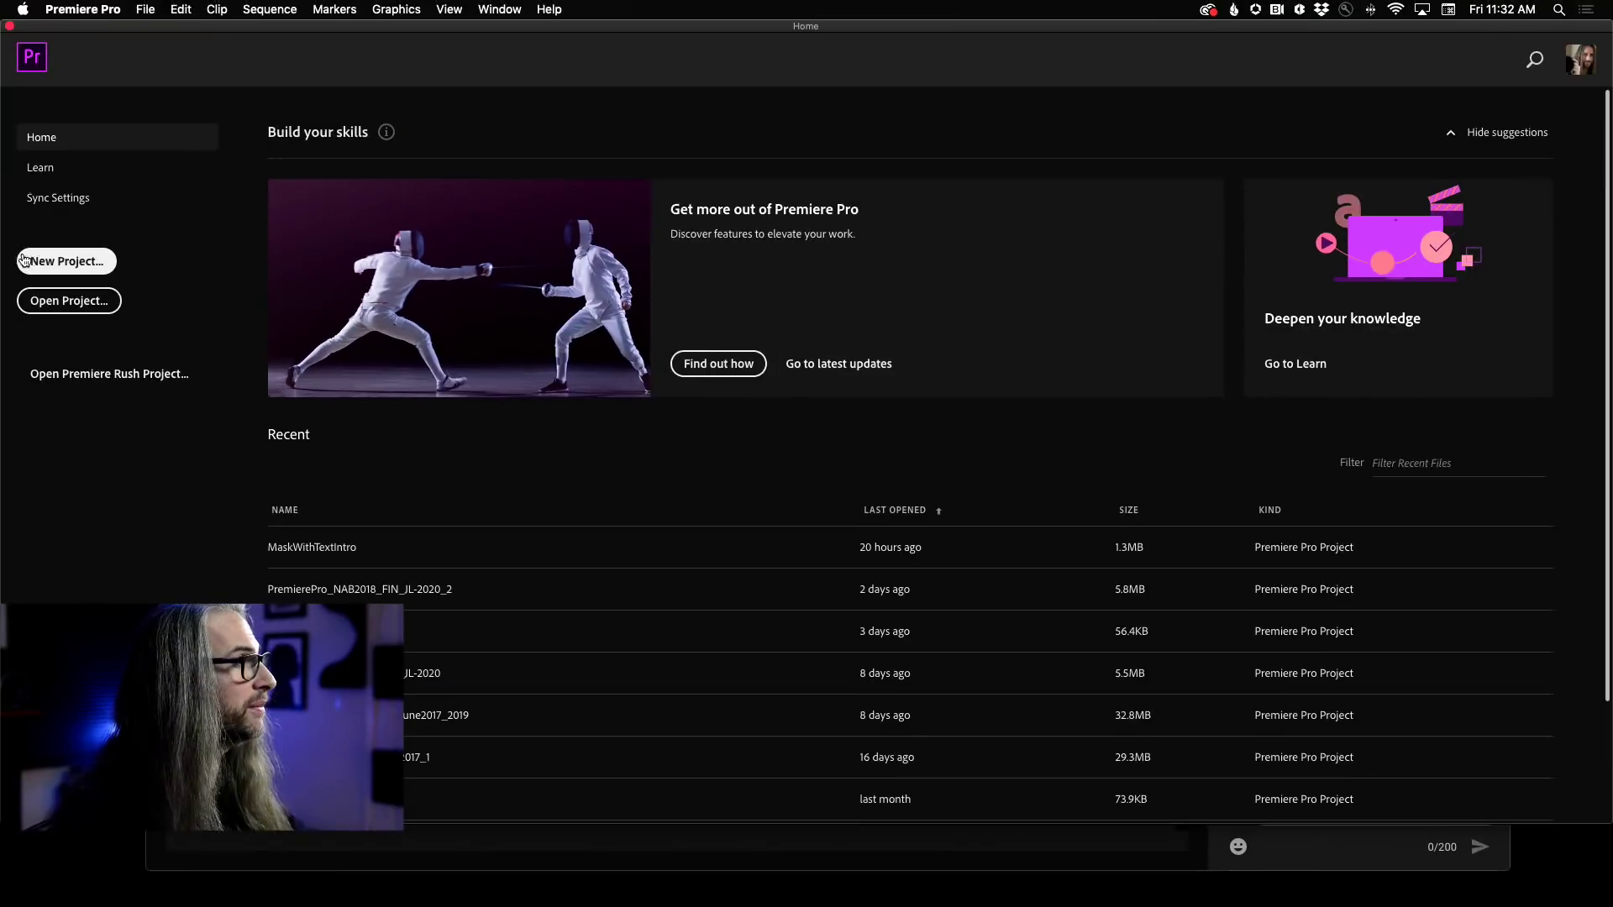
Start a new project named Alaska_Behance and check the available save locations
left_click(93, 263)
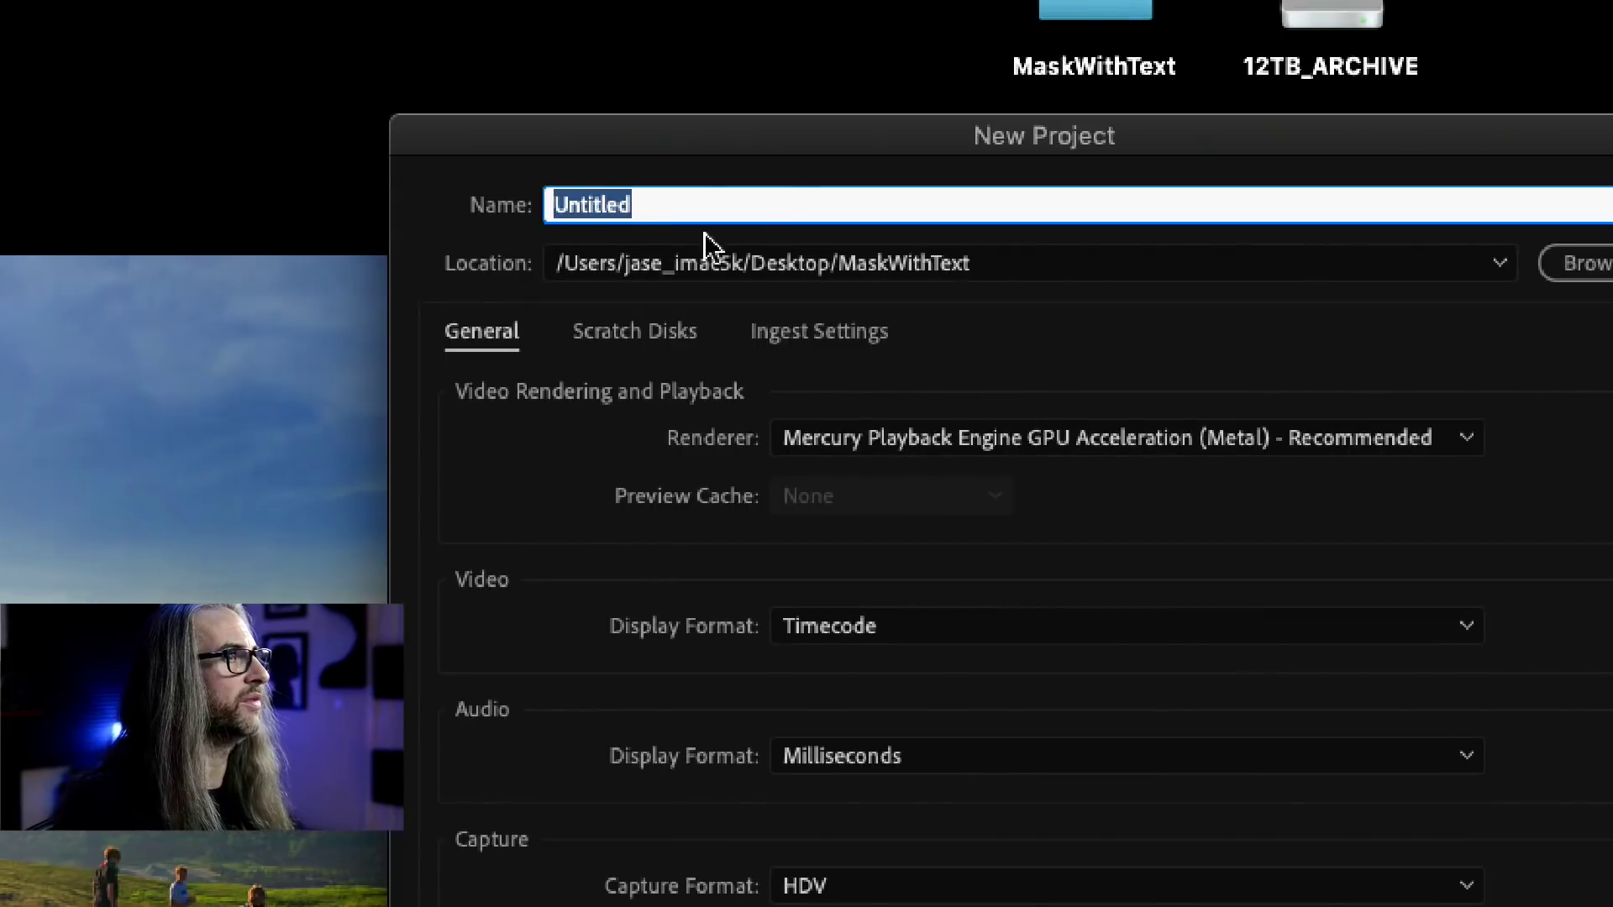
left_click_drag(764, 148, 622, 33)
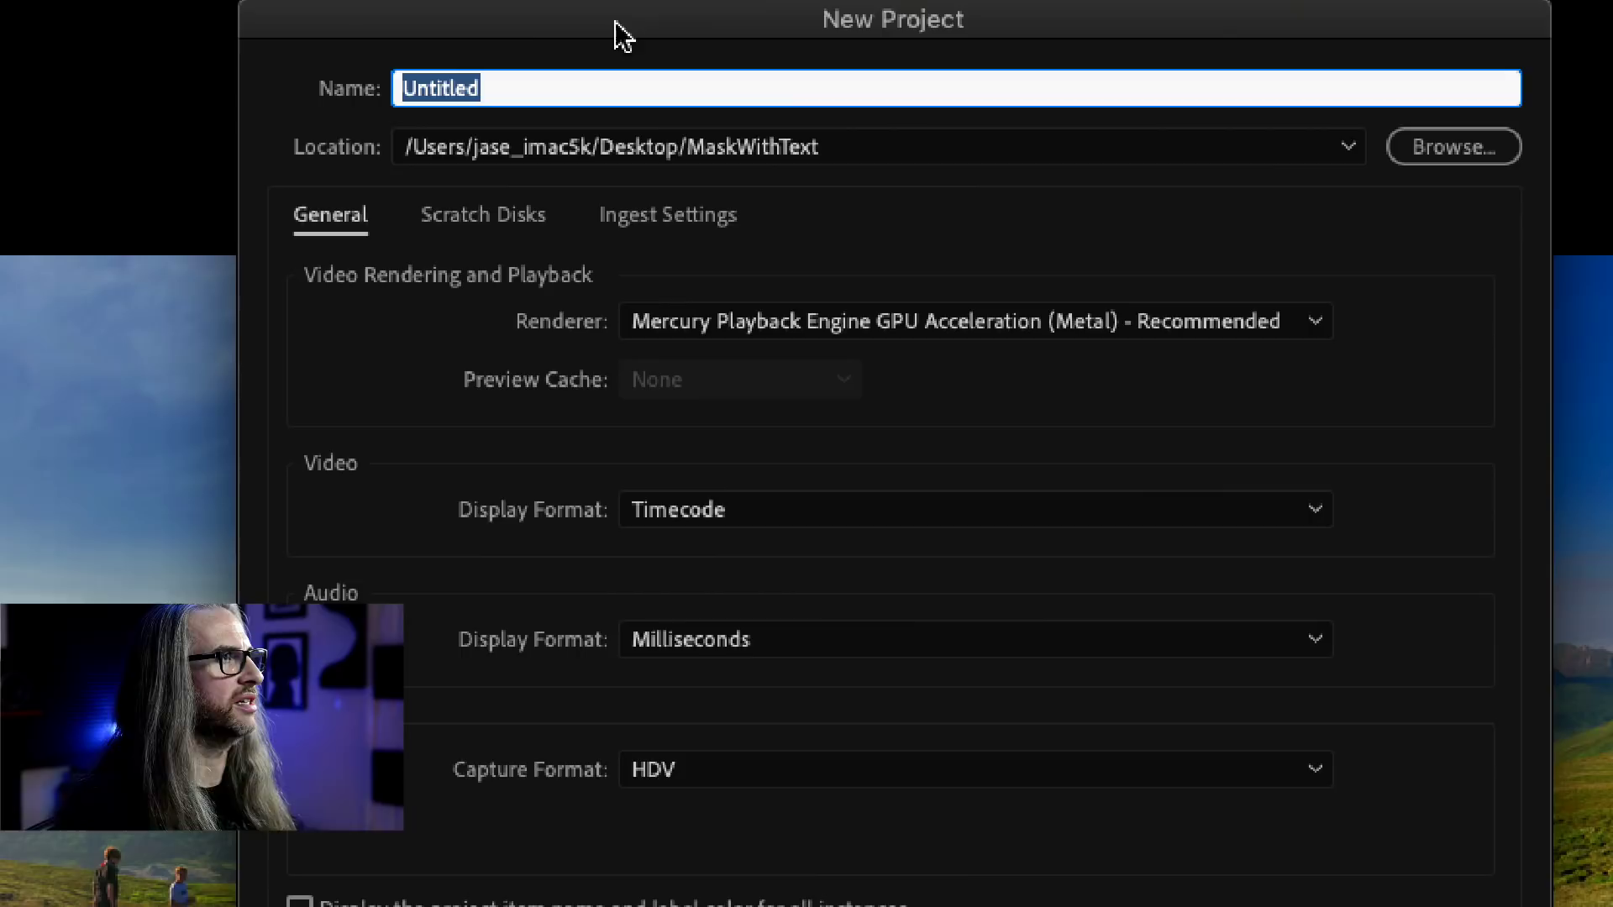
type("Alaska")
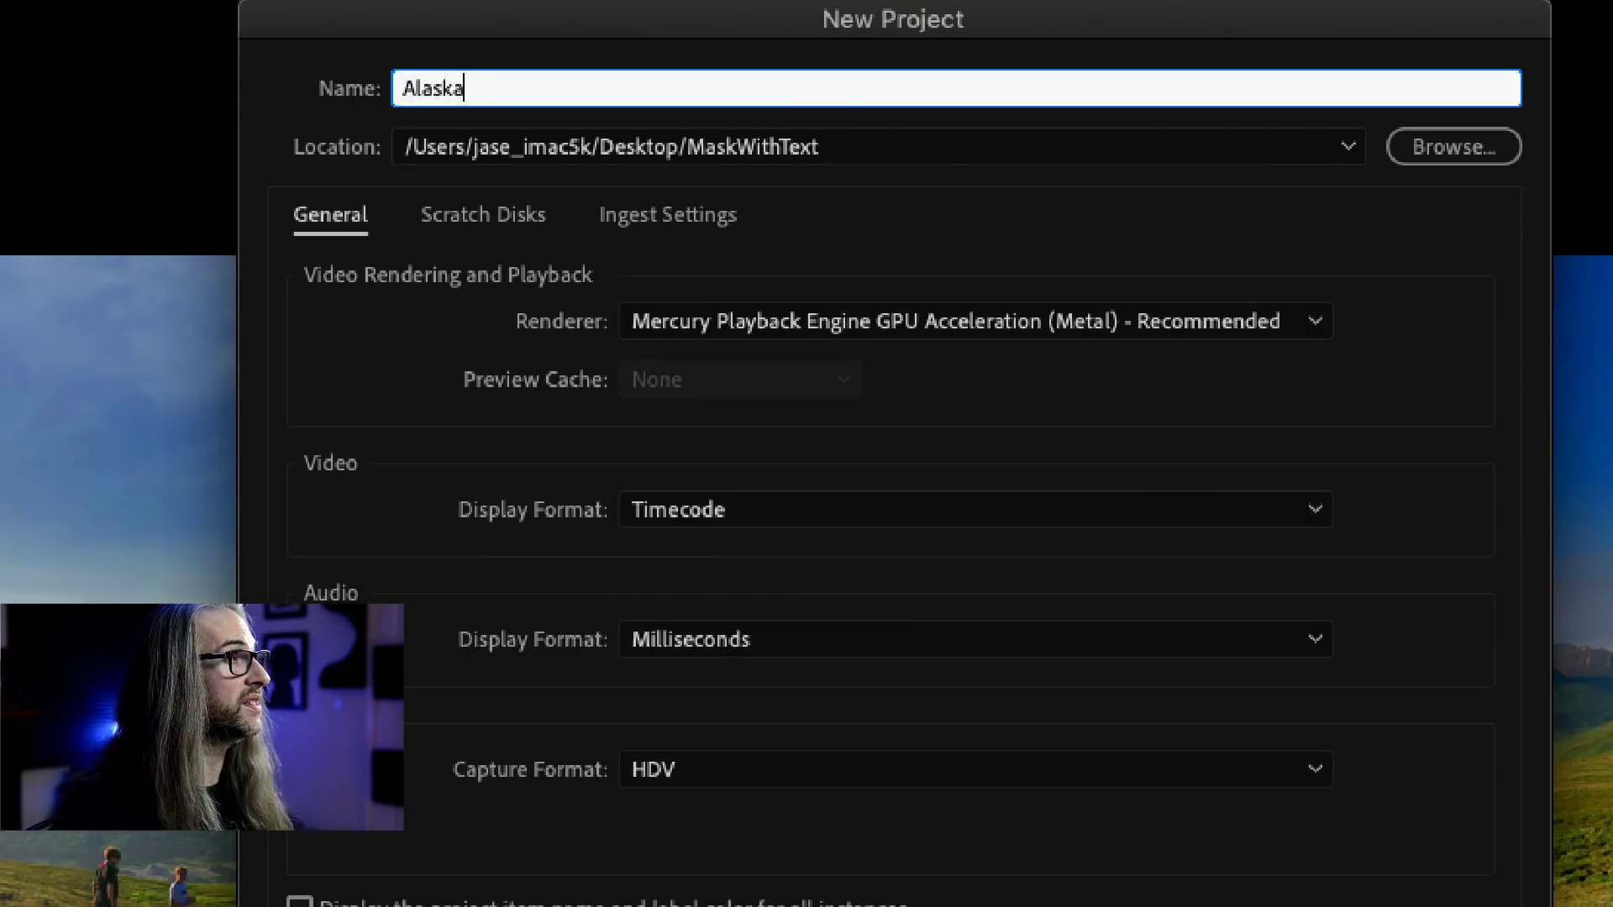
type("_Behance")
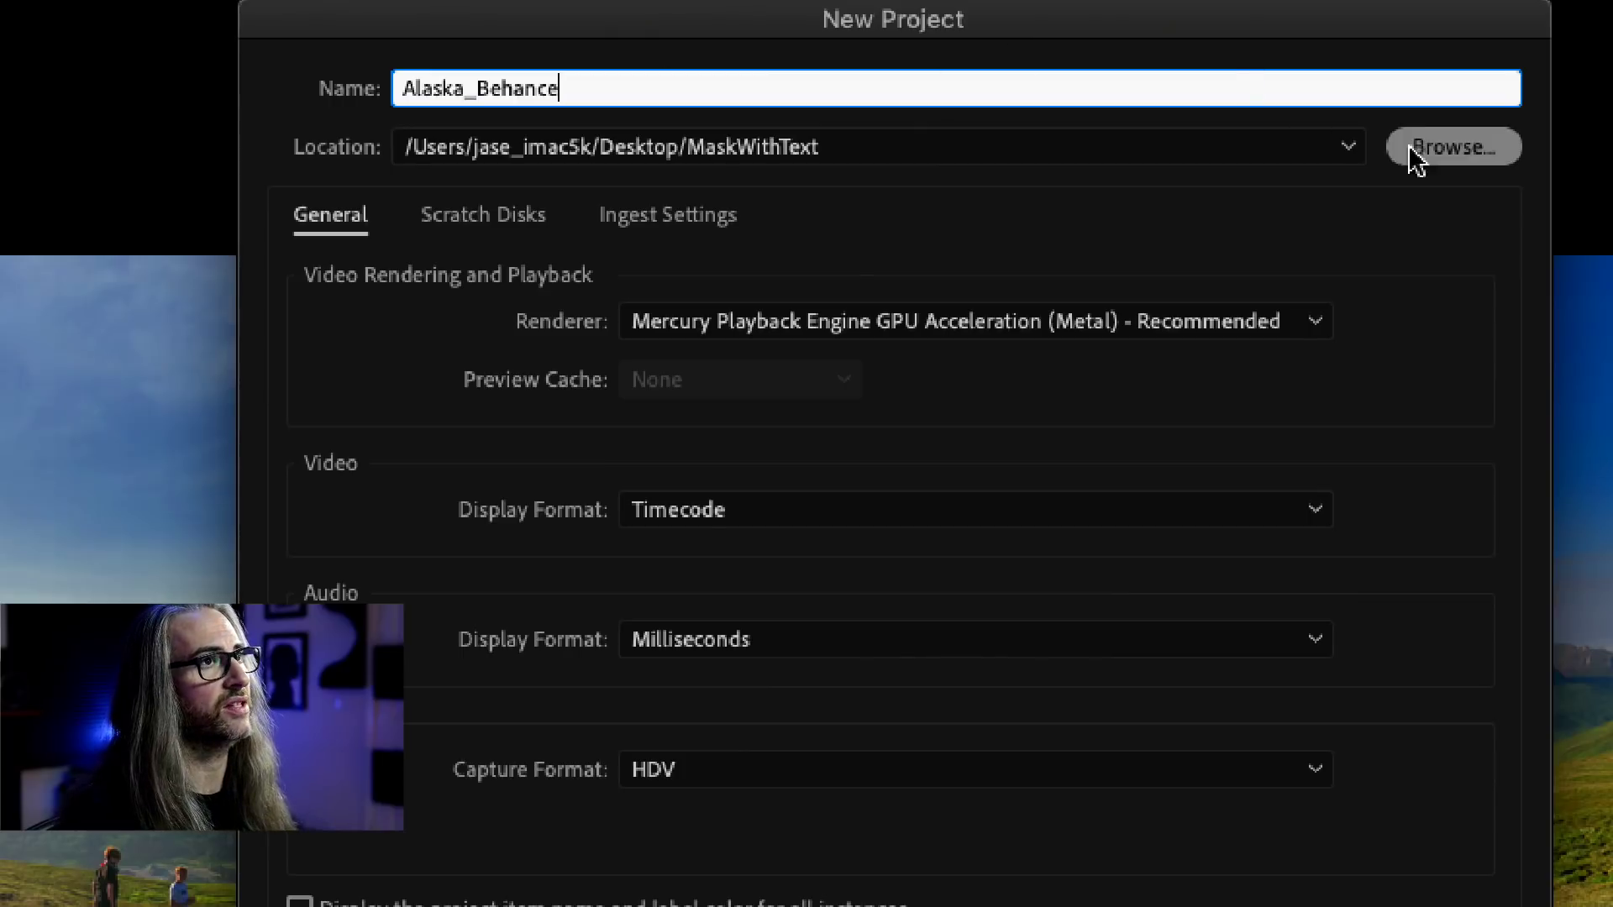
left_click(1352, 149)
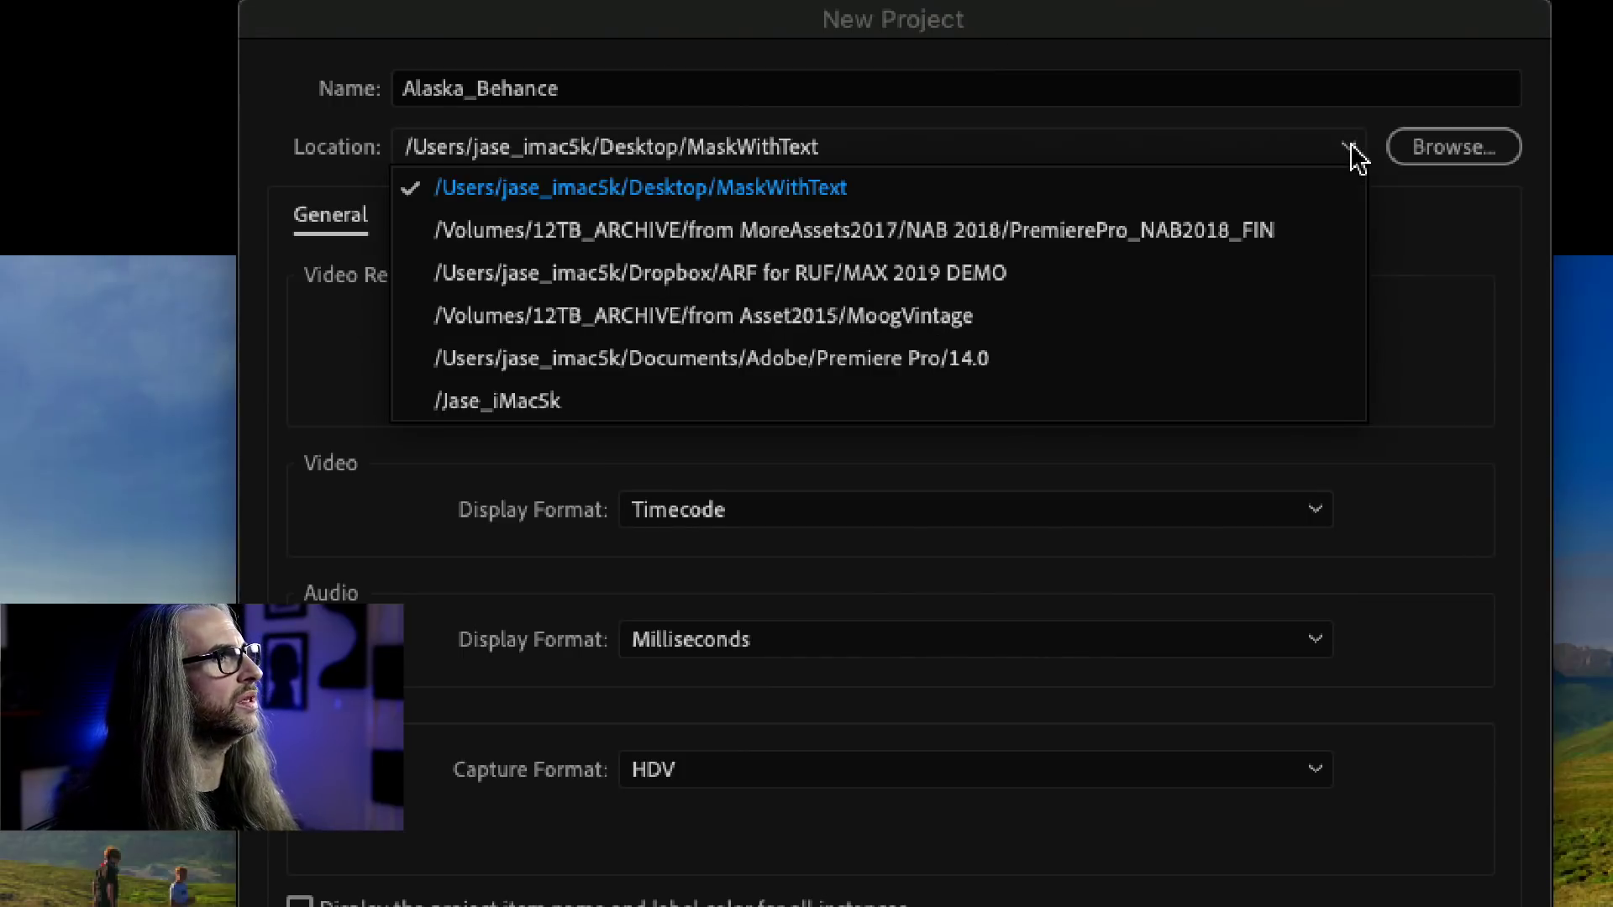
left_click(1435, 215)
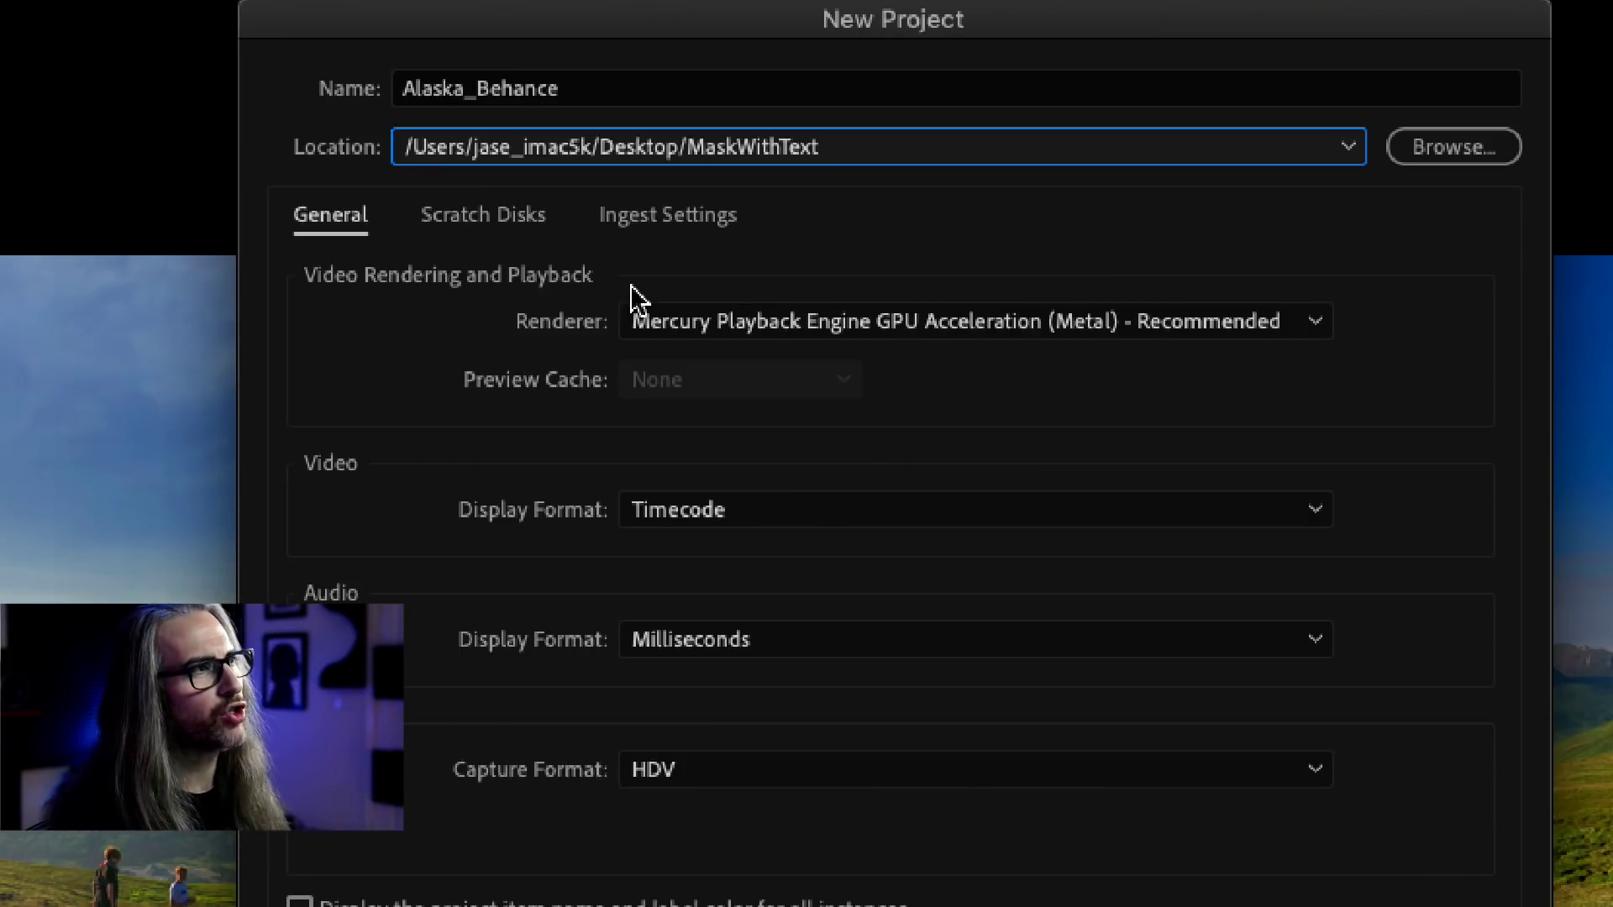
Review the project's renderer choices and video display format choices, with Metal GPU acceleration and Timecode selected
left_click(1293, 327)
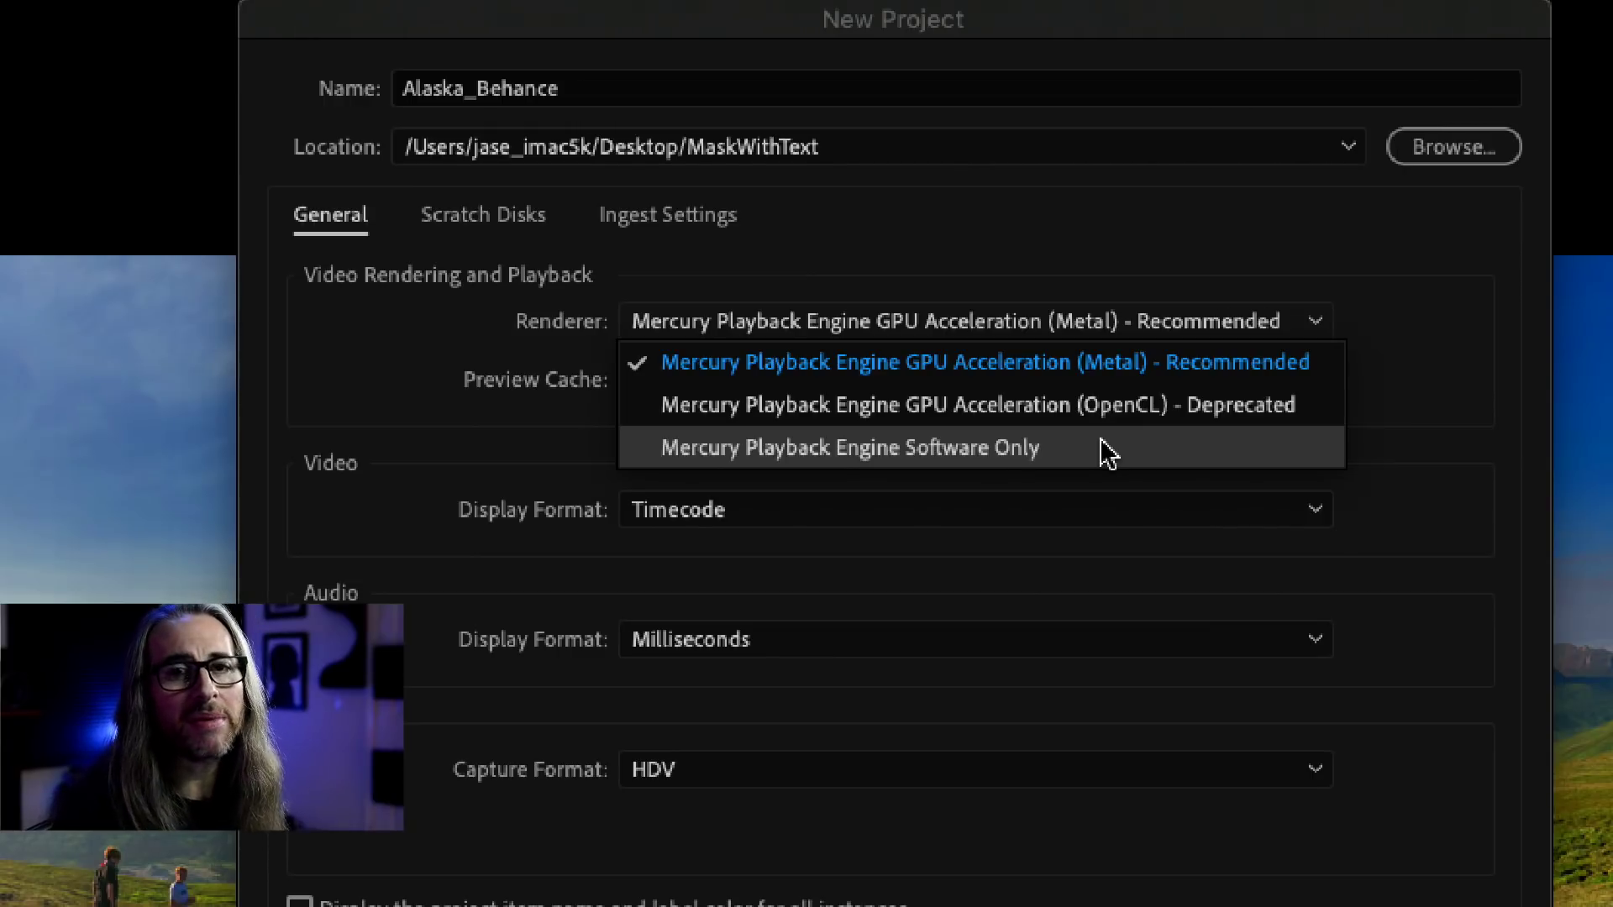
left_click(1032, 359)
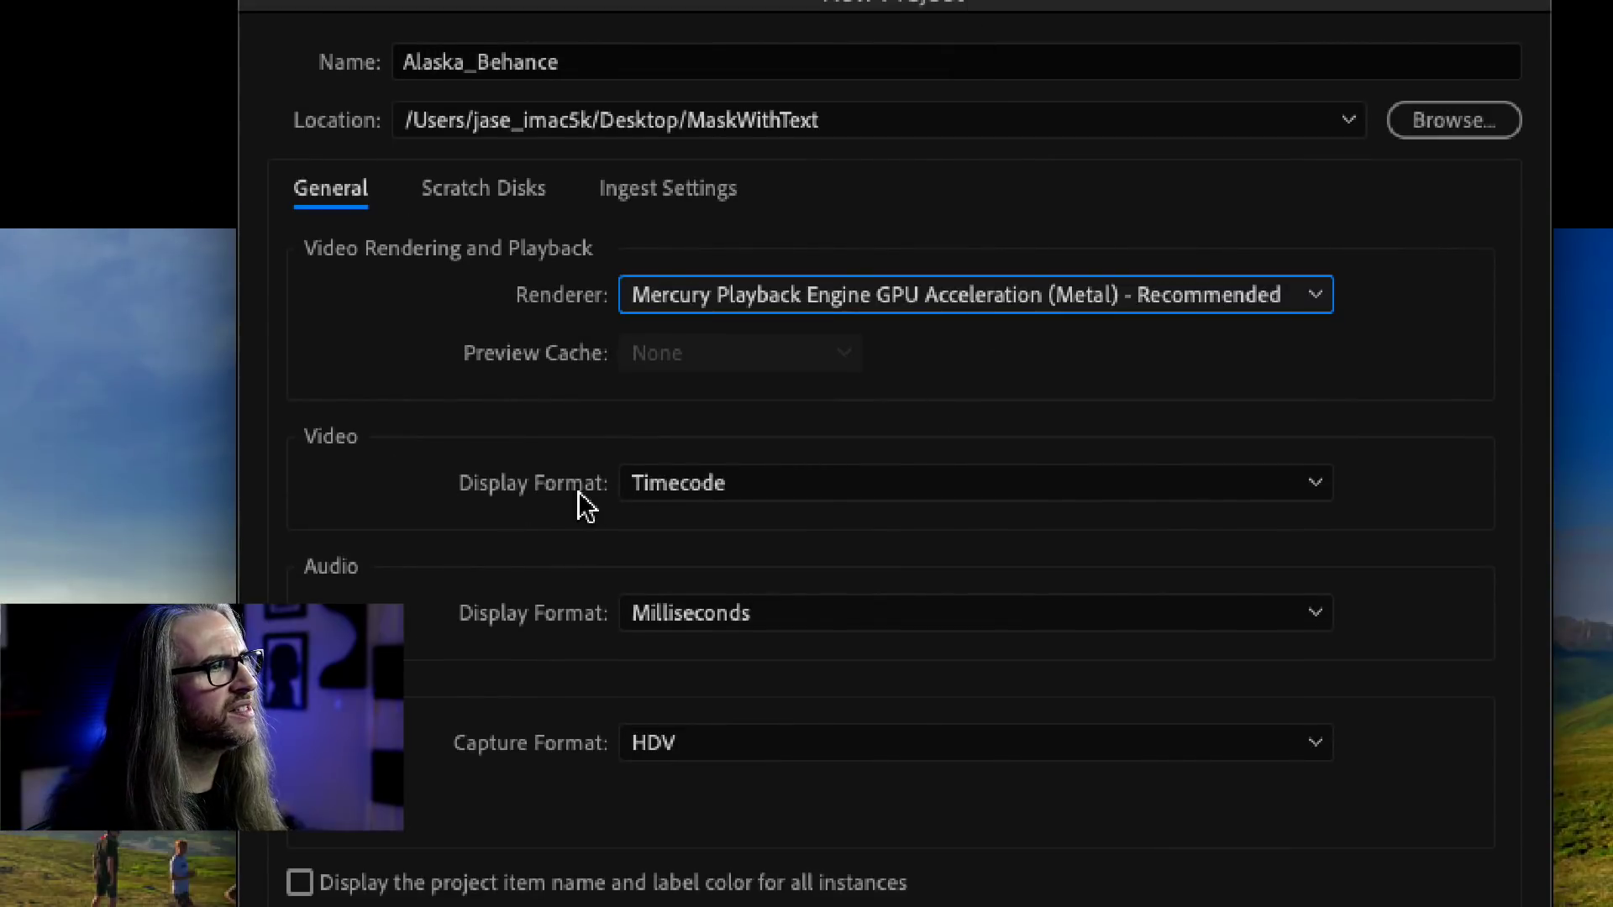
left_click(811, 476)
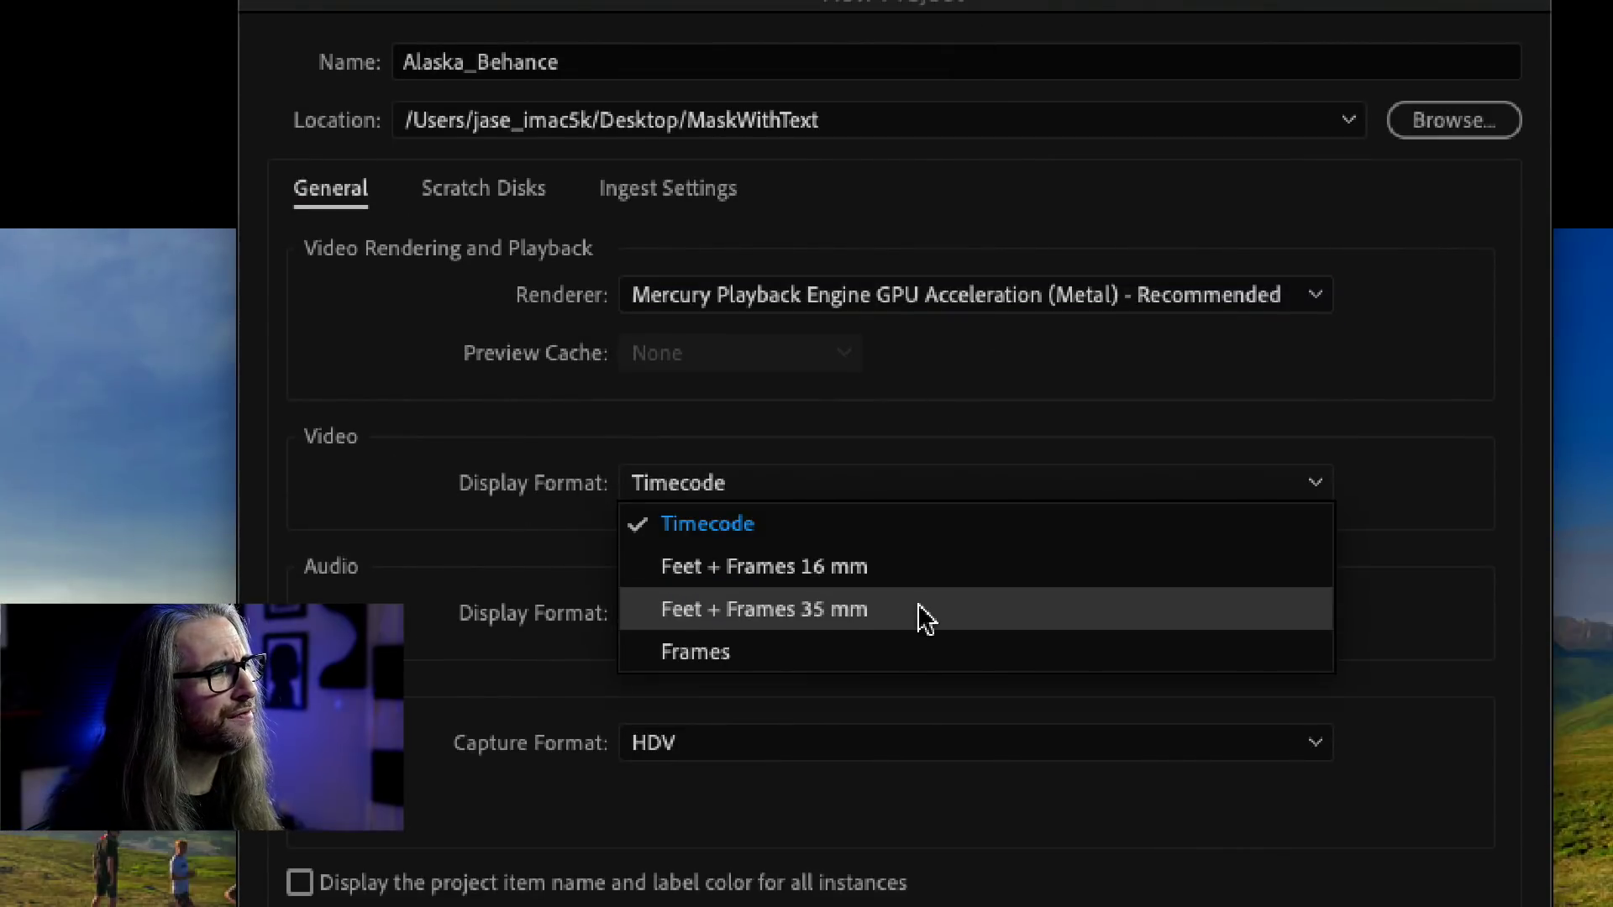
left_click(893, 437)
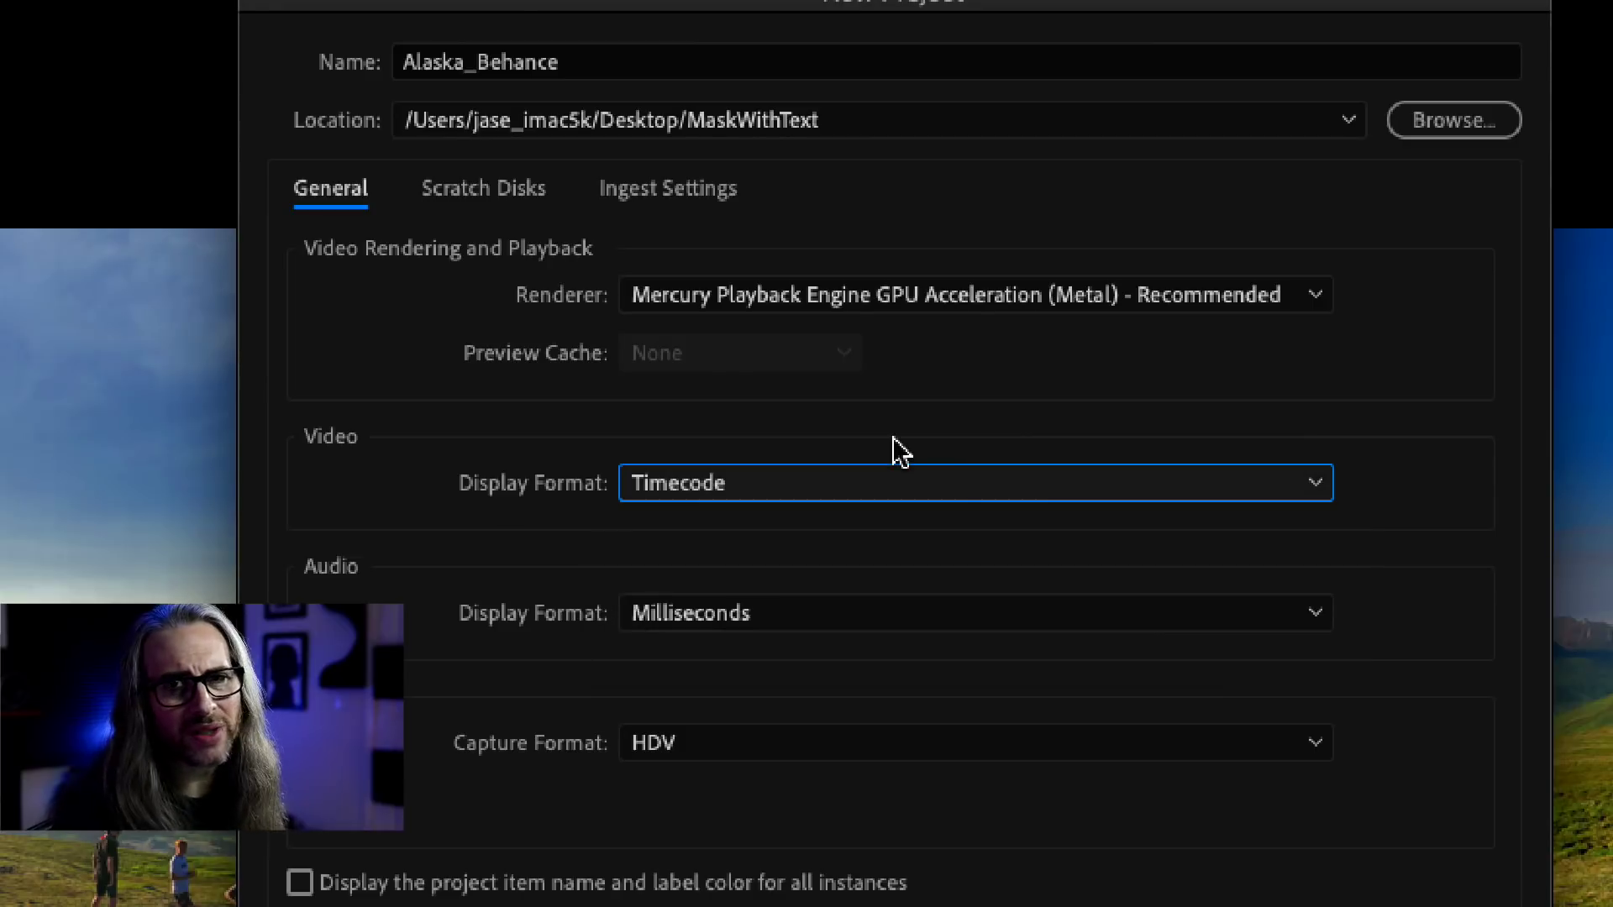
left_click(909, 494)
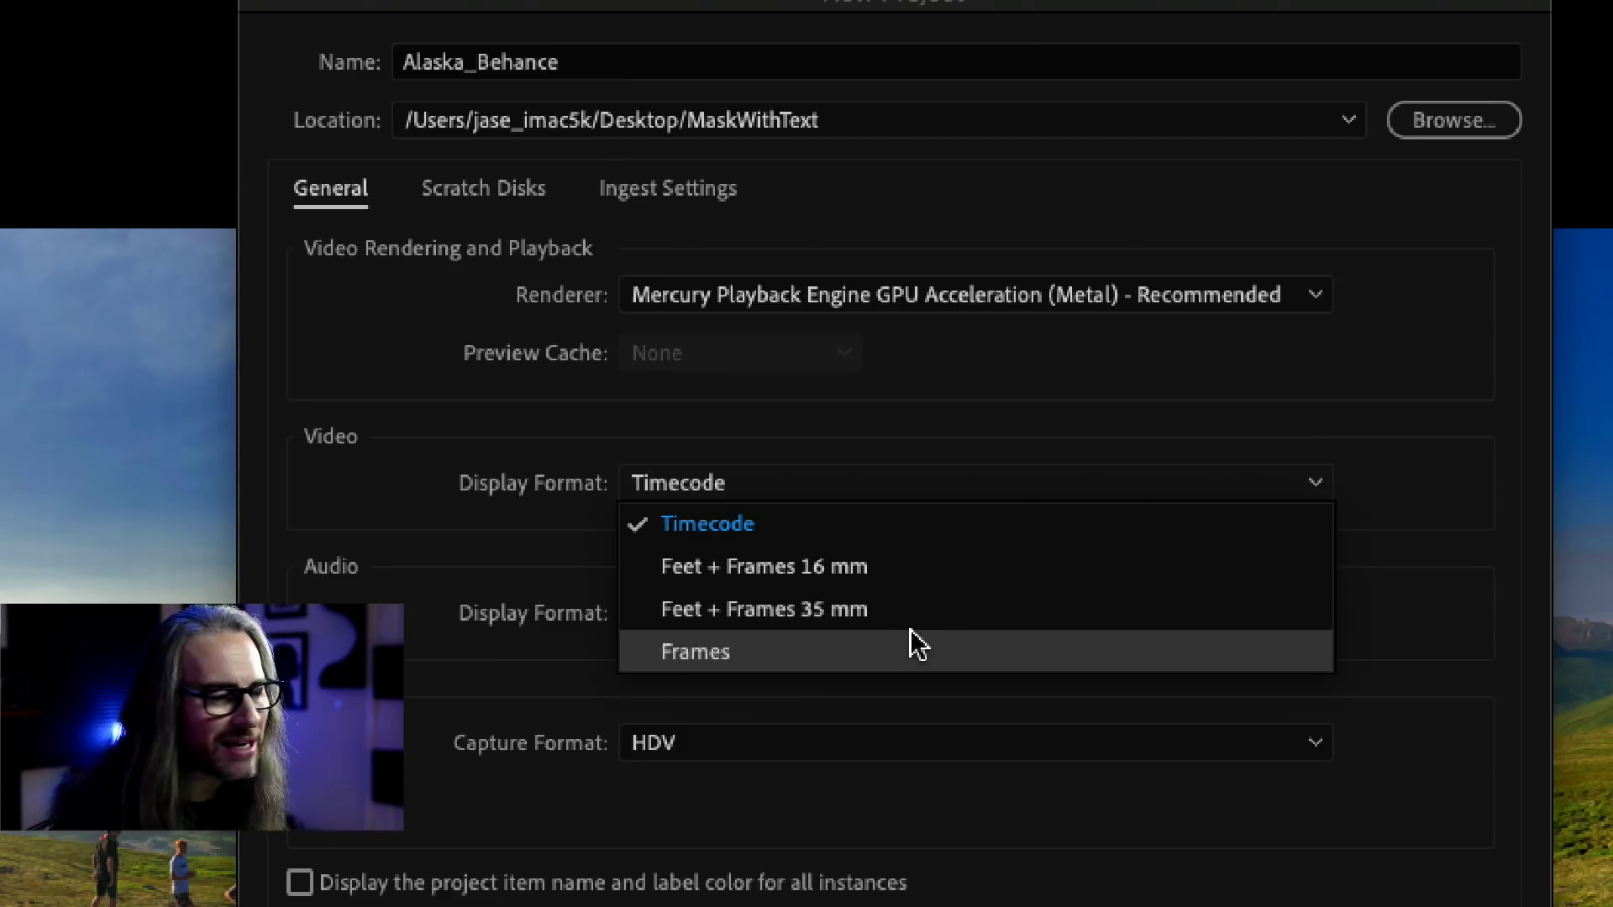
left_click(869, 514)
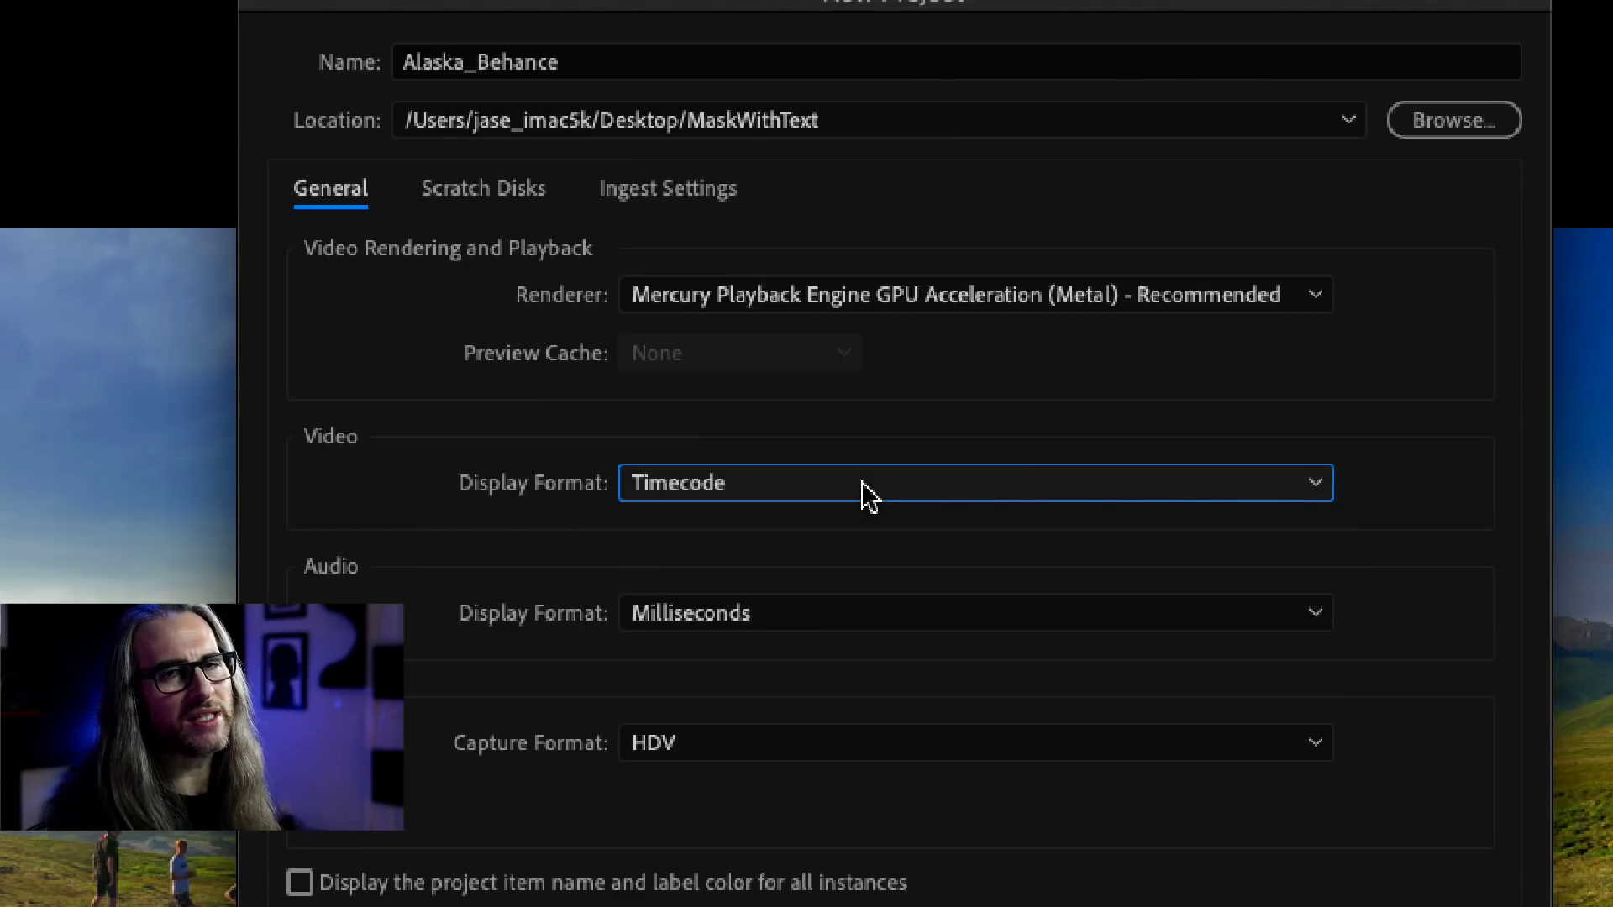
Review the project's audio display format and capture format choices, with Milliseconds and HDV selected
left_click(850, 626)
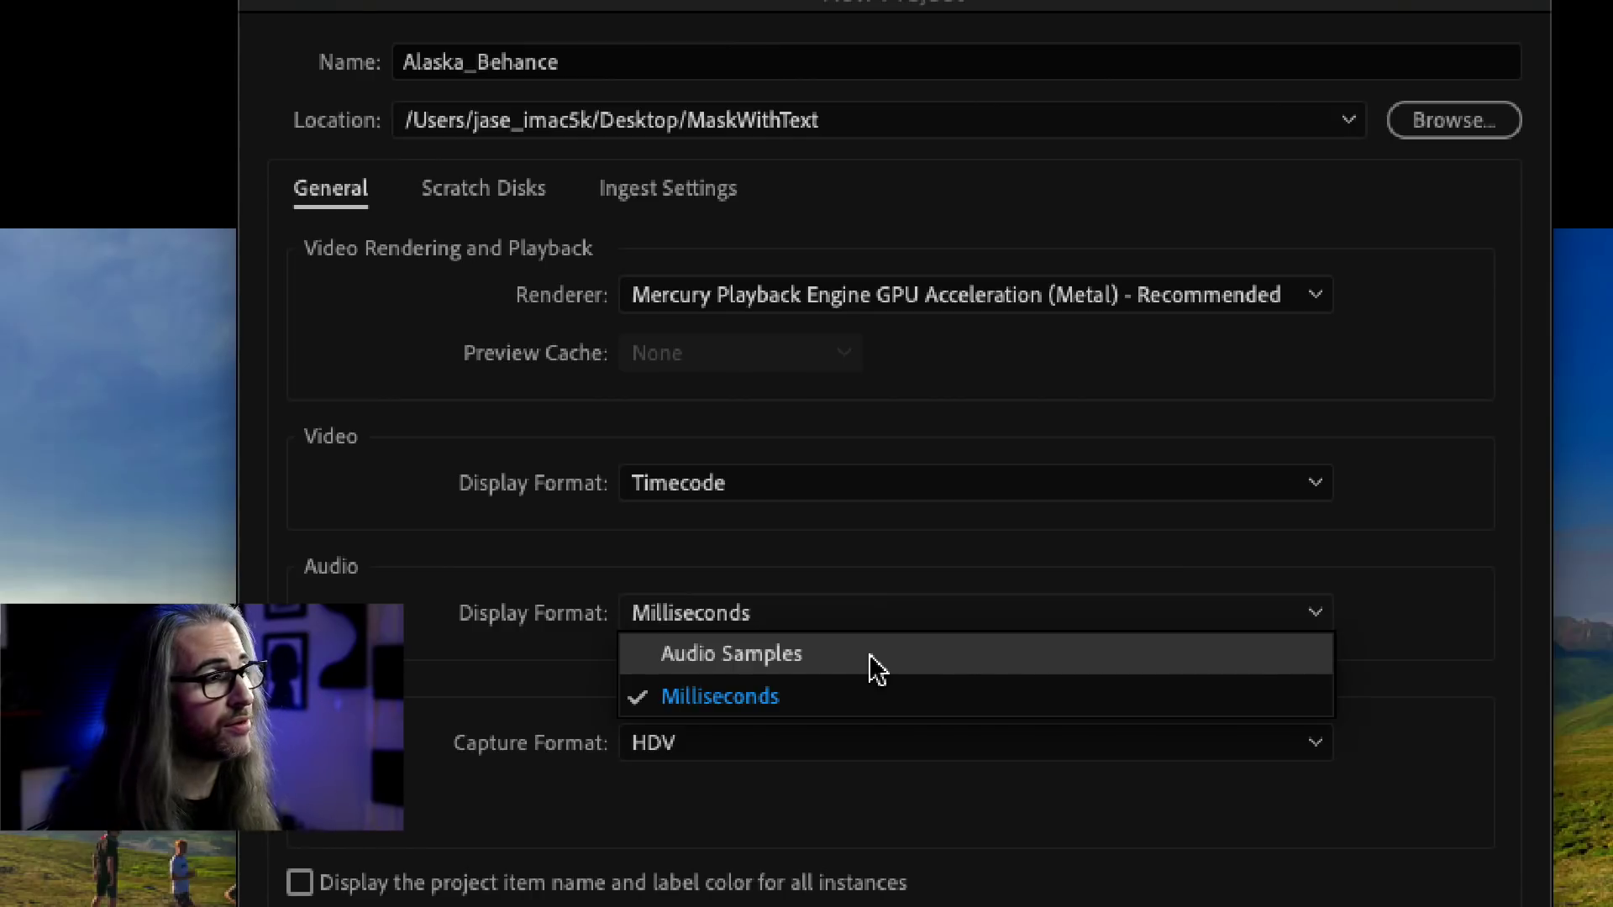
left_click(869, 687)
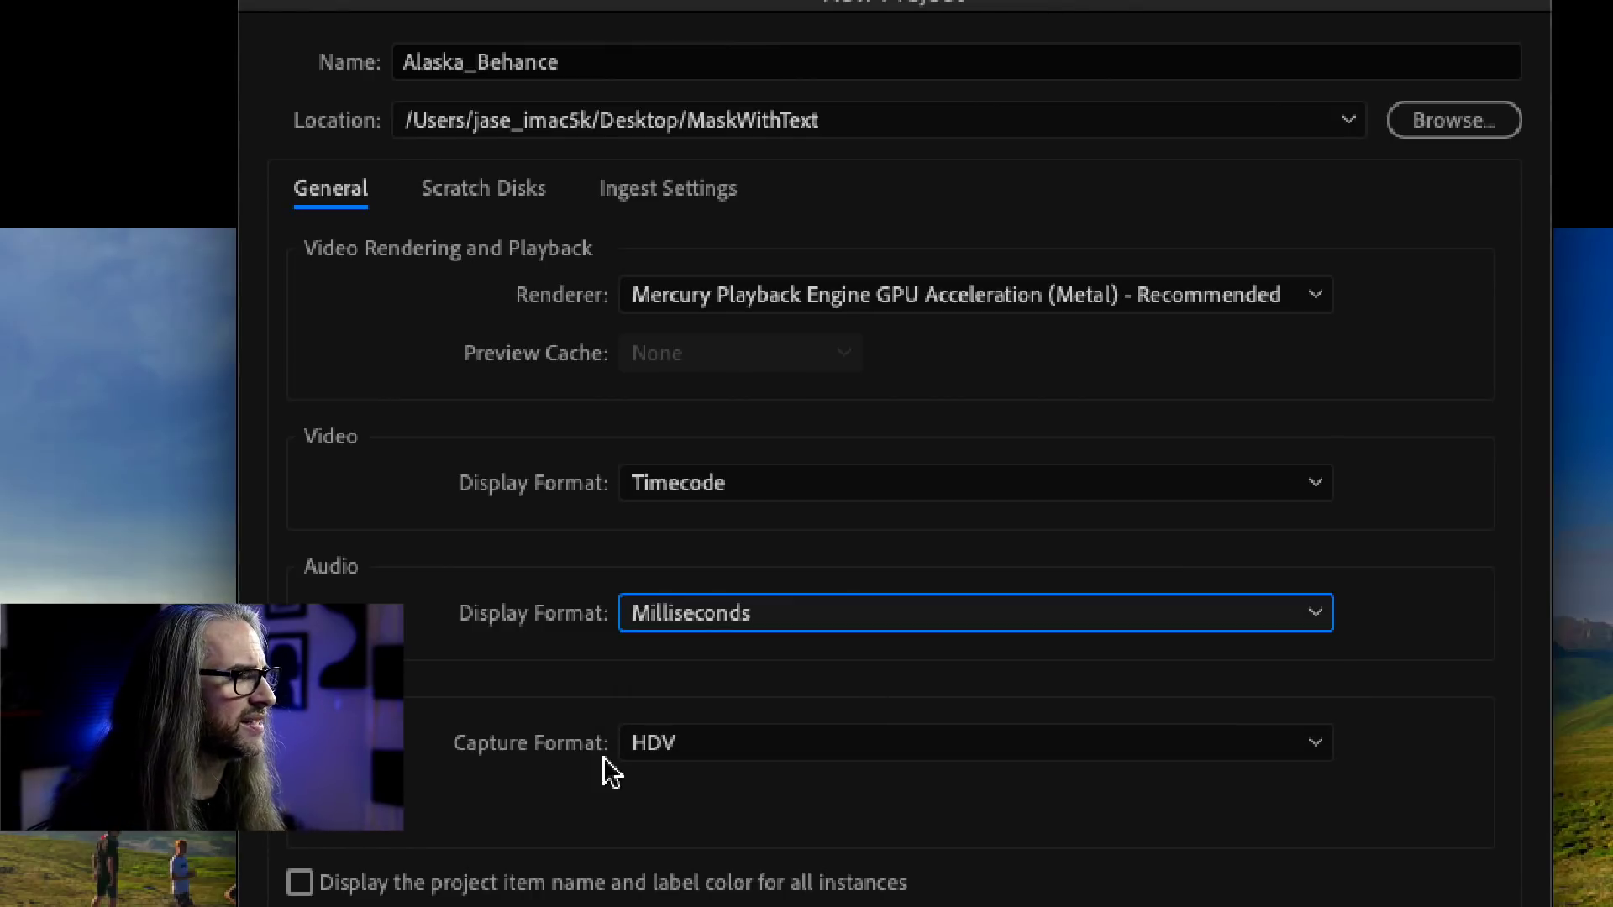
left_click(838, 746)
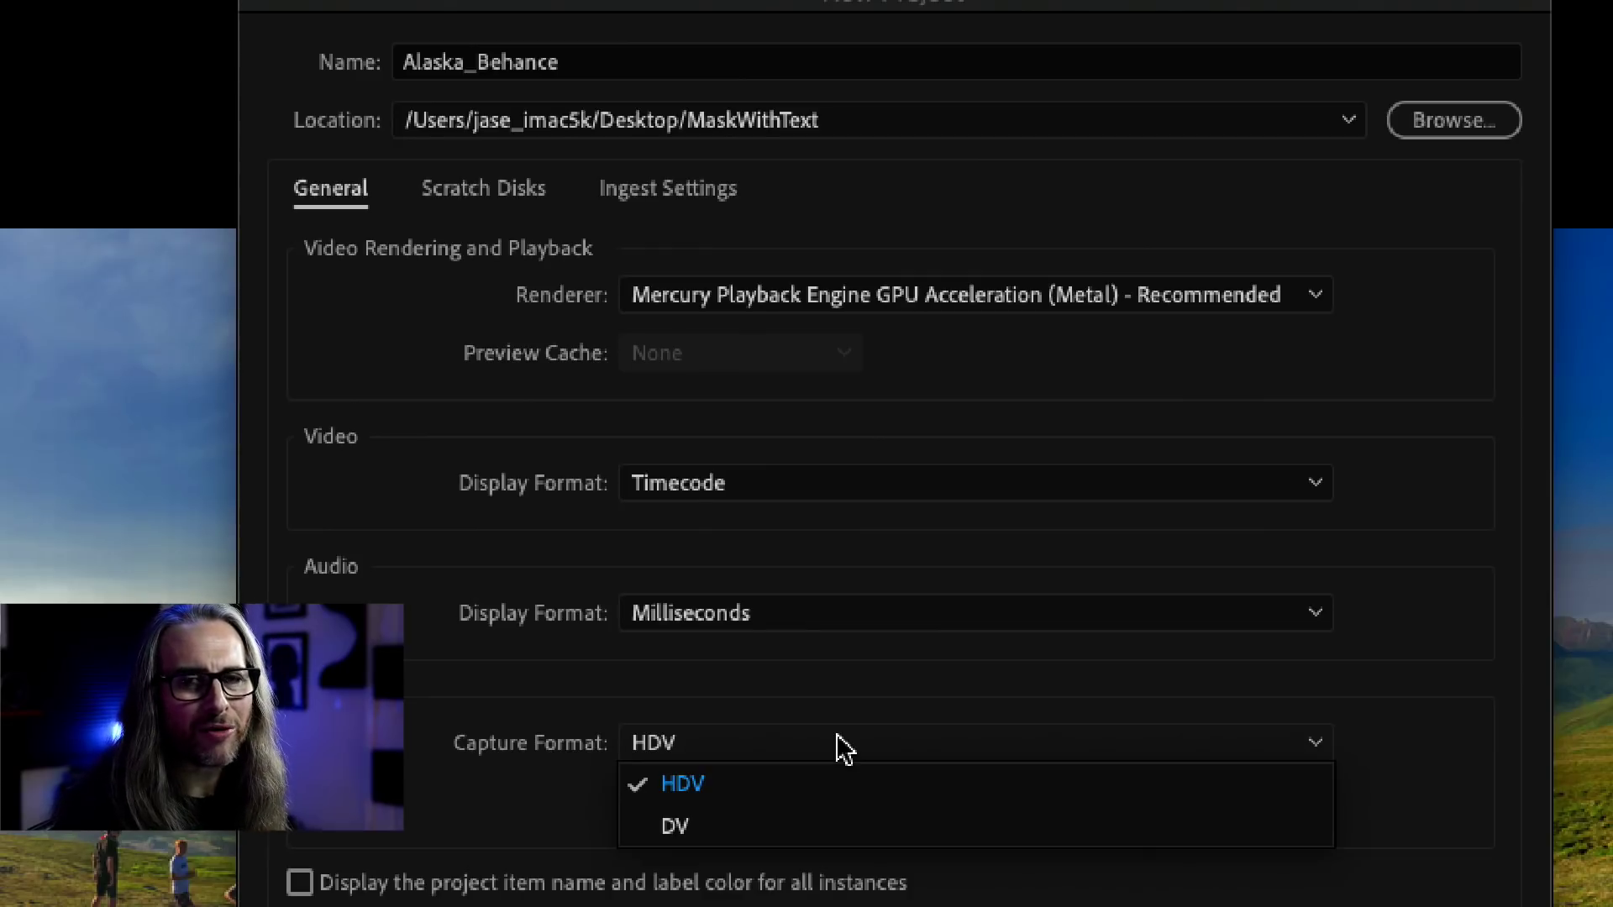
left_click(864, 685)
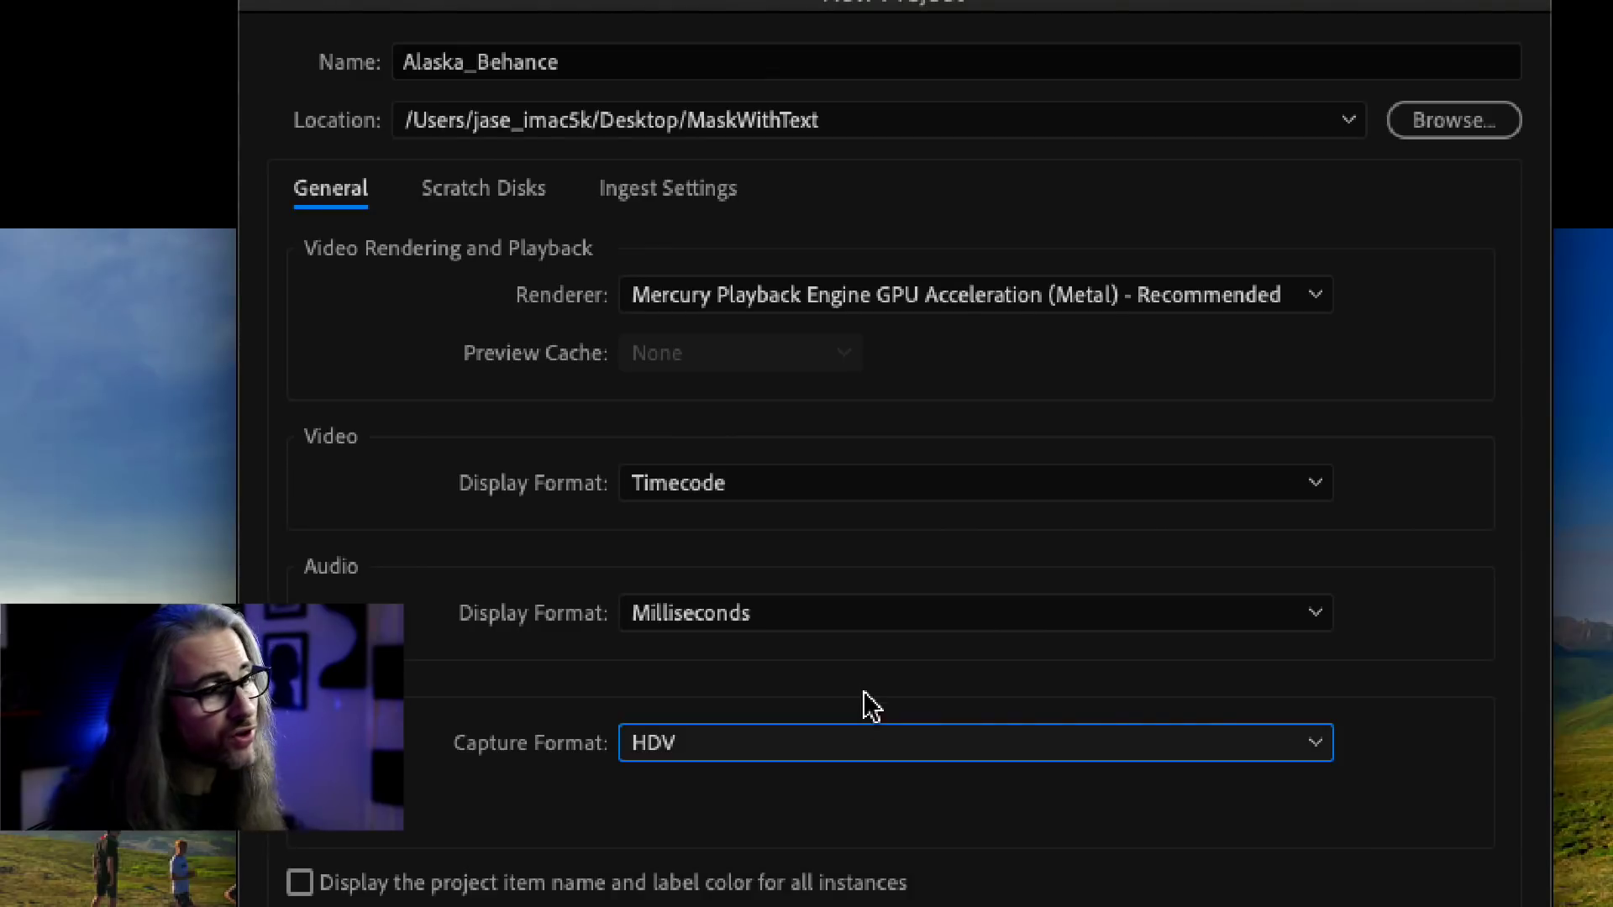
left_click(865, 744)
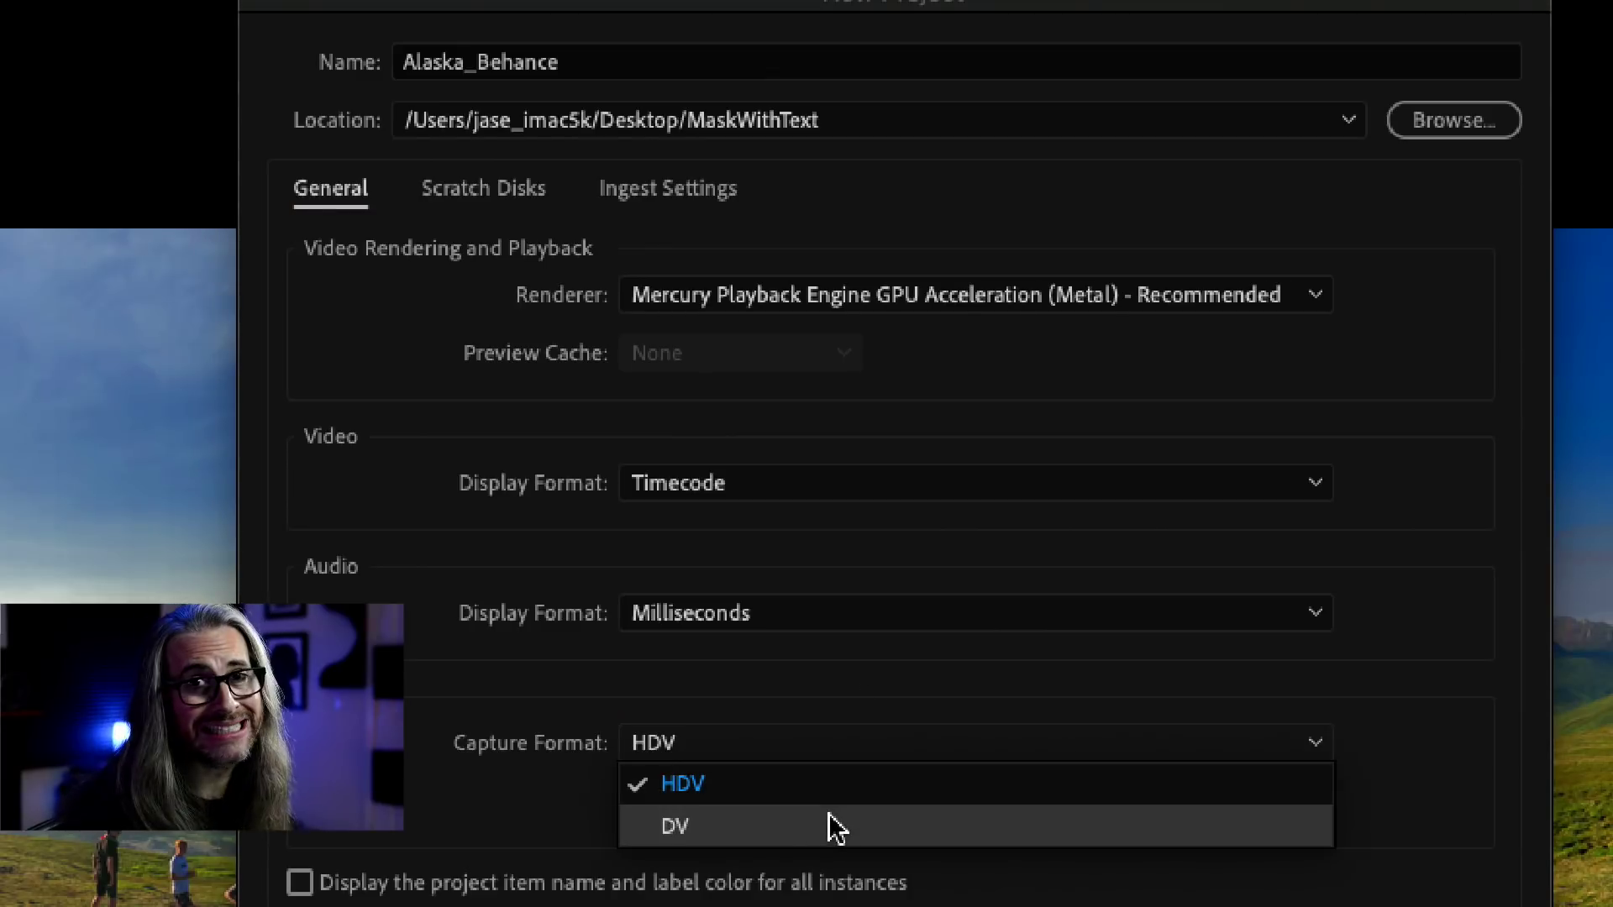
left_click(765, 781)
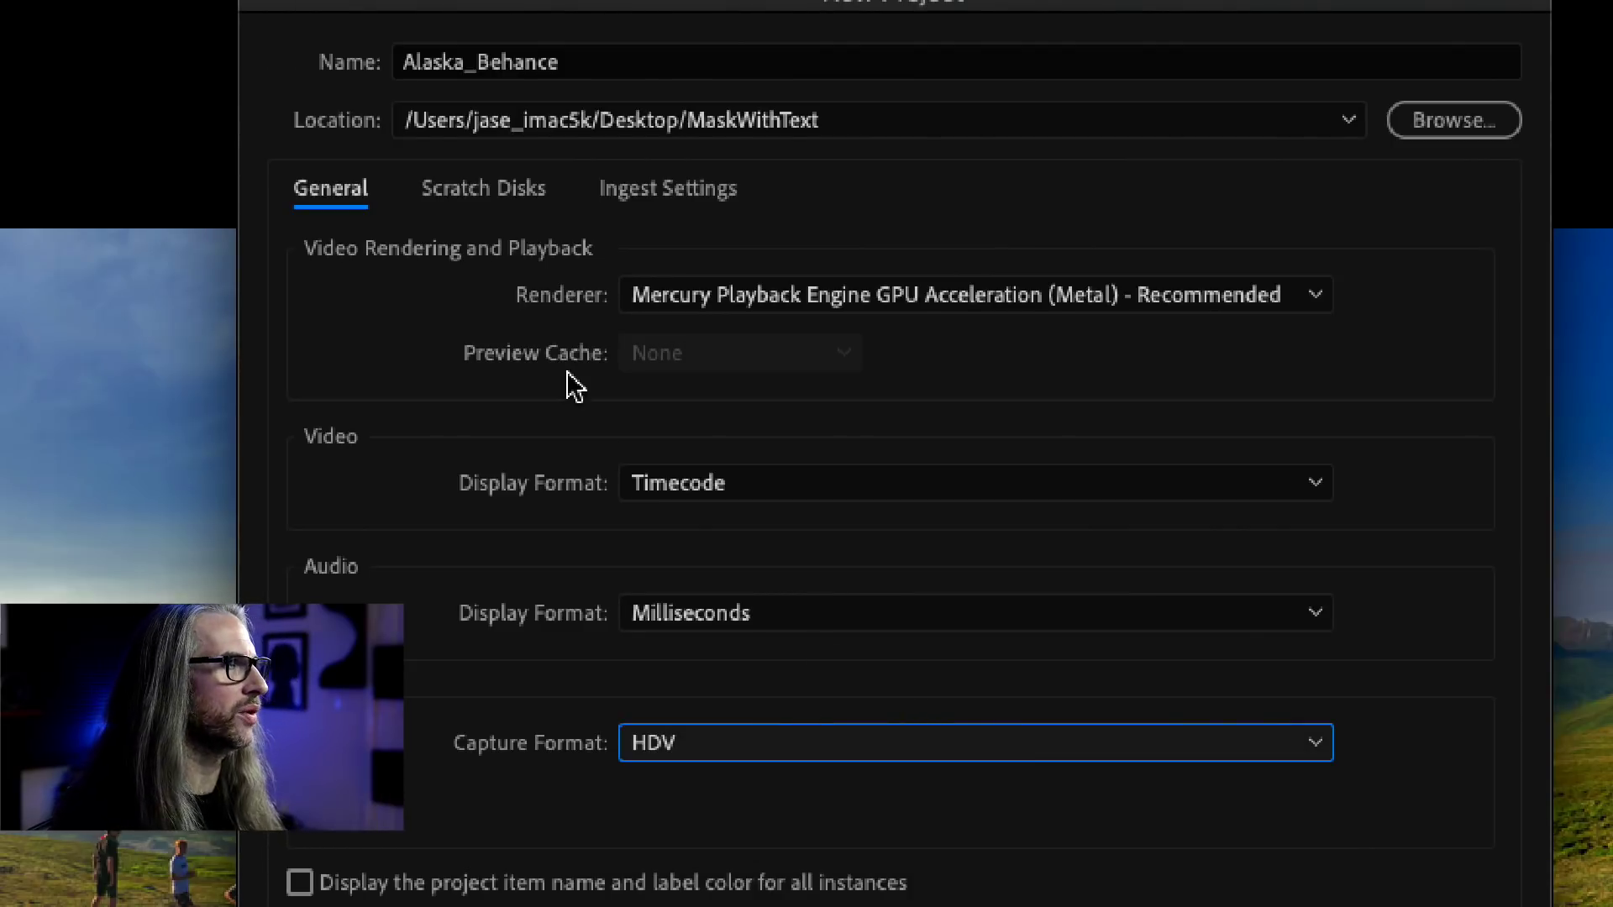
Examine the scratch disk locations and the storage options for captured video
left_click(485, 195)
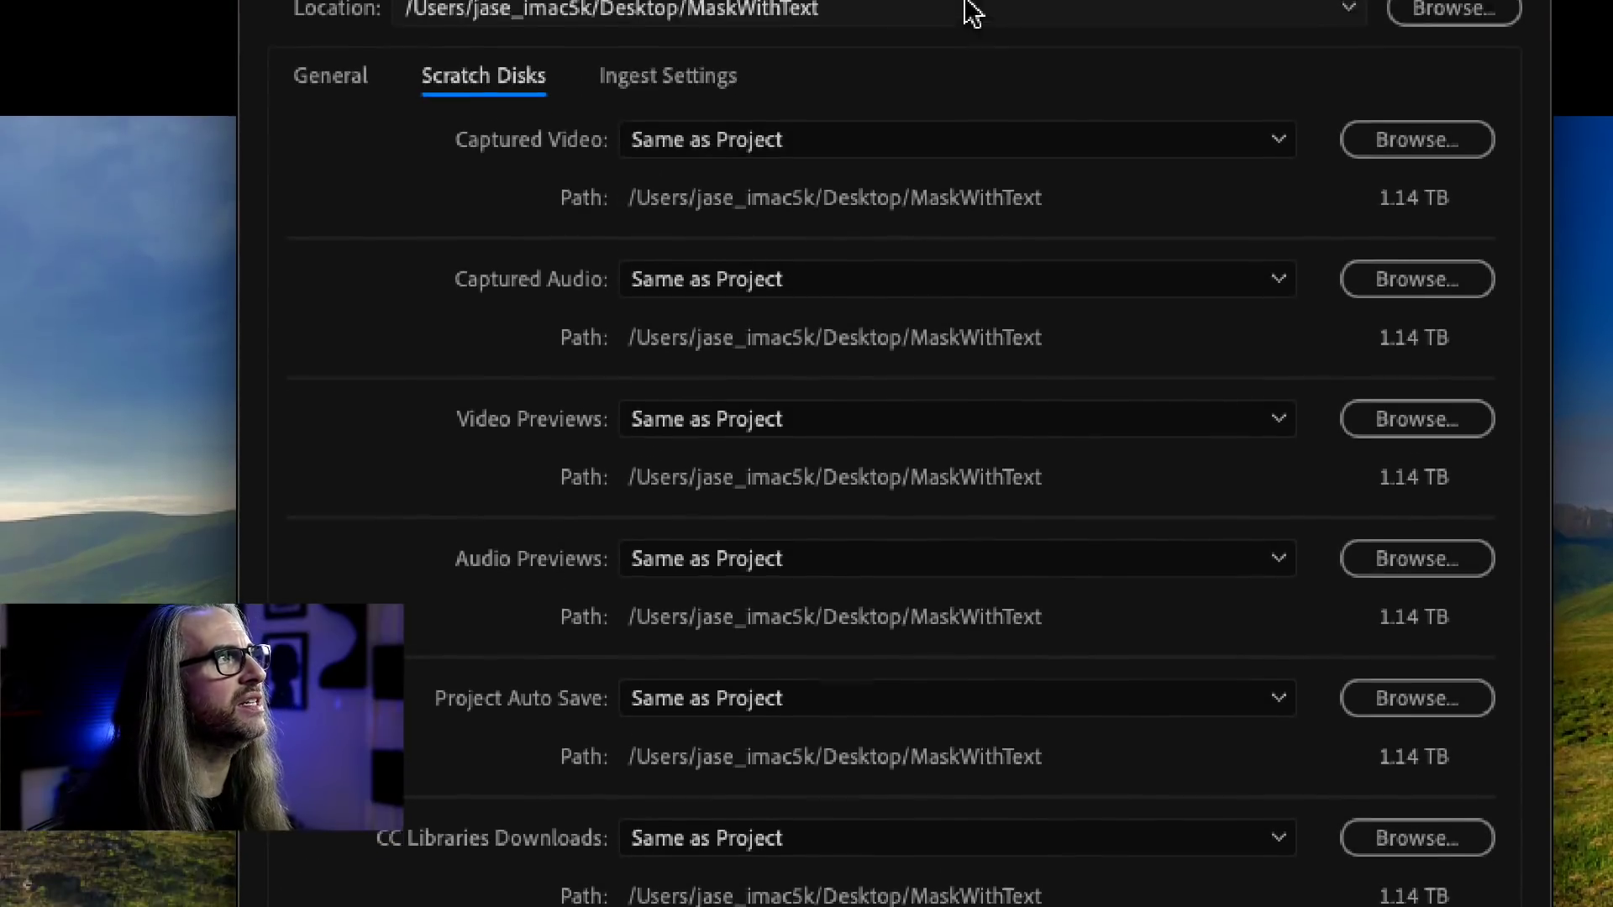
left_click(1039, 155)
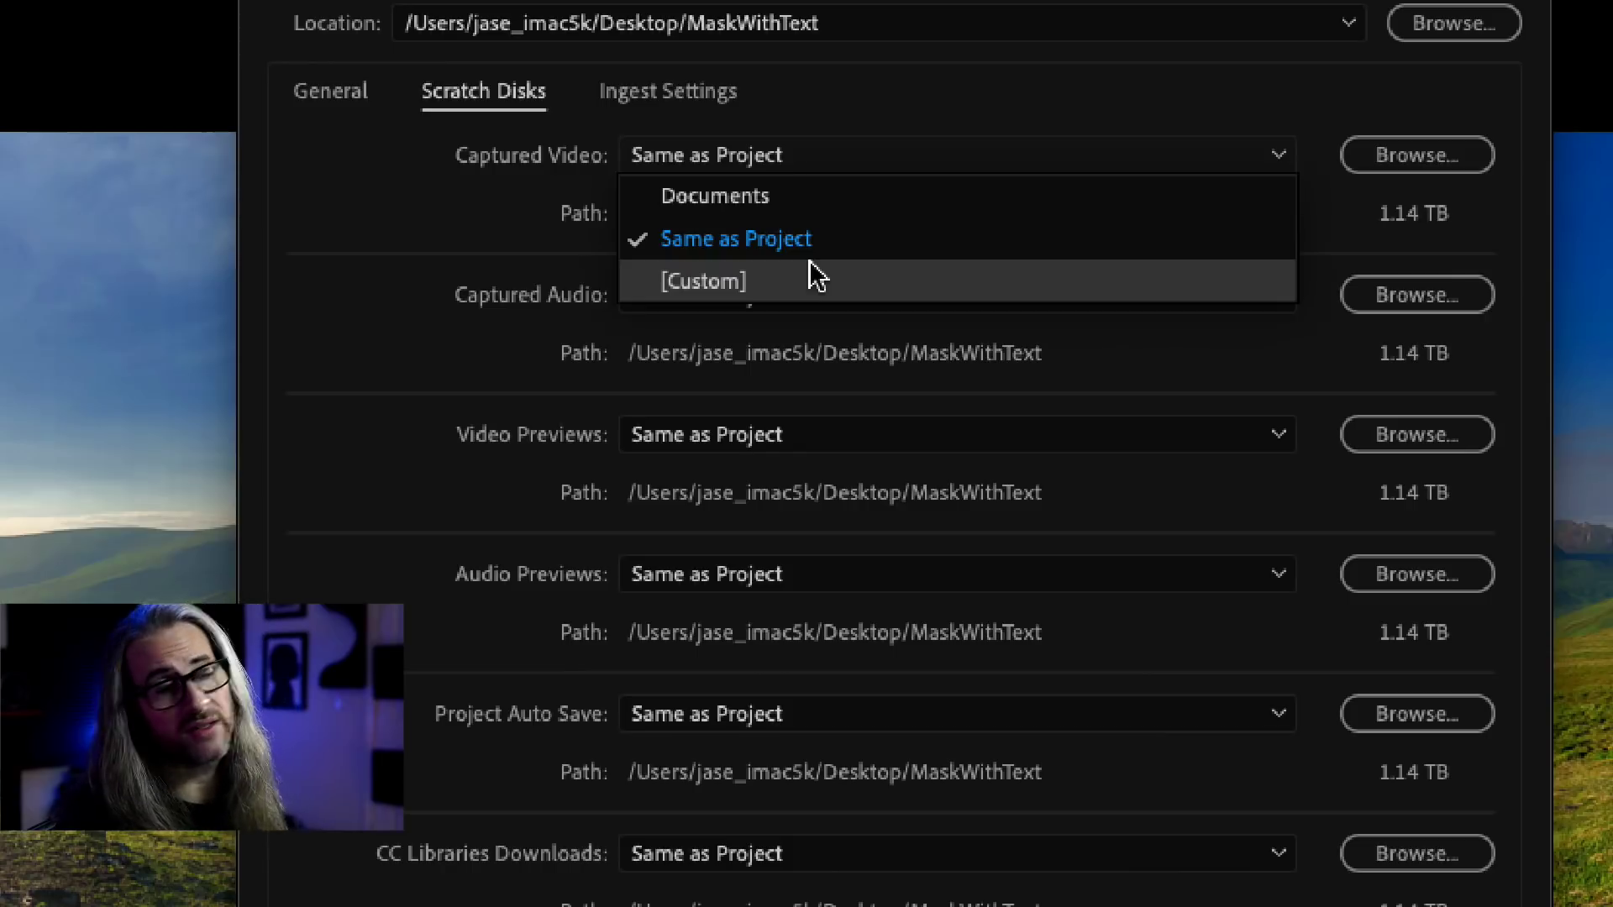
left_click(876, 131)
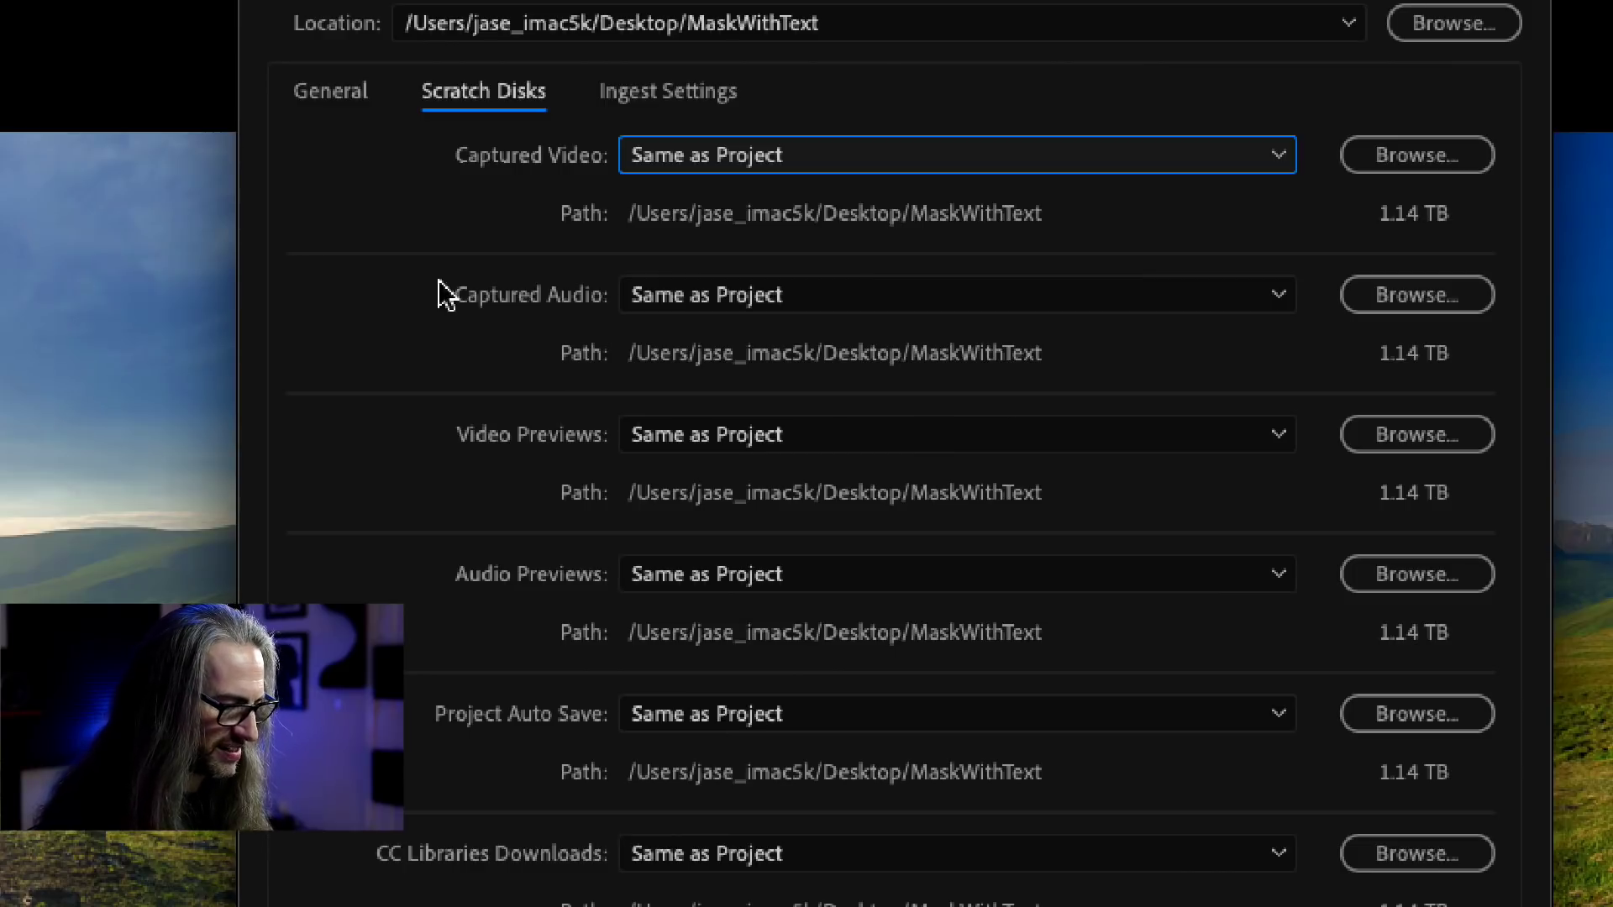
Try enabling ingest with the Transcode option and look through its presets, switch back to Copy, and disable ingest
left_click(643, 94)
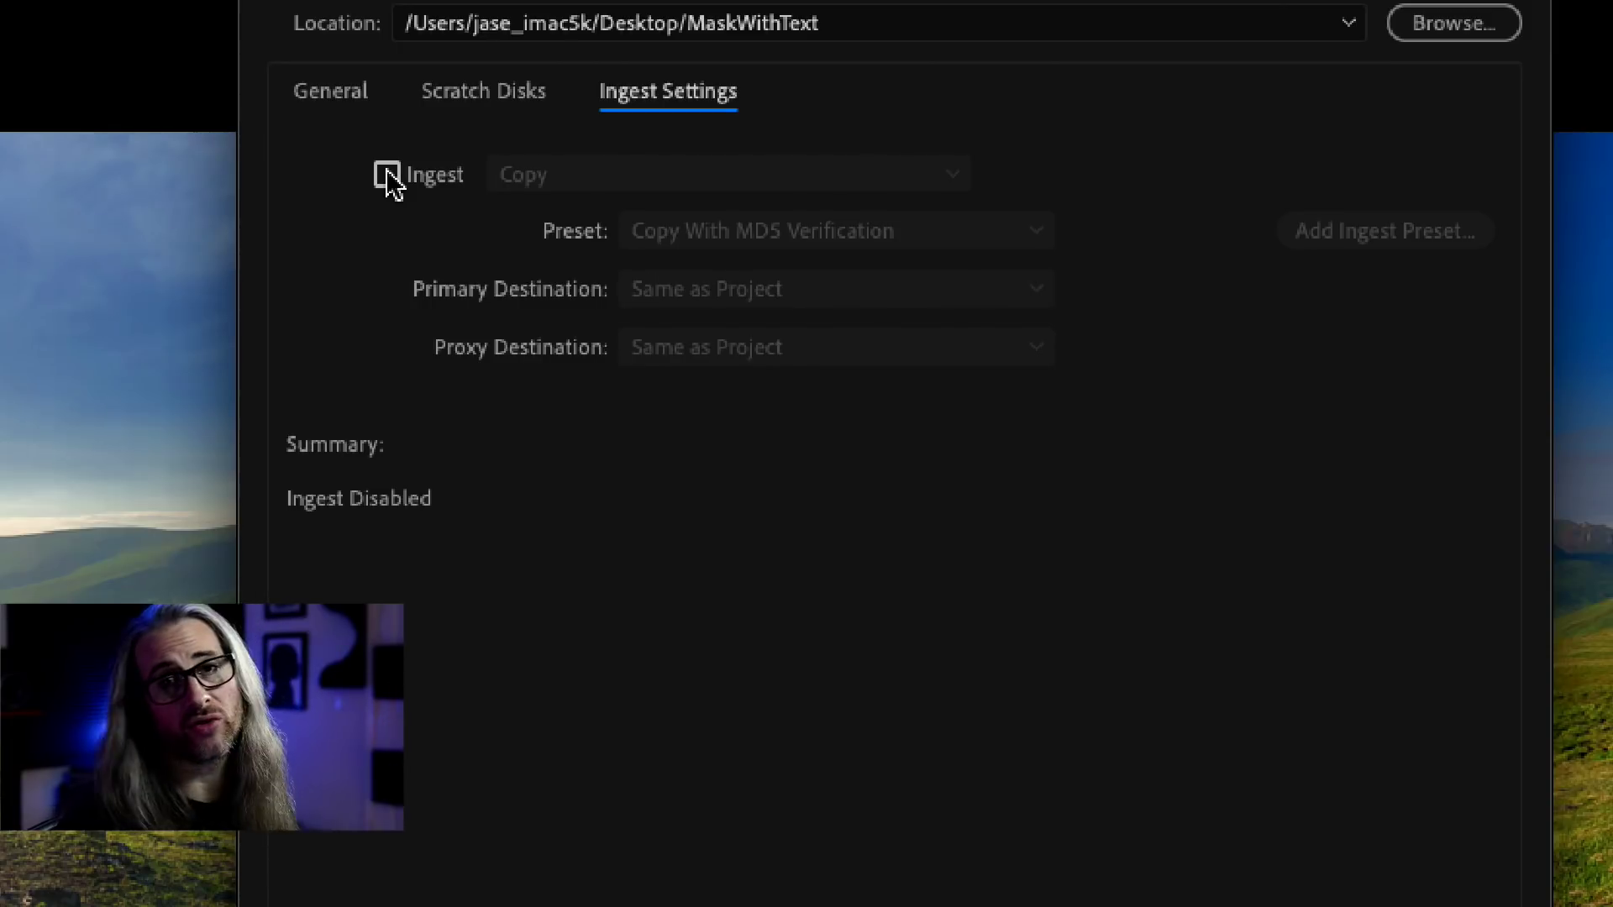
left_click(388, 175)
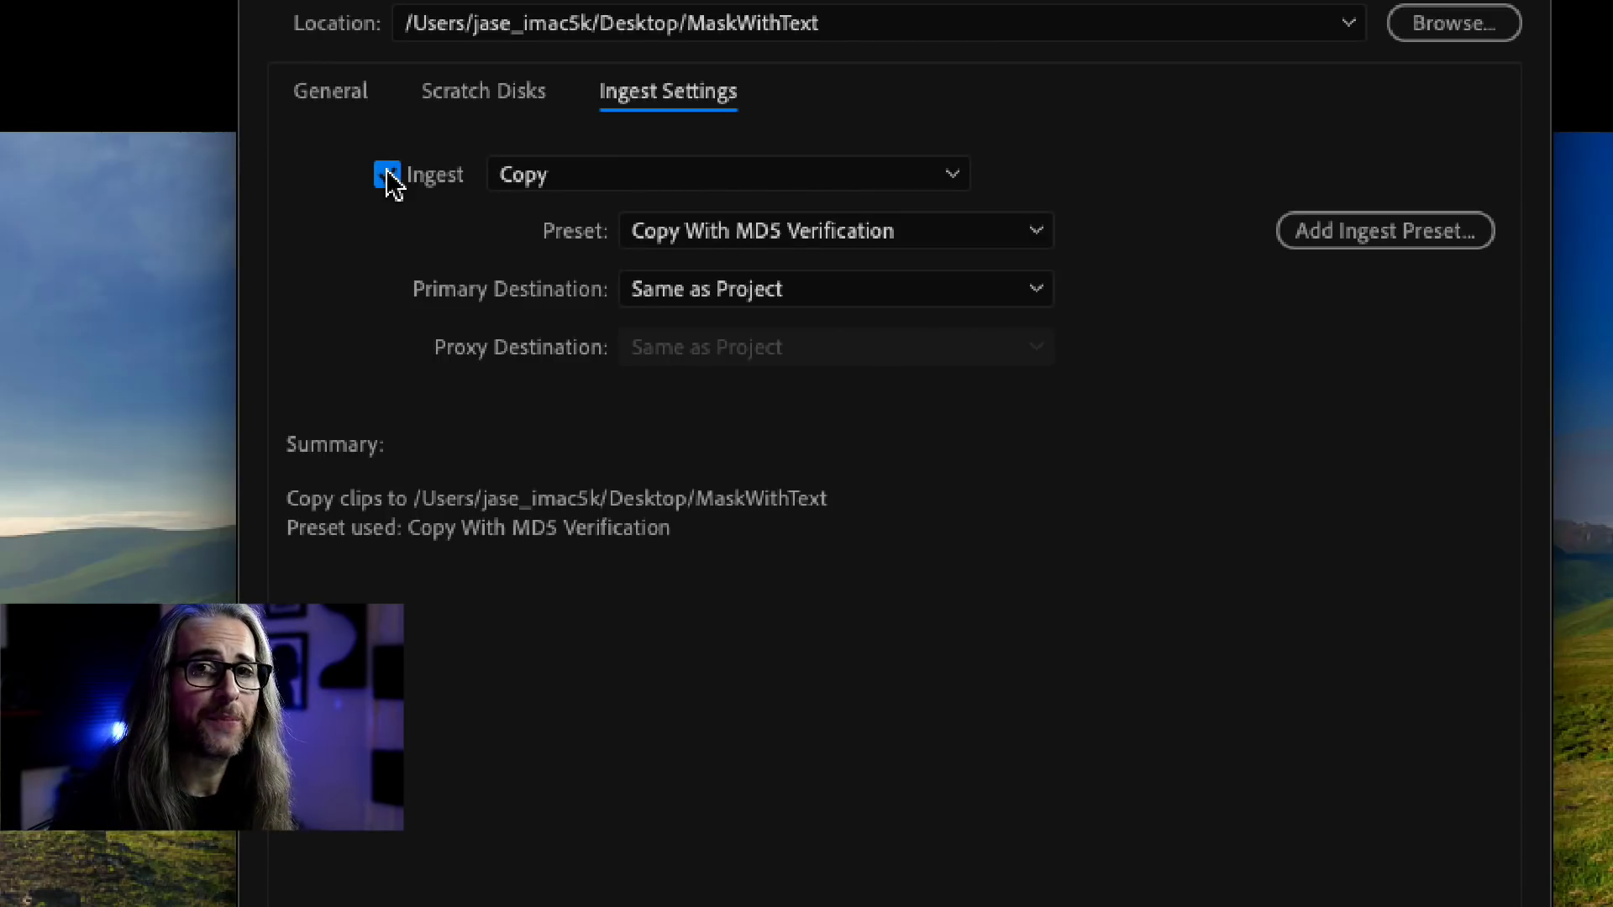
left_click(750, 174)
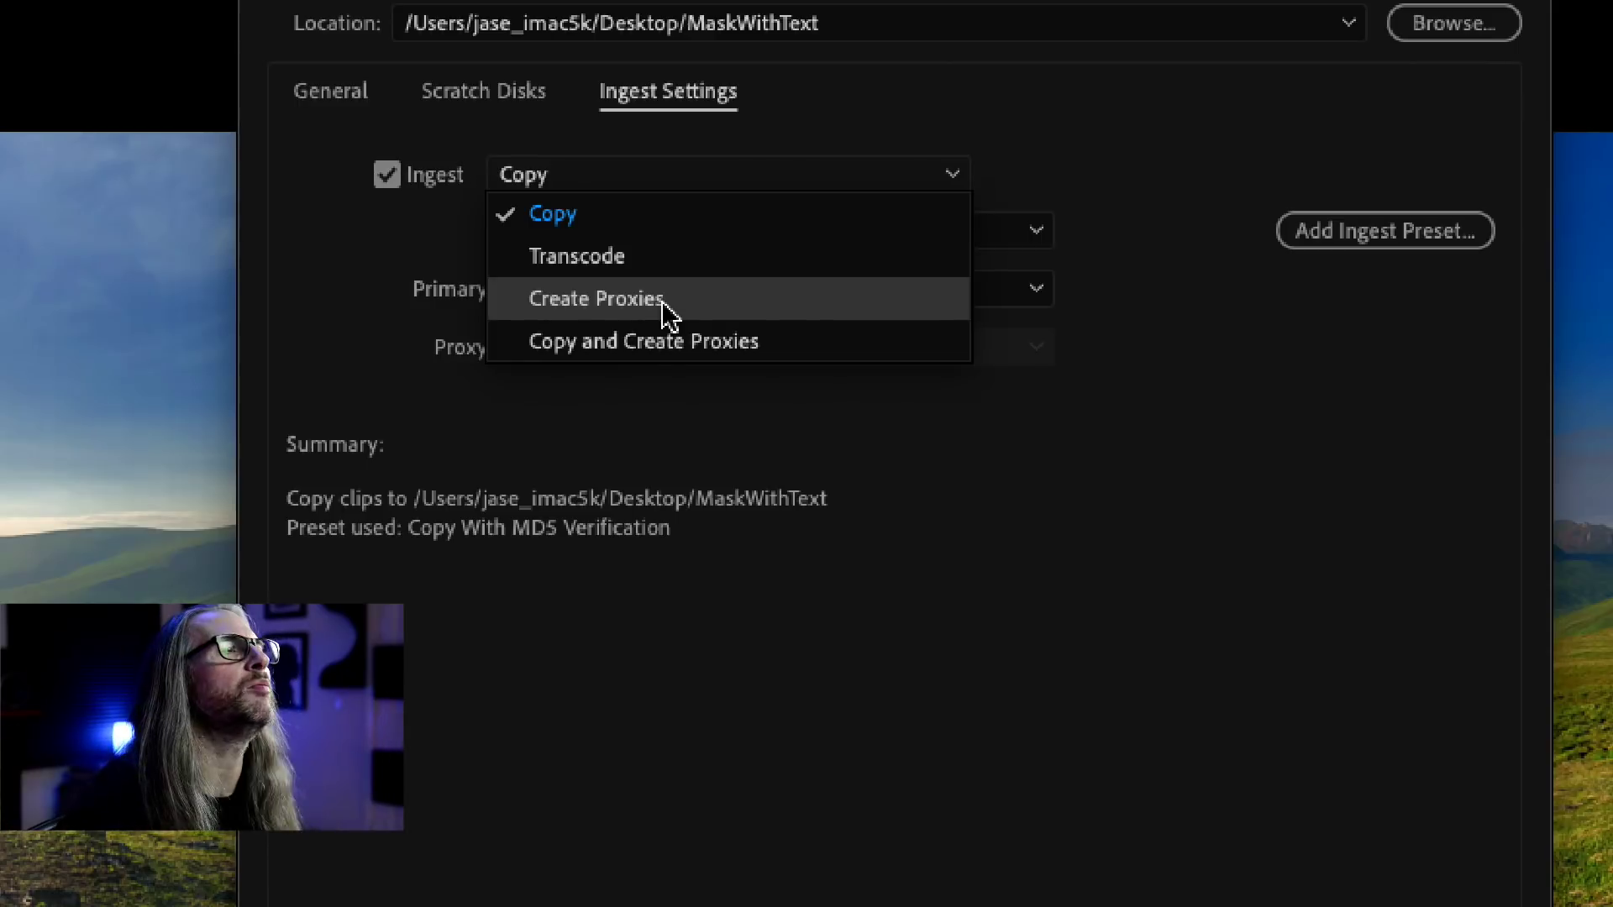
left_click(647, 263)
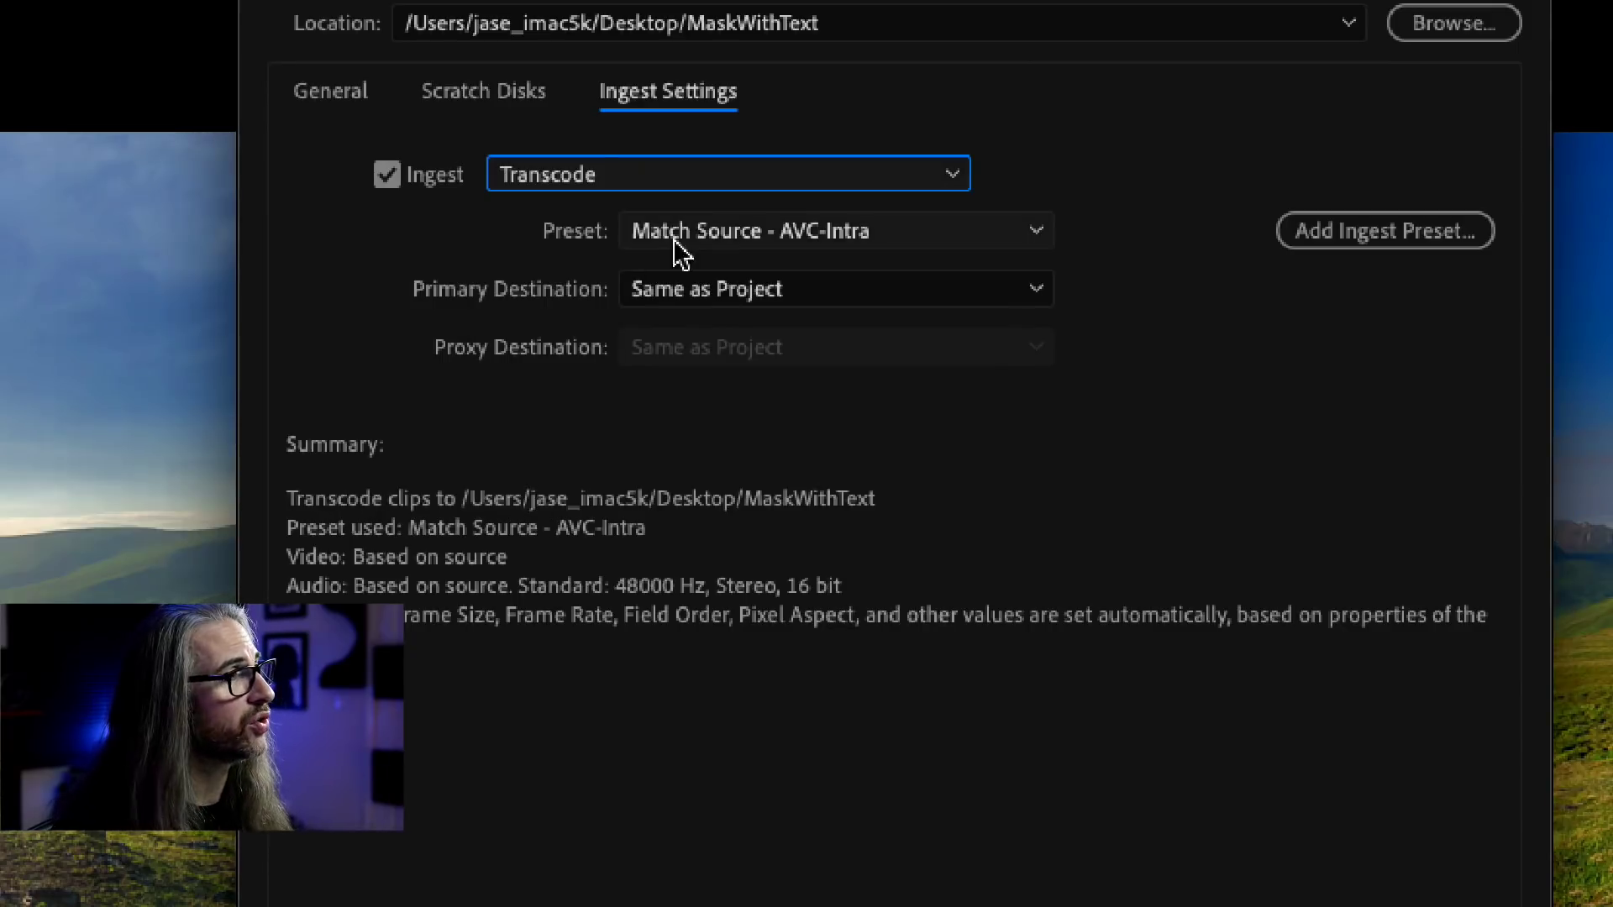
left_click(889, 234)
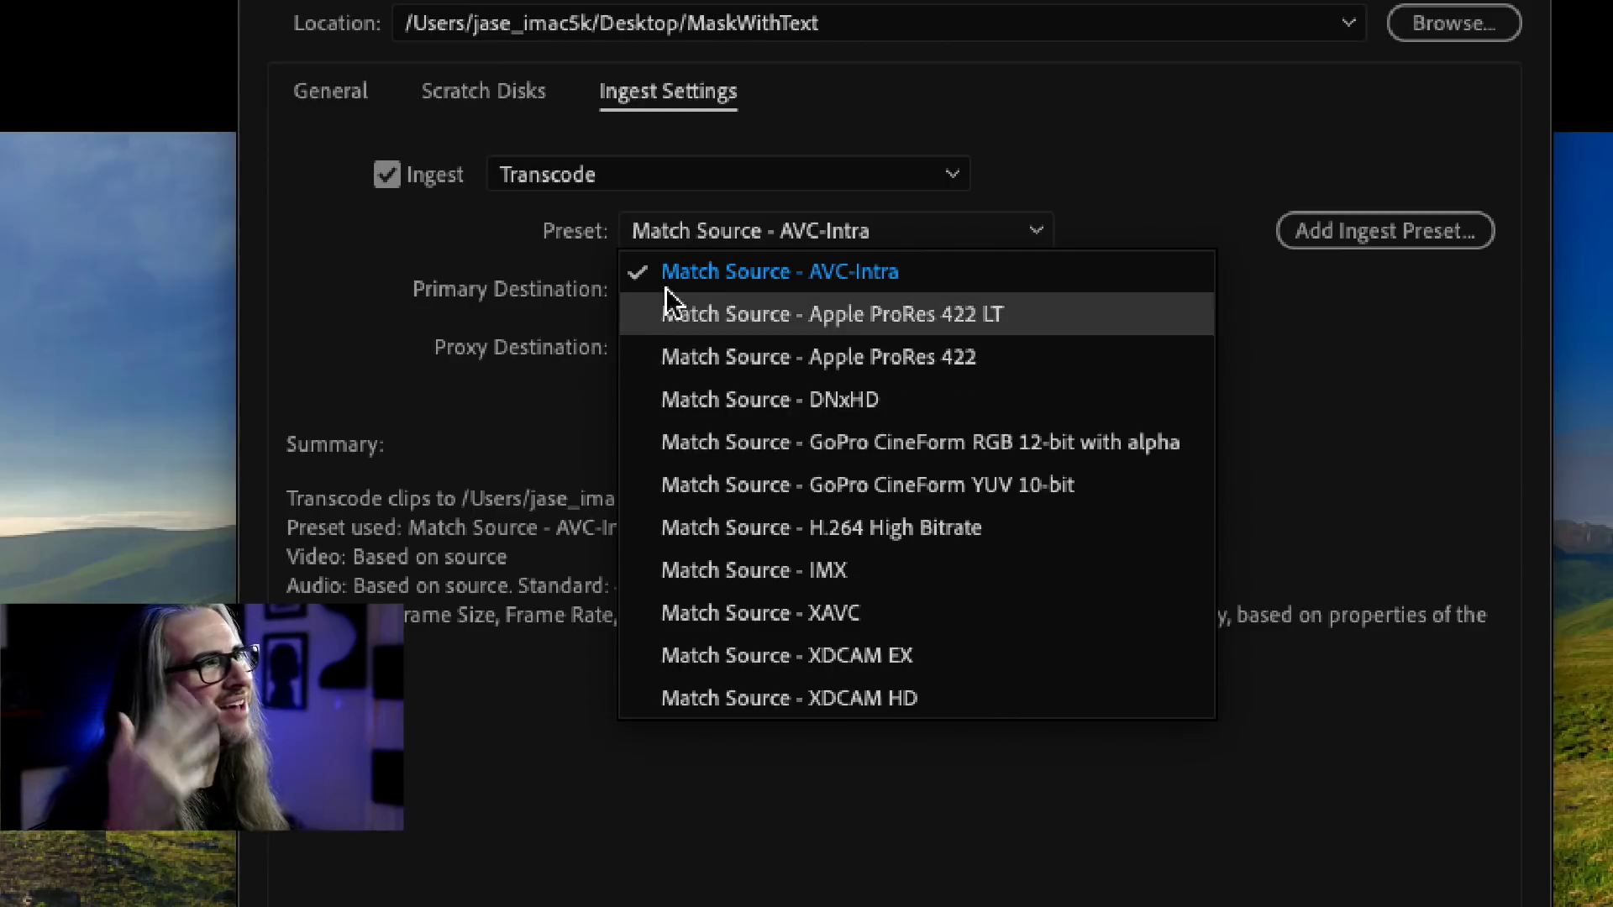
left_click(693, 180)
left_click(673, 215)
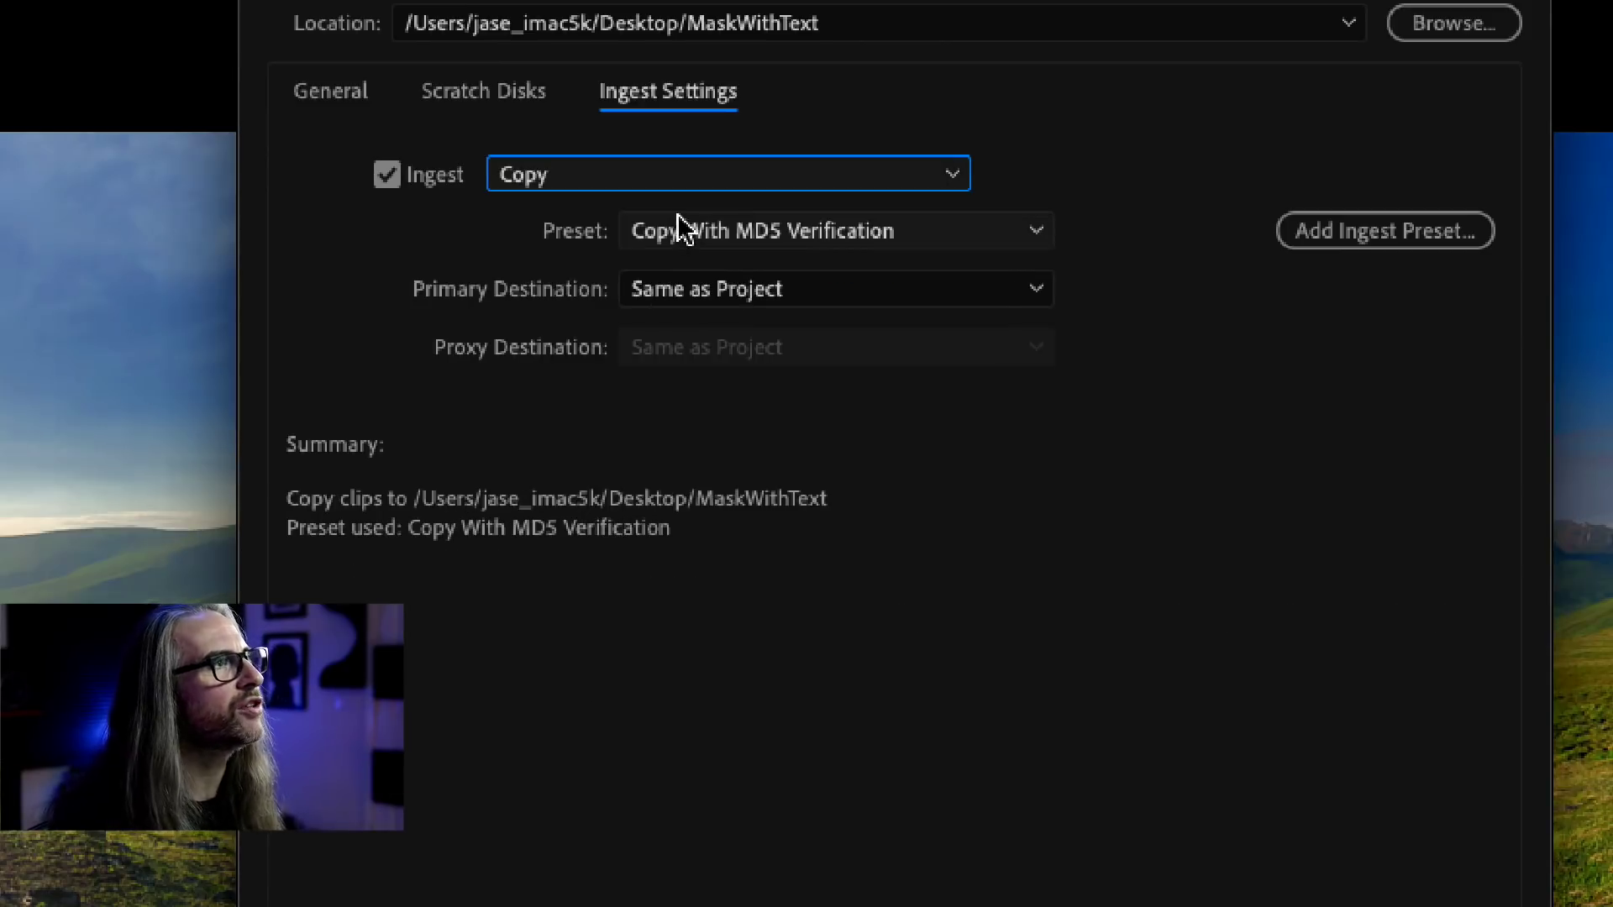
left_click(766, 179)
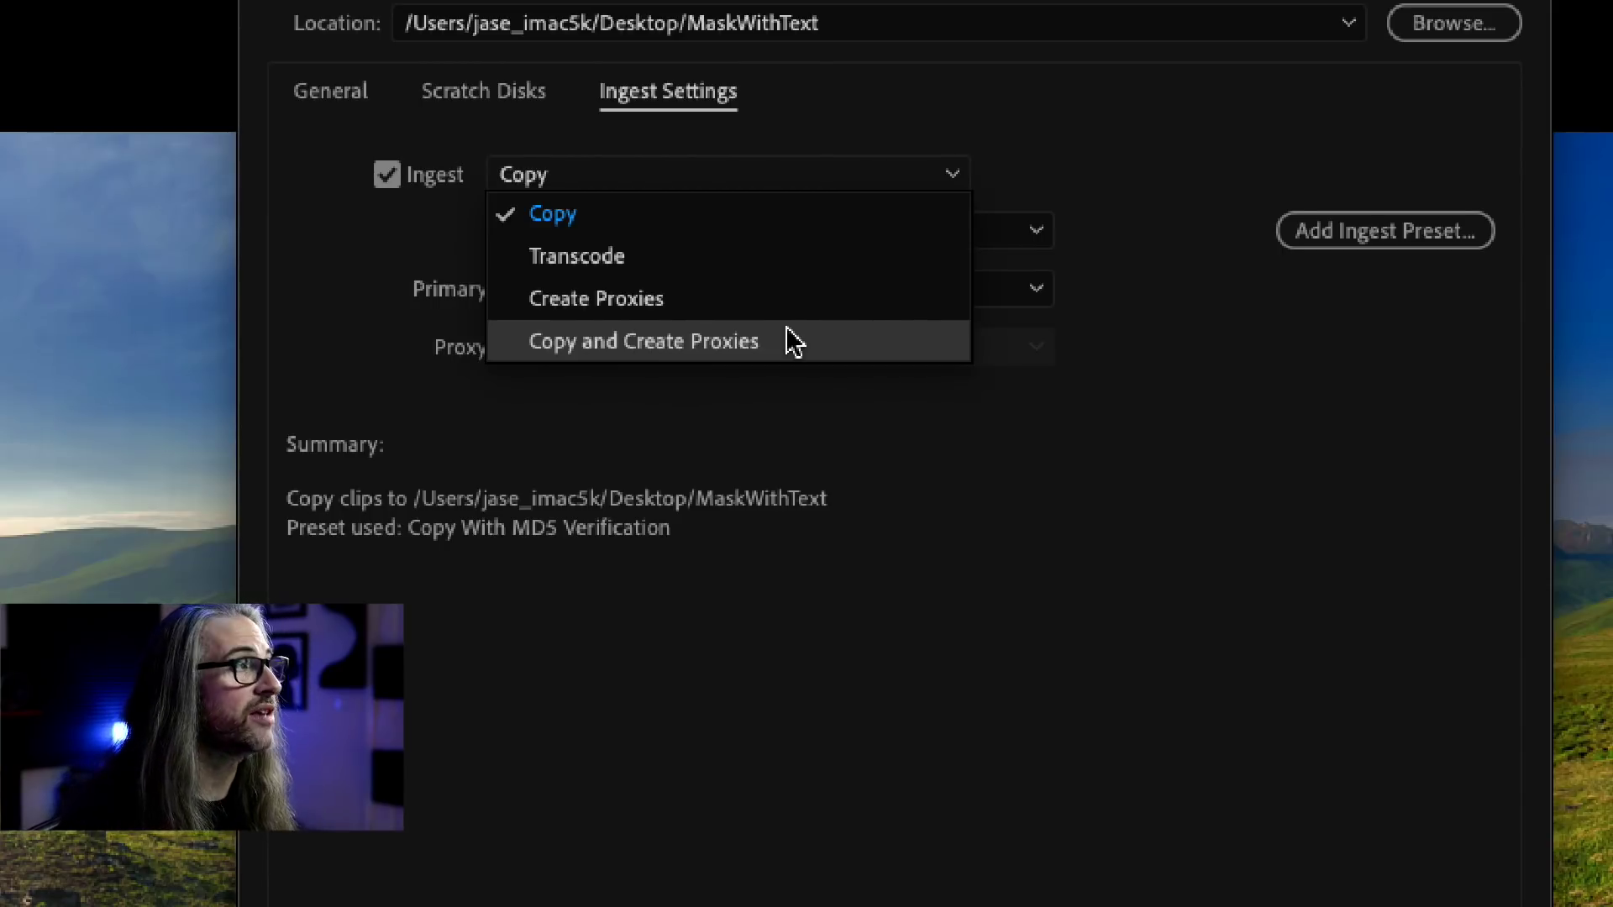
left_click(641, 208)
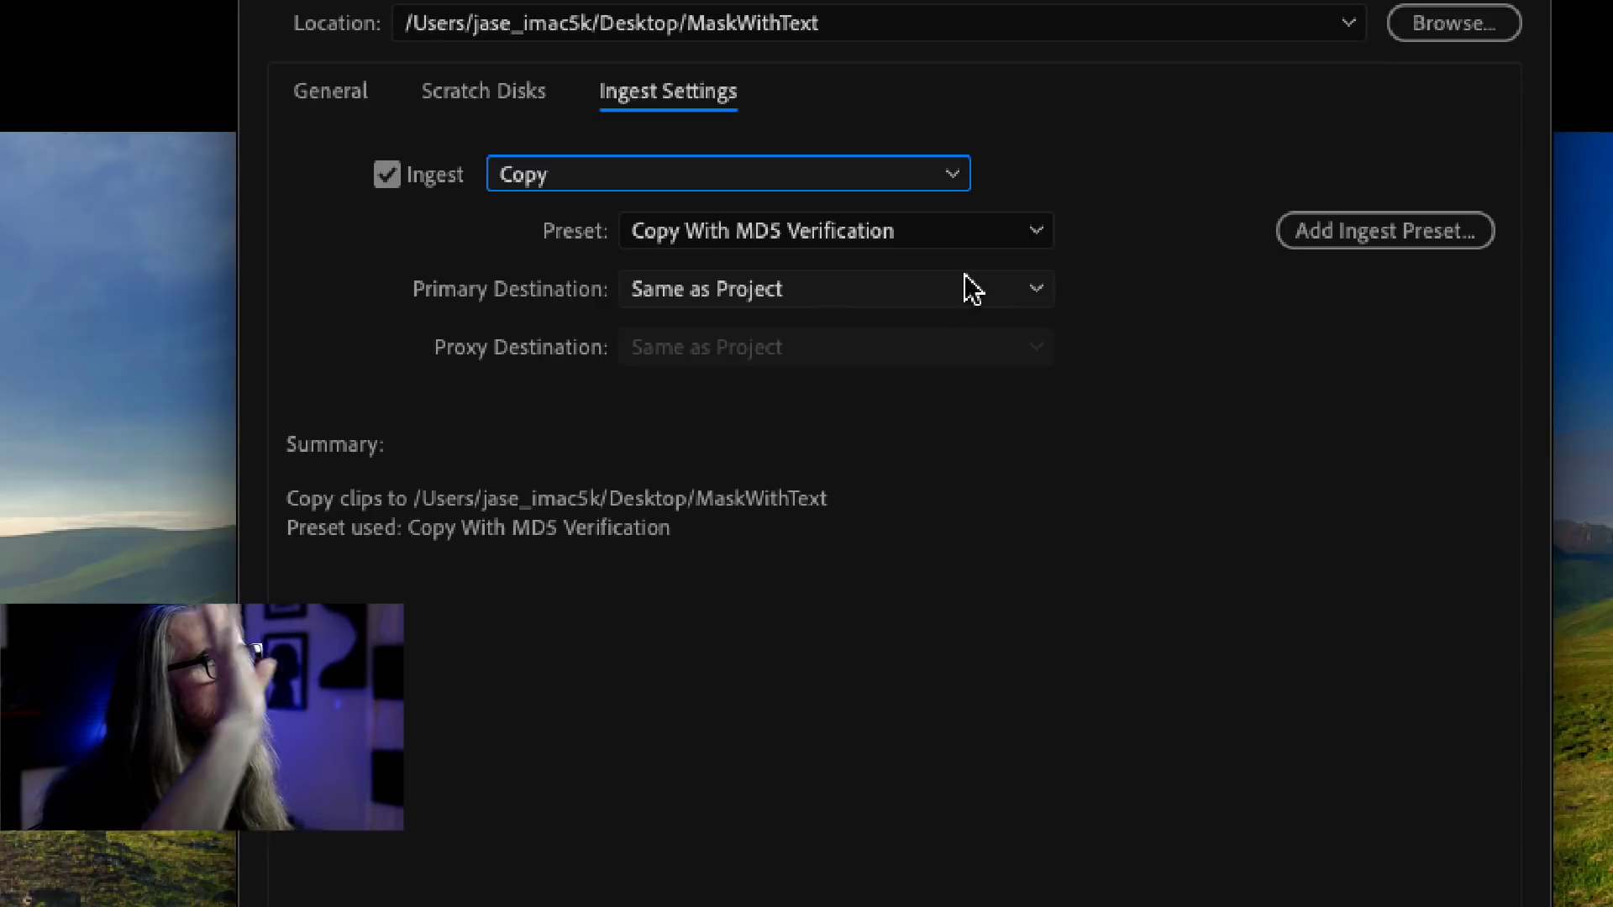
left_click(387, 174)
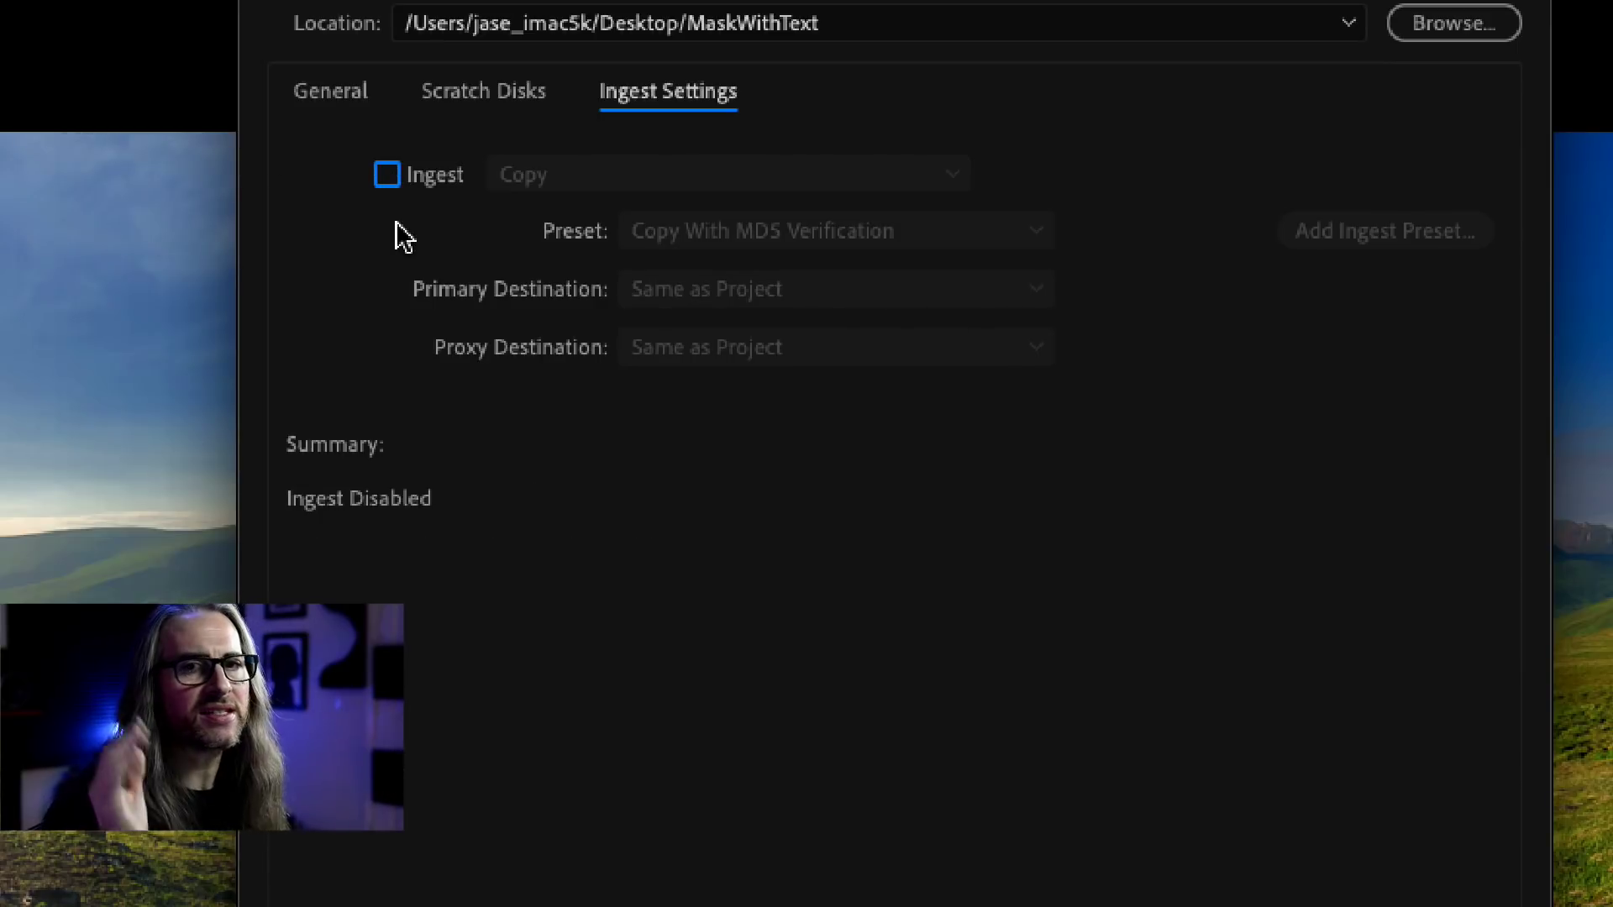
Return to the general project settings and create the project
left_click(319, 96)
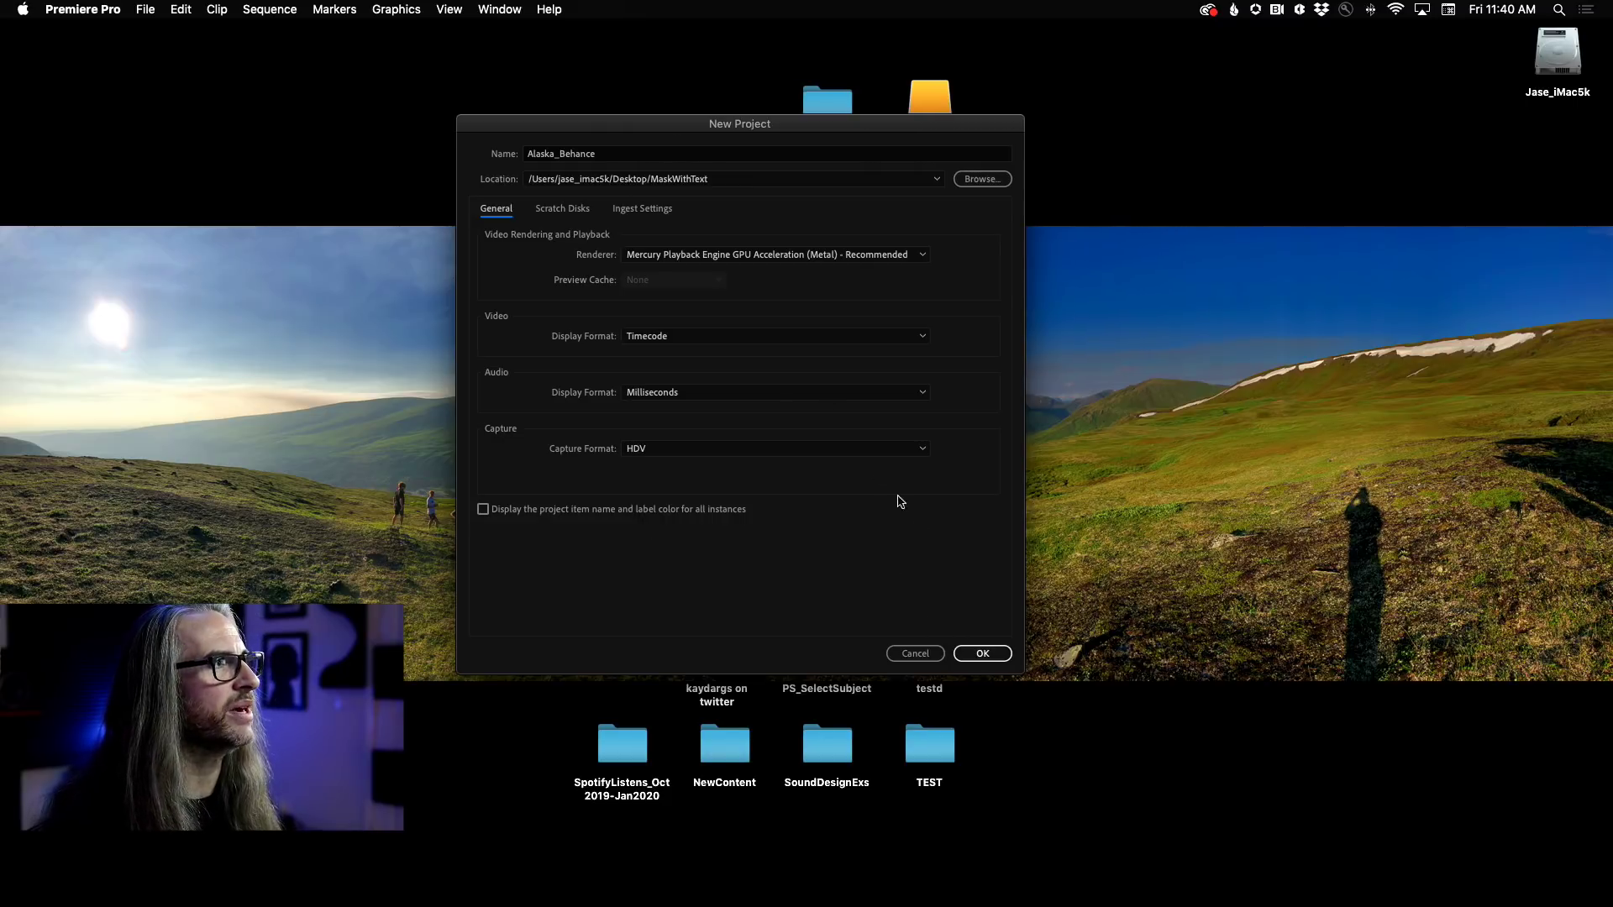
left_click(982, 653)
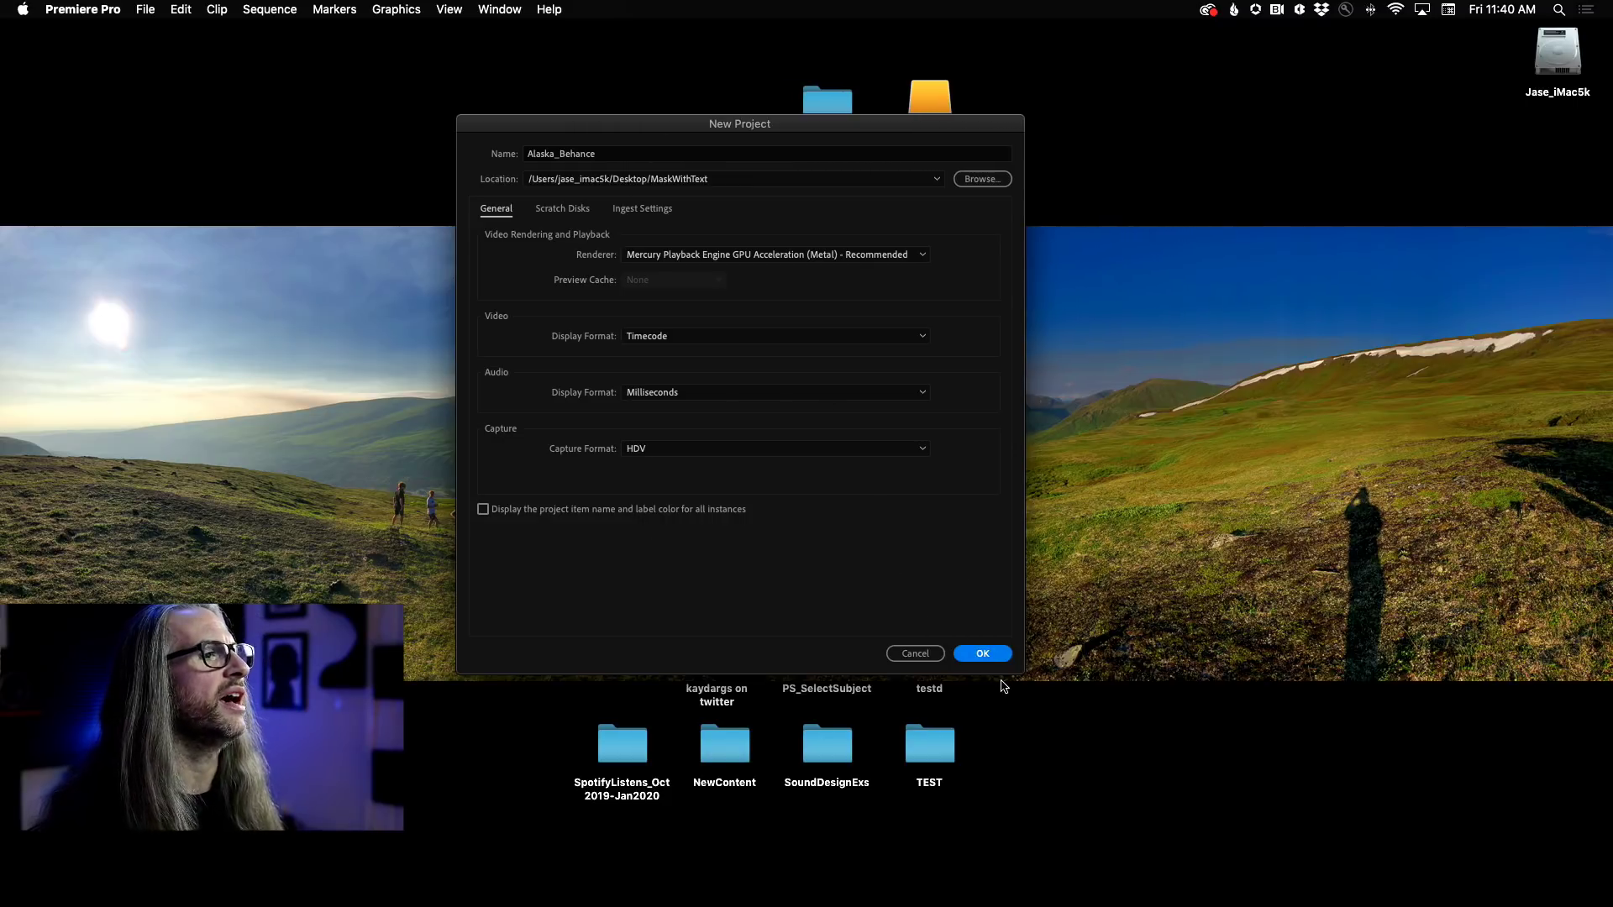
left_click(990, 655)
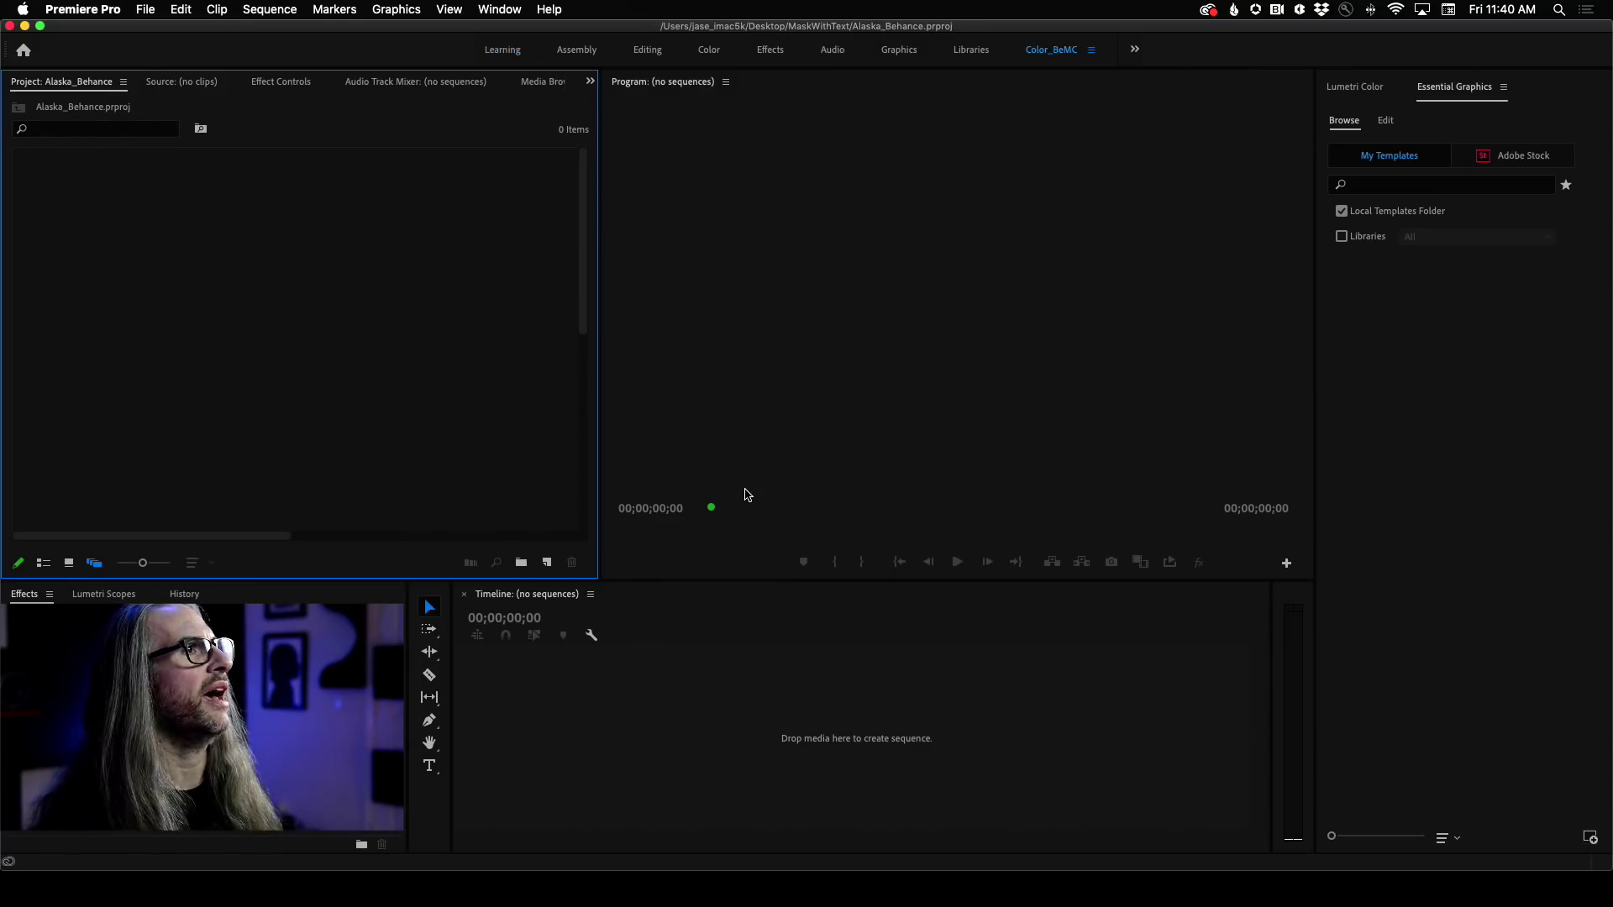
Show the Lumetri Color controls in place of Essential Graphics
left_click(1353, 87)
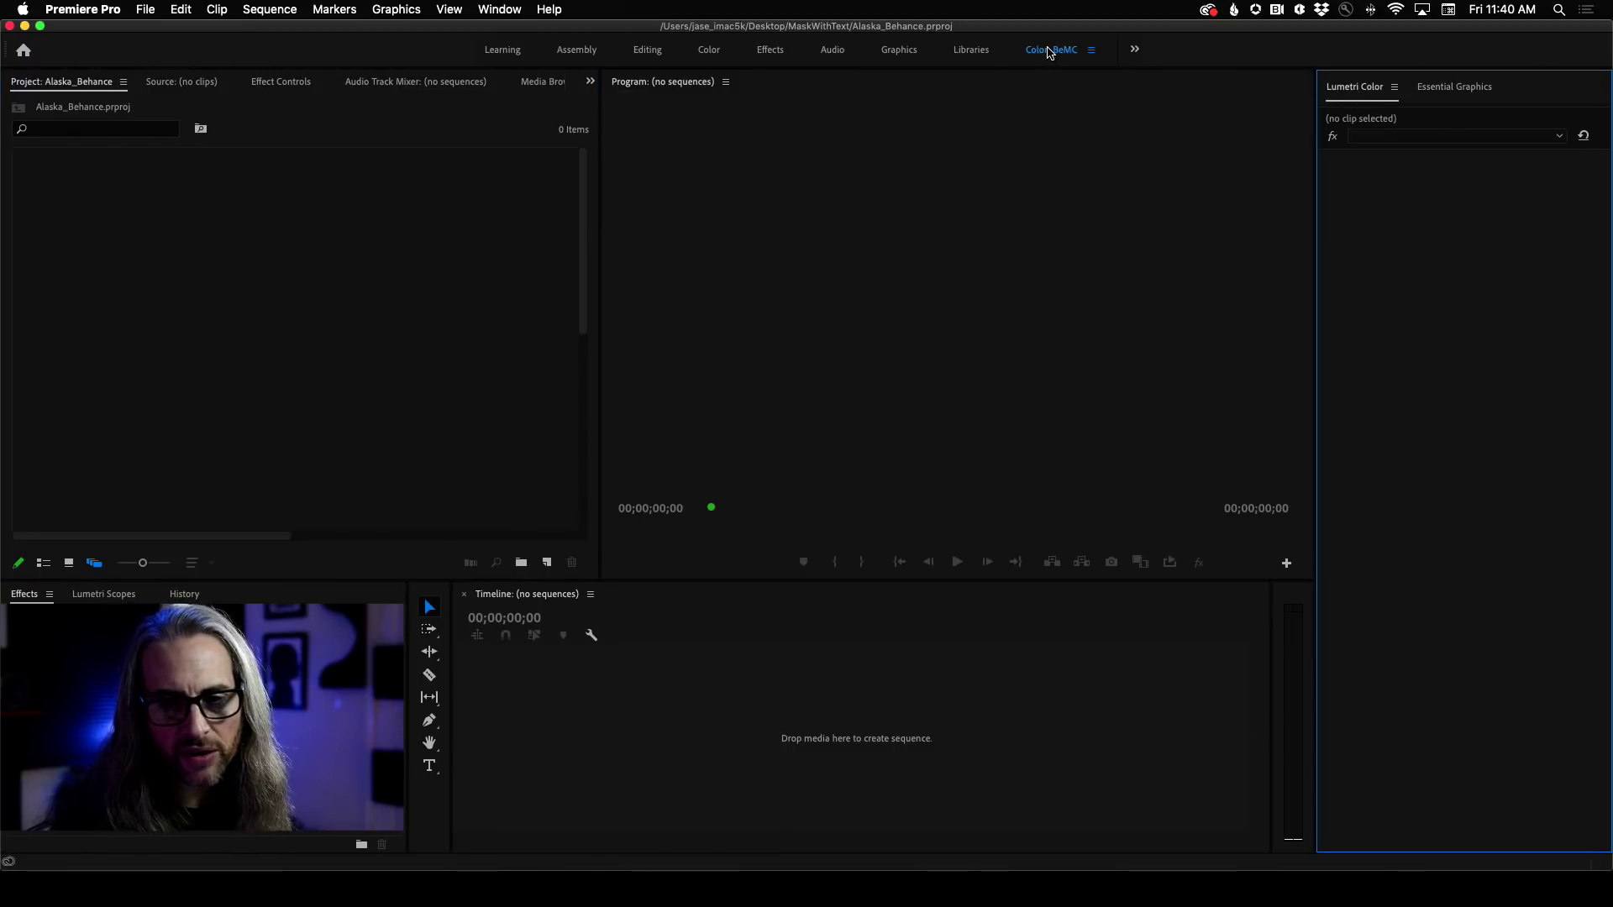
left_click(433, 796)
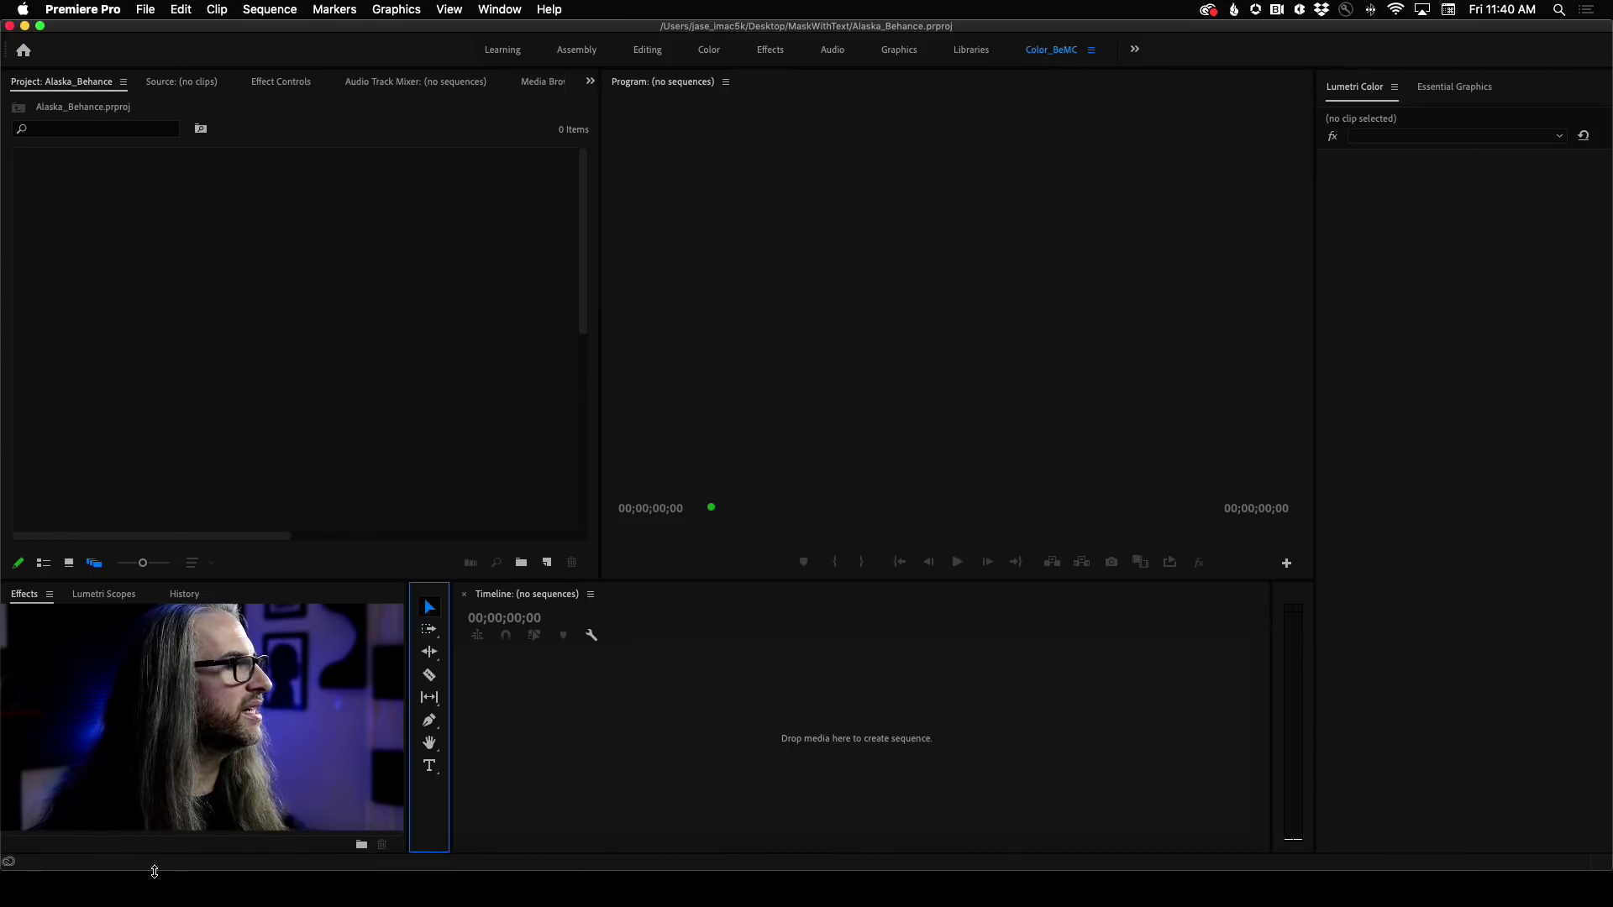
Extend the application window down to the lower edge of the screen and make the Project panel active
left_click_drag(155, 871, 155, 906)
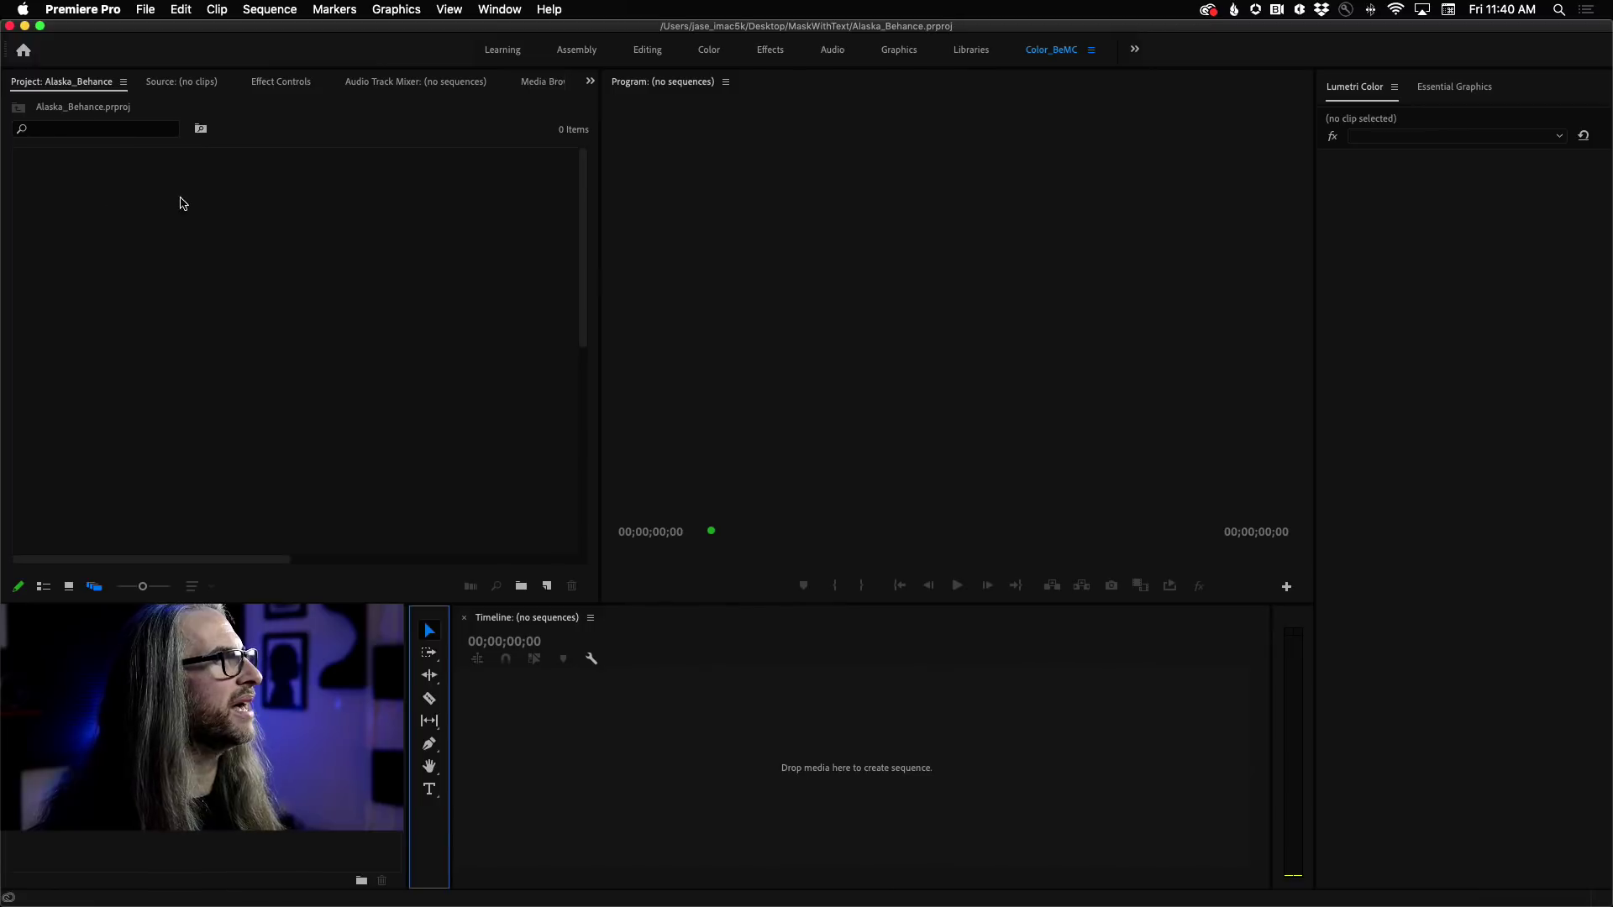
left_click(184, 213)
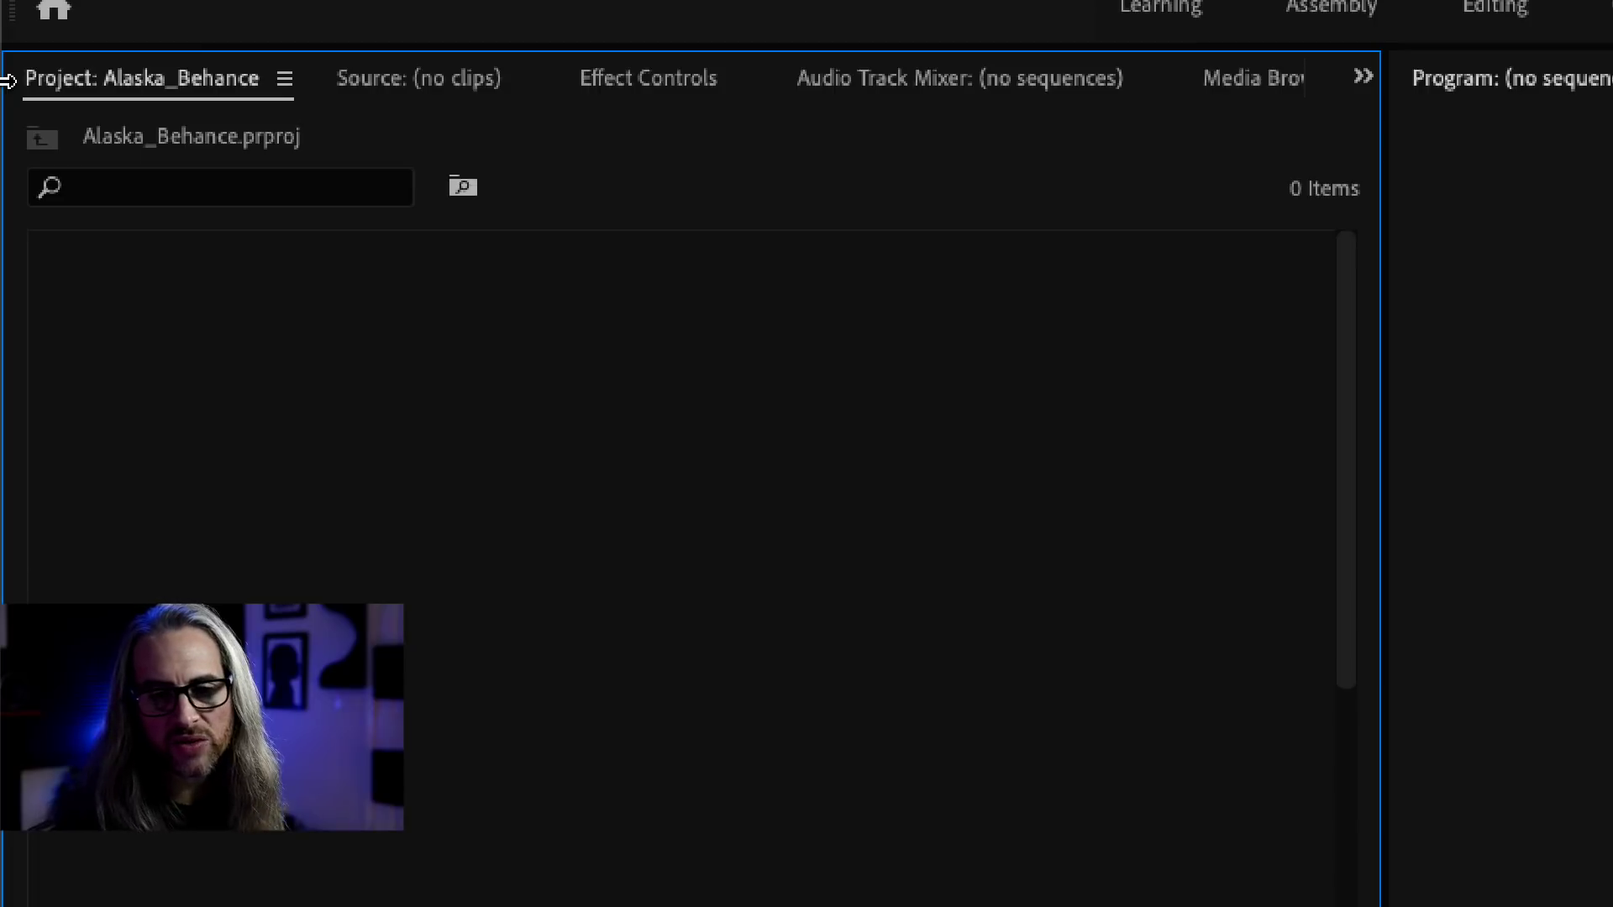
Look through the Source, Effect Controls and Audio Track Mixer panels and the list of available panels, returning to the Project panel
left_click(390, 79)
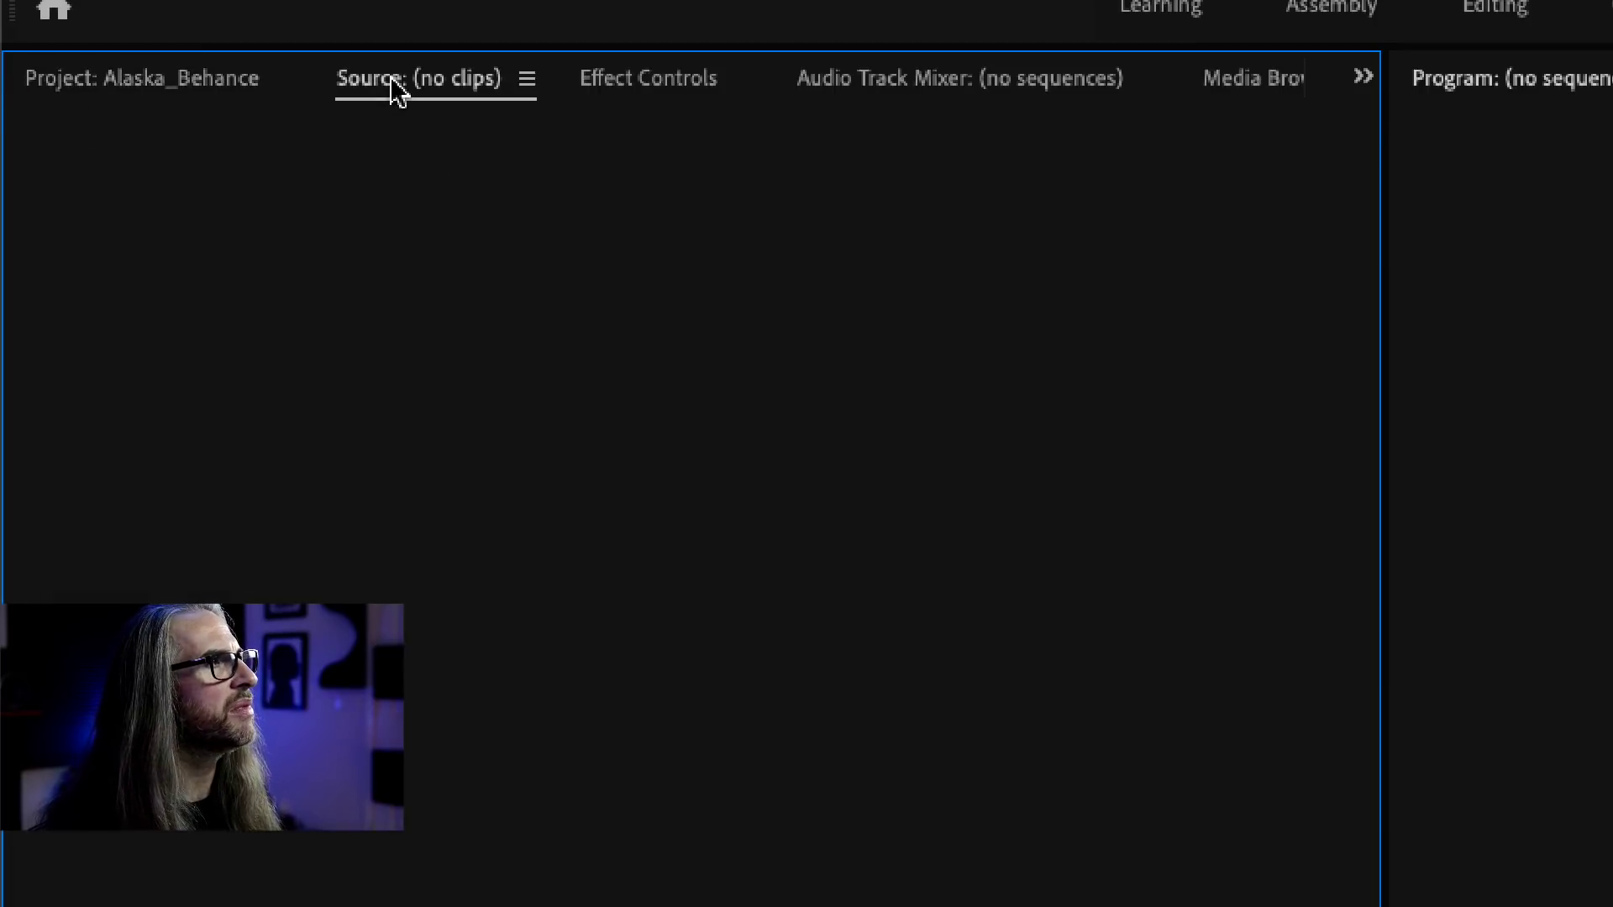
left_click(665, 80)
left_click(933, 78)
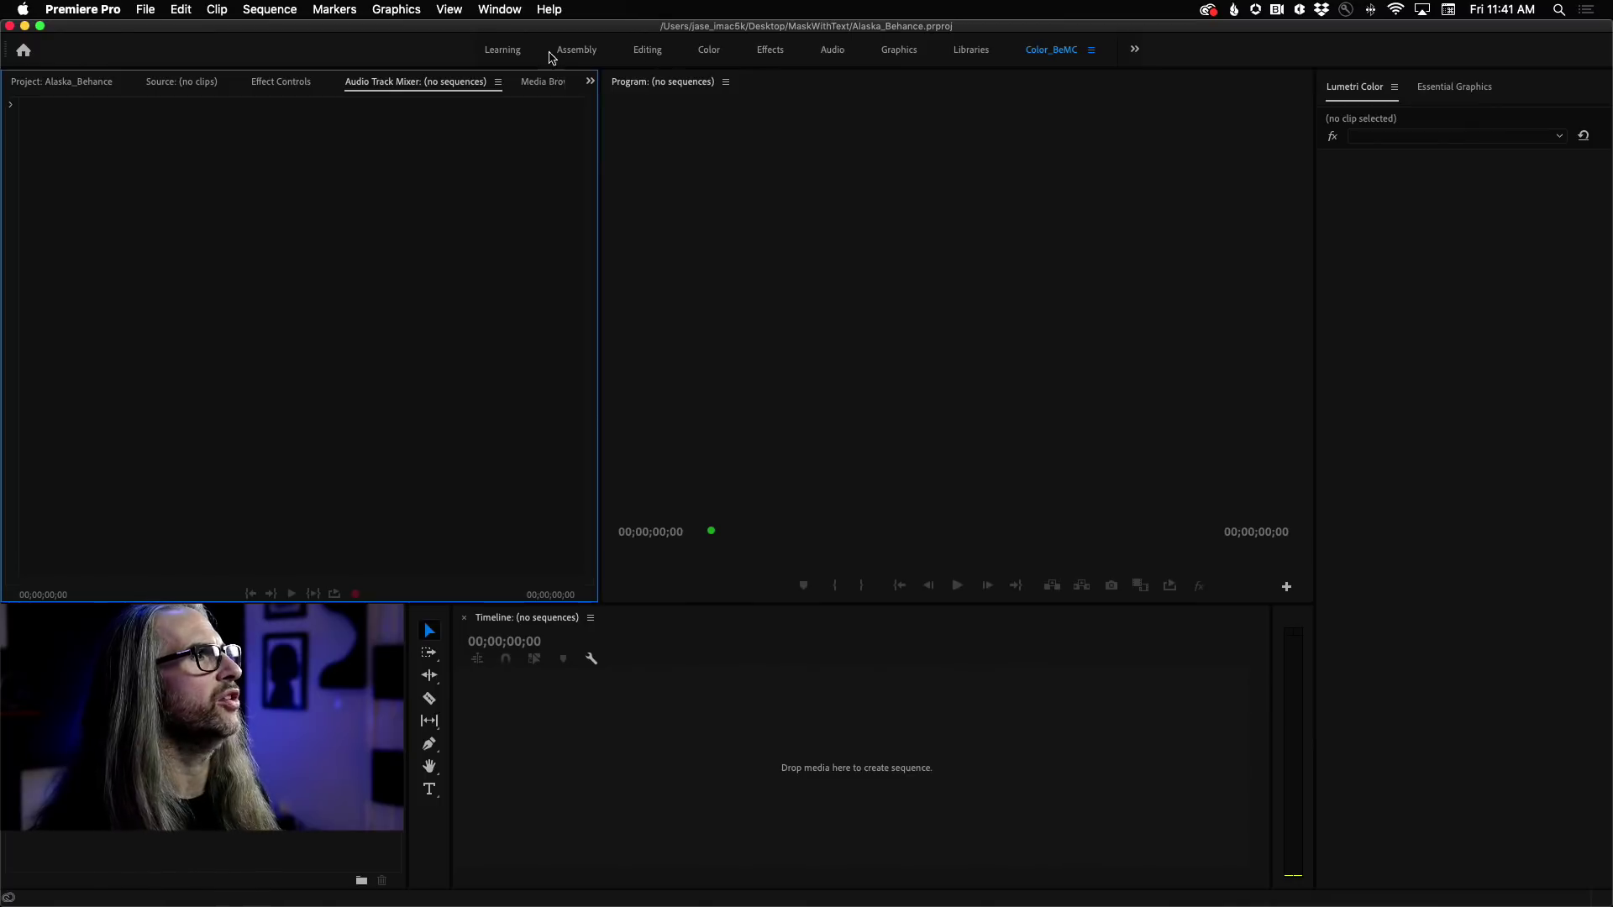
left_click(513, 9)
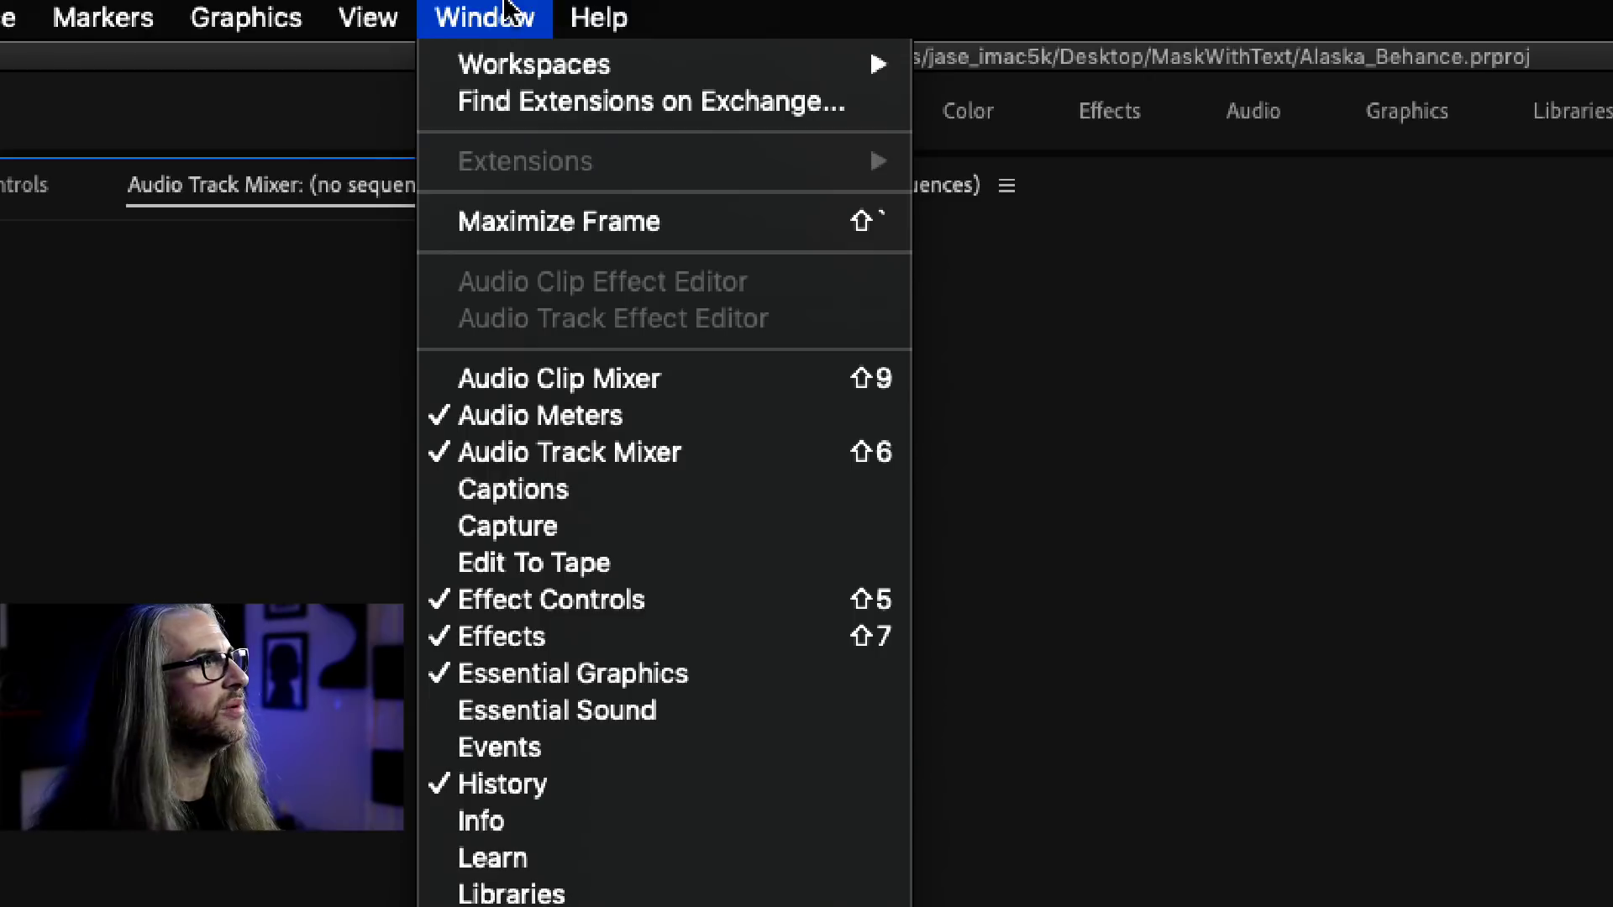
mouse_move(509, 62)
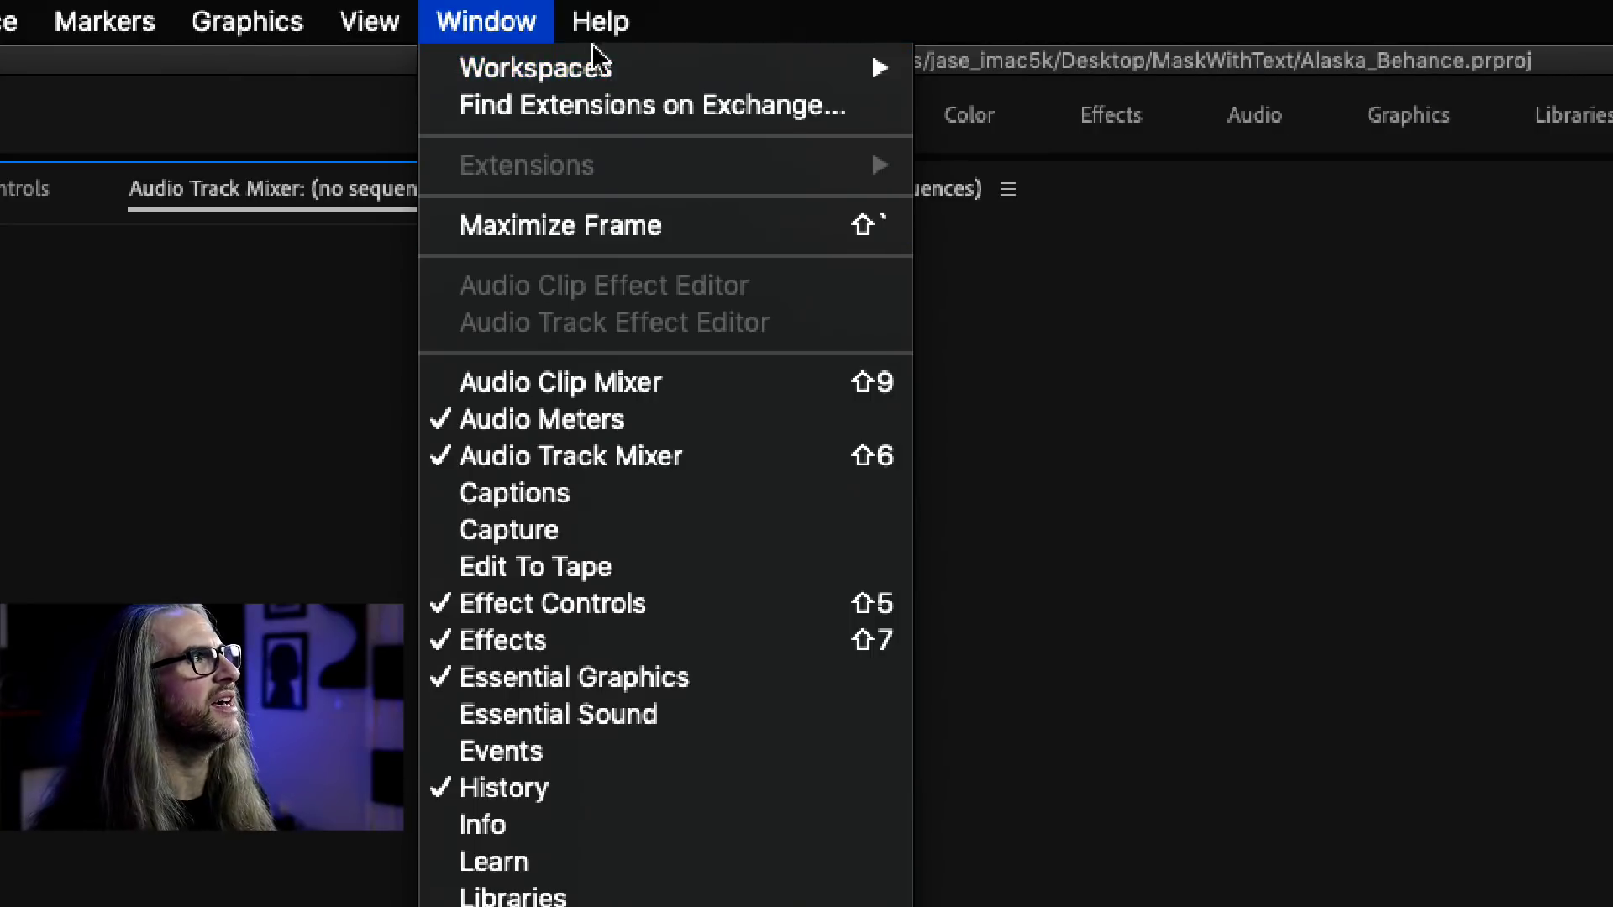
left_click(498, 4)
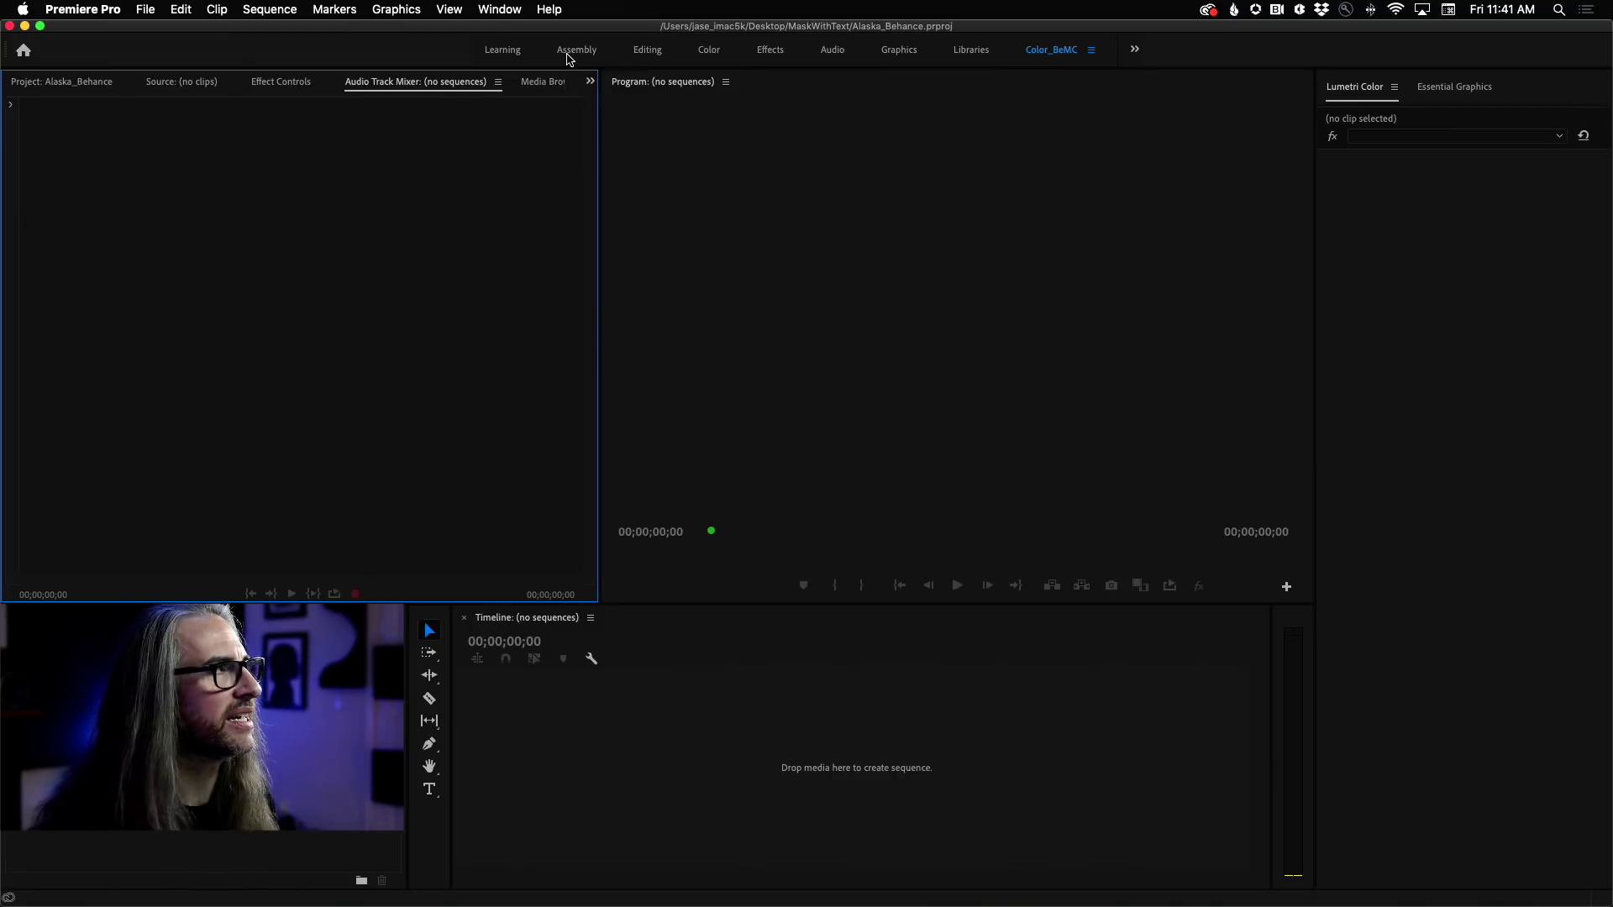
left_click(45, 83)
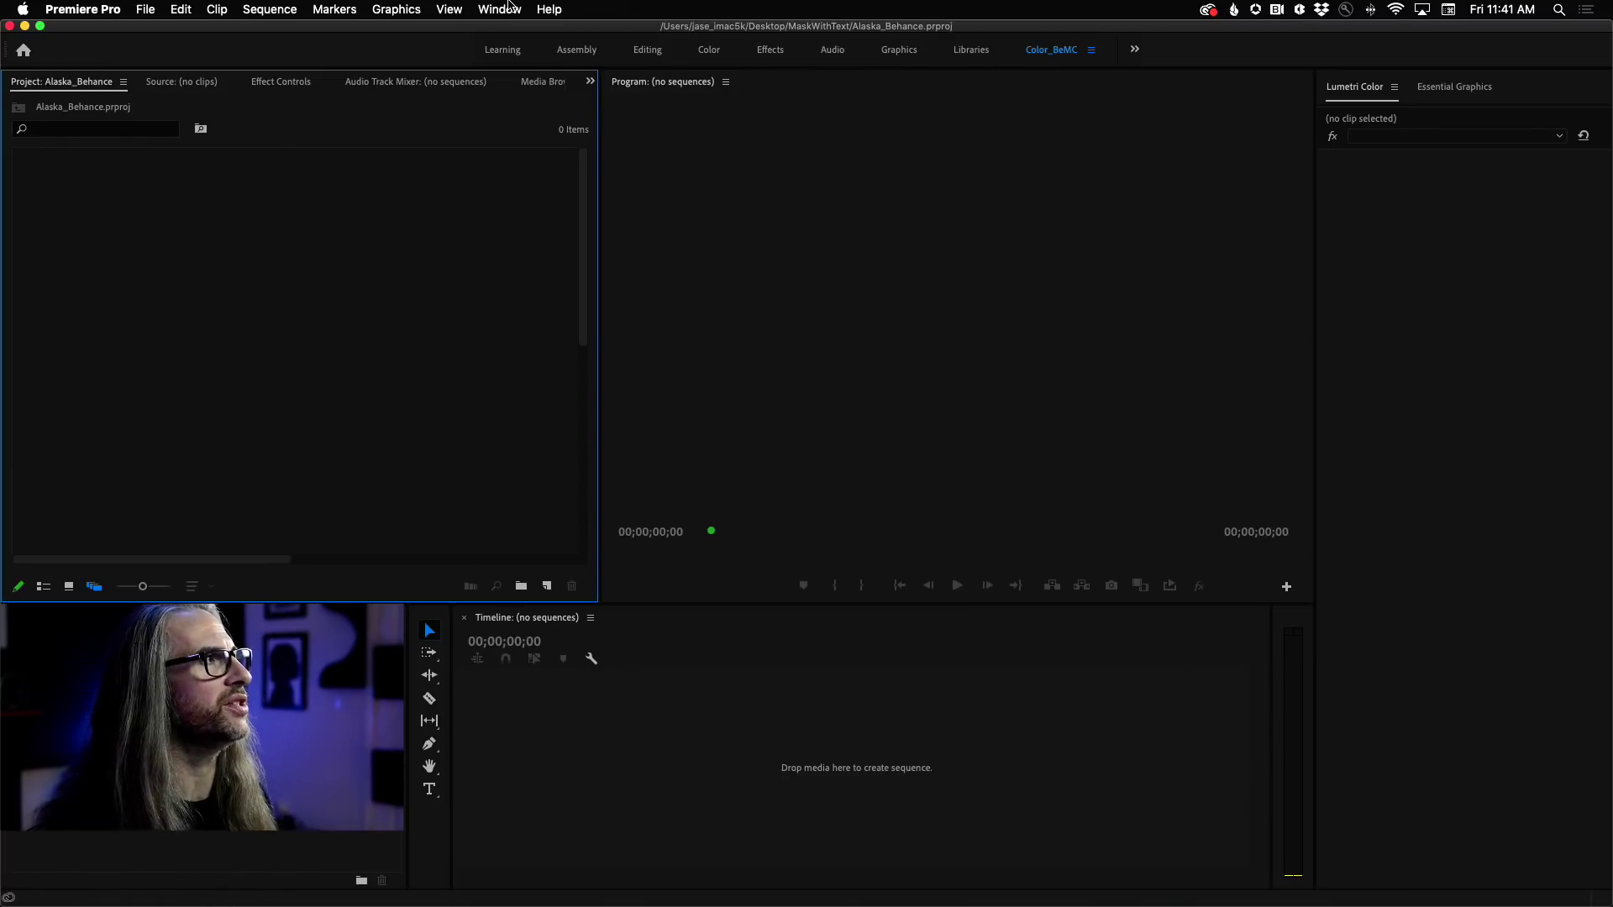
left_click(499, 7)
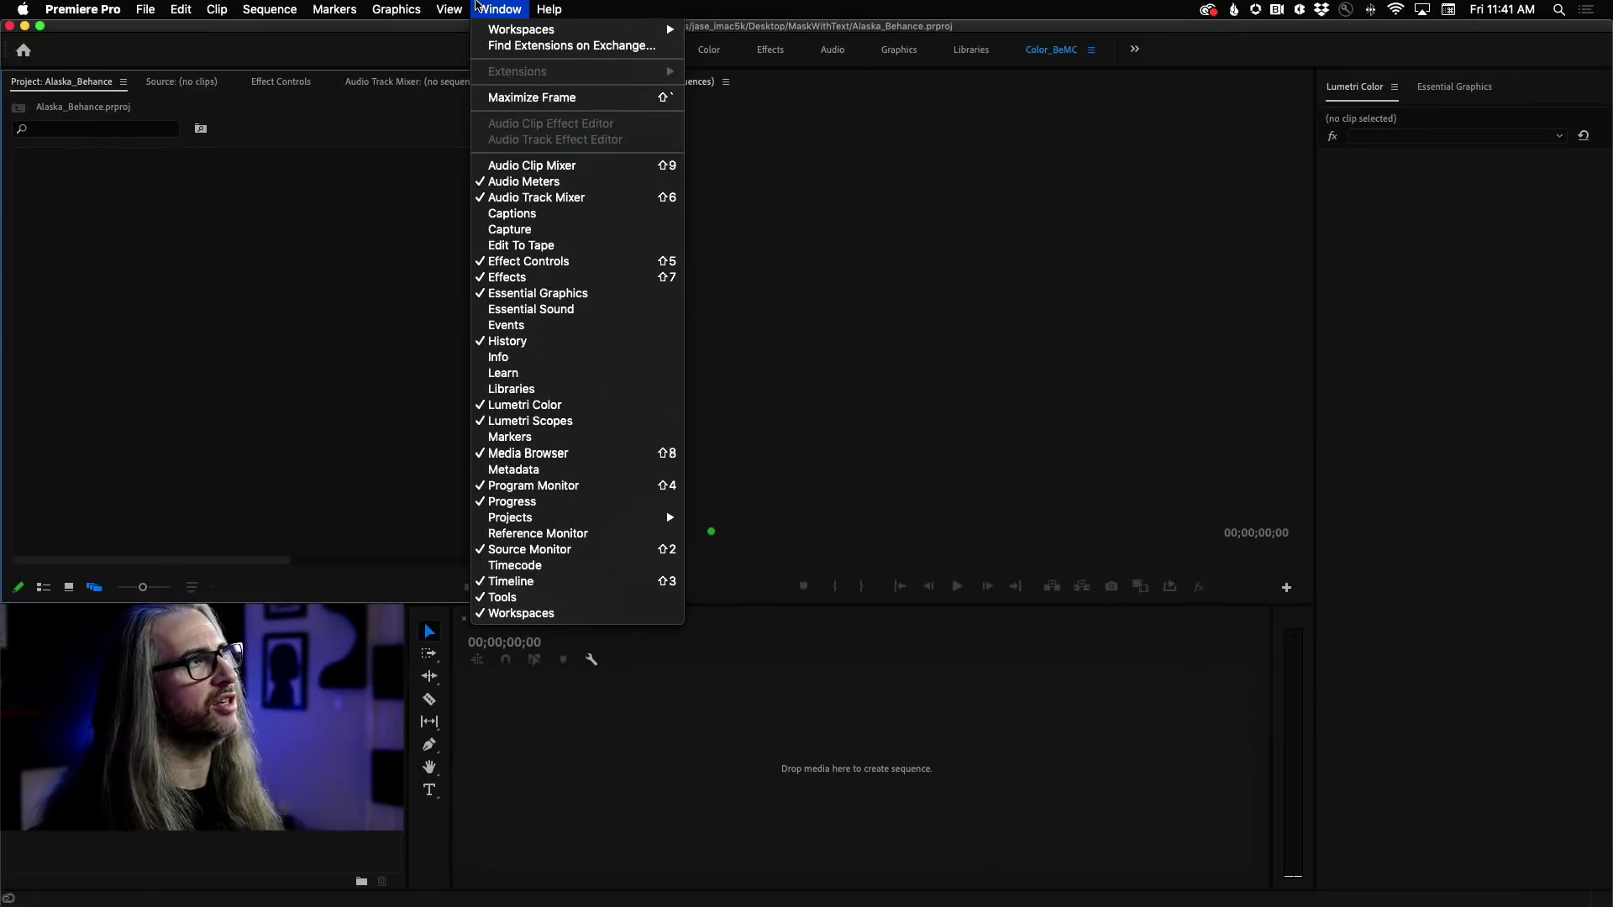
left_click(486, 10)
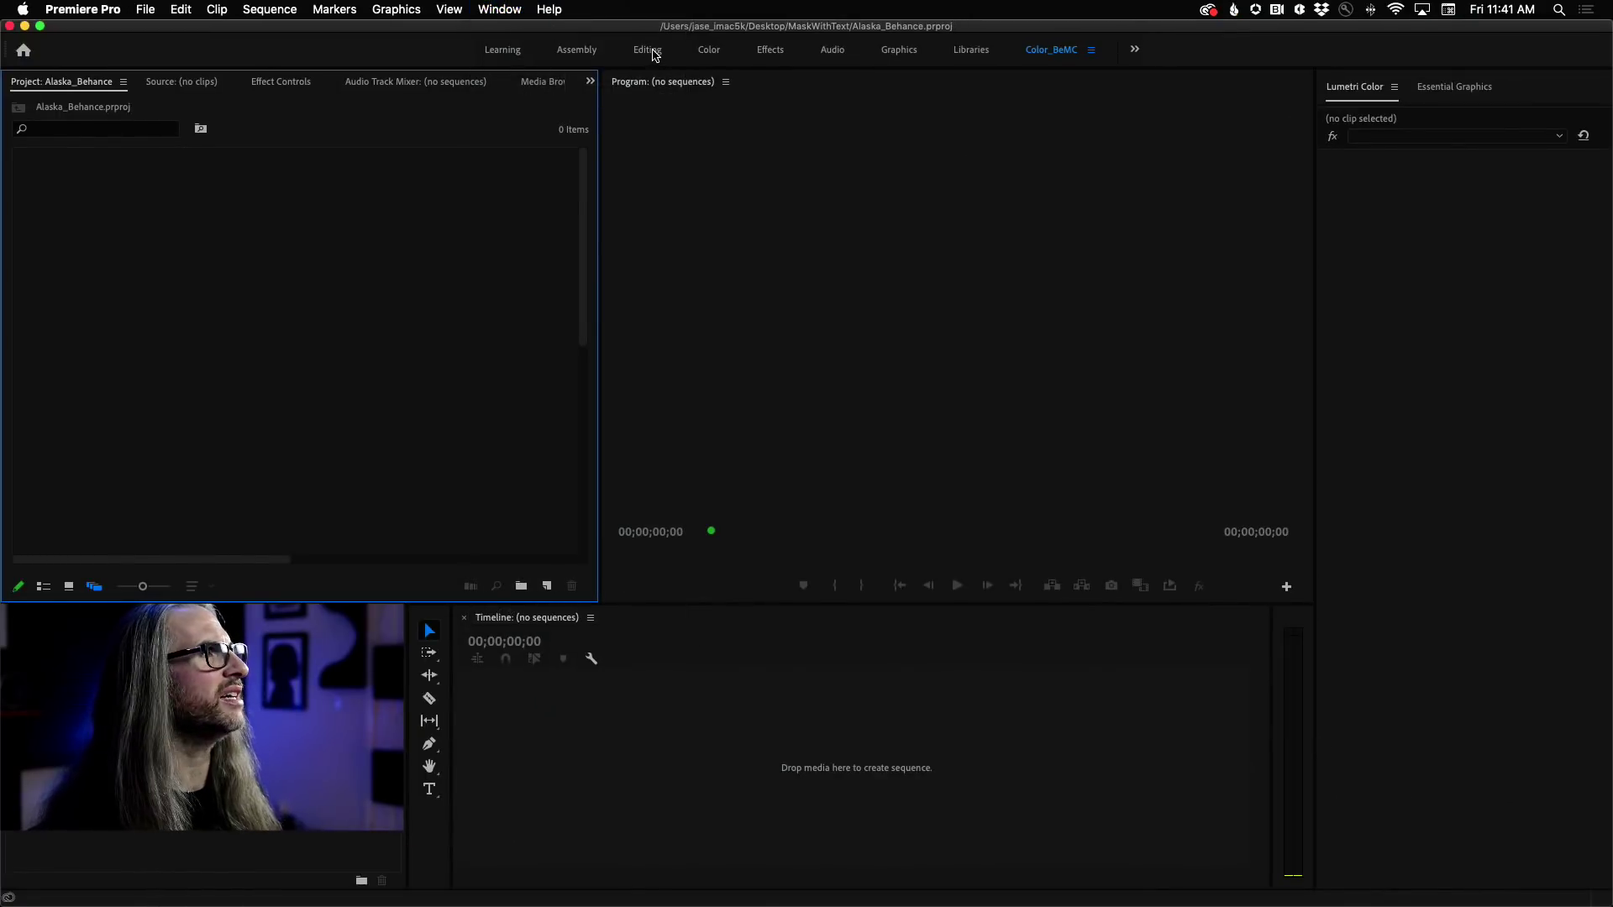
Try the Editing workspace, call up its reset but decline it, and return to the Color_BeMC workspace
left_click(652, 50)
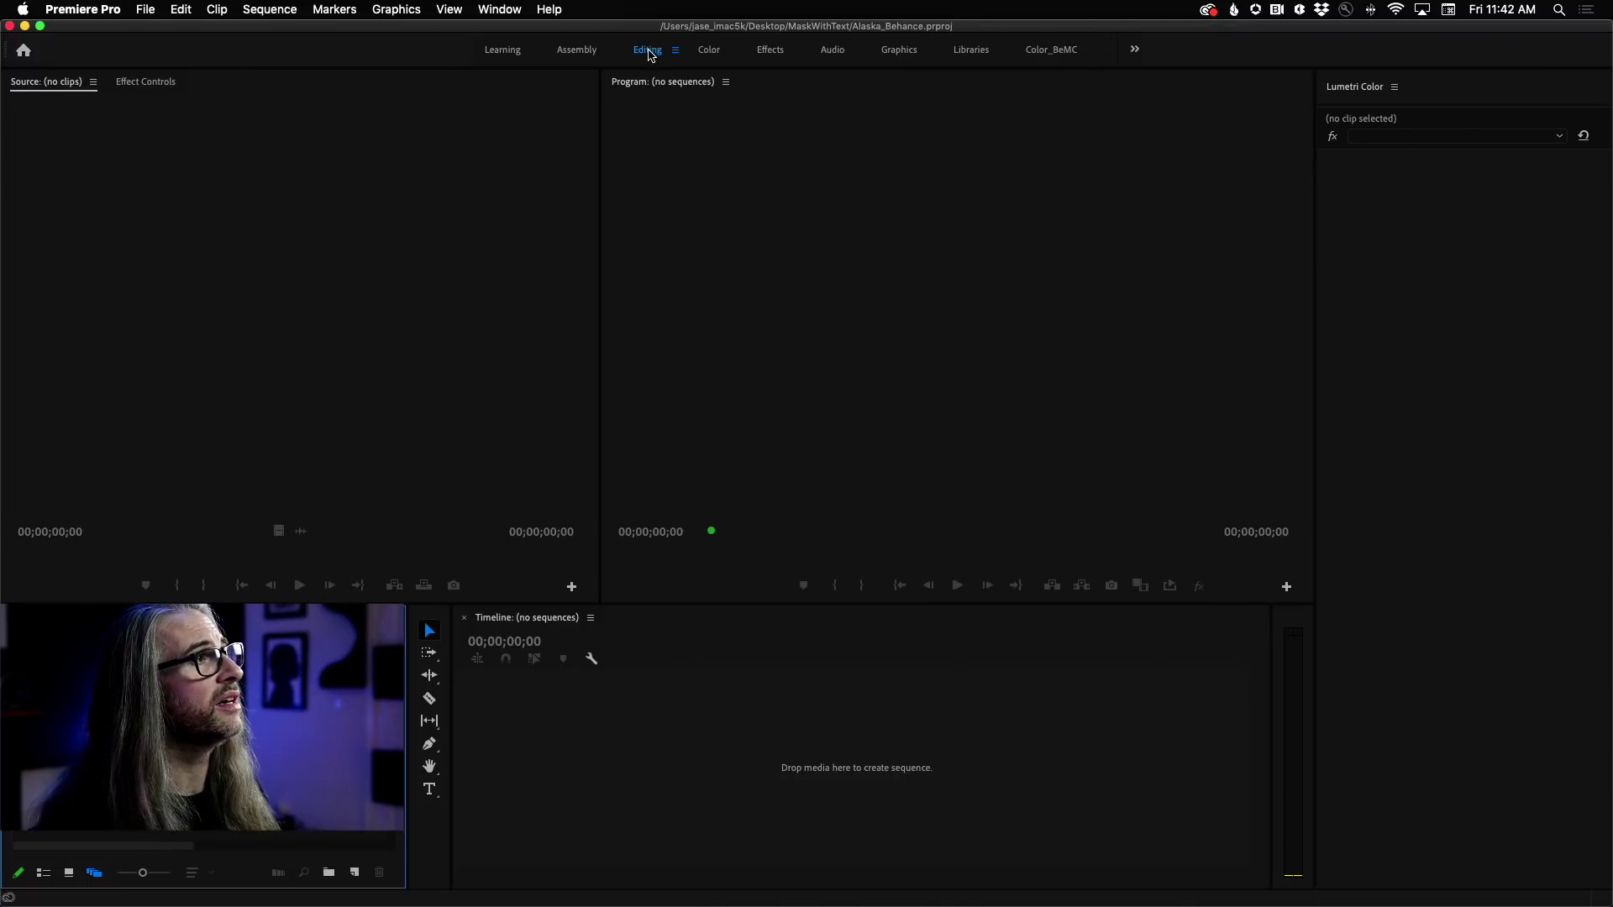
double_click(650, 55)
left_click_drag(829, 405, 833, 141)
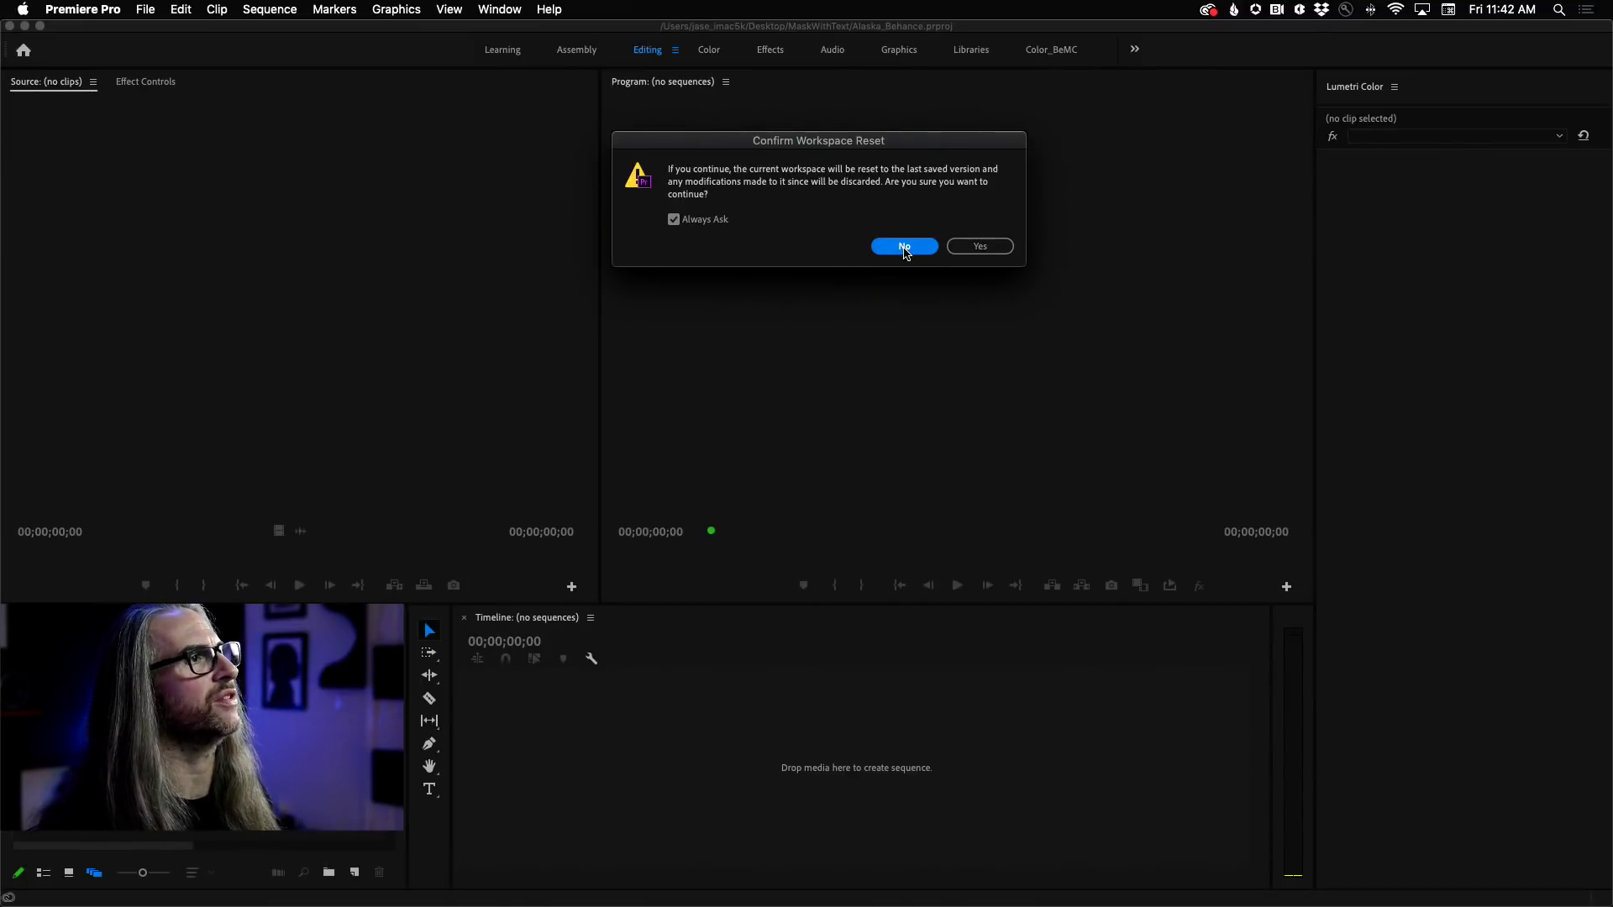
left_click(901, 247)
left_click(1049, 50)
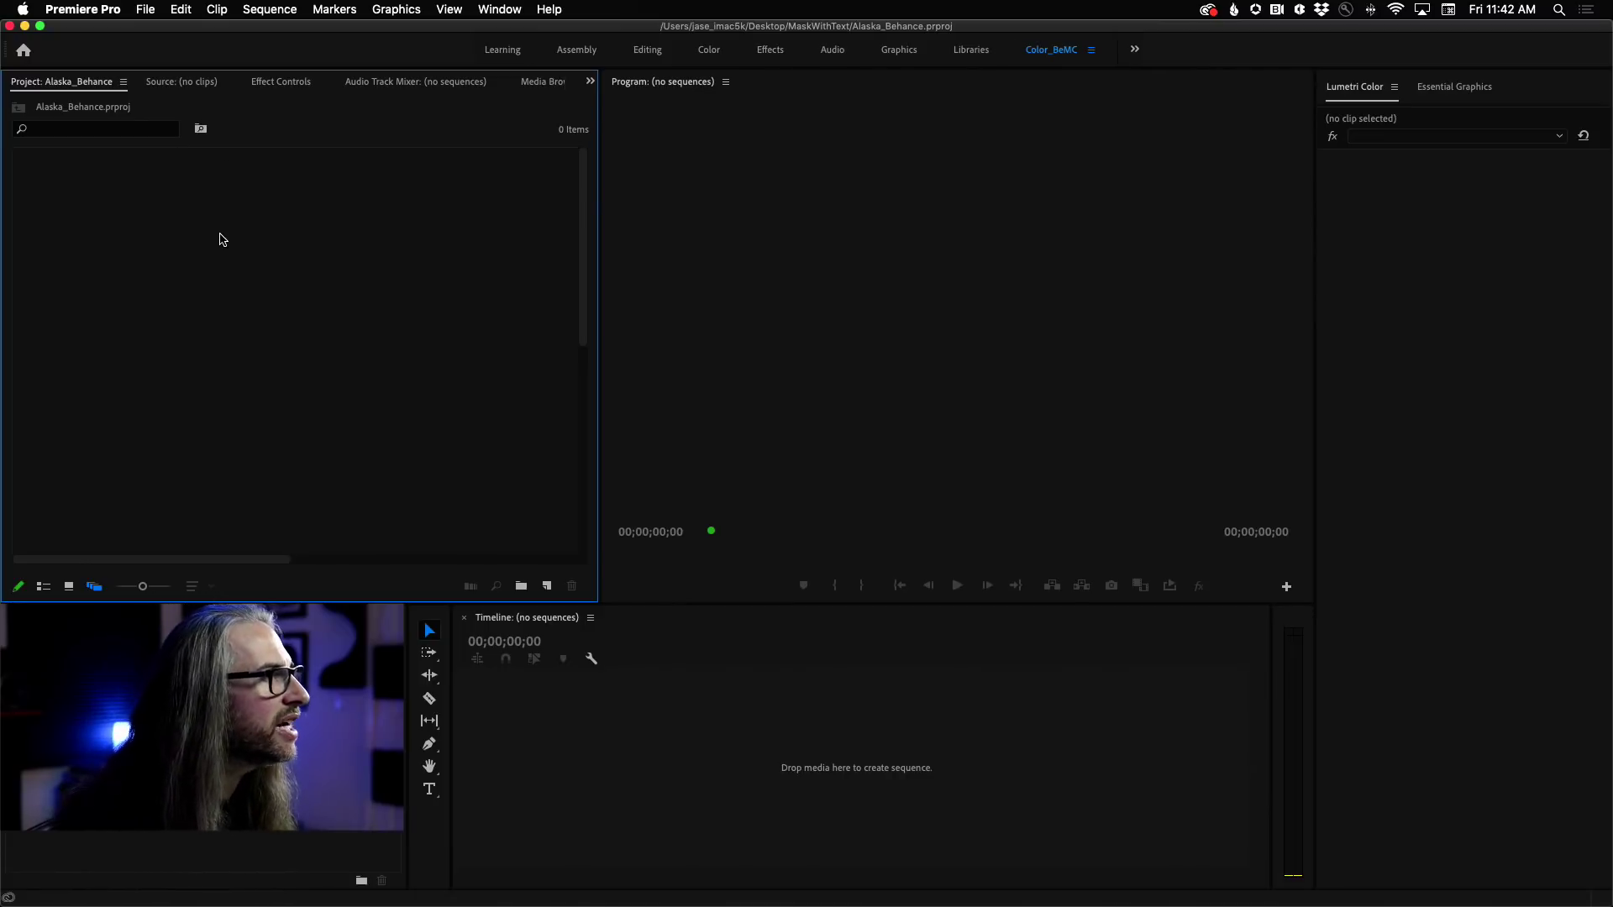
Import the clip IMG_6952.MOV from the Alaska_2019 folder into the project
double_click(414, 396)
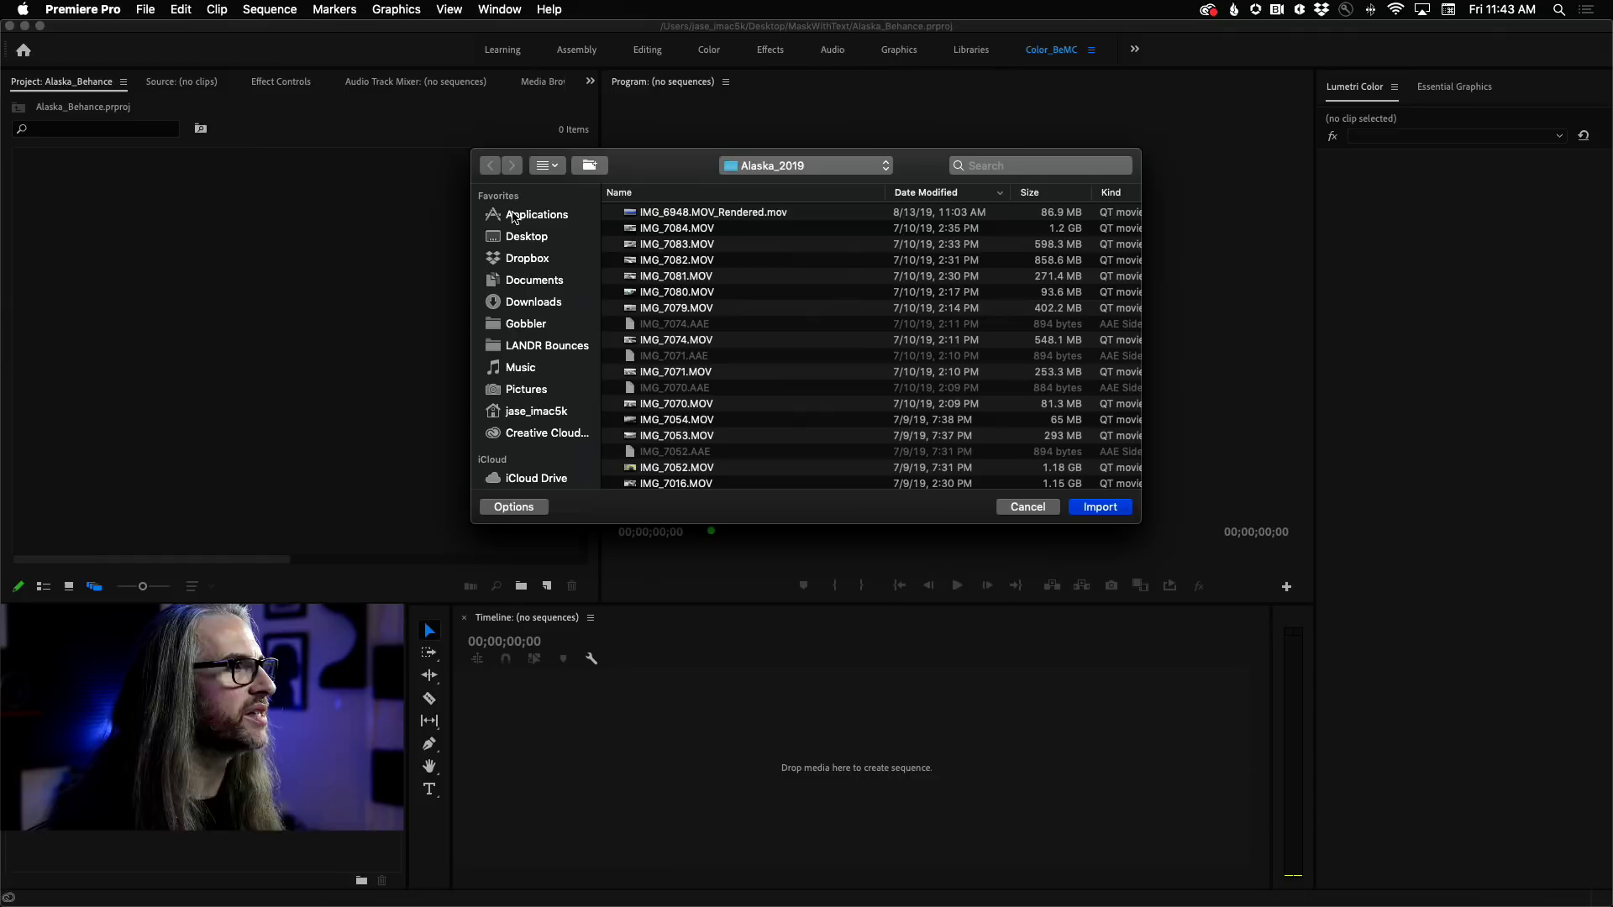
left_click(696, 230)
left_click(710, 258)
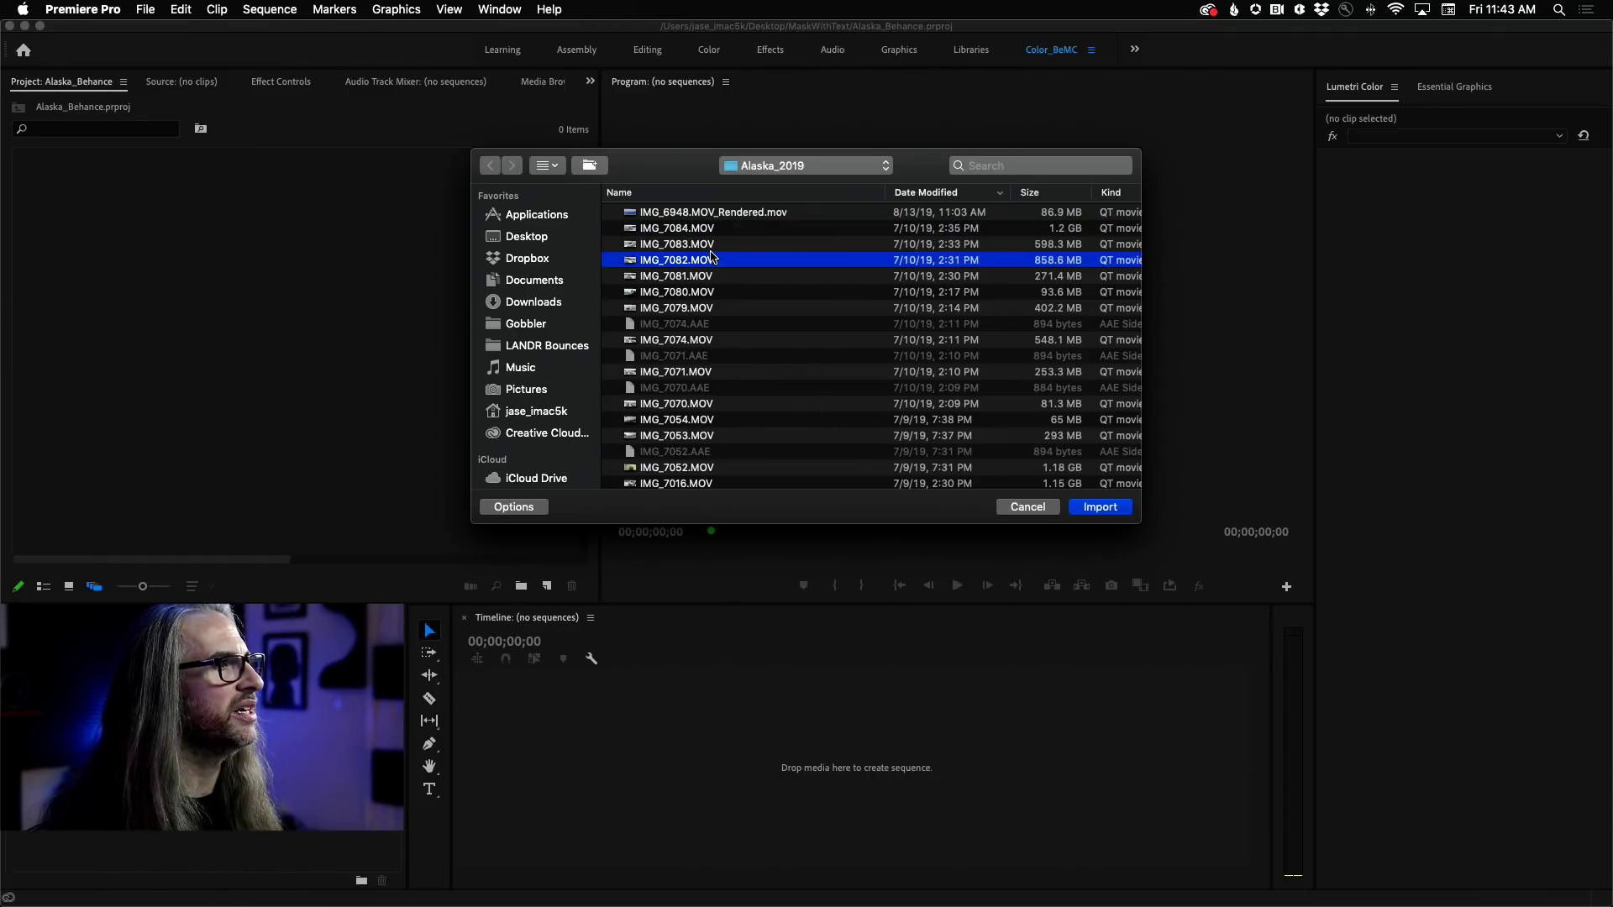
scroll(806, 356, "down", 10)
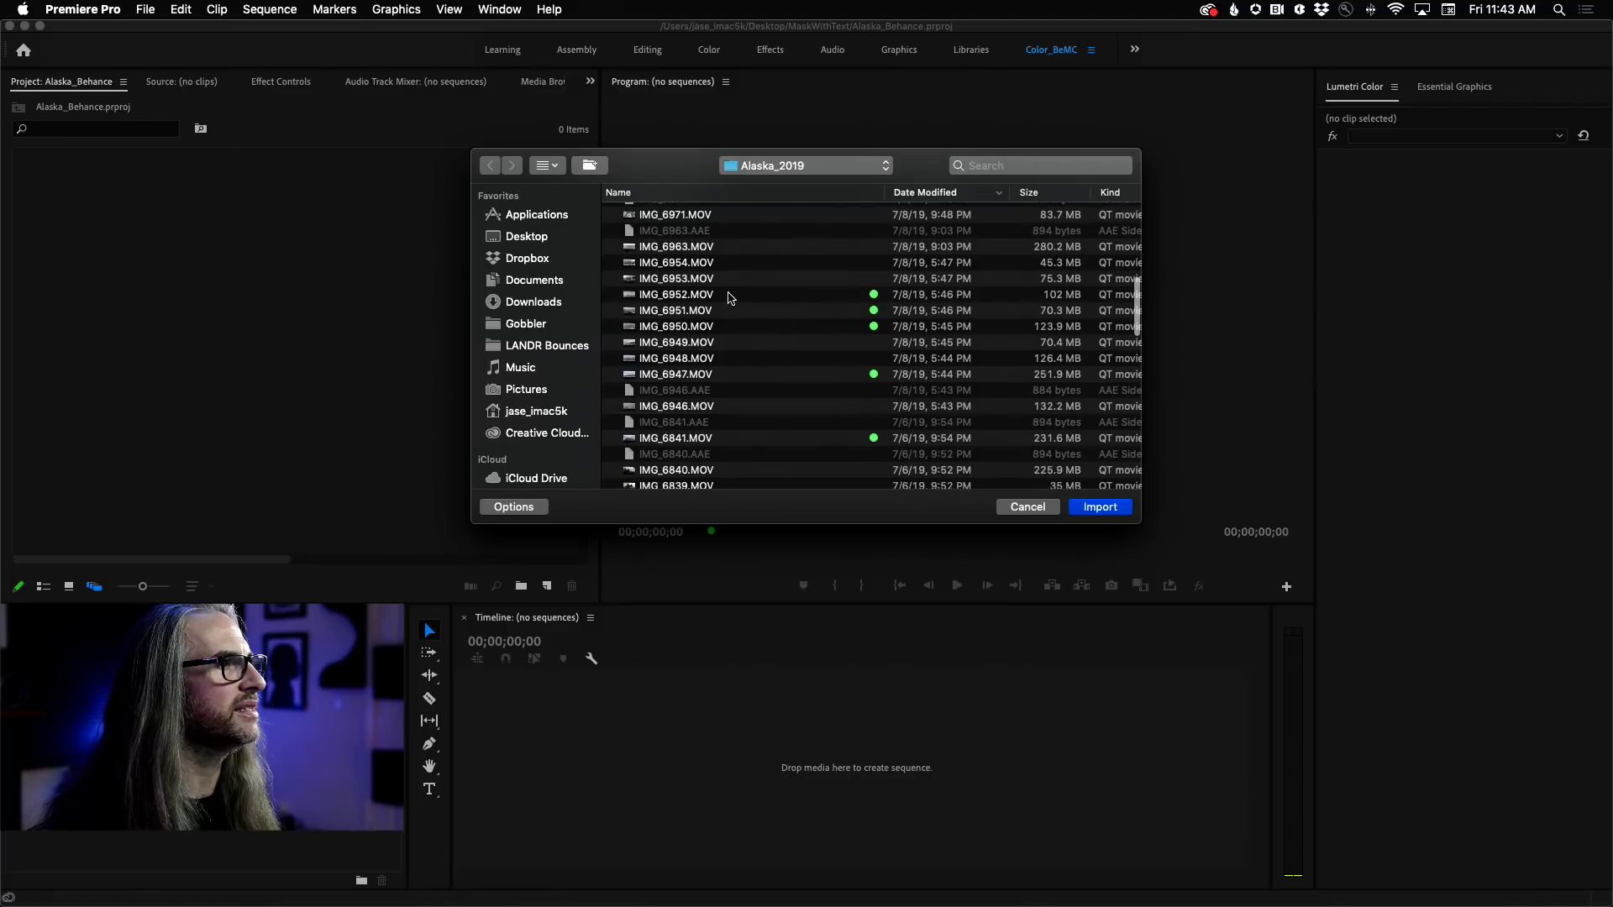
left_click(730, 296)
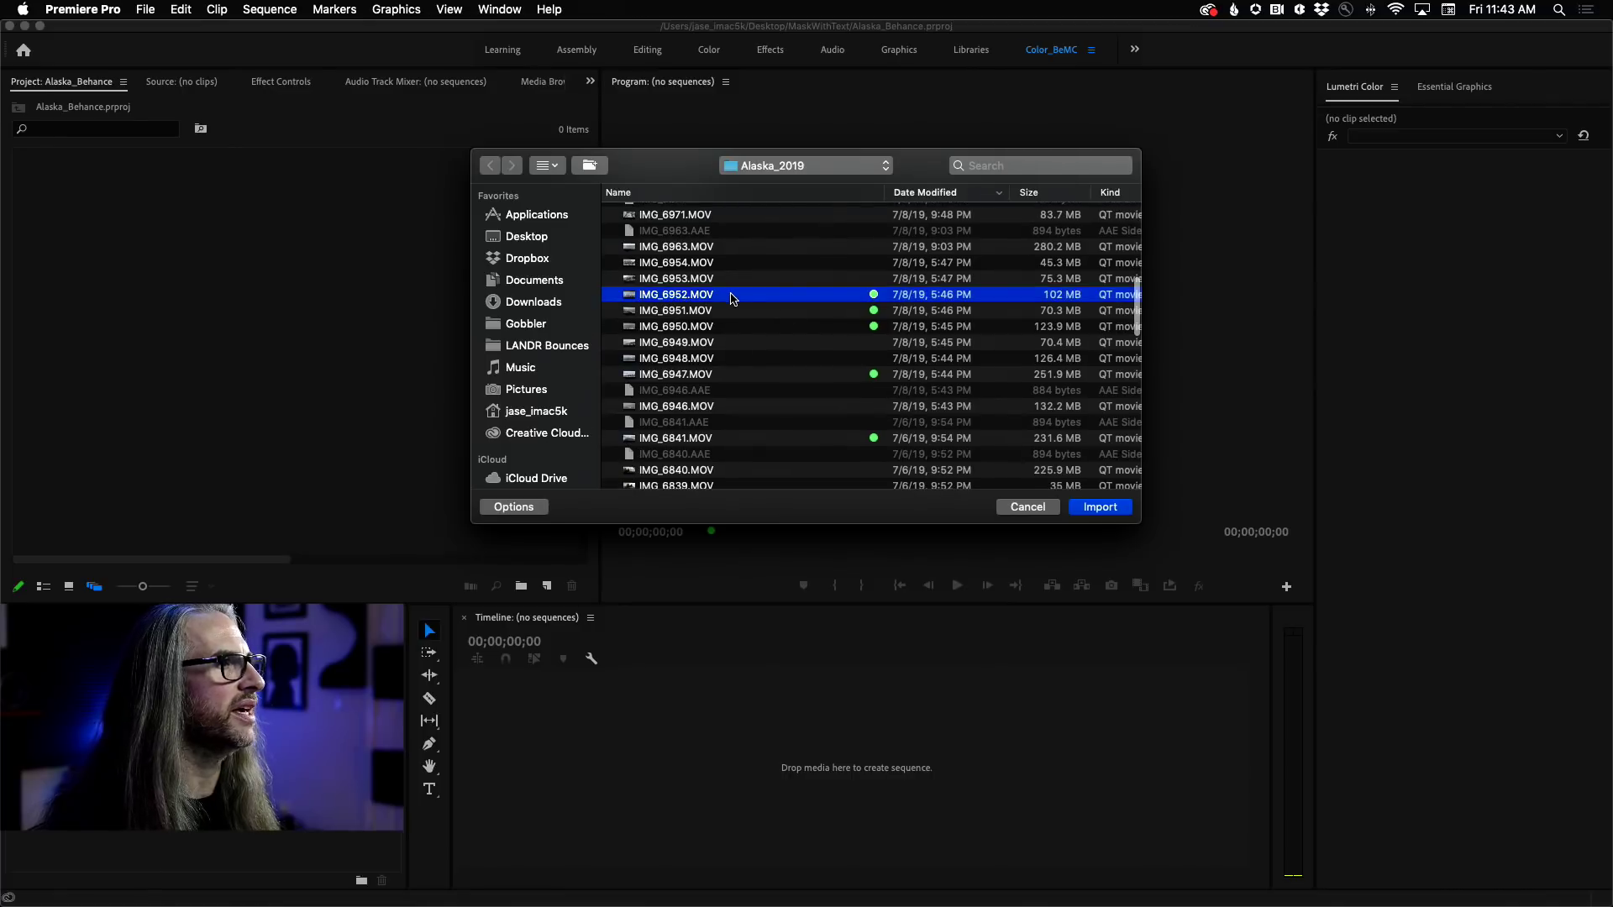
left_click(1103, 508)
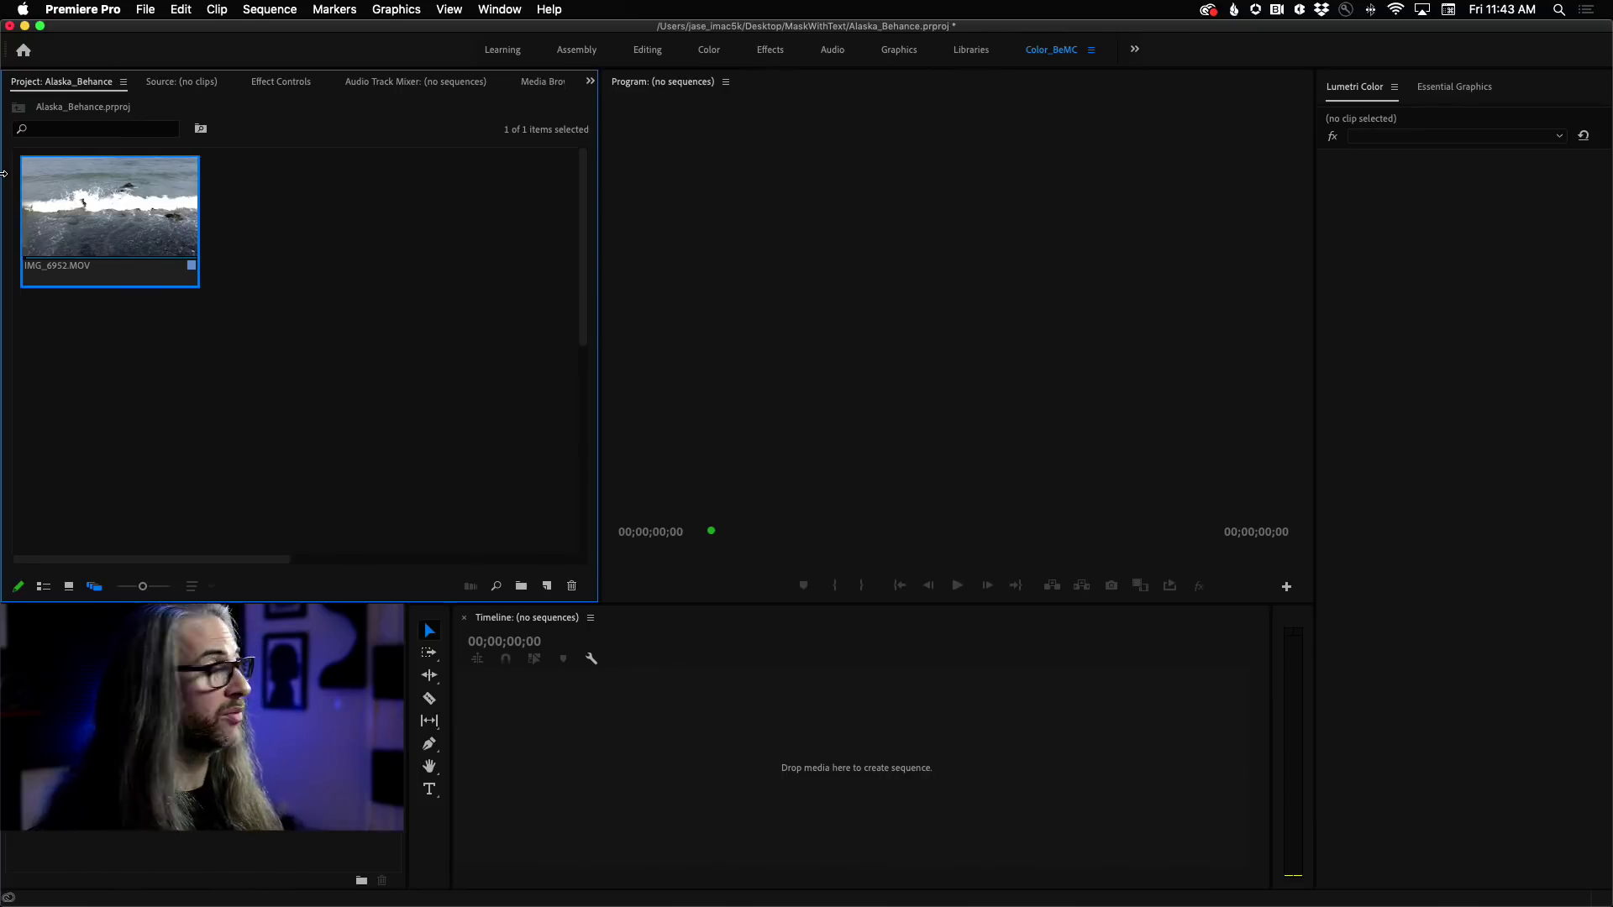
Show the project items as a list and review the clip's metadata columns in the maximized panel before restoring its size
left_click(43, 586)
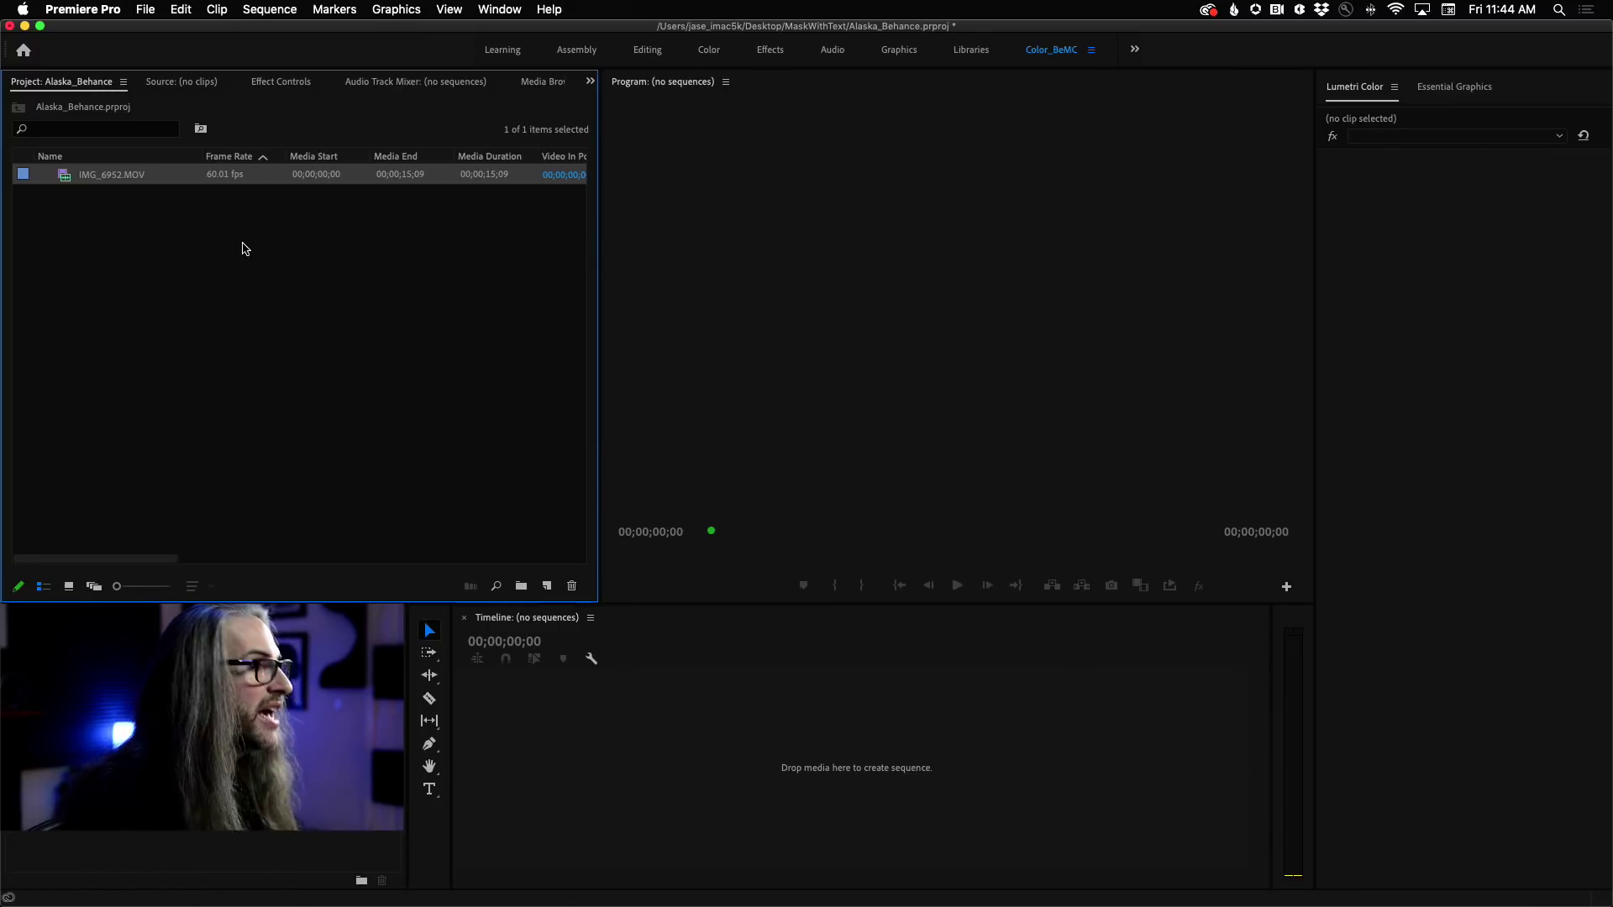
key("grave")
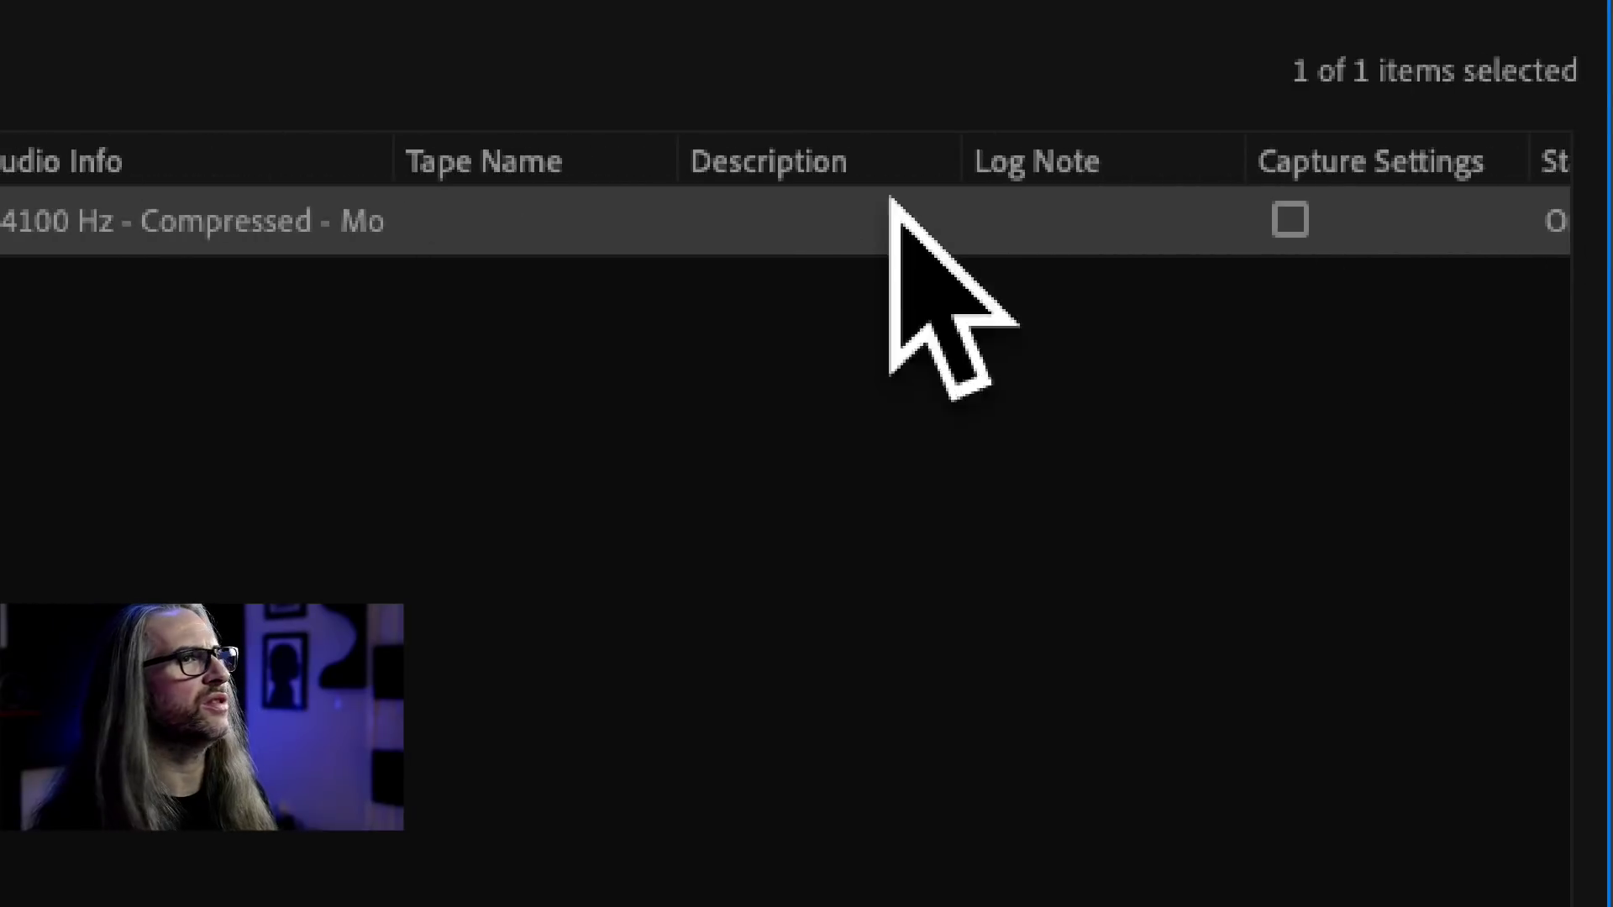
scroll(882, 222, "right", 10)
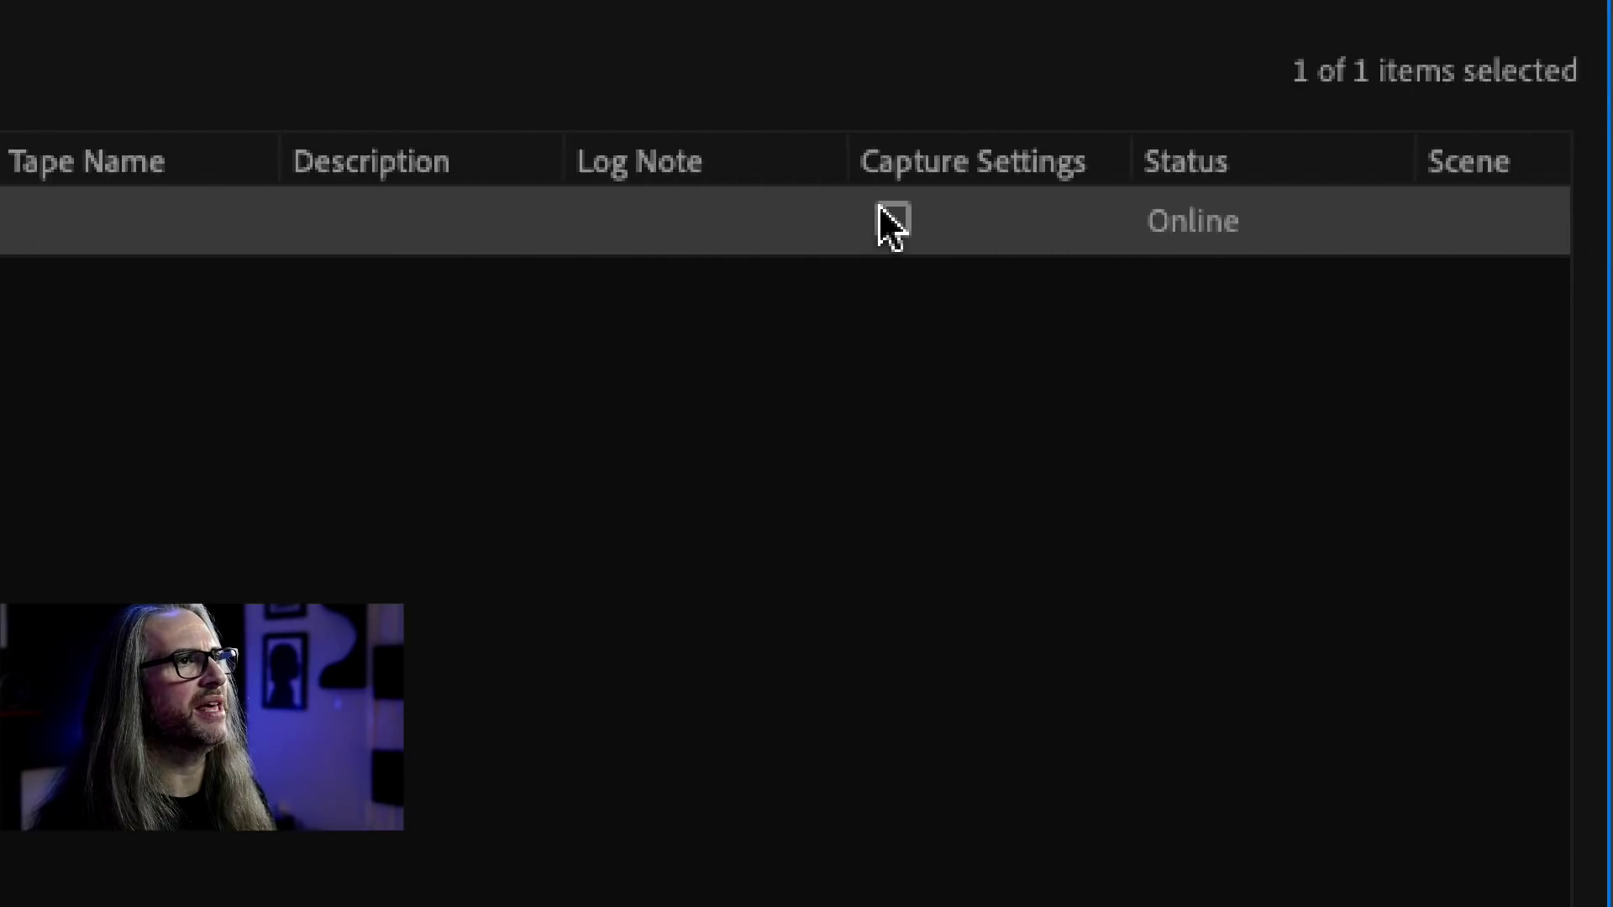
scroll(708, 230, "right", 3)
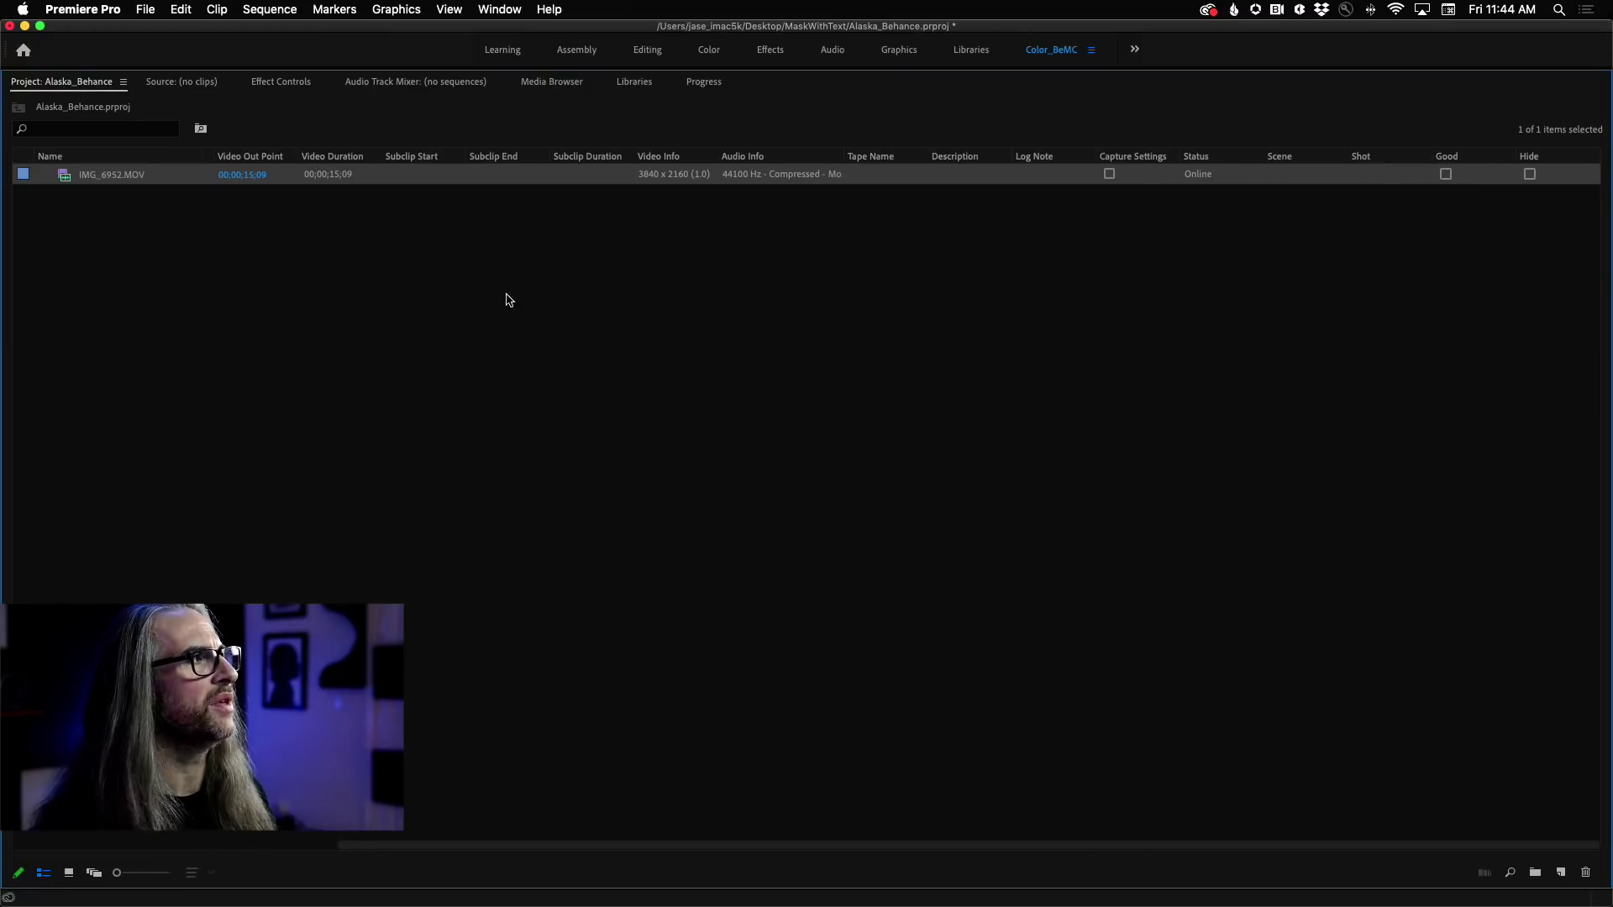
scroll(196, 186, "left", 5)
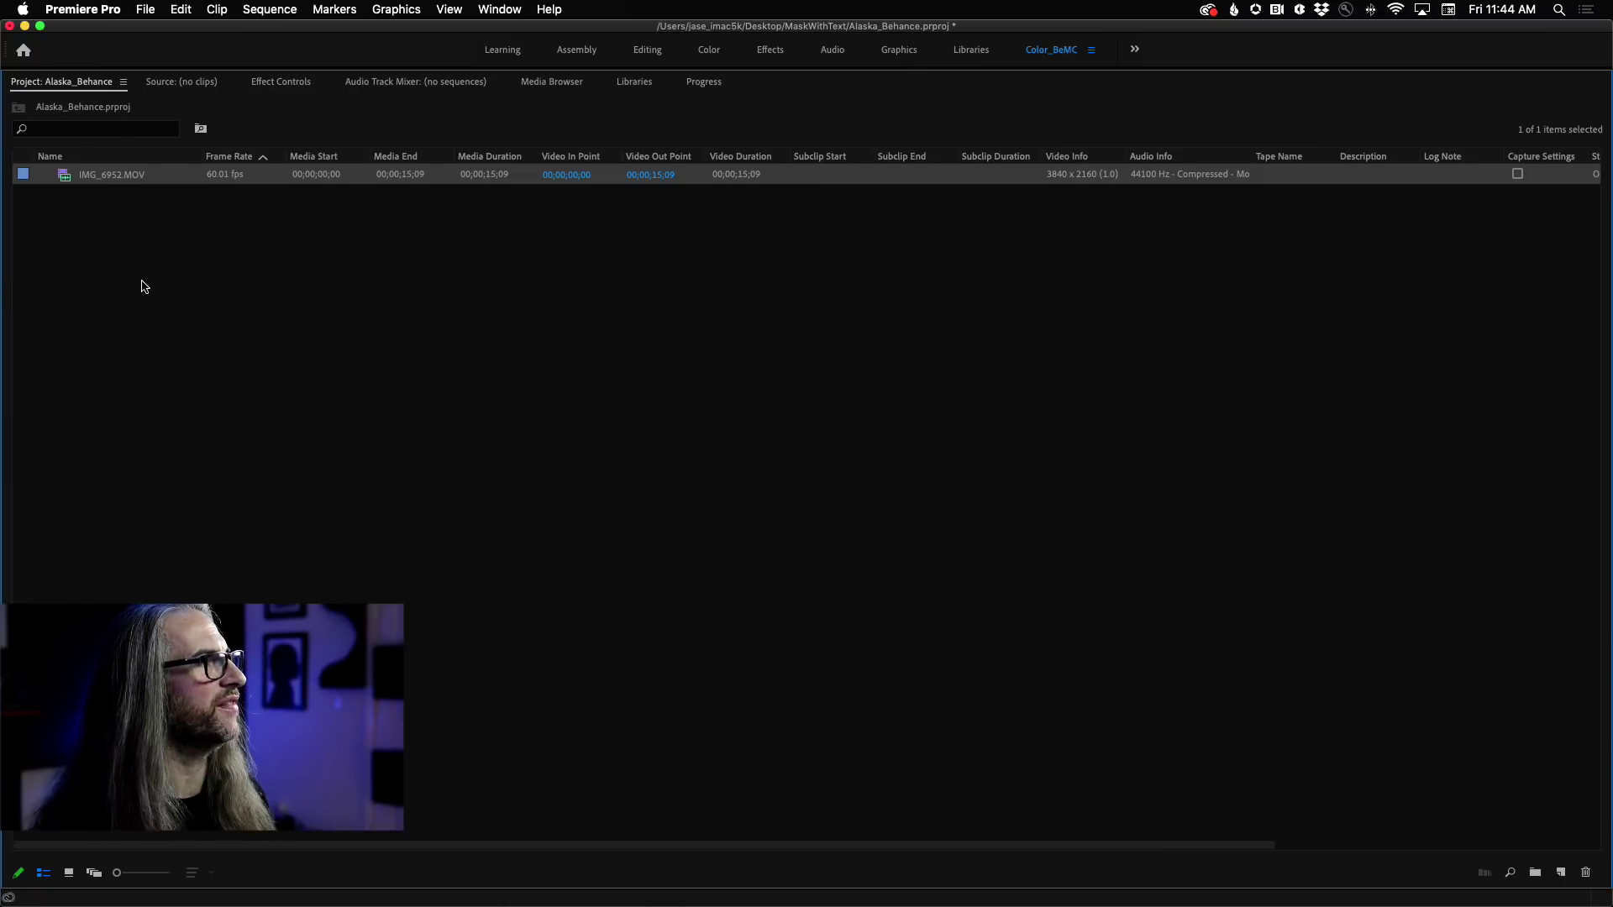
key("grave")
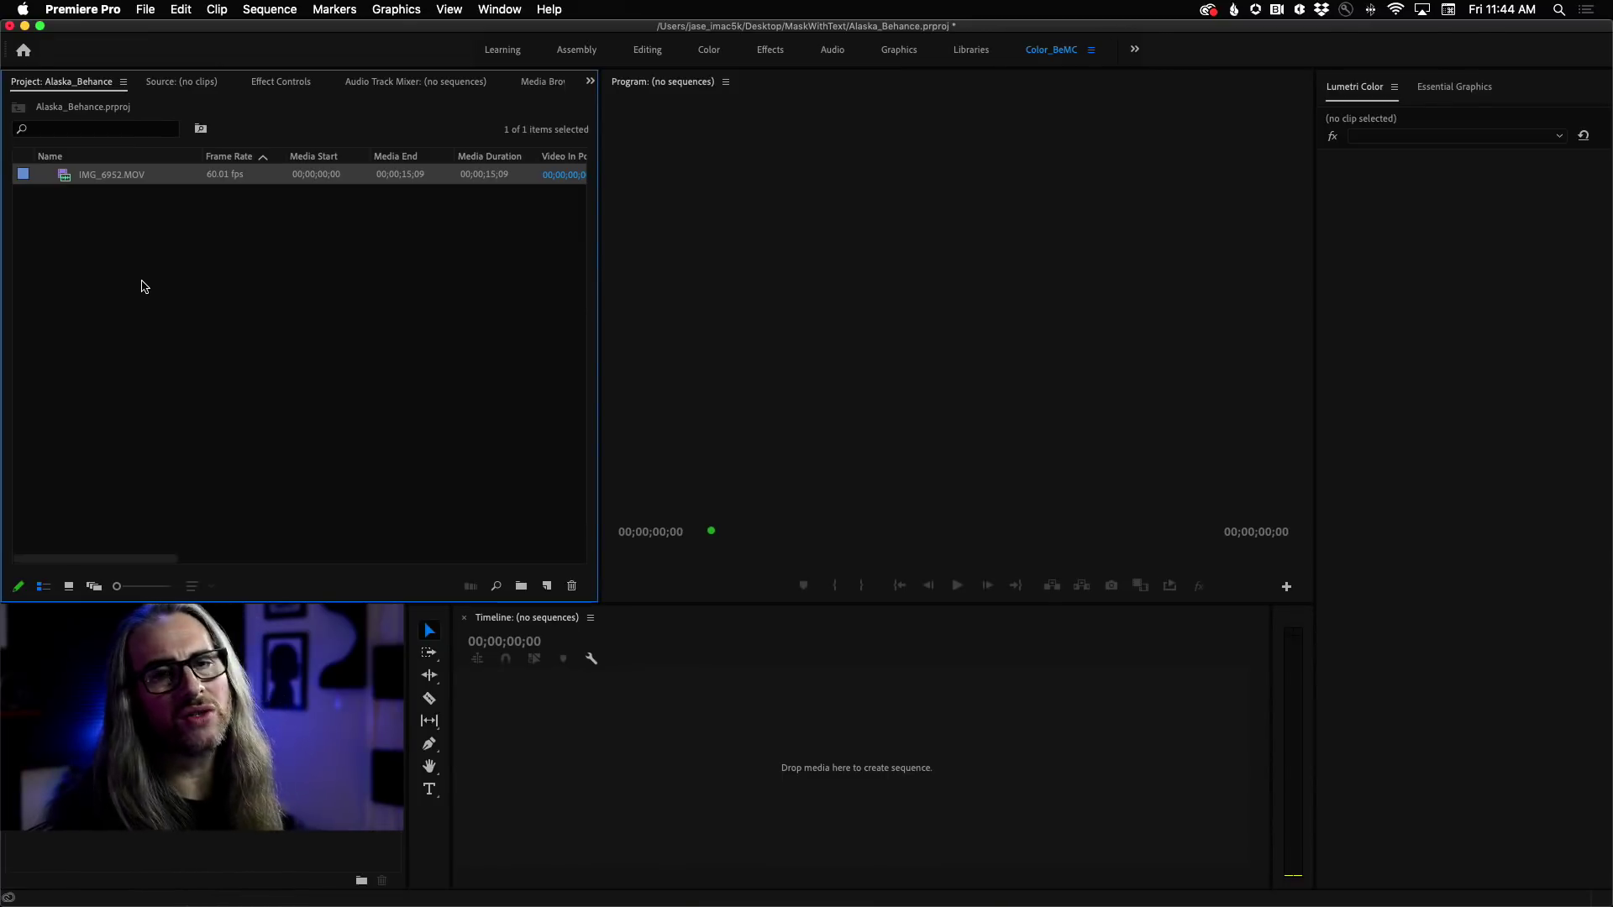
Open IMG_6952.MOV in the Source Monitor, play part of it, and move the playhead back to 00;00;02;21
double_click(63, 178)
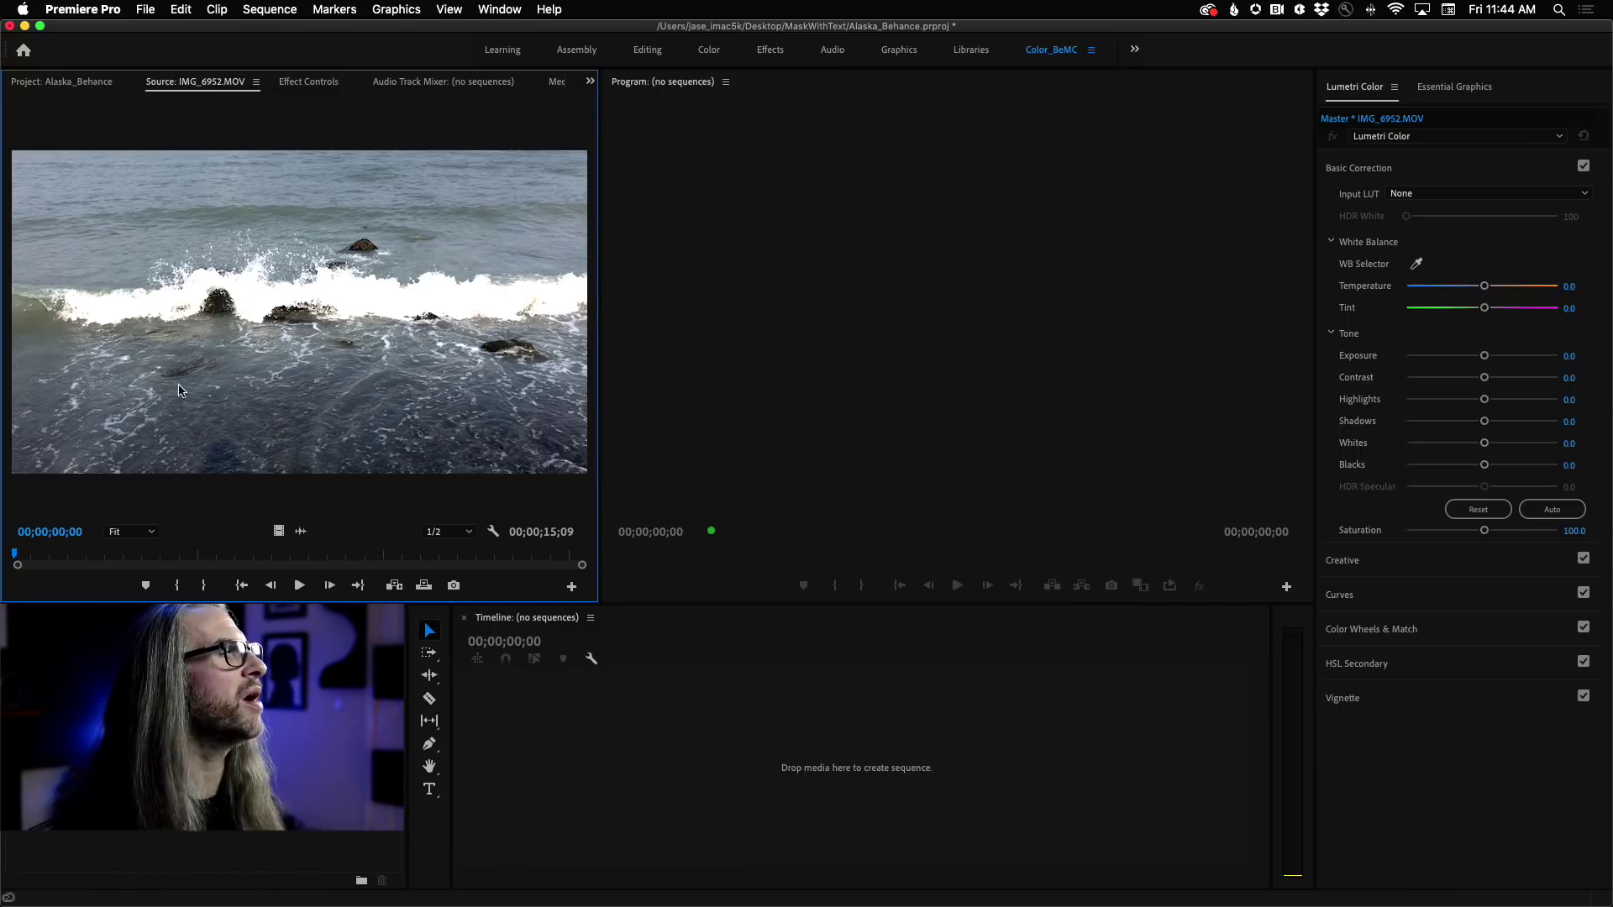
left_click(300, 586)
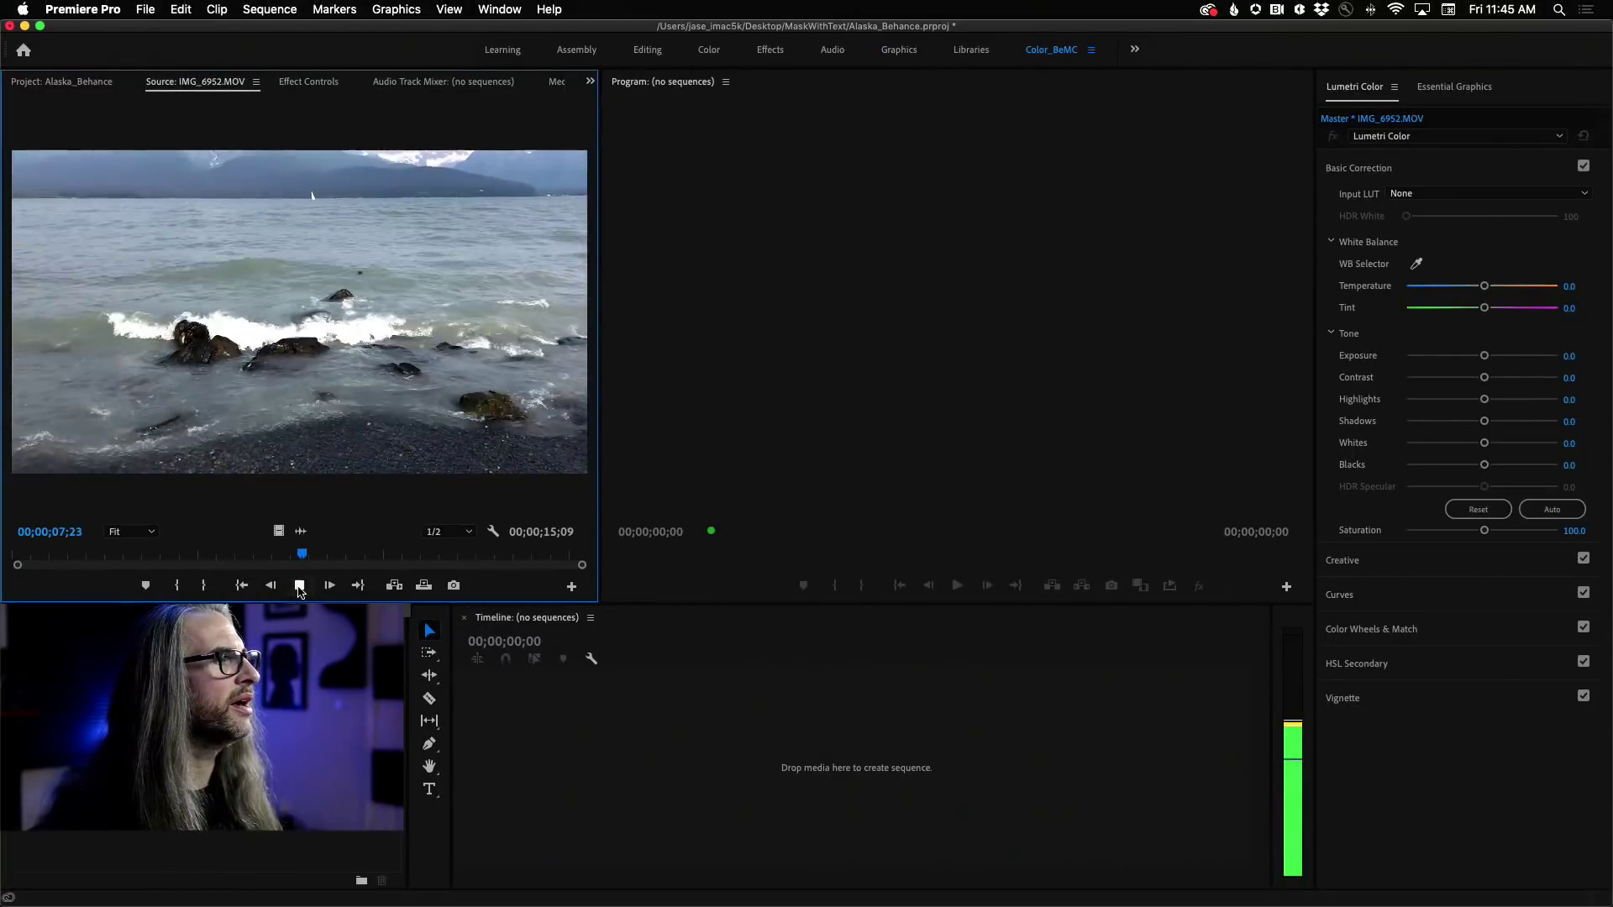
left_click(300, 588)
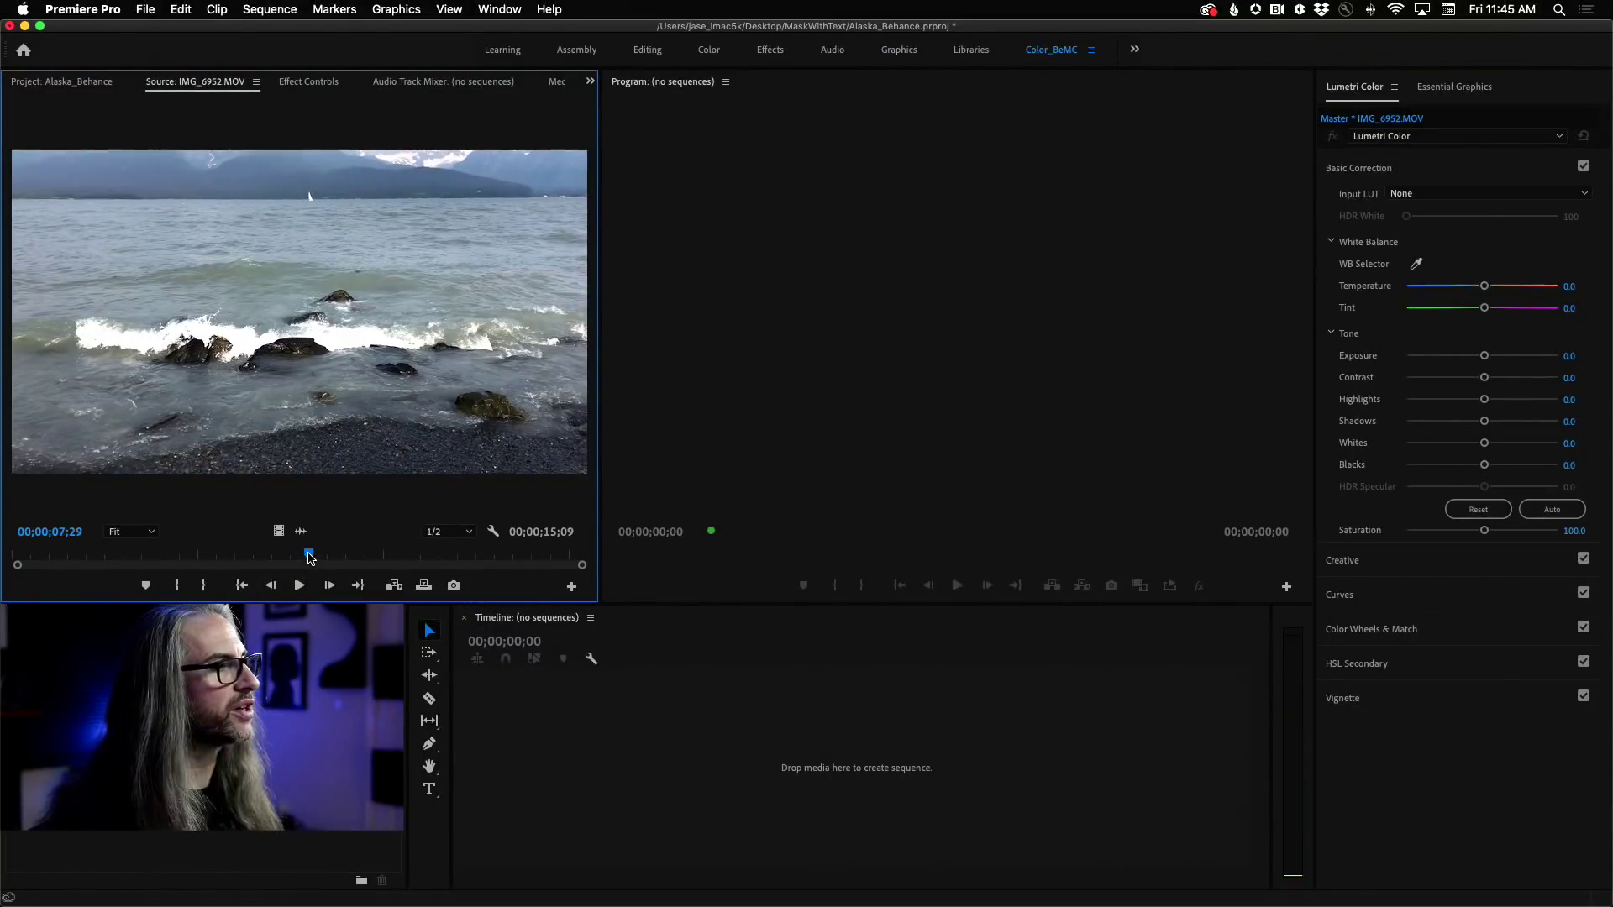
left_click_drag(308, 554, 115, 574)
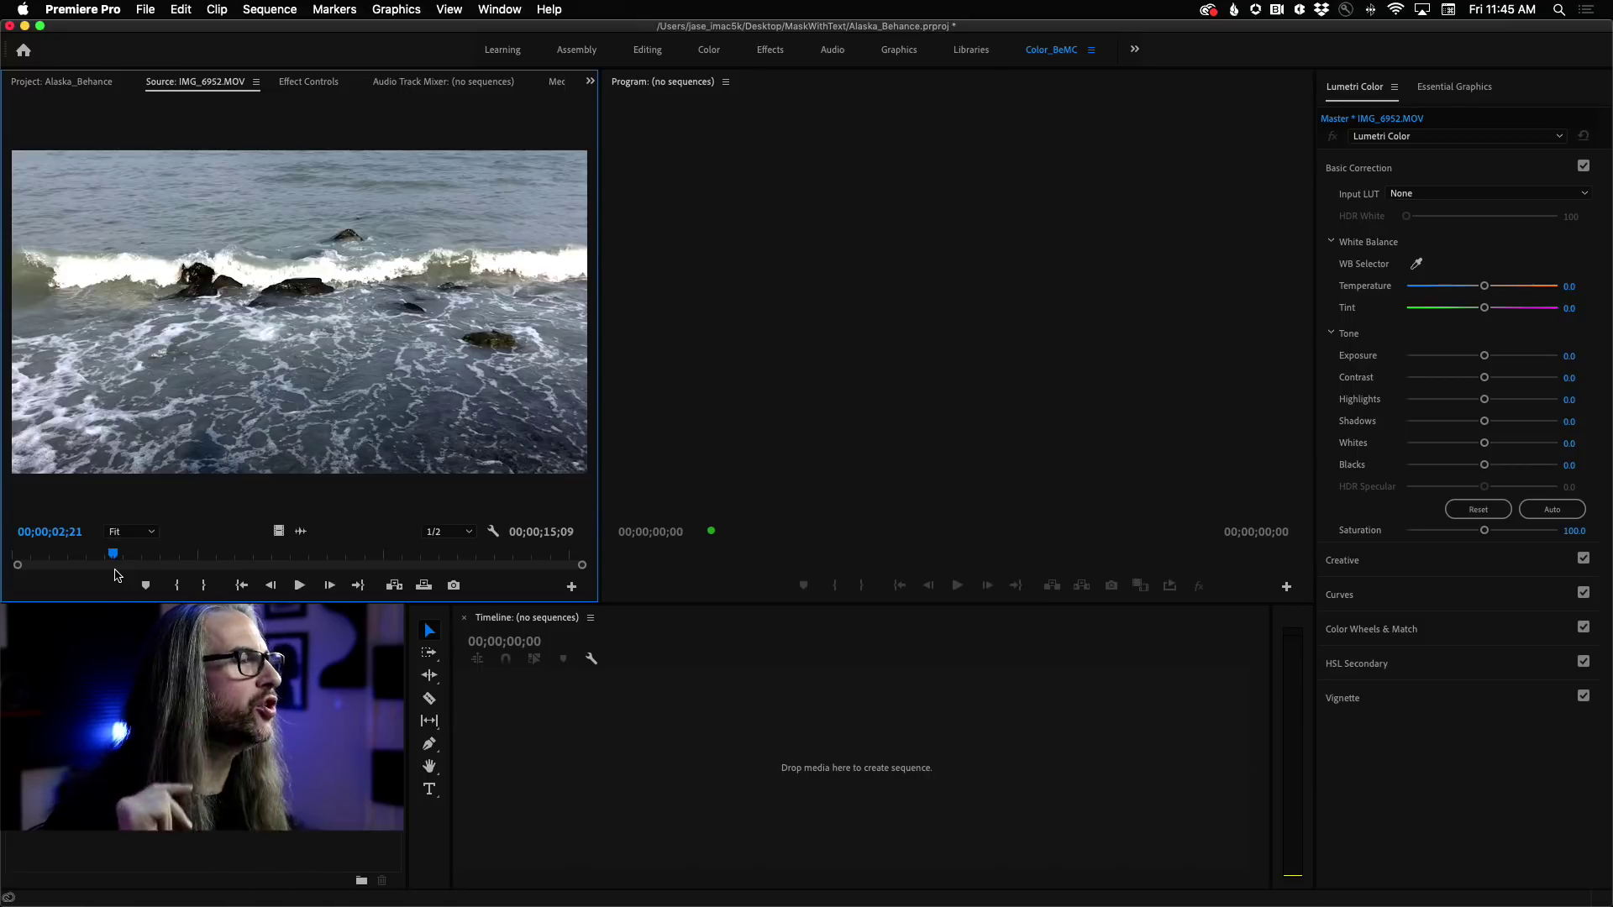
Dock the Media Browser panel in the same group as the Program Monitor
left_click(64, 86)
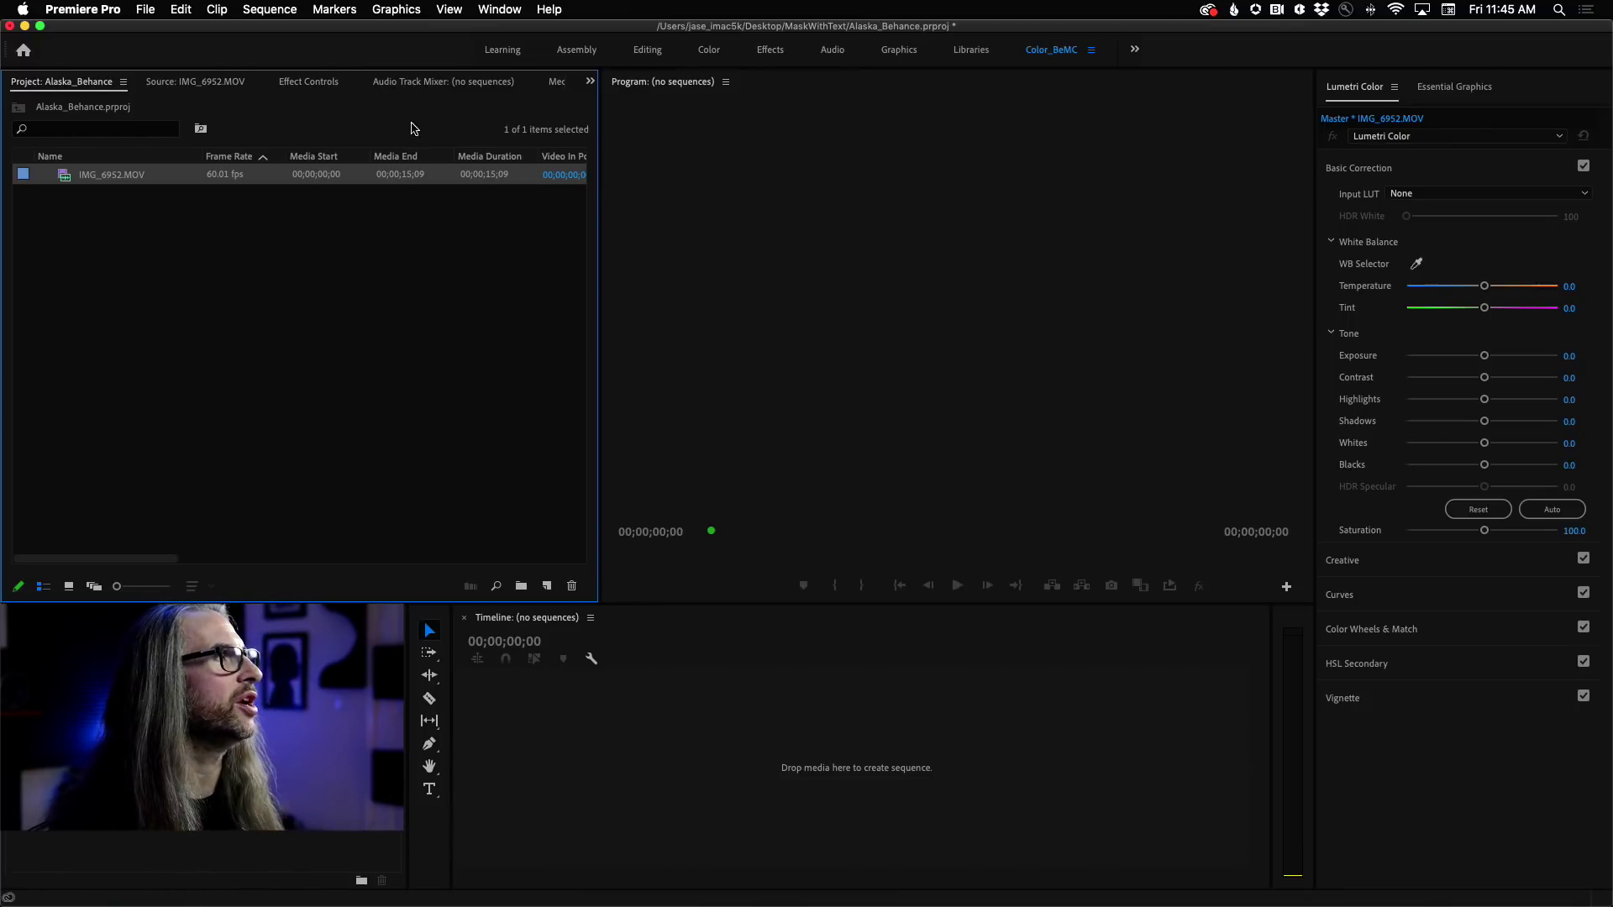
left_click(495, 9)
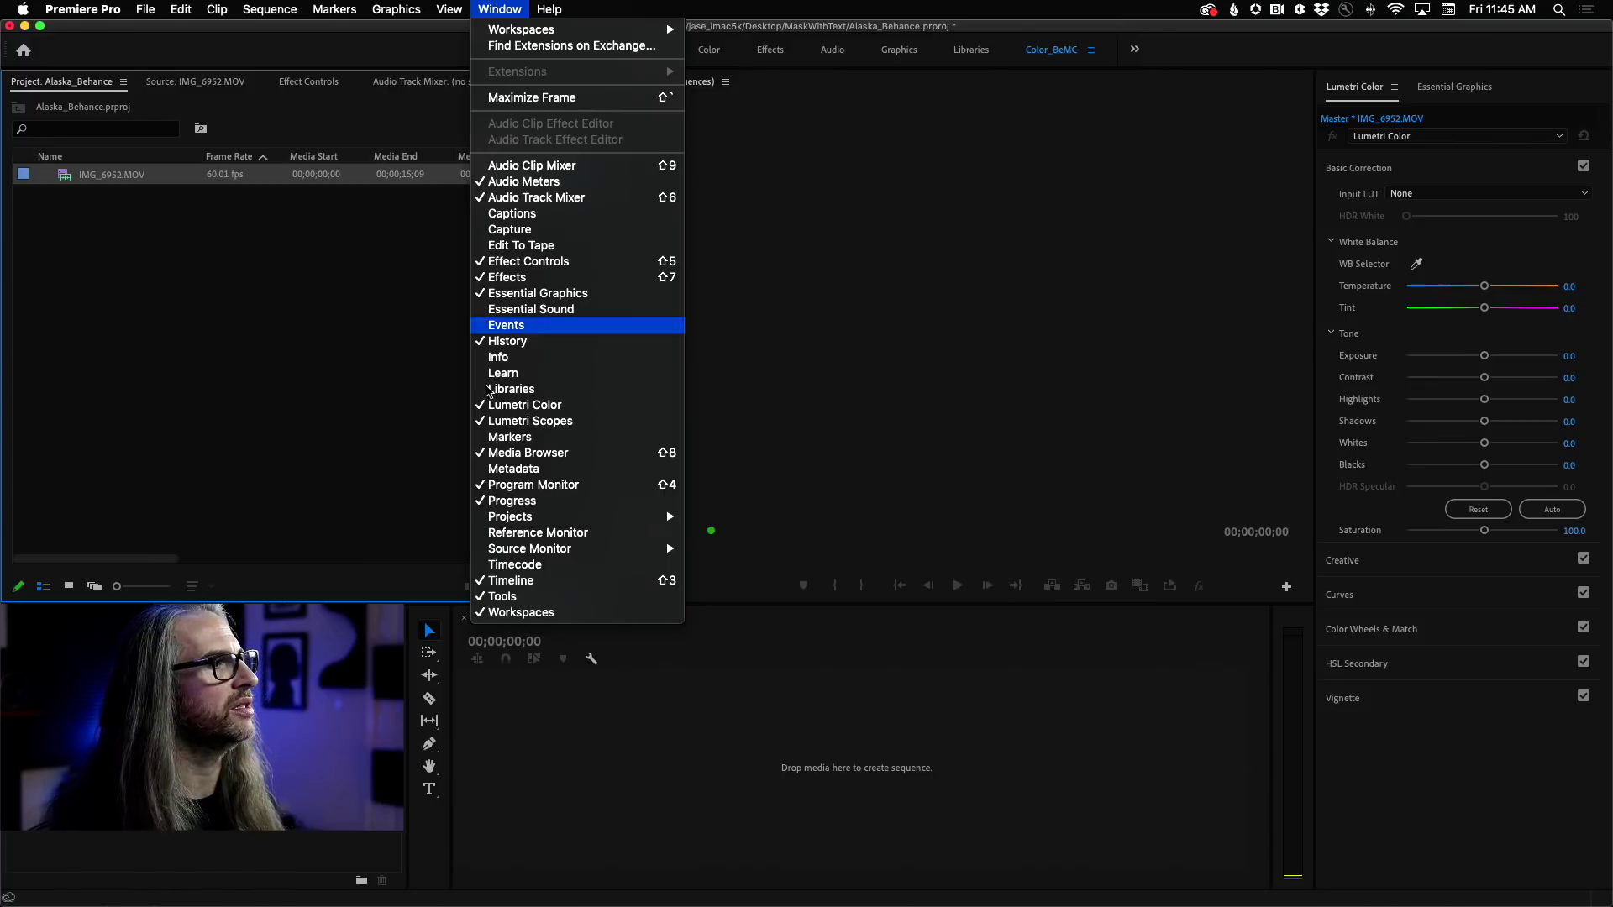
left_click(395, 9)
left_click(559, 83)
left_click_drag(468, 88, 805, 277)
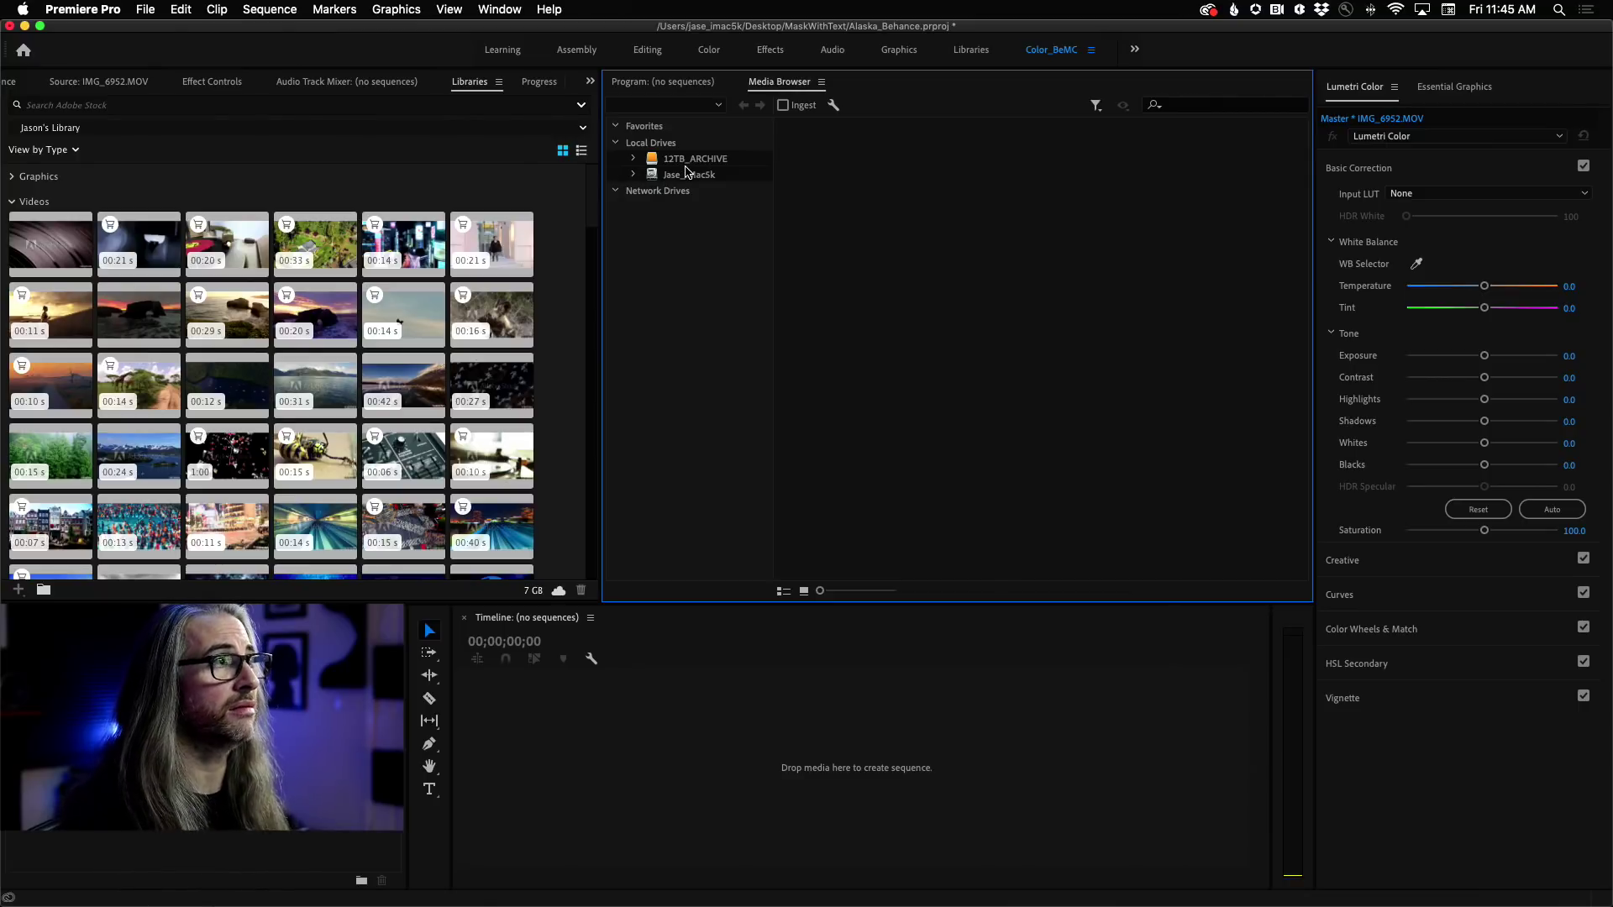
Open the Alaska_2019 folder inside from MoreAssets2017 on the 12TB_ARCHIVE drive
left_click(634, 159)
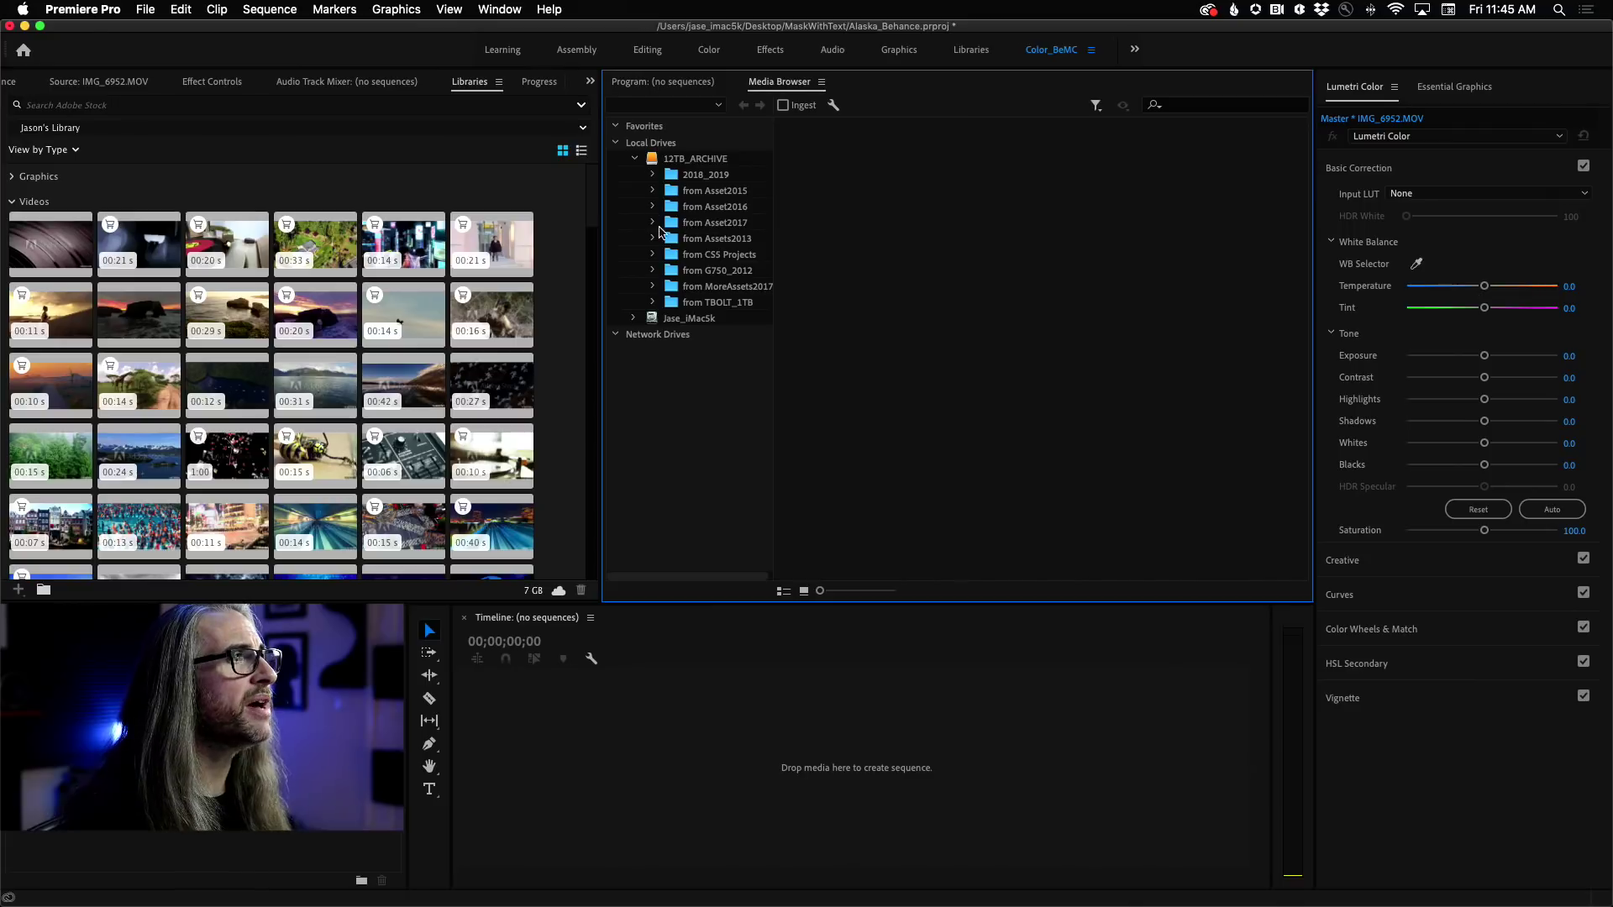
left_click(689, 286)
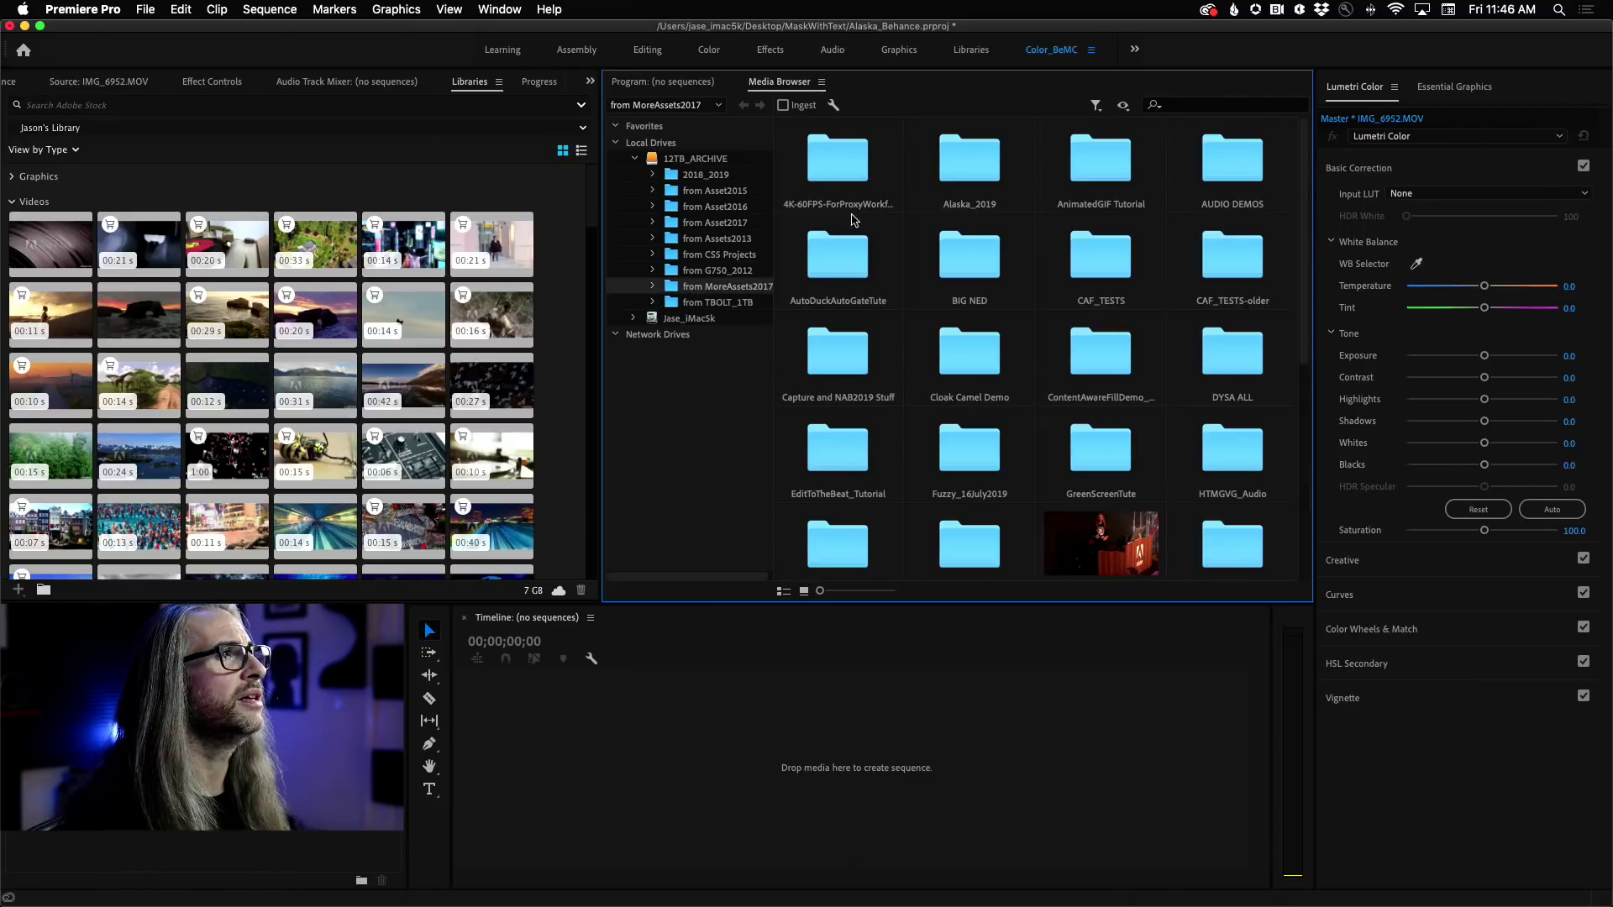
double_click(966, 161)
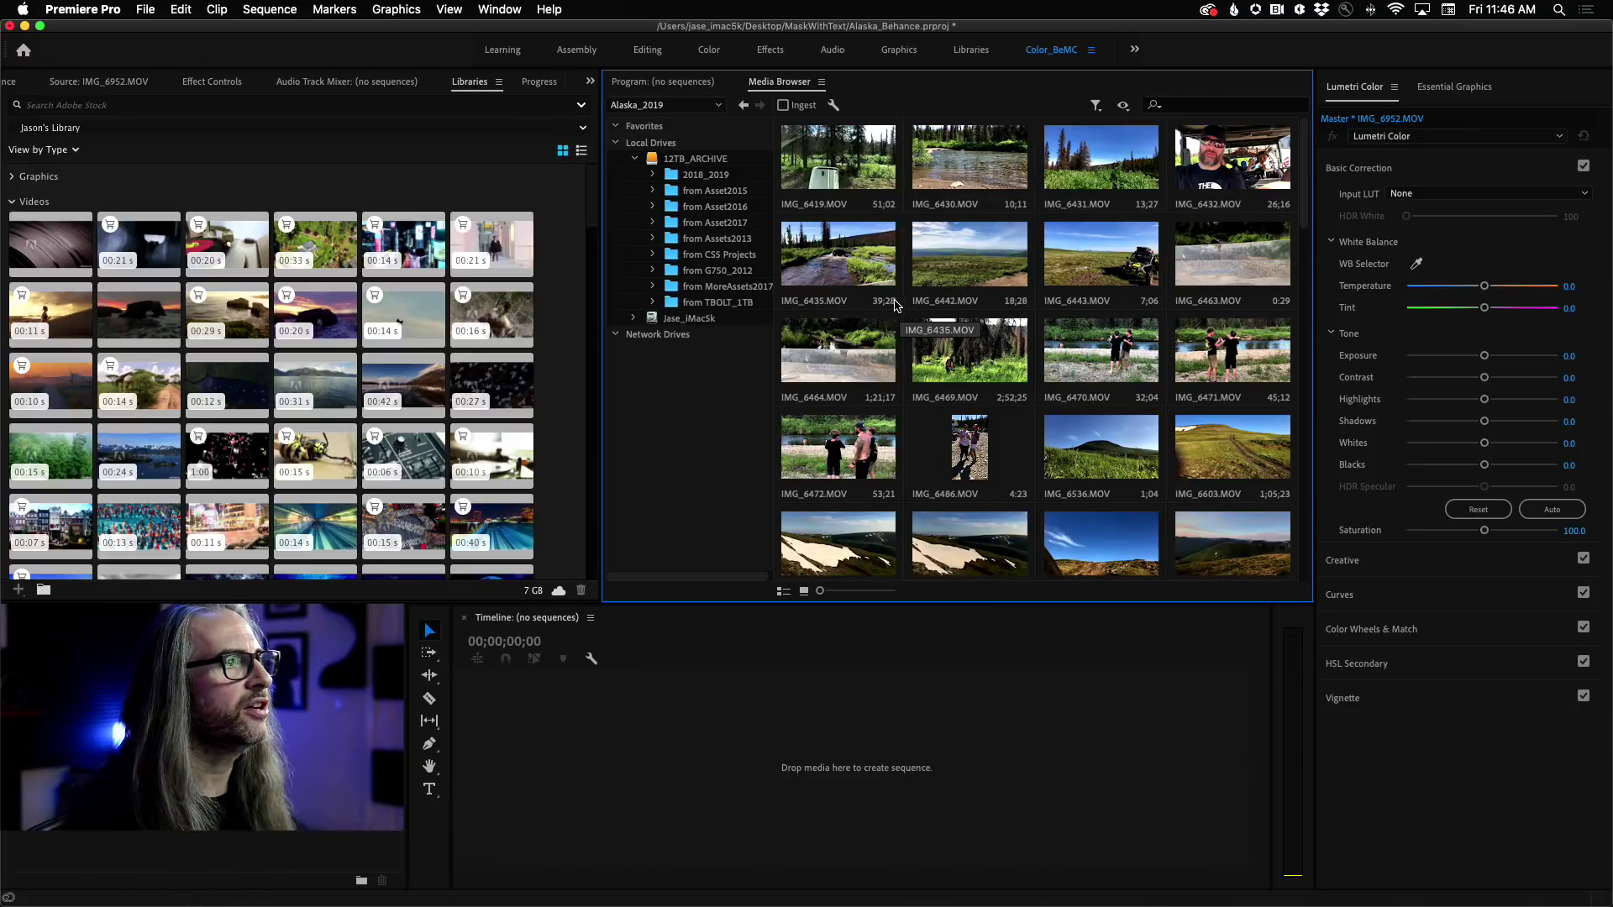
Look through the Alaska_2019 clips and enlarge their thumbnails to two per row
scroll(945, 466, "down", 10)
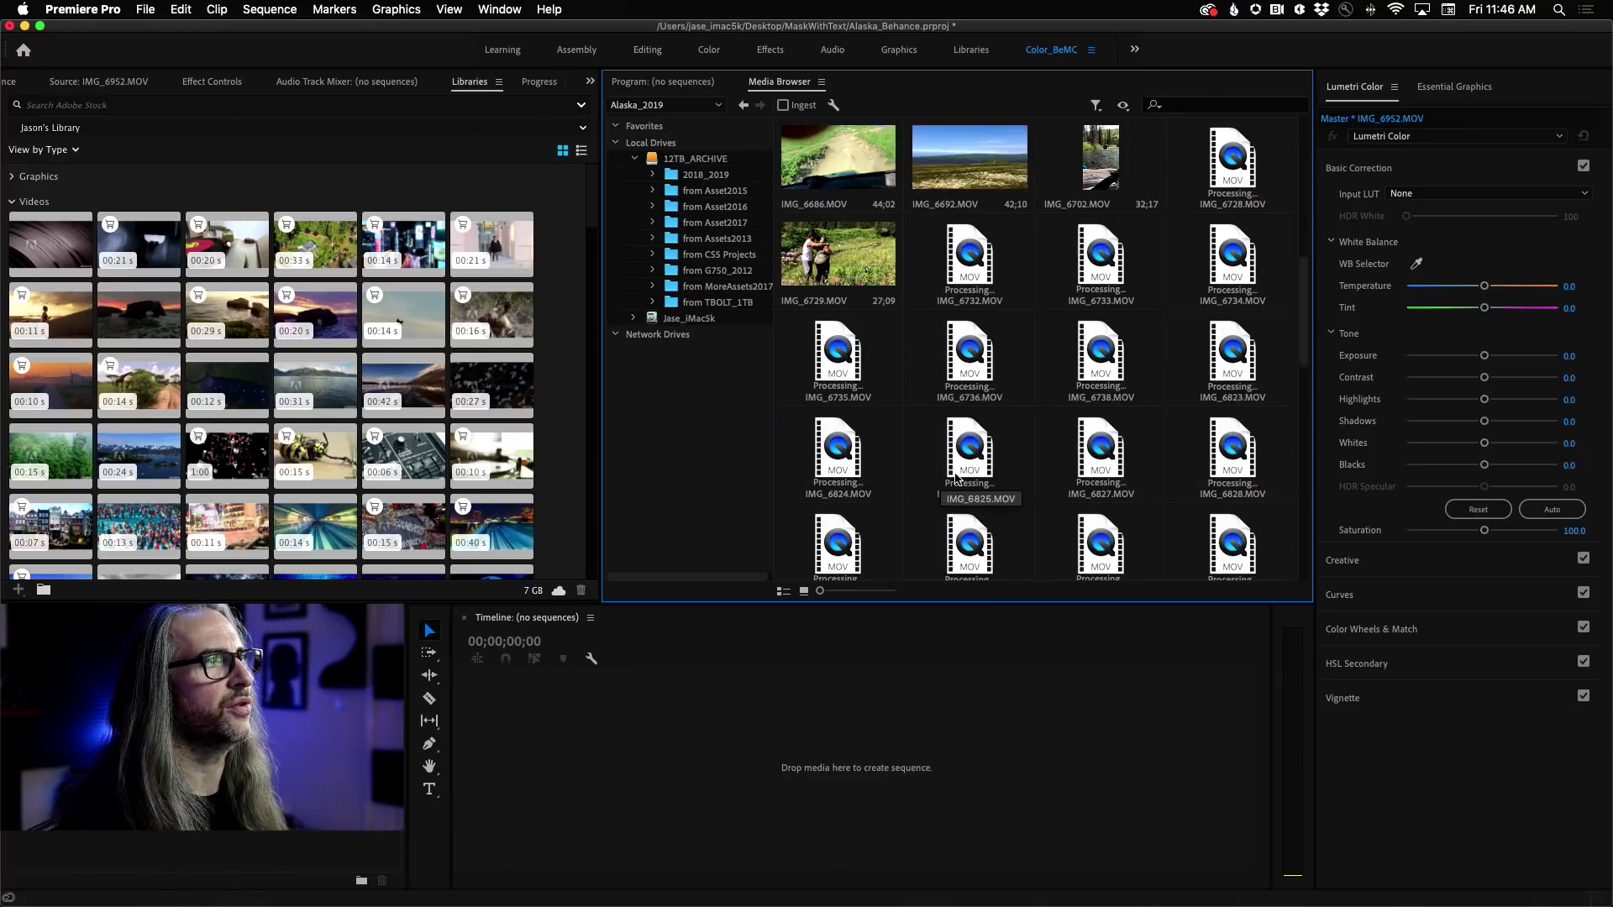
scroll(1314, 435, "down", 5)
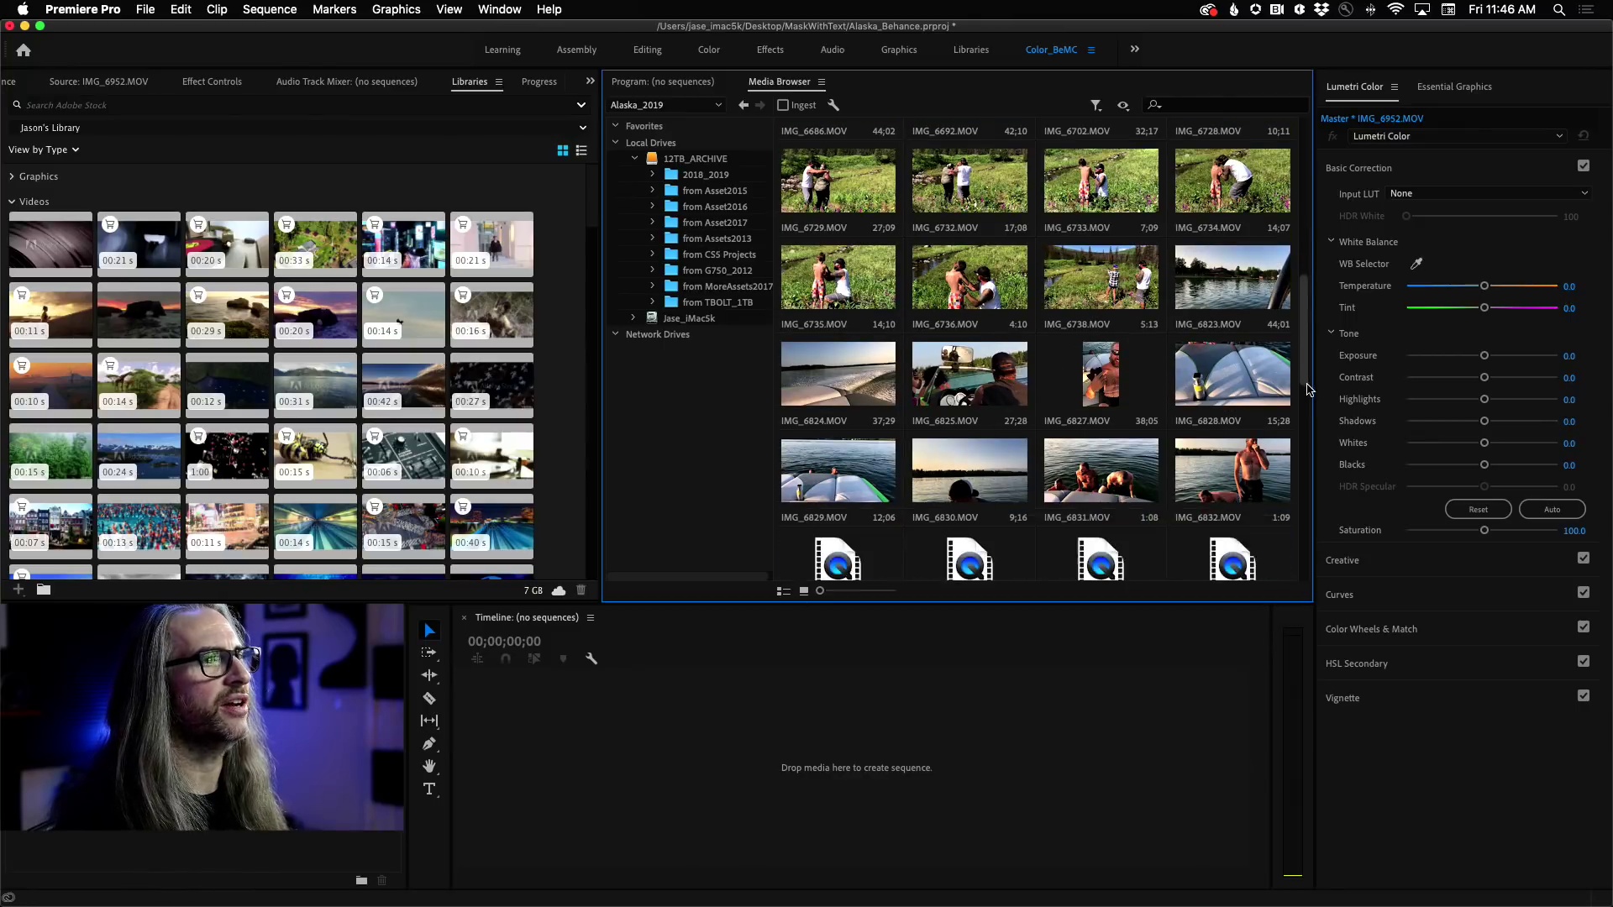
scroll(1313, 435, "down", 5)
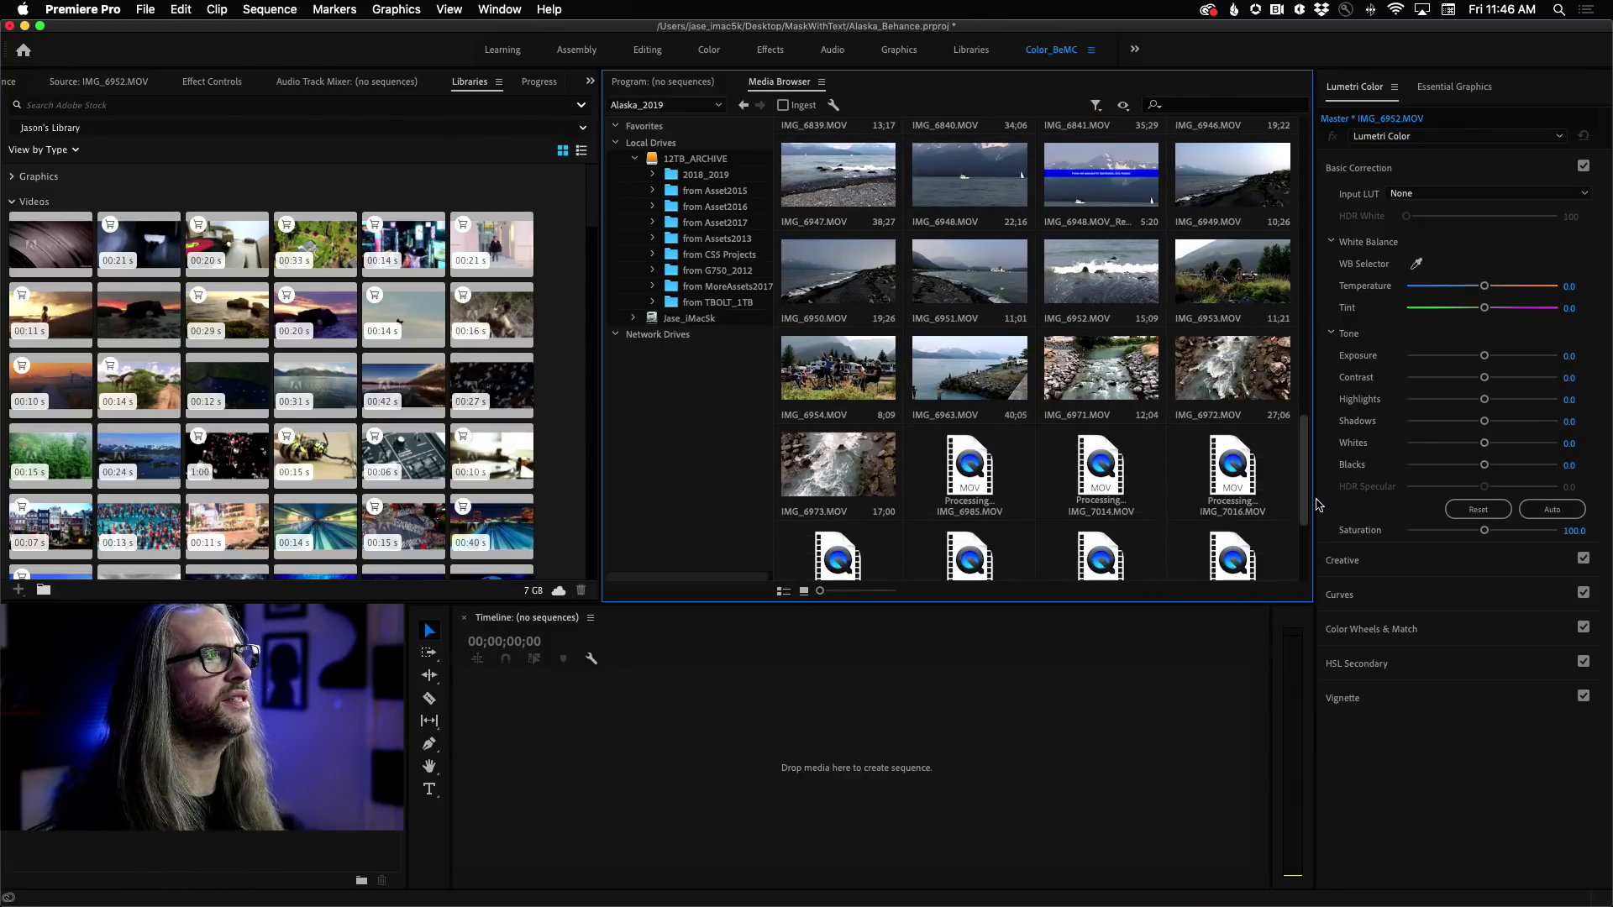
scroll(1330, 520, "down", 2)
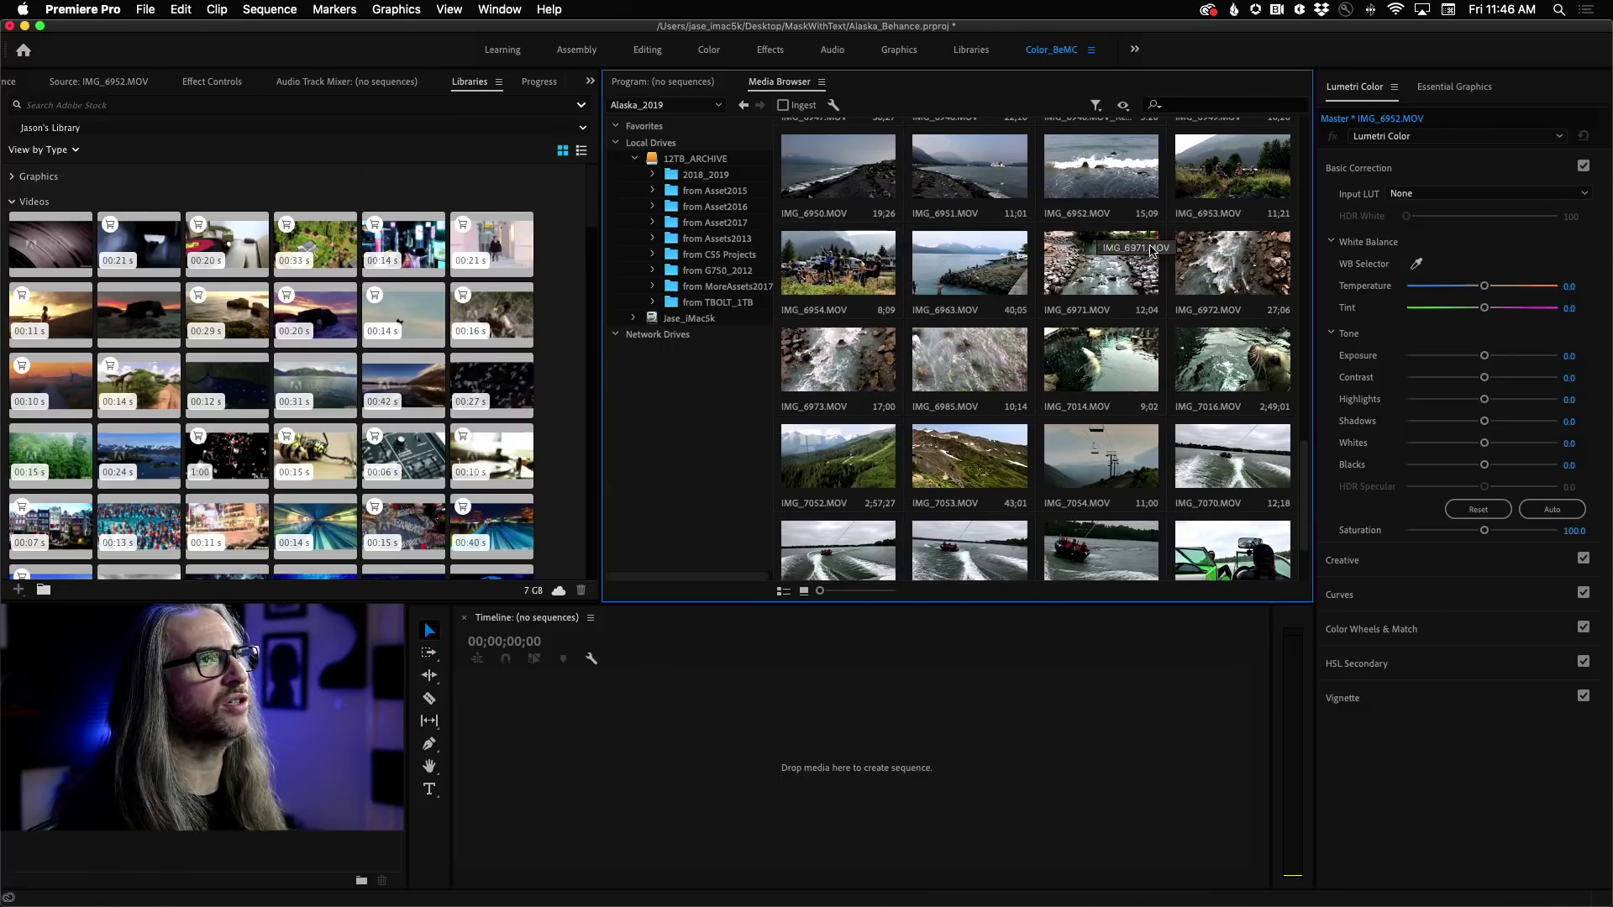
left_click_drag(1307, 483, 1305, 462)
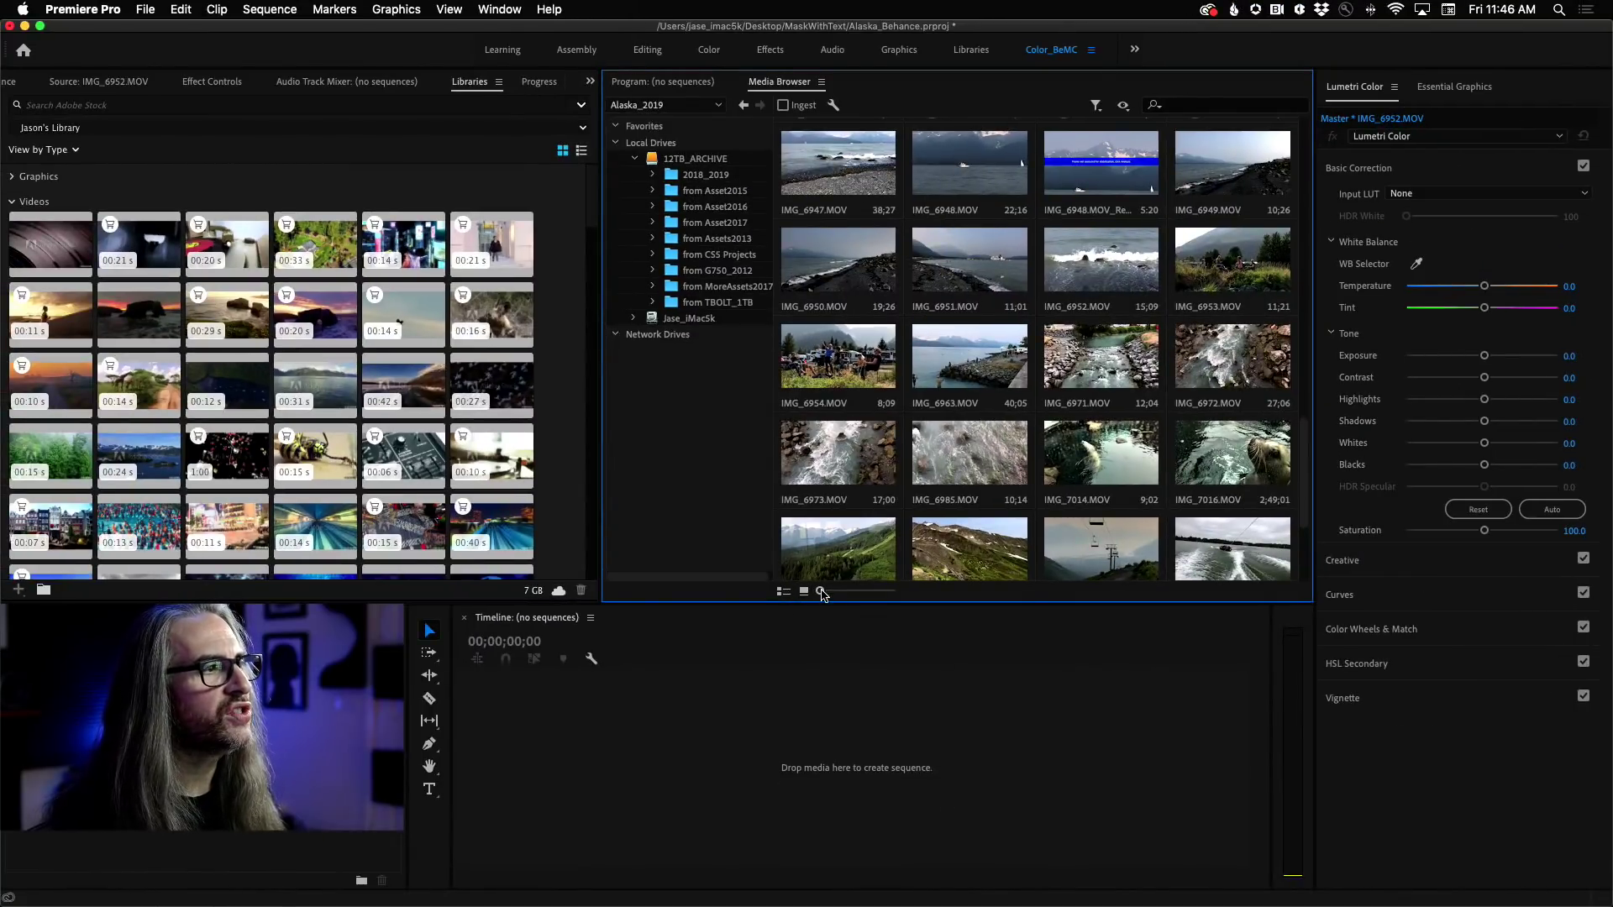
left_click_drag(824, 591, 787, 595)
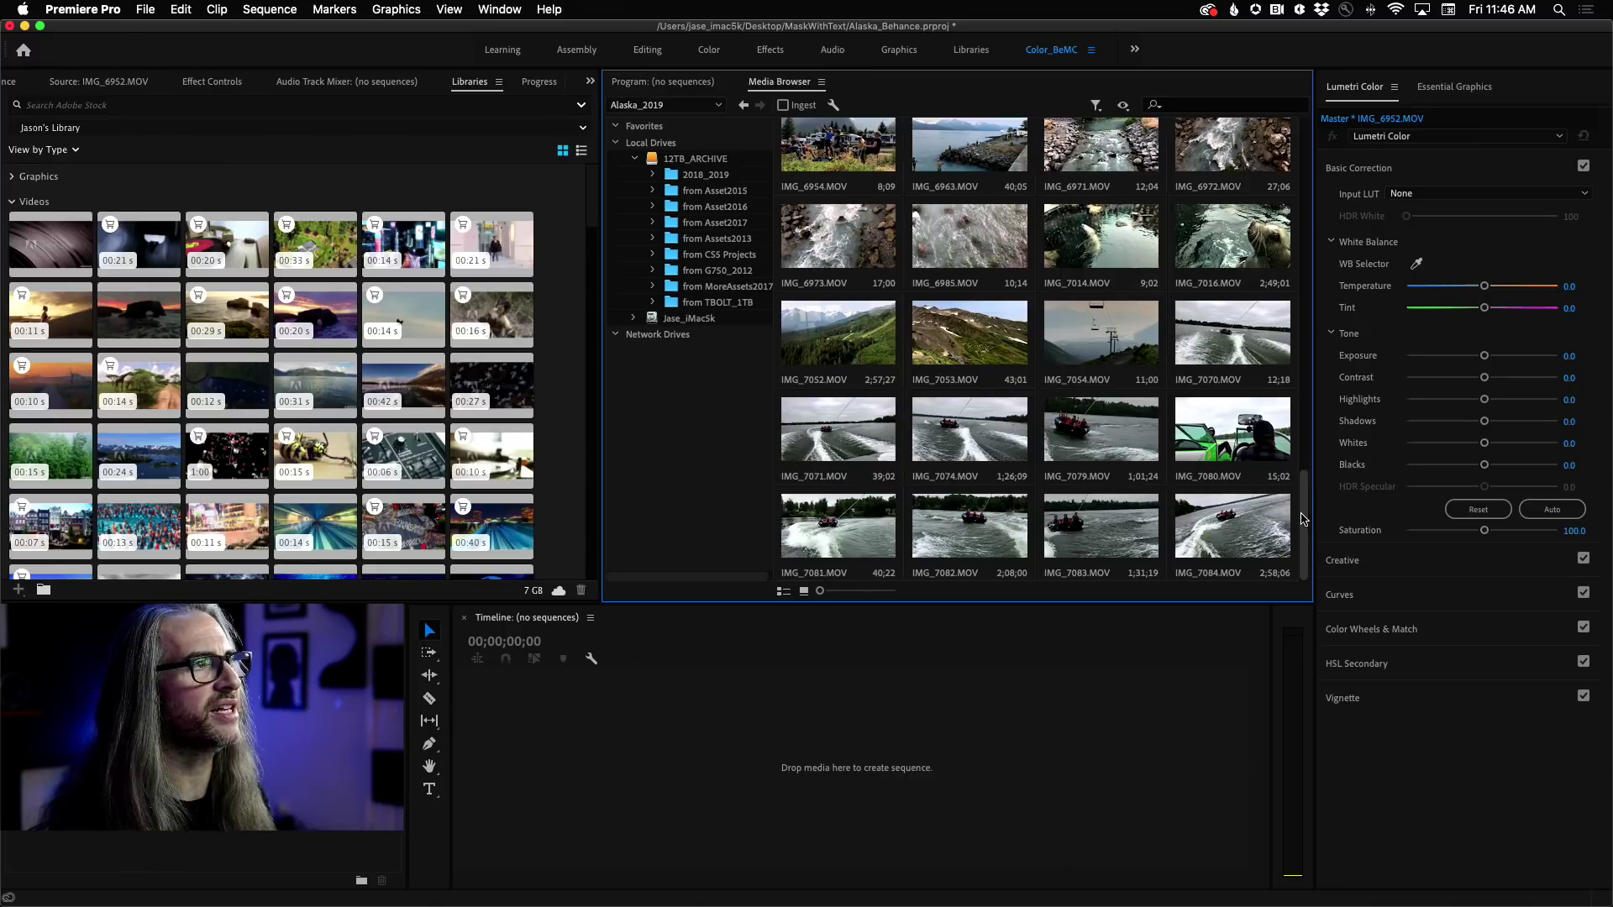
scroll(1059, 563, "up", 1)
left_click_drag(820, 594, 851, 596)
left_click_drag(1306, 366, 1309, 445)
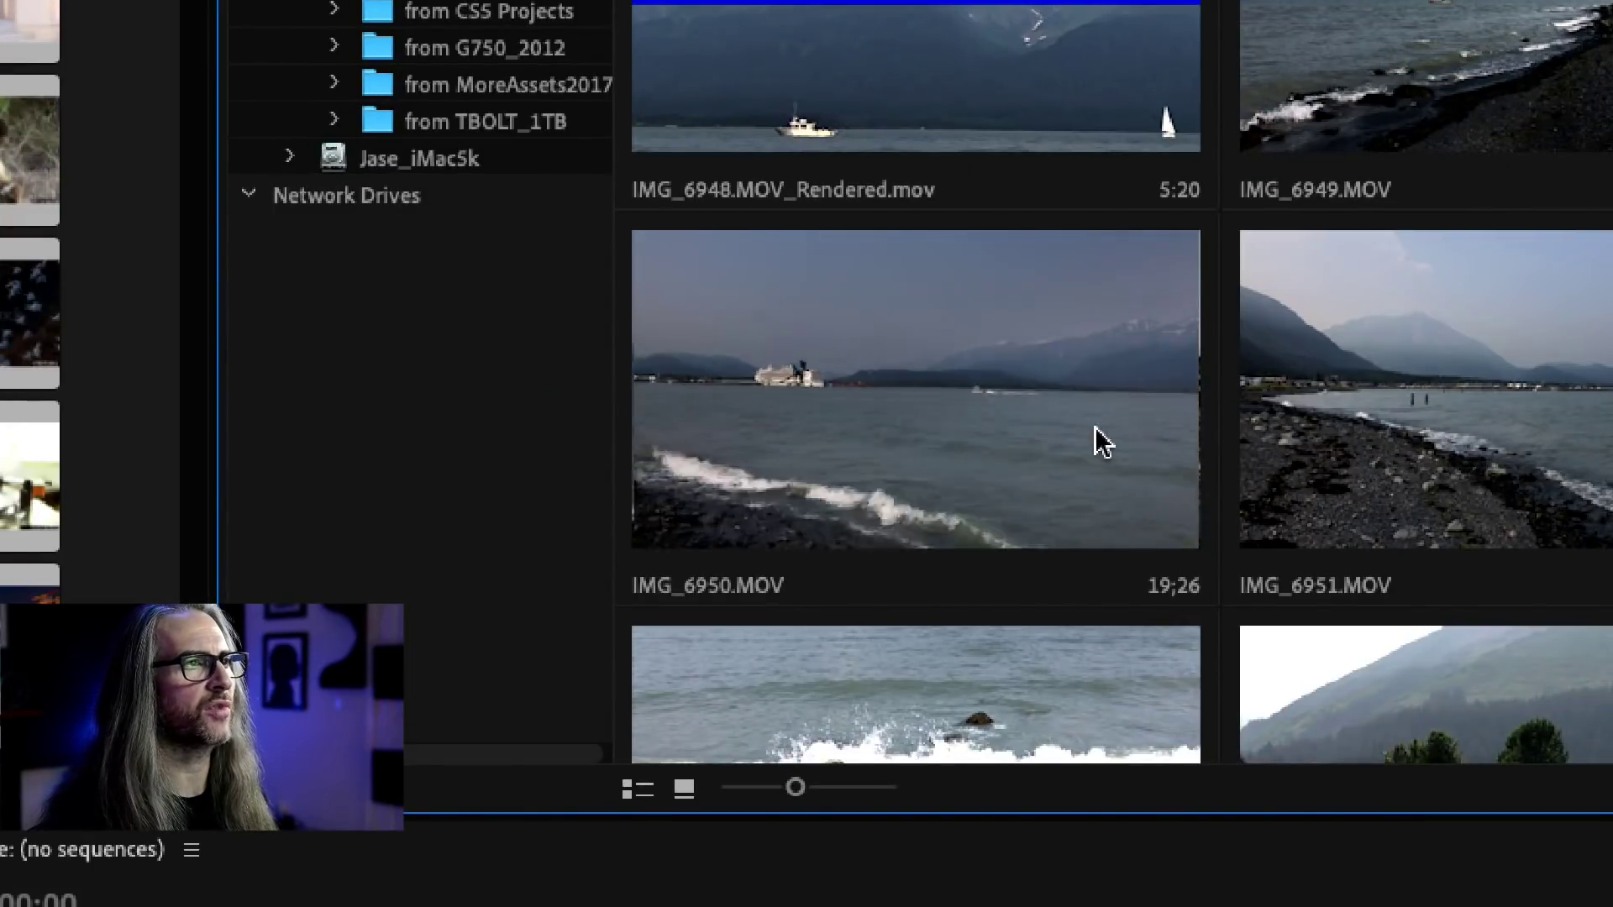
Scrub through IMG_6950.MOV on its thumbnail and play the clip in place
left_click(905, 450)
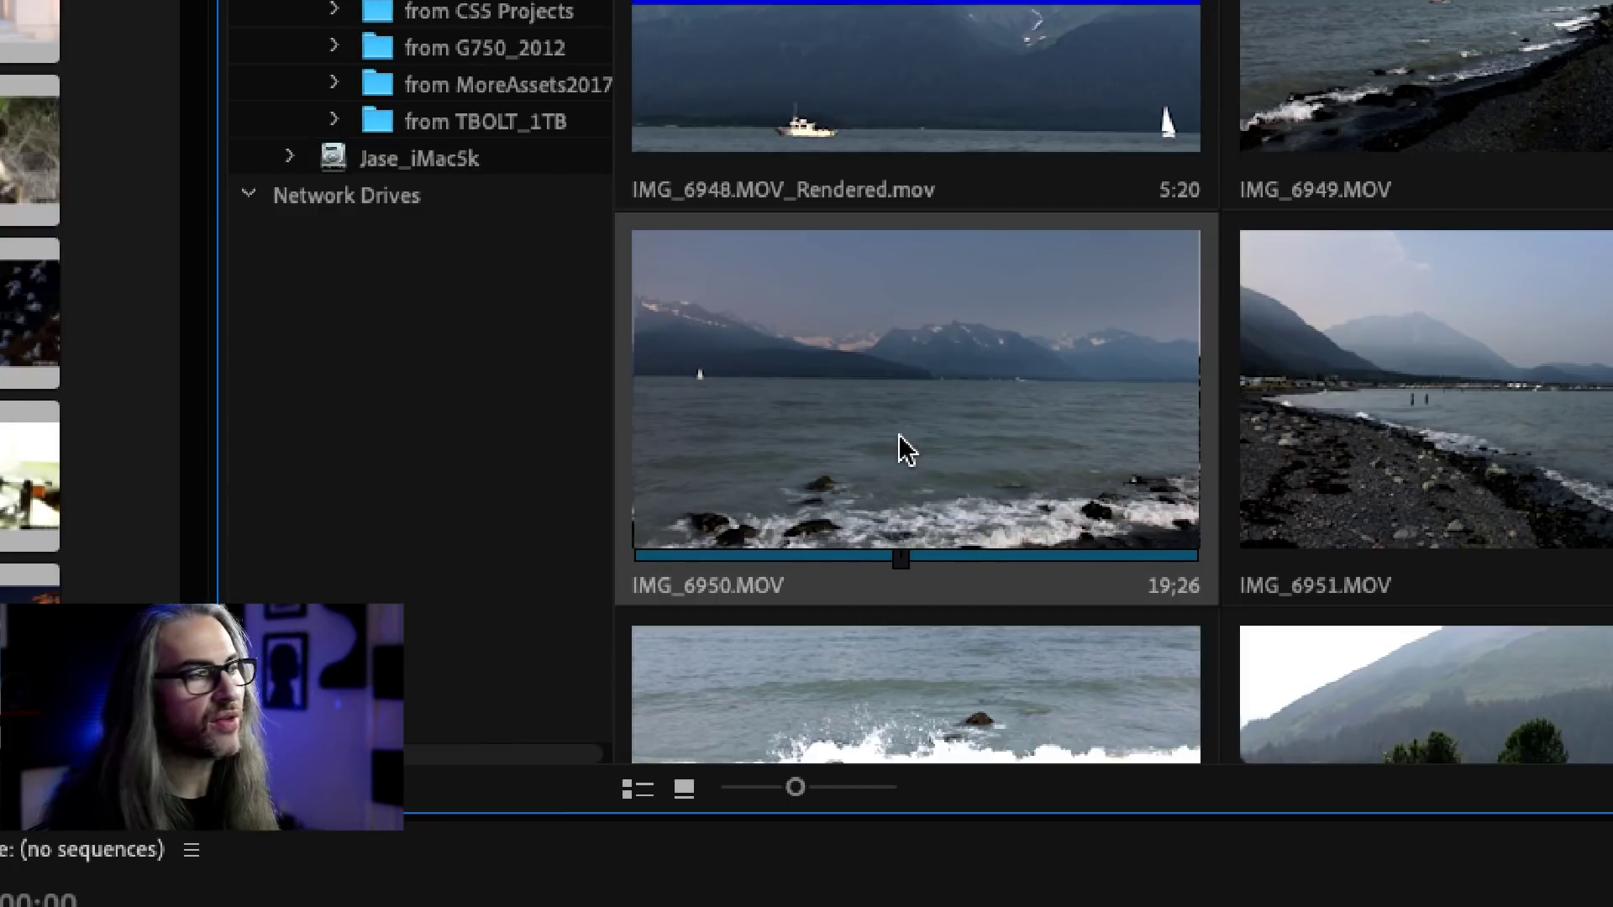
left_click_drag(904, 565, 836, 567)
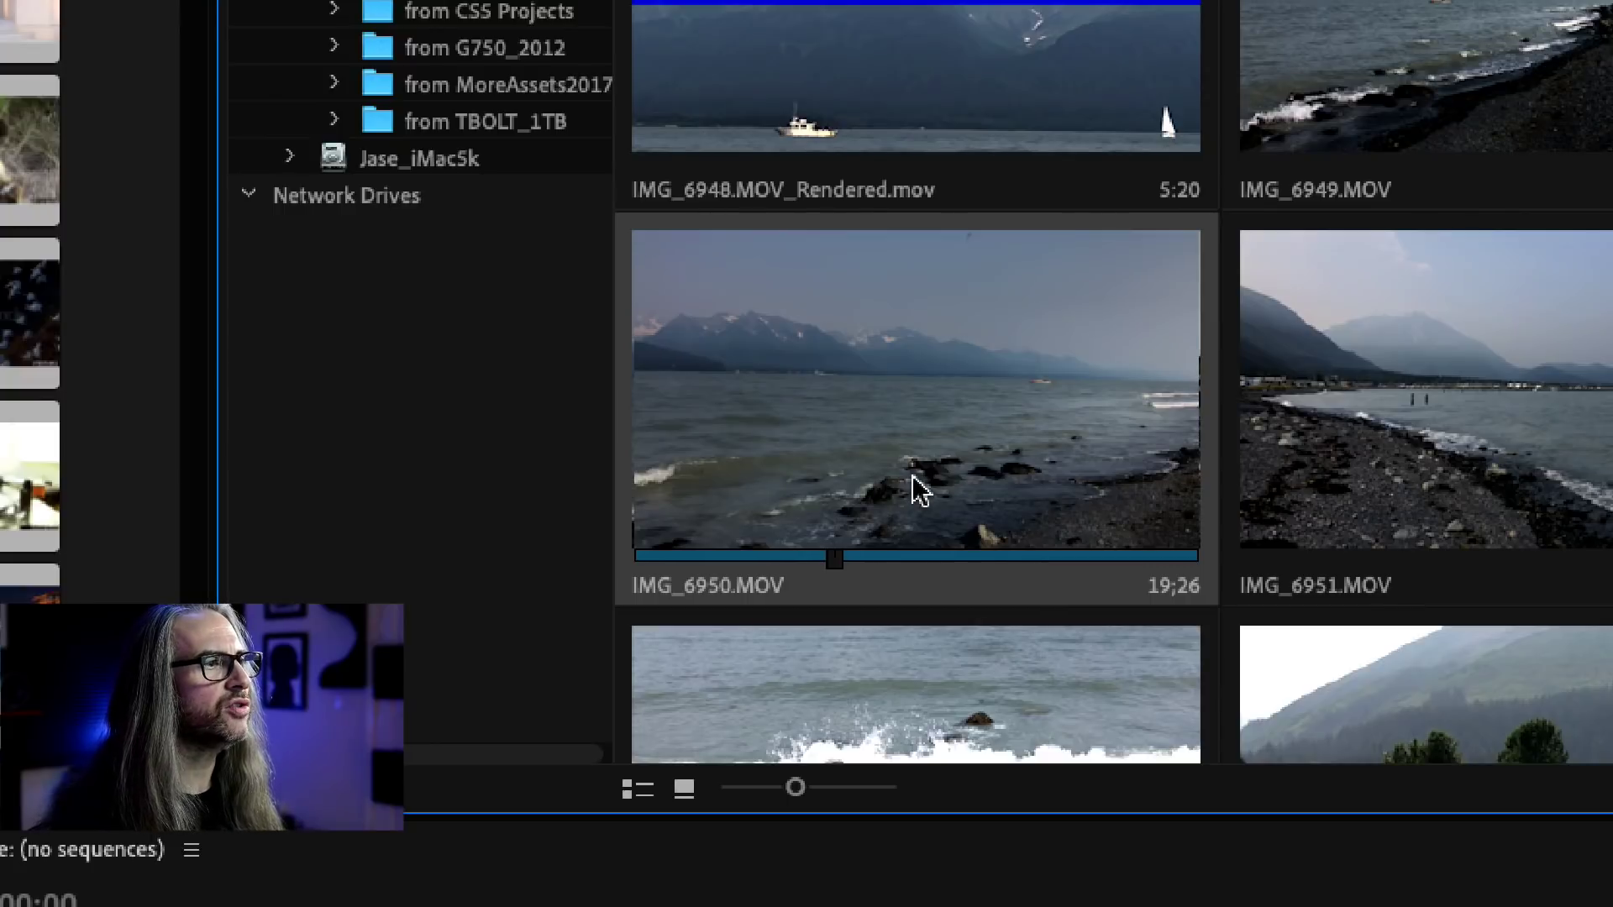
key("space")
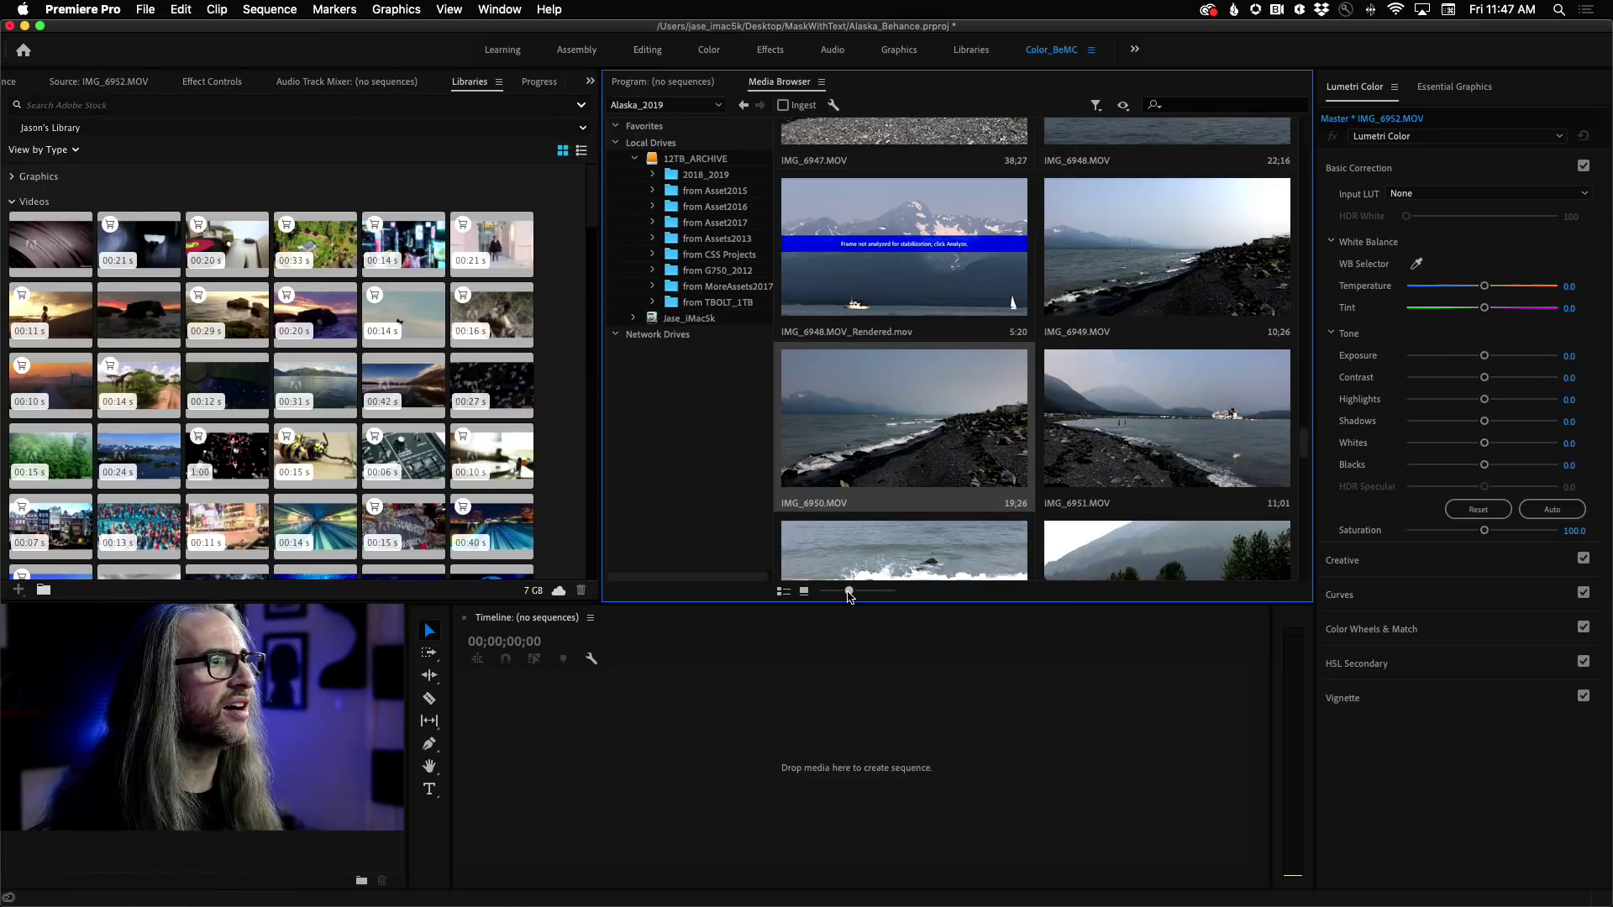
Import IMG_6841, IMG_6946 through IMG_6952, IMG_6963, IMG_6971, IMG_6972, IMG_7053 and IMG_7054 from Alaska_2019 into the project, skipping the rendered IMG_6948 copy
left_click_drag(842, 592, 836, 592)
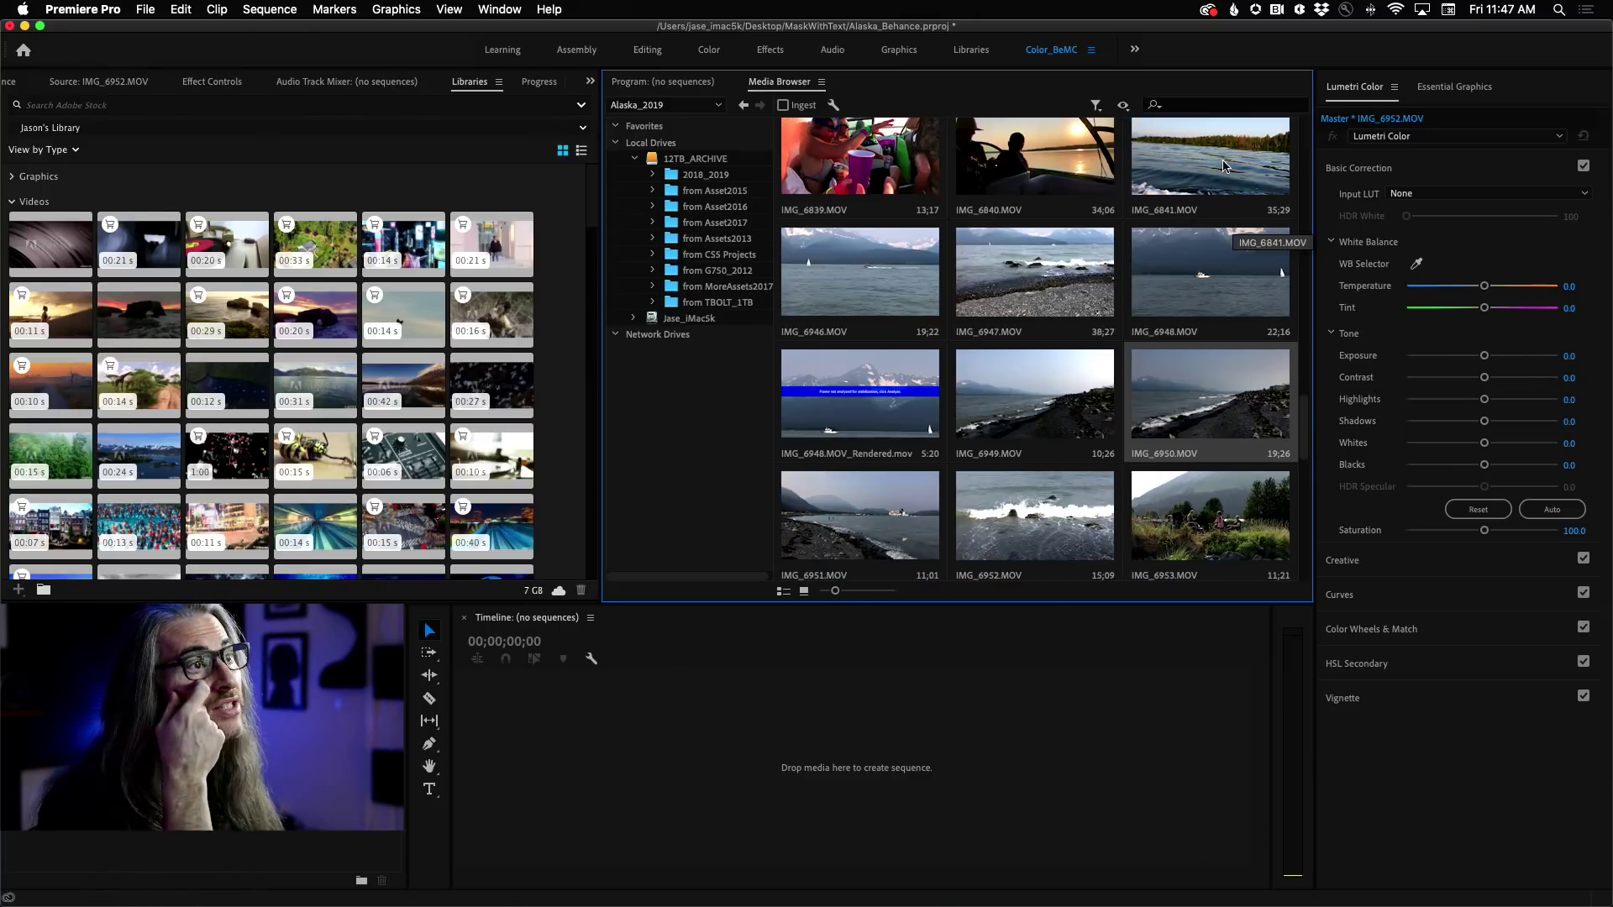
left_click(12, 82)
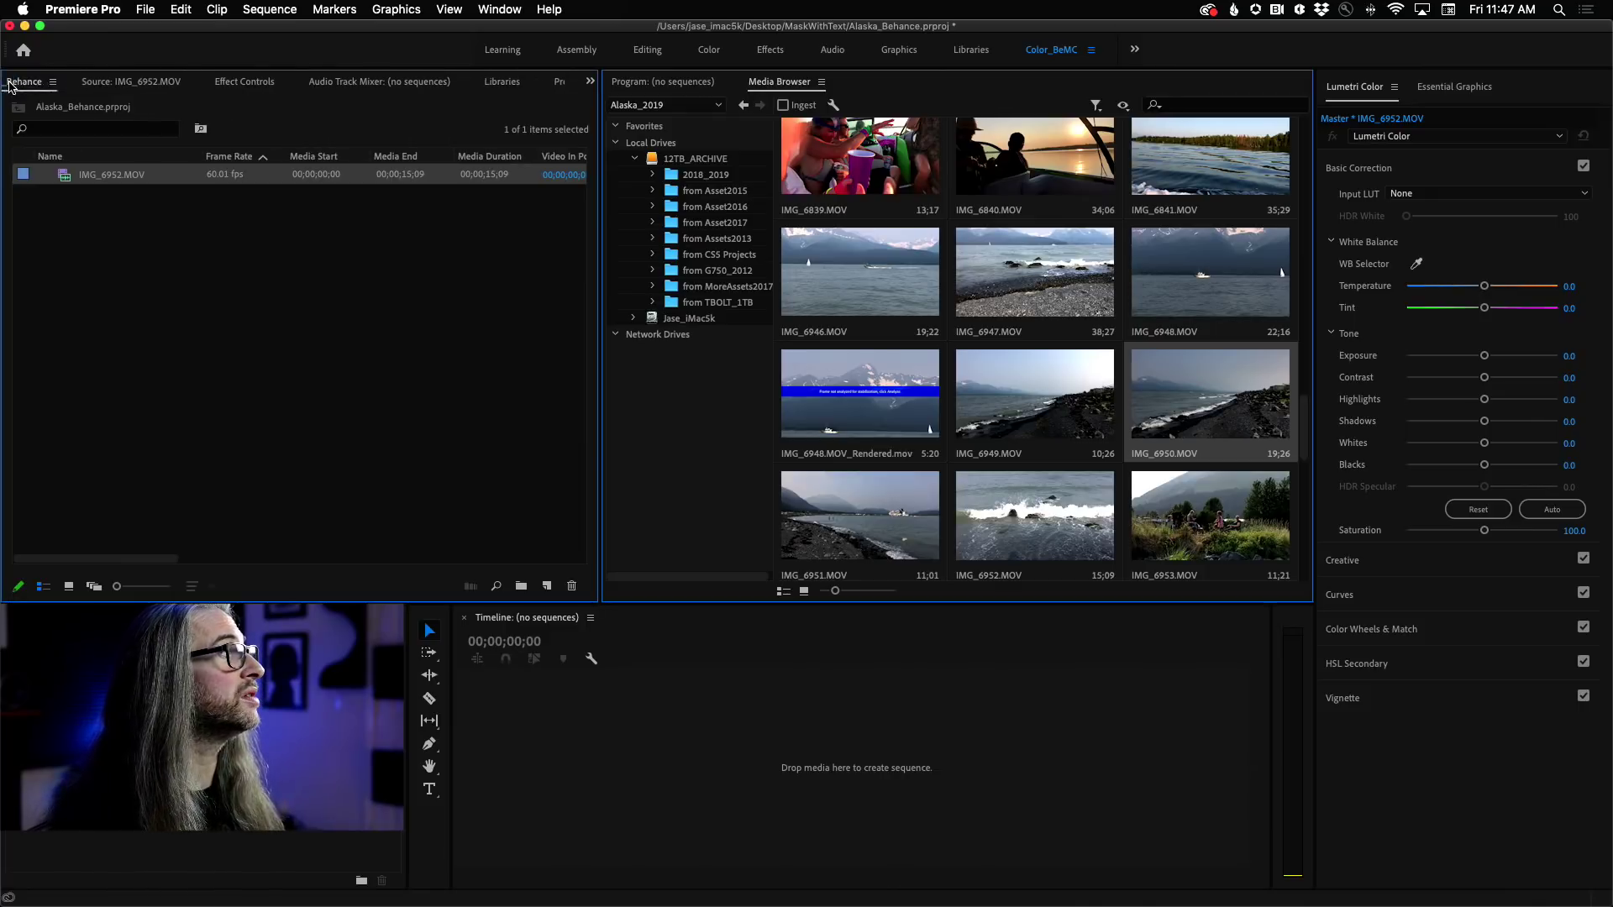
left_click(1235, 171)
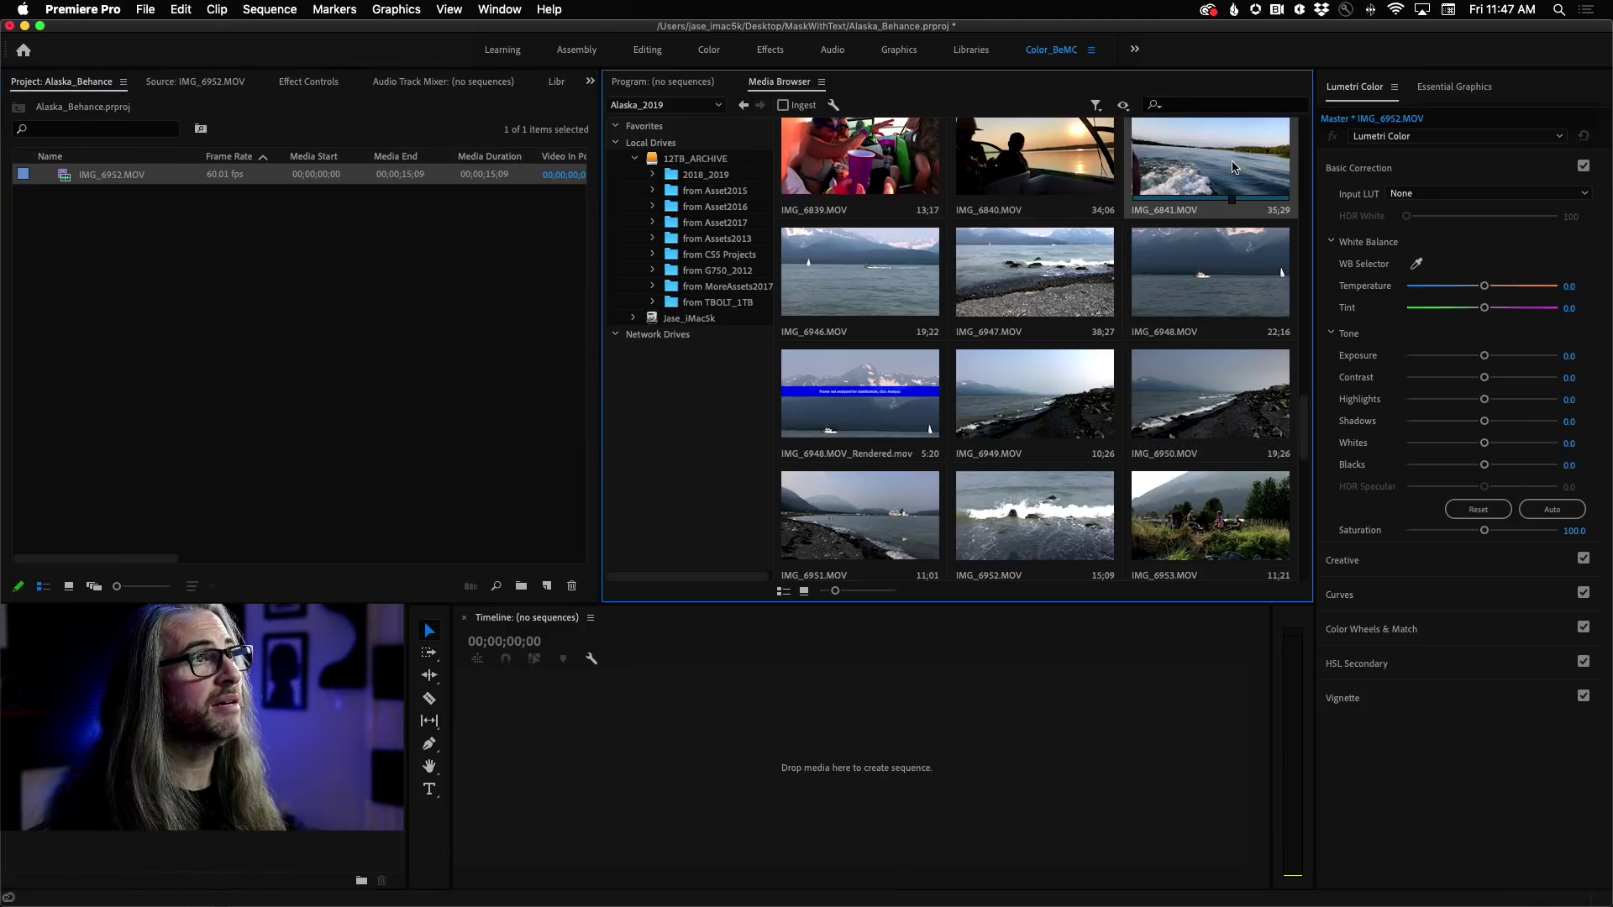
left_click(857, 290)
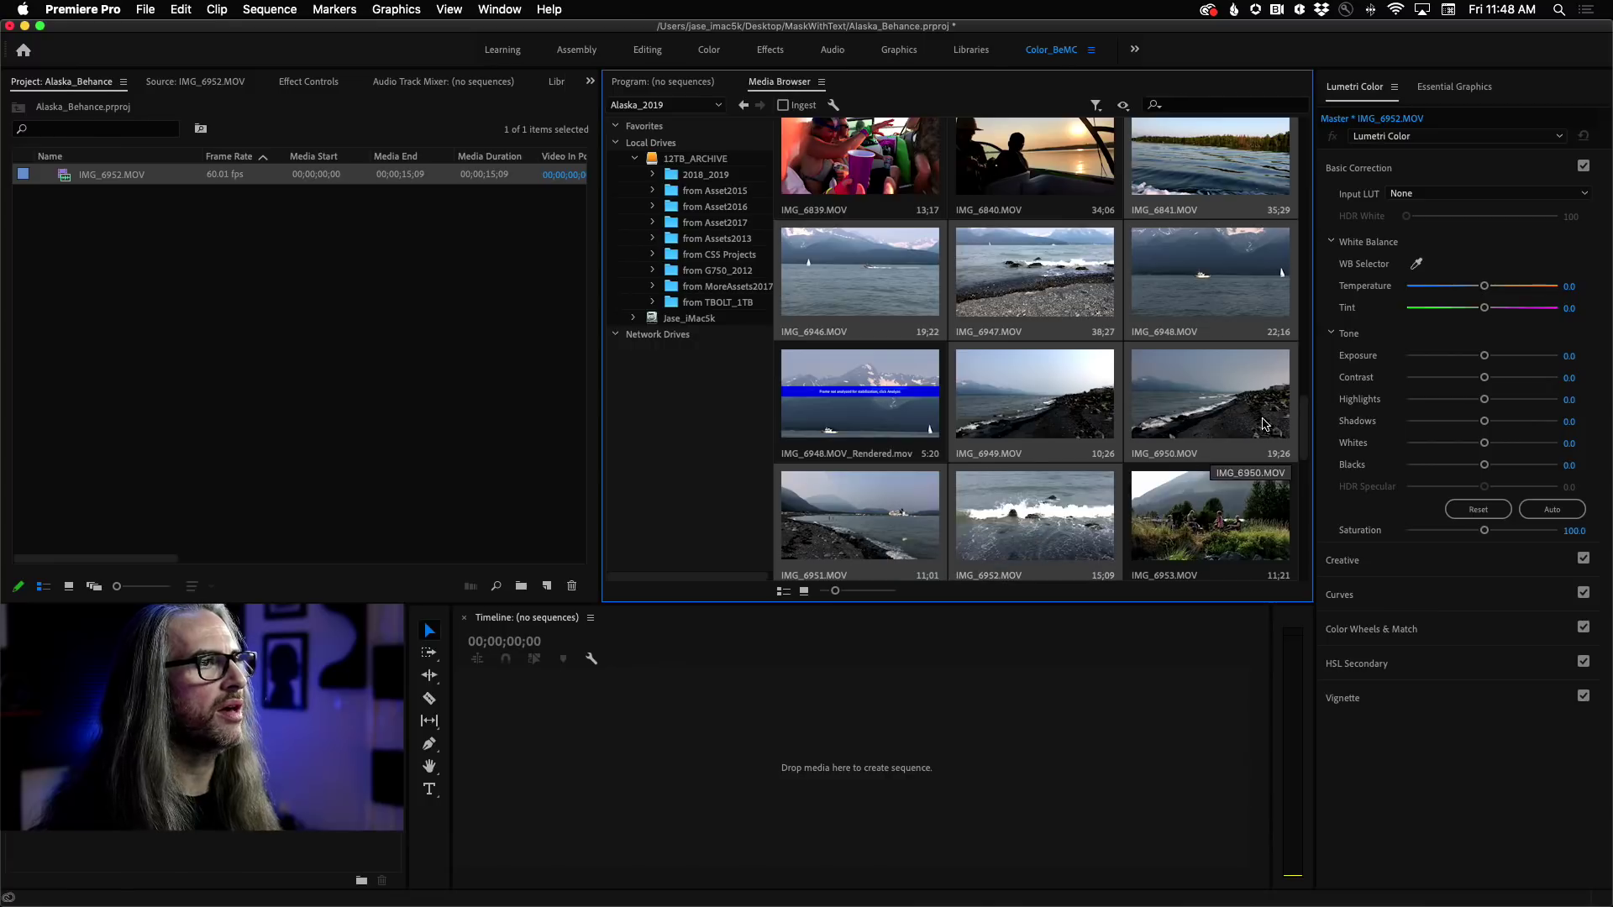
scroll(1307, 413, "down", 5)
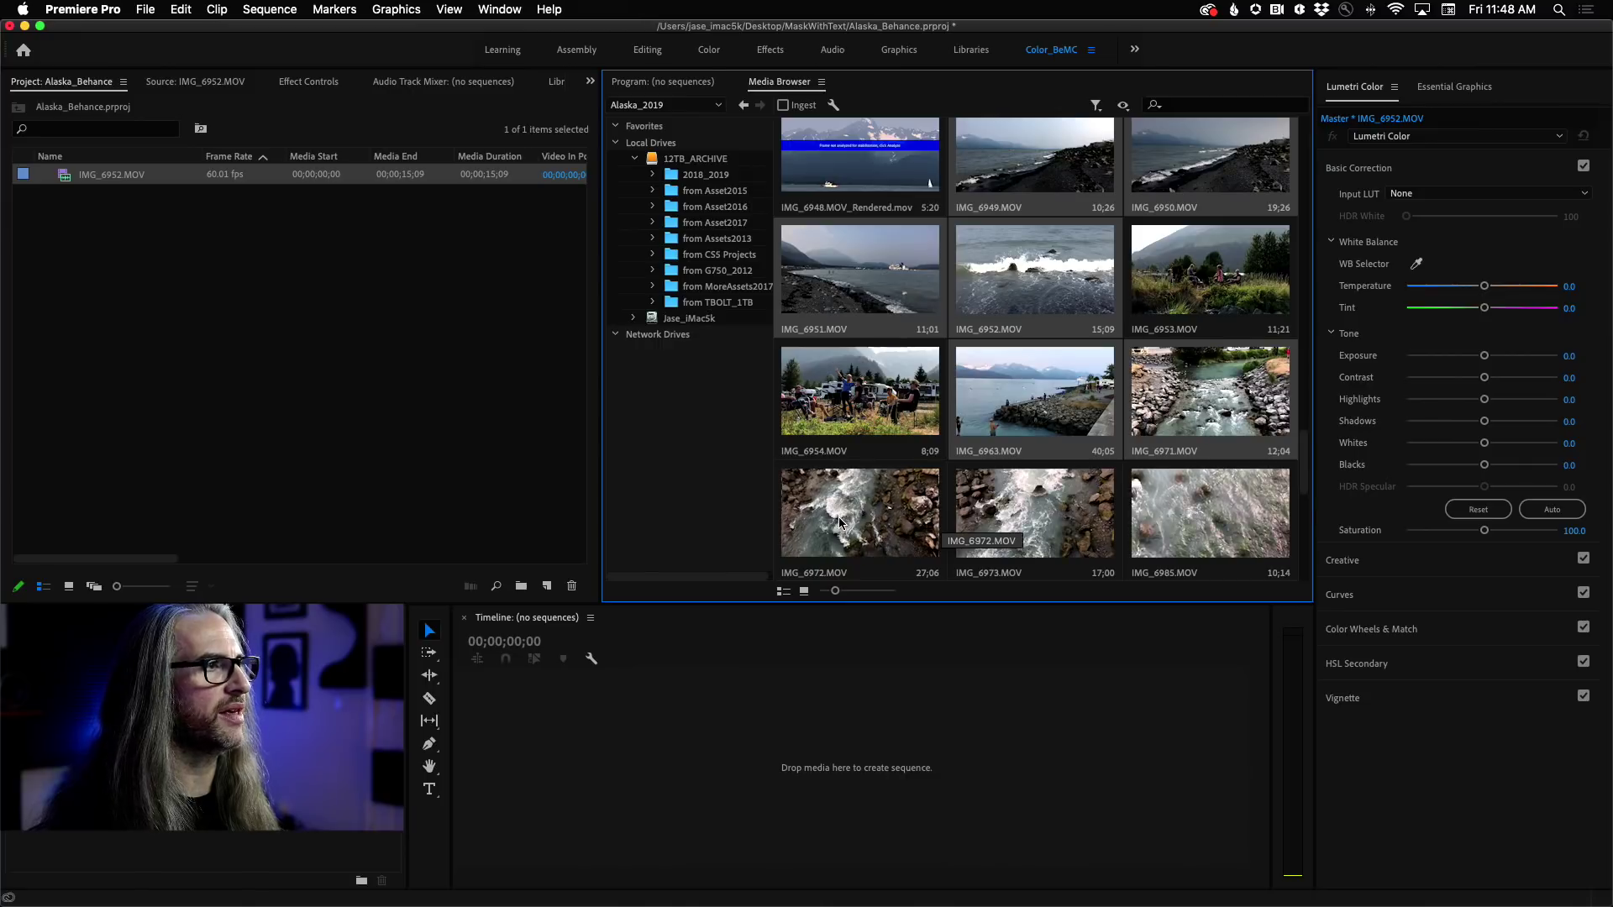
left_click_drag(1307, 454, 1309, 497)
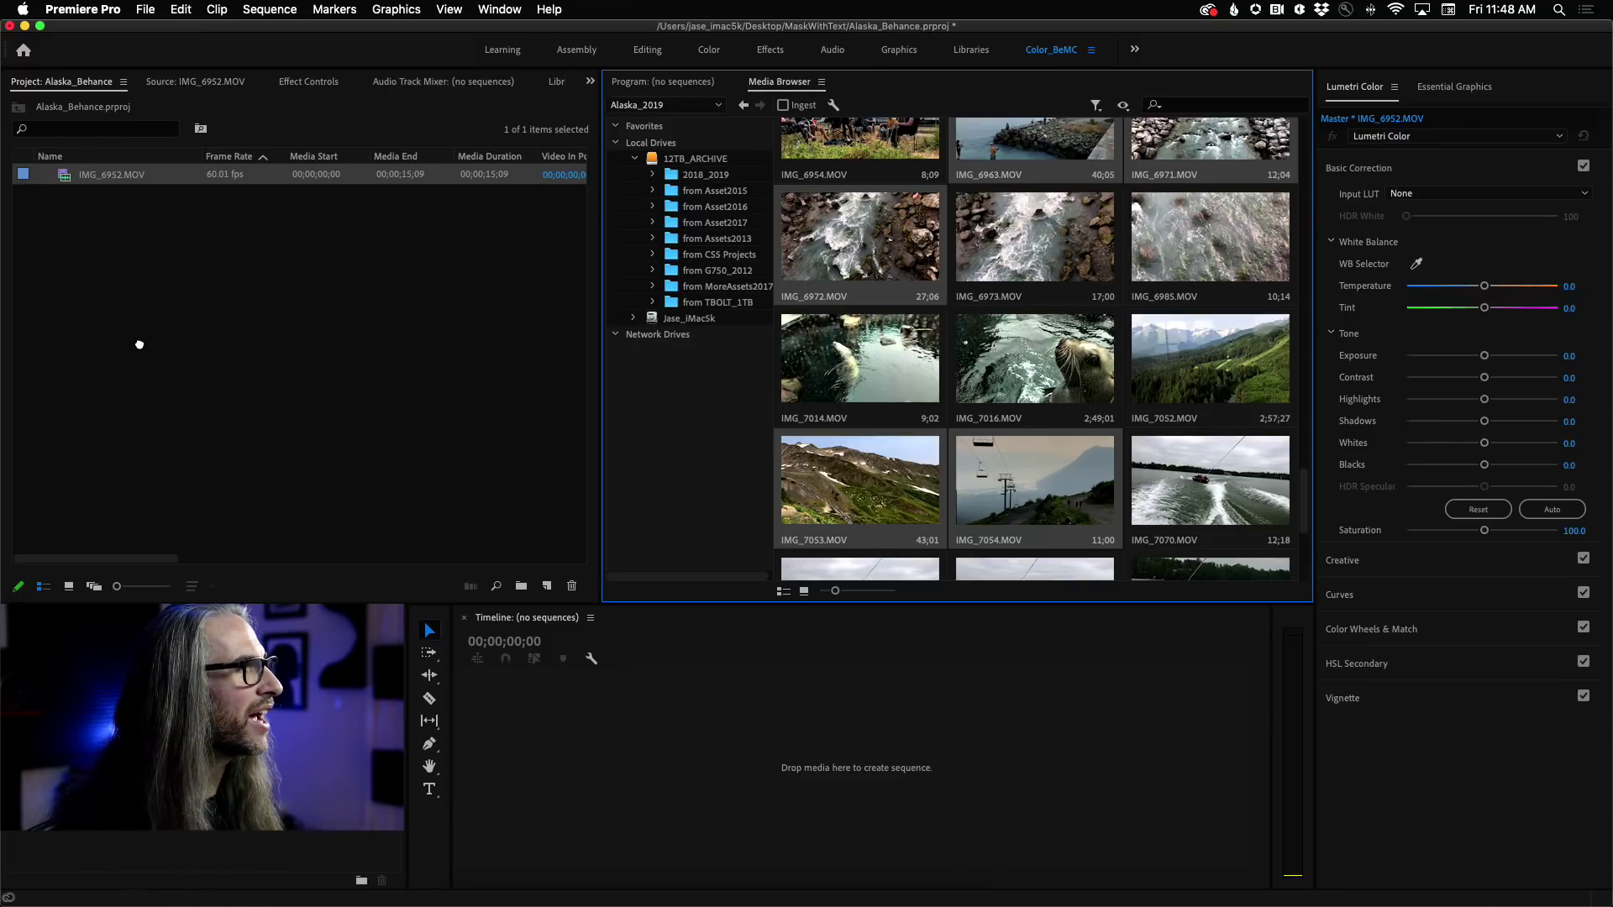
left_click_drag(140, 345, 140, 345)
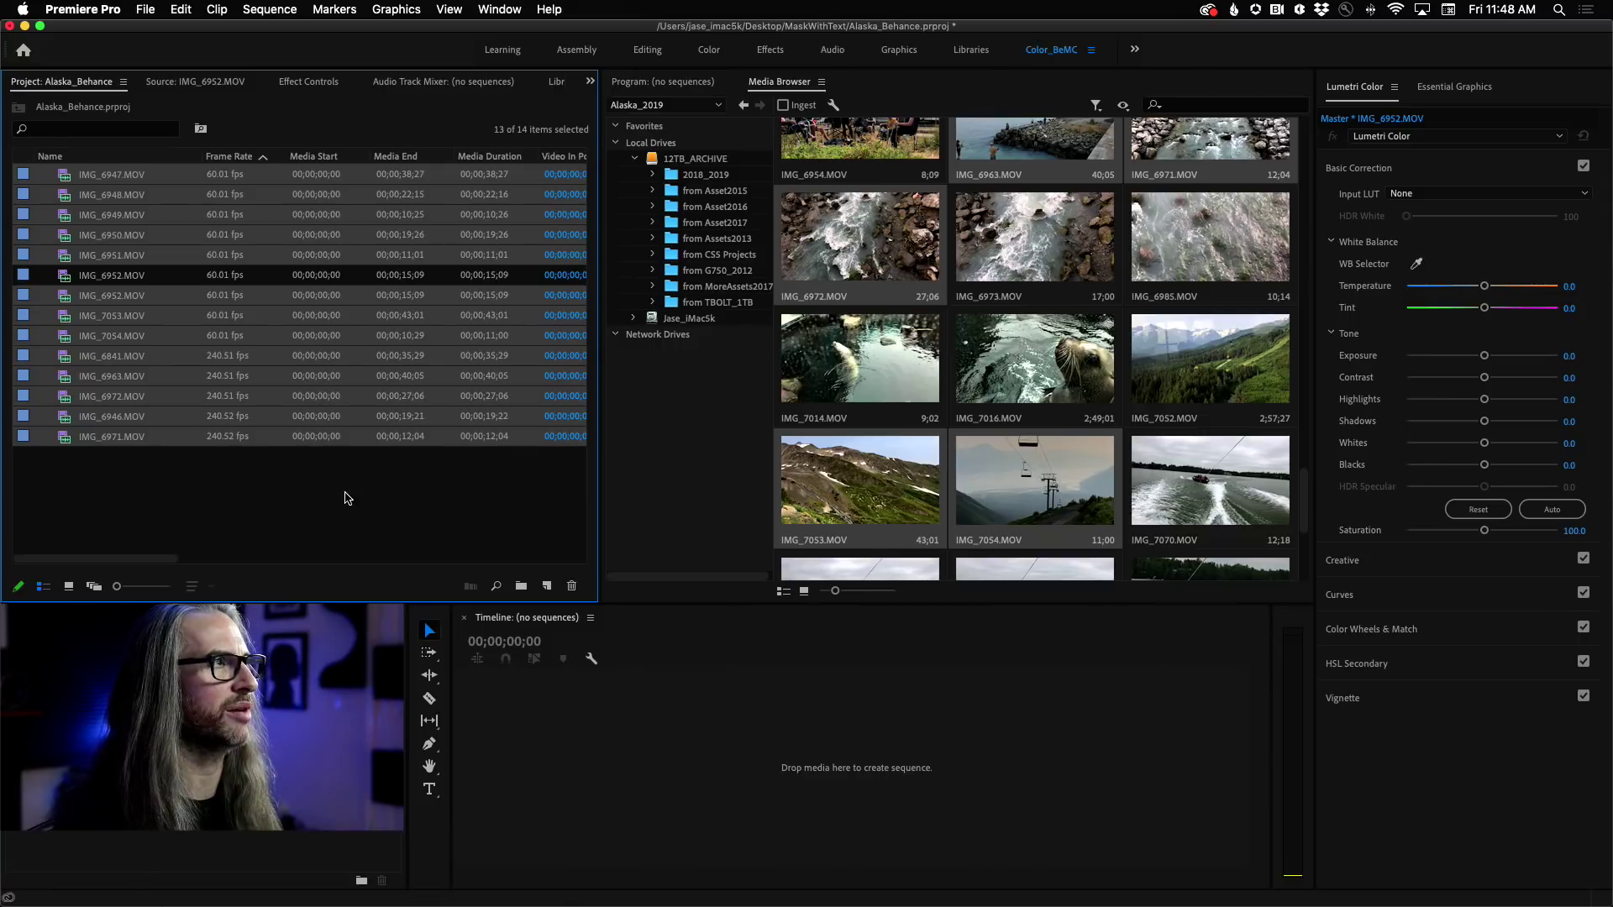
Bring the Program Monitor forward and show the project clips in Freeform view in the maximized Project panel
left_click(652, 83)
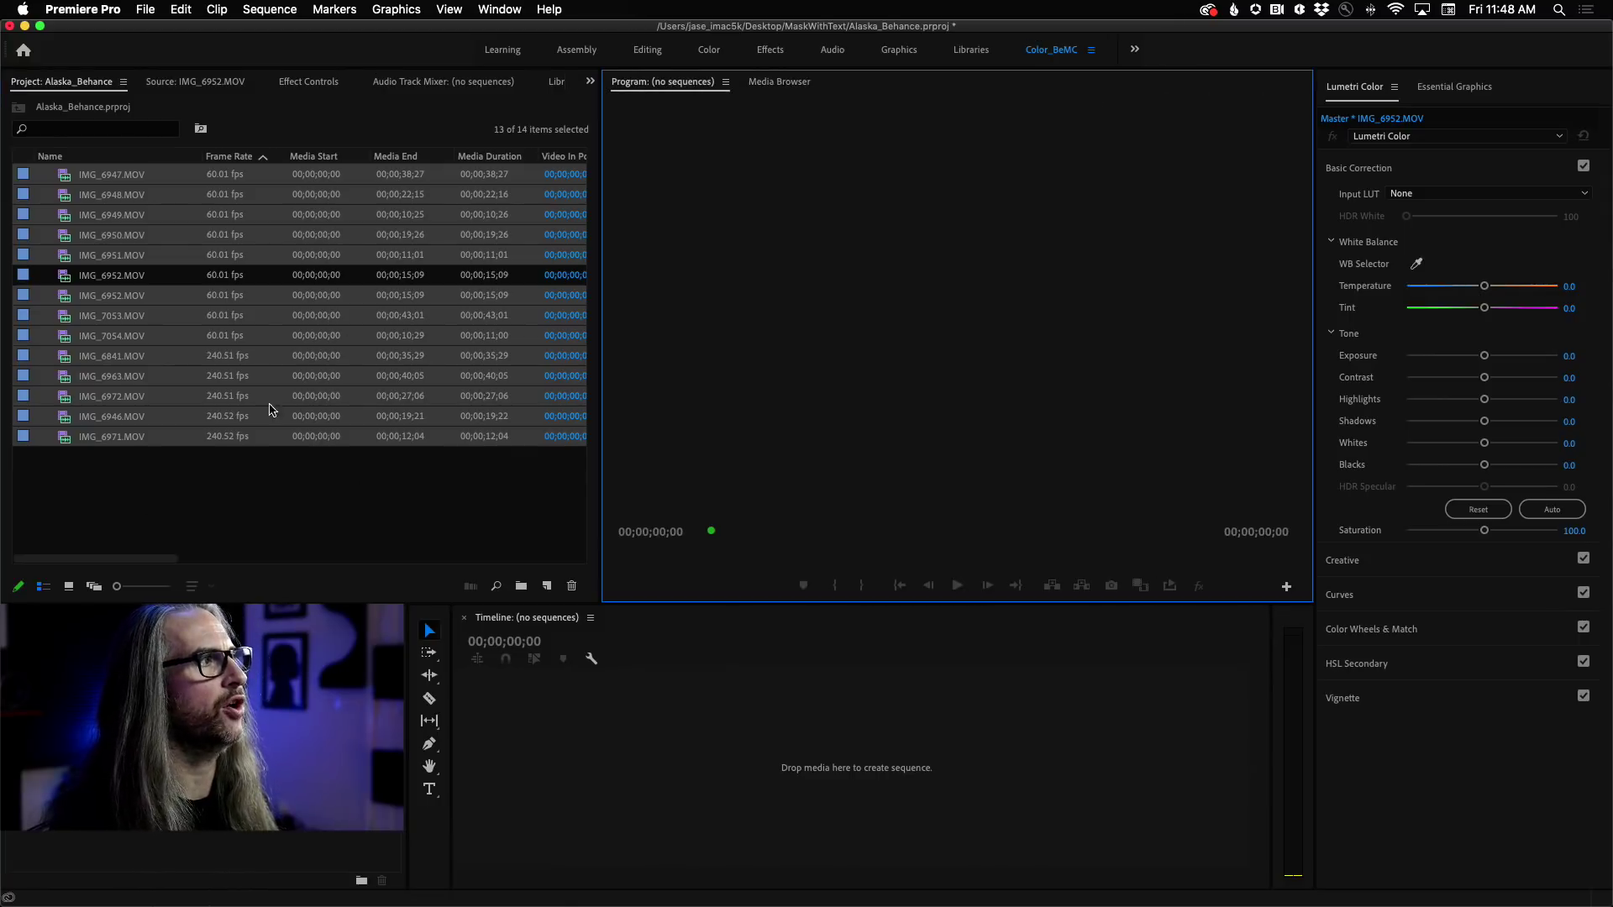
left_click(140, 491)
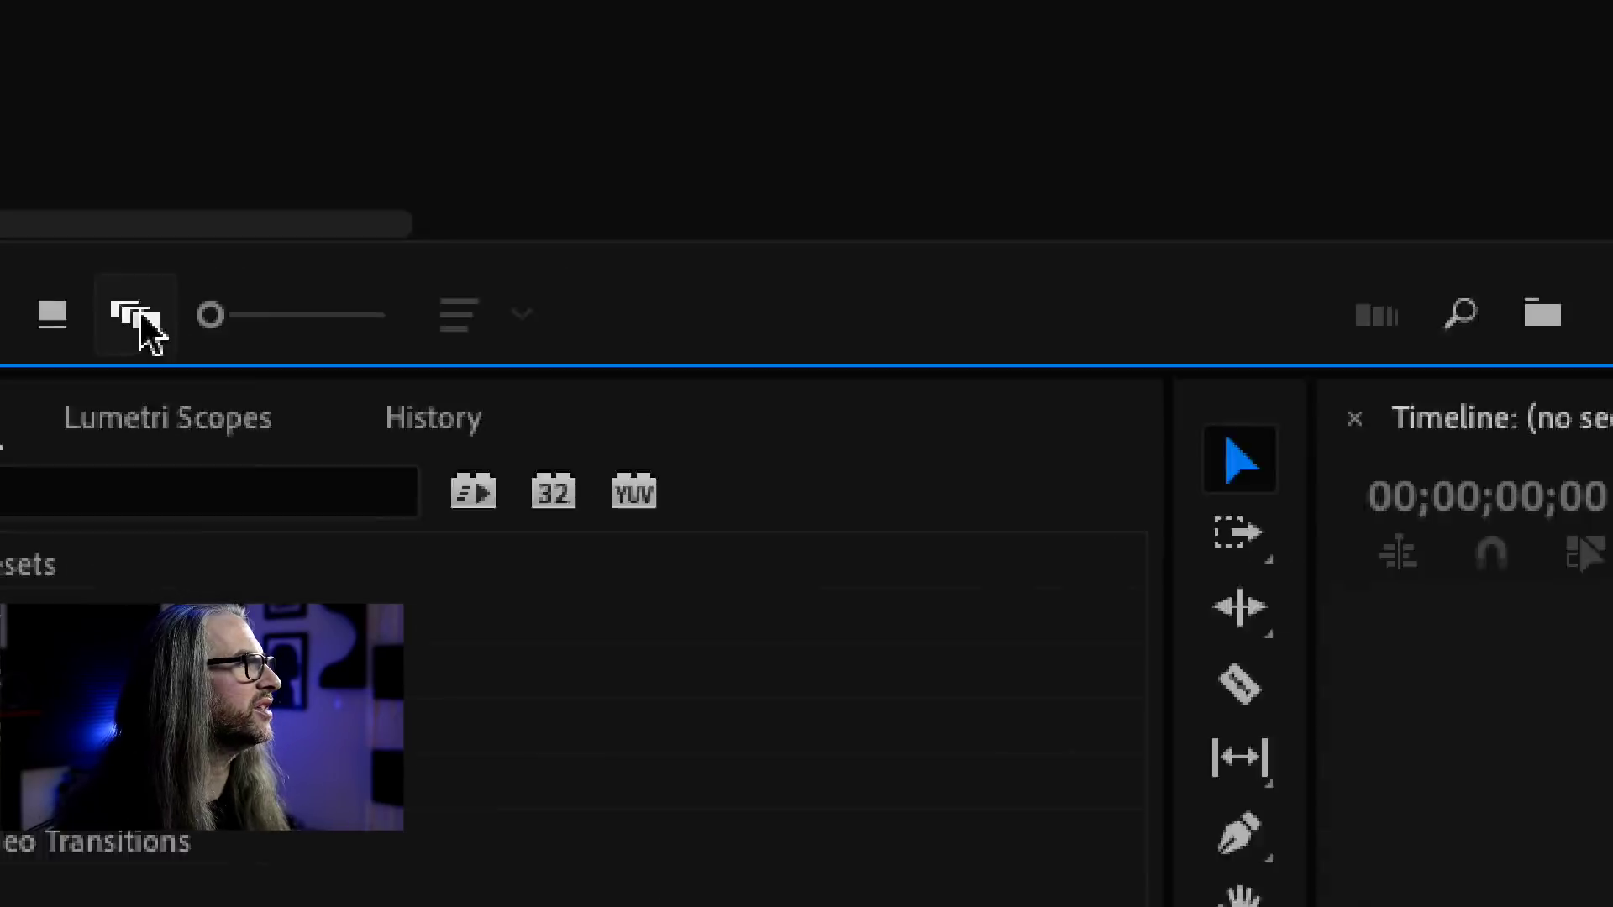
left_click(94, 587)
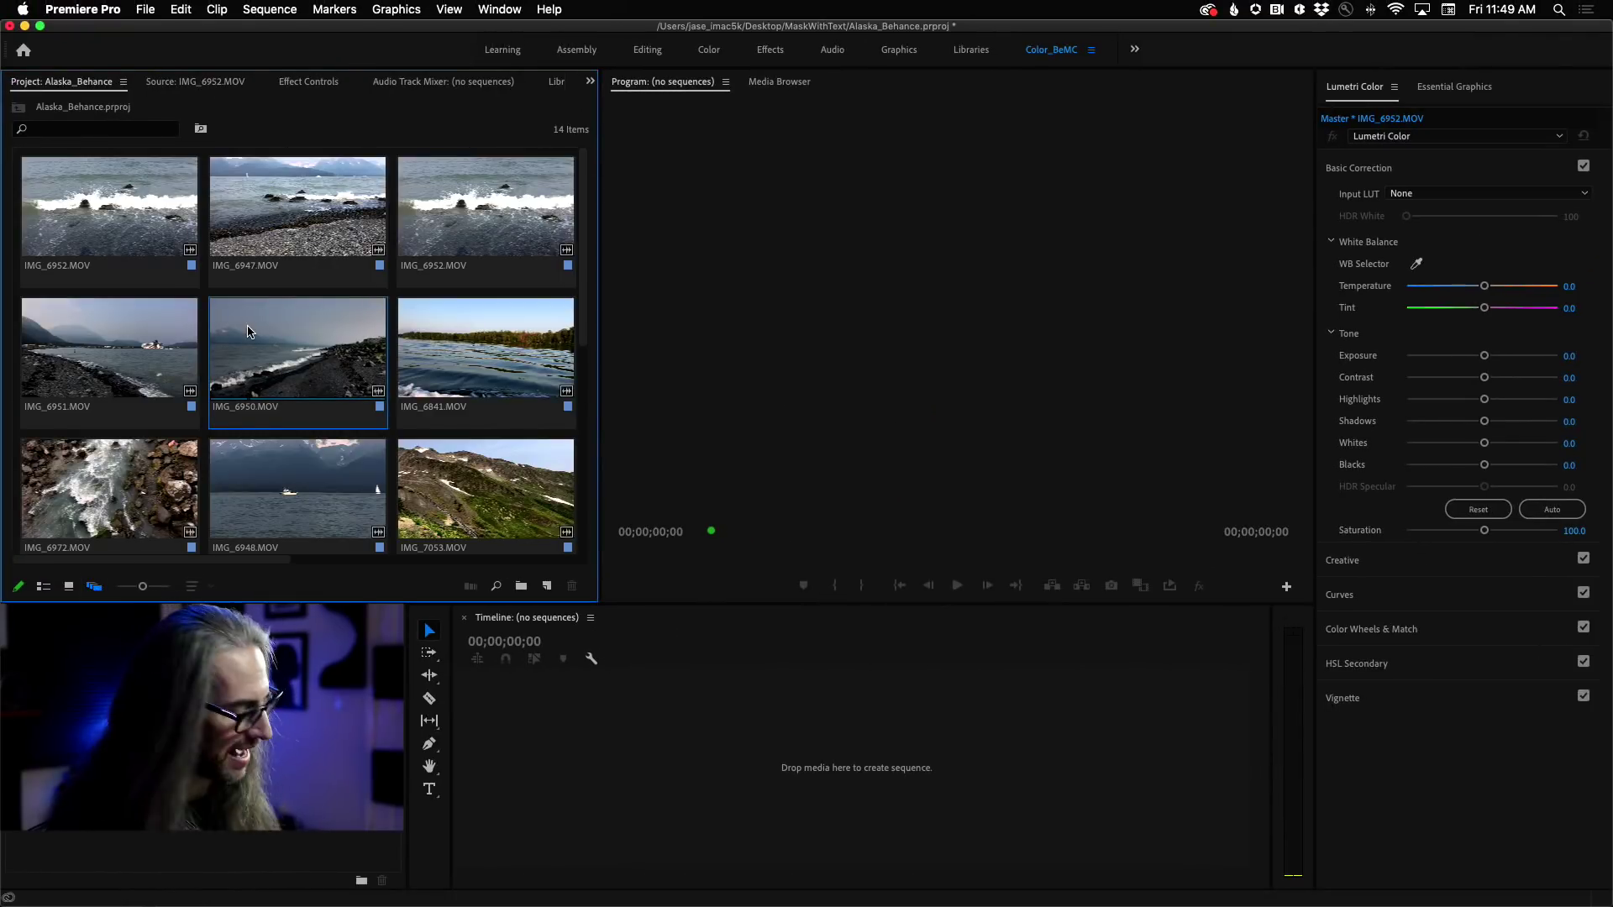
key("grave")
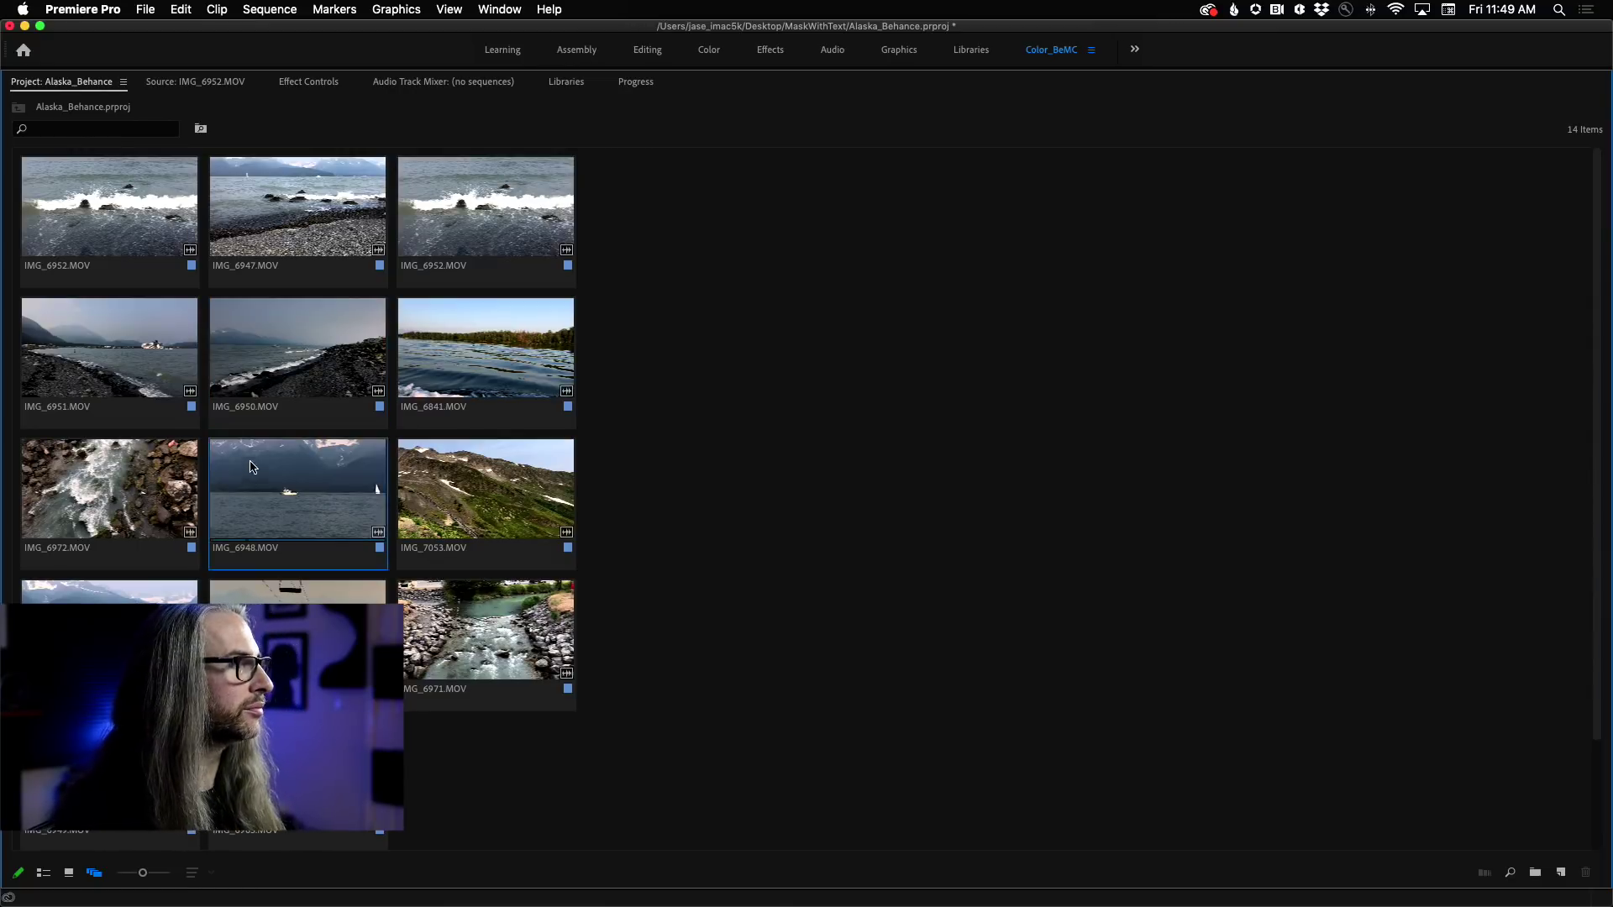
Fine-tune the zoom of the clip thumbnails in the Freeform view
left_click(331, 276)
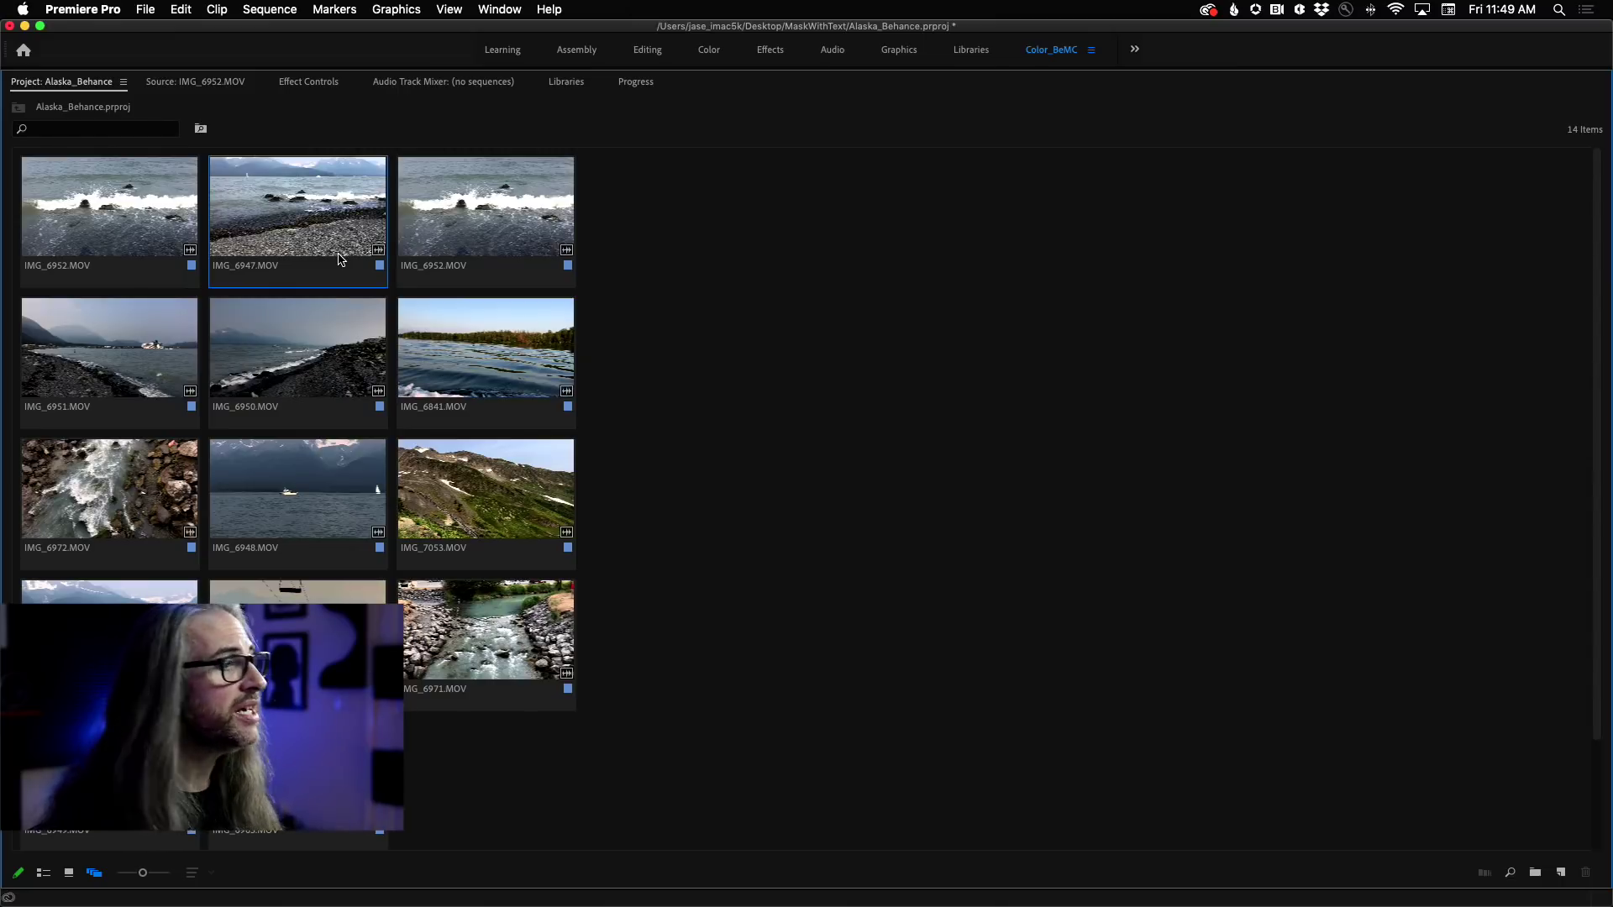
mouse_move(143, 875)
left_mouse_down()
mouse_move(159, 874)
mouse_move(142, 875)
left_mouse_up()
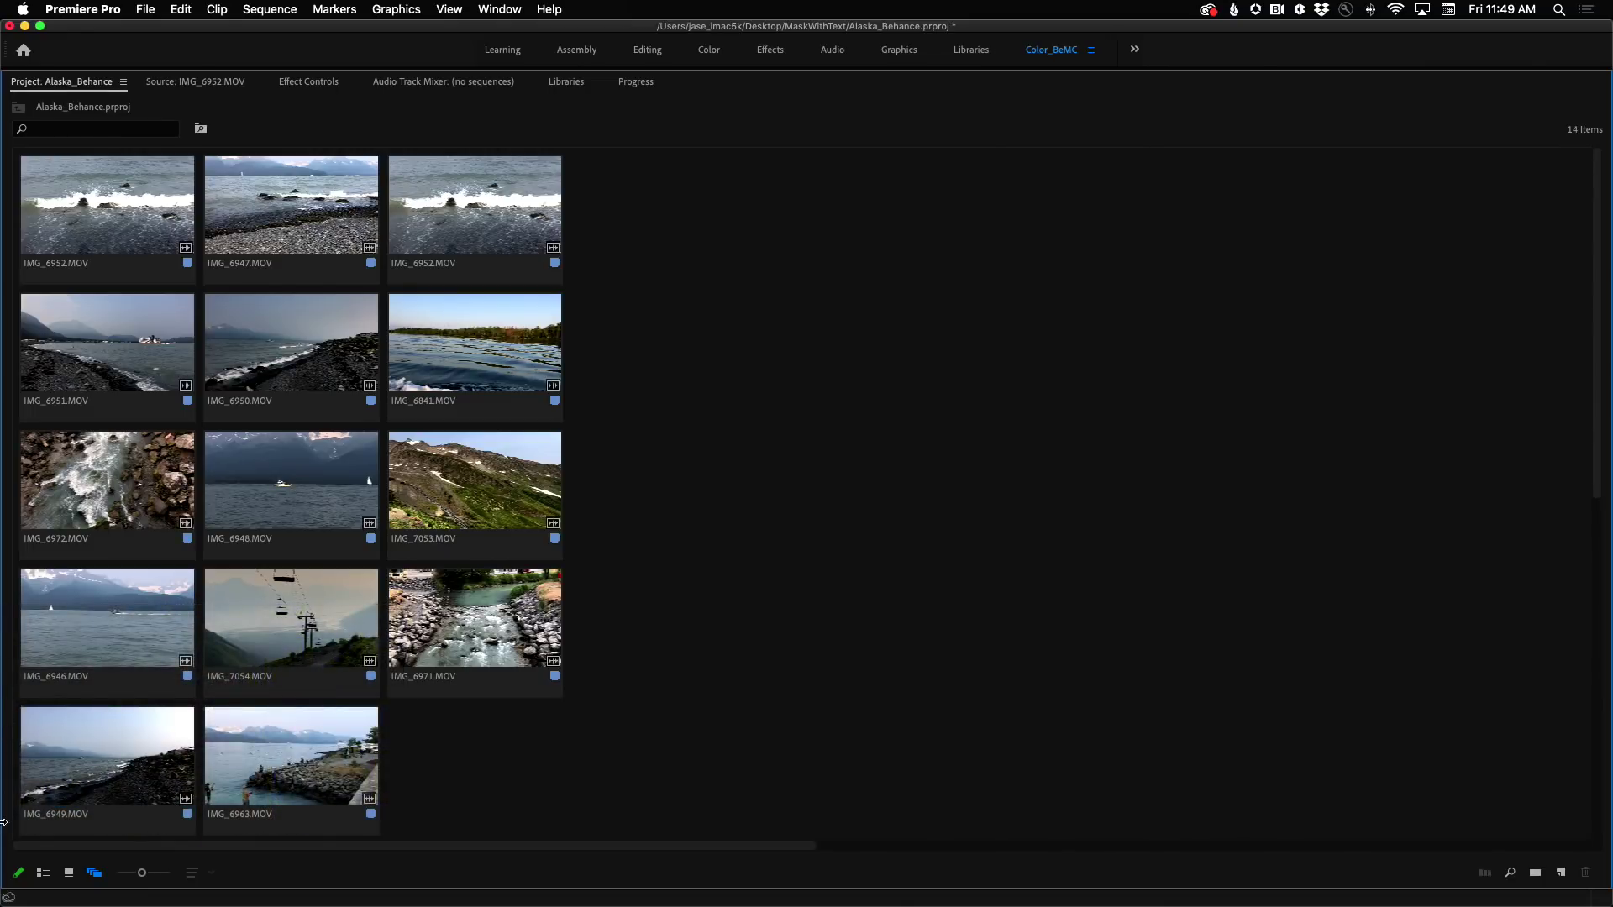
mouse_move(19, 902)
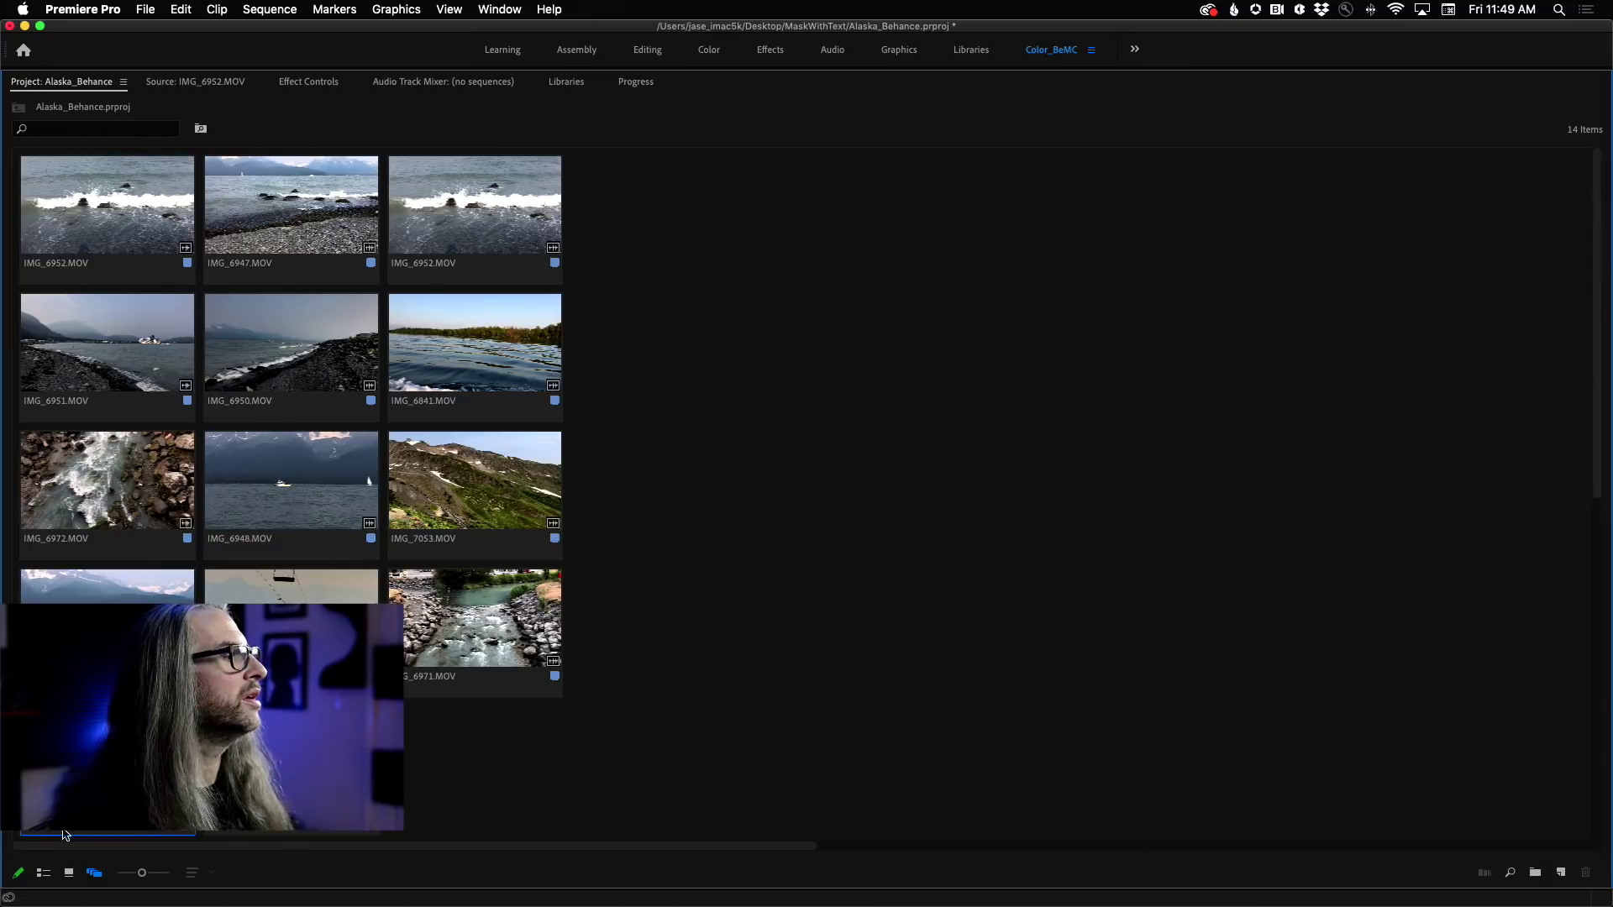
left_click_drag(140, 873, 142, 873)
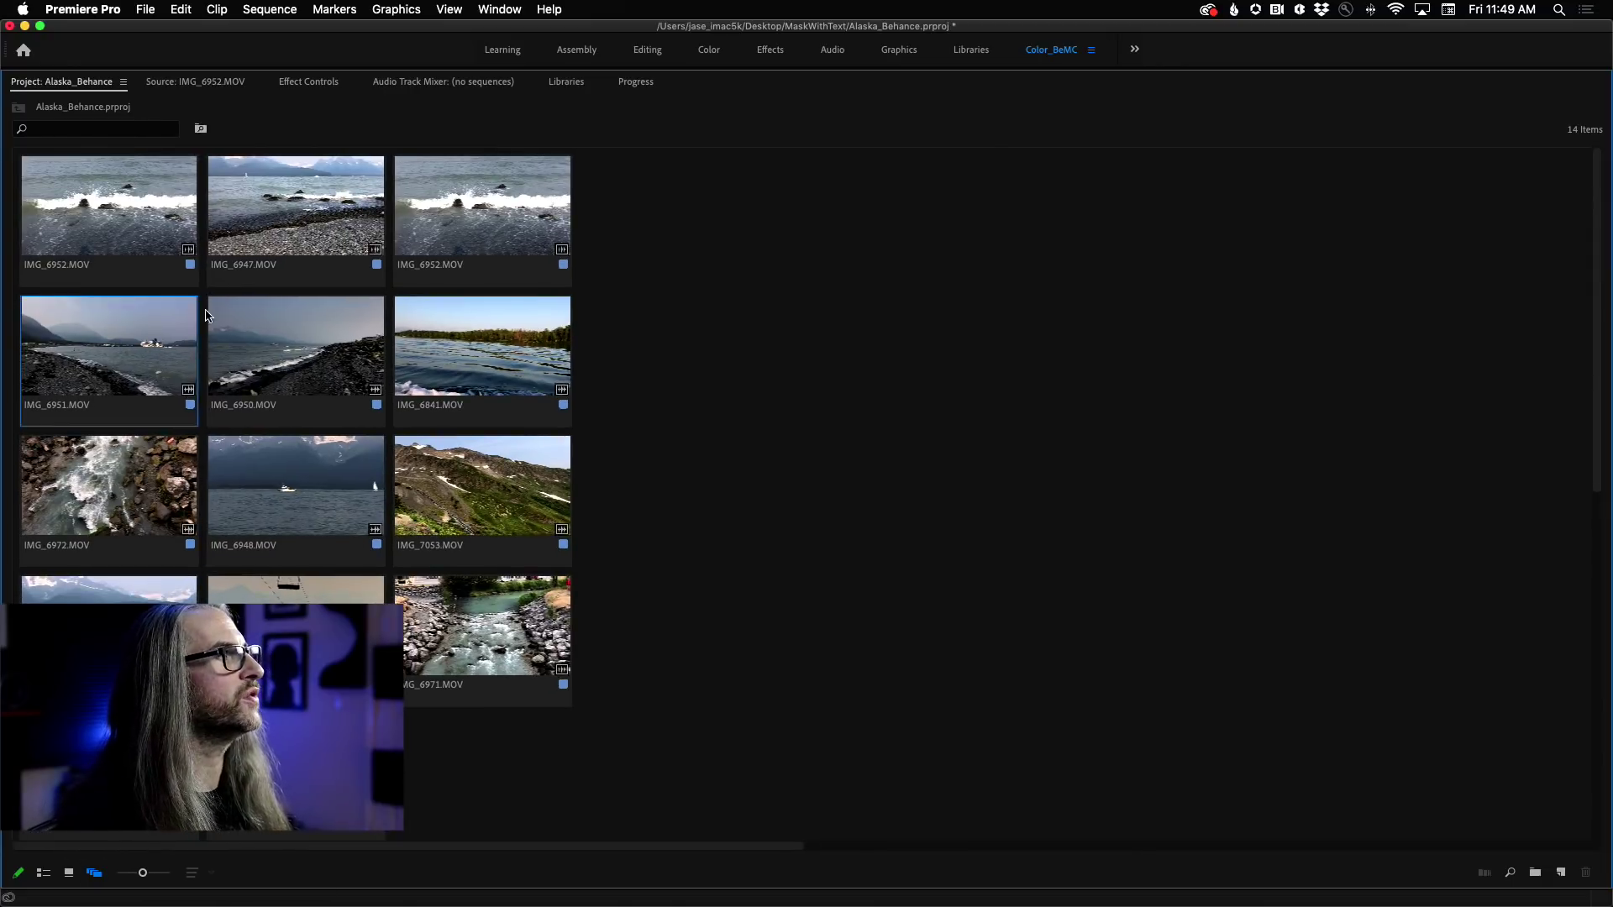
Group the two IMG_6952.MOV clips edge to edge around IMG_6947.MOV in the empty area of the Freeform view
left_click_drag(483, 219, 1355, 280)
left_click_drag(296, 210, 1116, 282)
left_click_drag(110, 244, 925, 319)
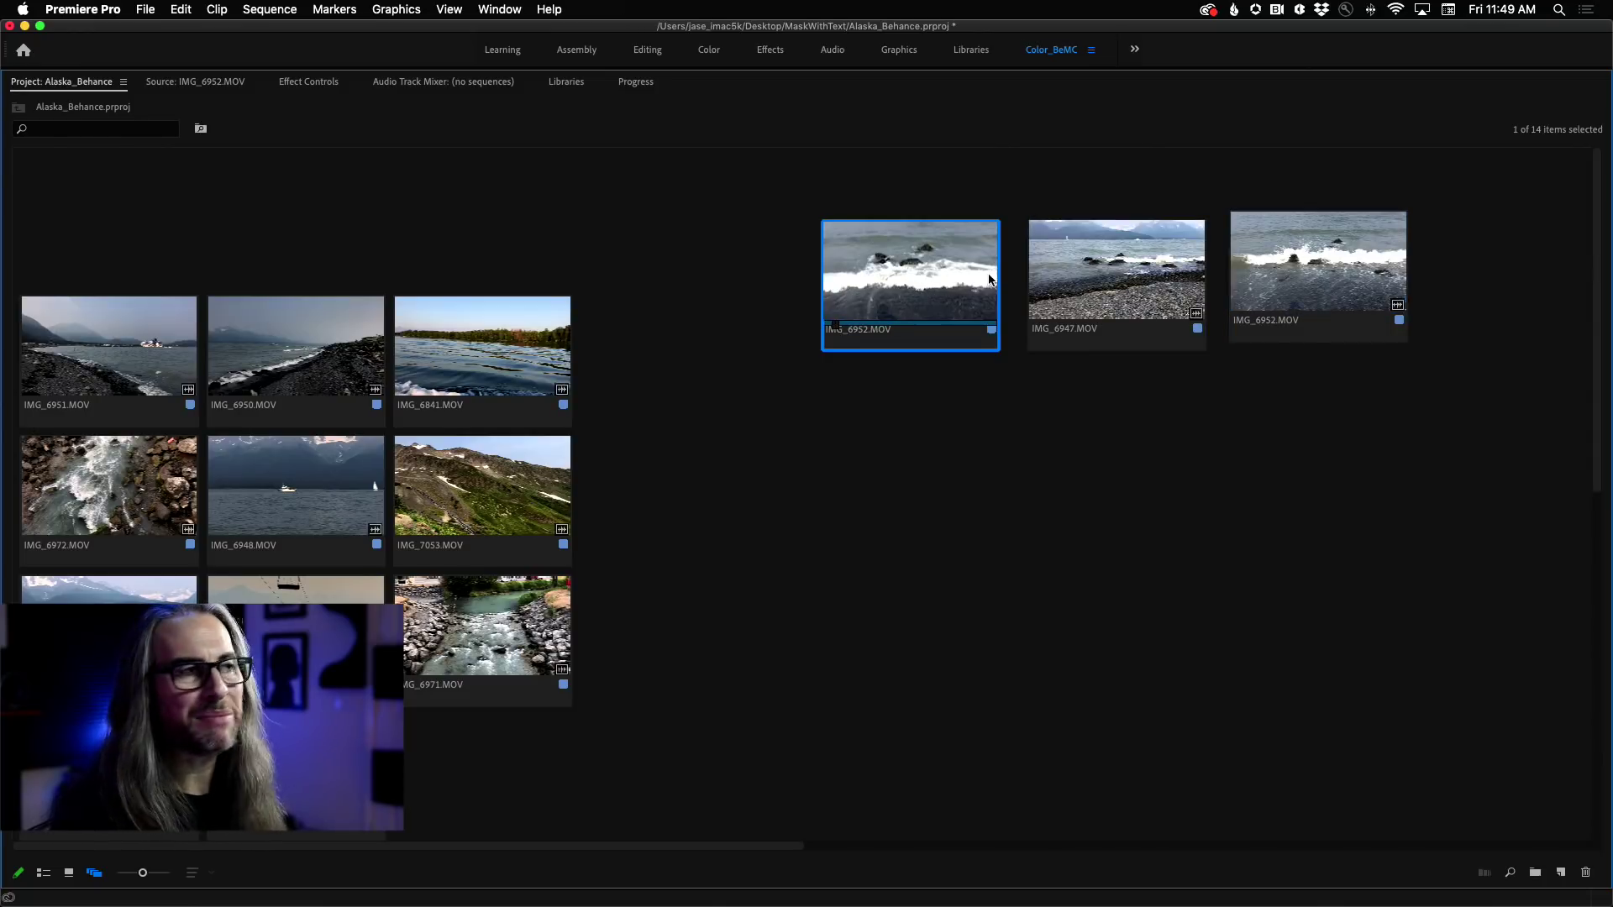
left_click_drag(1109, 291, 1084, 292)
left_click_drag(1310, 284, 1262, 285)
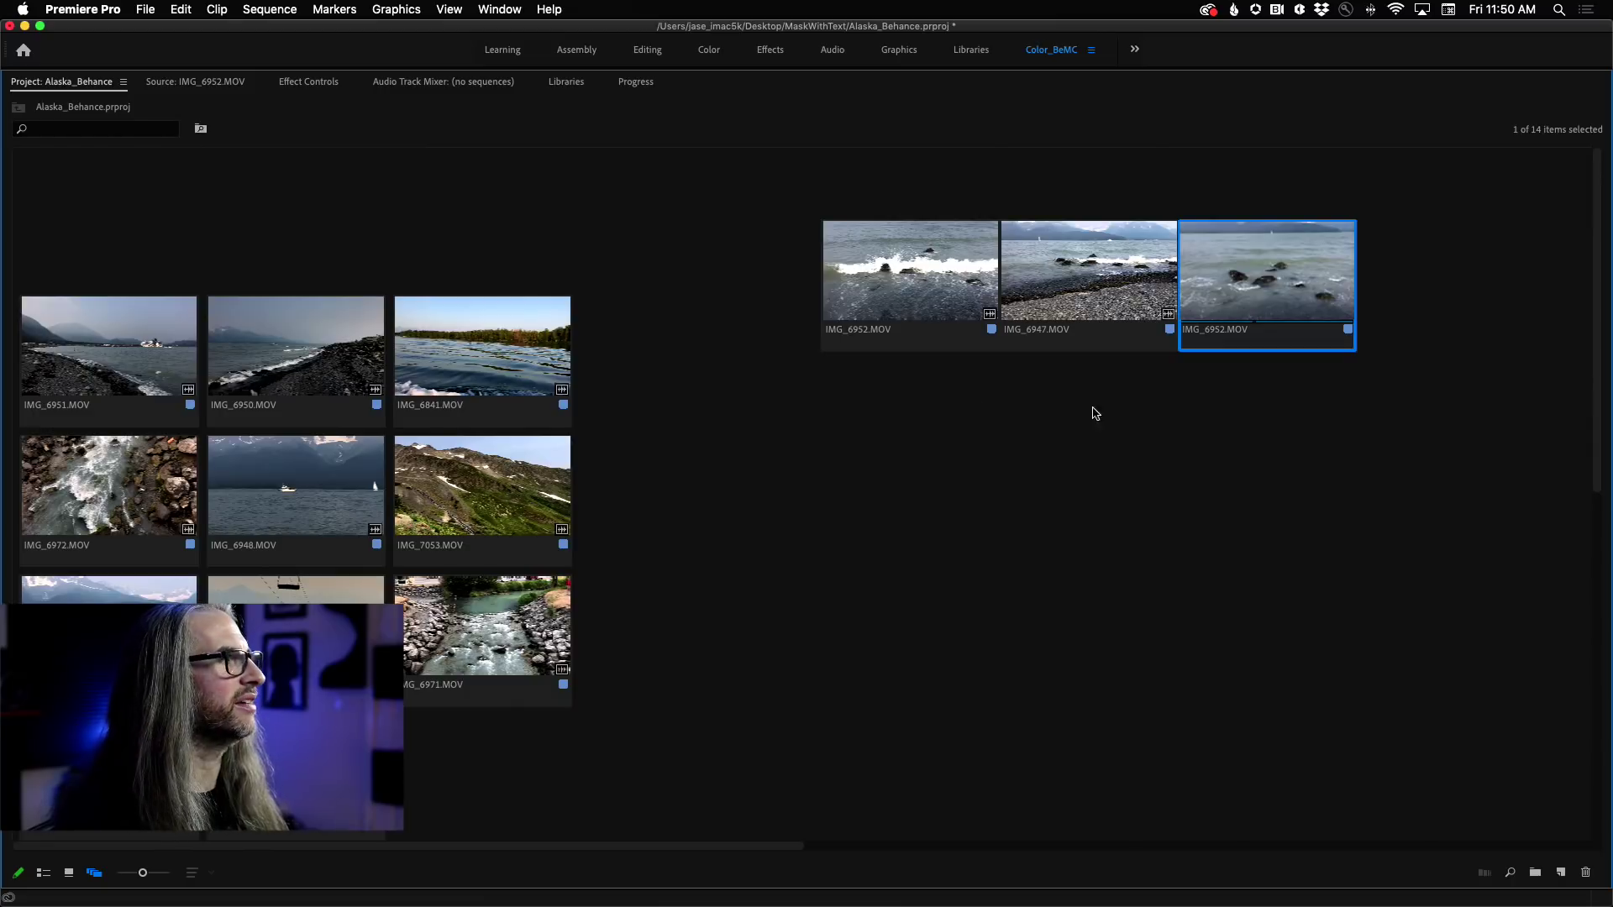
Place IMG_6951.MOV and IMG_6950.MOV side by side above the remaining clips, and set IMG_6841.MOV apart between the two groups
left_click_drag(83, 370, 83, 247)
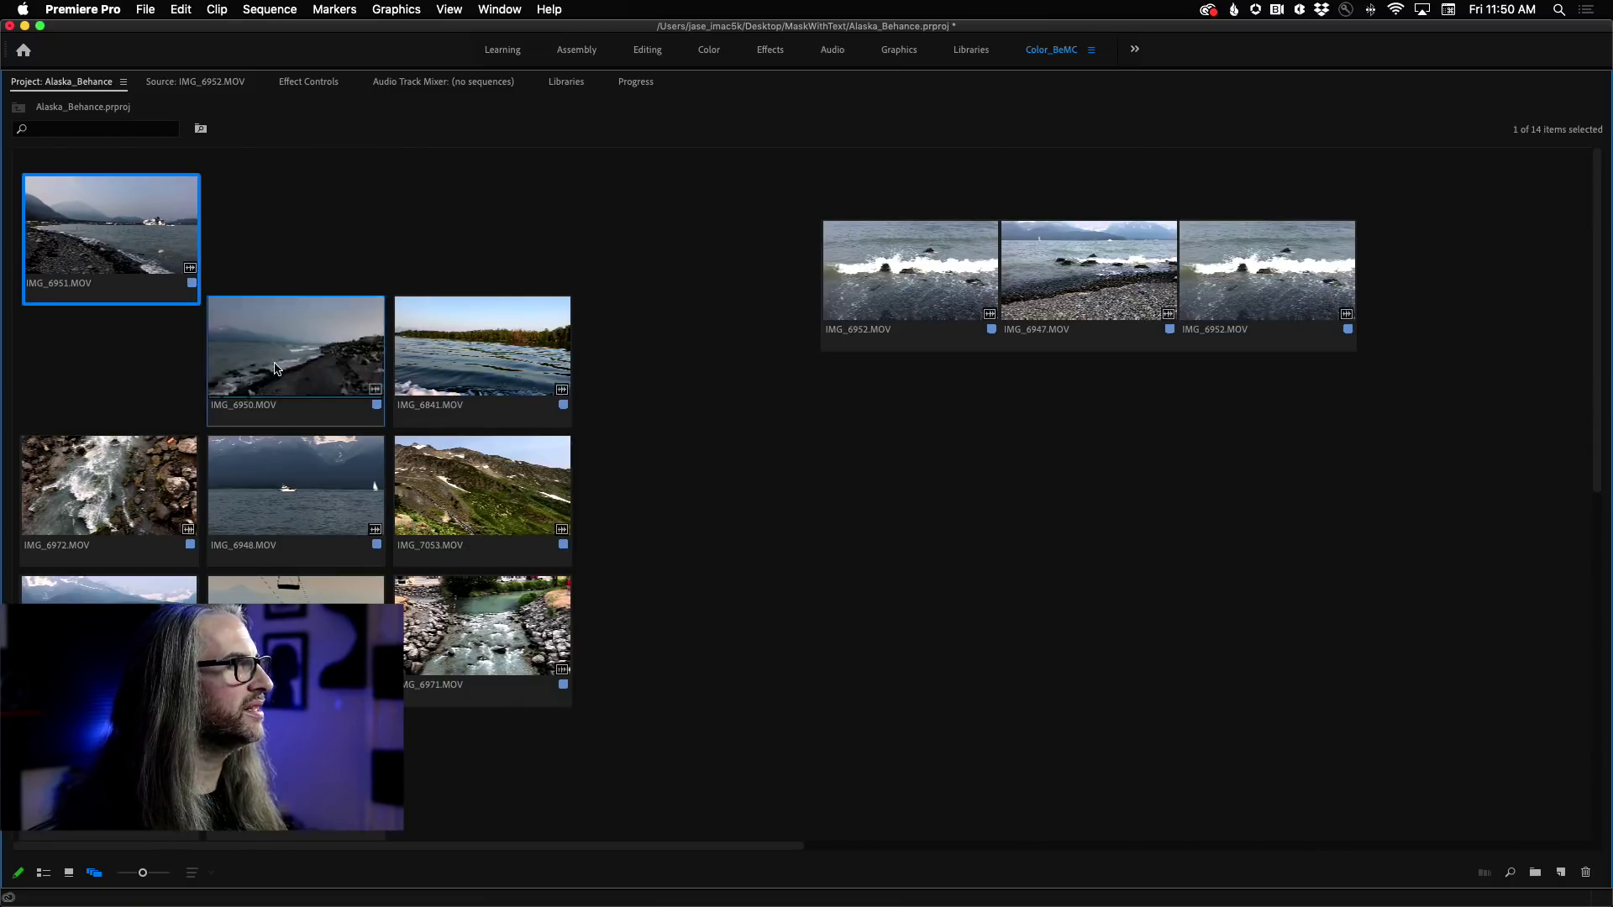
left_click_drag(313, 381, 312, 258)
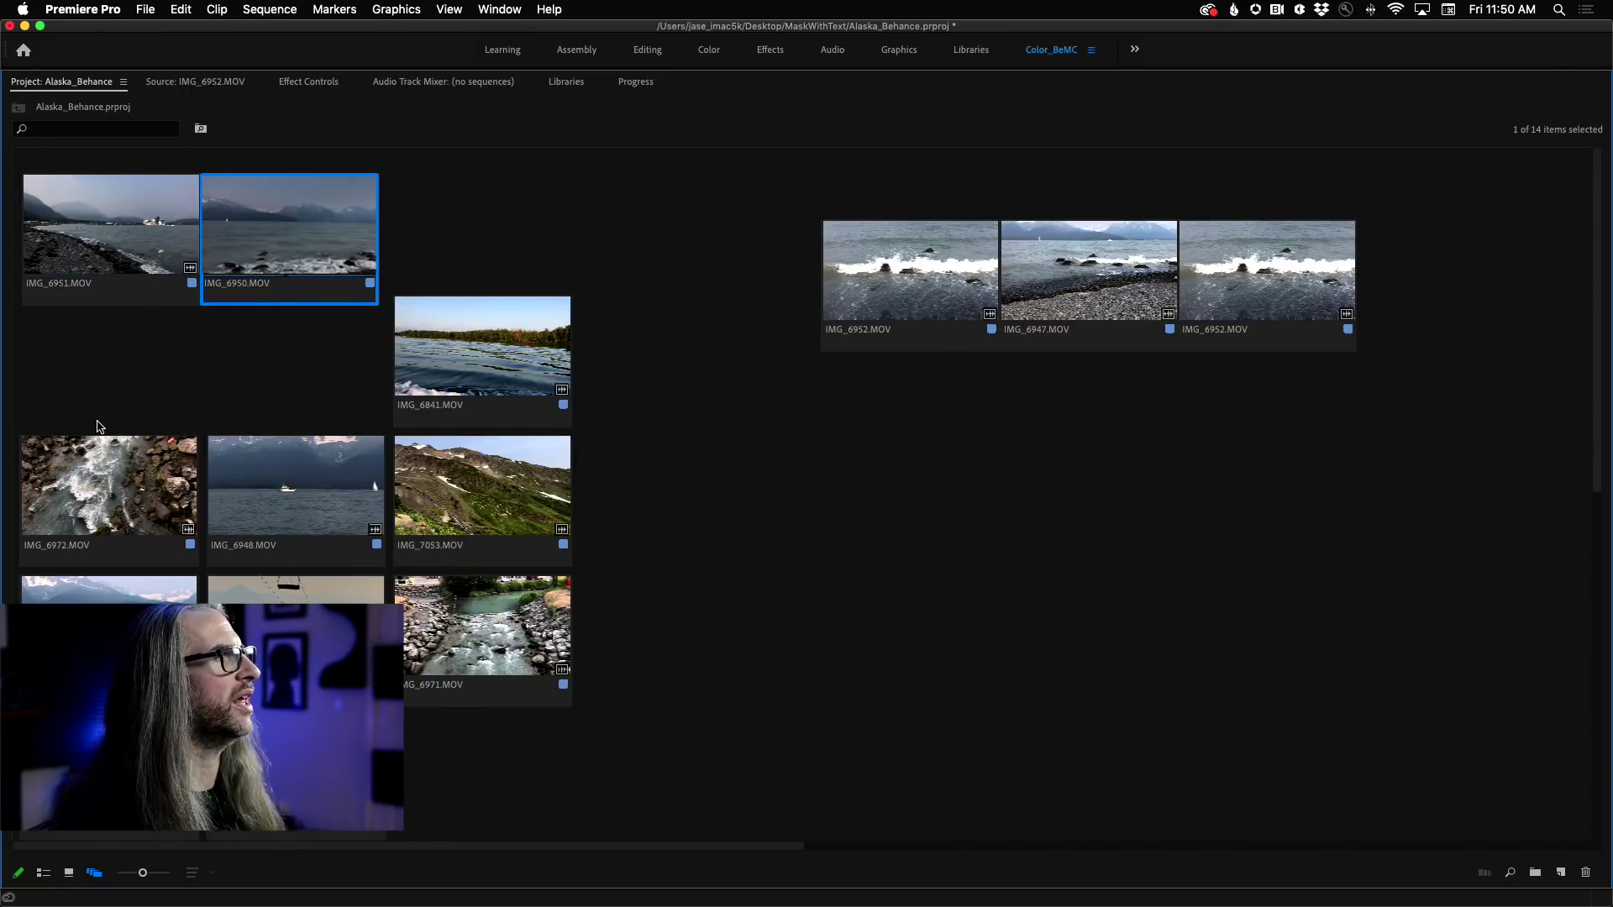
left_click_drag(468, 353, 552, 252)
scroll(552, 349, "down", 1)
scroll(570, 317, "up", 1)
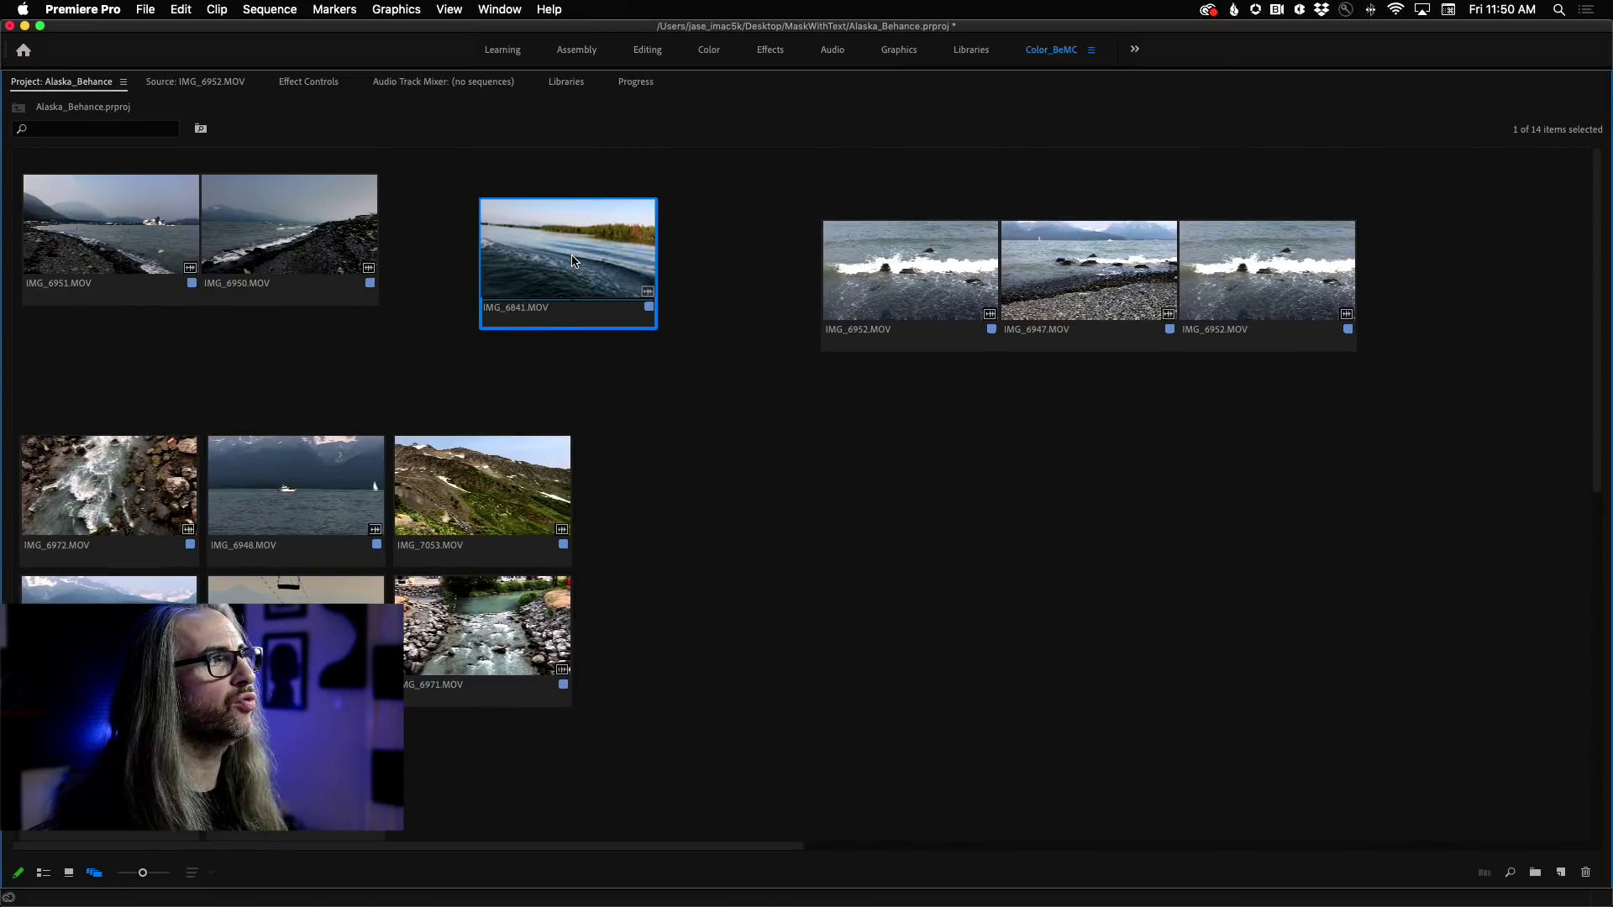
Set the clip size of IMG_6841.MOV to Large in the Freeform view
right_click(574, 261)
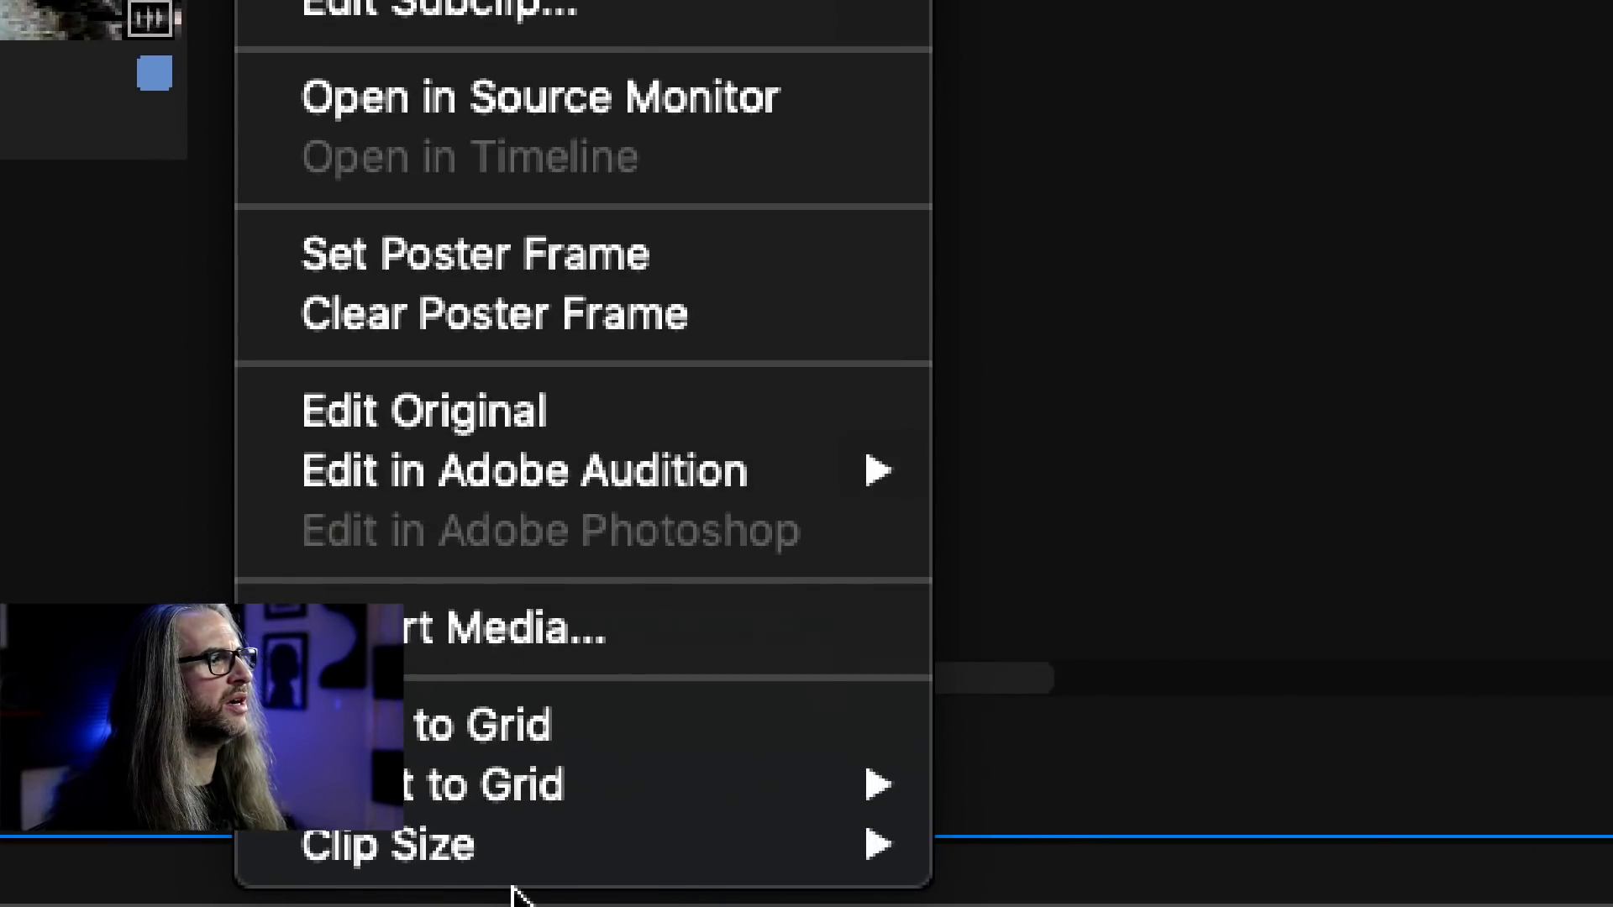
mouse_move(662, 891)
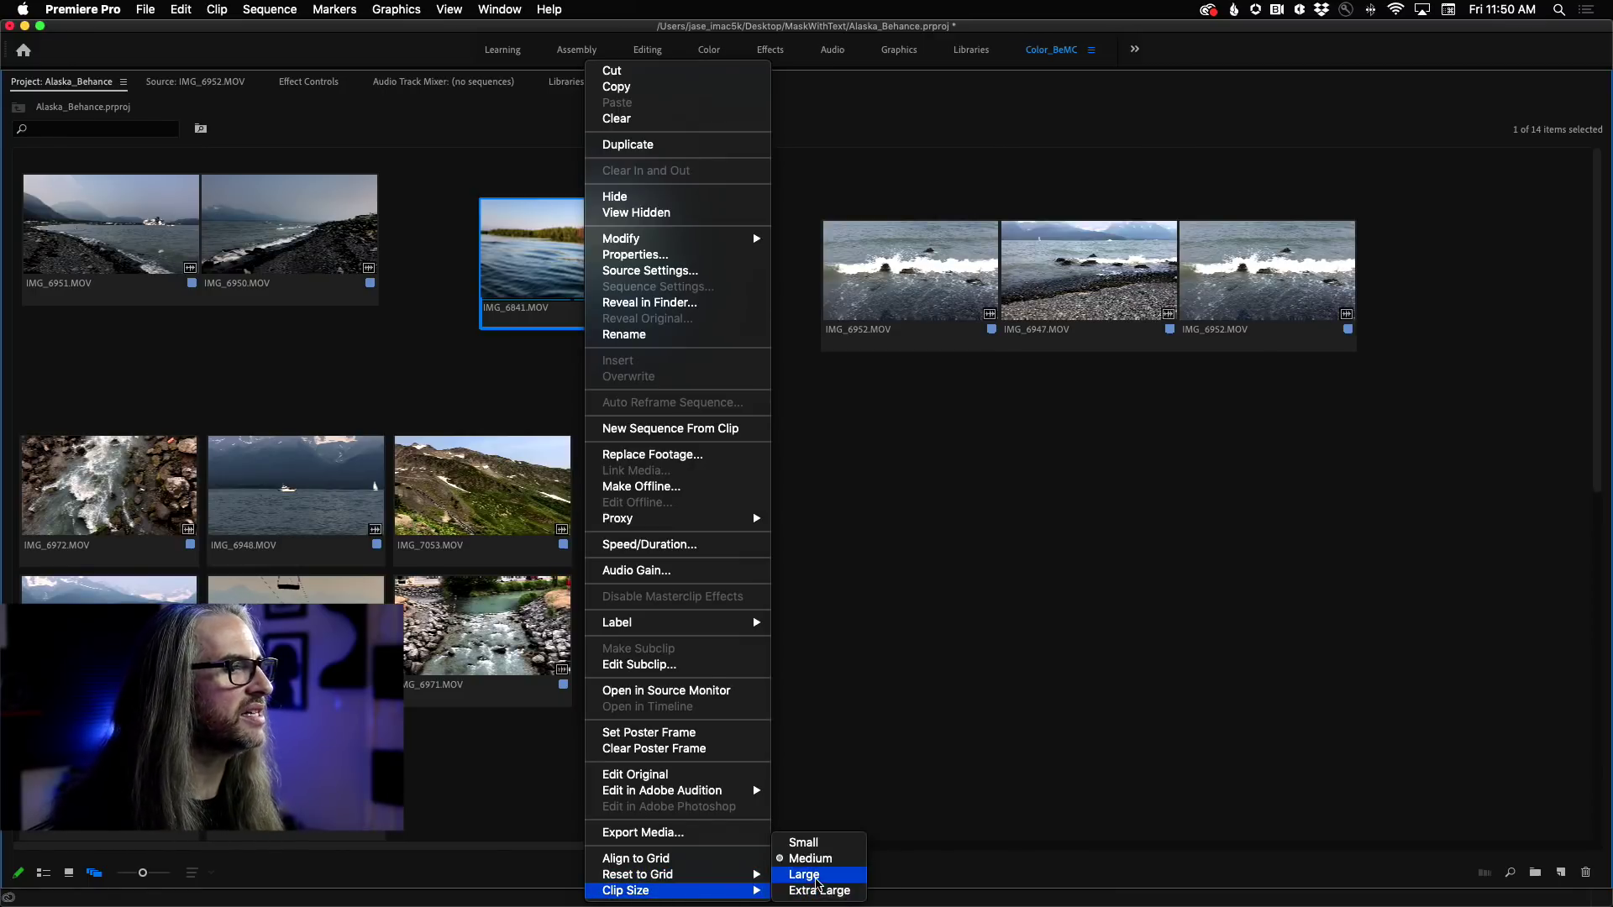
left_click(819, 876)
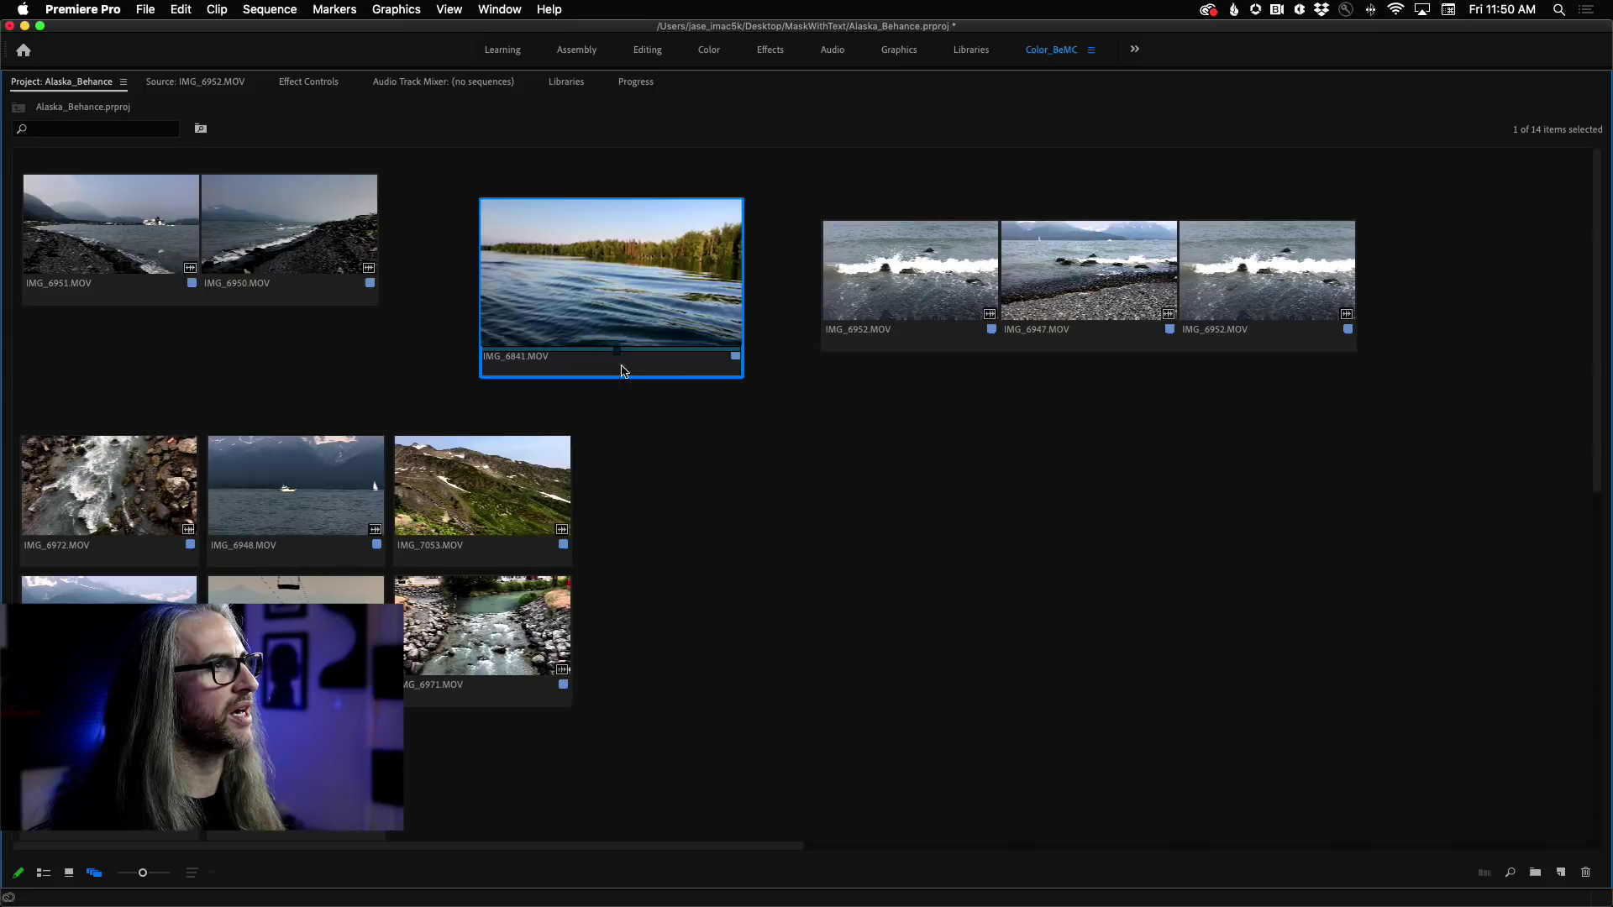
Set the grouped IMG_6947.MOV and both IMG_6952.MOV clips to the Extra Large clip size
left_click_drag(832, 187, 1223, 346)
scroll(927, 273, "down", 2)
right_click(927, 272)
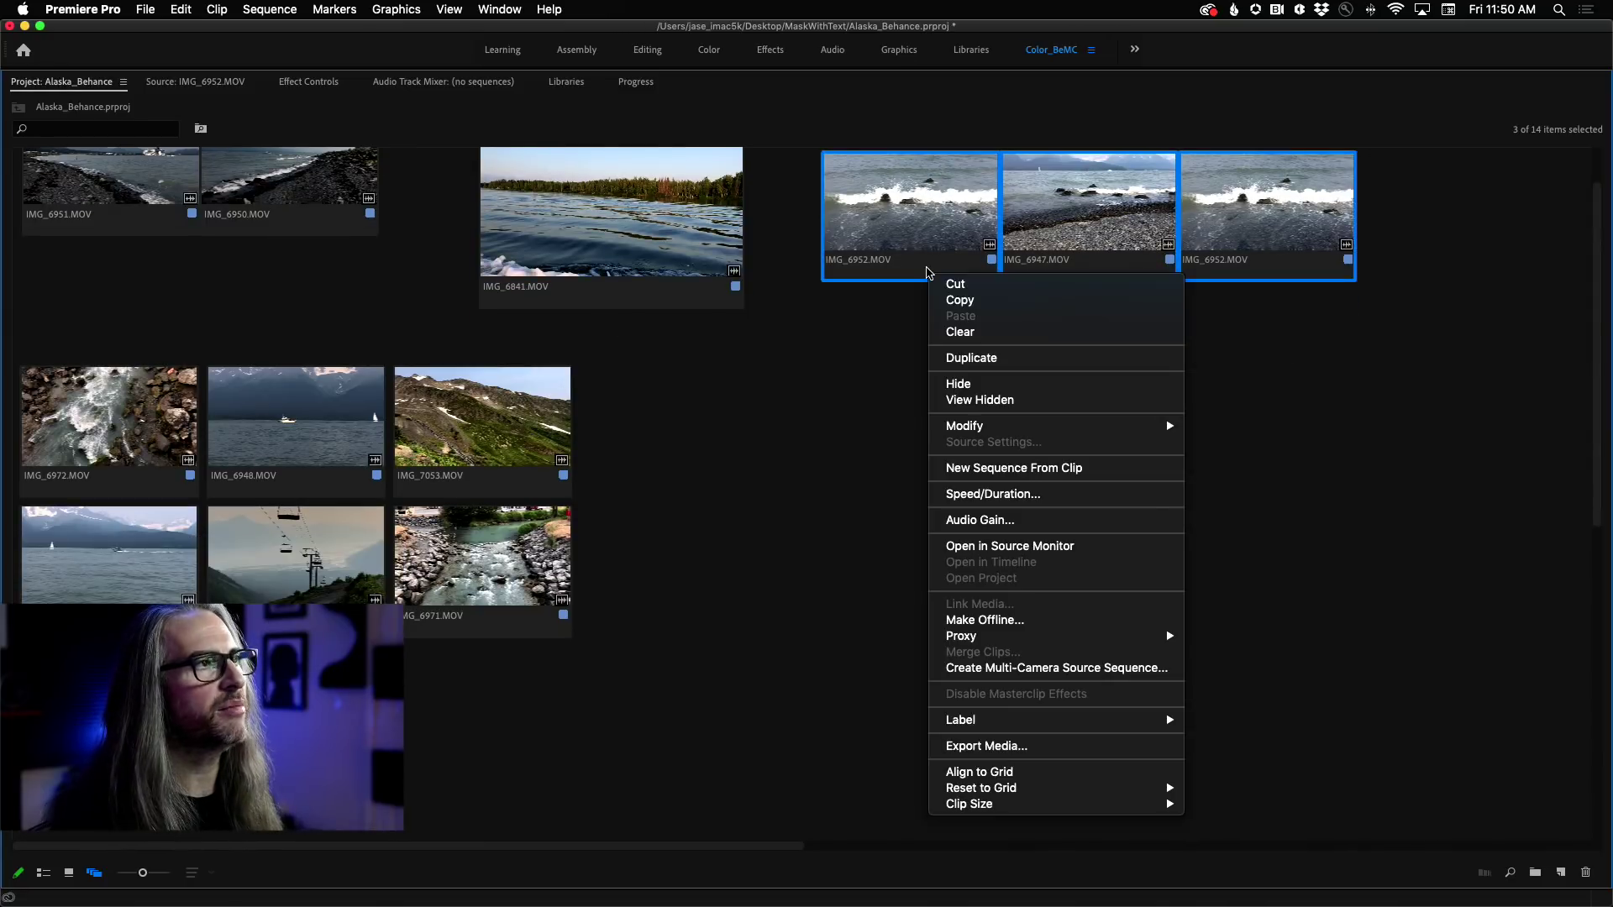
mouse_move(1044, 806)
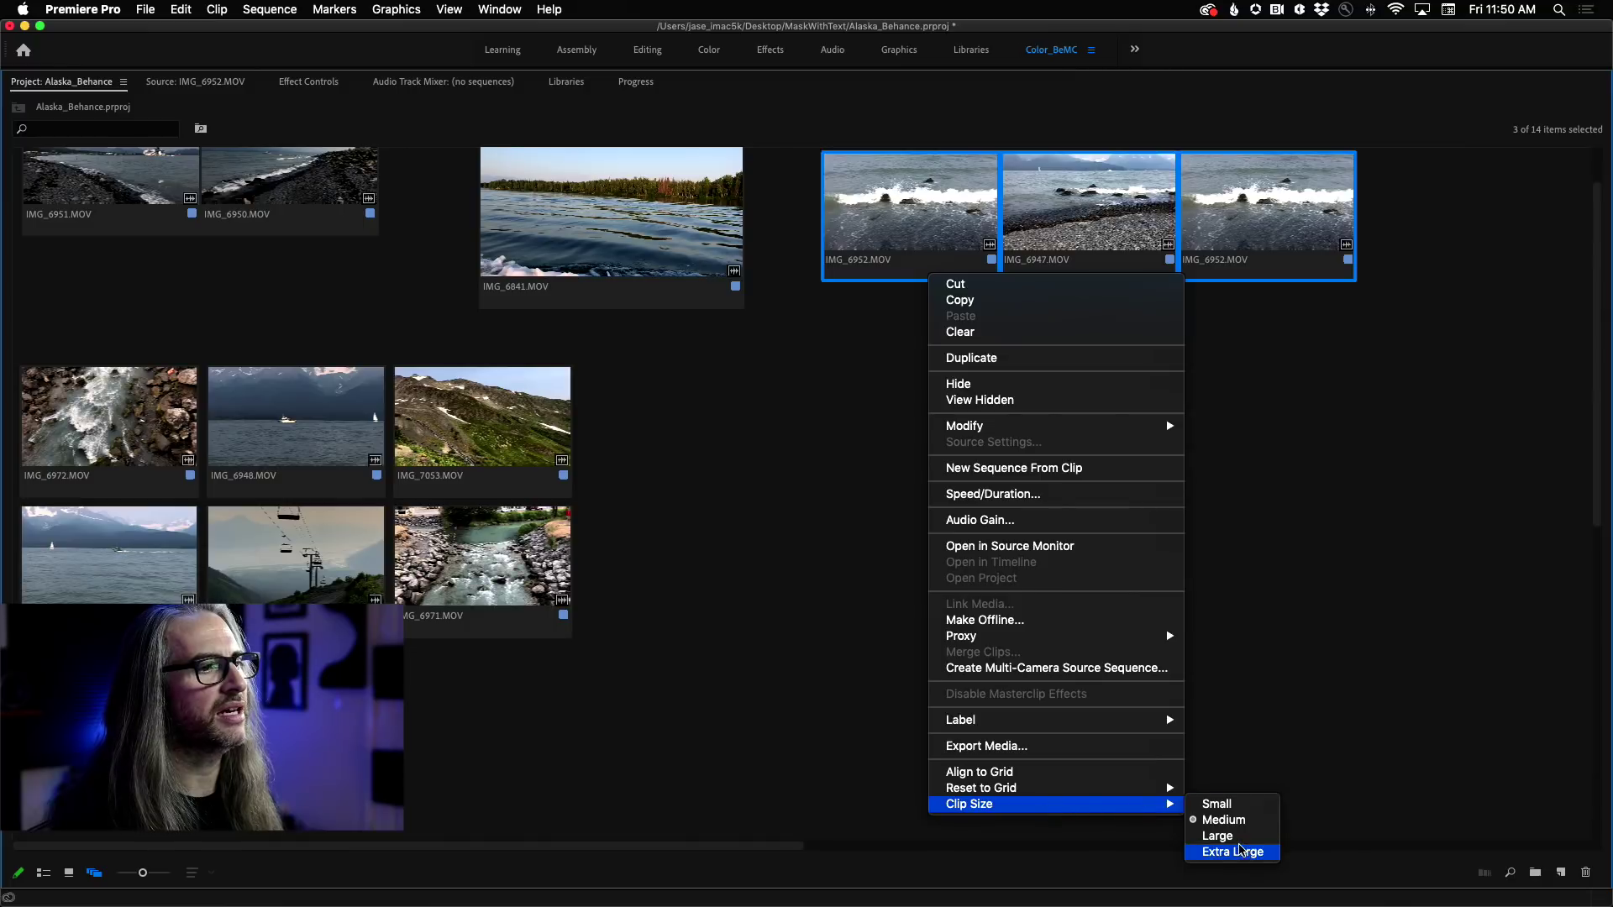
left_click(1239, 850)
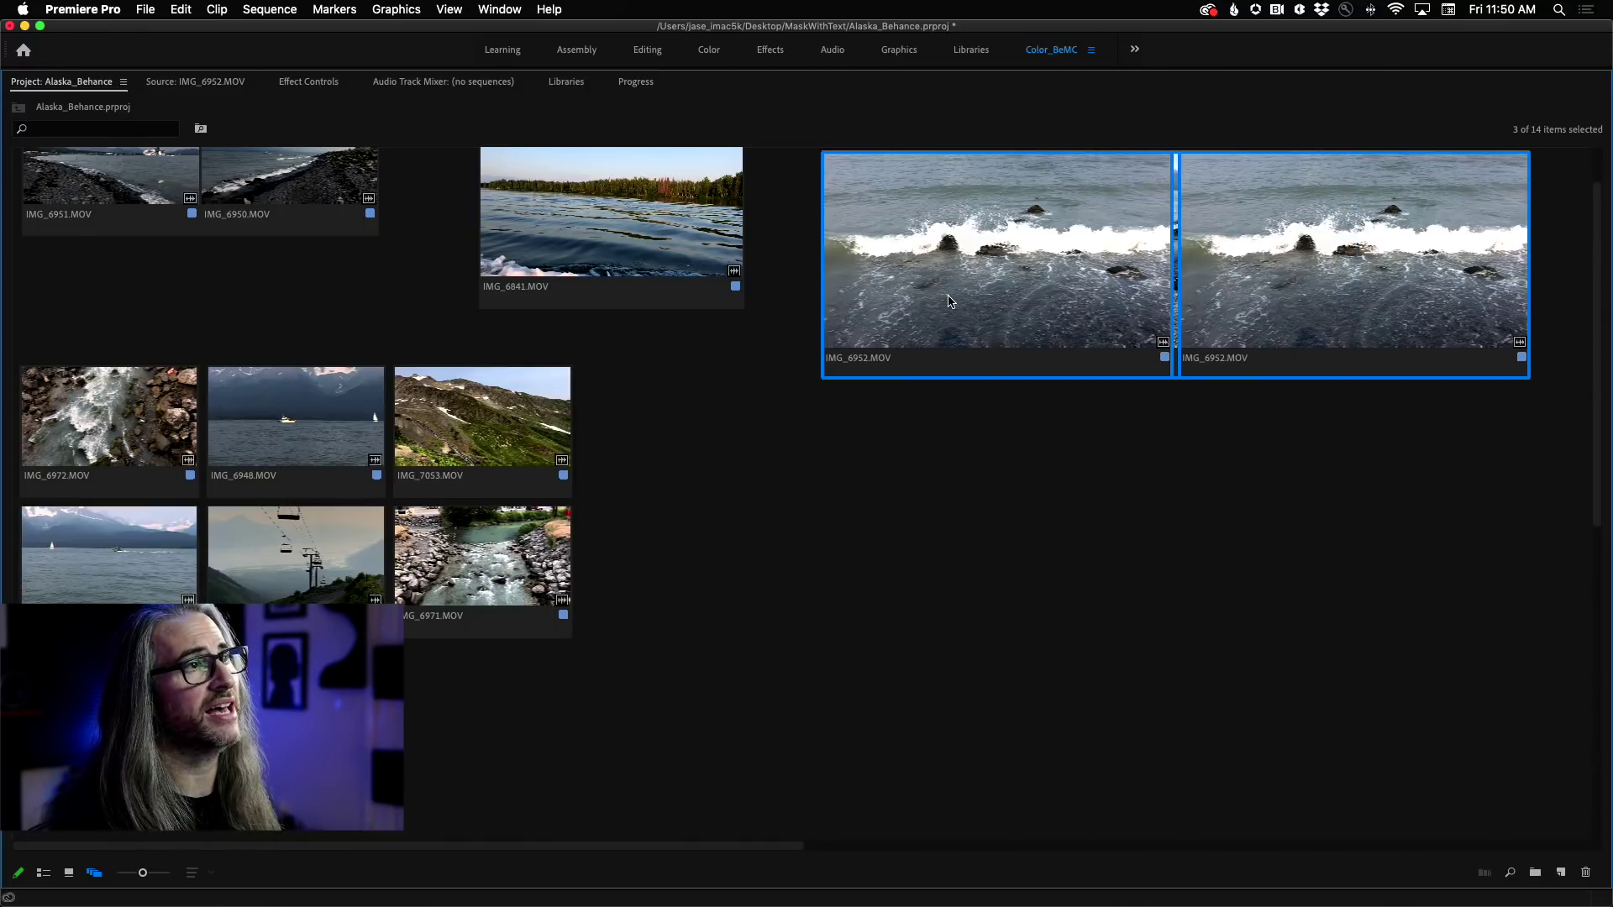
Spread the three extra-large clips into a descending diagonal, with IMG_6947.MOV between the two IMG_6952.MOV clips
left_click_drag(937, 305, 832, 472)
left_click(916, 417)
left_click(1186, 391)
left_click_drag(1185, 391, 1217, 504)
left_click_drag(1327, 301, 1434, 556)
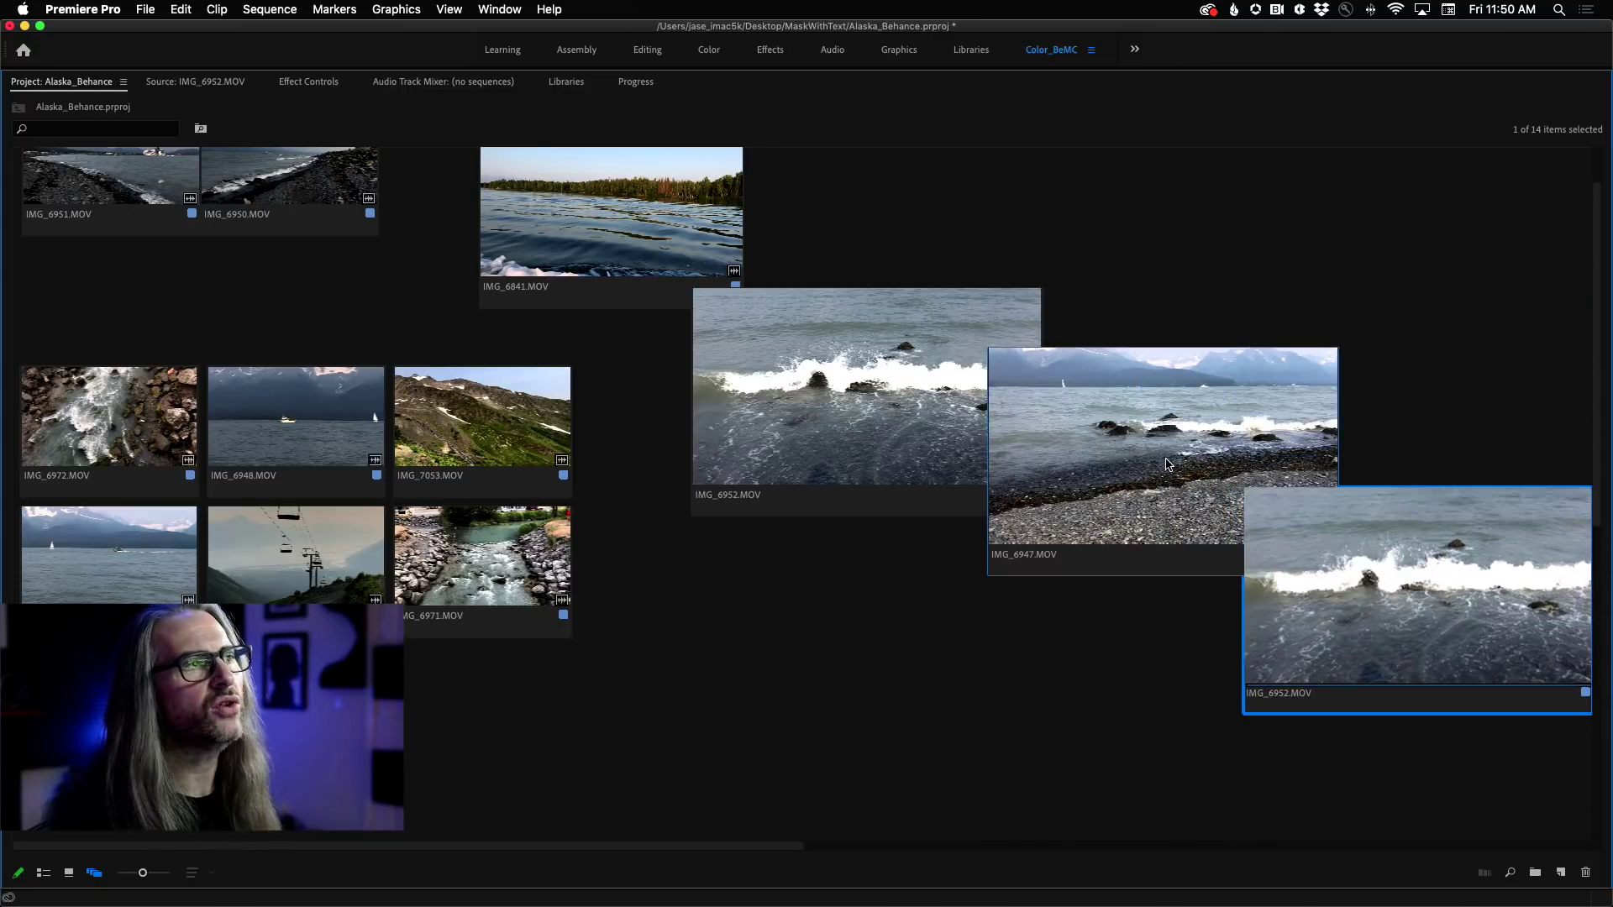
left_click_drag(1193, 496, 1178, 515)
left_click(840, 430)
left_click(866, 649)
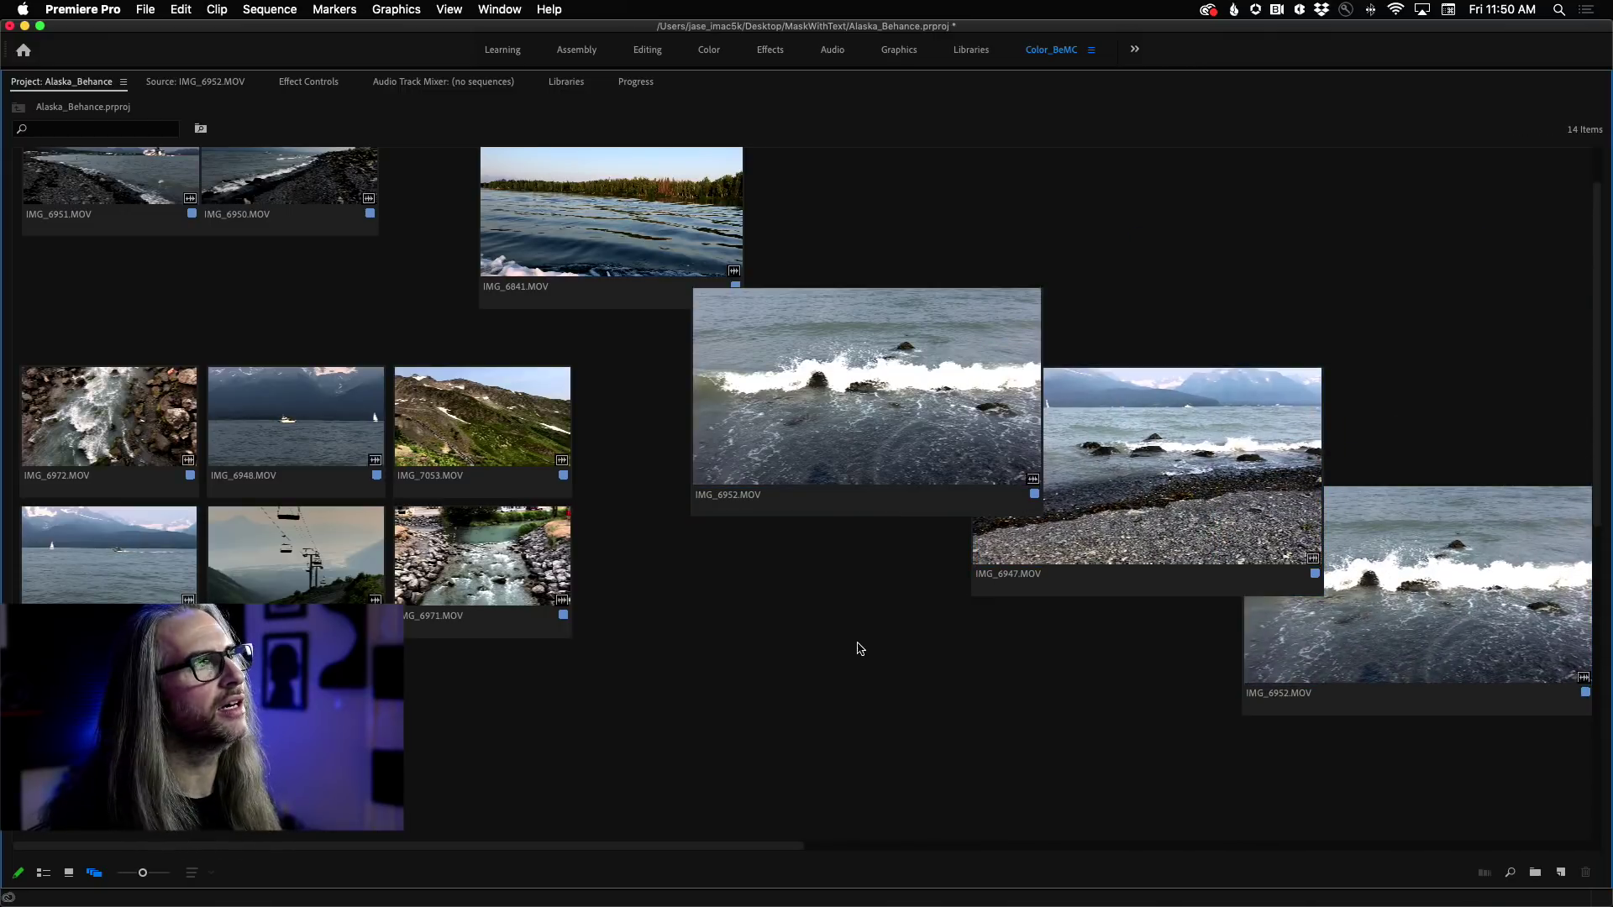
Line up IMG_7053.MOV, IMG_7054.MOV and IMG_6972.MOV above the large clips, and spread out IMG_6971.MOV, IMG_6963.MOV and IMG_6949.MOV
scroll(573, 303, "up", 2)
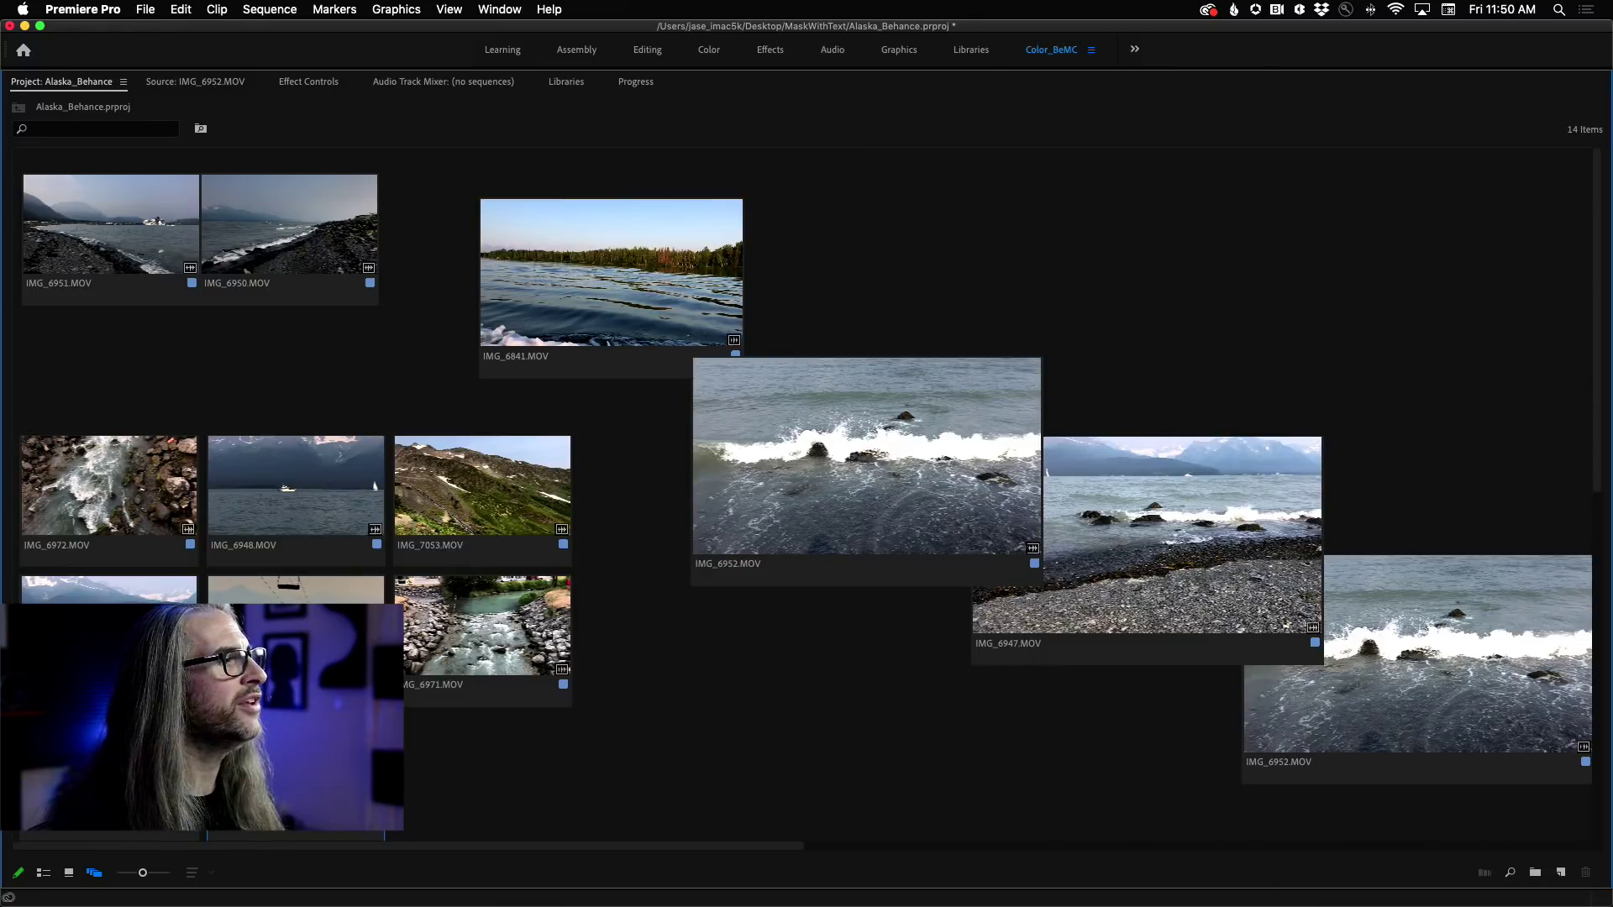
left_click_drag(483, 488, 855, 346)
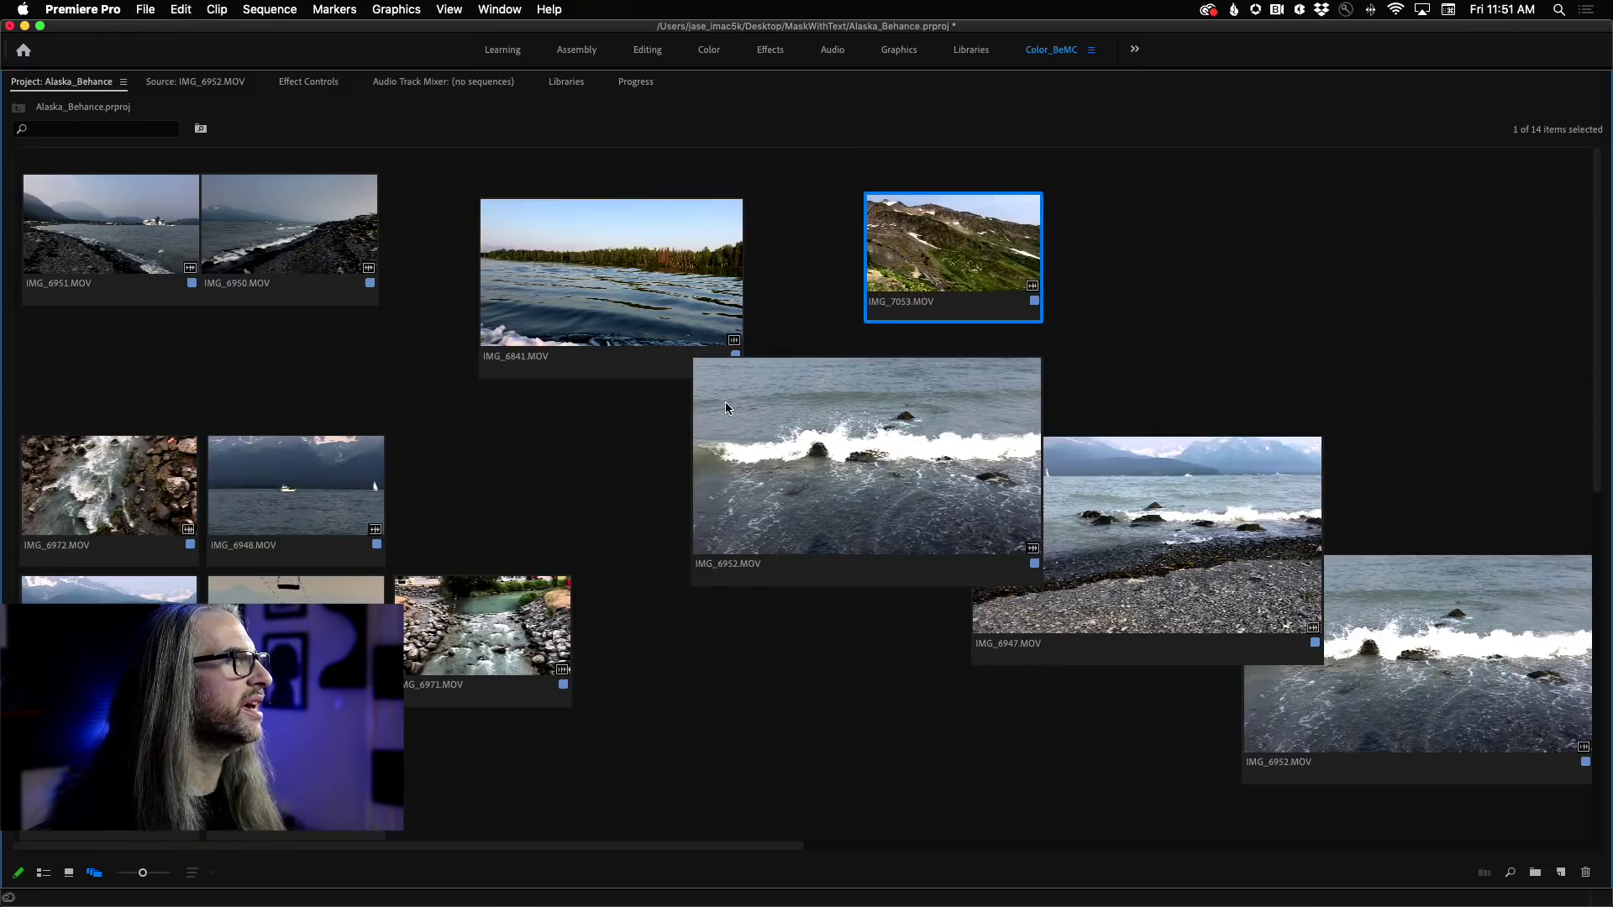
left_click_drag(297, 636, 1146, 253)
left_click_drag(483, 626, 673, 736)
left_click_drag(269, 654, 625, 511)
left_click_drag(96, 493, 1320, 243)
left_click_drag(252, 647, 351, 650)
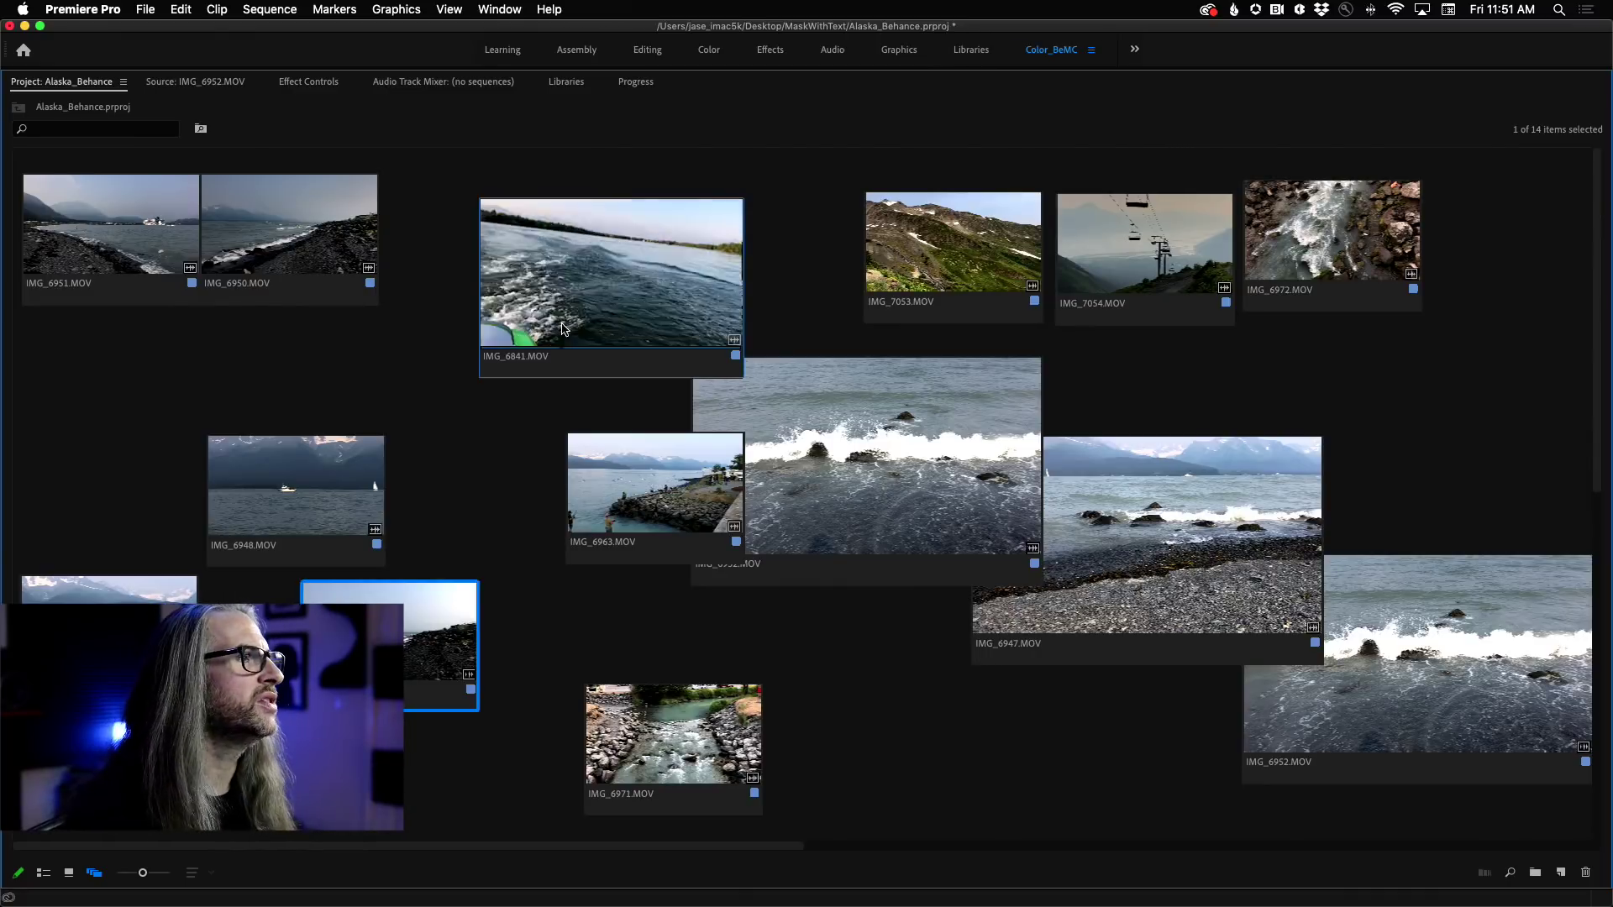
Play and stop IMG_6841.MOV inside its thumbnail, and skim through IMG_7053.MOV
left_click(595, 304)
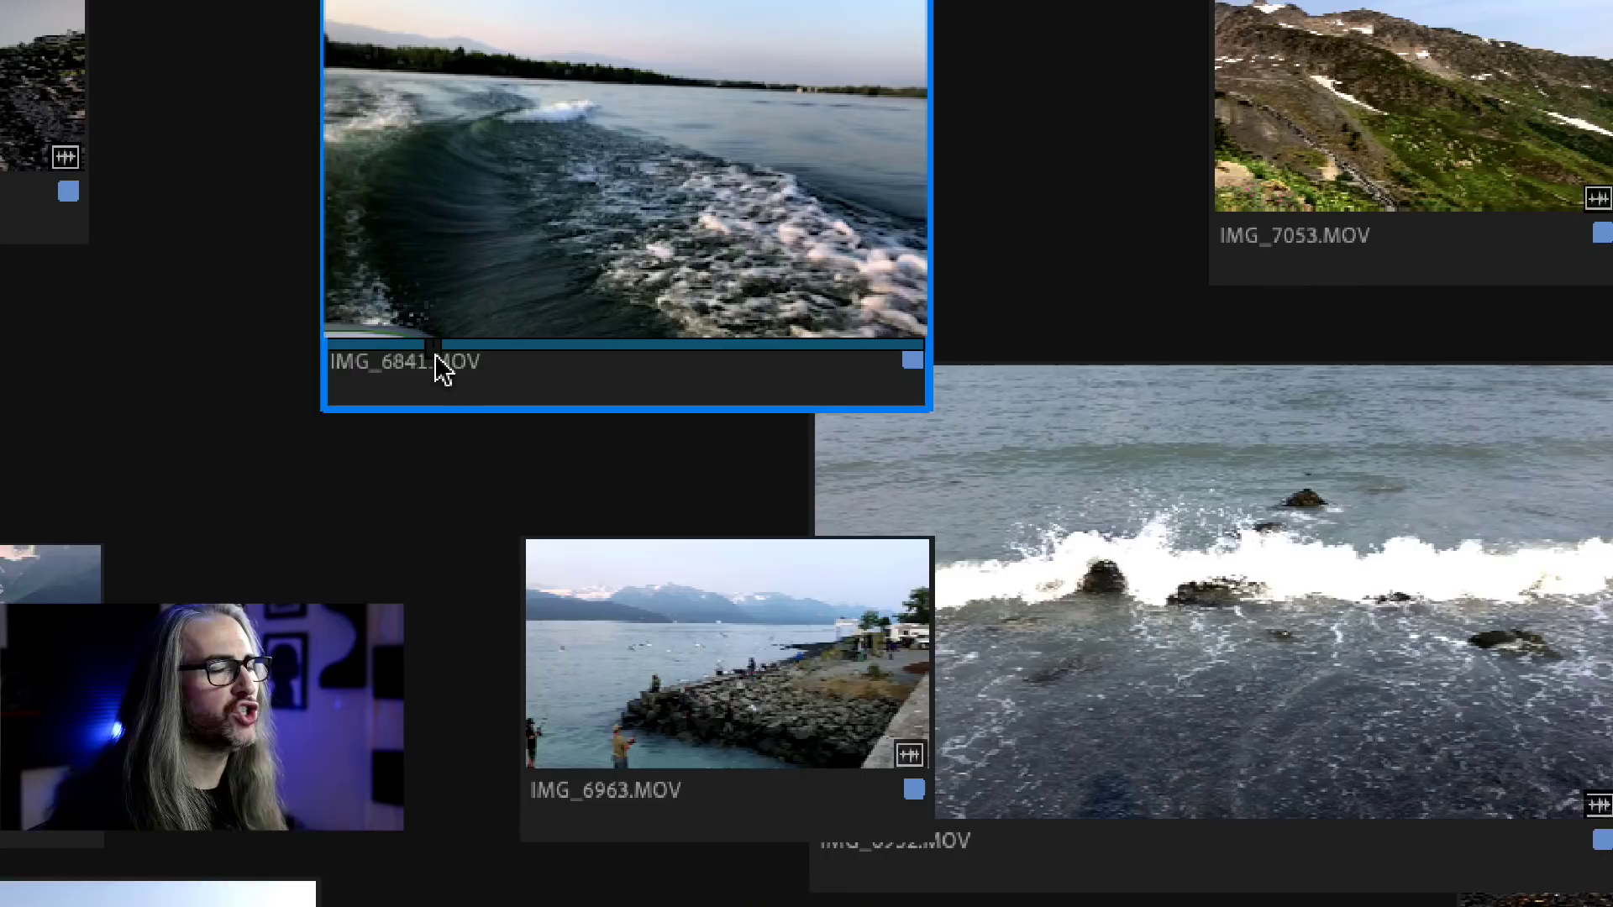
key("space")
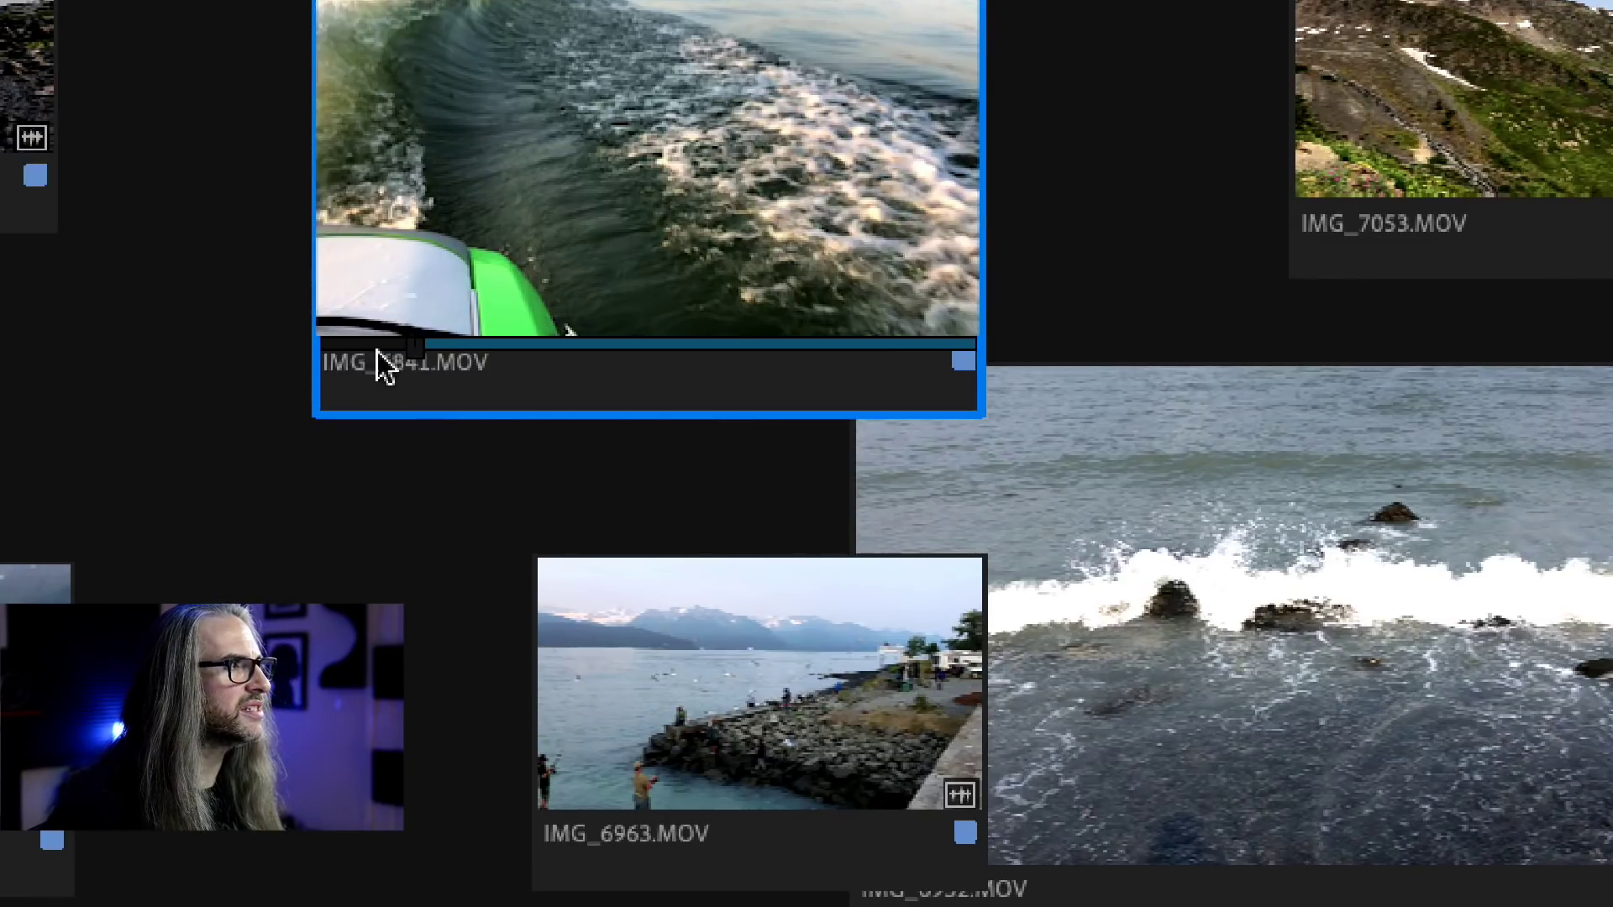
key("space")
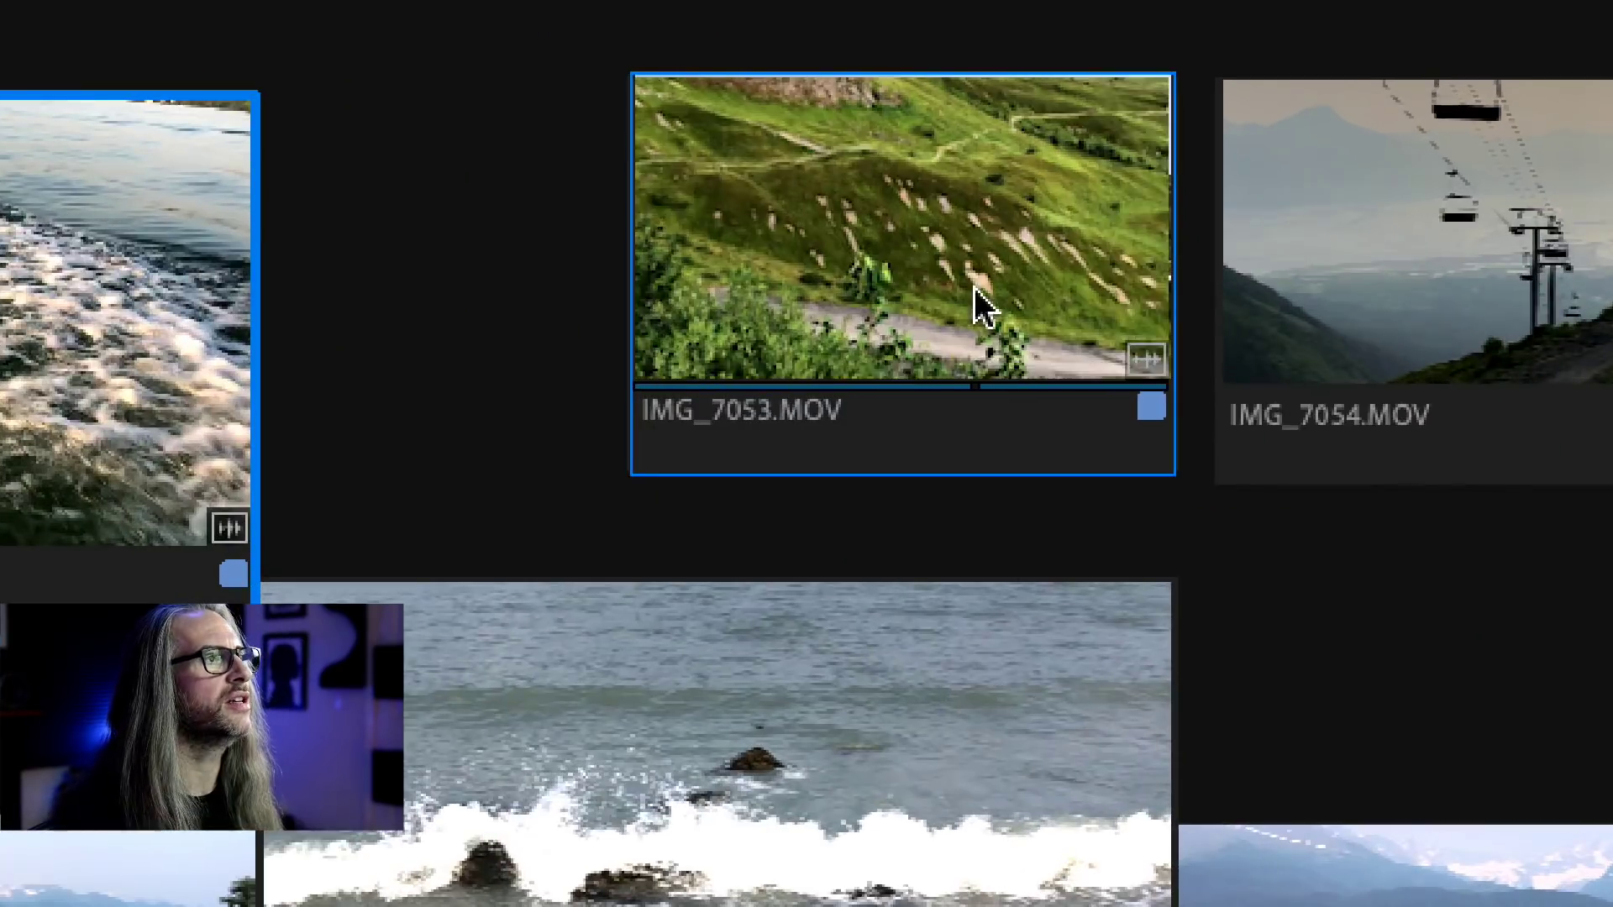
left_click(857, 340)
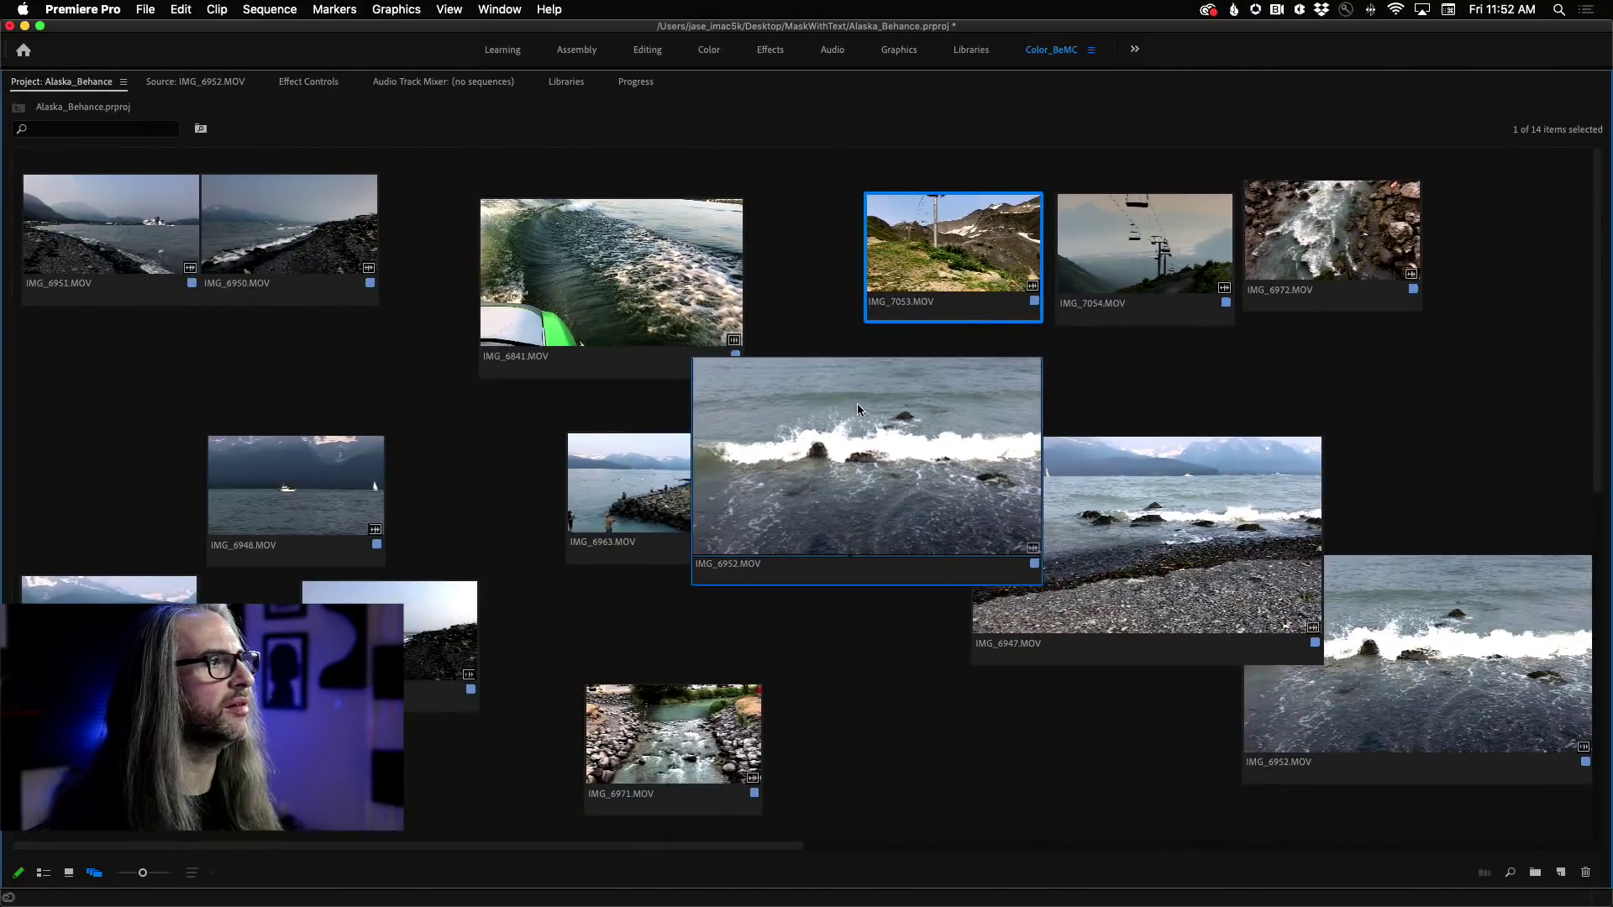
Separate IMG_6963.MOV from the upper IMG_6952.MOV, and stack IMG_6947.MOV above the other IMG_6952.MOV at the far side
left_click_drag(643, 509, 521, 491)
left_click(860, 494)
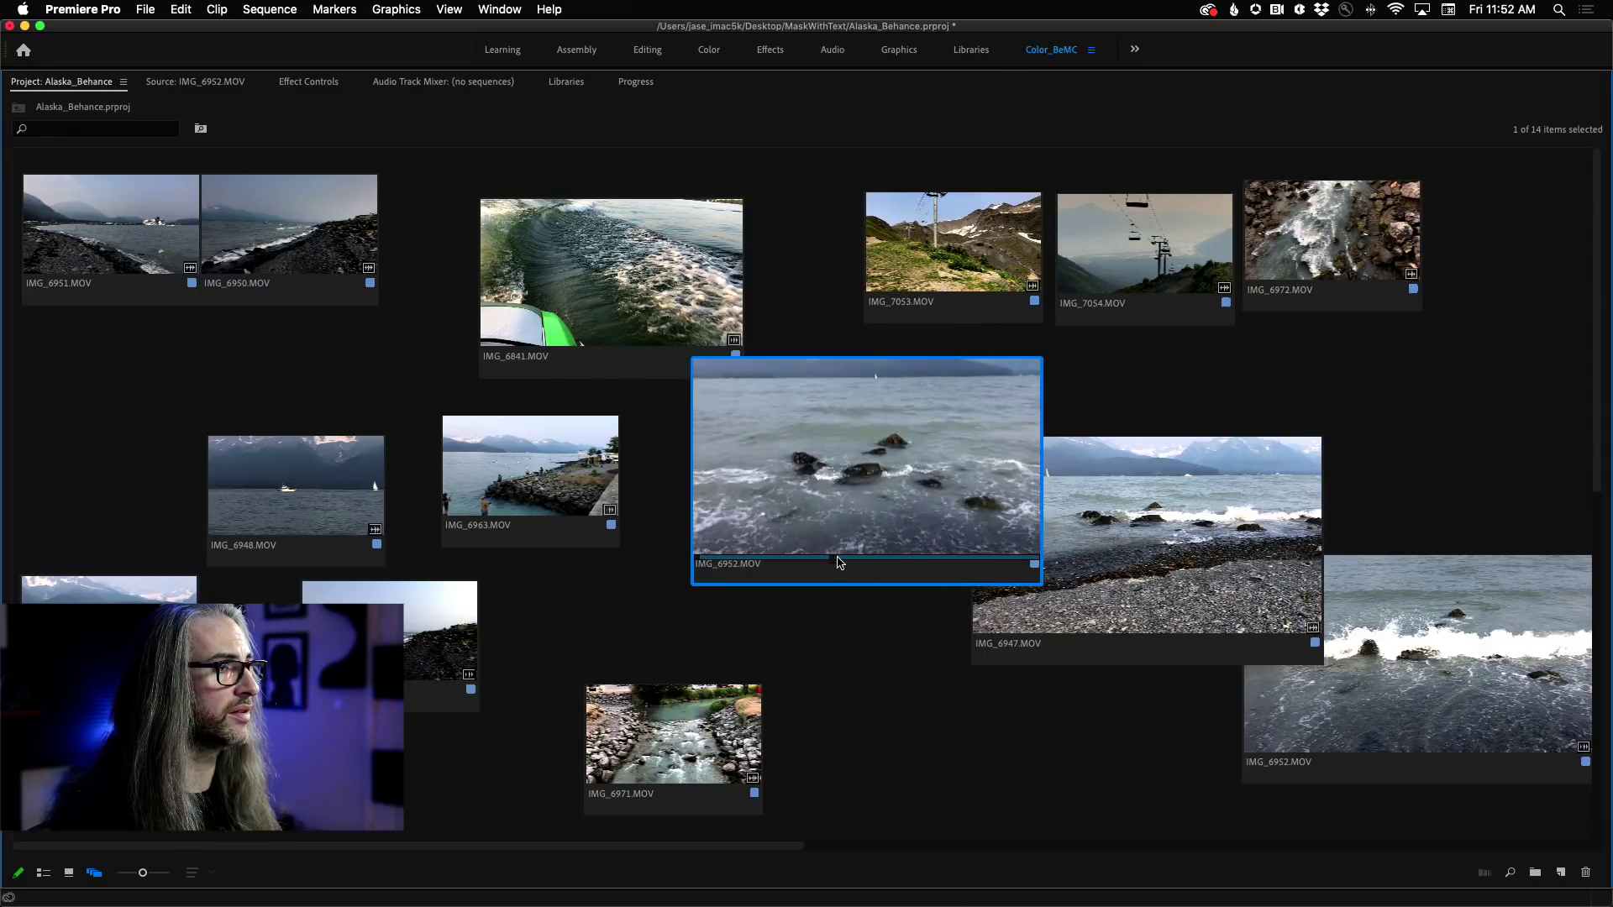
left_click(1157, 559)
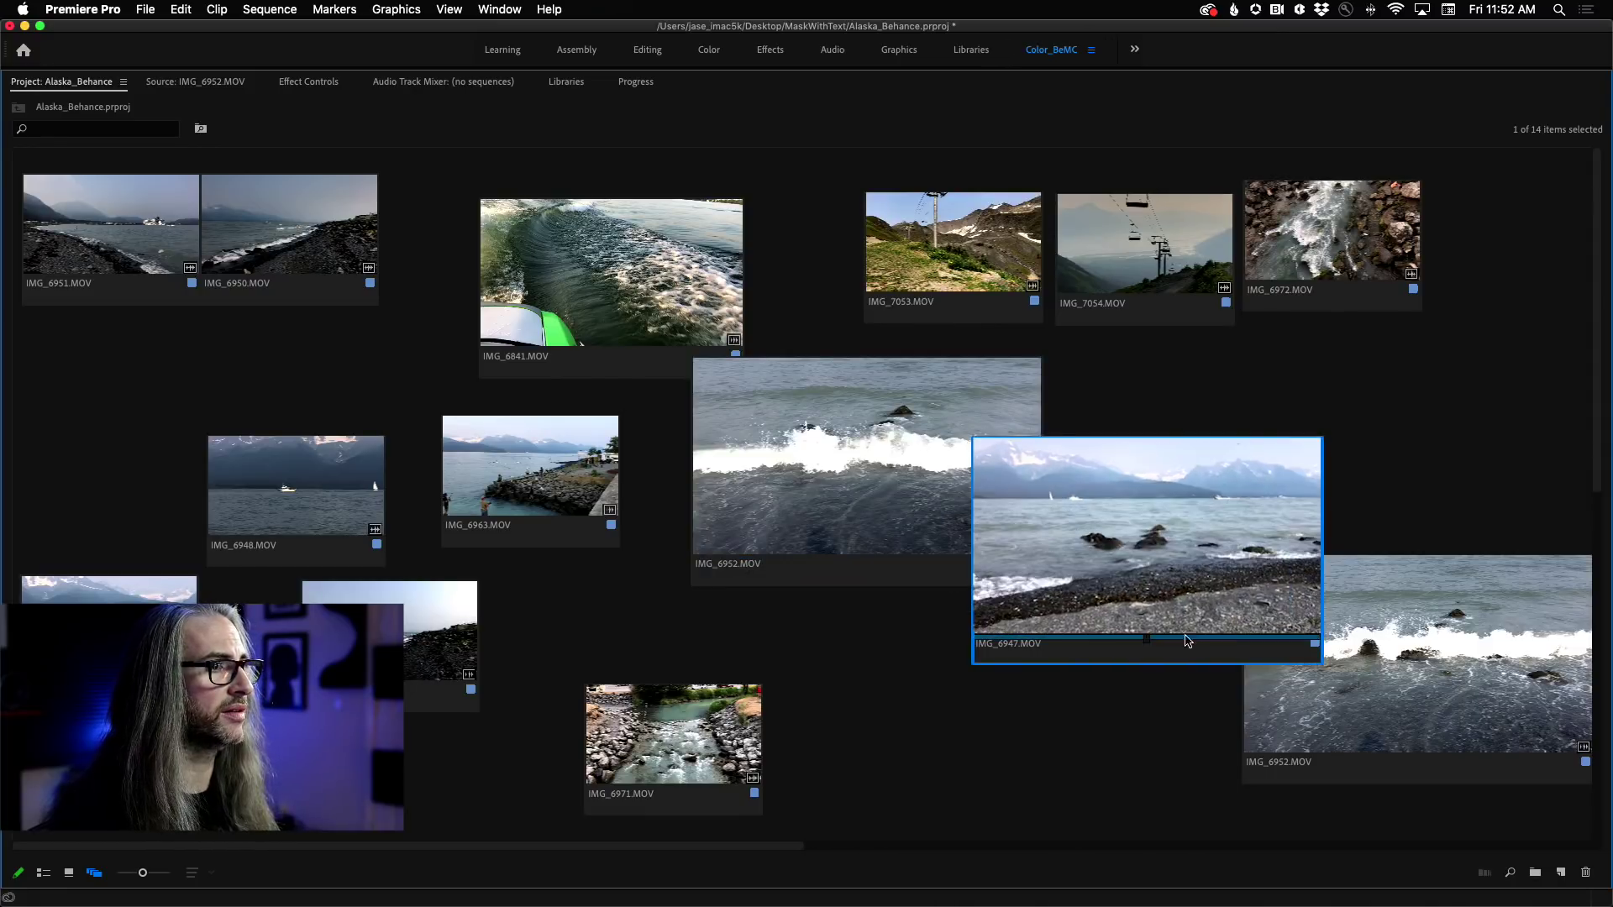
left_click_drag(1238, 534, 1609, 426)
left_click_drag(1478, 664, 1590, 659)
Cascade IMG_6949.MOV, IMG_6971.MOV and IMG_6963.MOV diagonally from the lower corner of the large IMG_6952.MOV
left_click_drag(360, 654, 1029, 590)
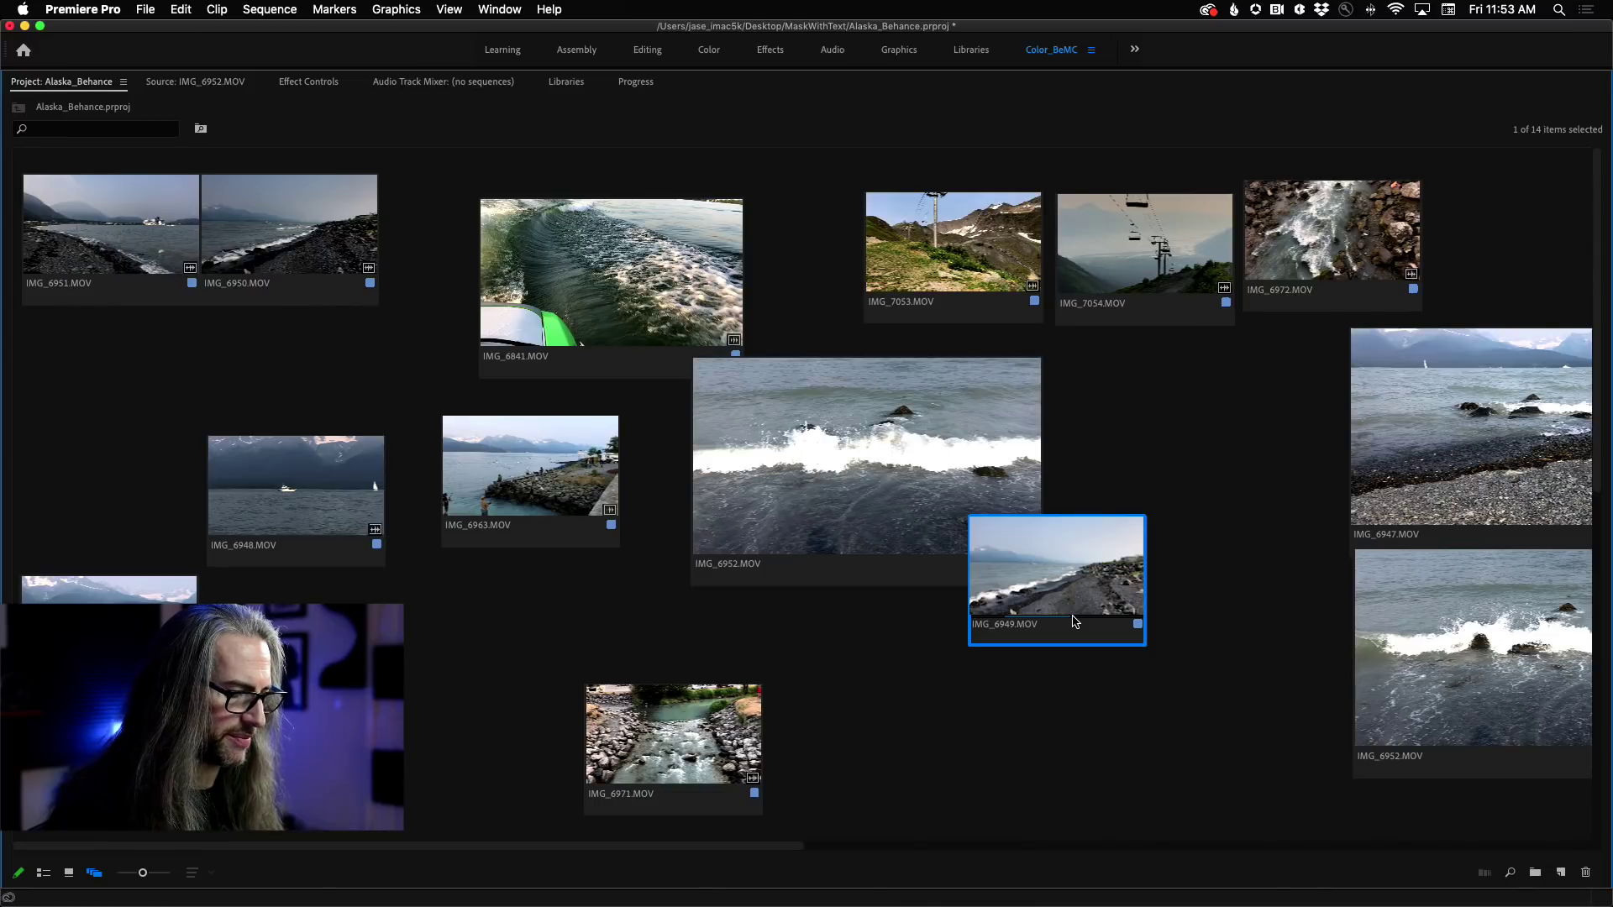
left_click_drag(654, 754, 1121, 648)
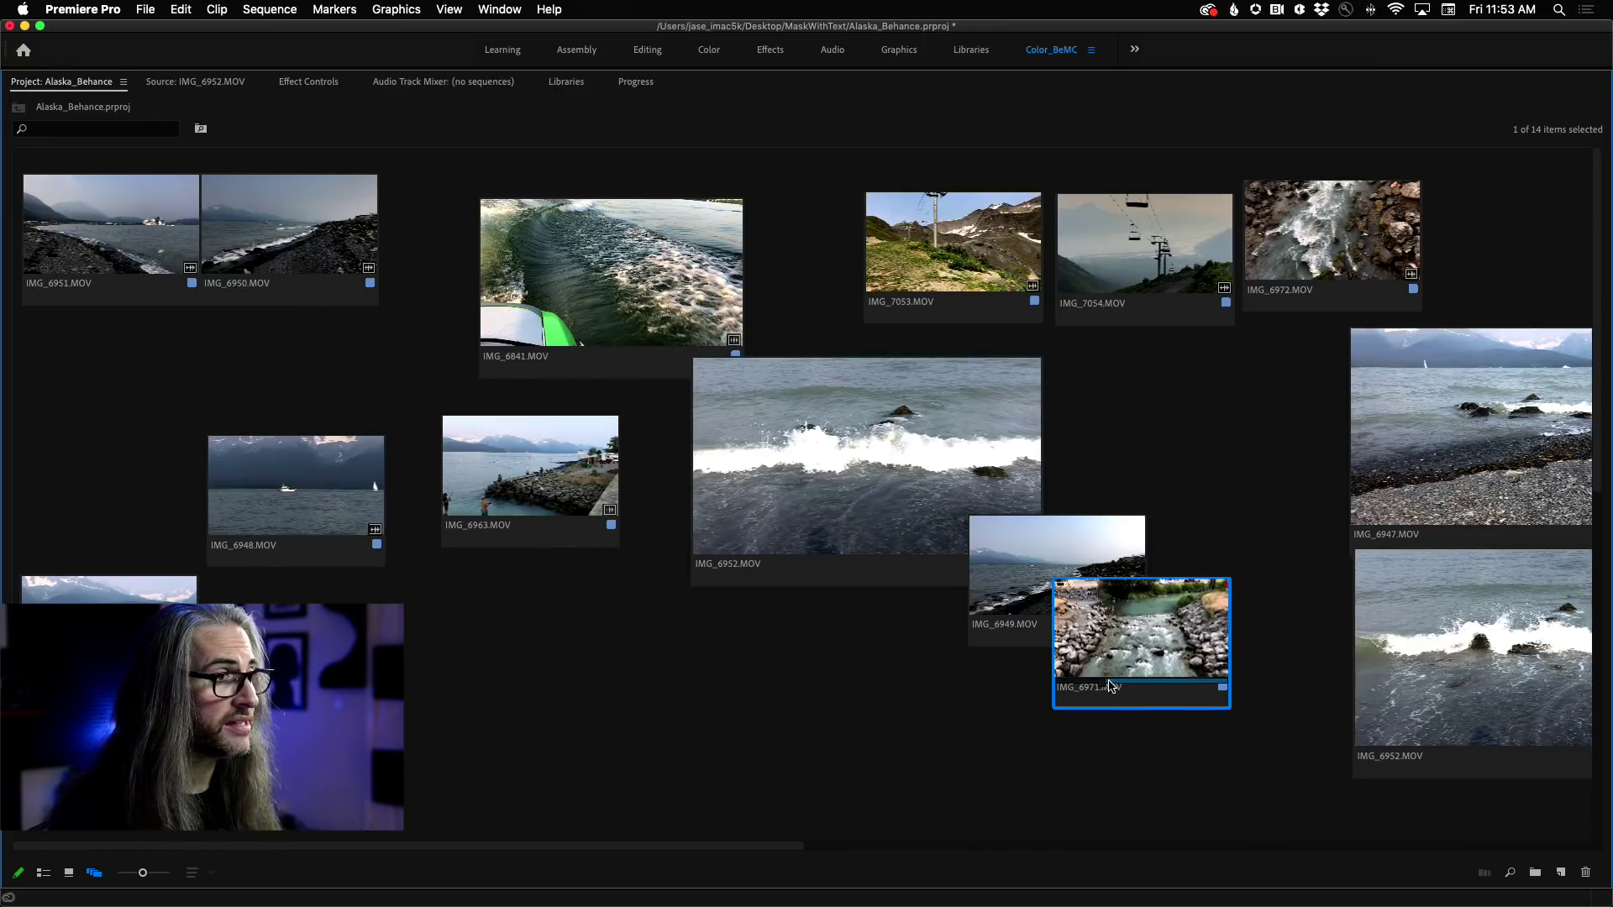
left_click_drag(534, 472, 1231, 701)
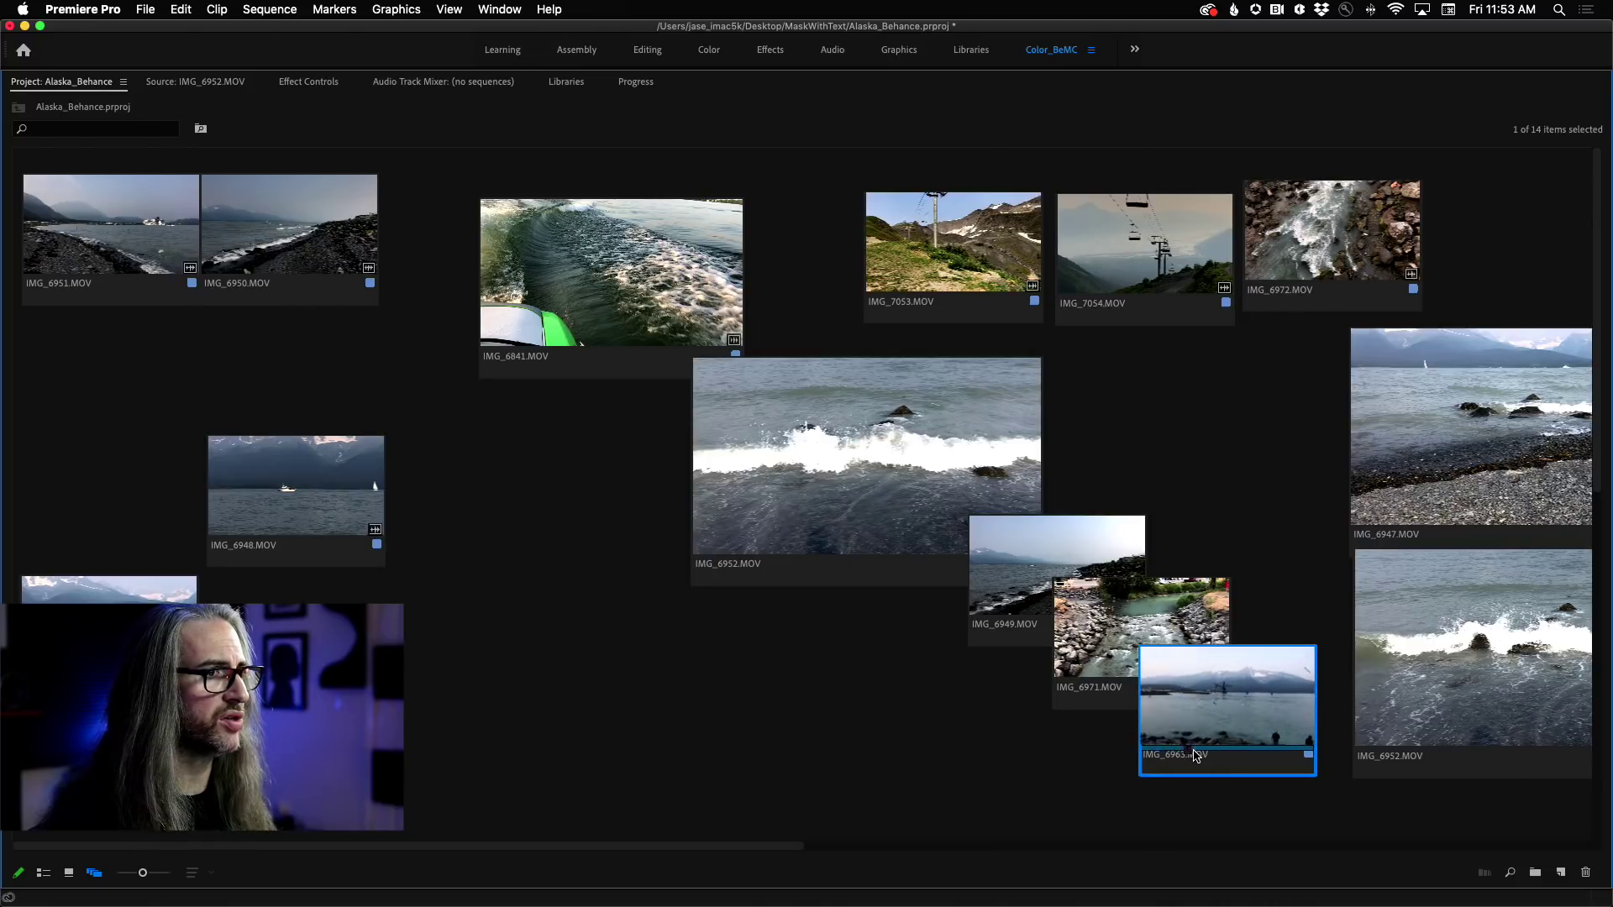
key("space")
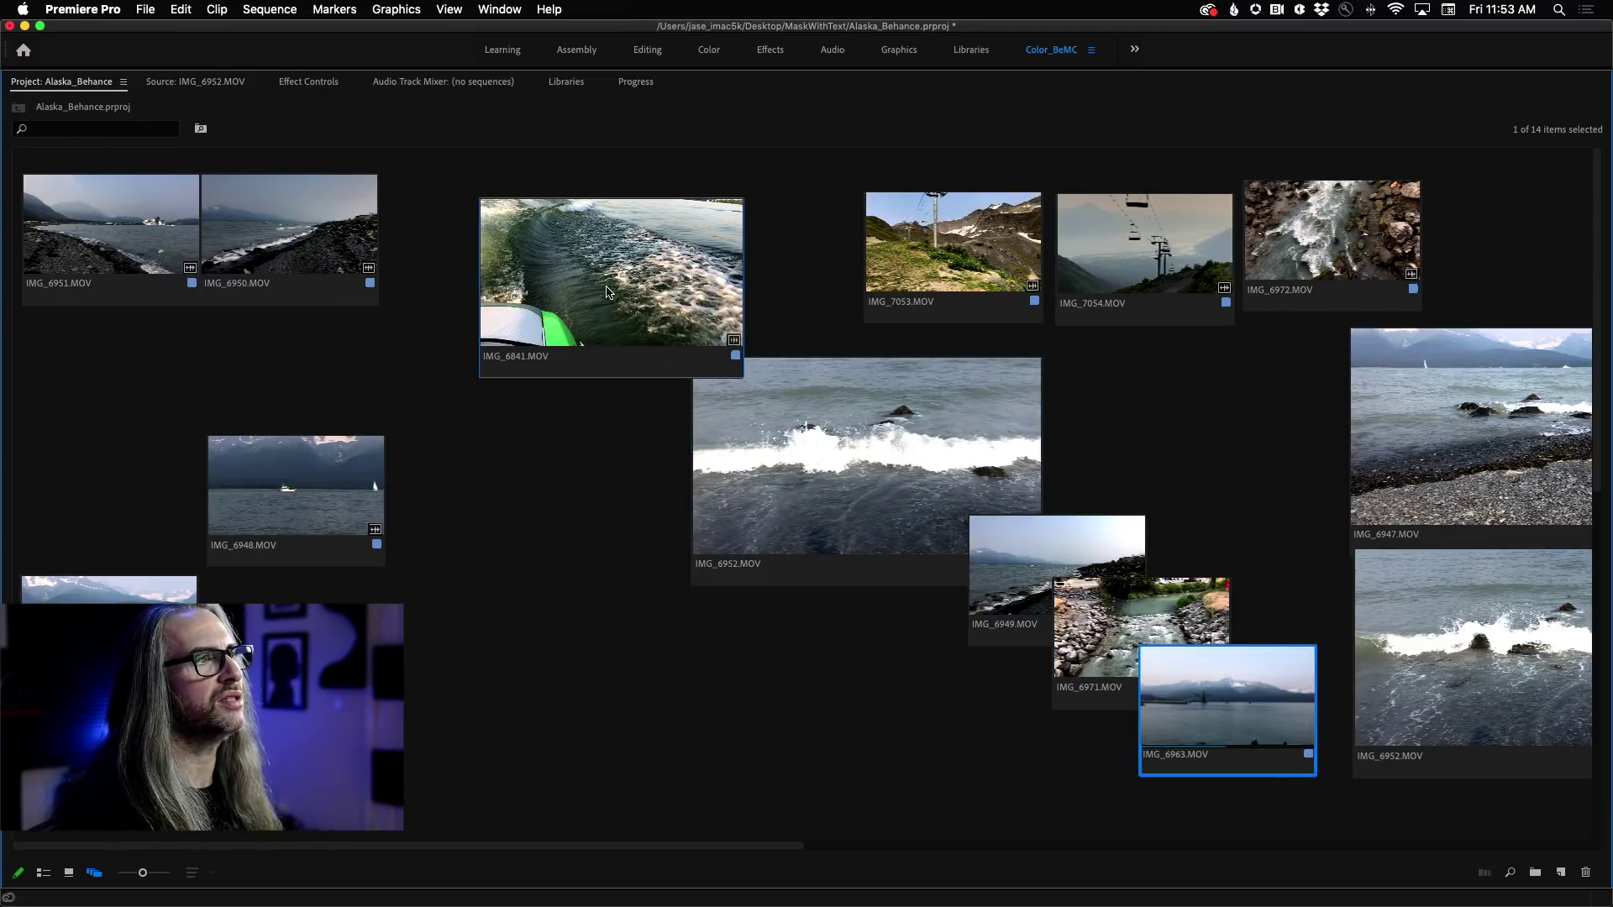
Move IMG_6841.MOV below the cascade, and shift IMG_6947.MOV and the IMG_6952.MOV beneath it farther outward
left_click_drag(602, 289, 1306, 819)
left_click_drag(1412, 577, 1571, 580)
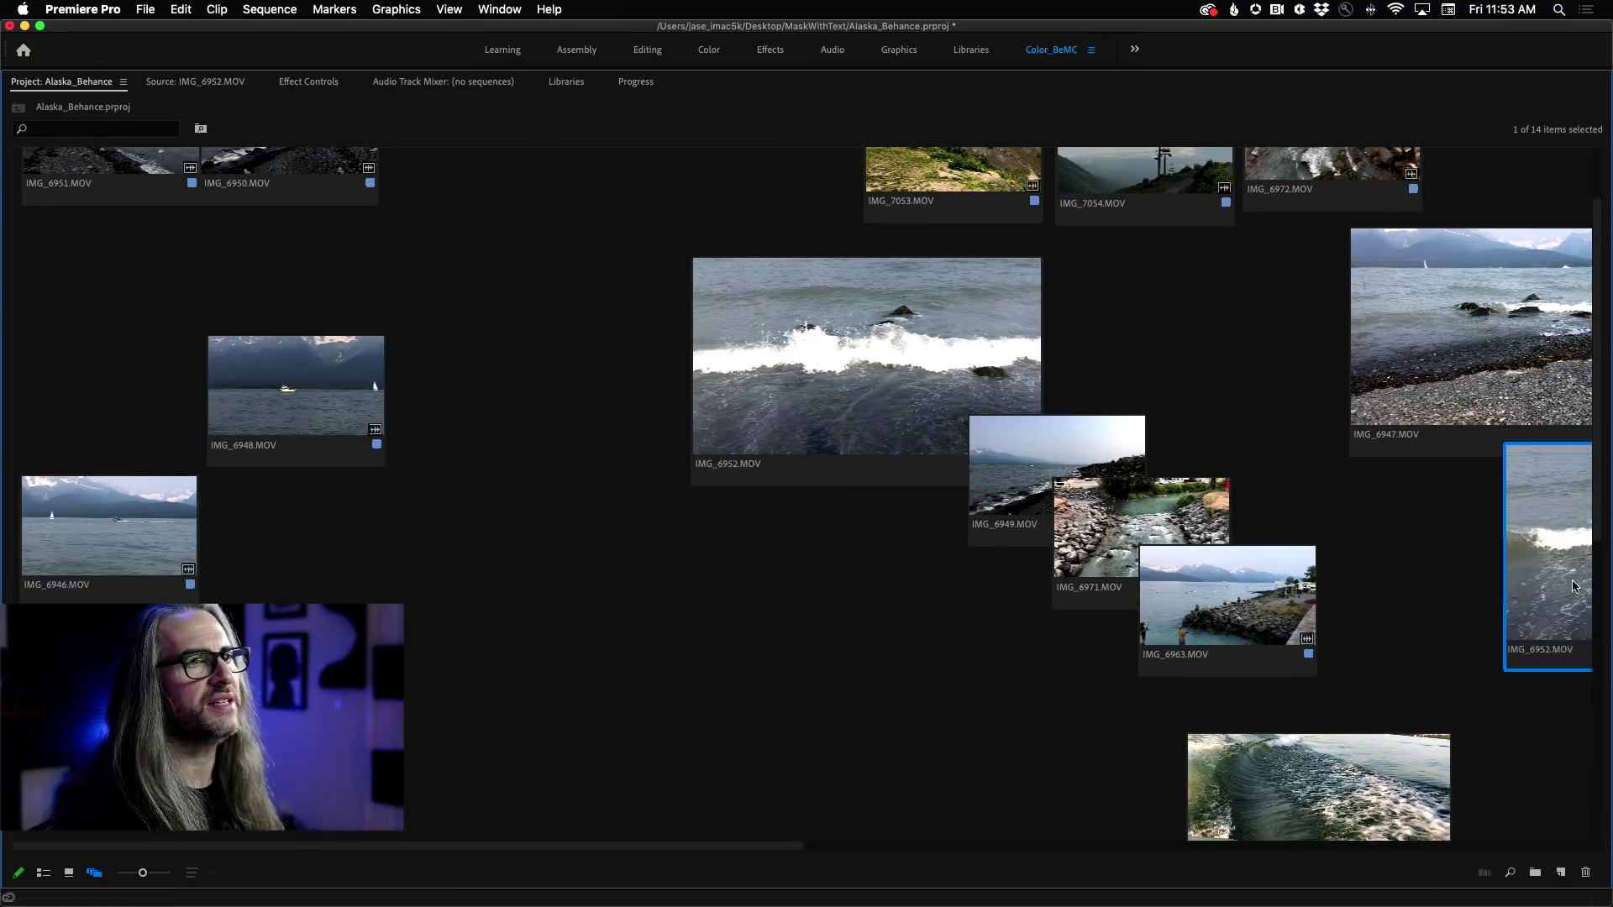
scroll(1426, 417, "down", 2)
left_click_drag(1444, 295, 1593, 264)
left_click_drag(1253, 721, 1609, 645)
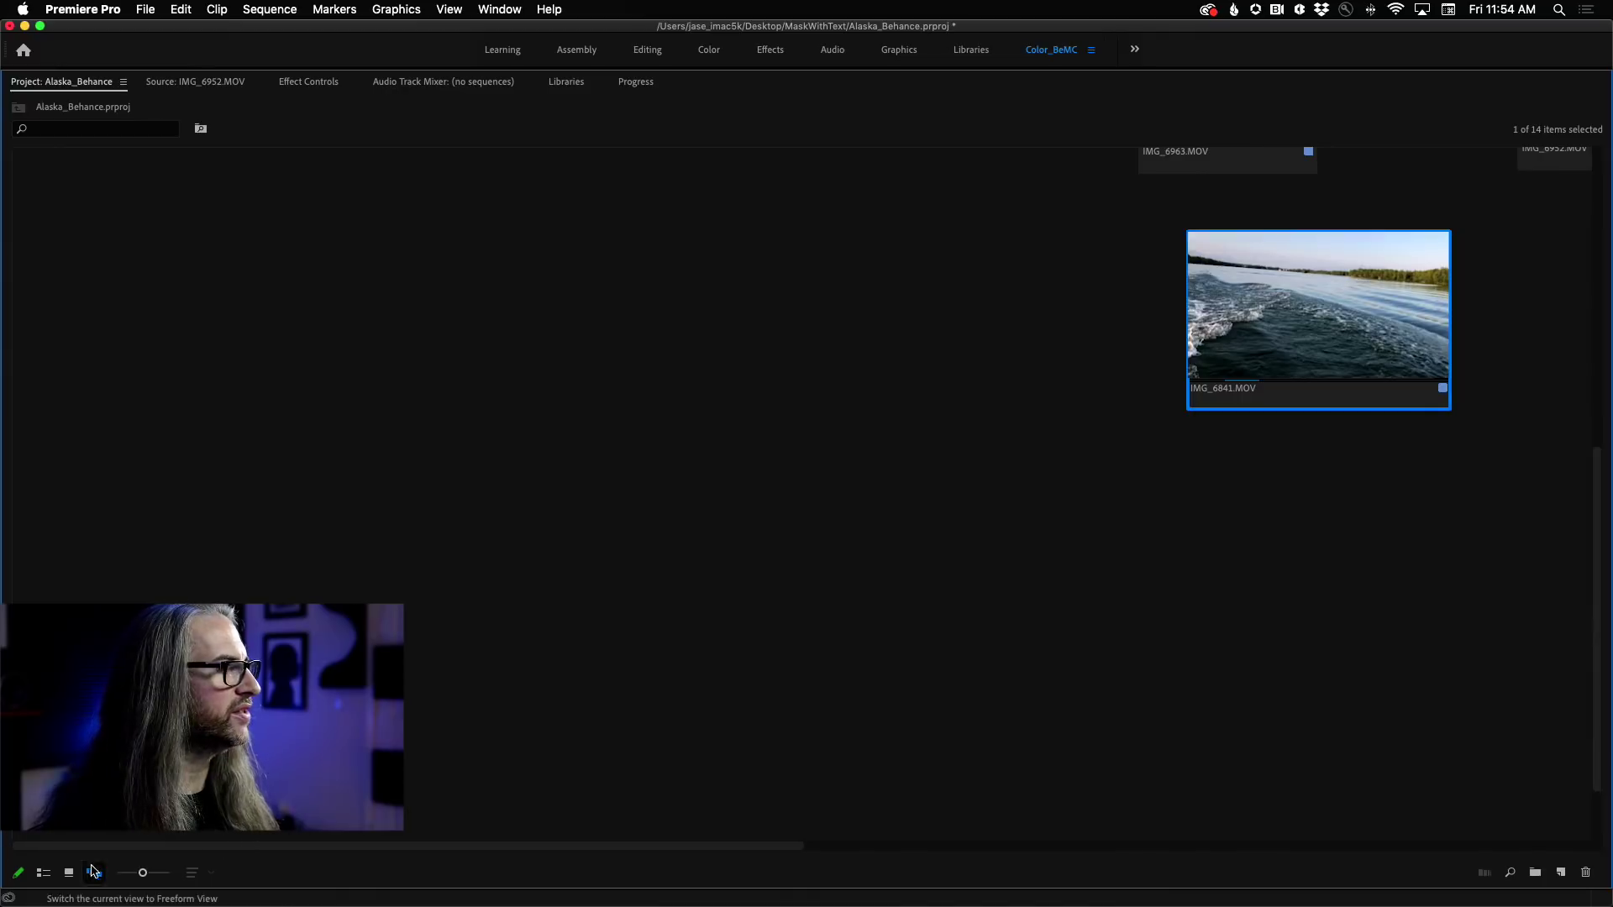
Shrink the thumbnails to fit the whole layout and overlap IMG_6841.MOV onto IMG_6963.MOV as the end of the cascade
left_click_drag(141, 880, 128, 875)
left_click_drag(1597, 639, 1600, 521)
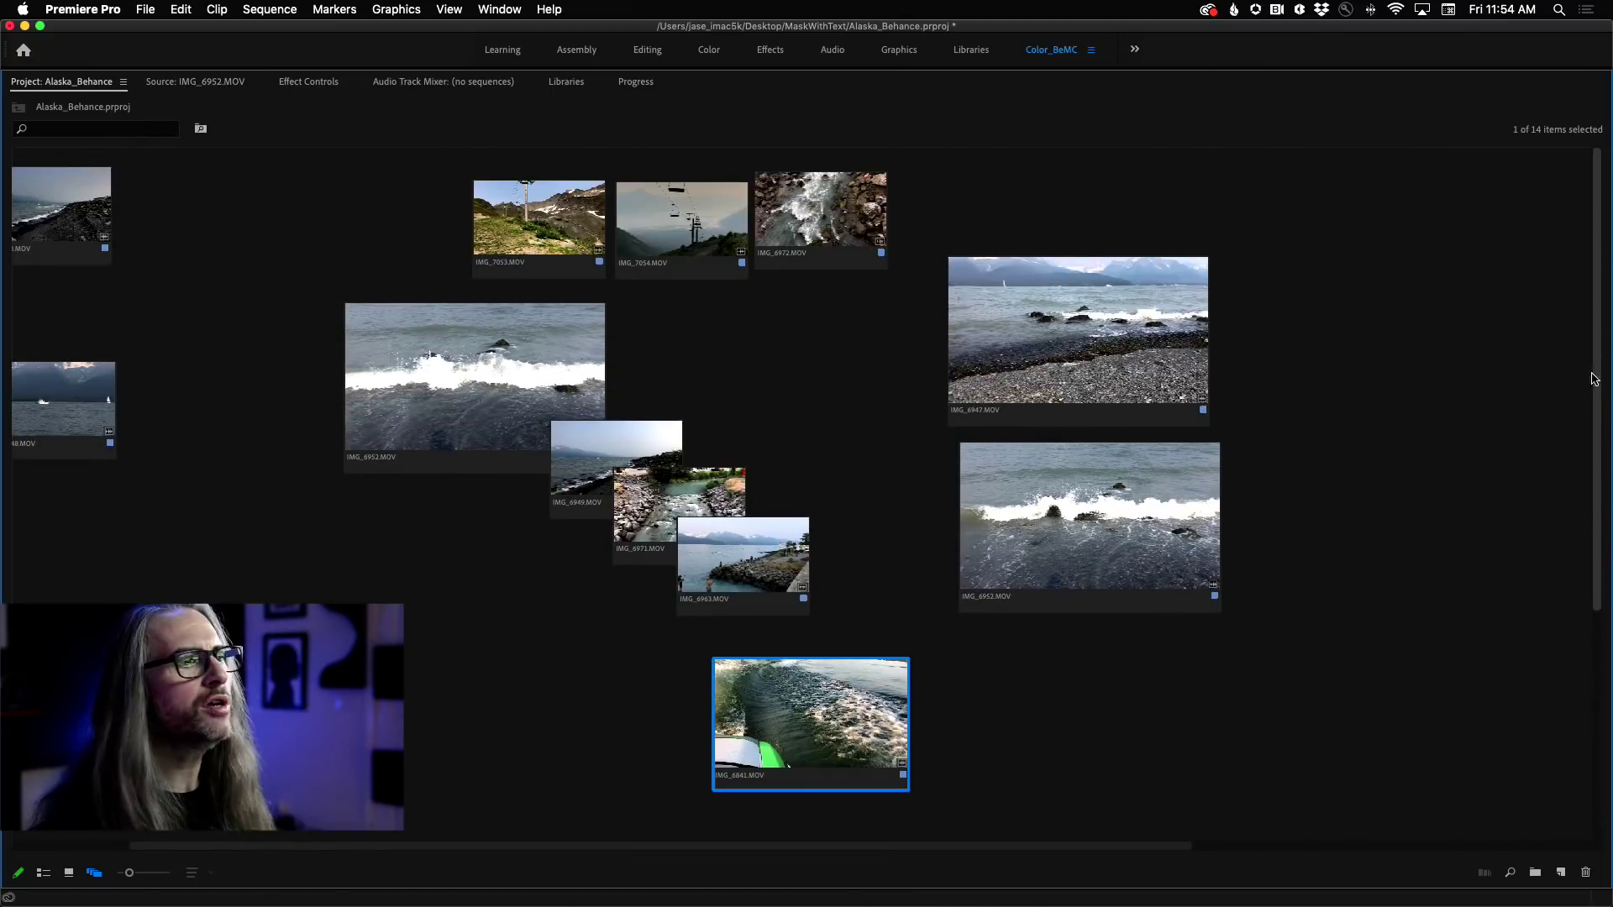
left_click_drag(521, 847, 126, 872)
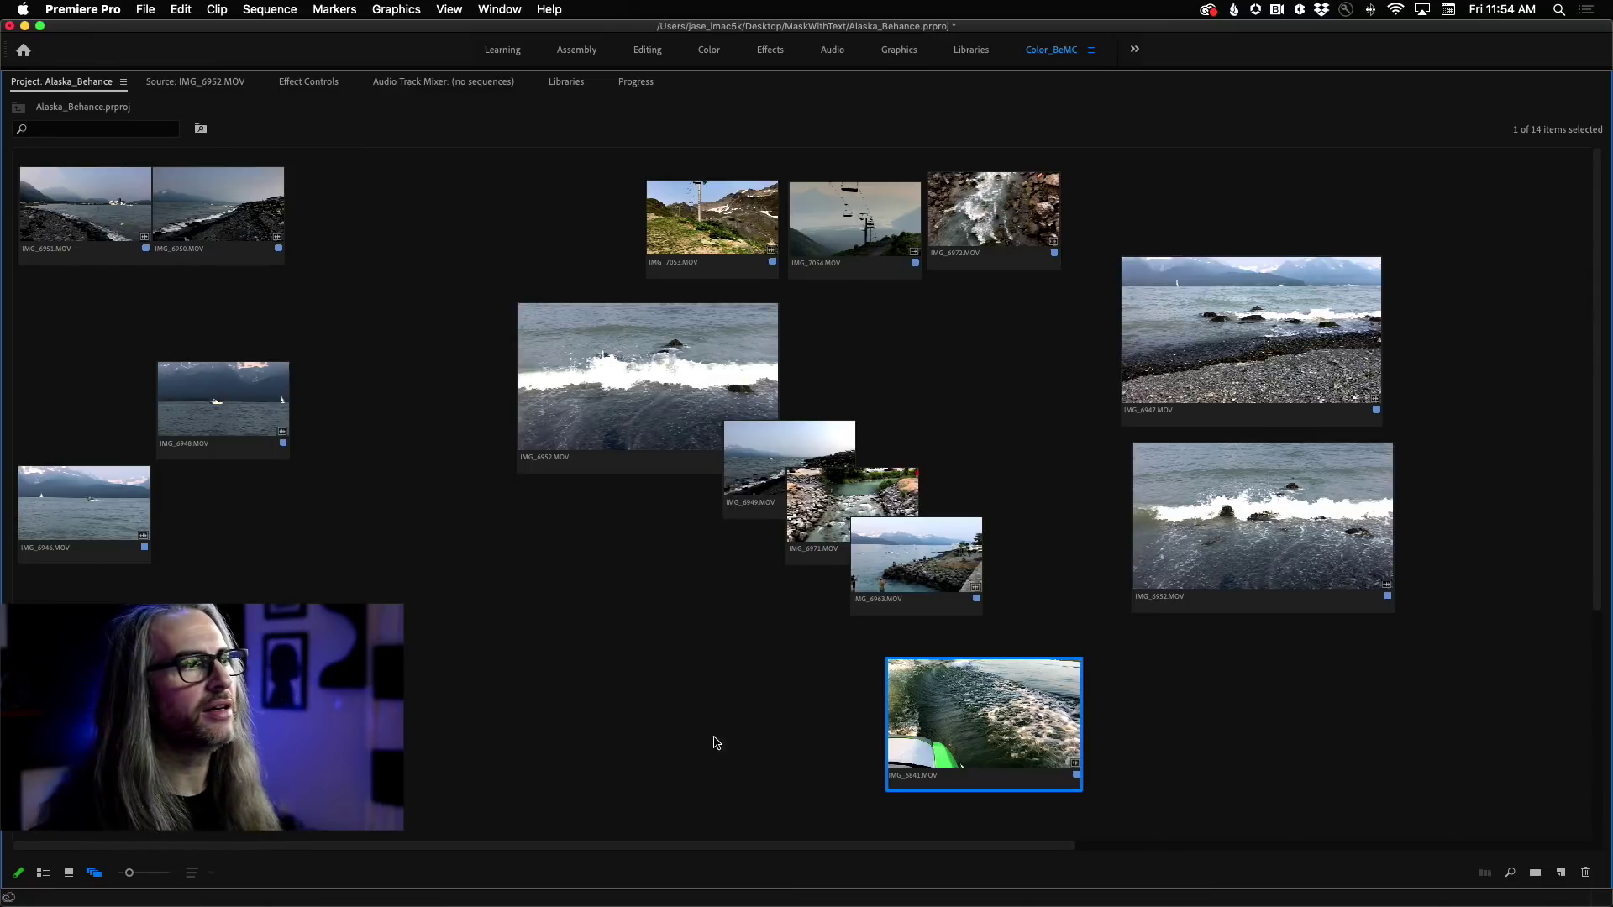
left_click_drag(960, 745, 972, 663)
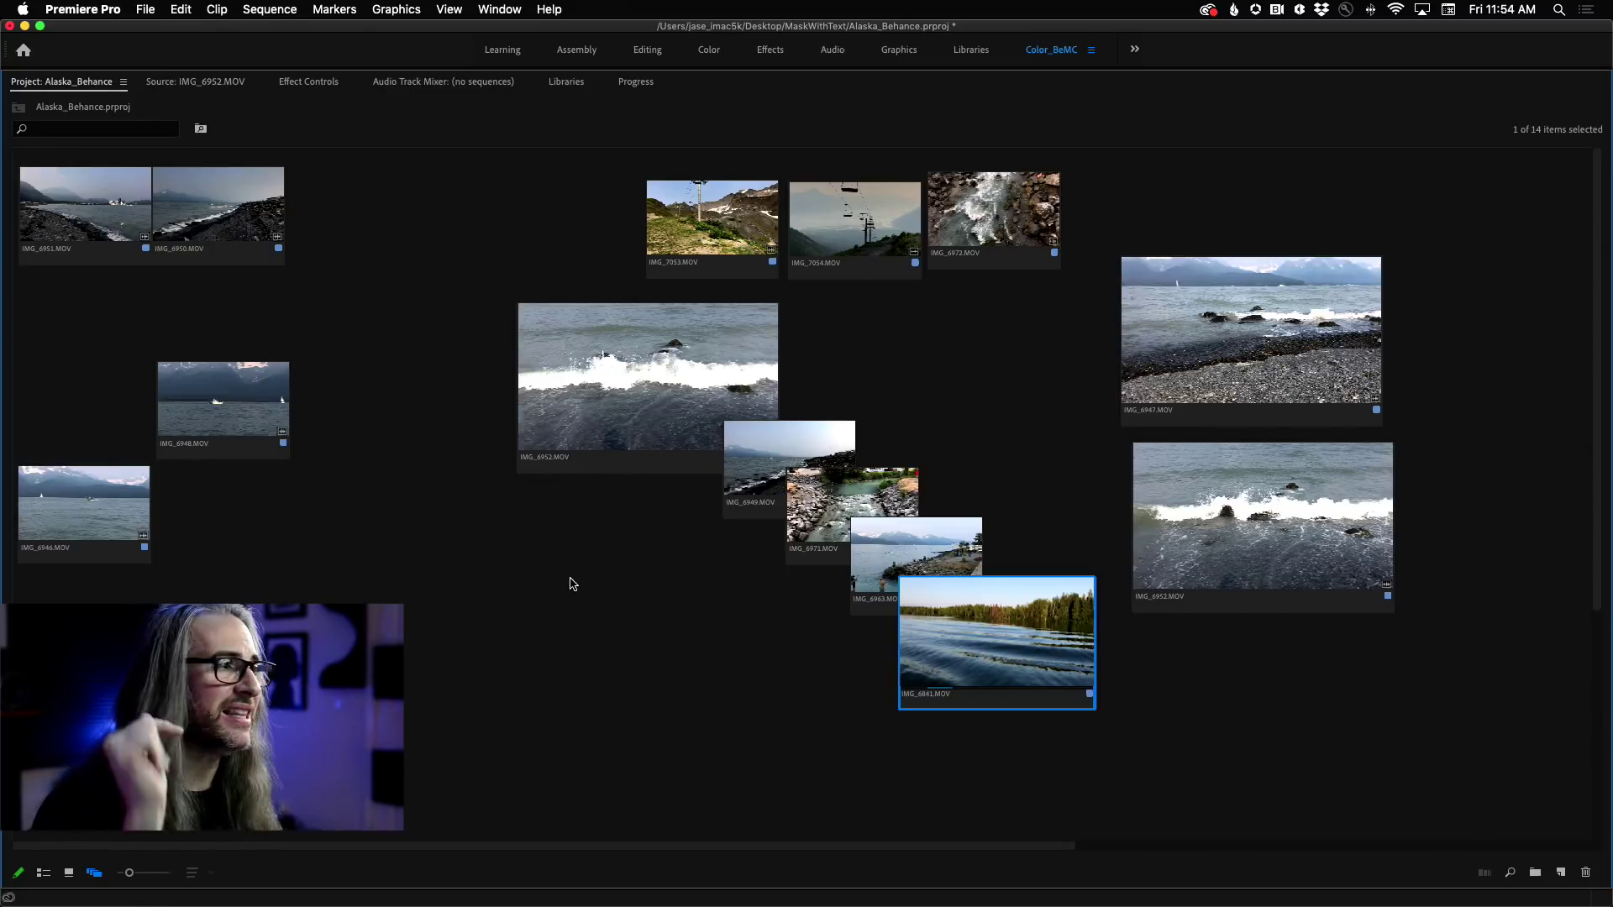
Save the current Freeform arrangement as a new layout named Alaska_Take1
right_click(591, 556)
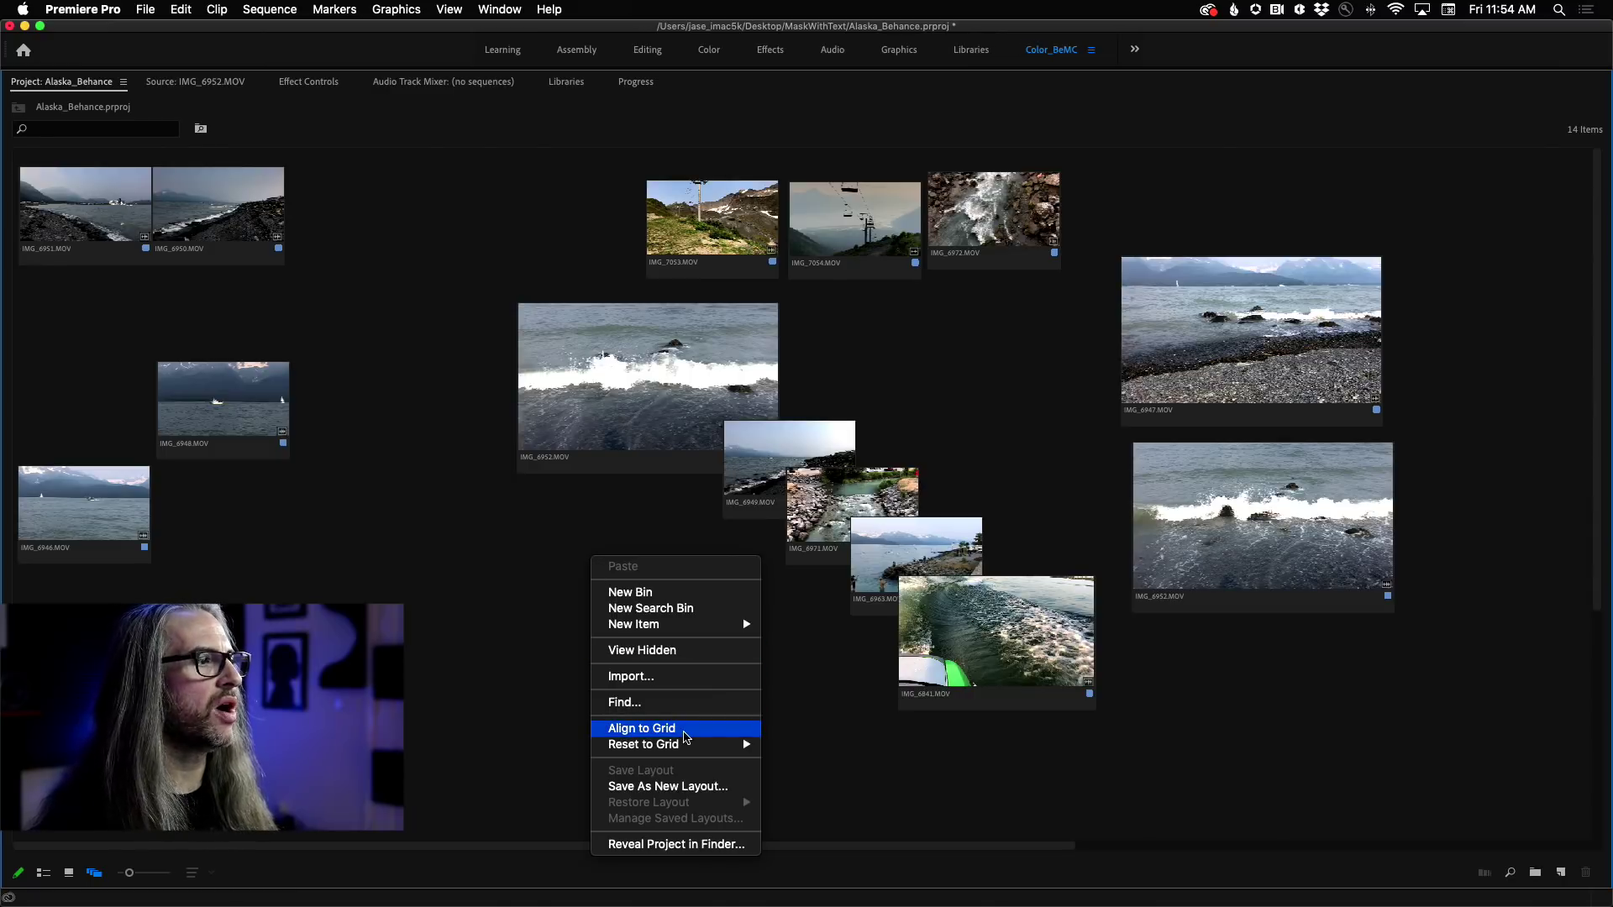
mouse_move(705, 748)
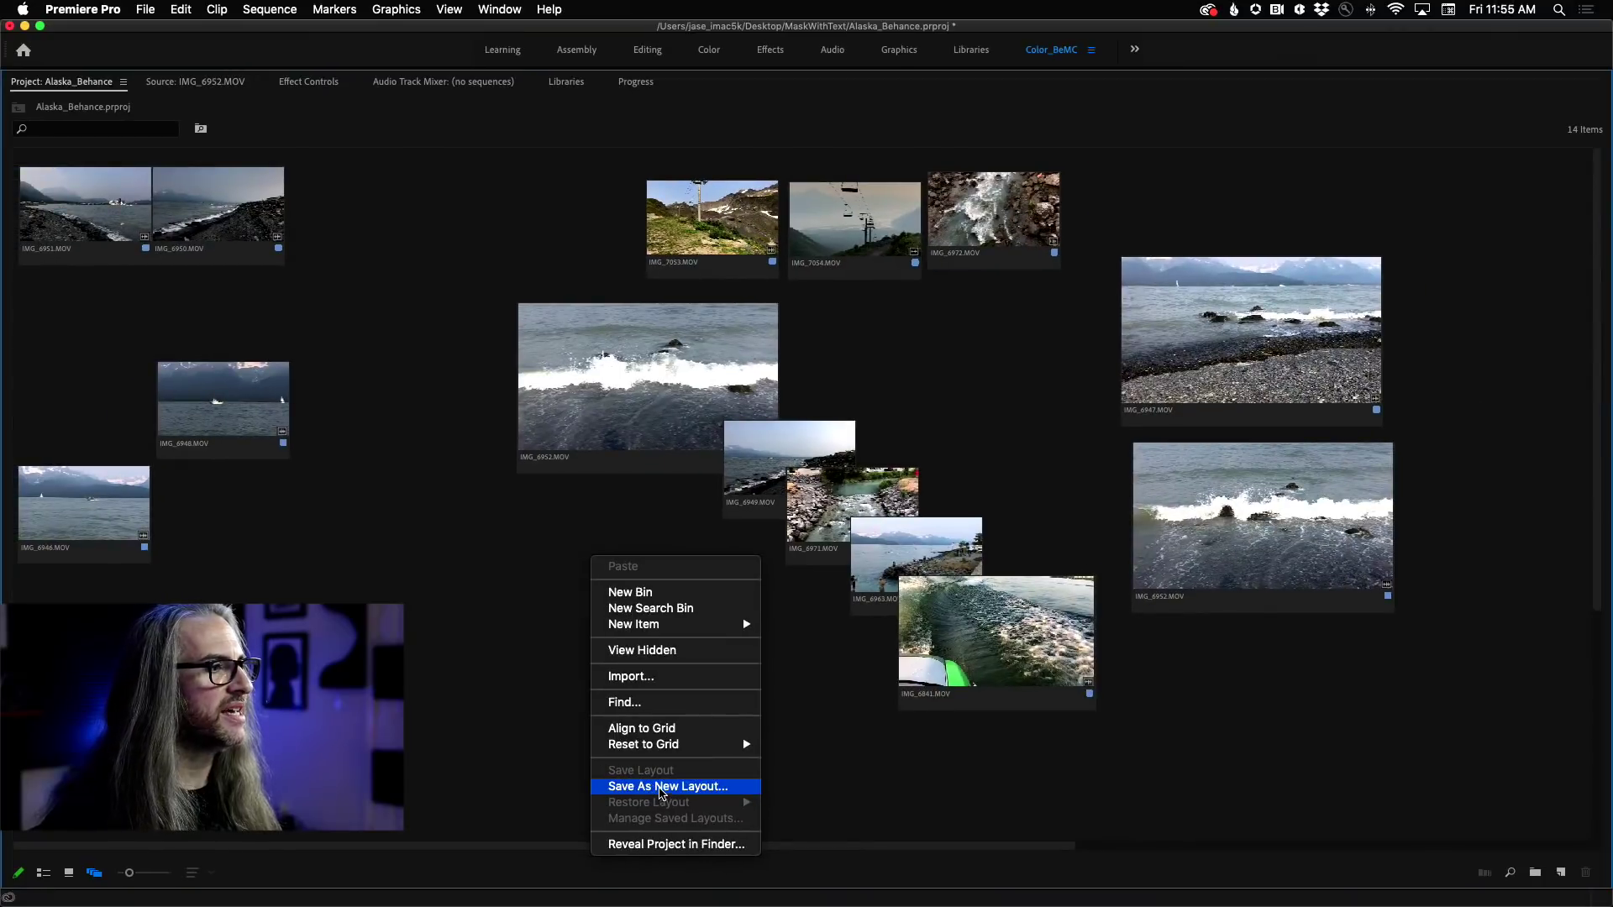
left_click(660, 788)
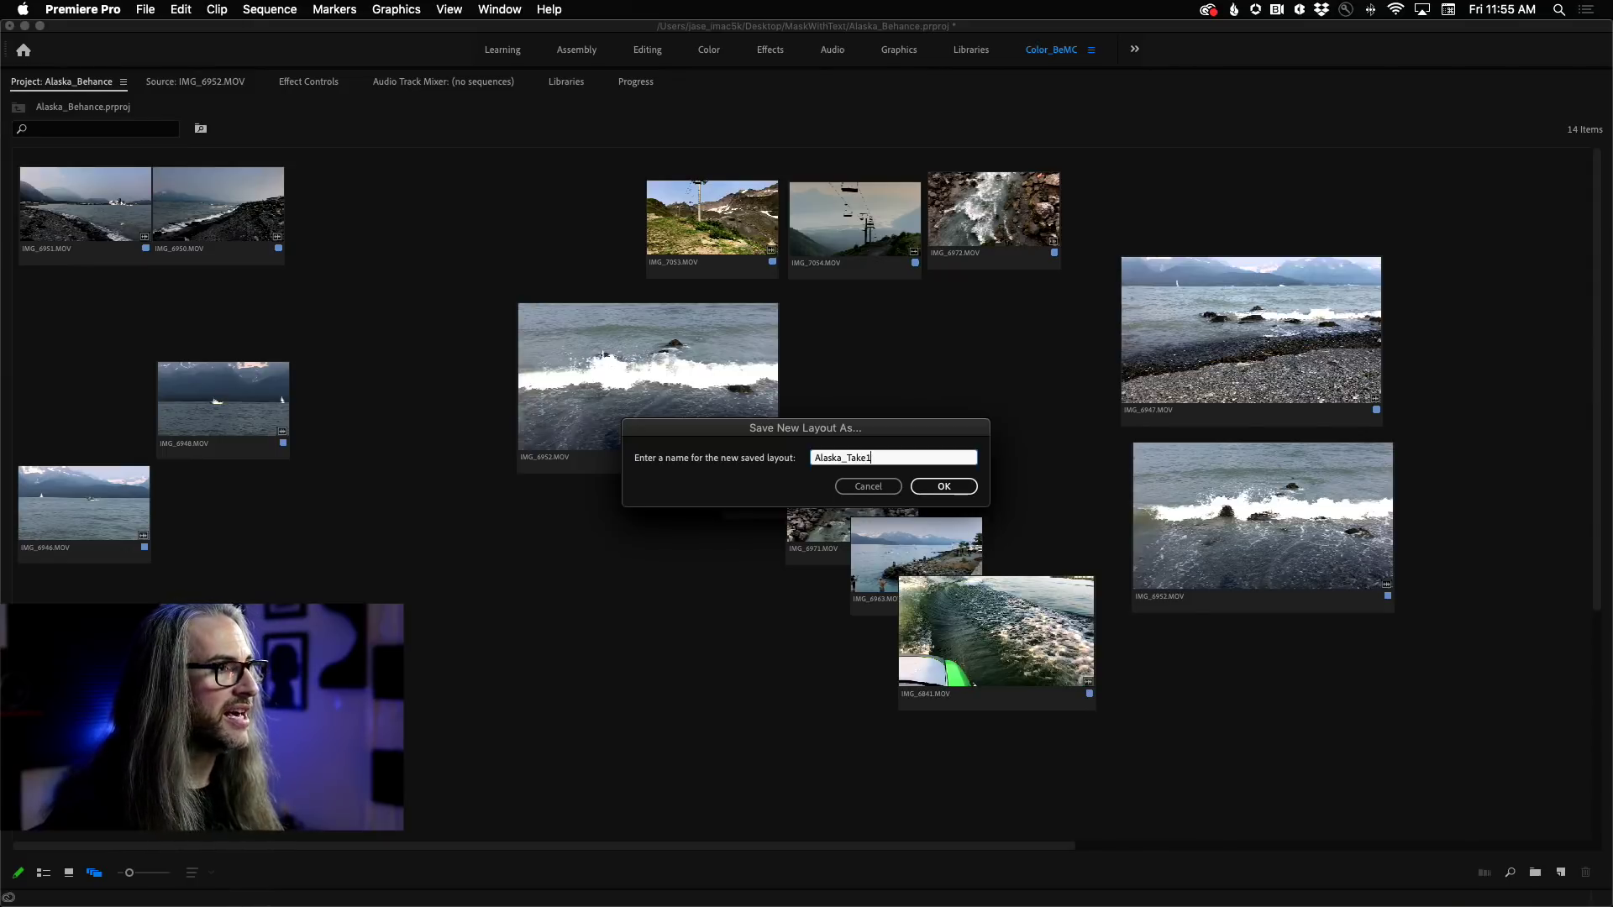
type("Alaska_Take1")
key("Return")
Scatter both IMG_6952.MOV clips, IMG_7053.MOV, IMG_6950.MOV, IMG_6972.MOV, IMG_6951.MOV, IMG_6947.MOV and IMG_6841.MOV across the Freeform view
left_click_drag(554, 392, 433, 602)
left_click_drag(712, 220, 397, 355)
left_click_drag(180, 256, 742, 401)
left_click_drag(942, 237, 572, 230)
left_click_drag(84, 211, 1008, 748)
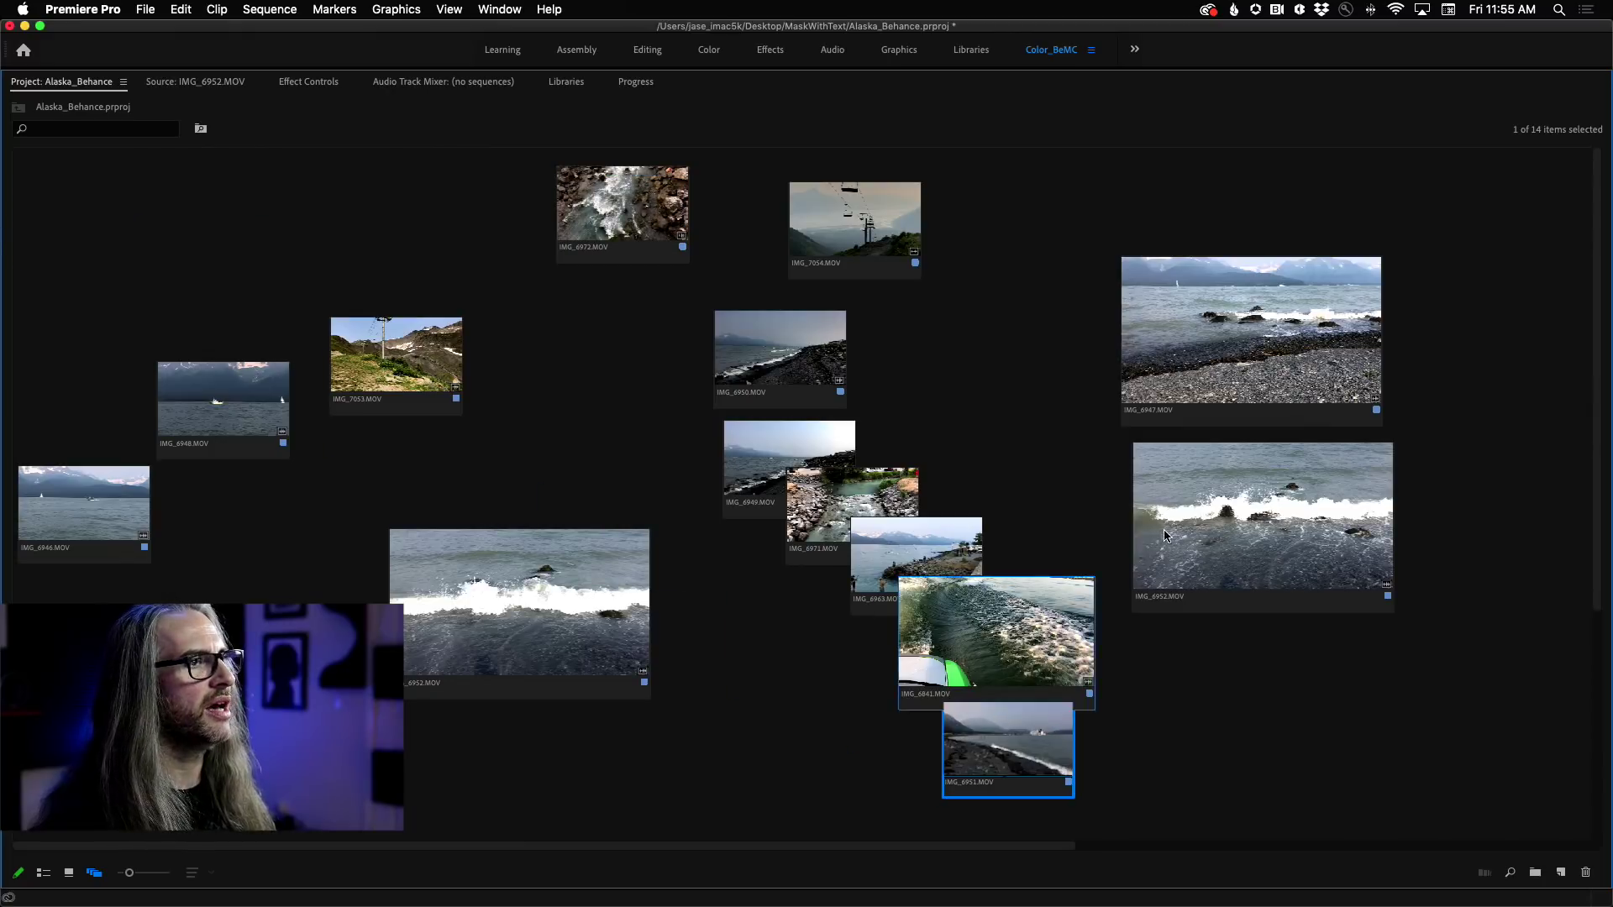
left_click_drag(1162, 534, 216, 322)
left_click_drag(1244, 336, 158, 773)
scroll(933, 392, "down", 5)
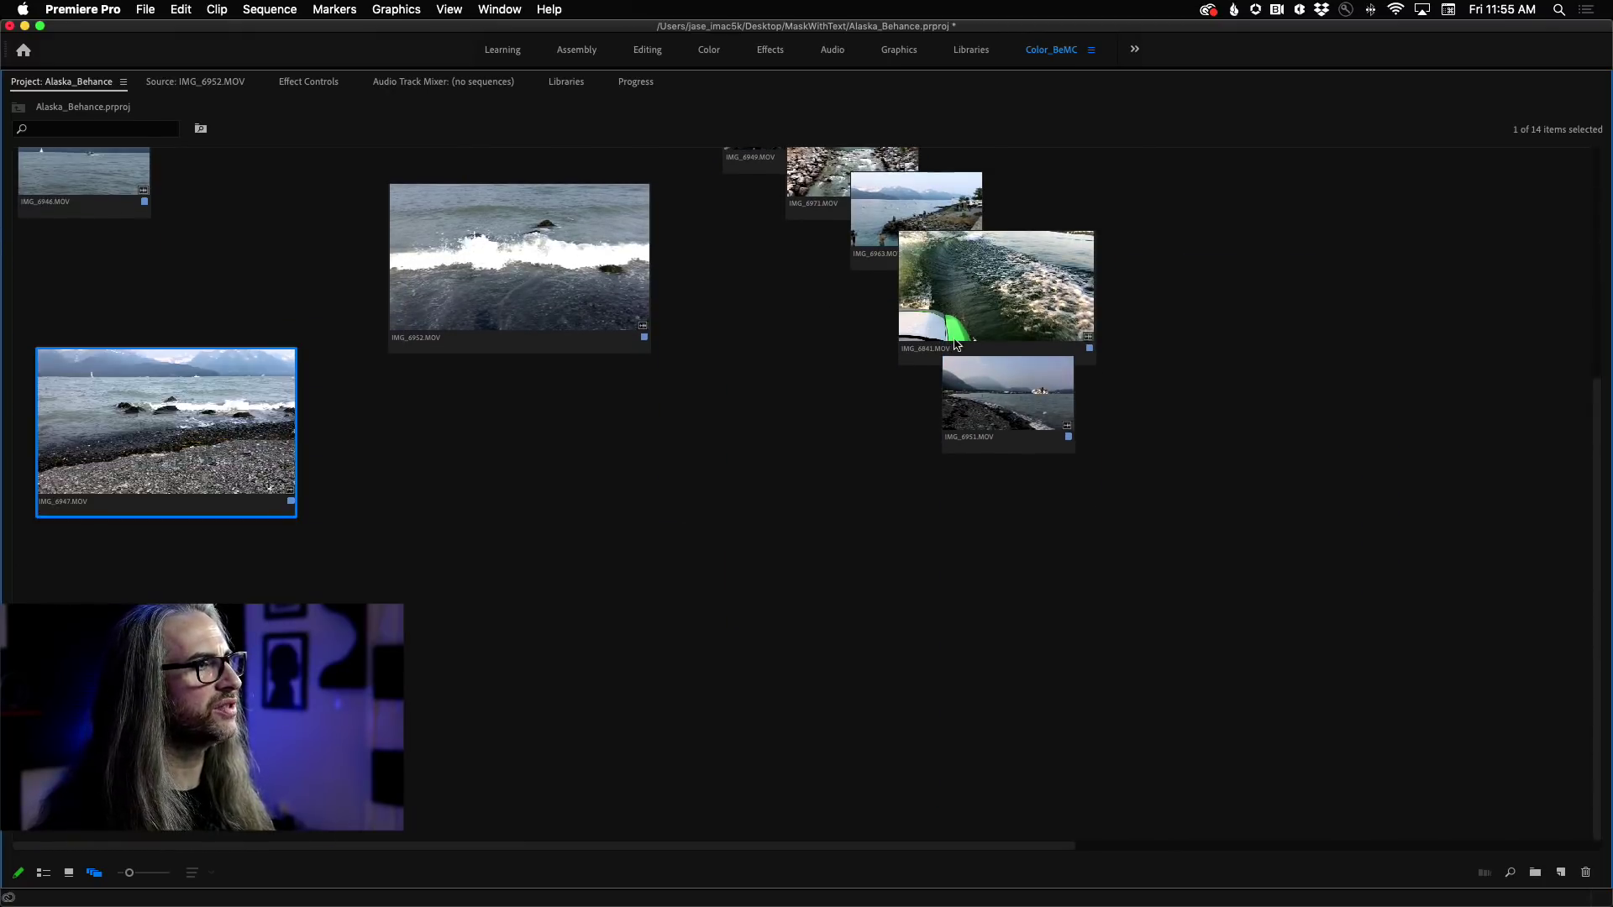
left_click_drag(995, 286, 504, 840)
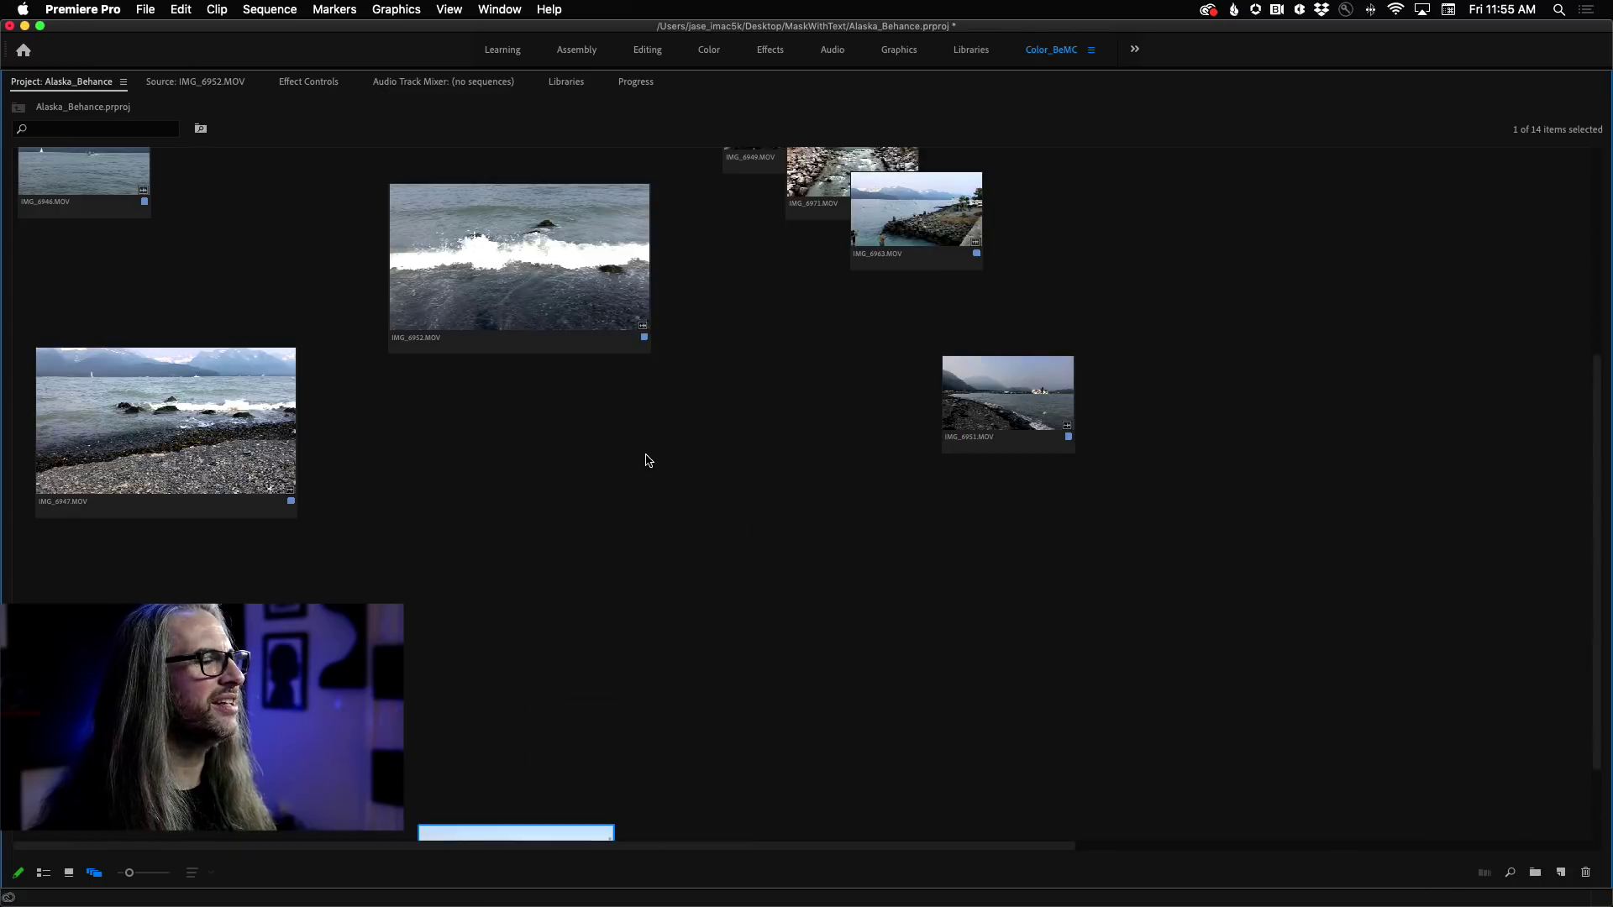
Restore the saved Alaska_Take1 layout in the Freeform view
scroll(648, 460, "up", 5)
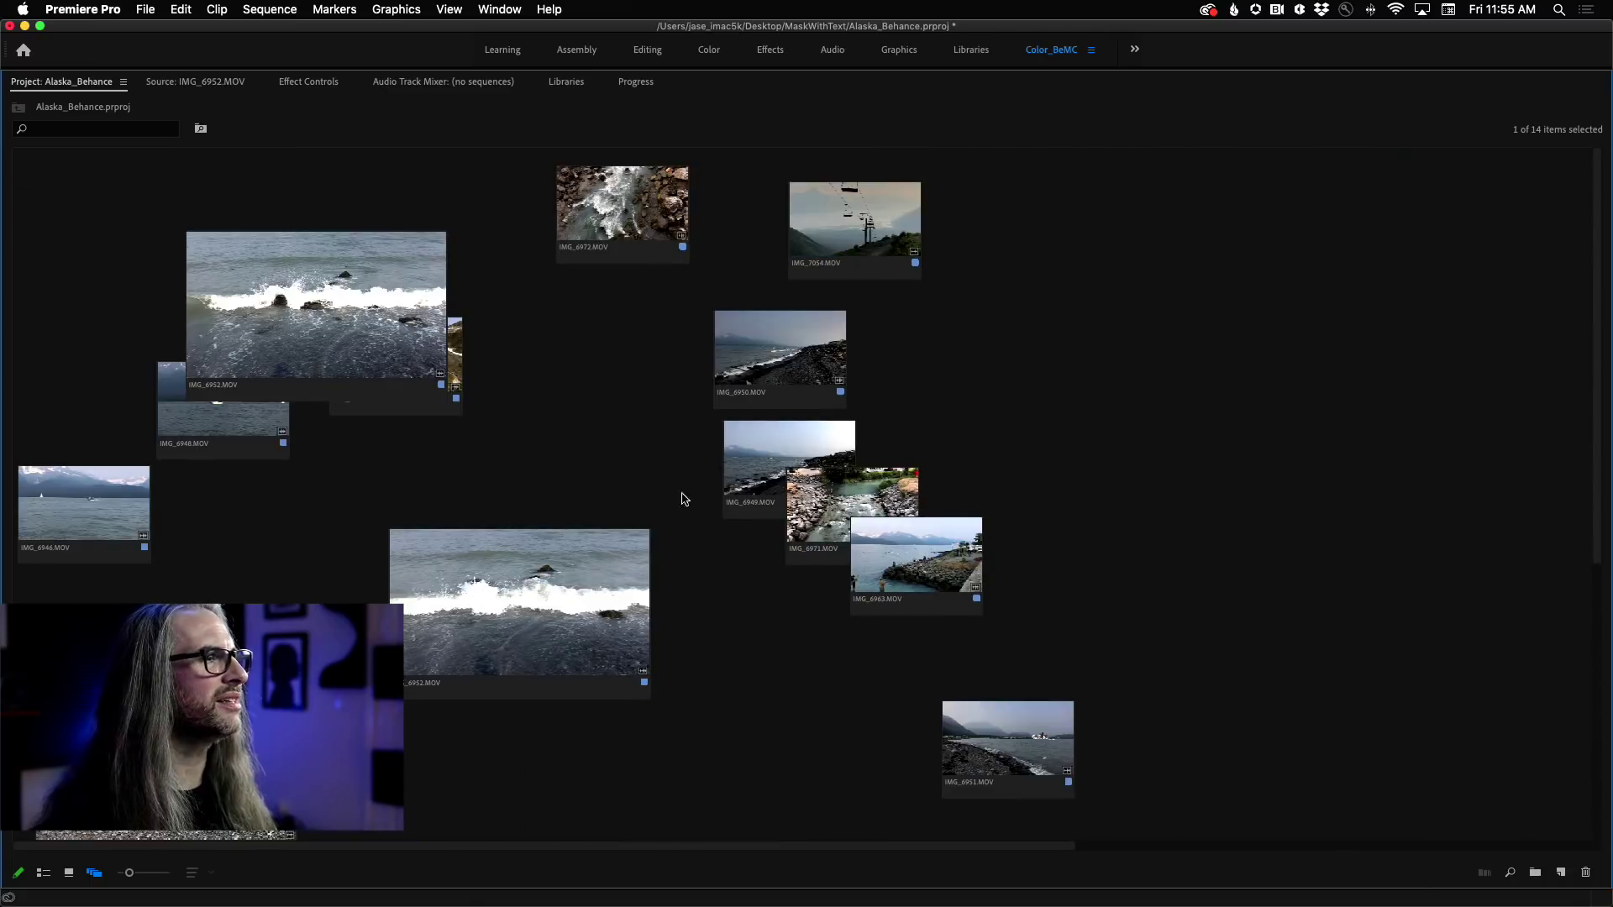
right_click(600, 379)
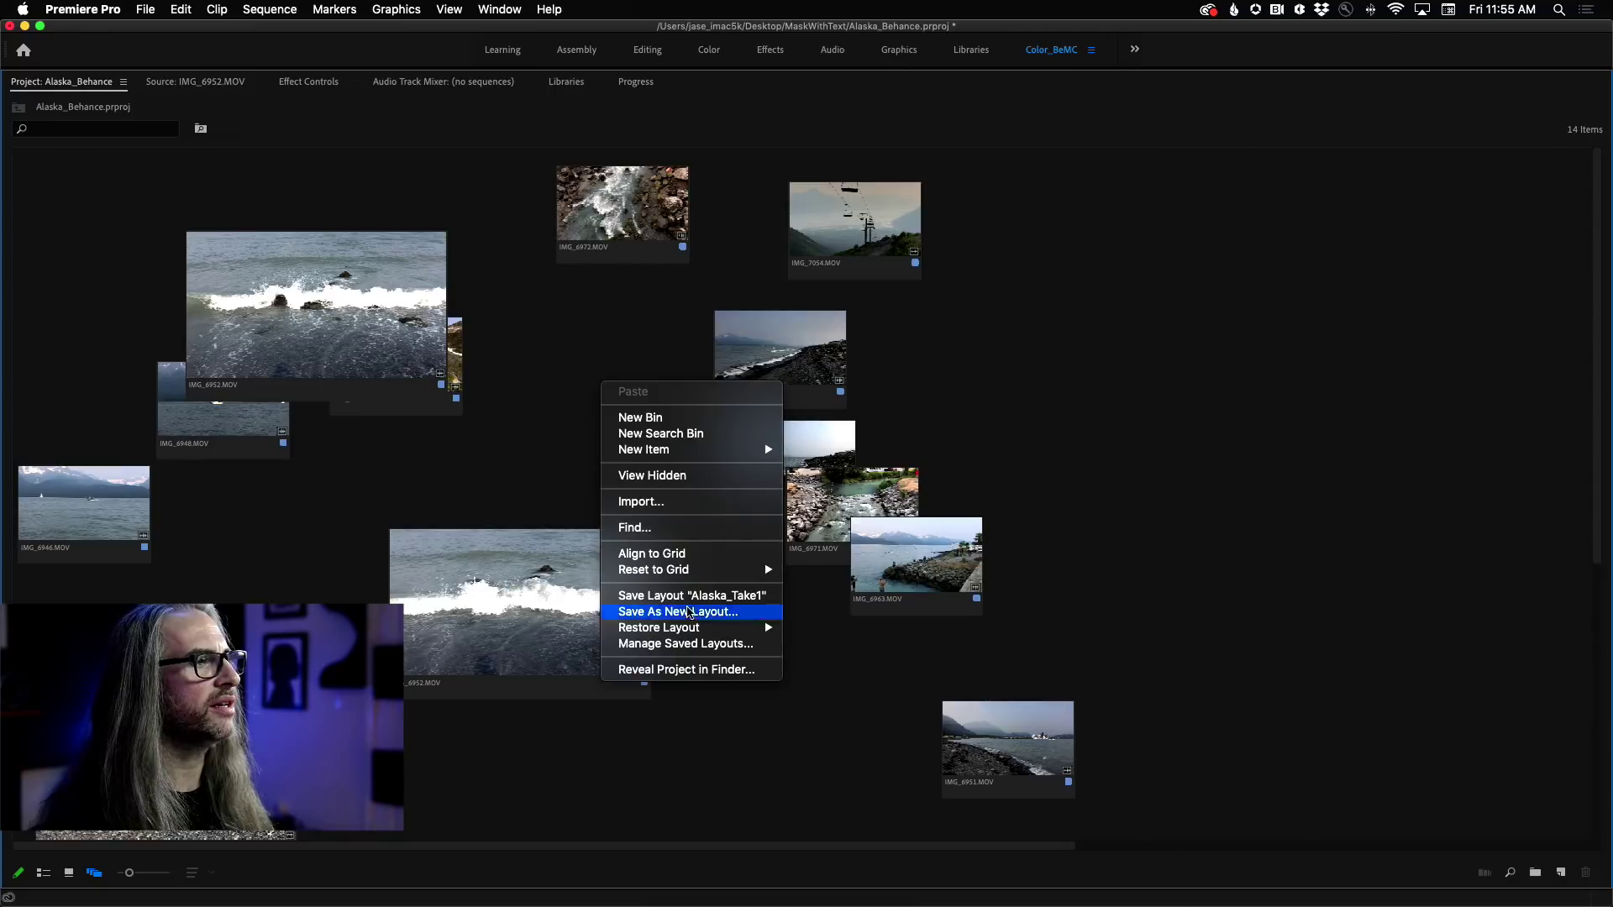
mouse_move(689, 636)
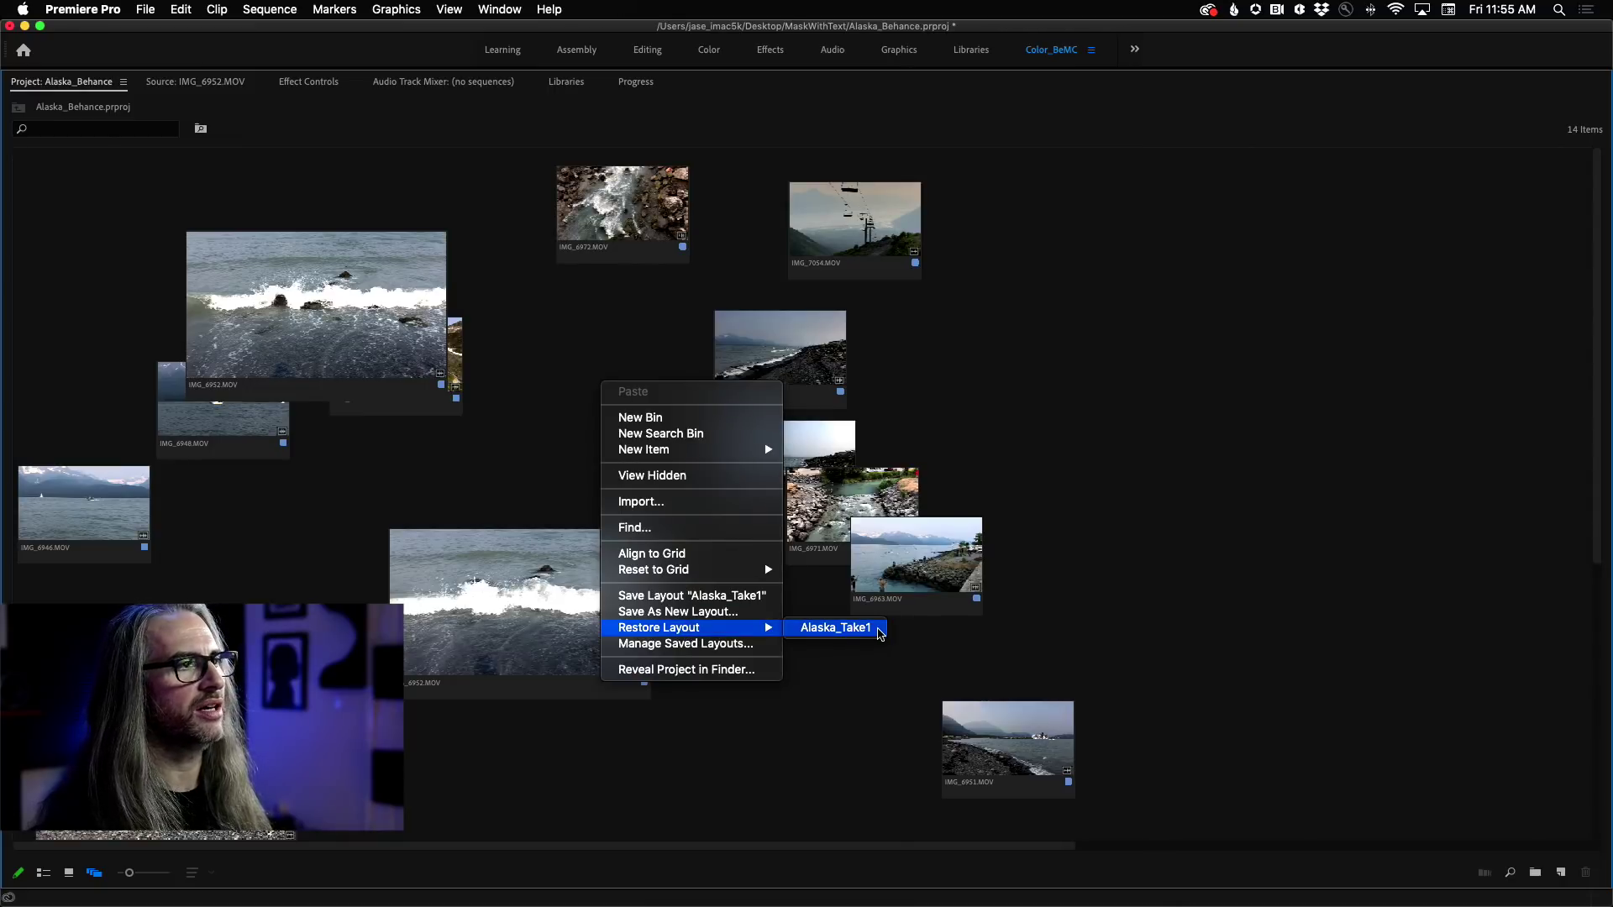
left_click(840, 628)
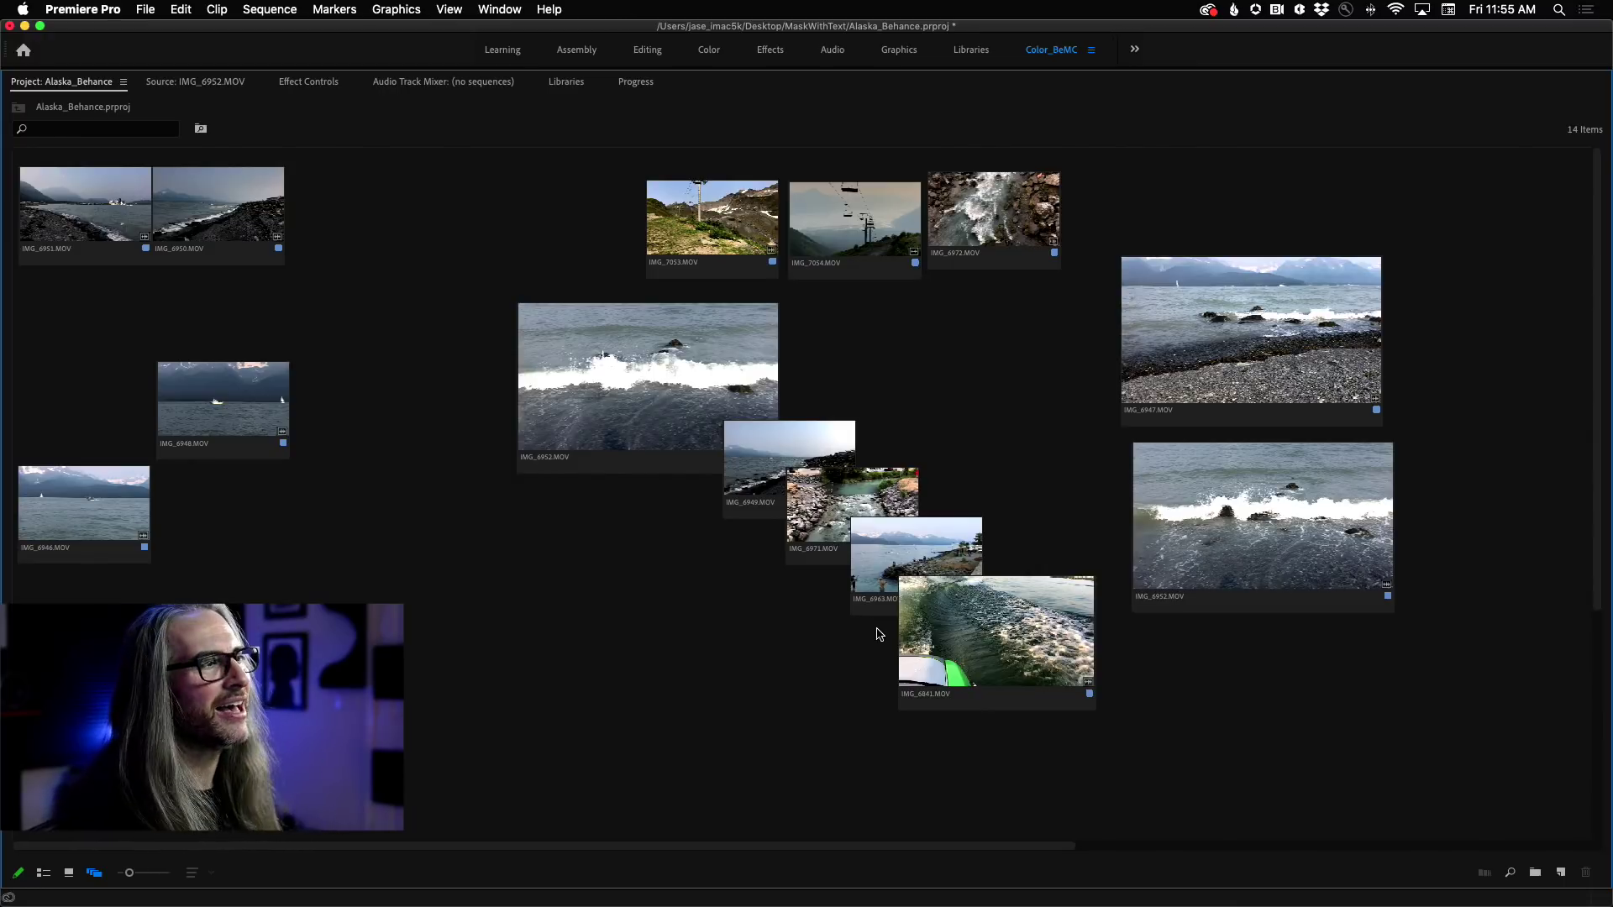
Create a new sequence from the large IMG_6952.MOV clip at the start of the cascade
left_click(630, 387)
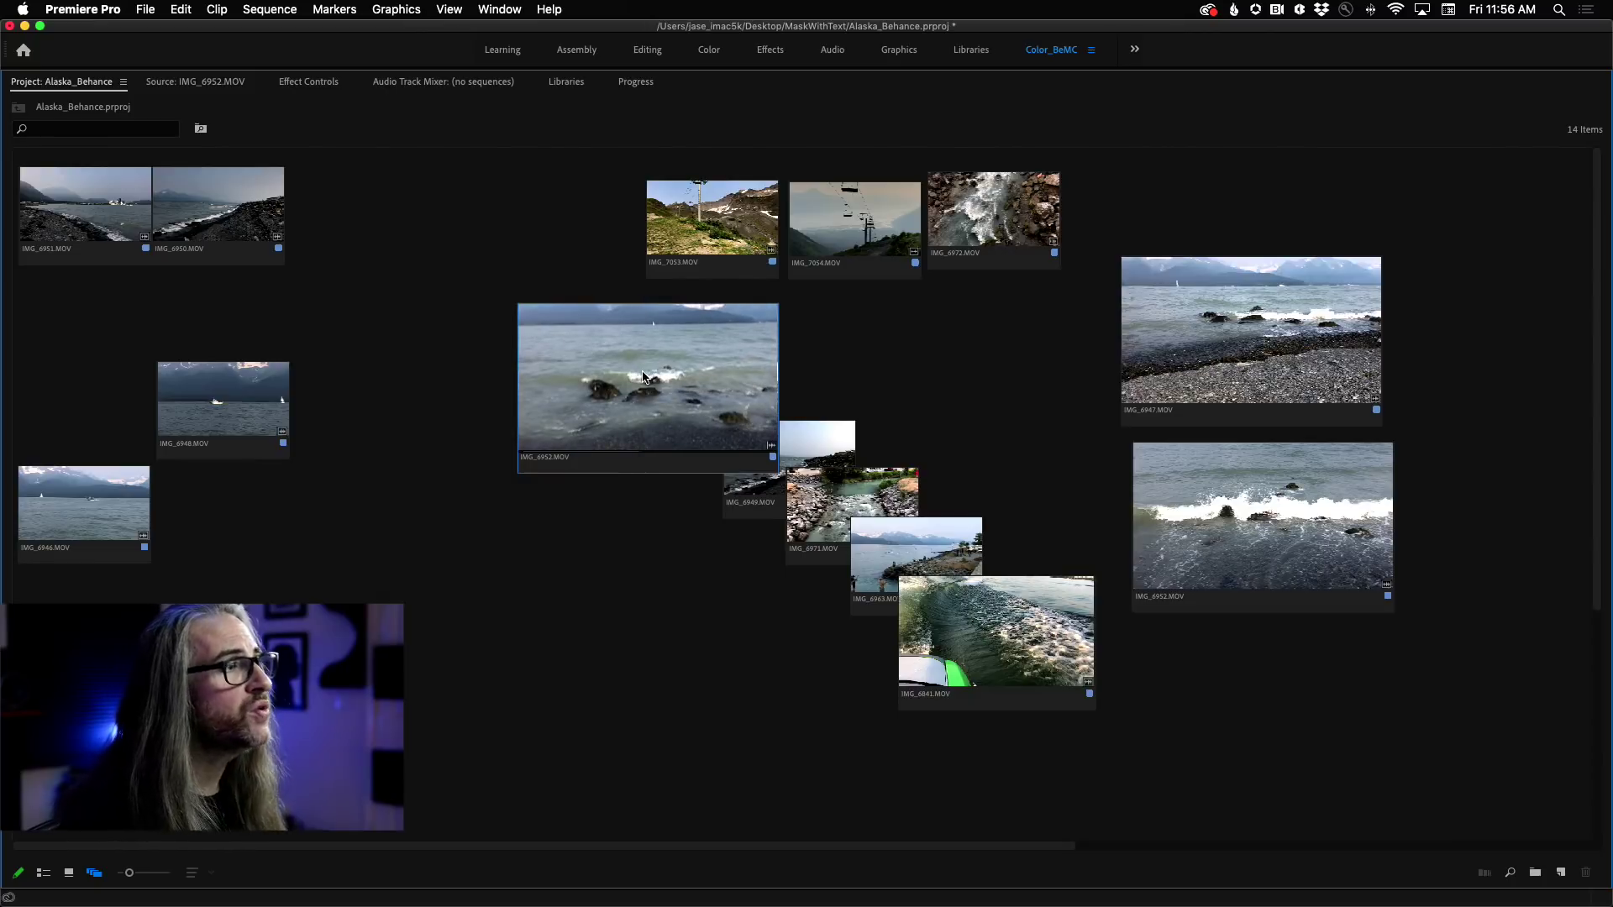
right_click(645, 377)
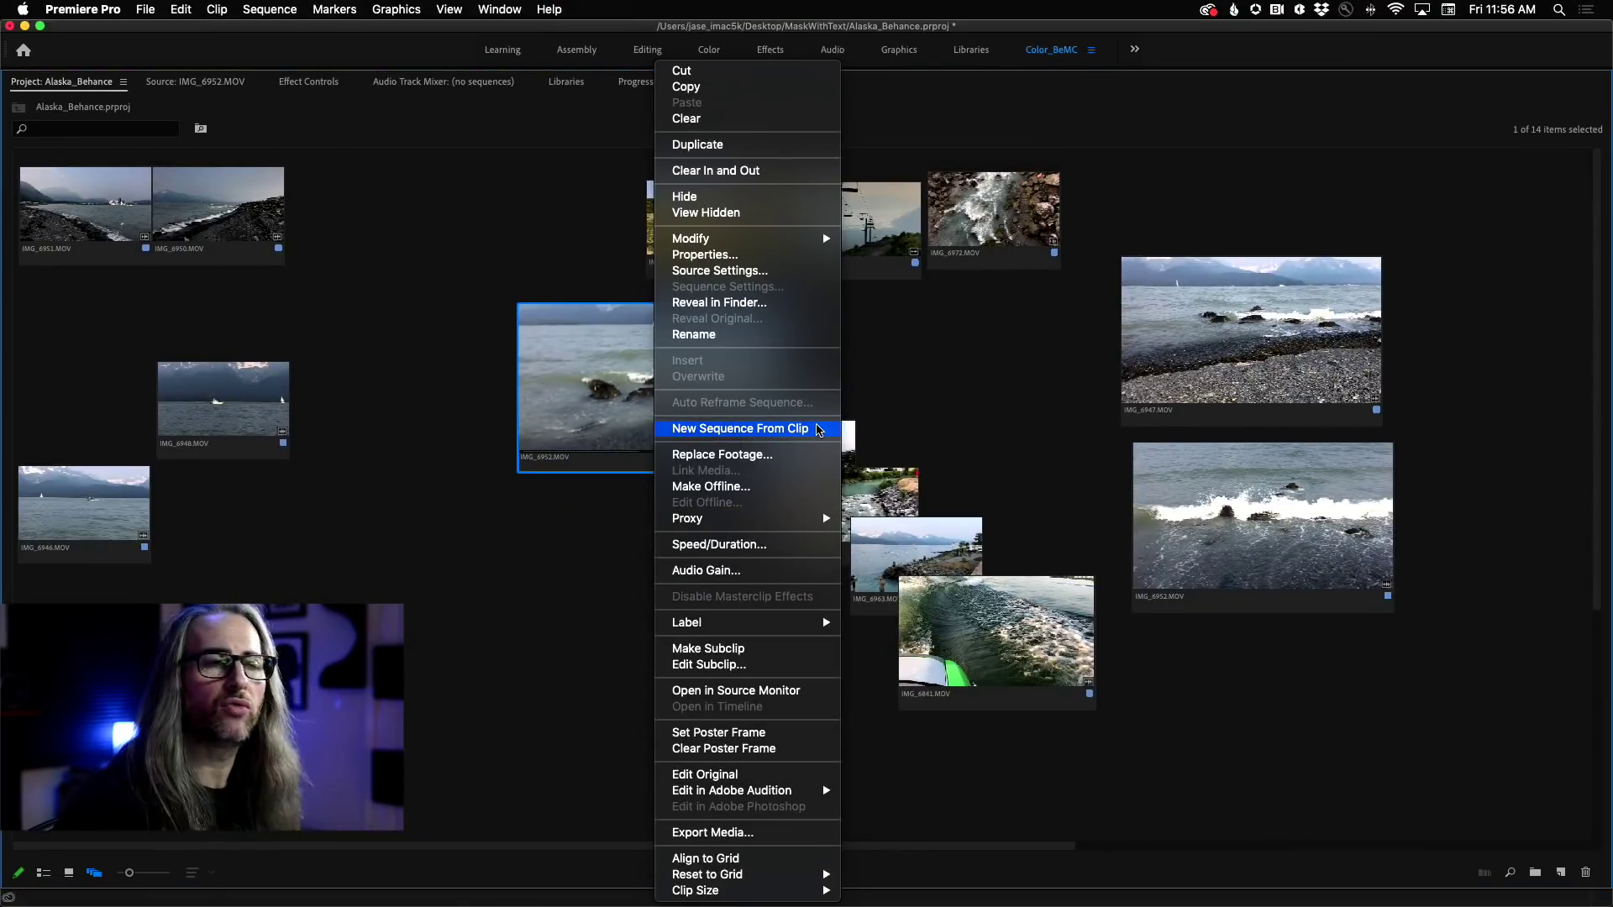
left_click(819, 430)
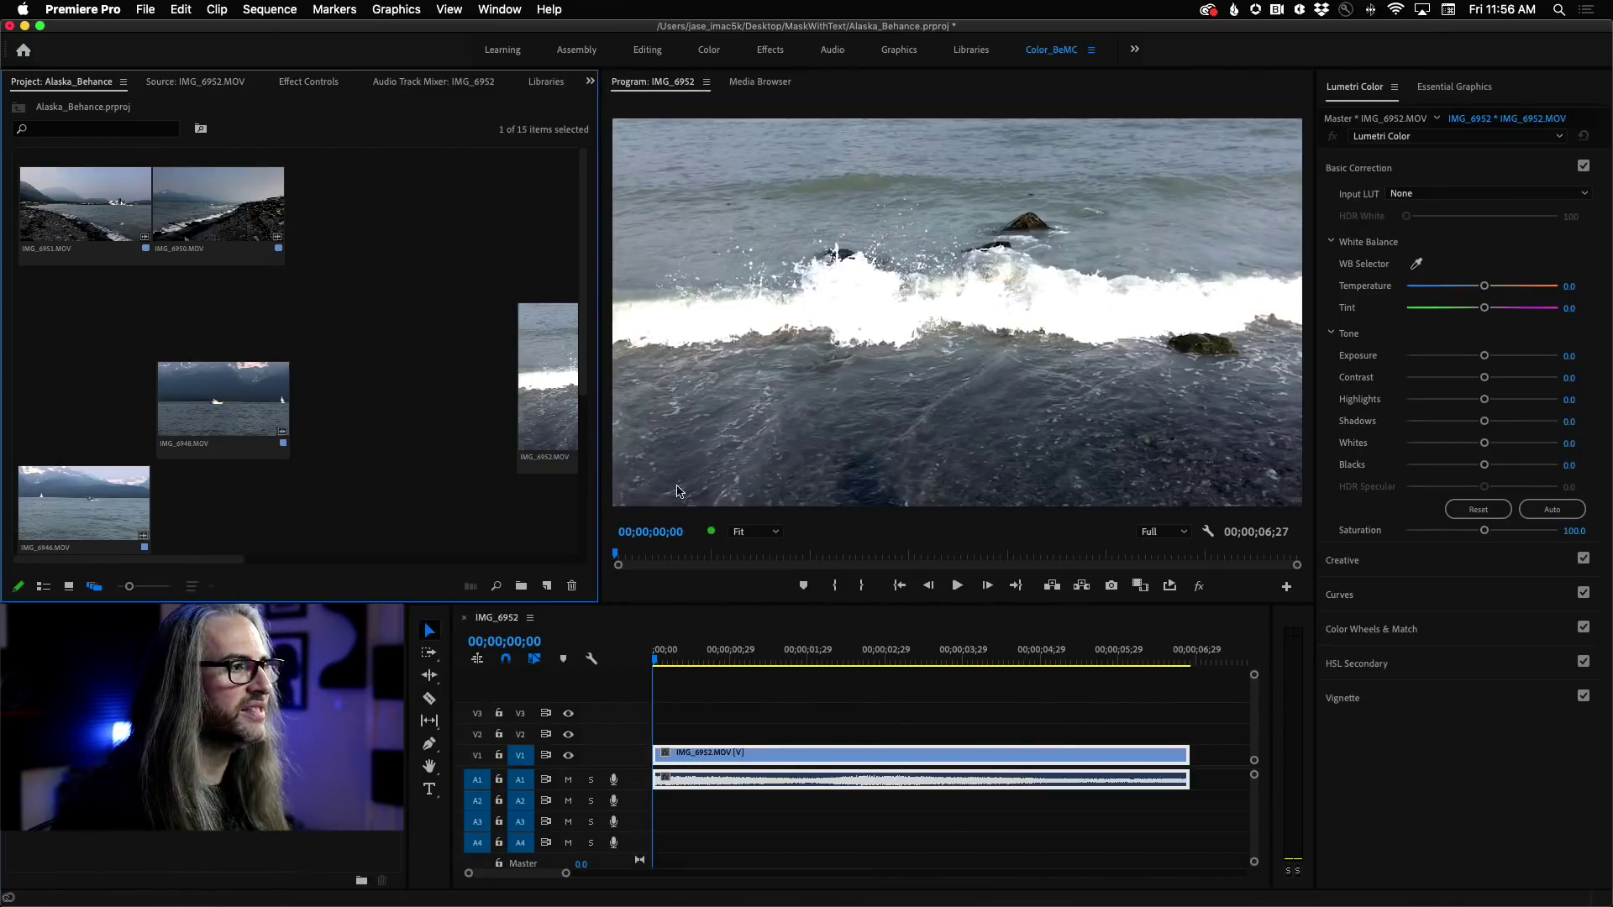
Mute audio track A1, preview the IMG_6952 sequence, and return the playhead to the start
left_click(569, 781)
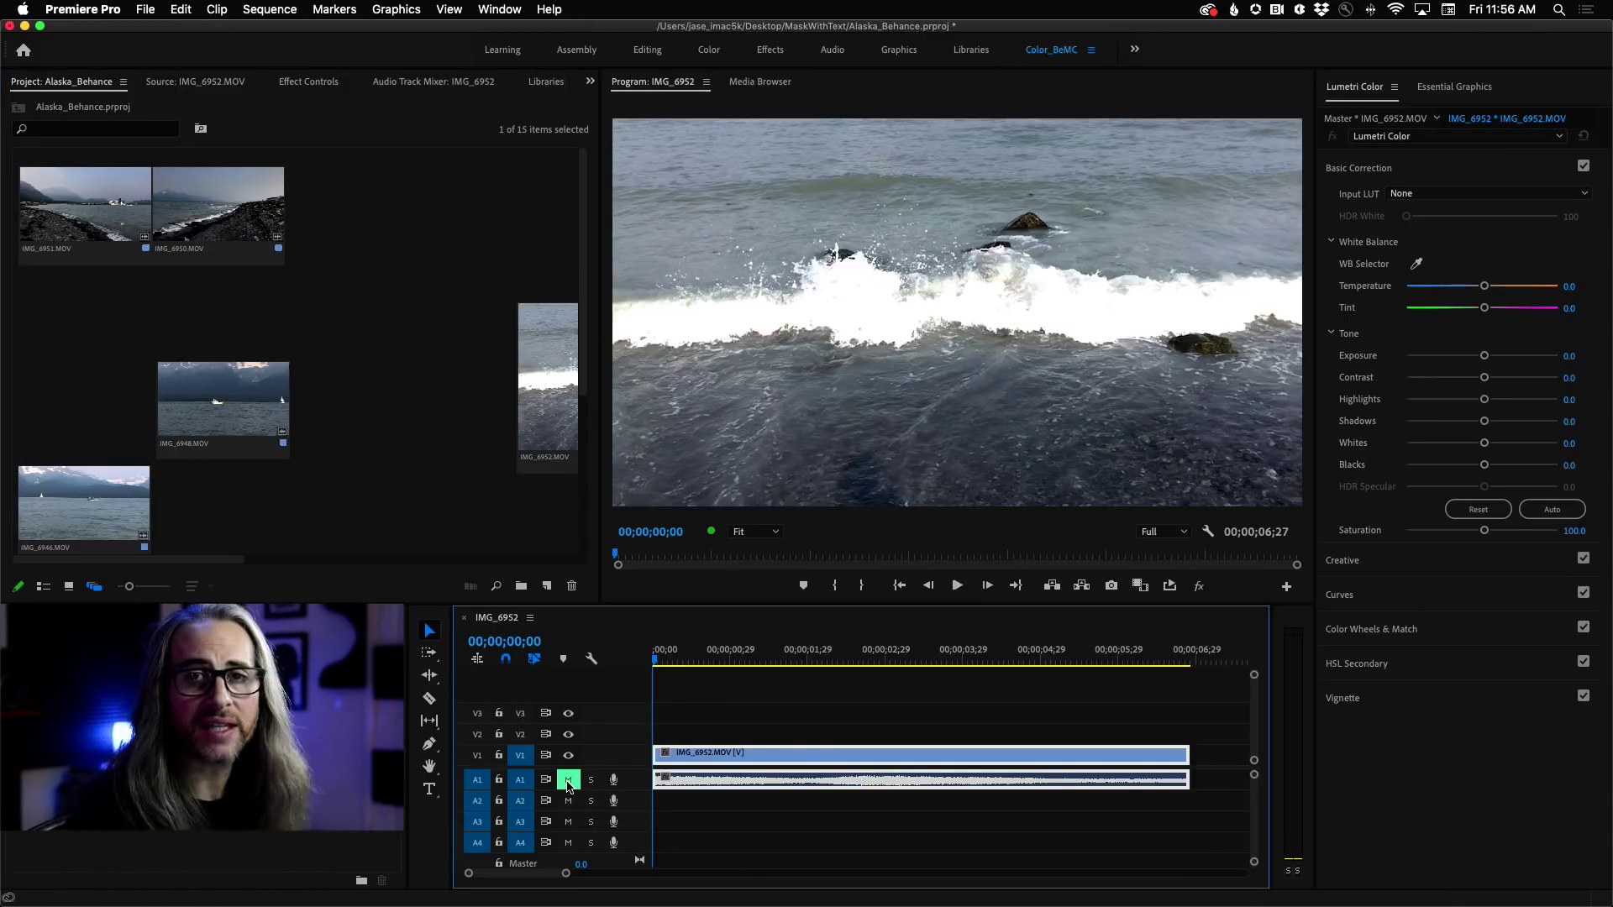
key("space")
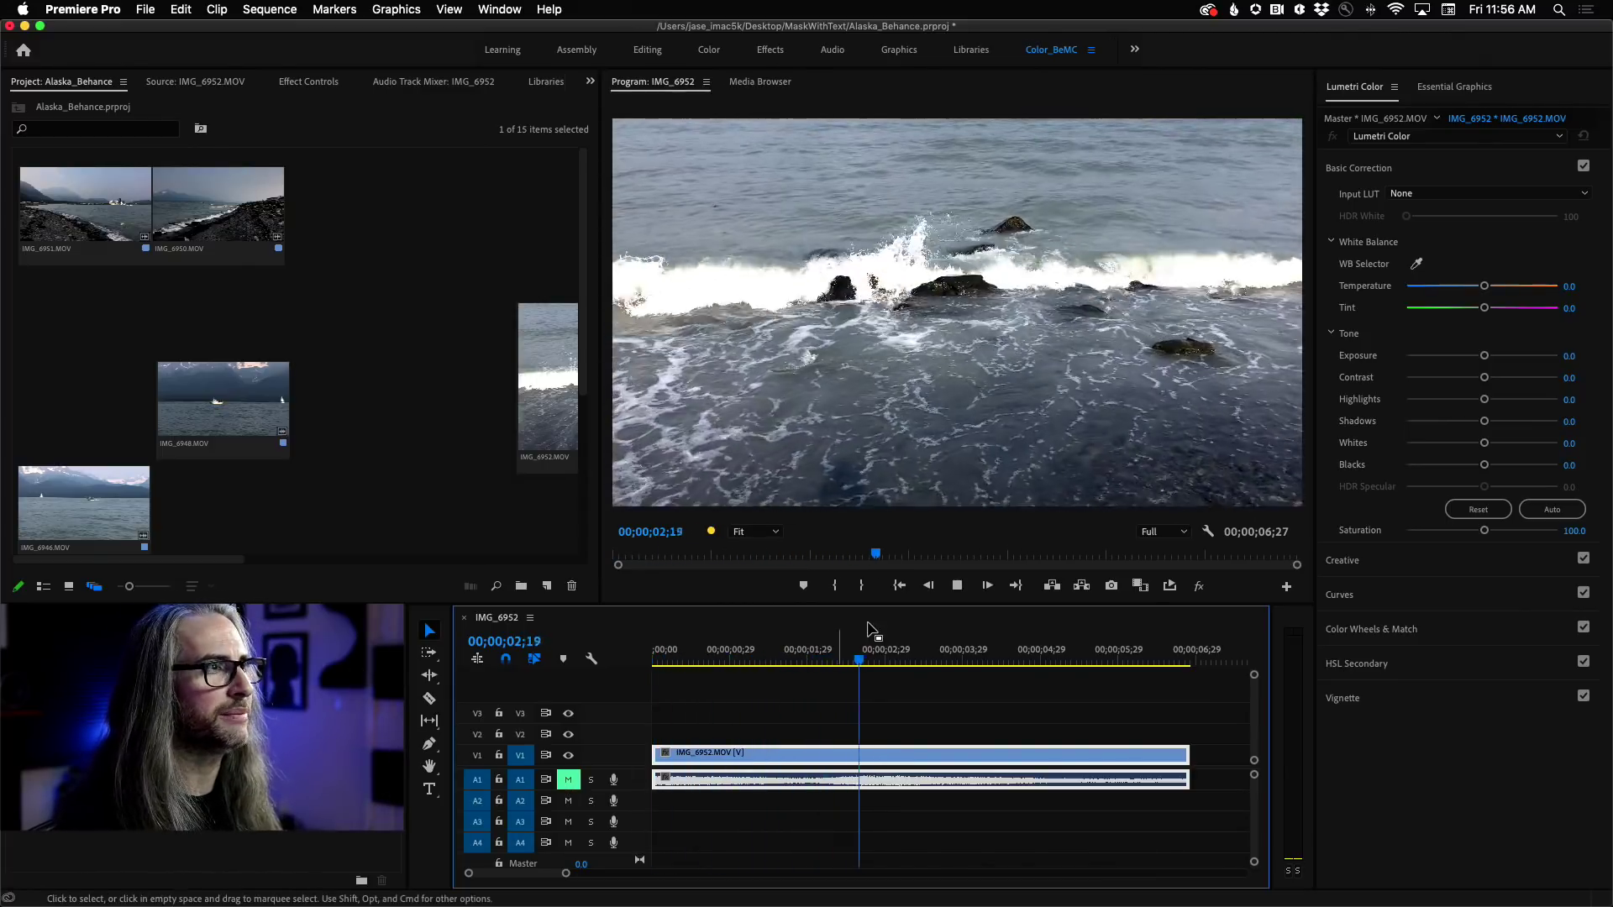
left_click_drag(972, 639, 584, 661)
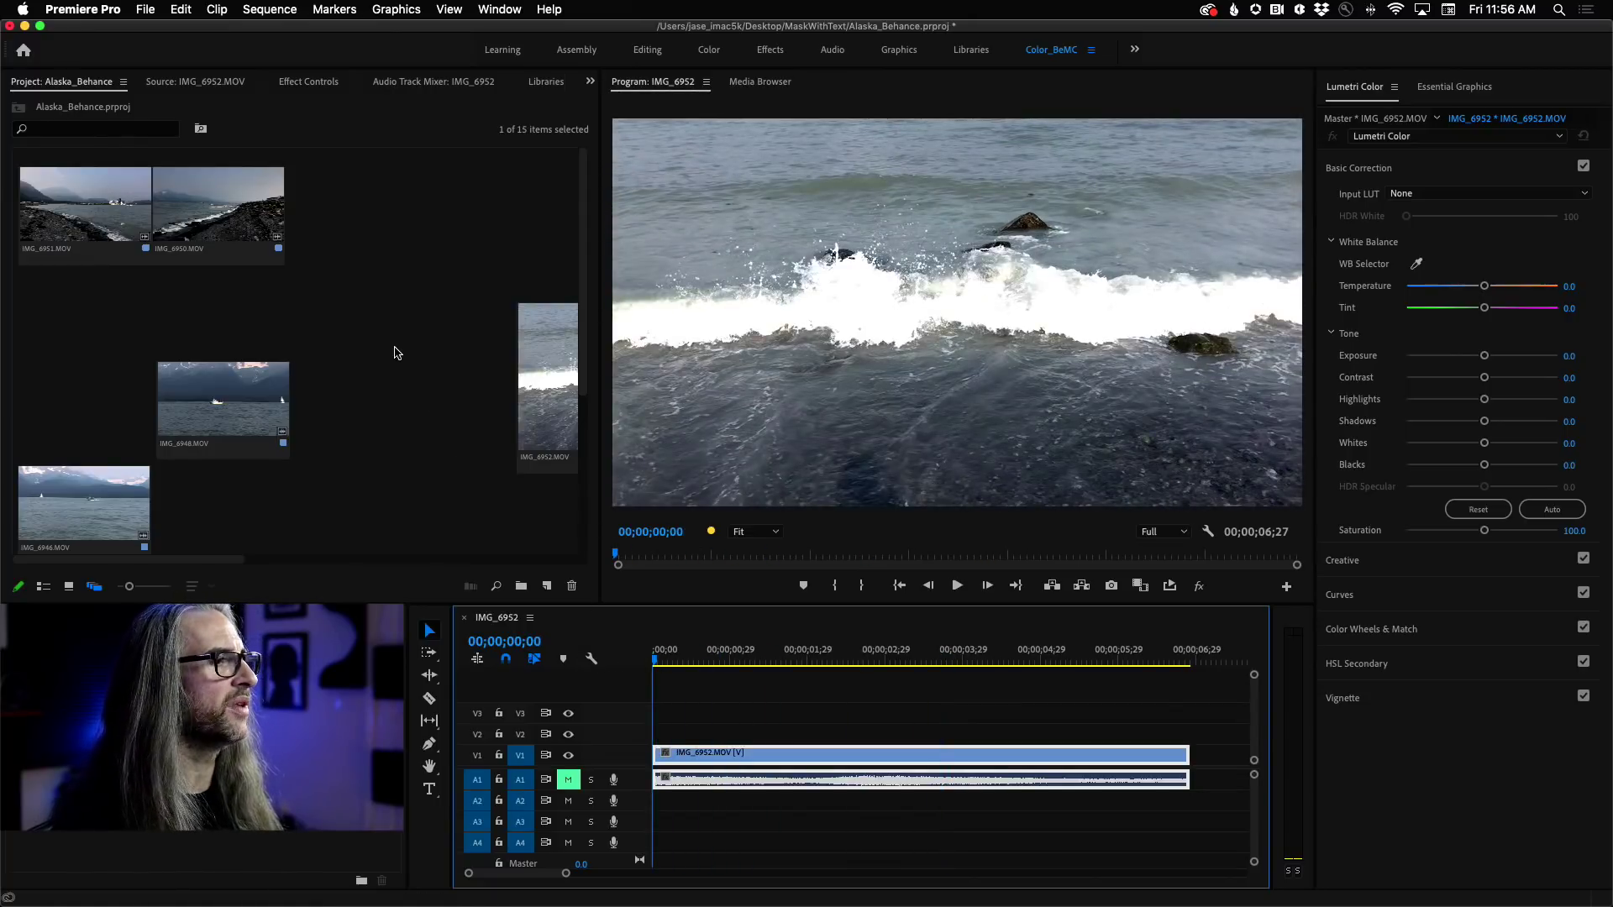
left_click(274, 445)
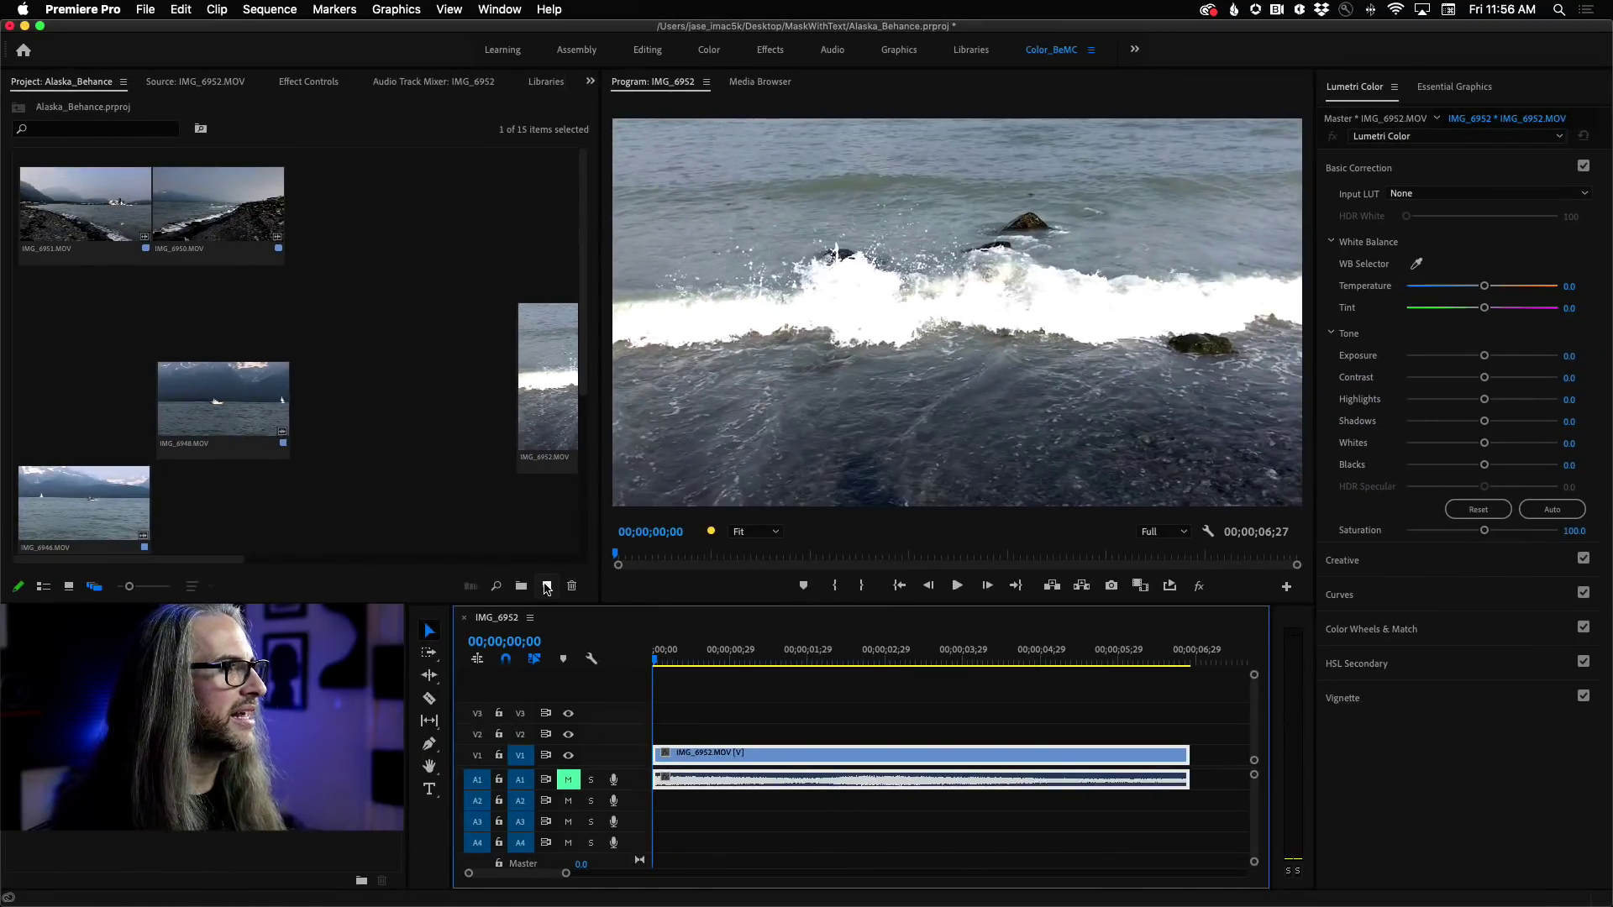
Start a new sequence and examine the available sequence presets, including the VR Monoscopic, VR Stereoscopic and RED R3D groups
left_click(544, 585)
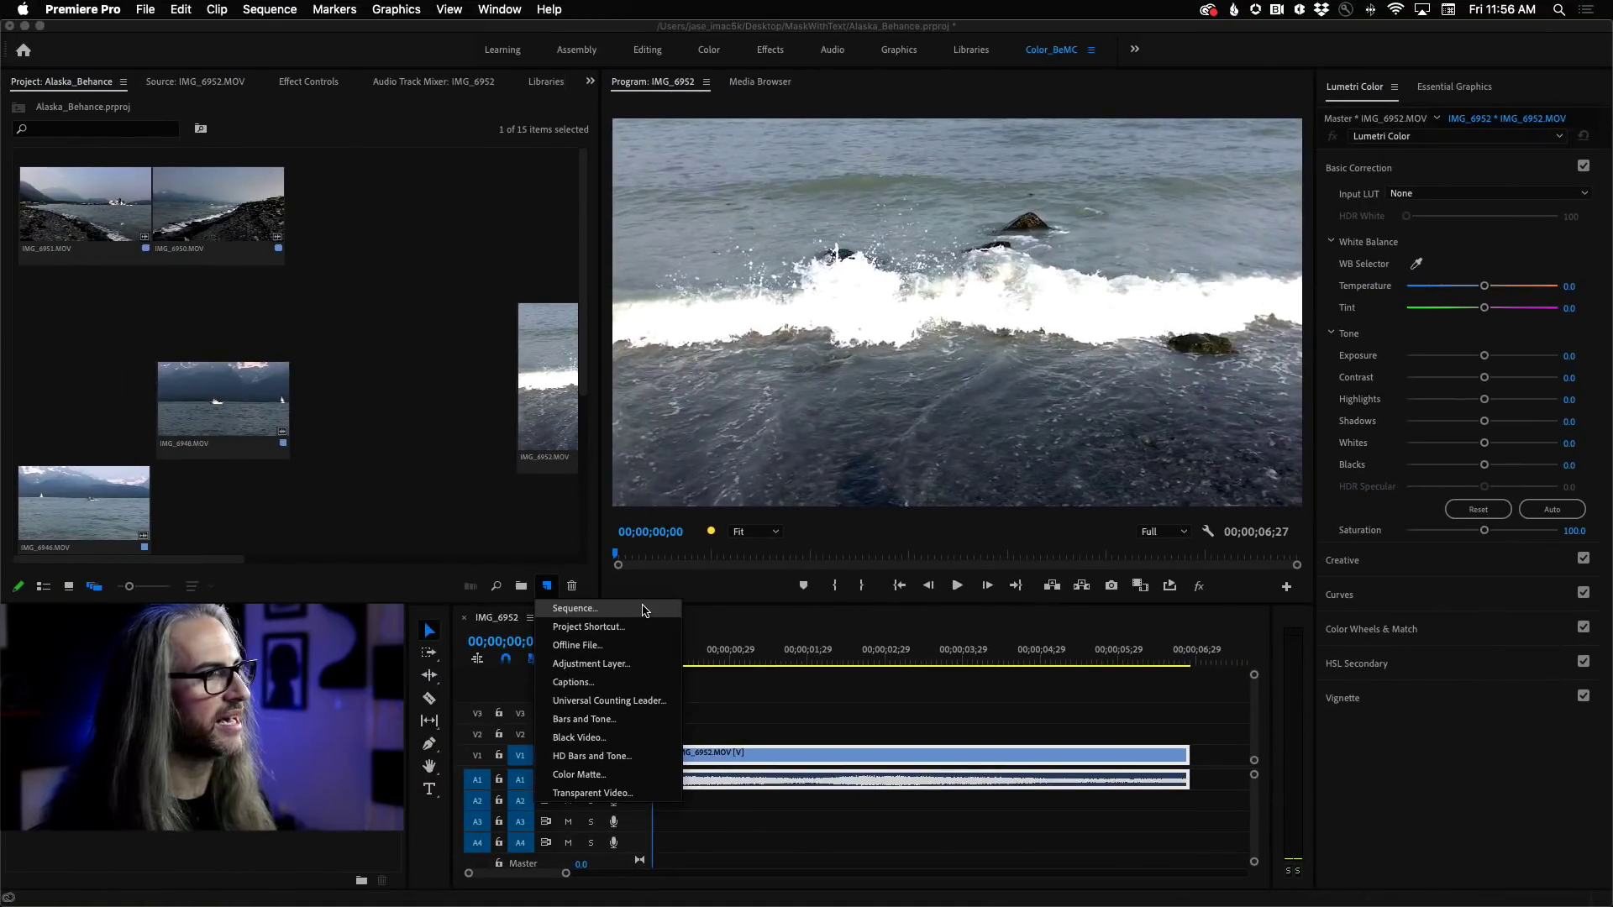
left_click(731, 611)
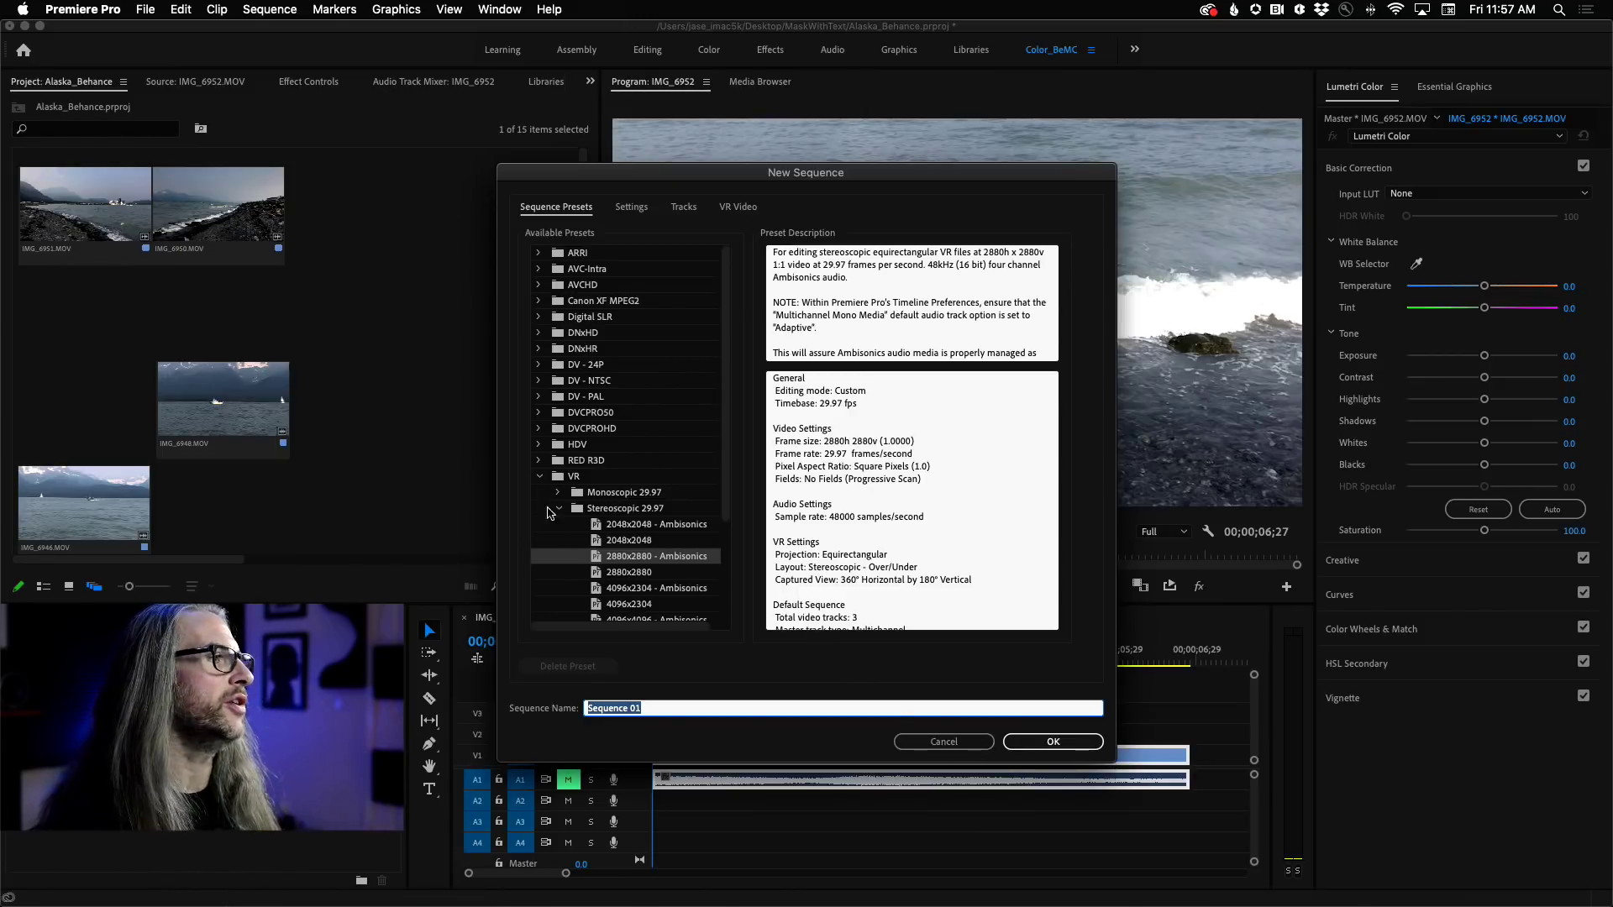
left_click(557, 495)
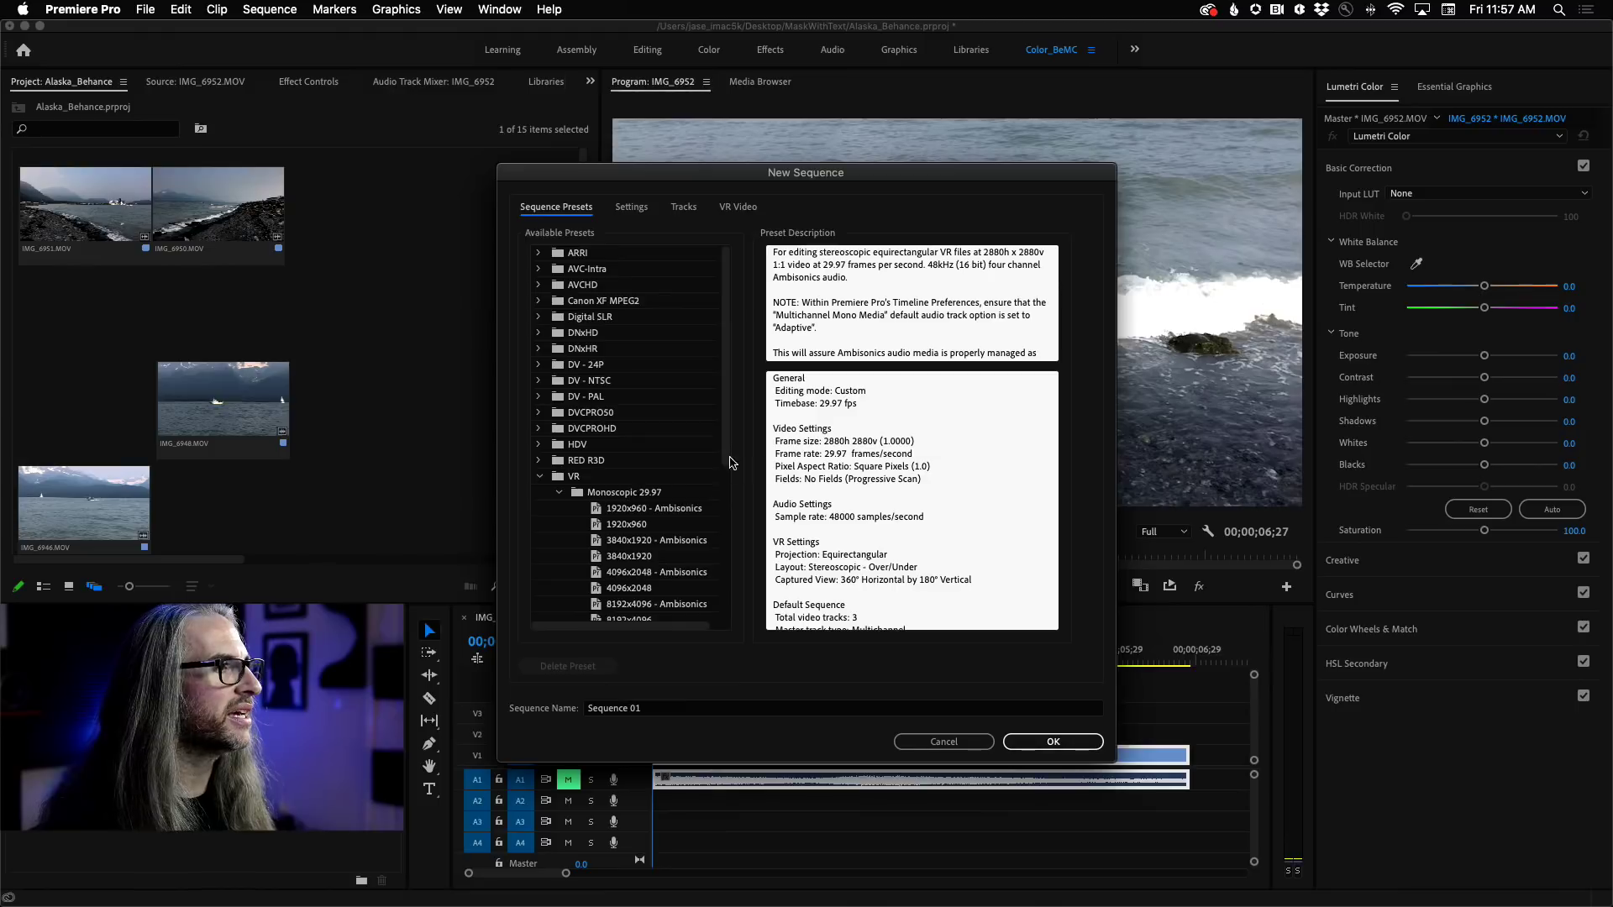
left_click(557, 499)
scroll(639, 546, "down", 5)
scroll(745, 592, "down", 1)
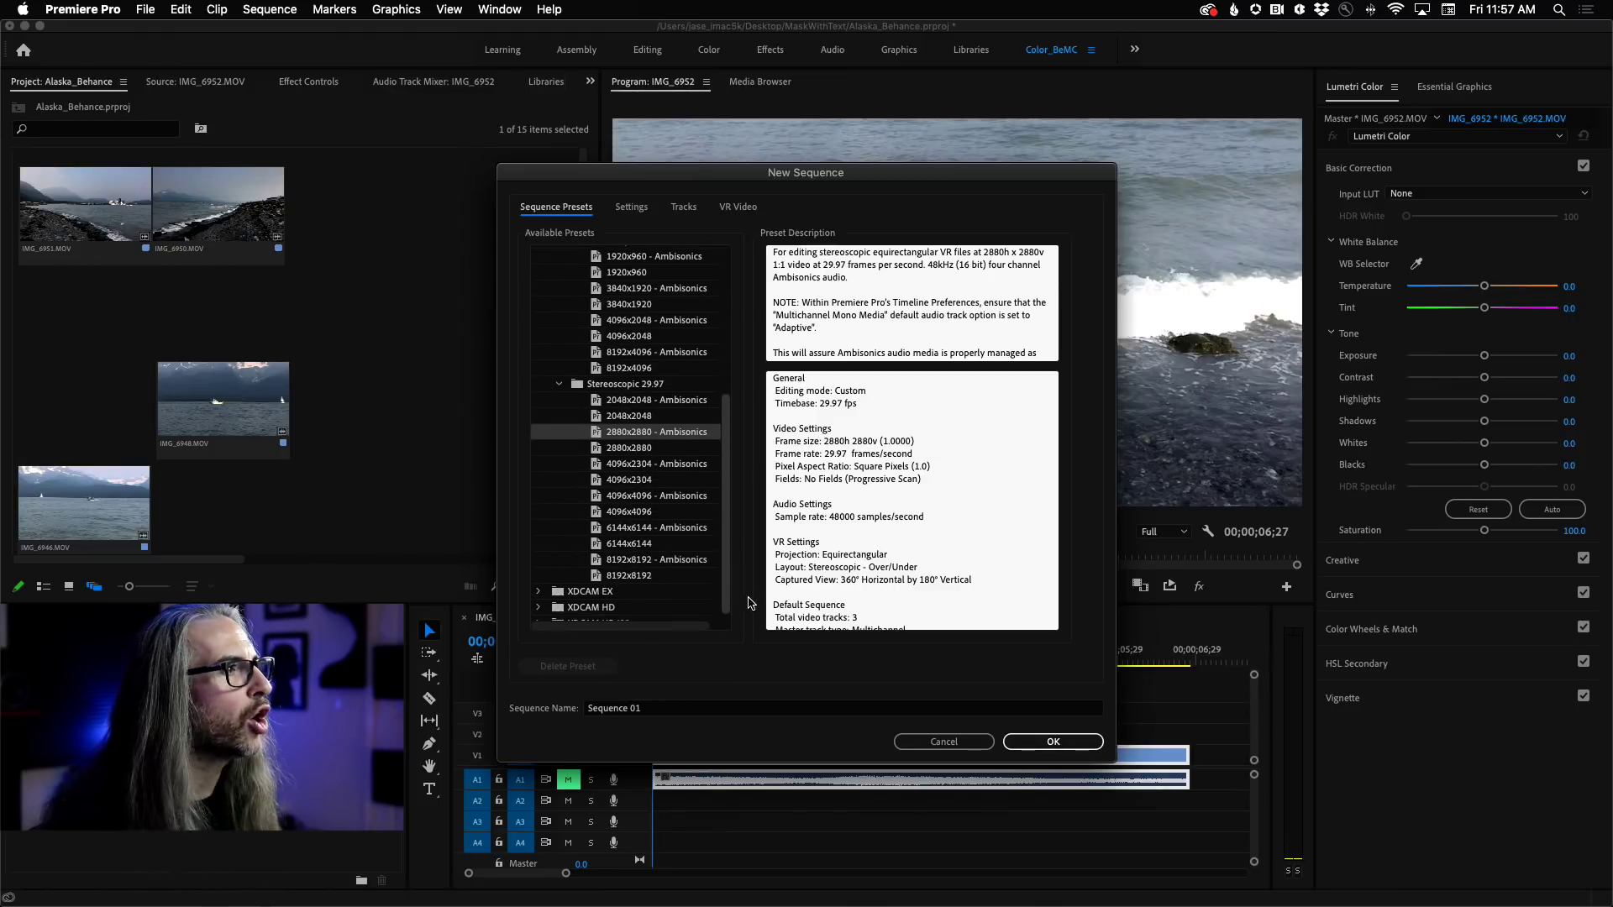
scroll(689, 554, "up", 1)
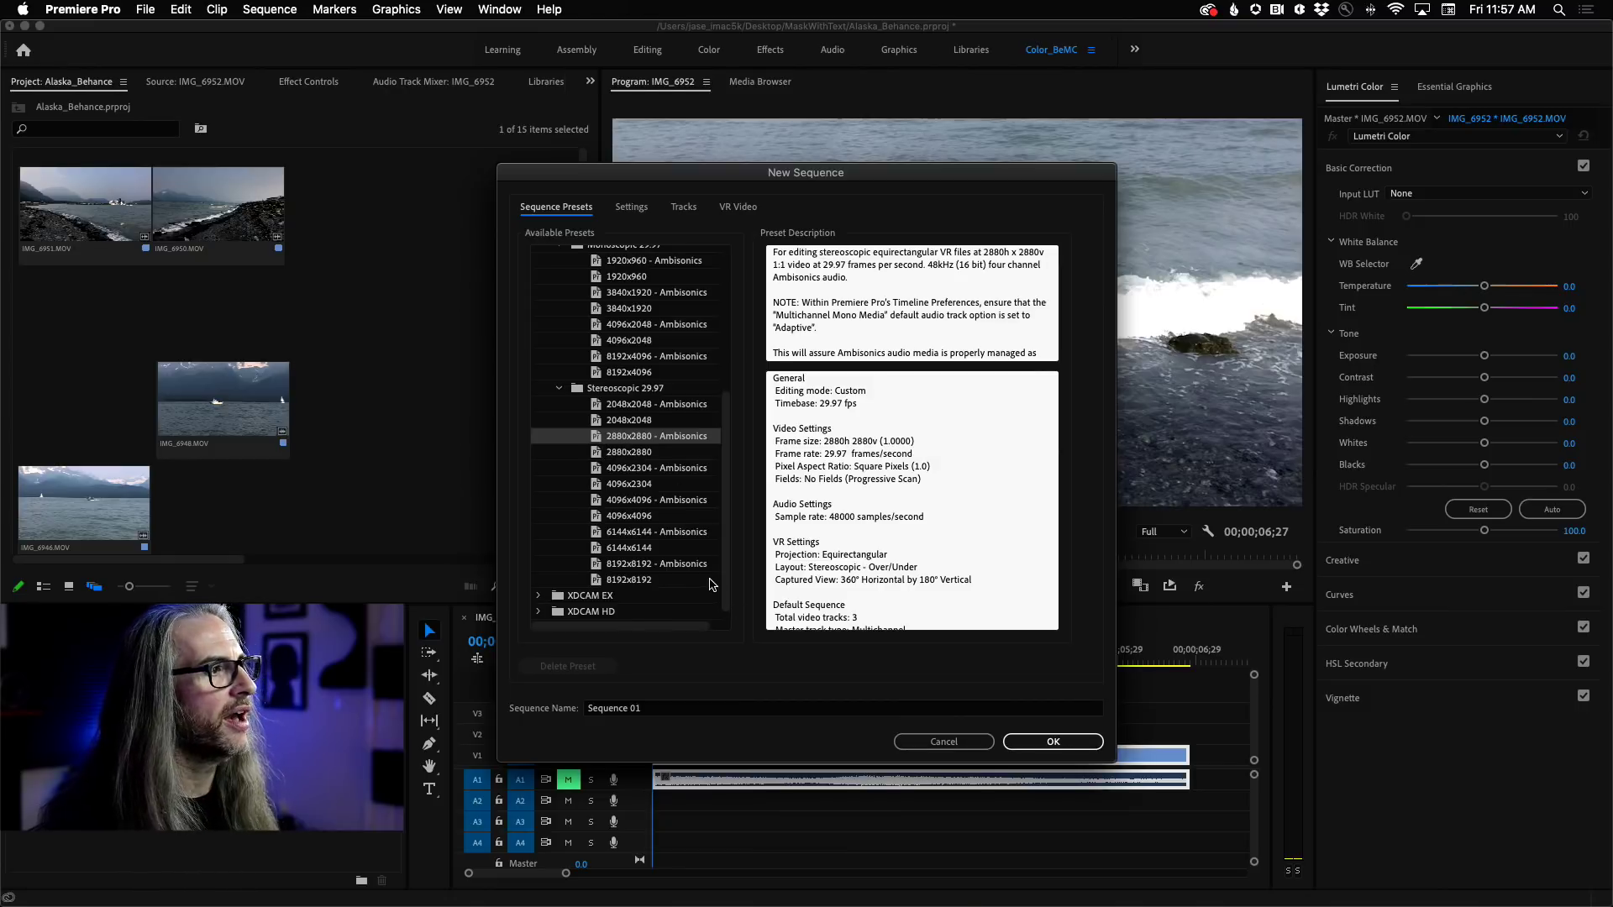
left_click_drag(726, 592, 731, 458)
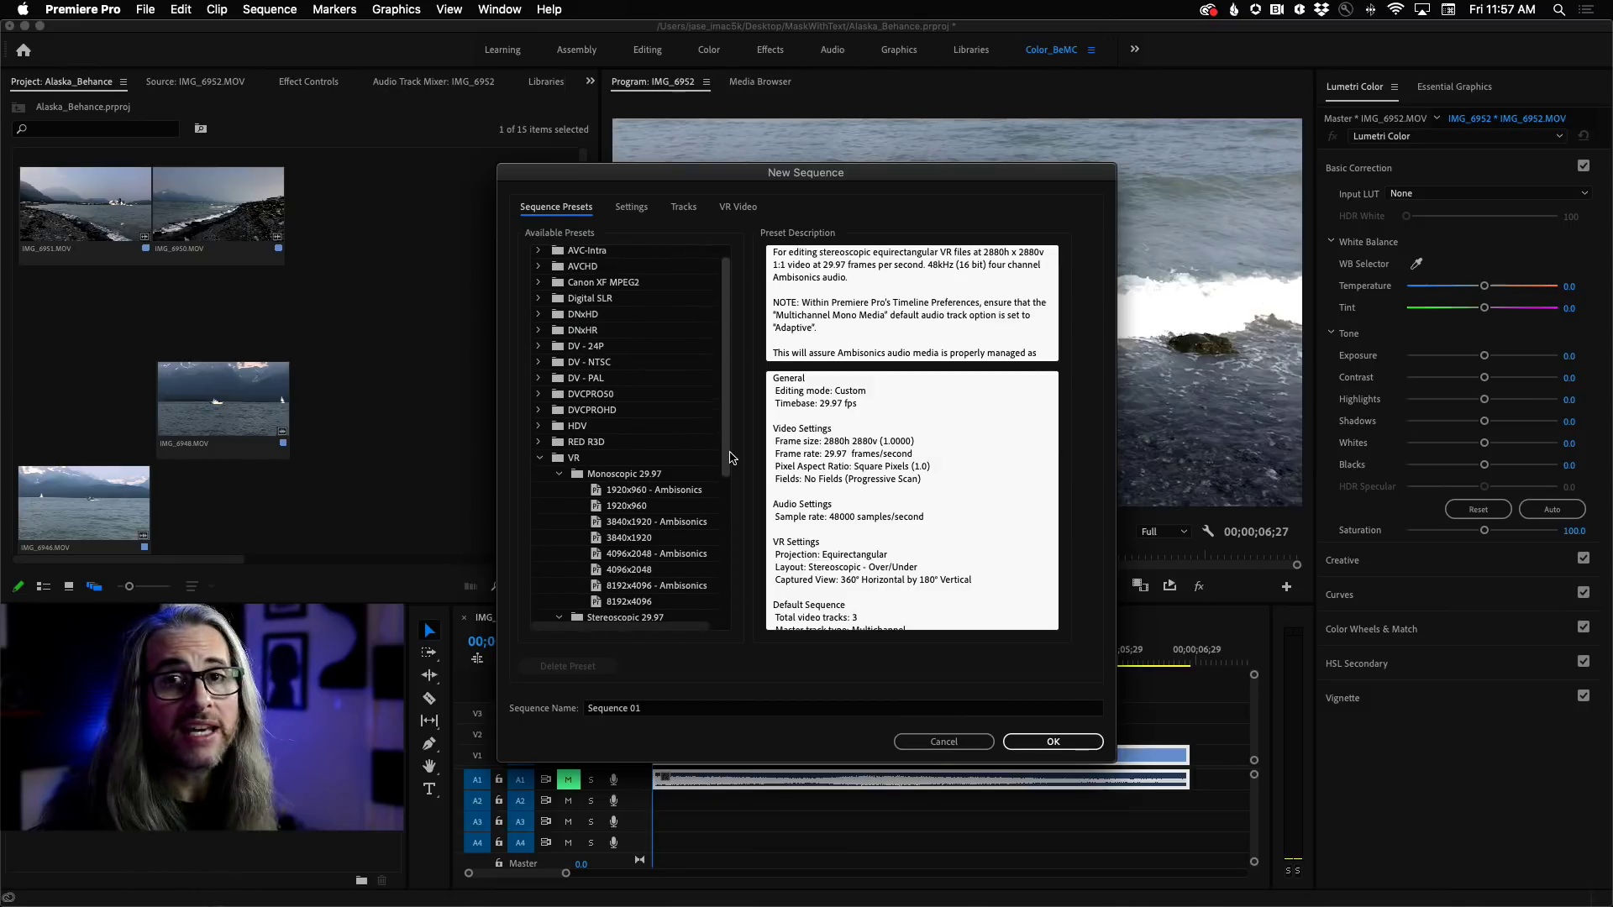
left_click(538, 442)
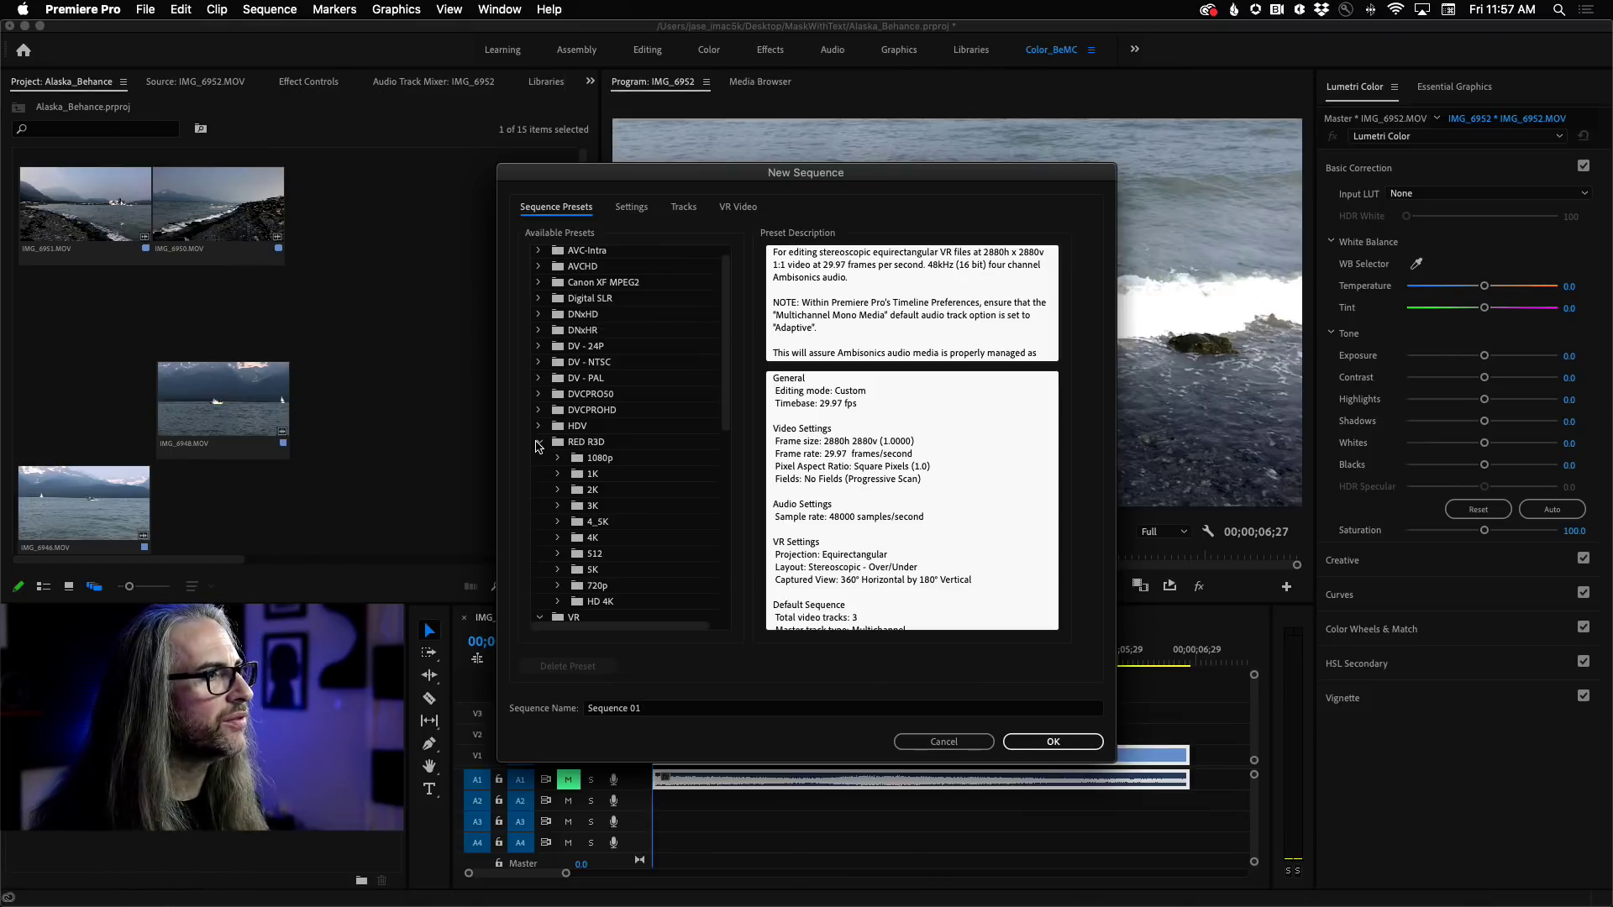
left_click(538, 442)
left_click(539, 458)
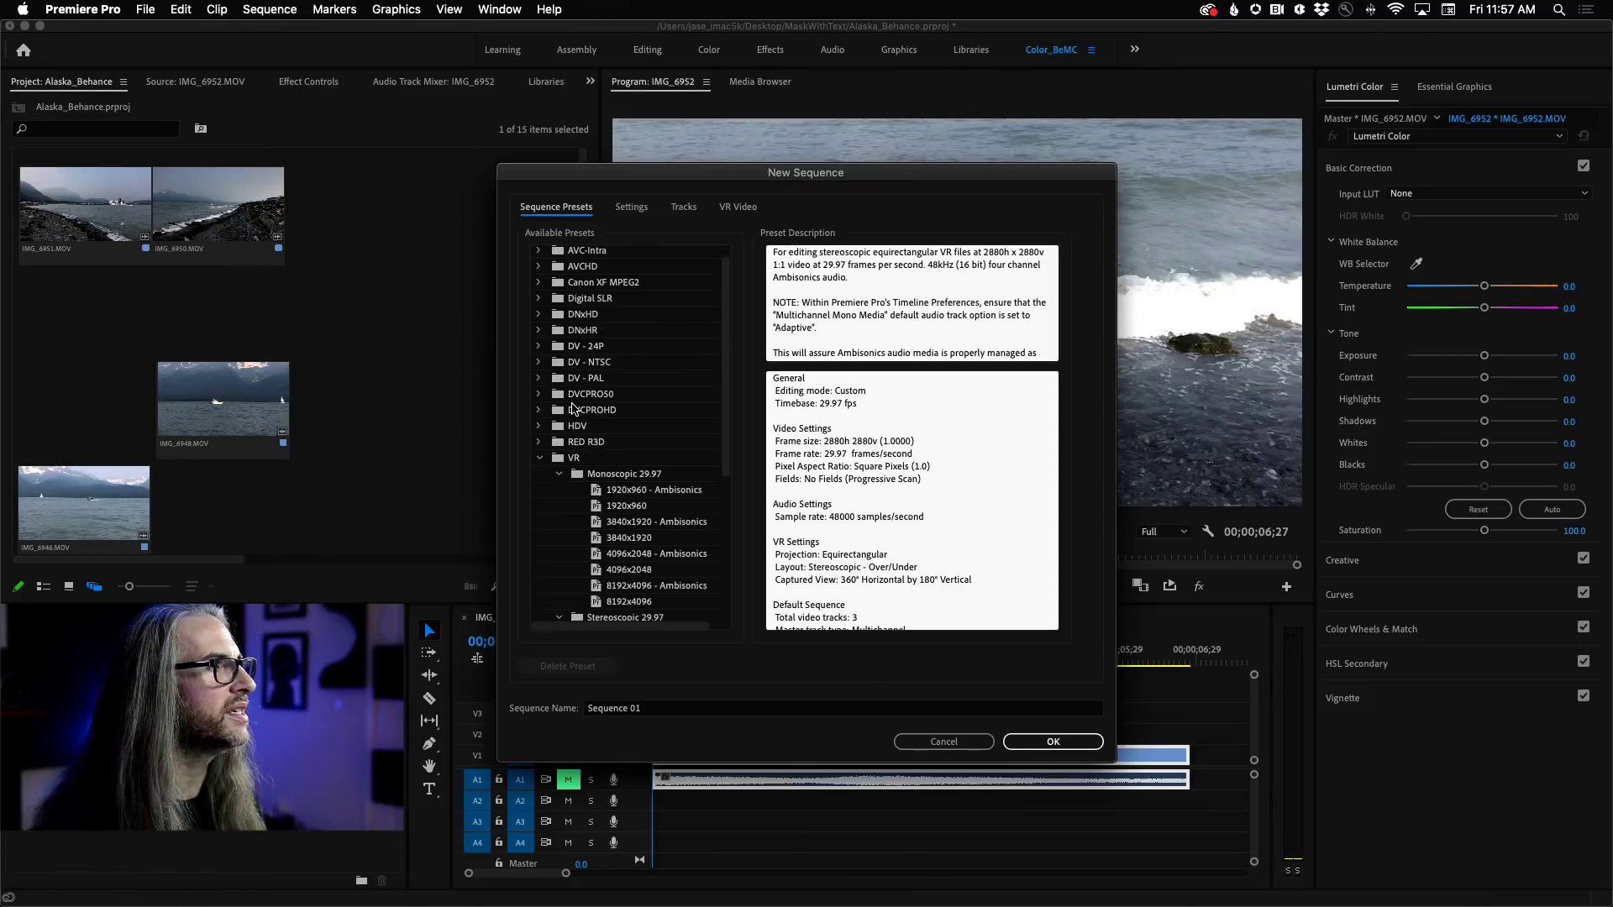
scroll(727, 378, "down", 1)
scroll(727, 378, "up", 2)
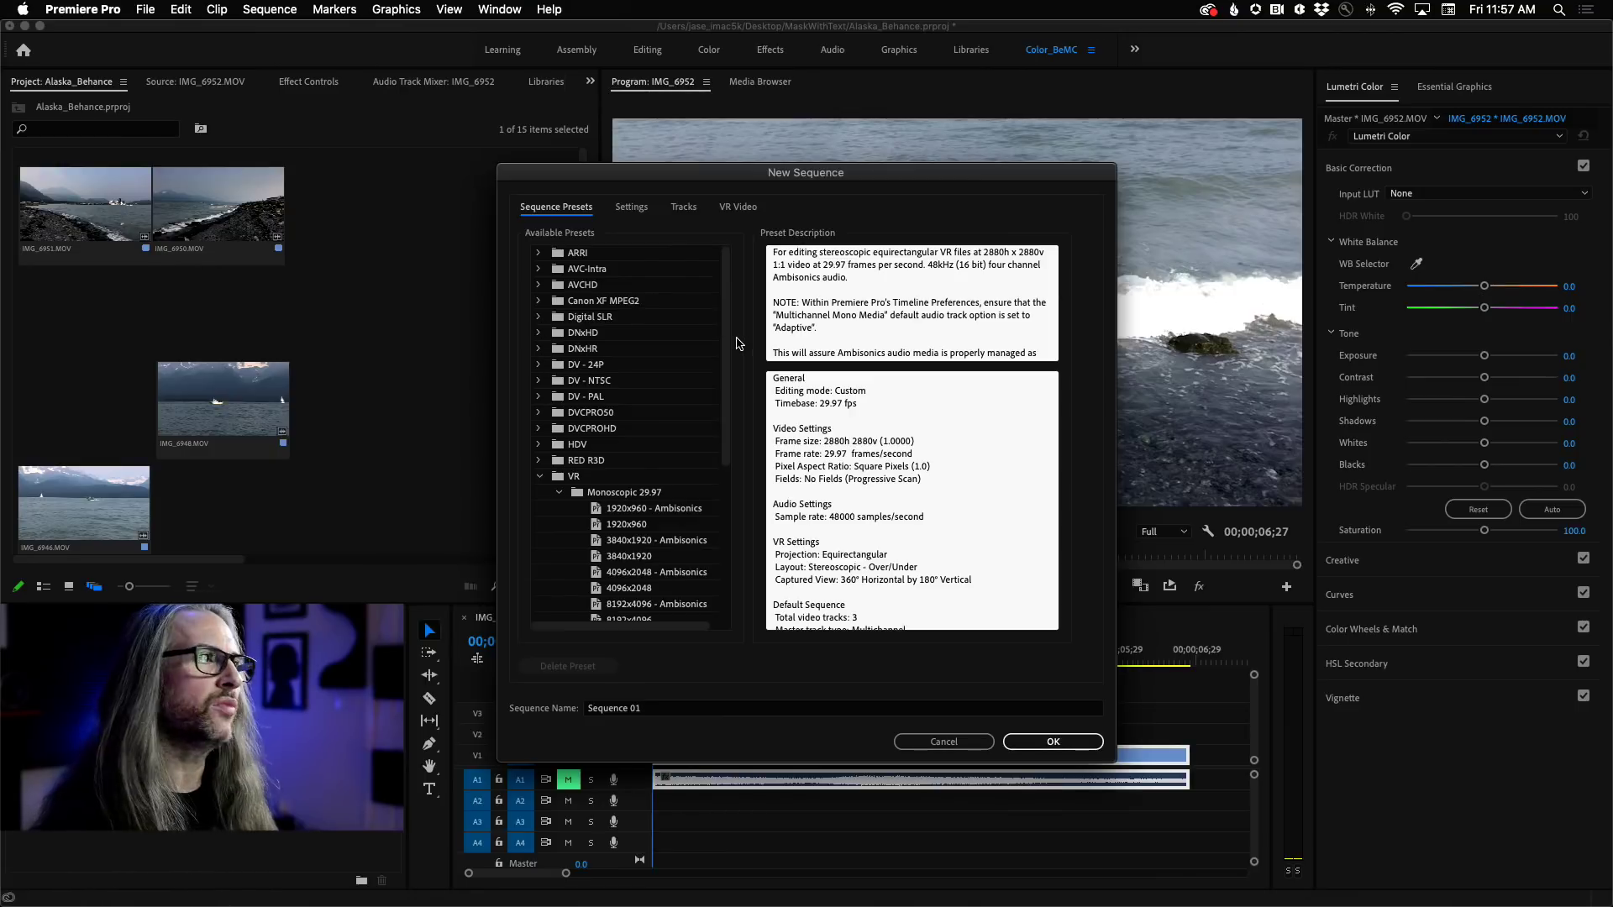
left_click_drag(727, 339, 732, 477)
scroll(731, 477, "up", 5)
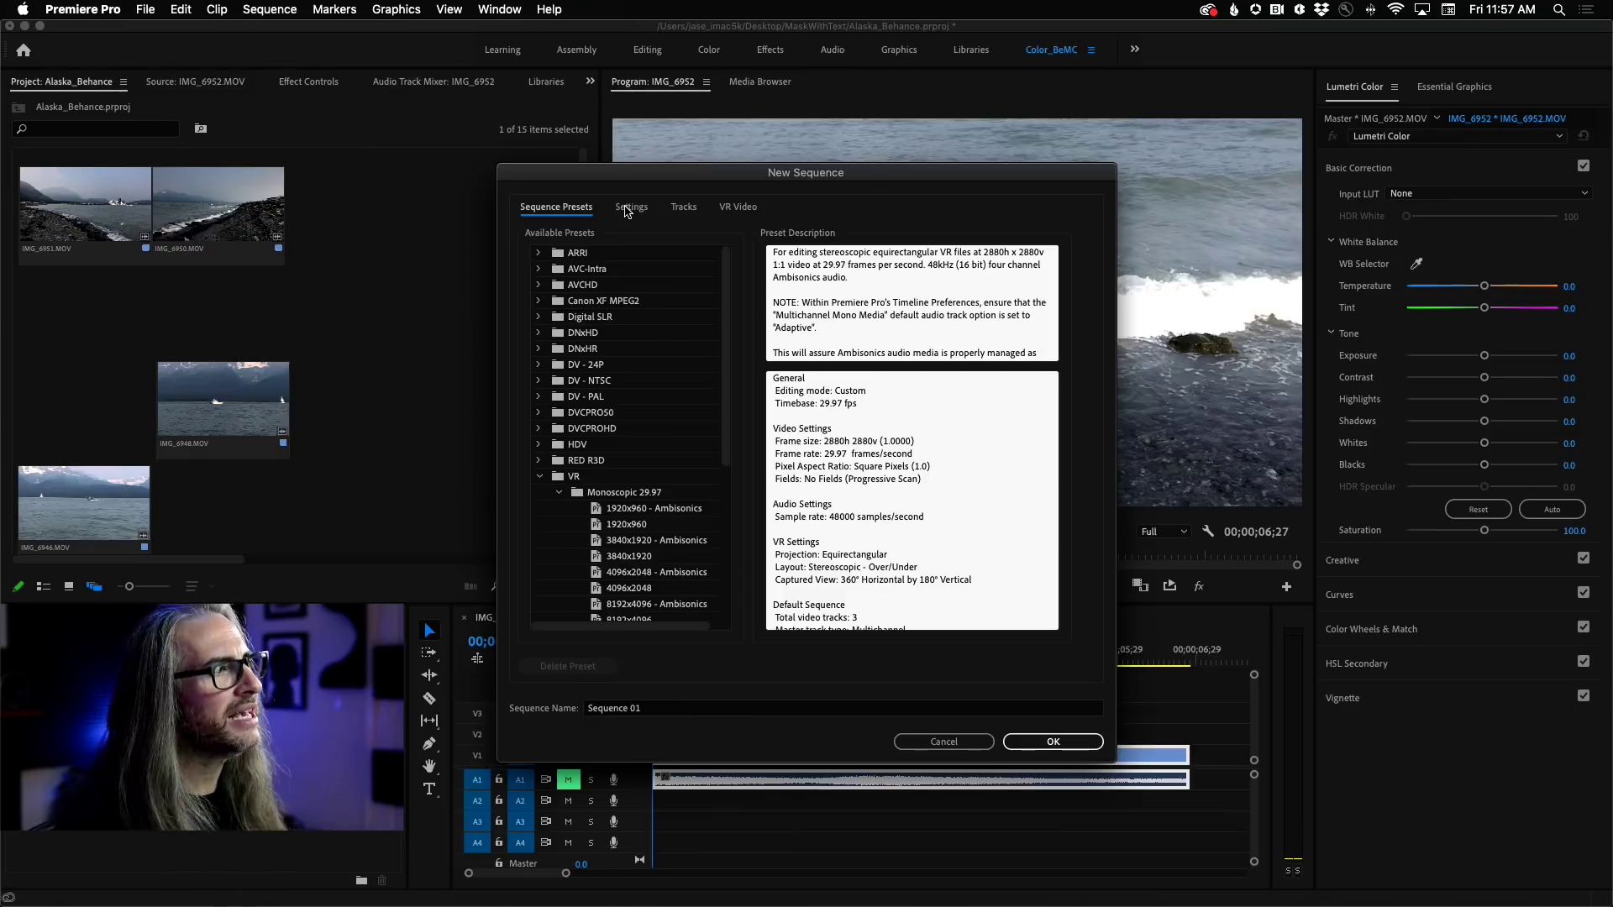
Review the new sequence's general, track and VR video settings, and dismiss the dialog without creating a sequence
left_click(629, 209)
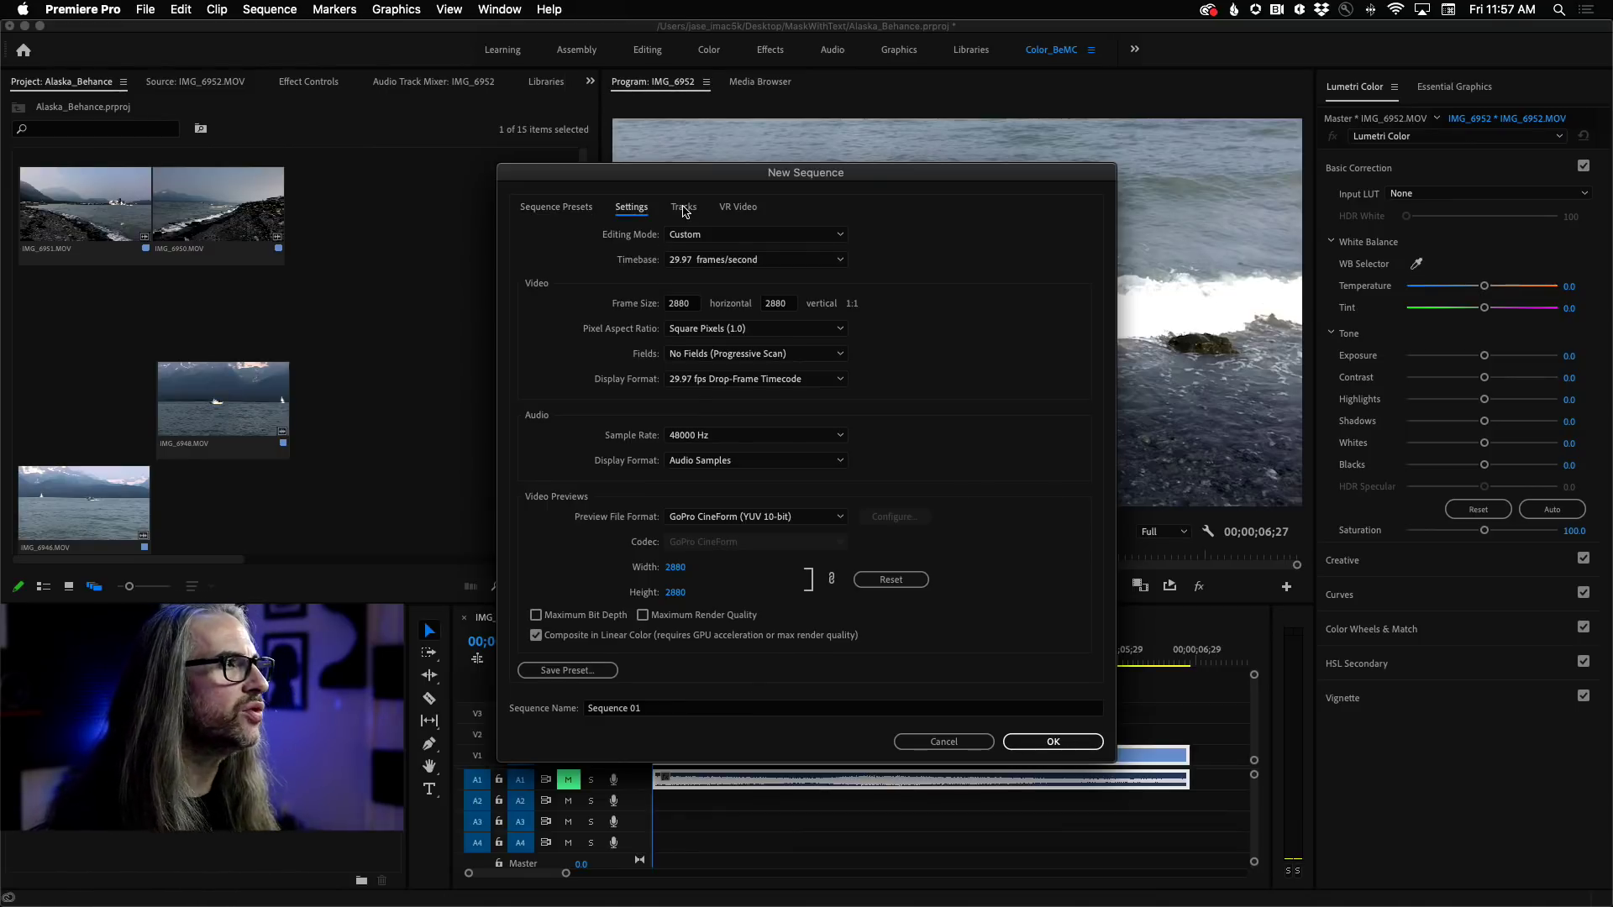
left_click(684, 209)
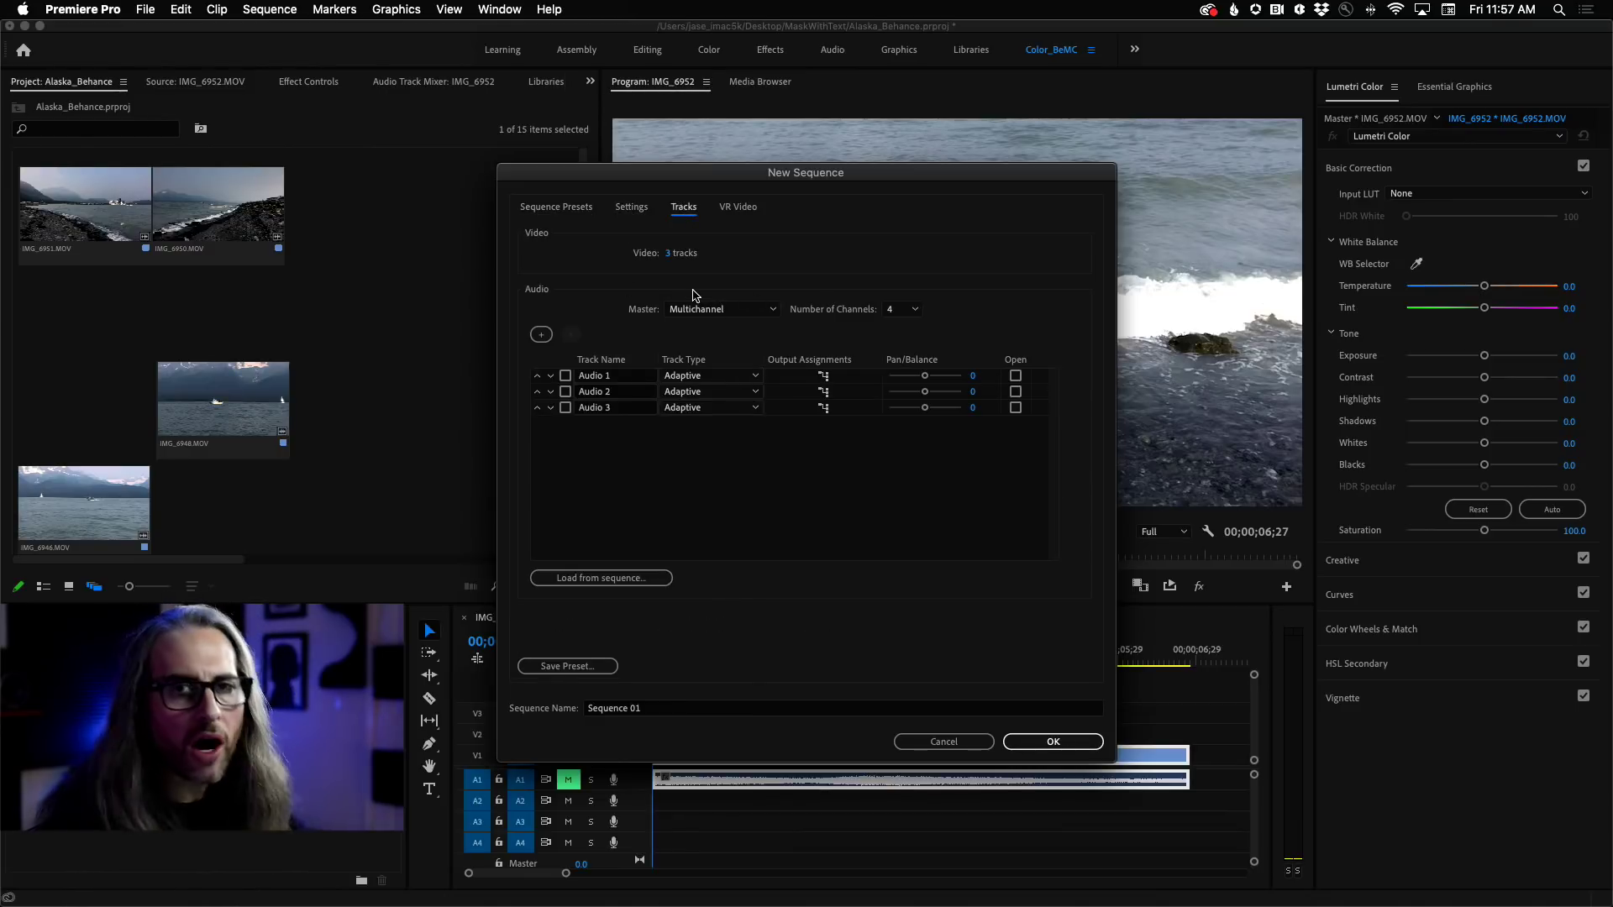
left_click(636, 209)
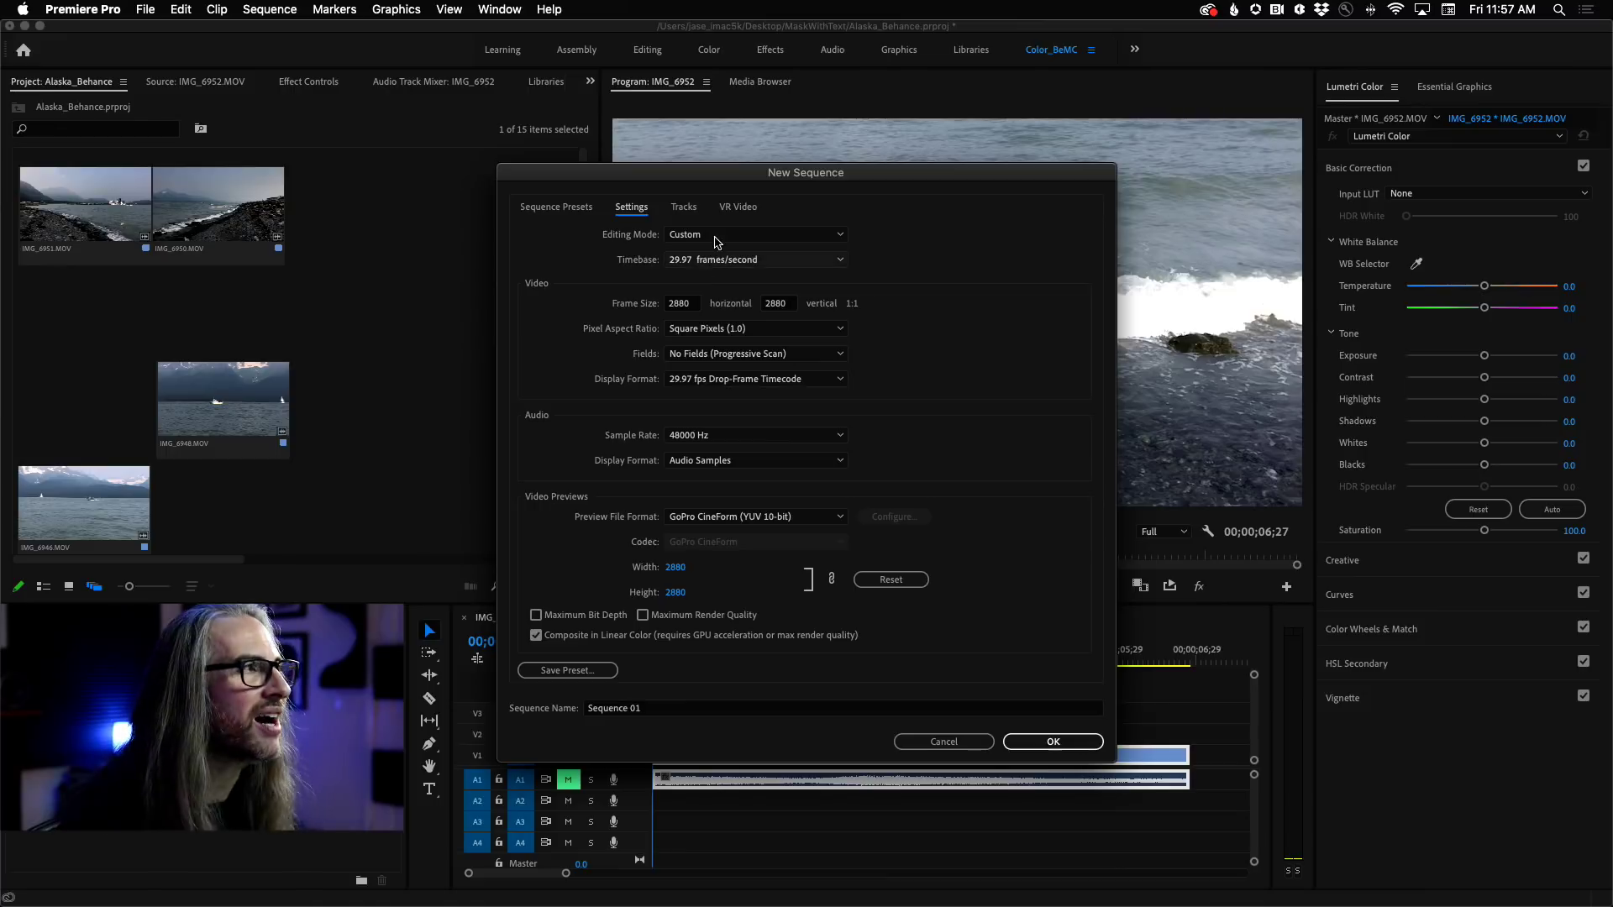
left_click(737, 207)
left_click(631, 206)
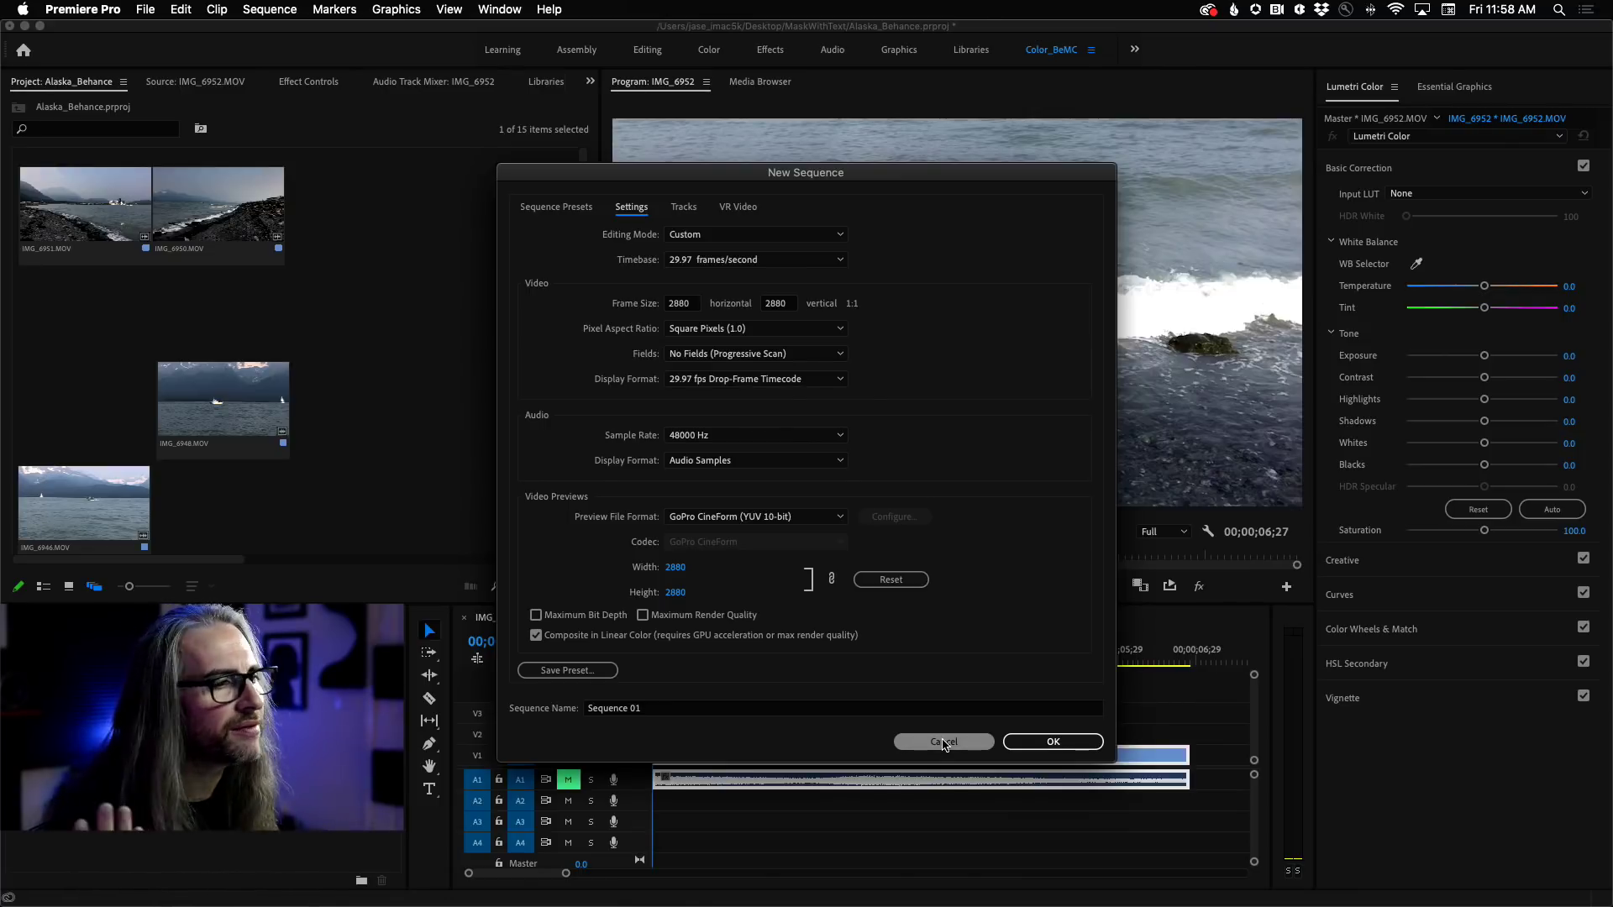
left_click(944, 742)
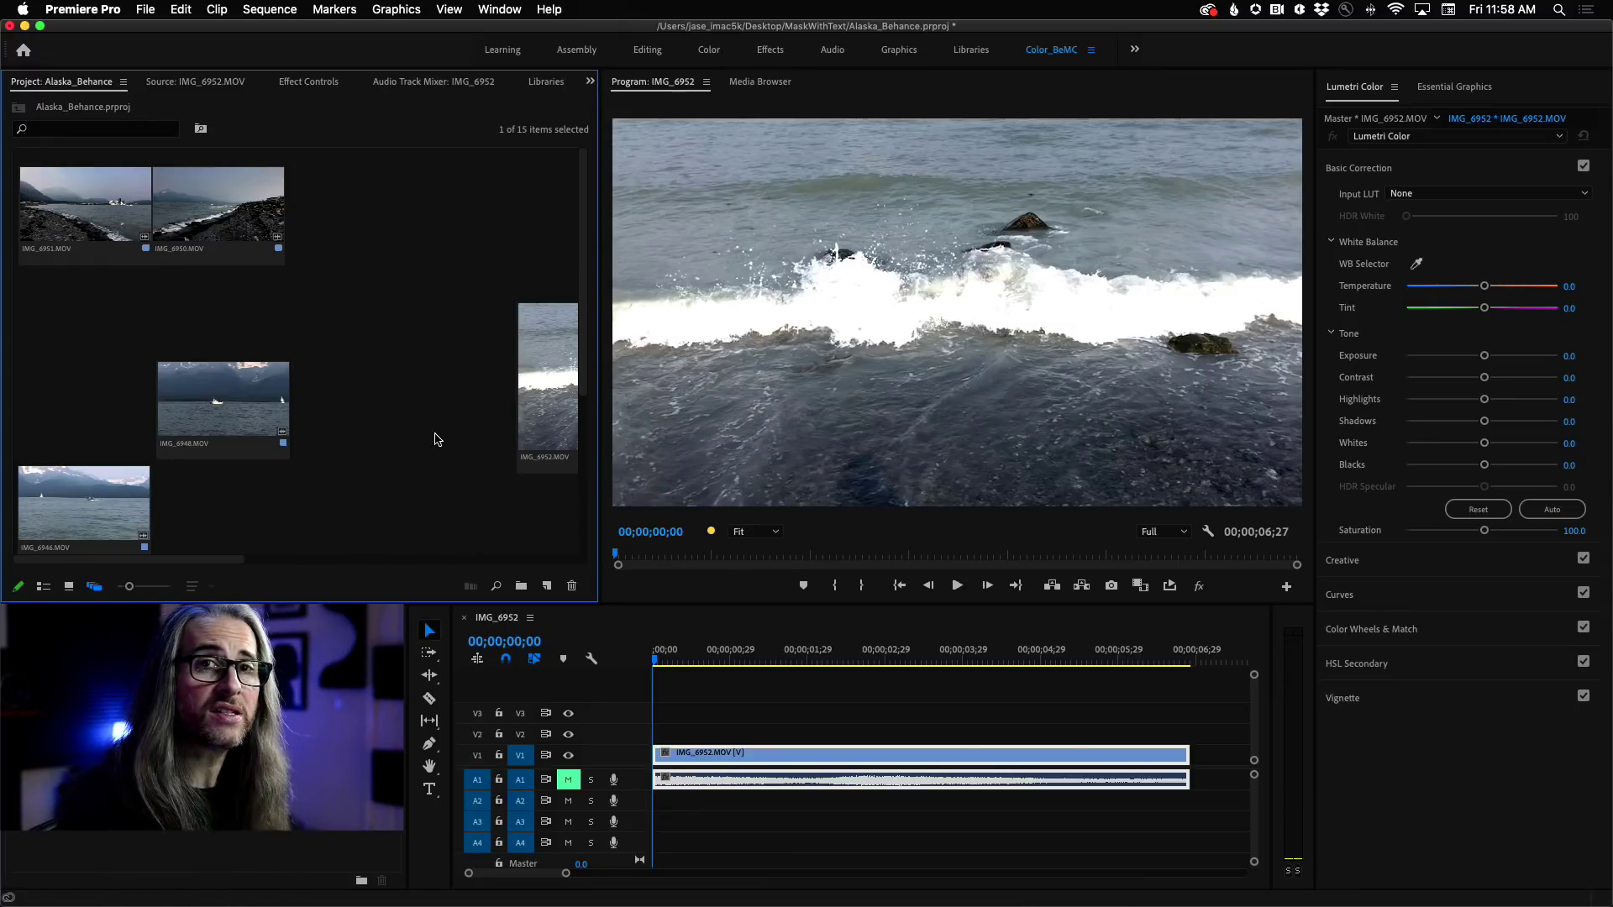
Enlarge the Freeform view and create a new sequence from the five cascaded clips, IMG_6952.MOV through IMG_6841.MOV
key("grave")
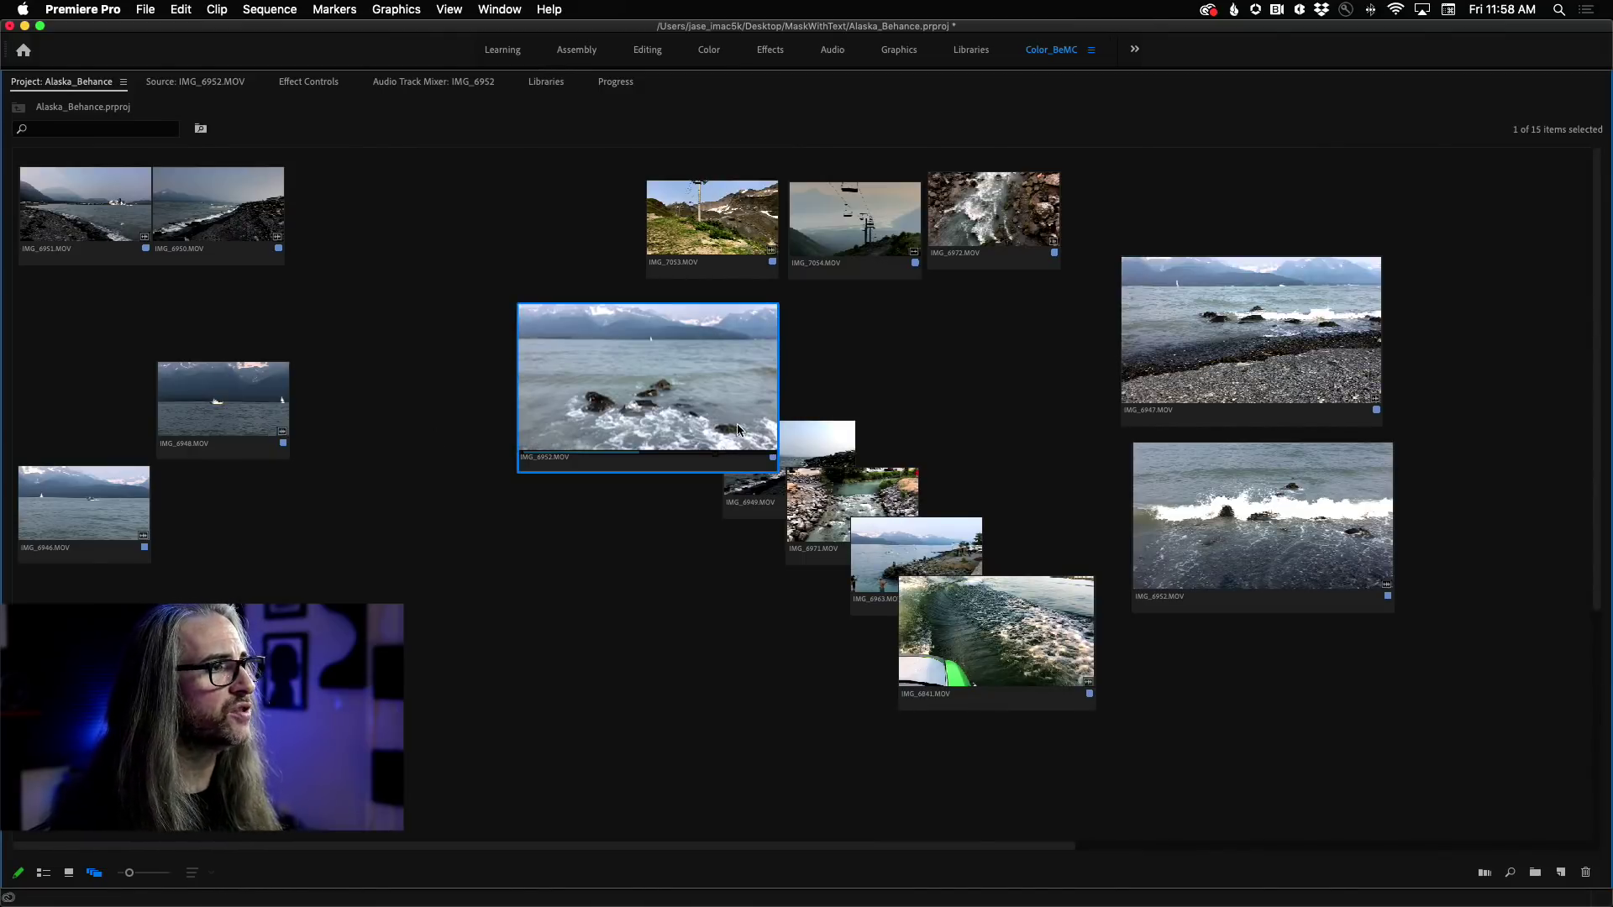
left_click(1012, 654, "shift")
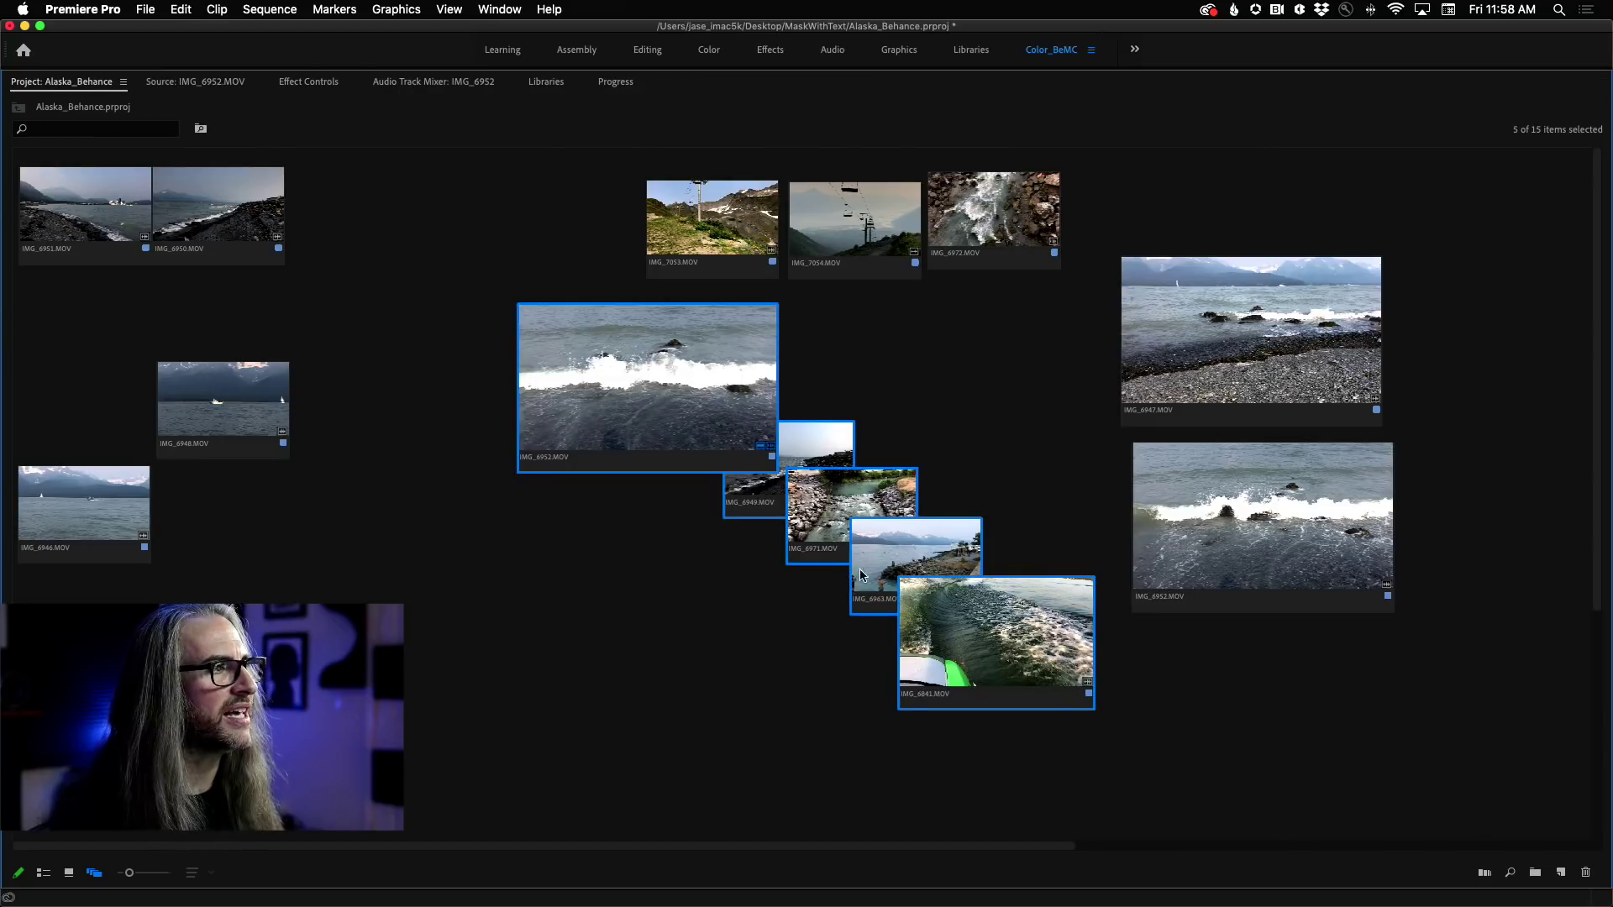
right_click(616, 381)
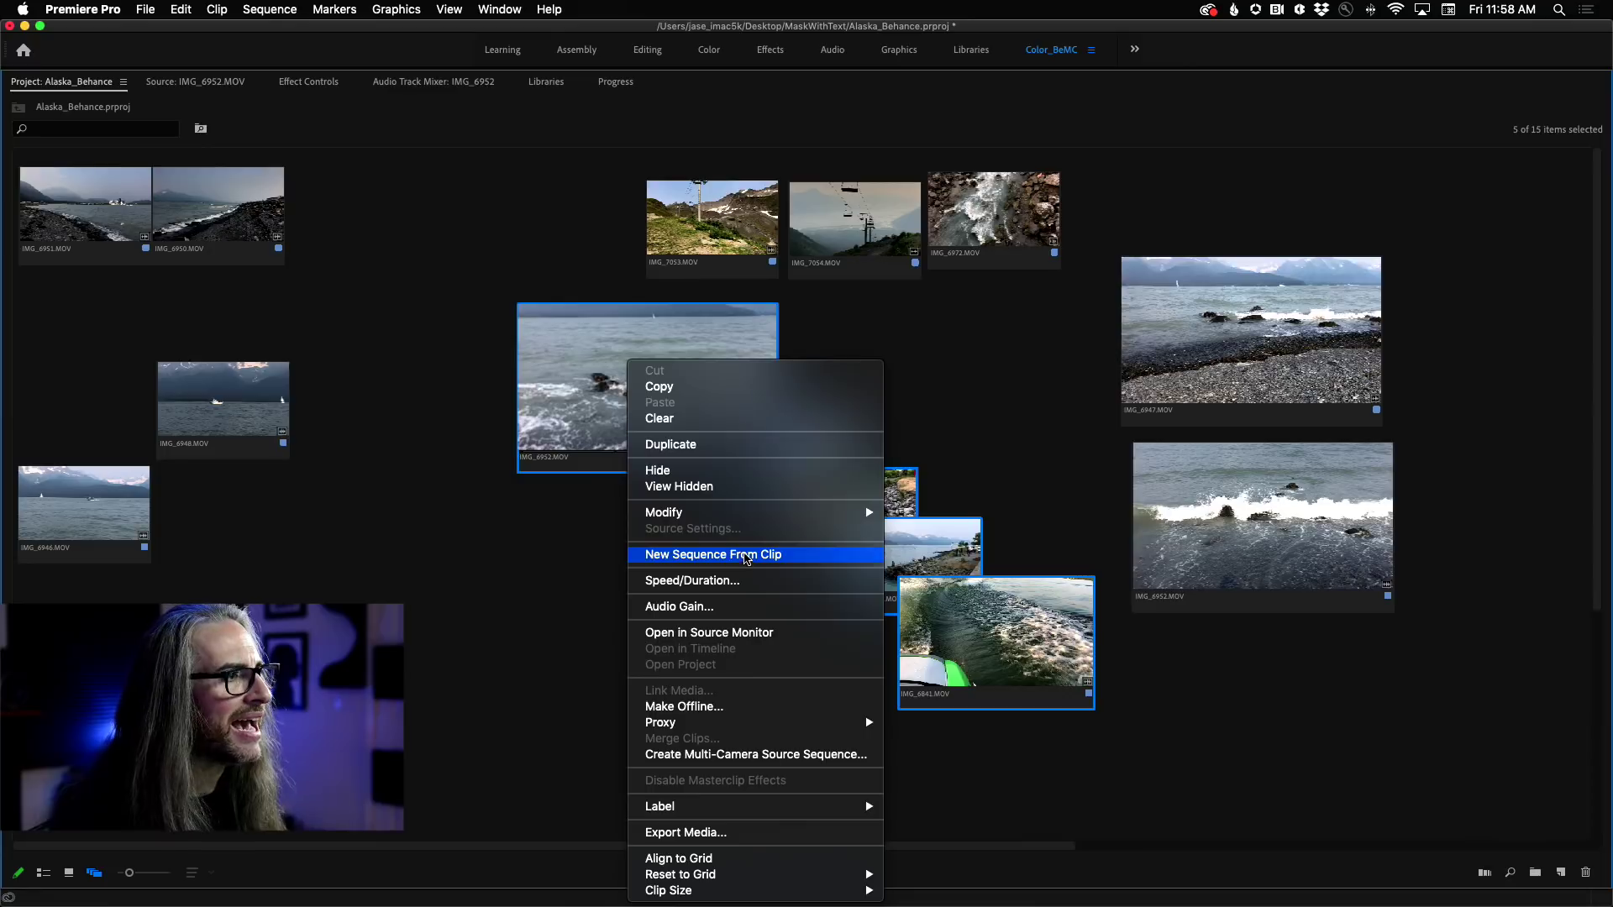
left_click(747, 556)
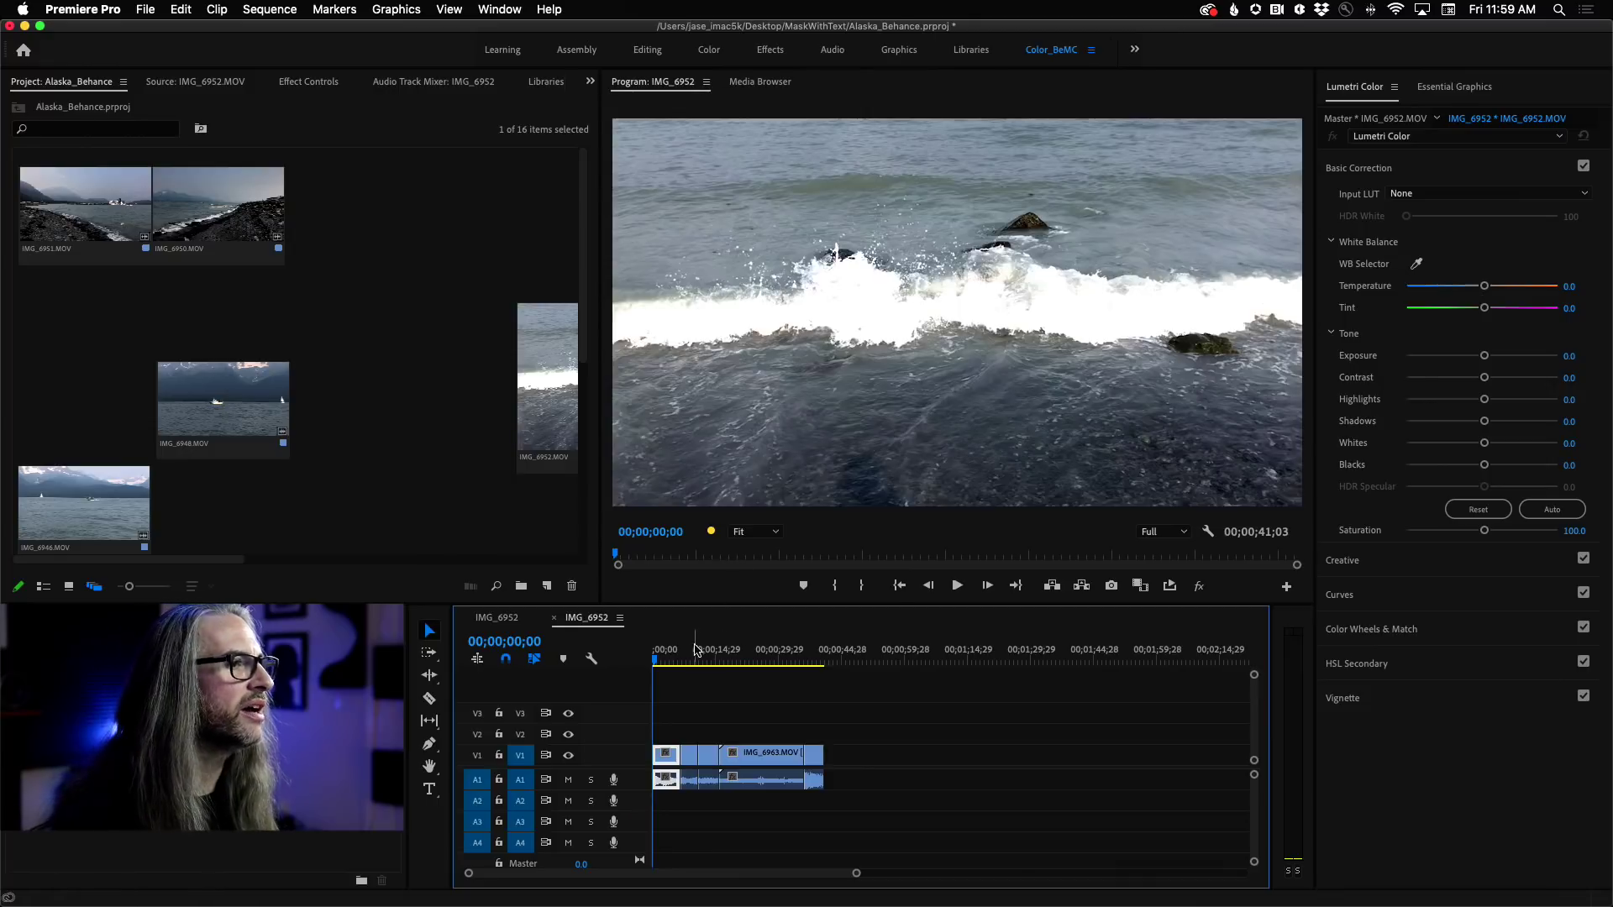
Scale the IMG_6971.MOV clip in the new sequence to the frame size
left_click_drag(659, 663, 702, 664)
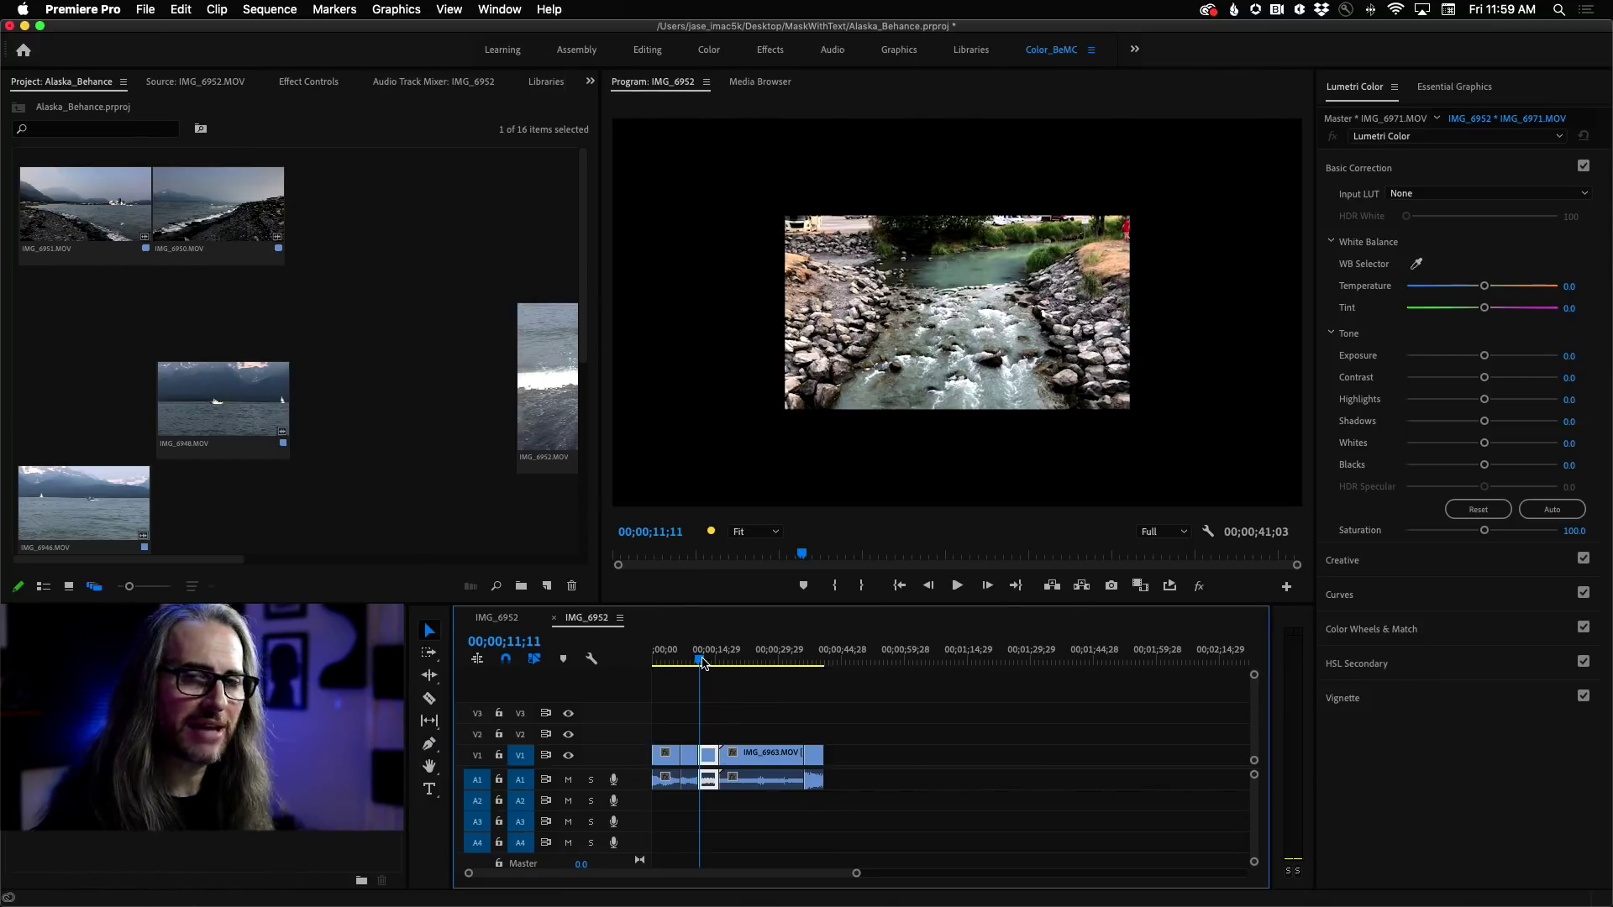
left_click_drag(703, 663, 707, 660)
key("space")
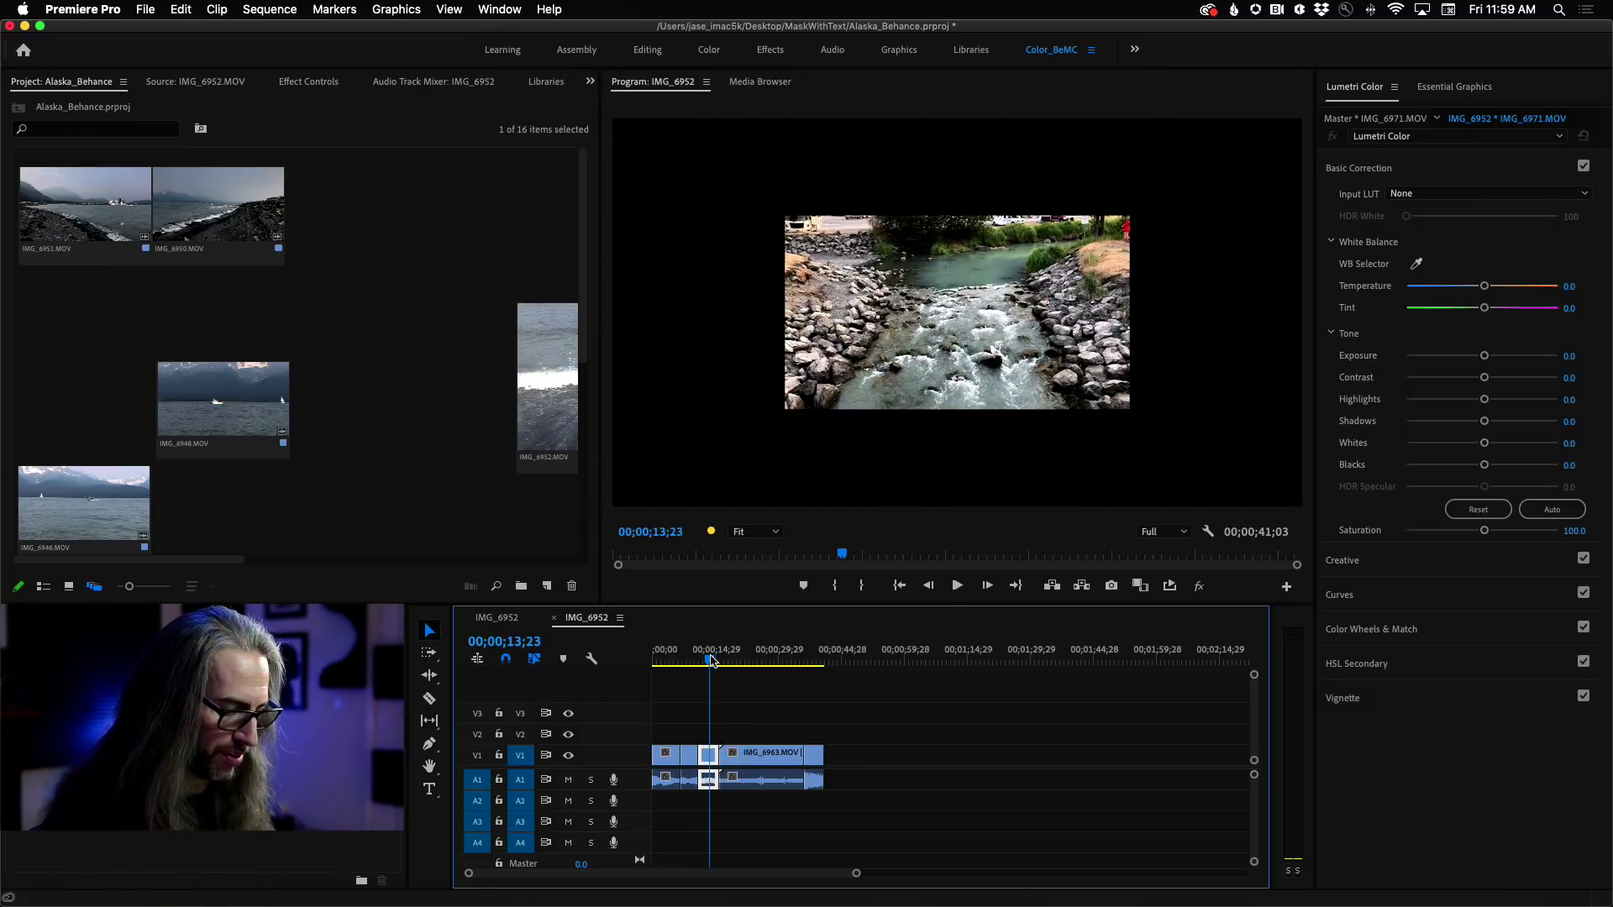
key("equal")
key("equal")
key("equal")
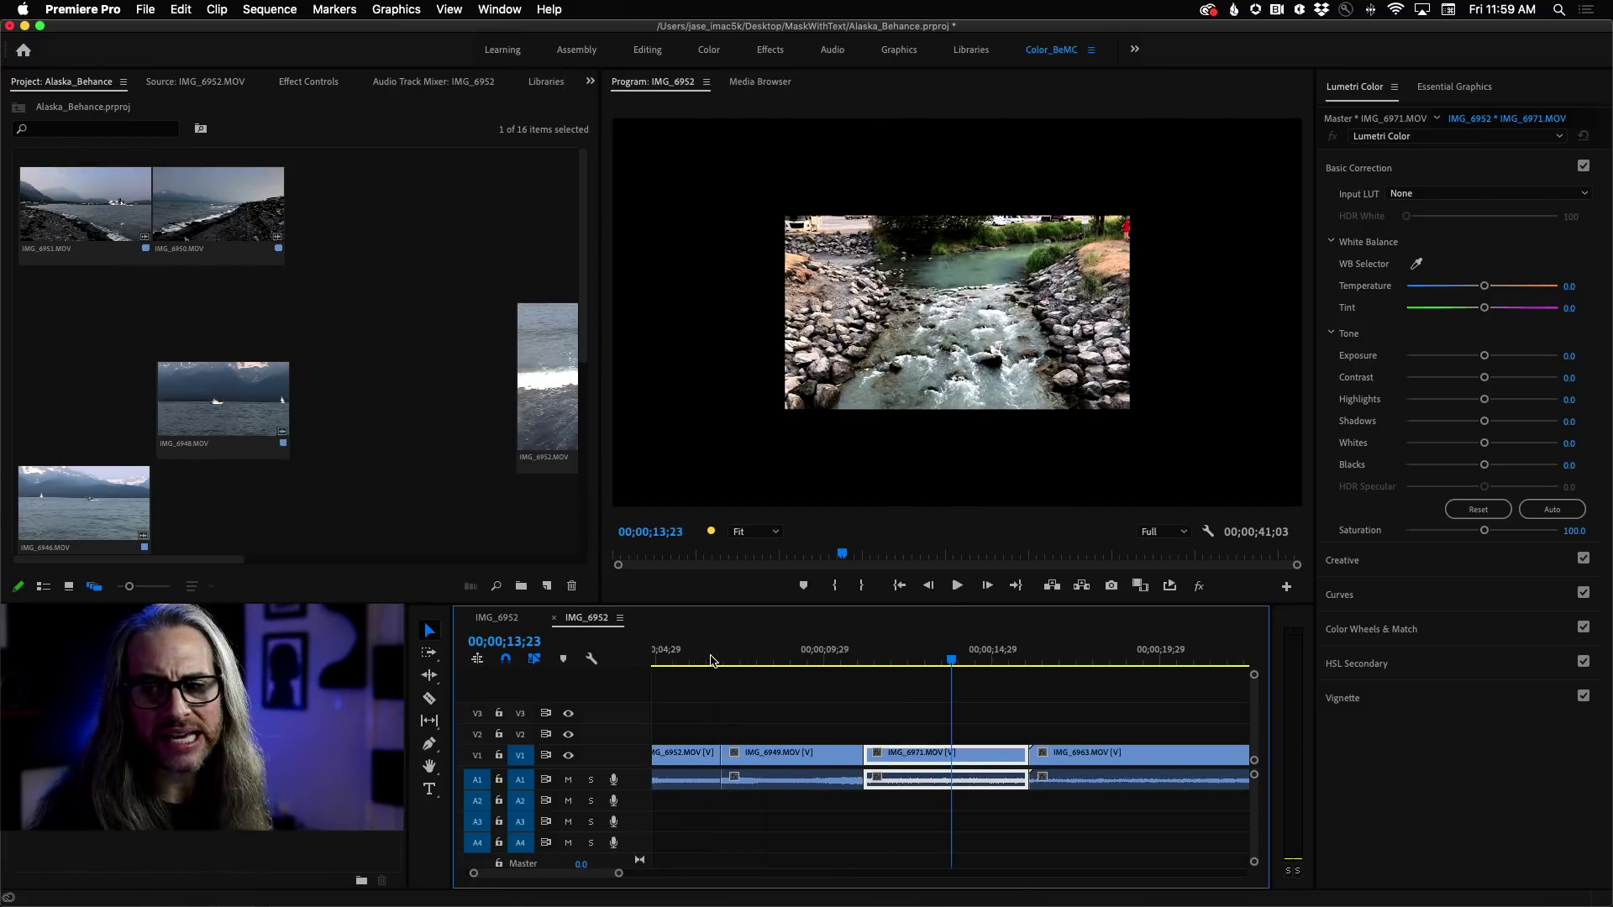
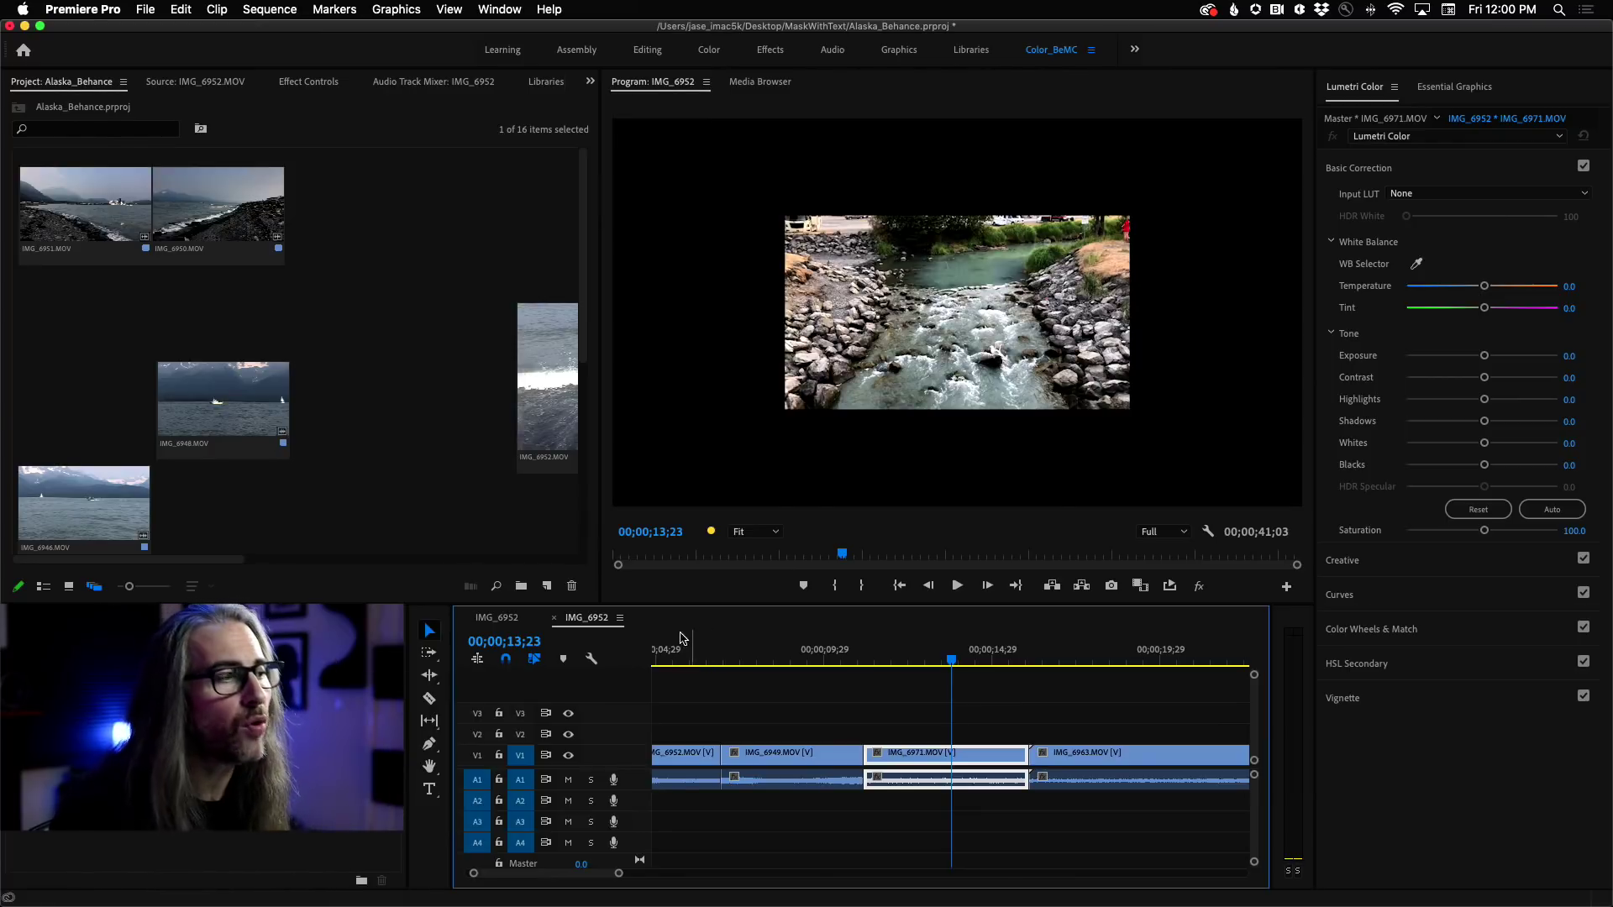
right_click(946, 762)
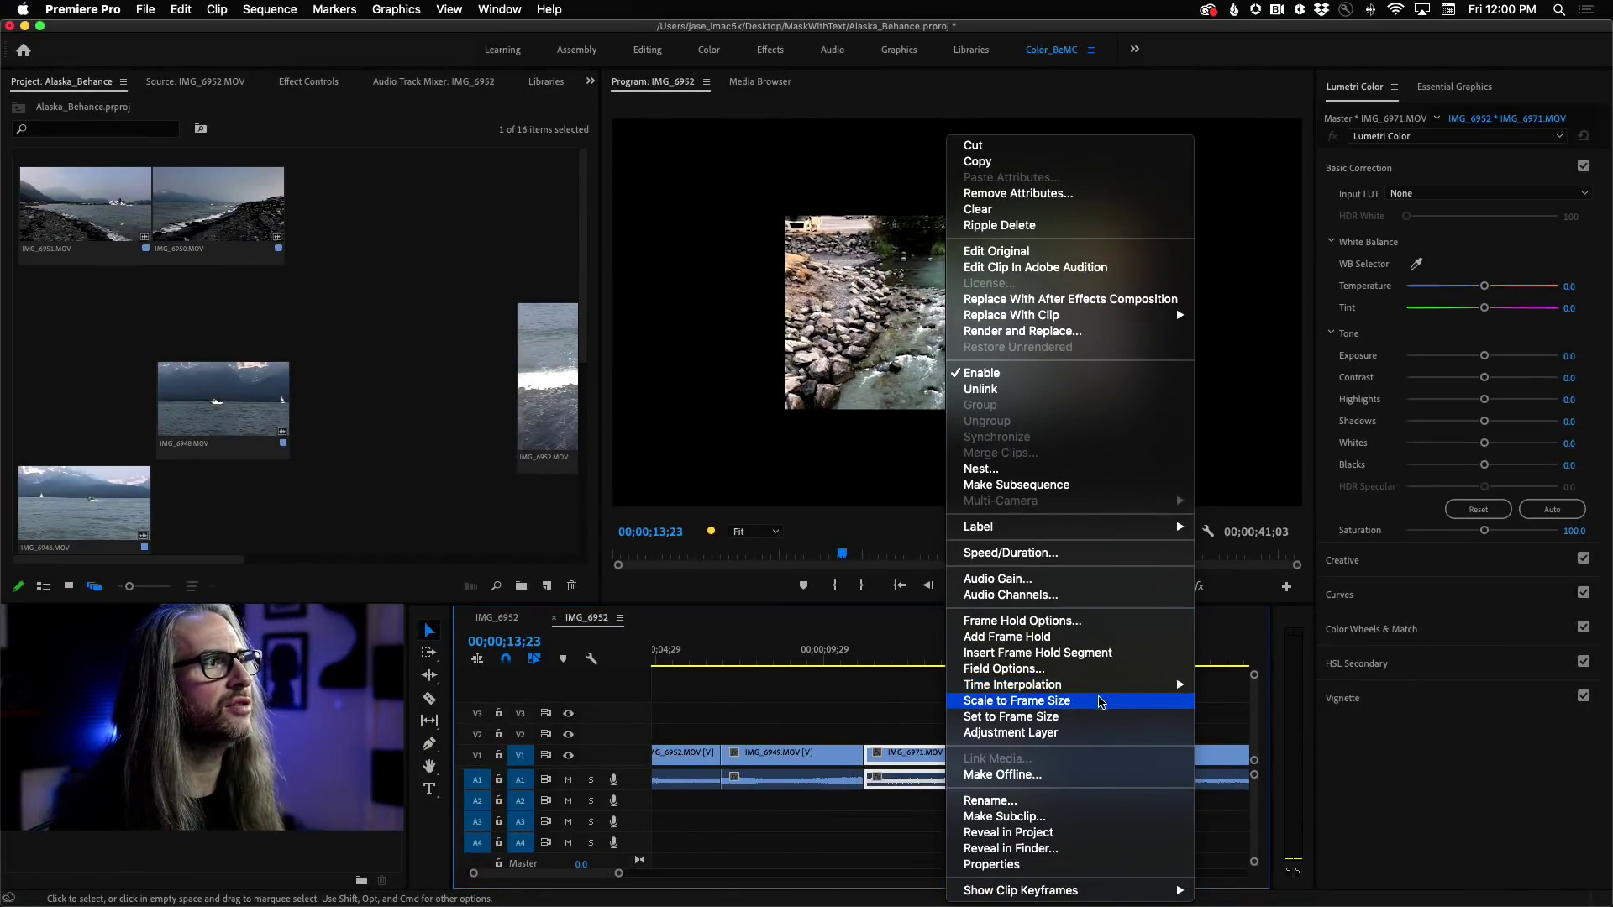
left_click(1103, 700)
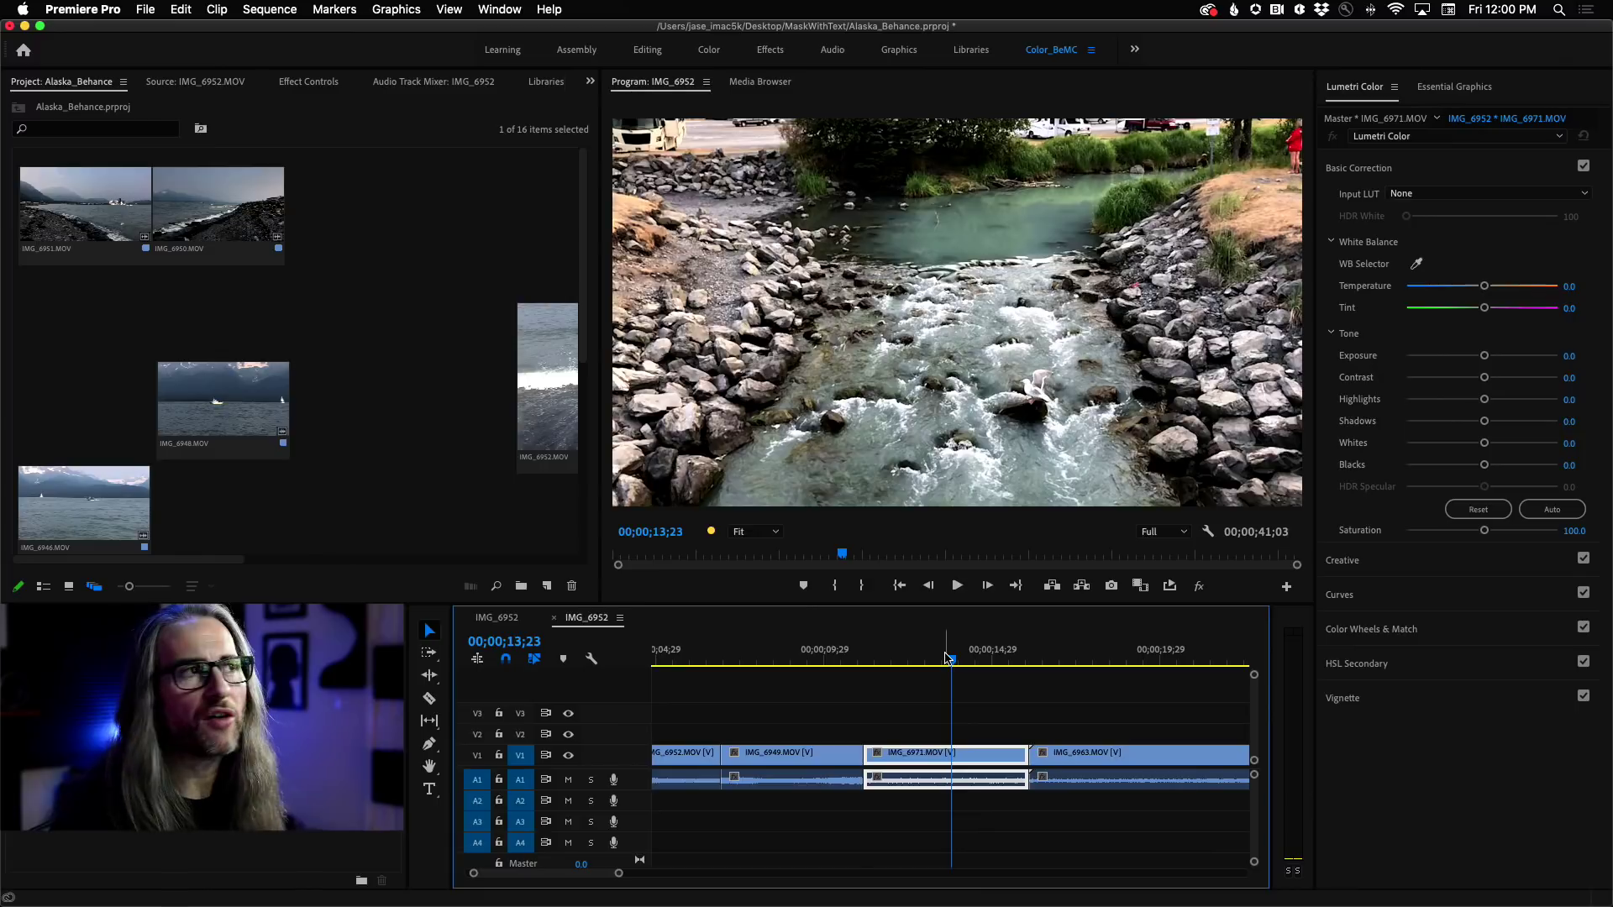
Scale the IMG_6963.MOV and IMG_6841.MOV clips in the sequence to the frame size
left_click(1126, 660)
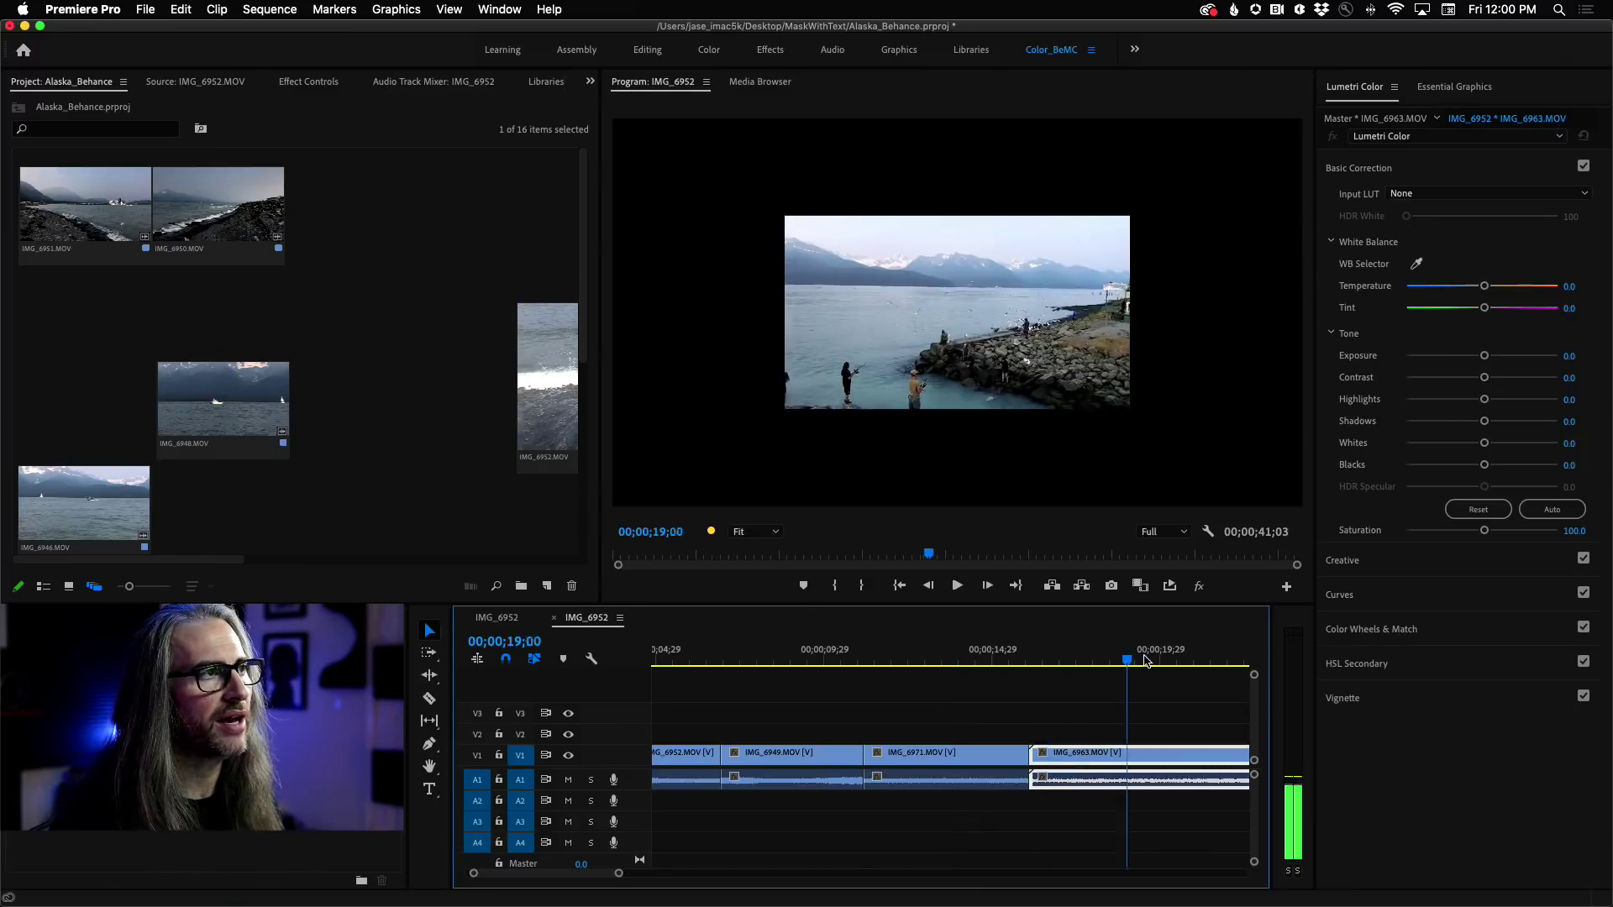
right_click(1096, 759)
left_click(1148, 704)
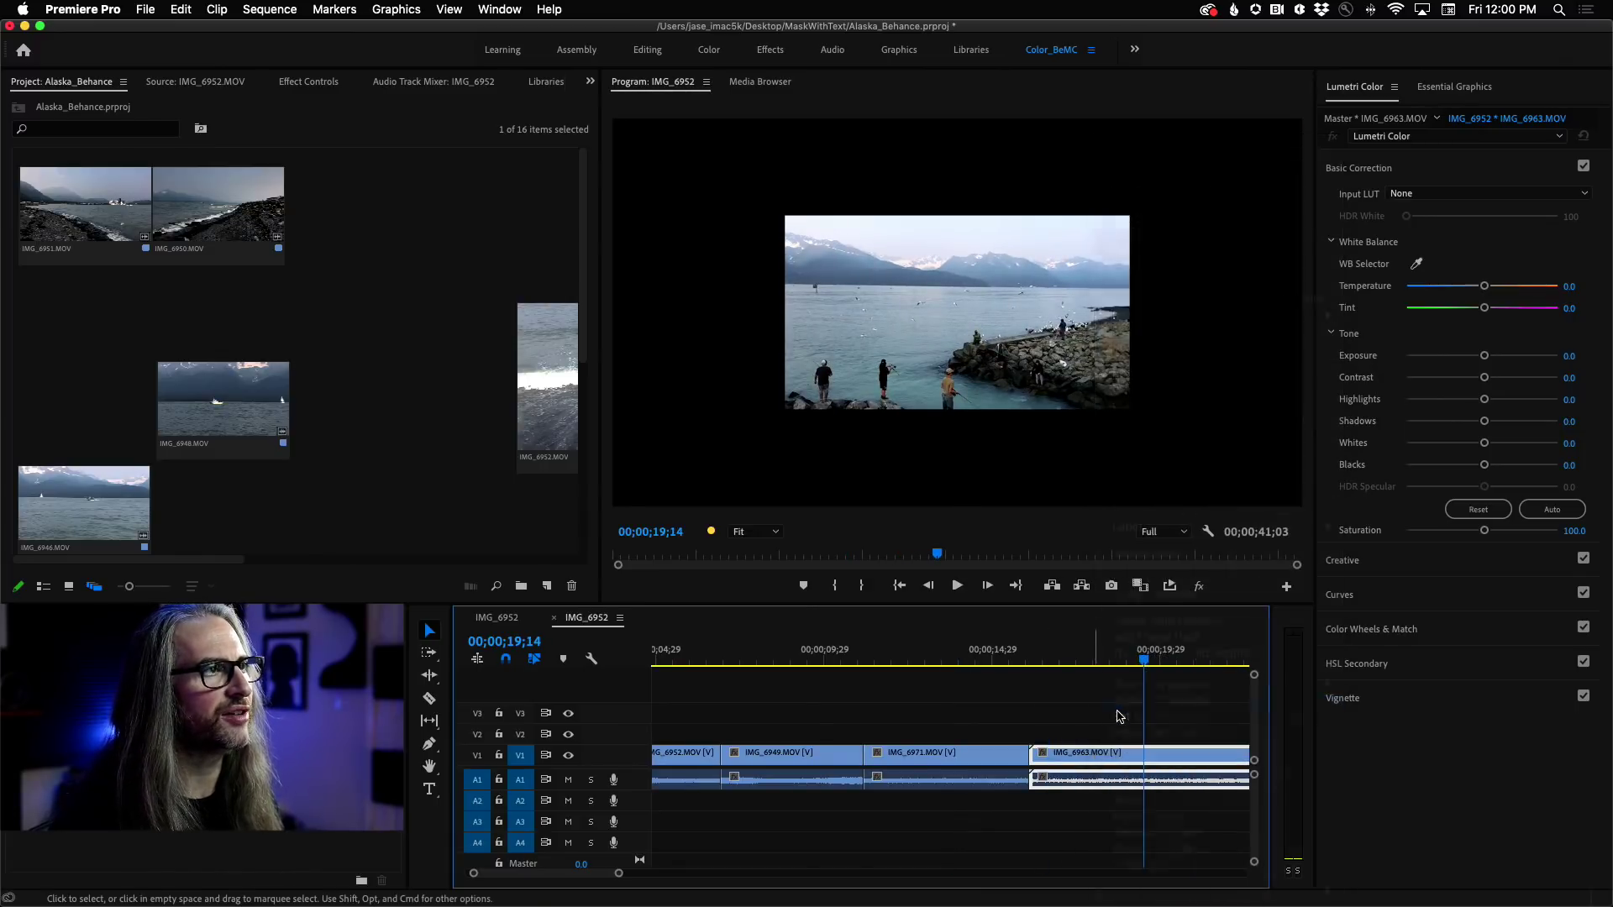
scroll(575, 878, "down", 5)
scroll(576, 881, "down", 2)
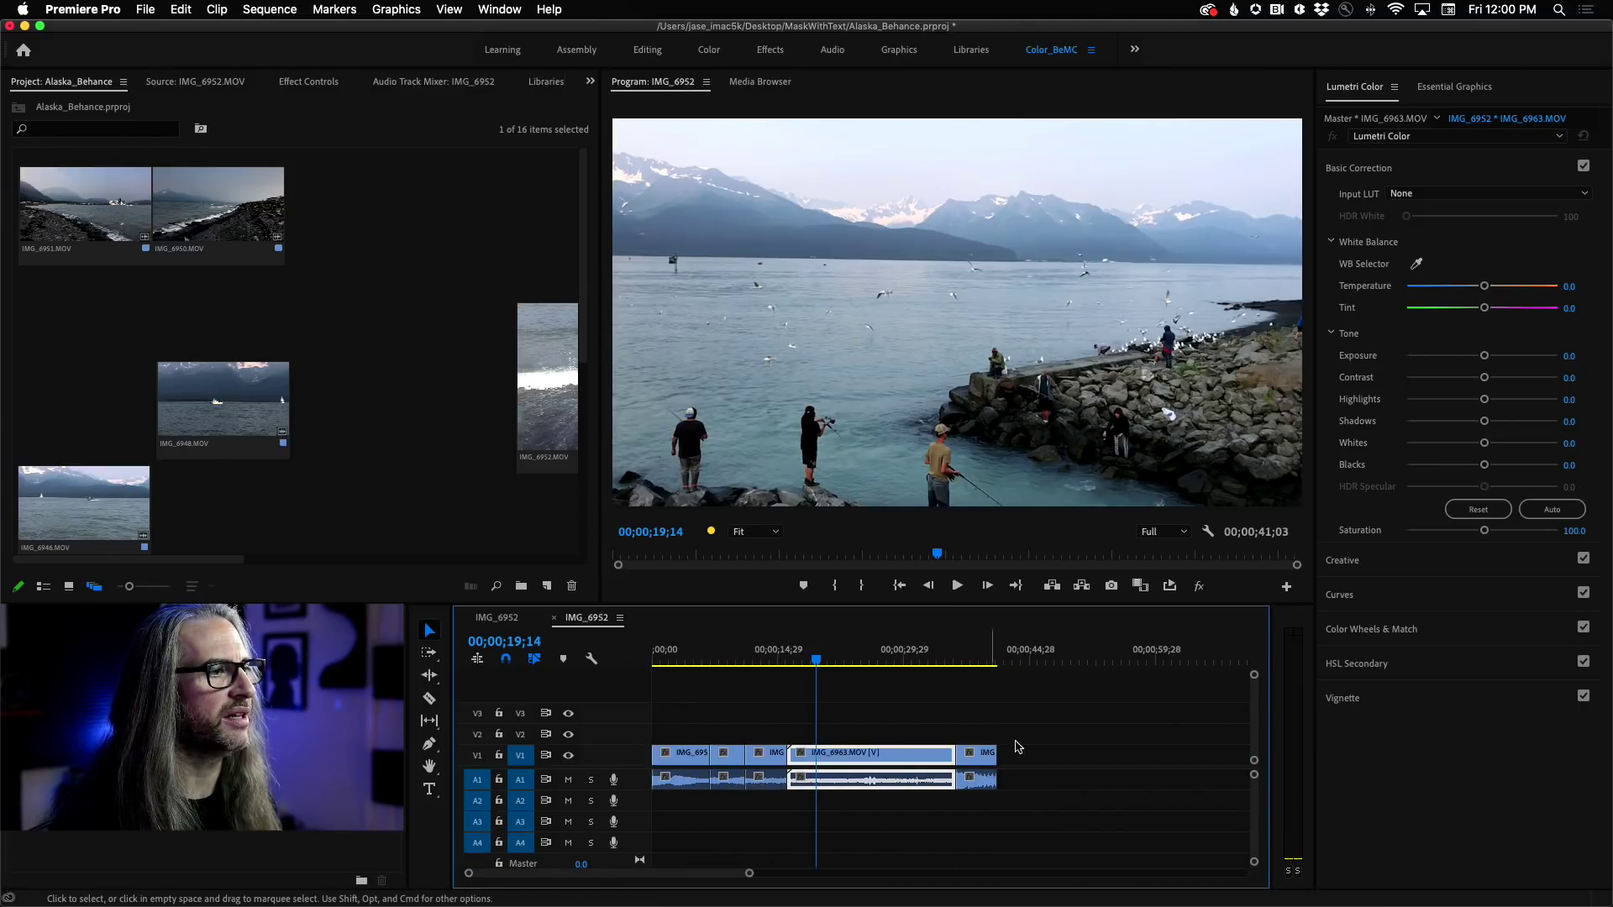
left_click(975, 661)
right_click(972, 767)
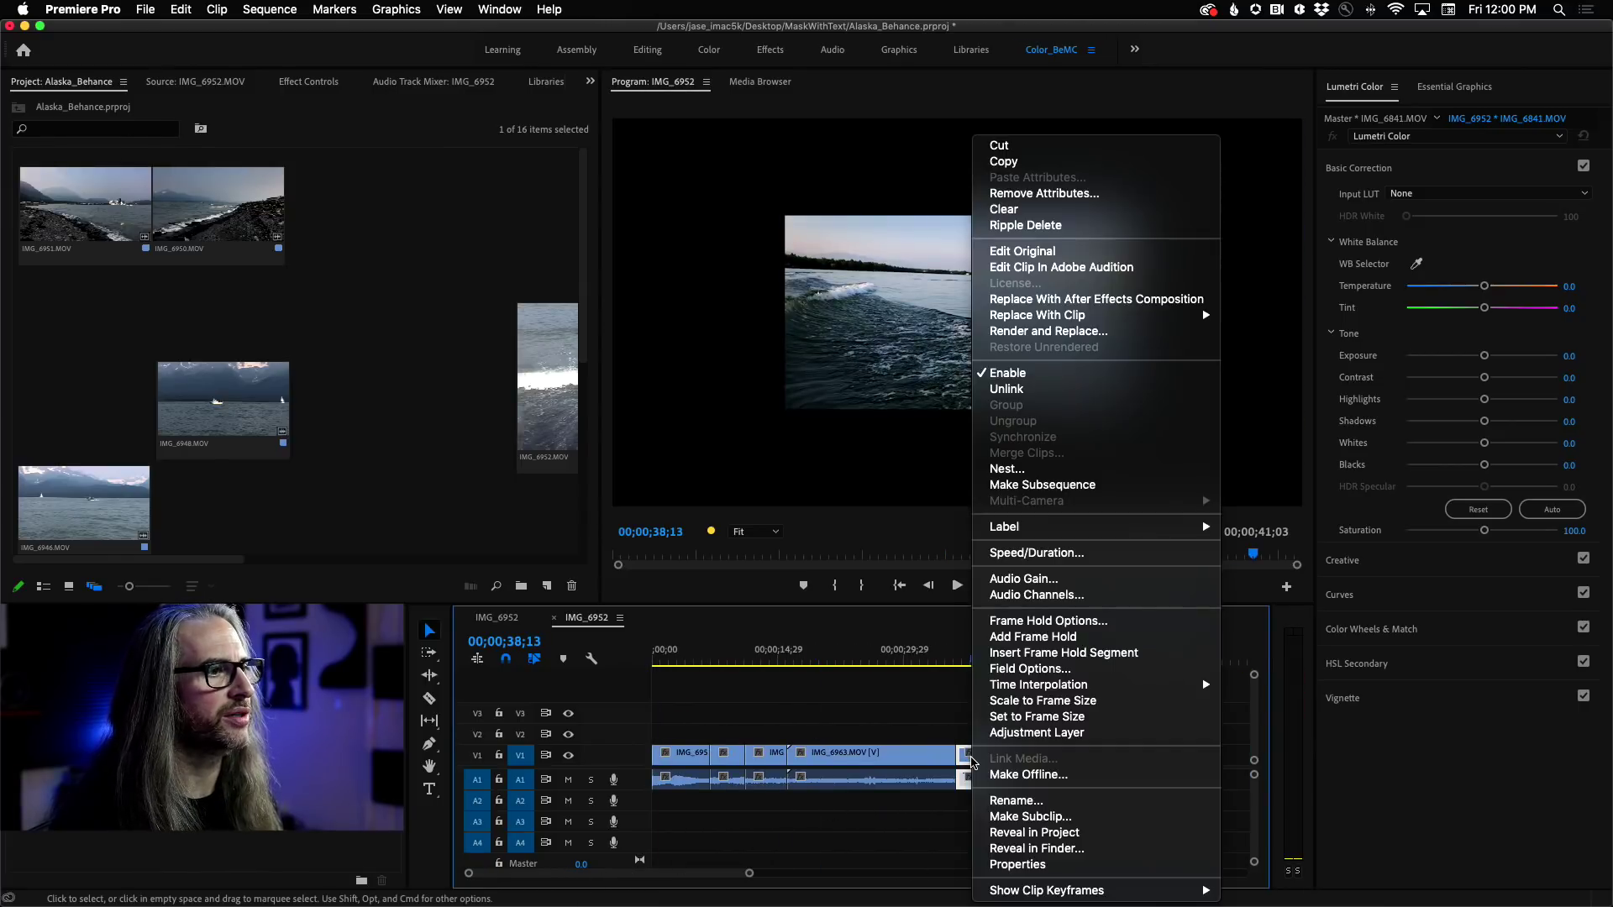
left_click(955, 739)
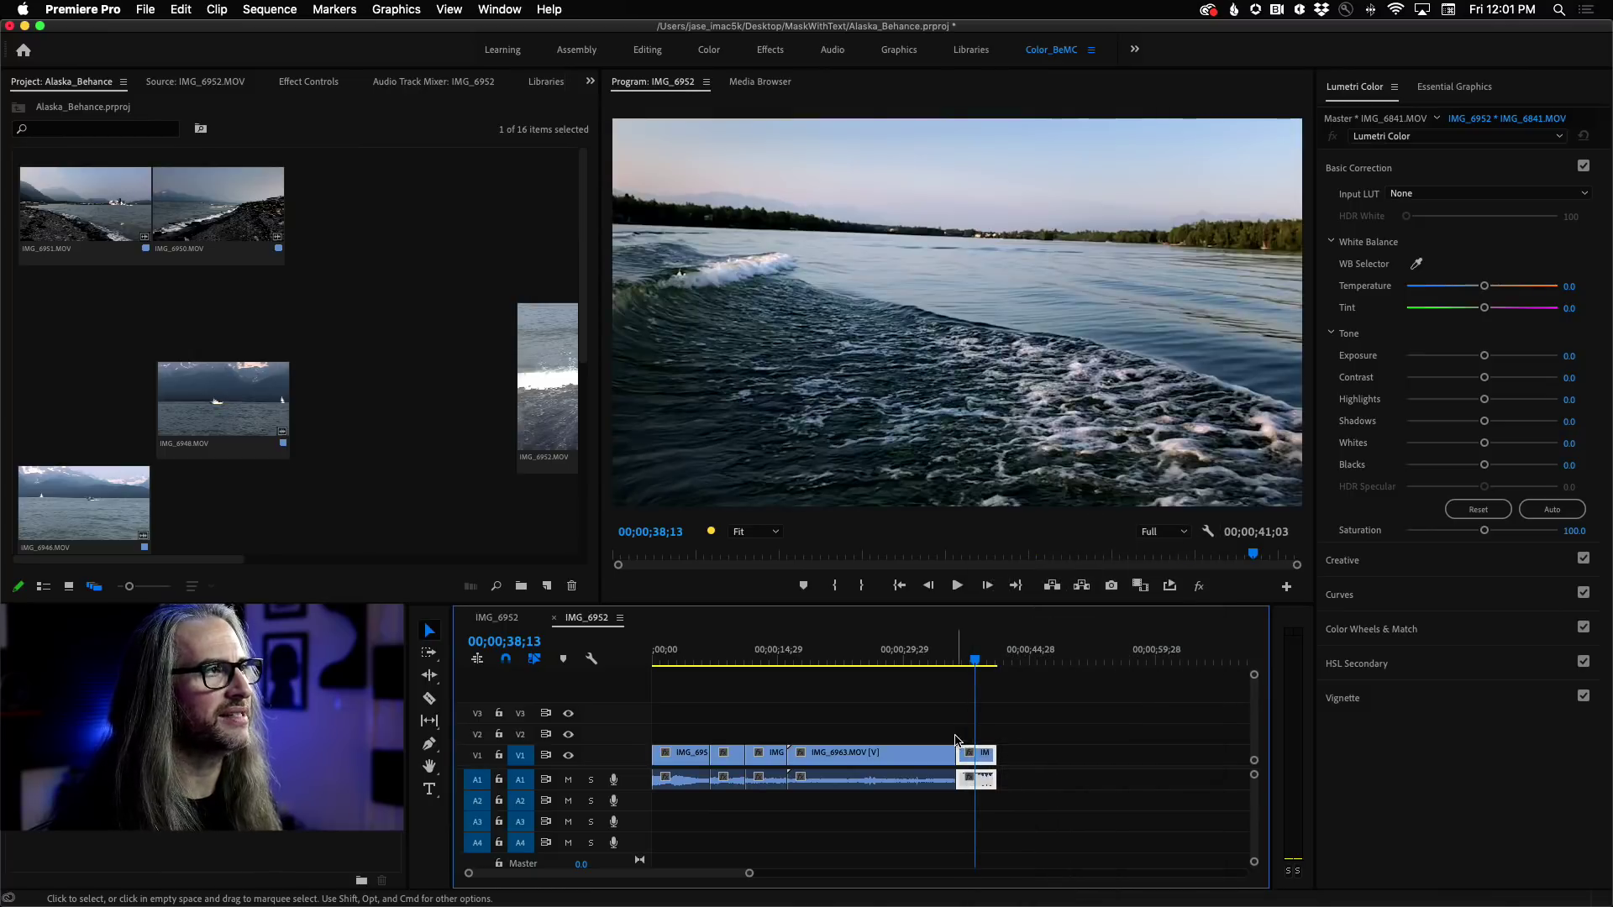
Mute audio track A1 of the new sequence and return the playhead to the start
left_click(569, 780)
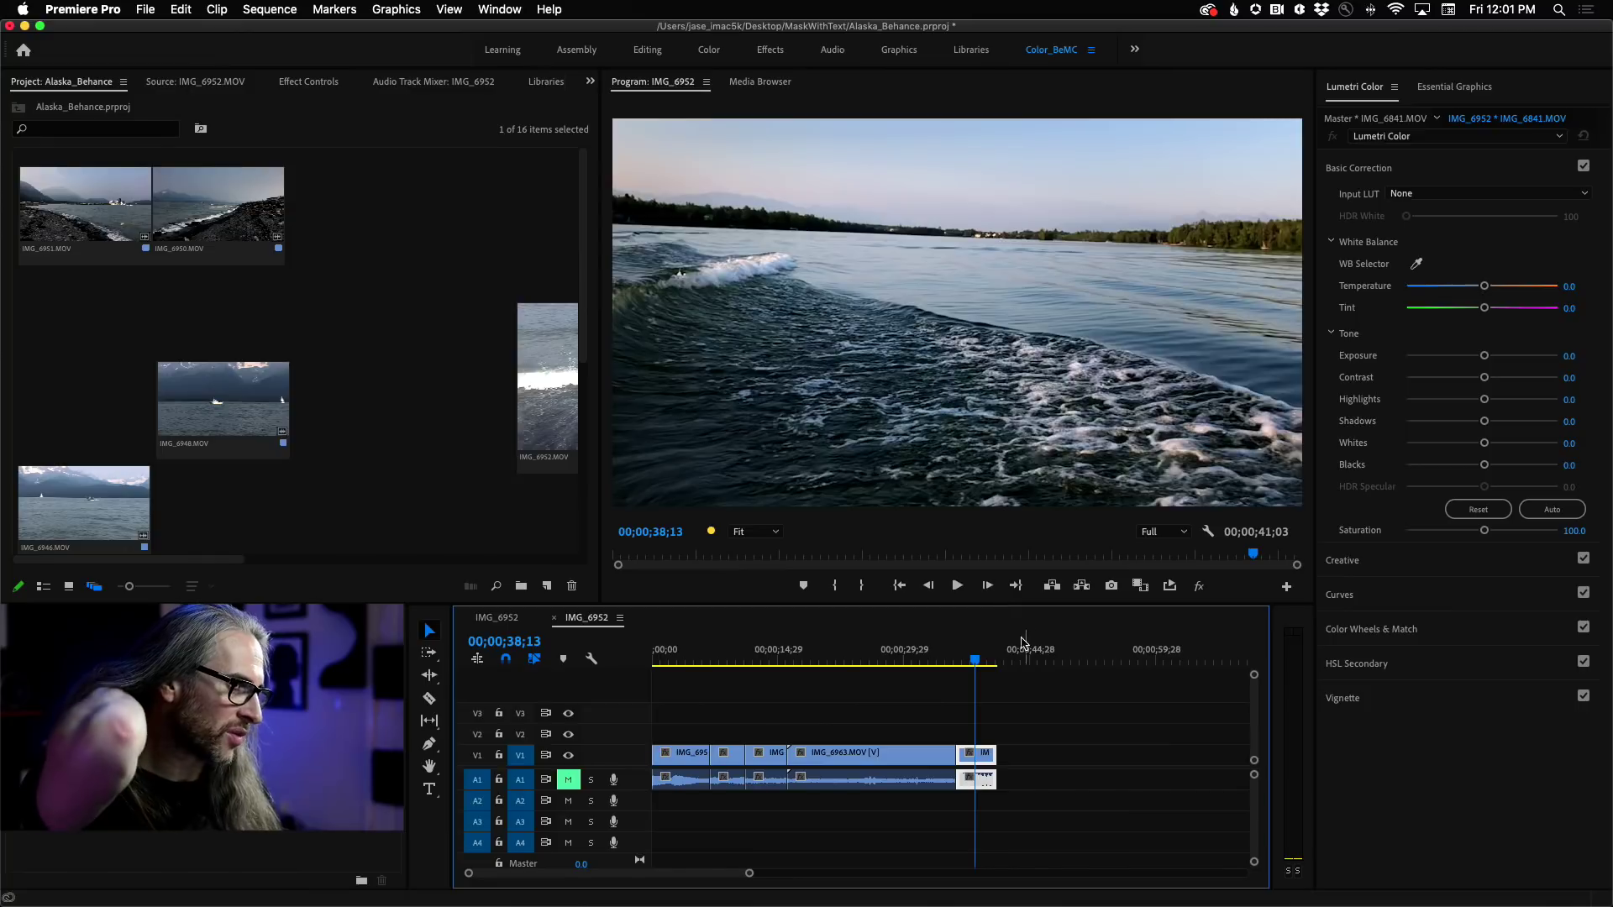
left_click_drag(975, 659, 631, 672)
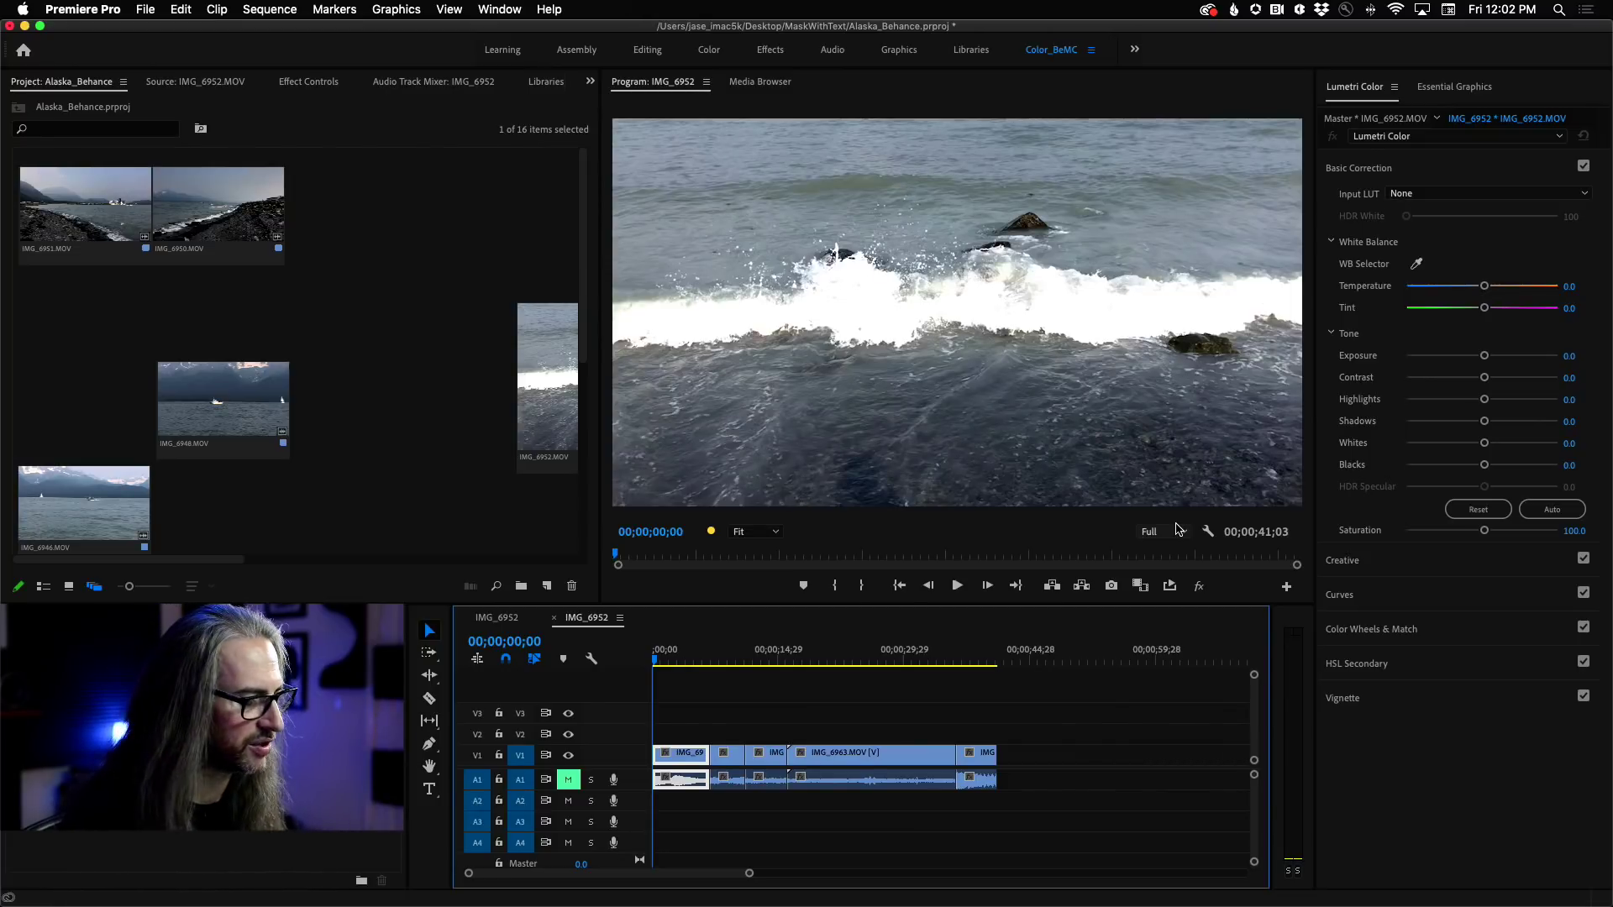
Set the Program Monitor's playback resolution to 1/4 and check the Paused Resolution options without changing them
left_click(1184, 534)
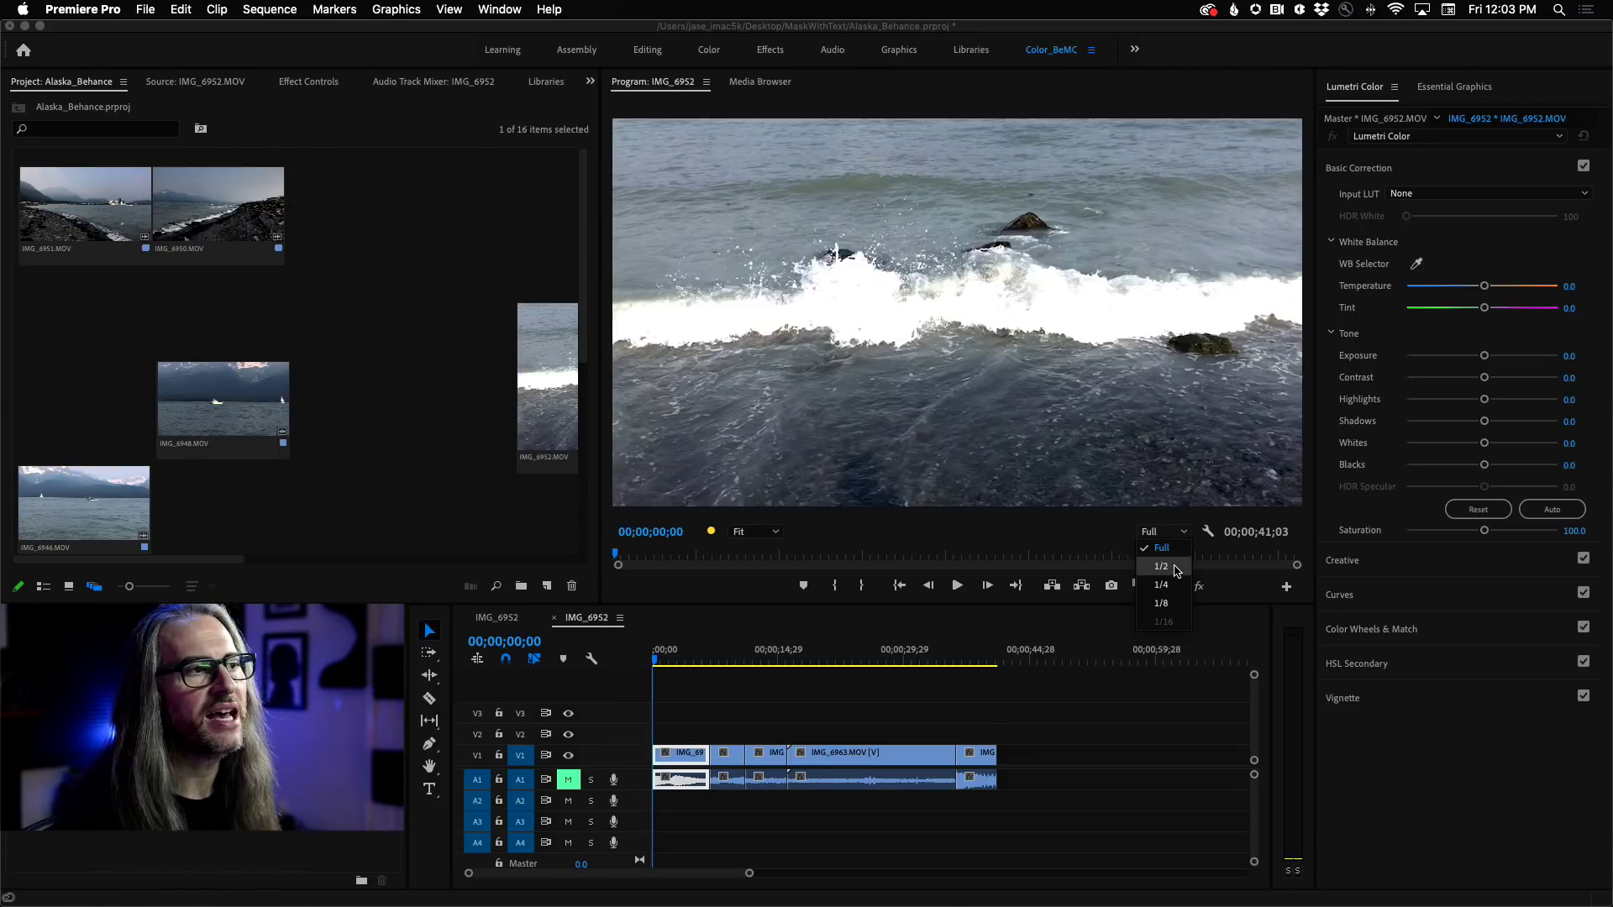
left_click(1177, 569)
left_click(1164, 532)
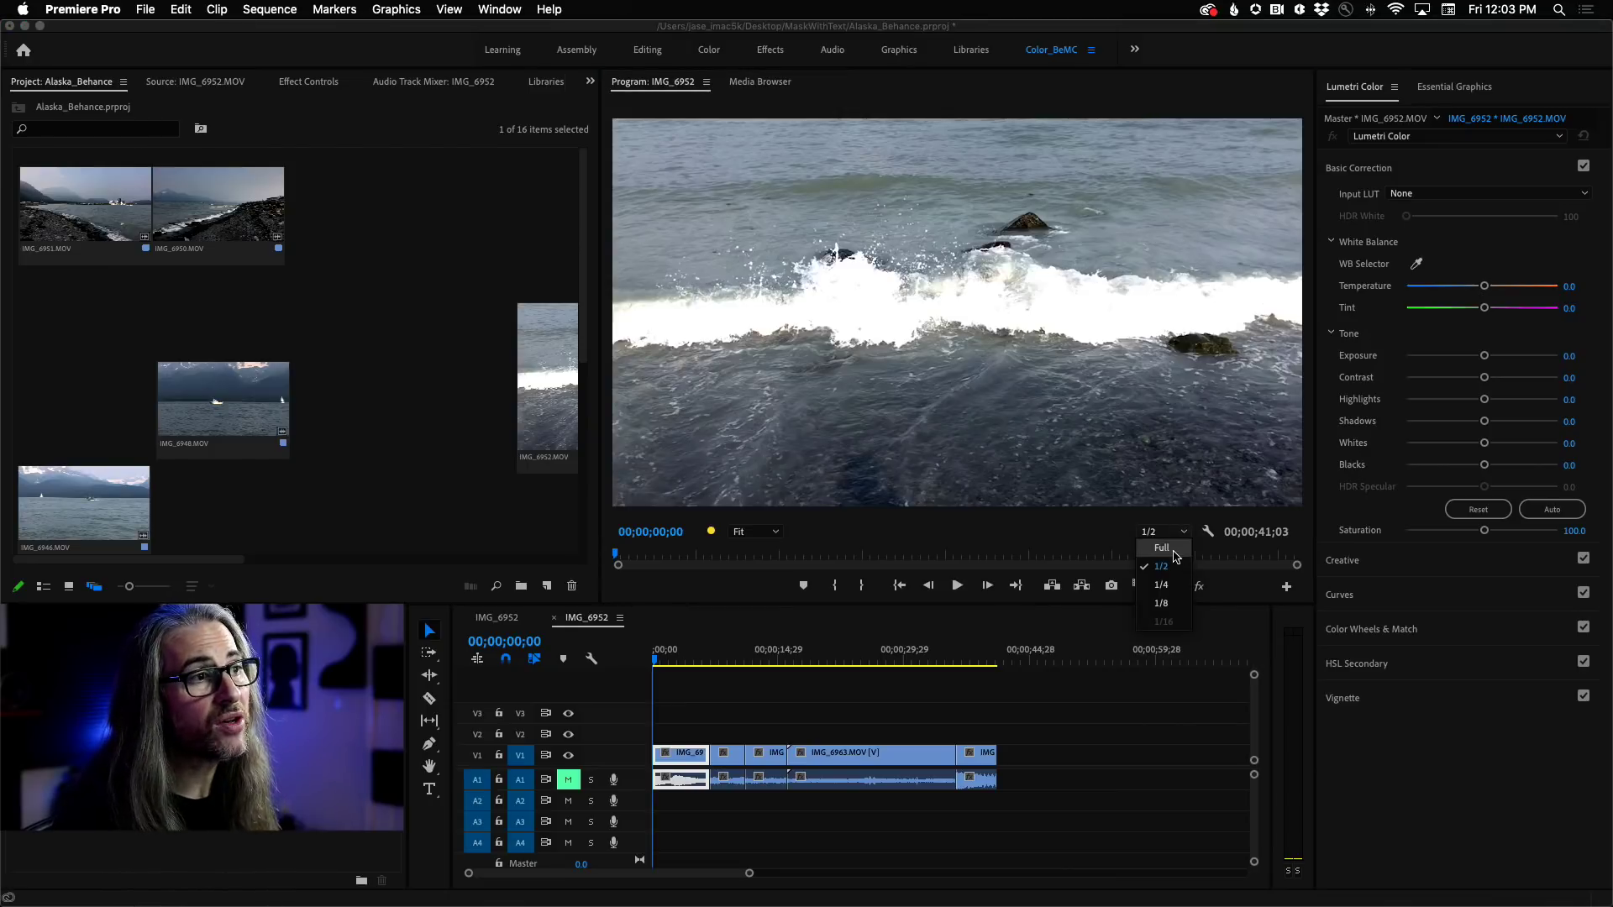
left_click(1162, 587)
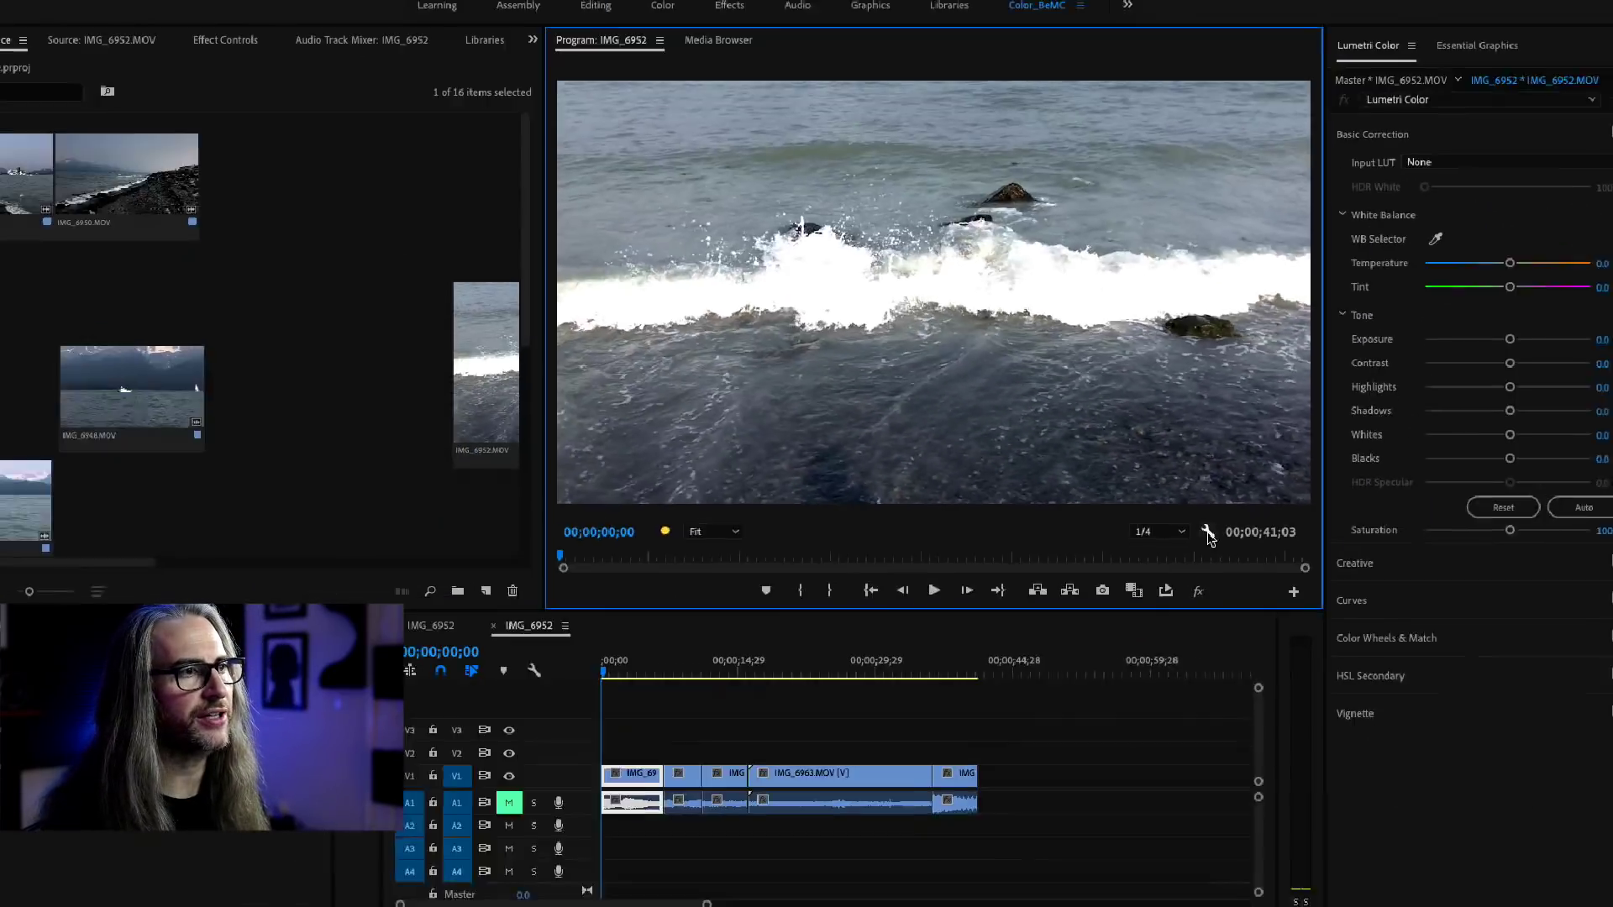
left_click(1208, 532)
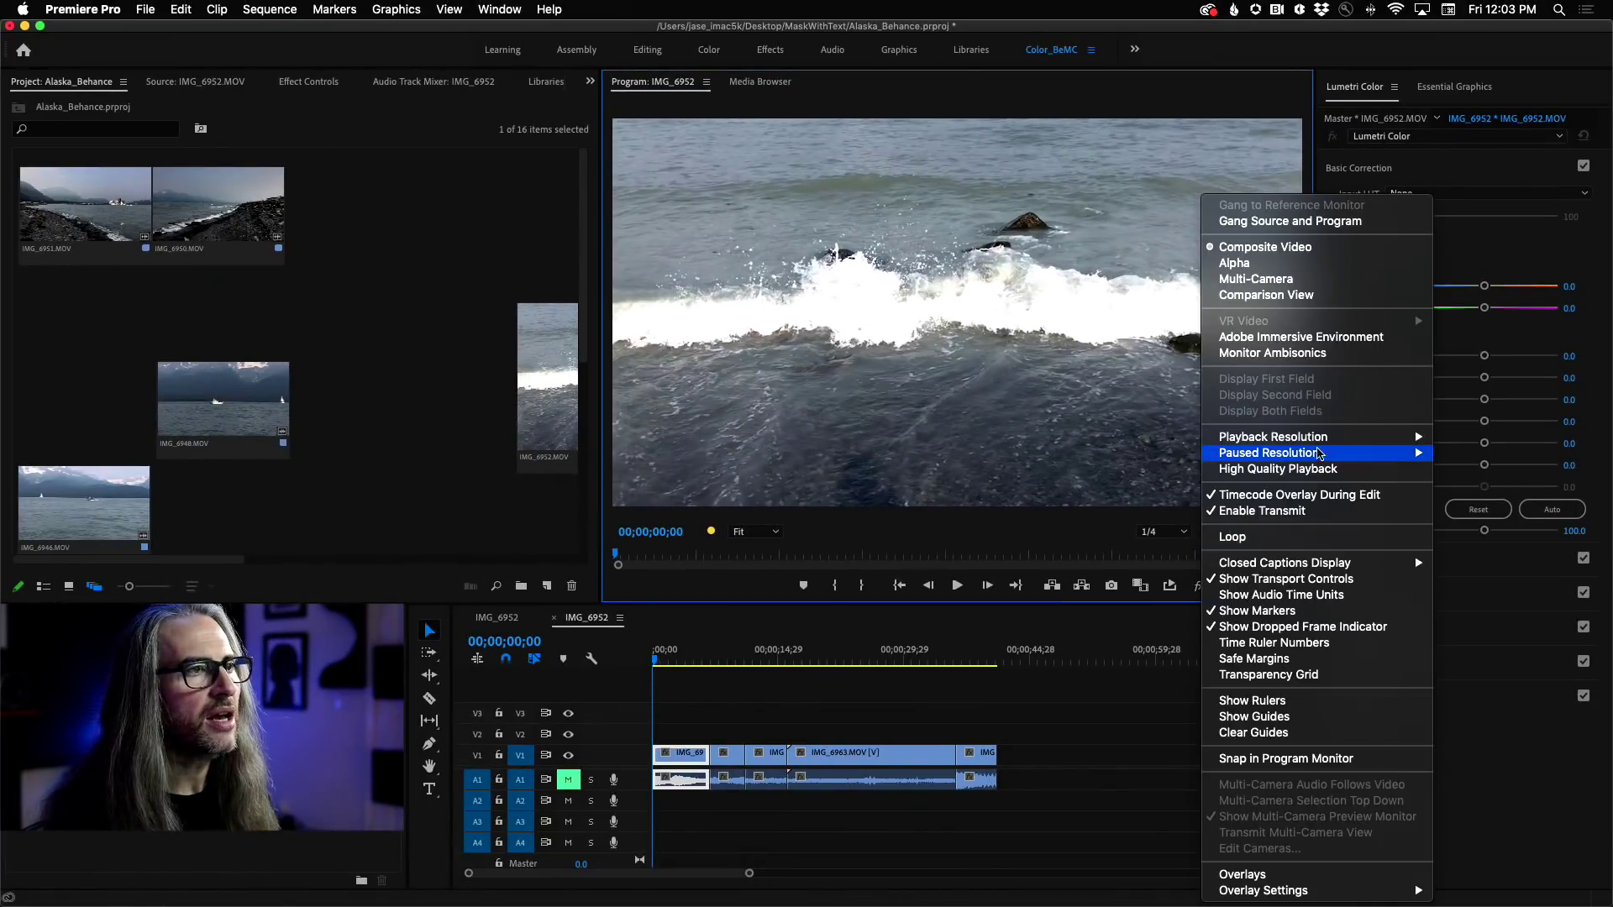
mouse_move(1316, 441)
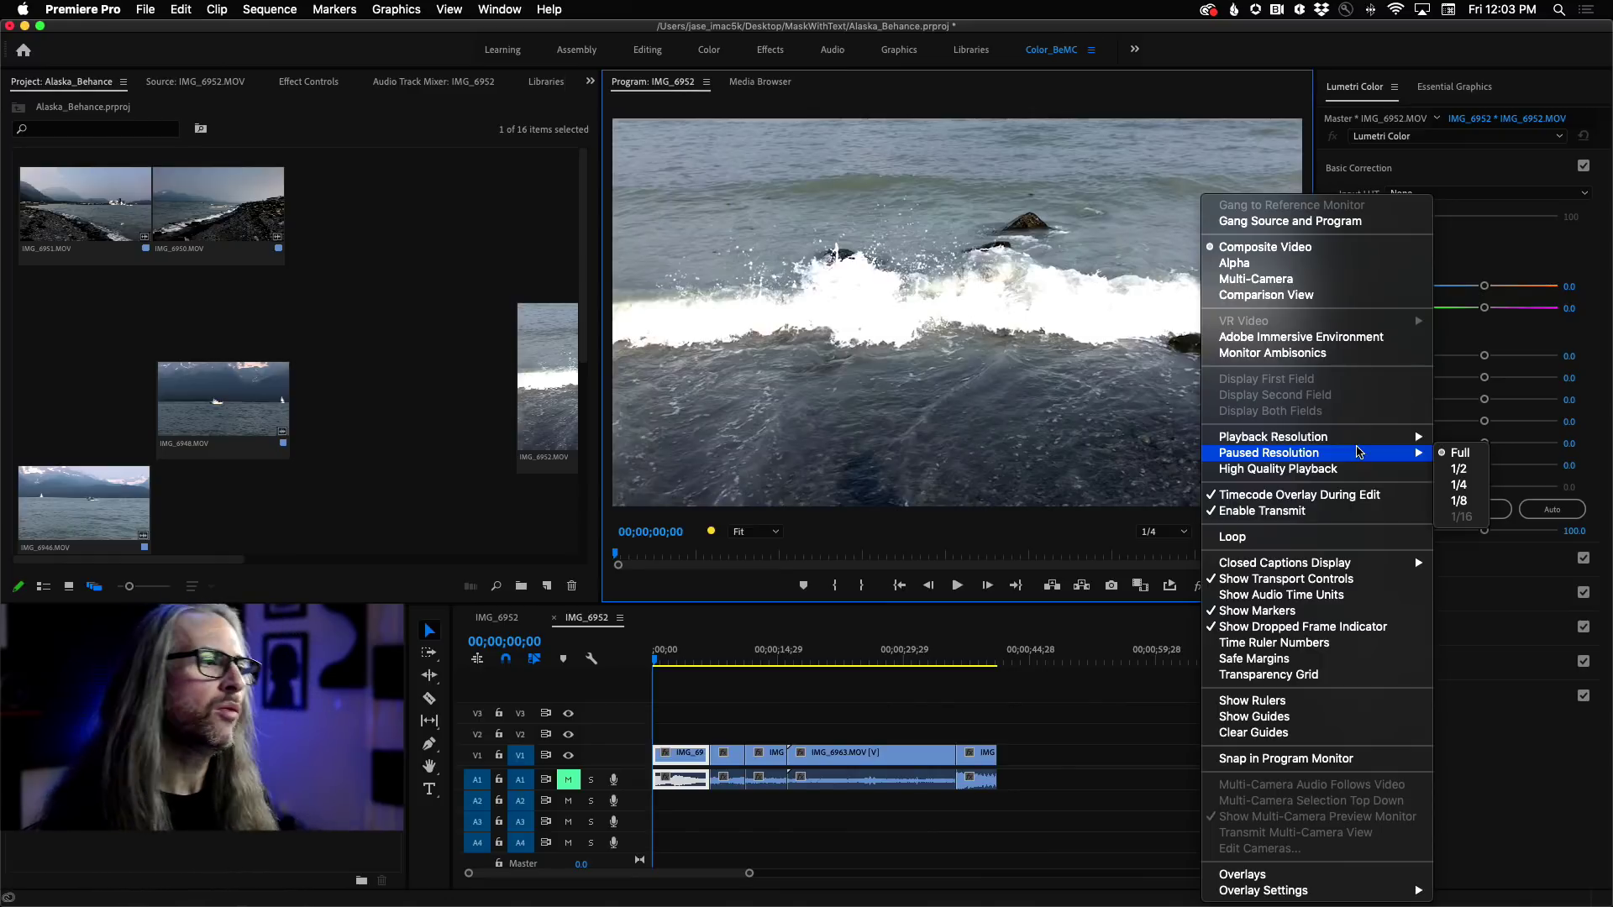
left_click(685, 629)
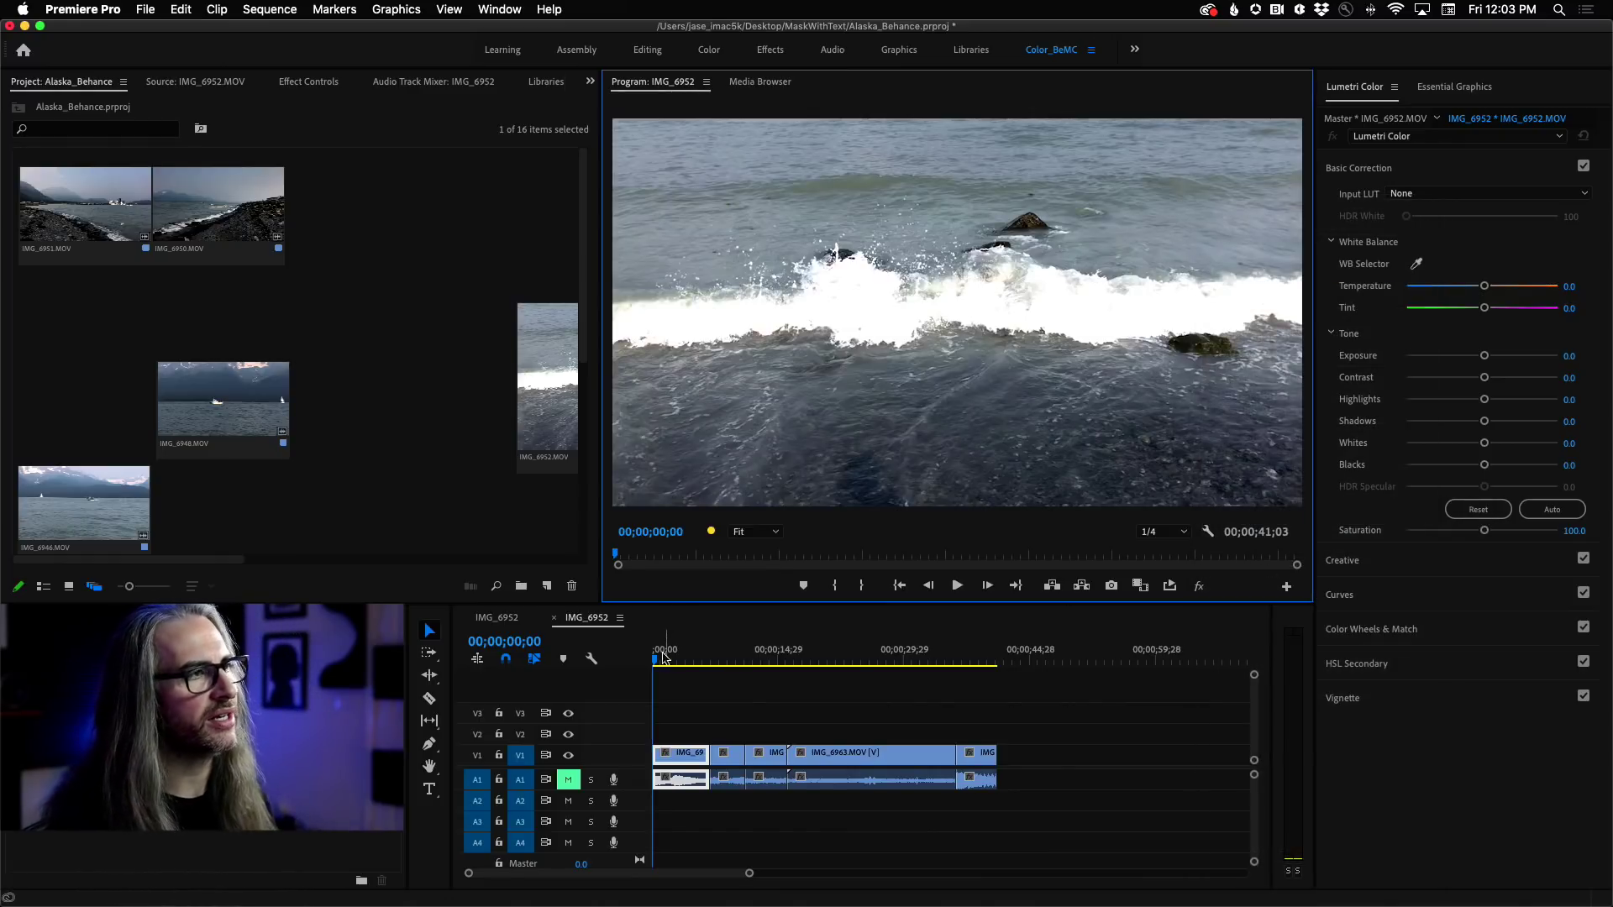
Play and pause the IMG_6949.MOV clip in the maximized Program Monitor to compare playback and paused quality, and restore the layout
left_click_drag(658, 666, 744, 663)
key("space")
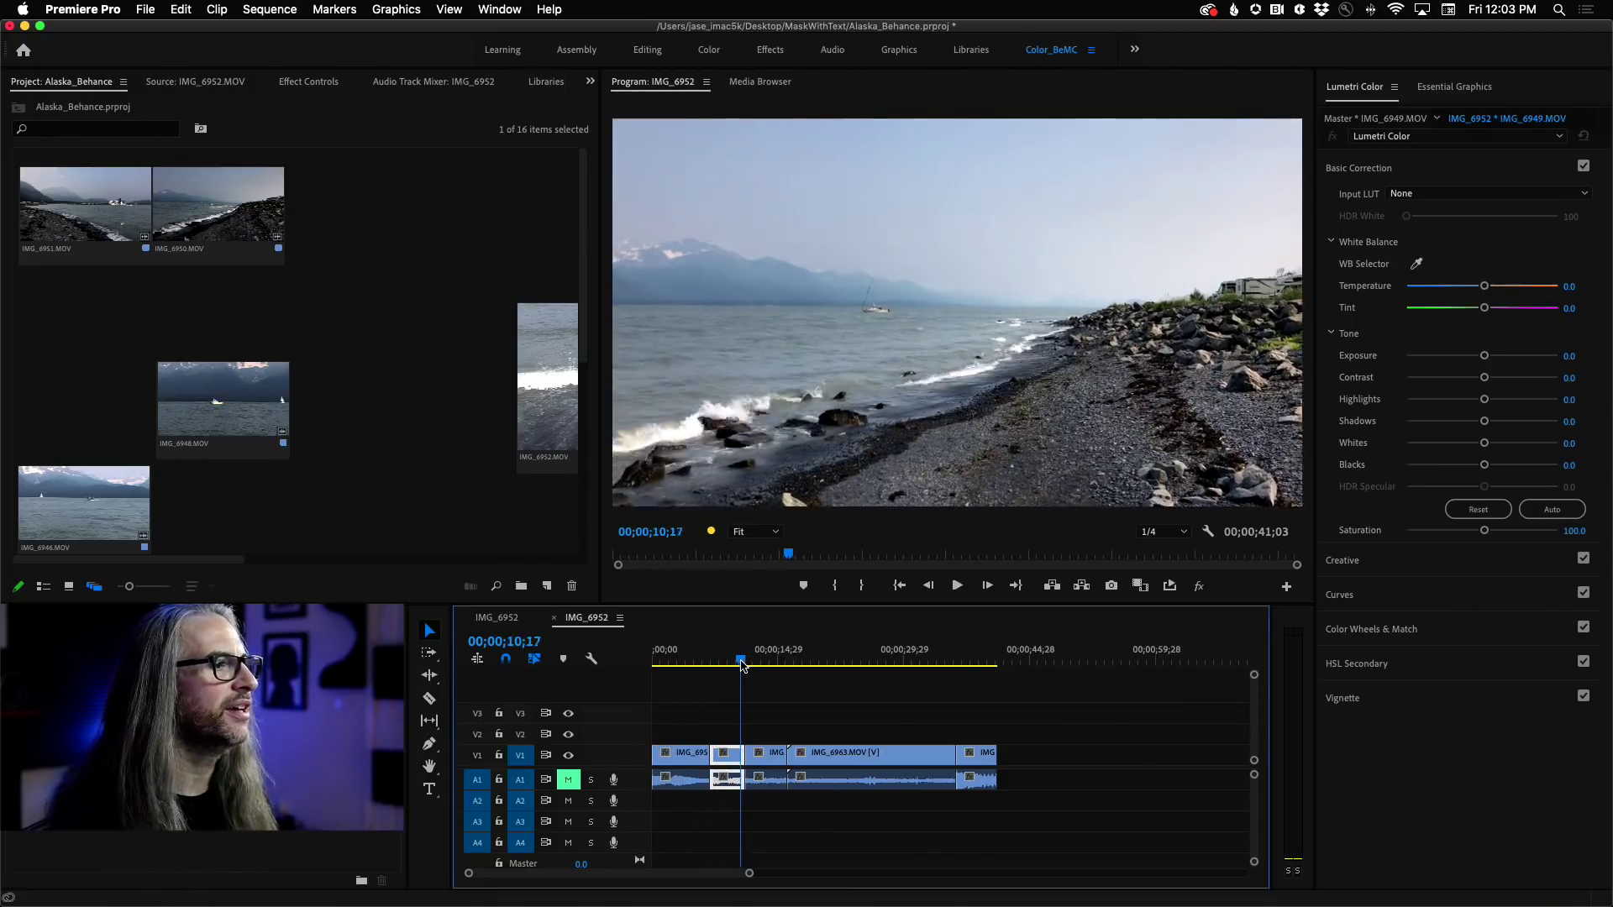
left_click(714, 659)
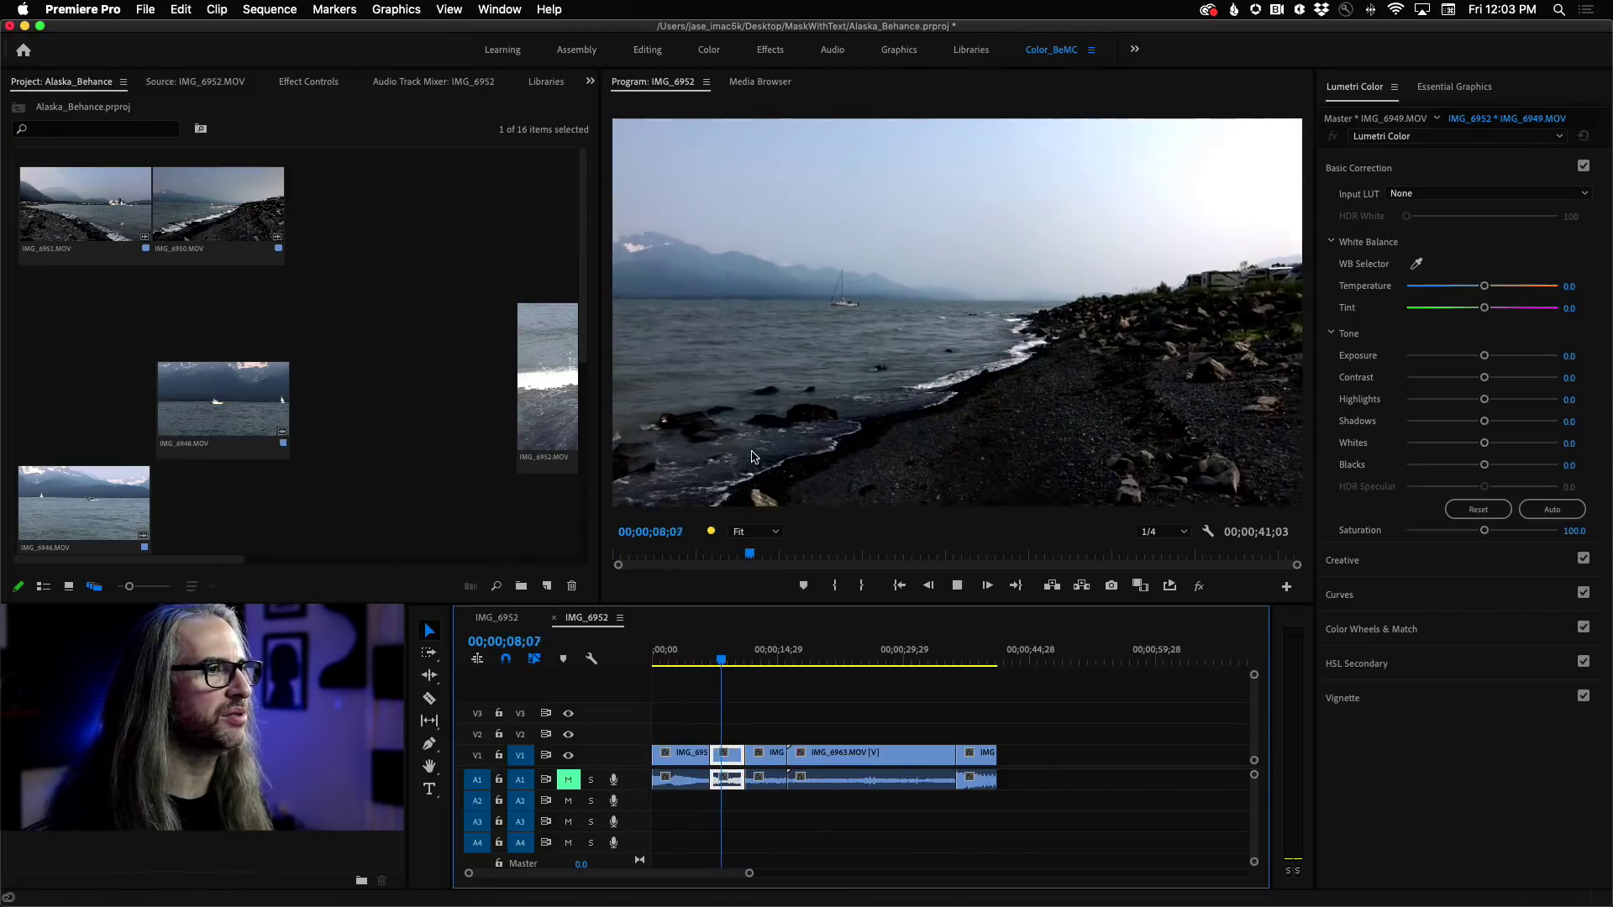
key("space")
key("space")
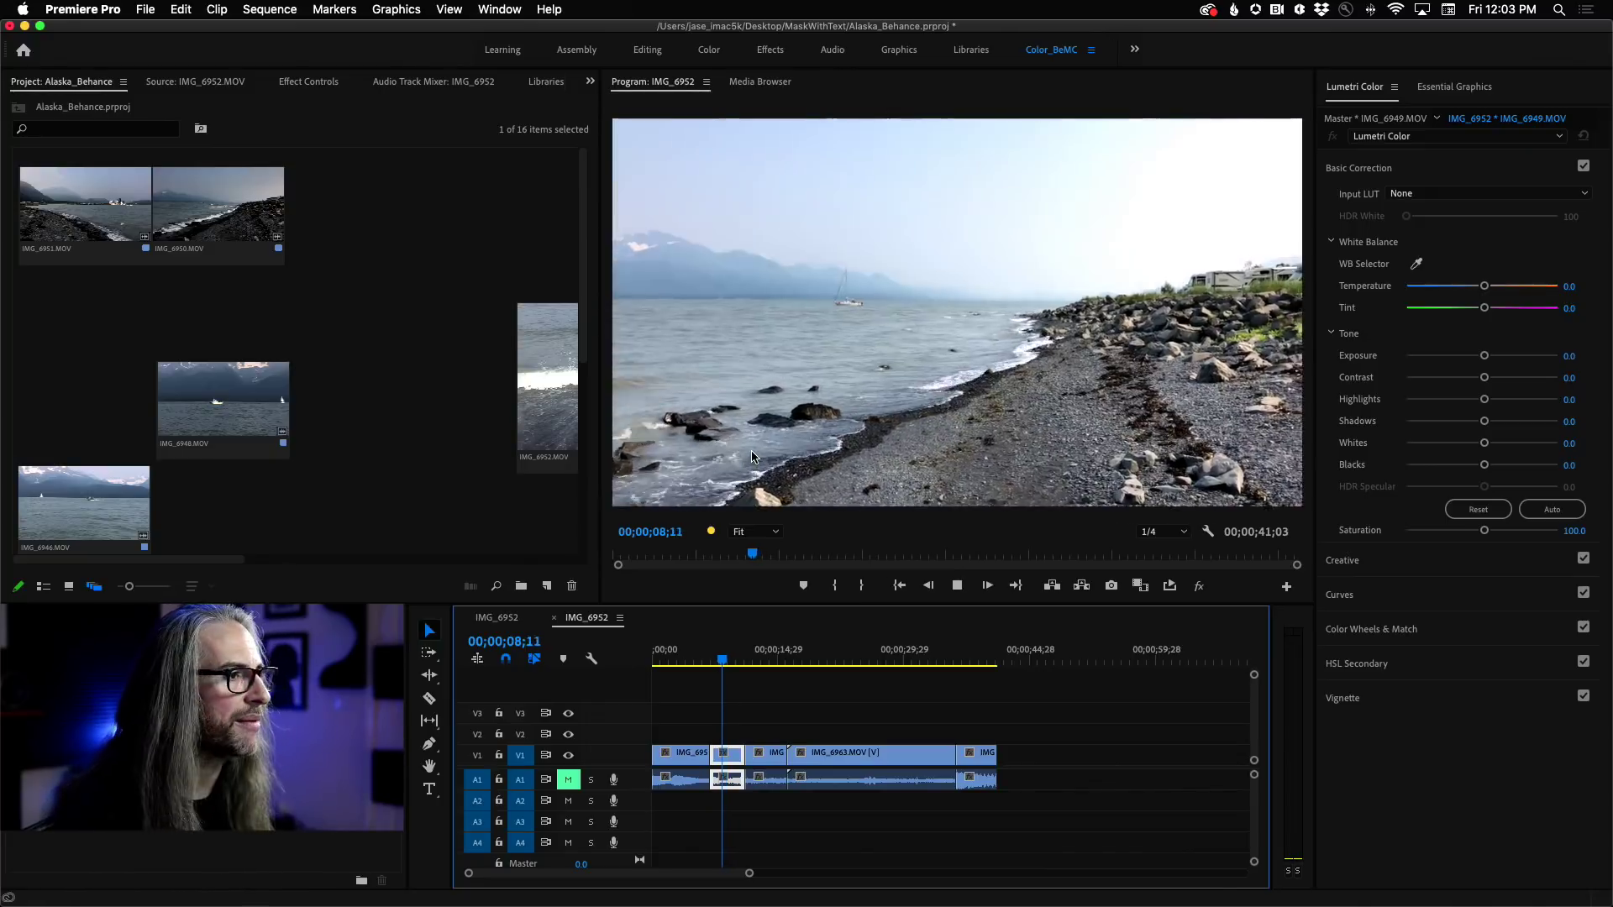
key("grave")
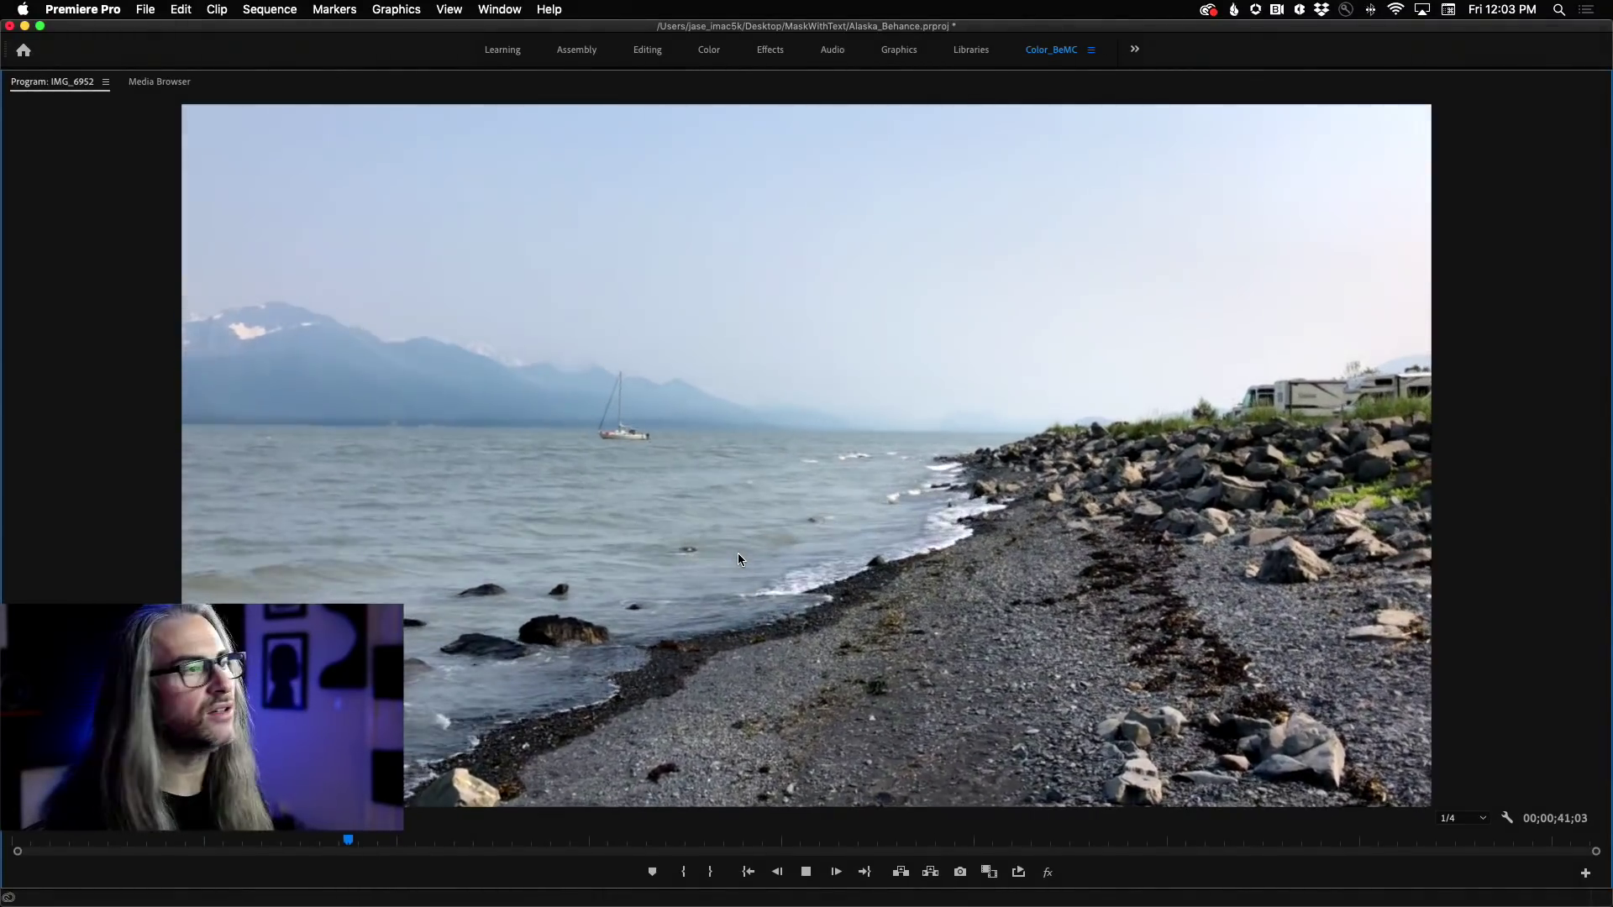
key("space")
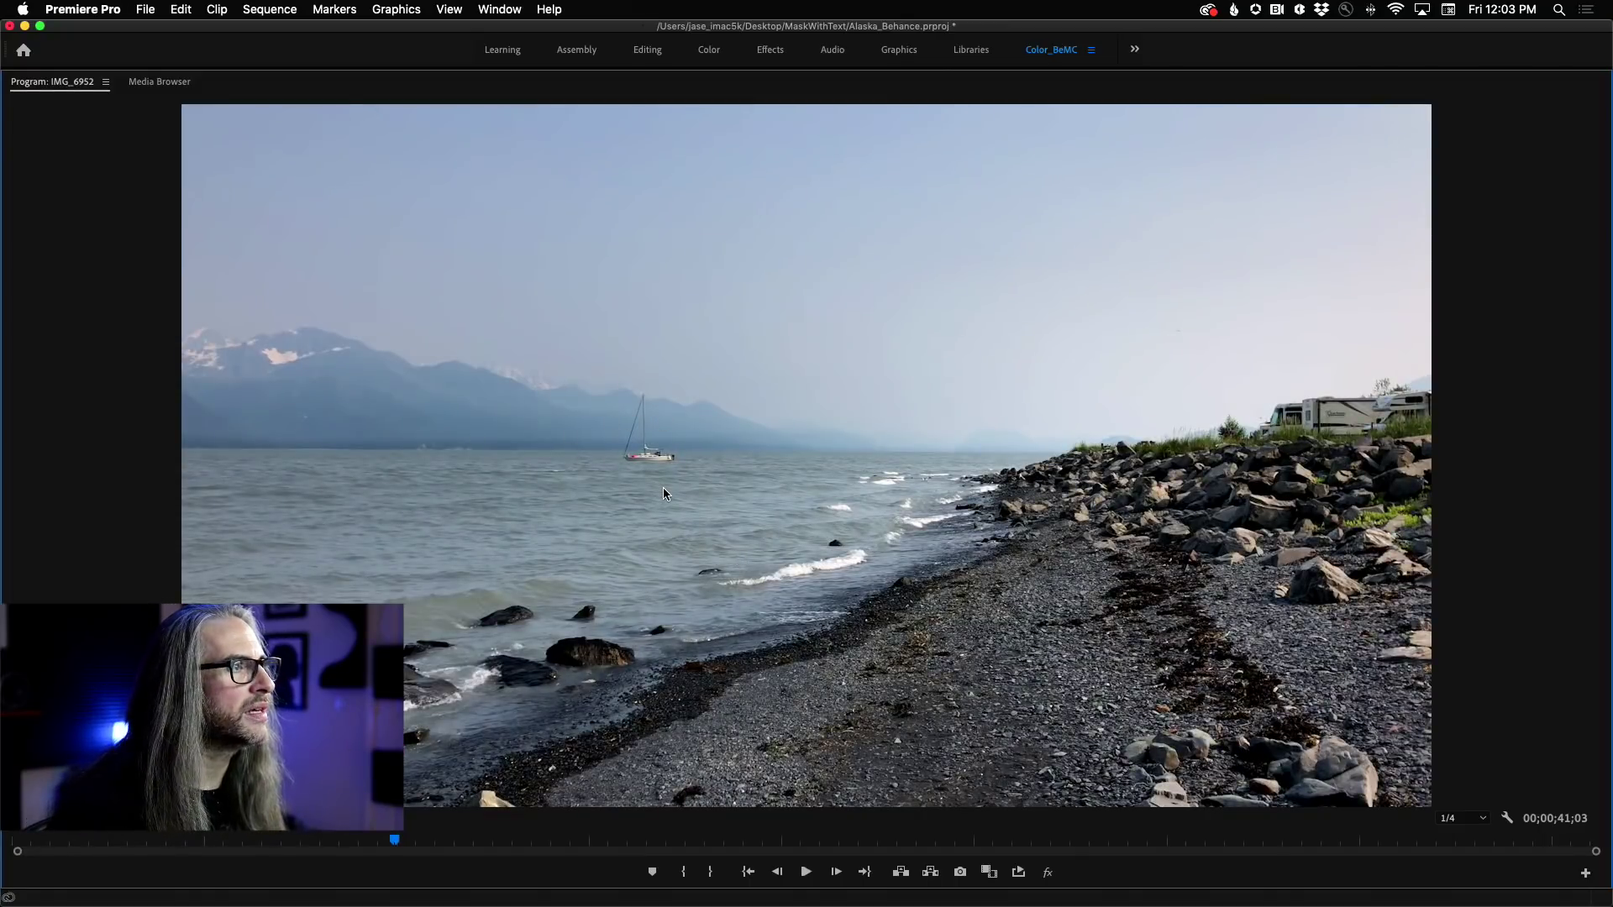
key("space")
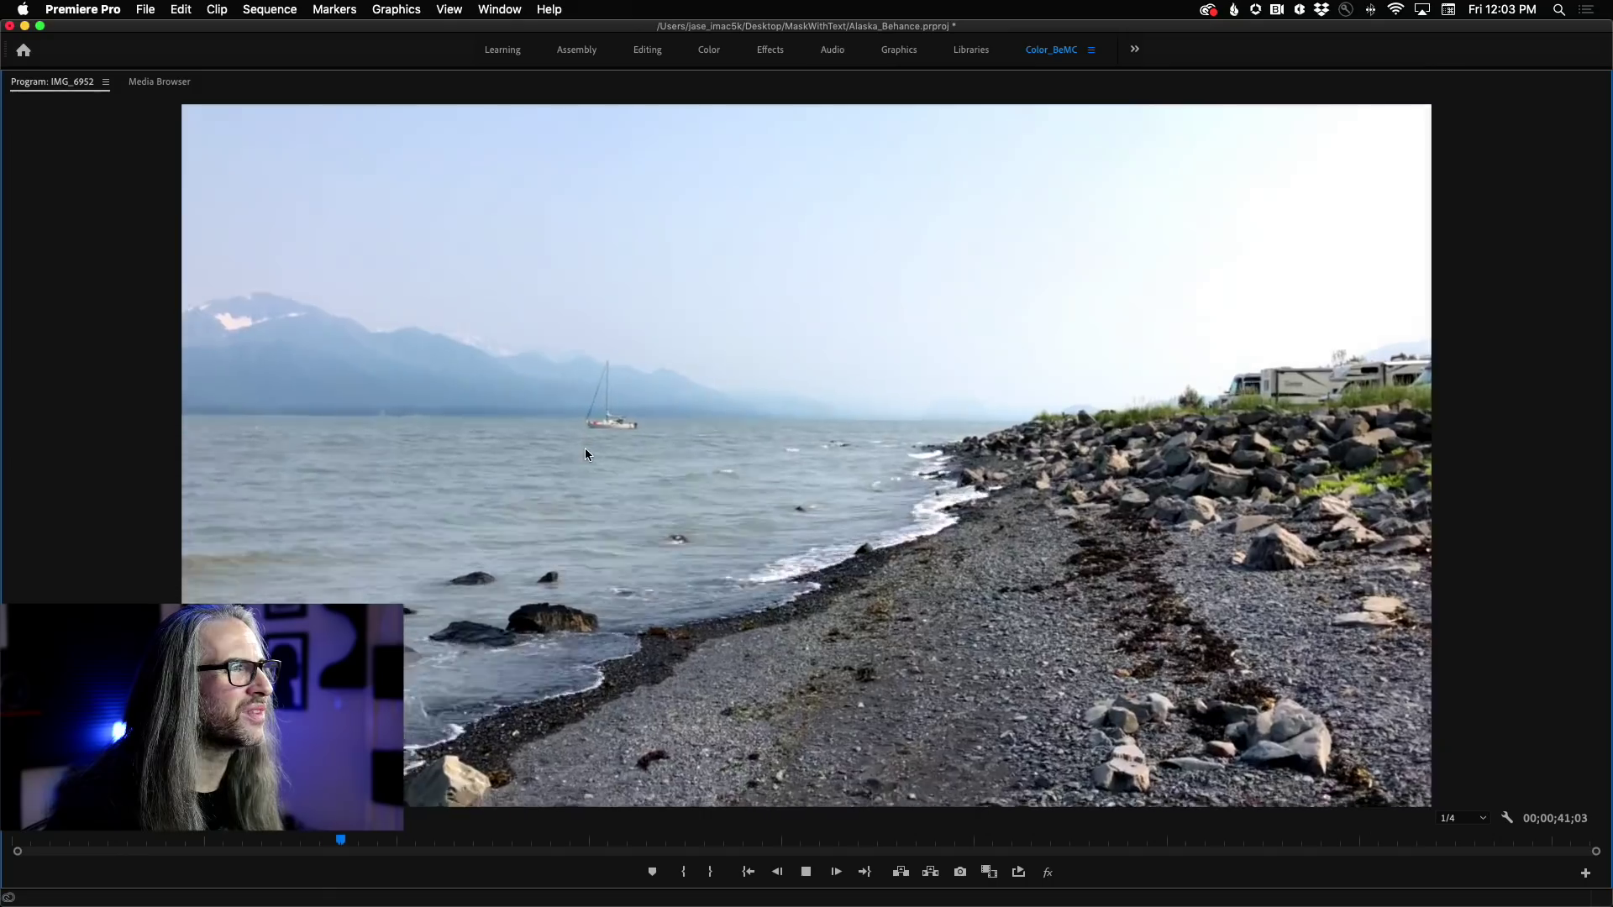
key("space")
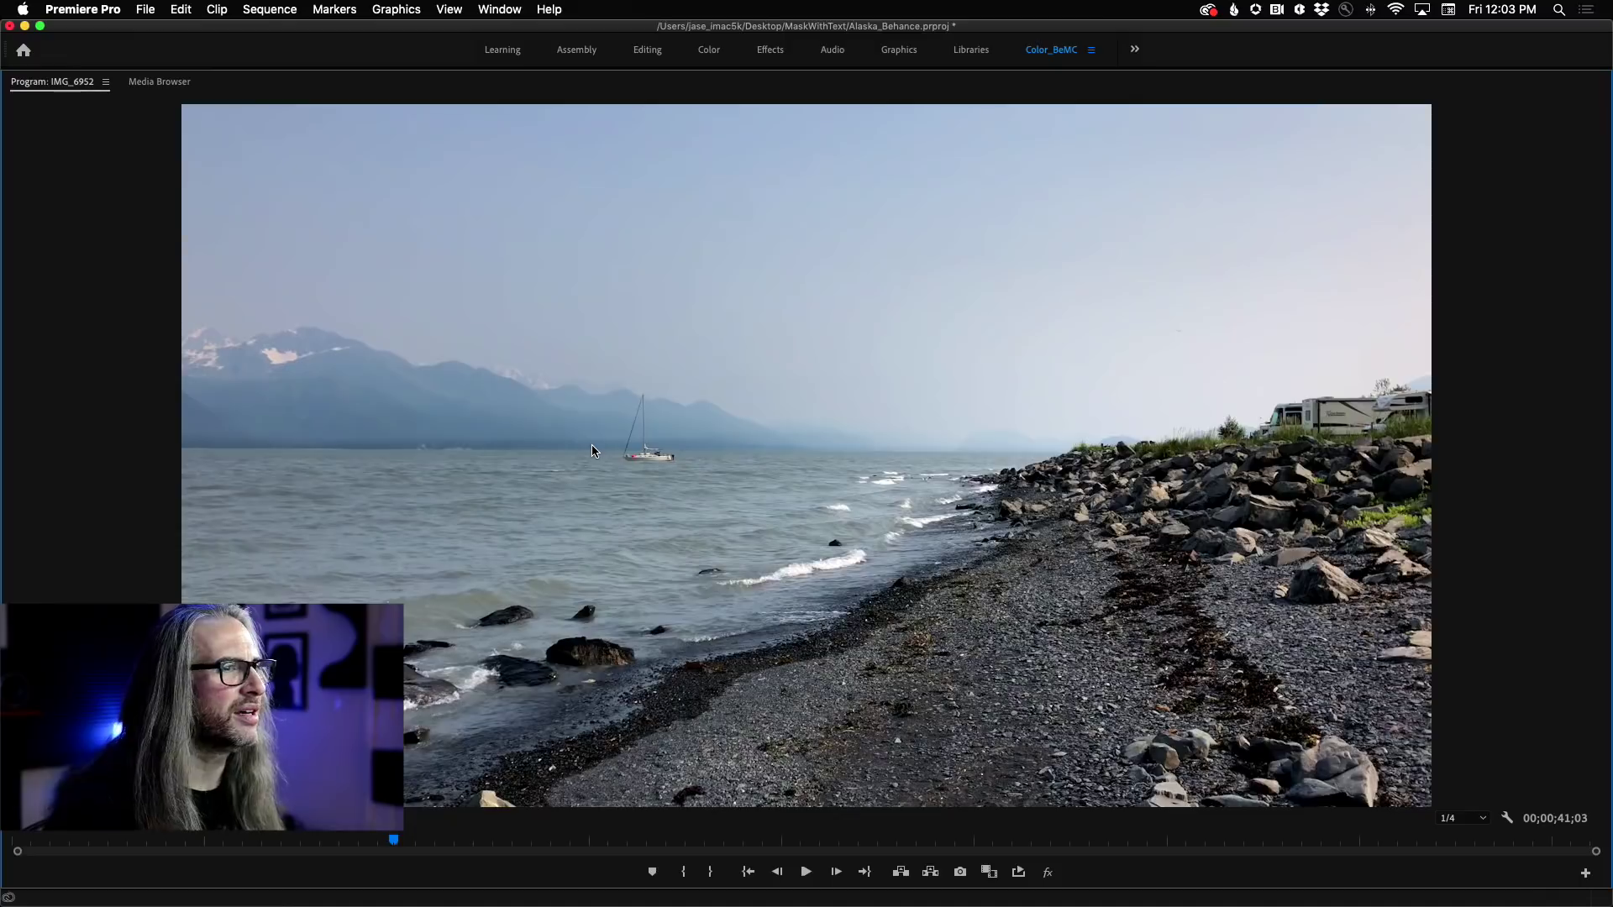
key("grave")
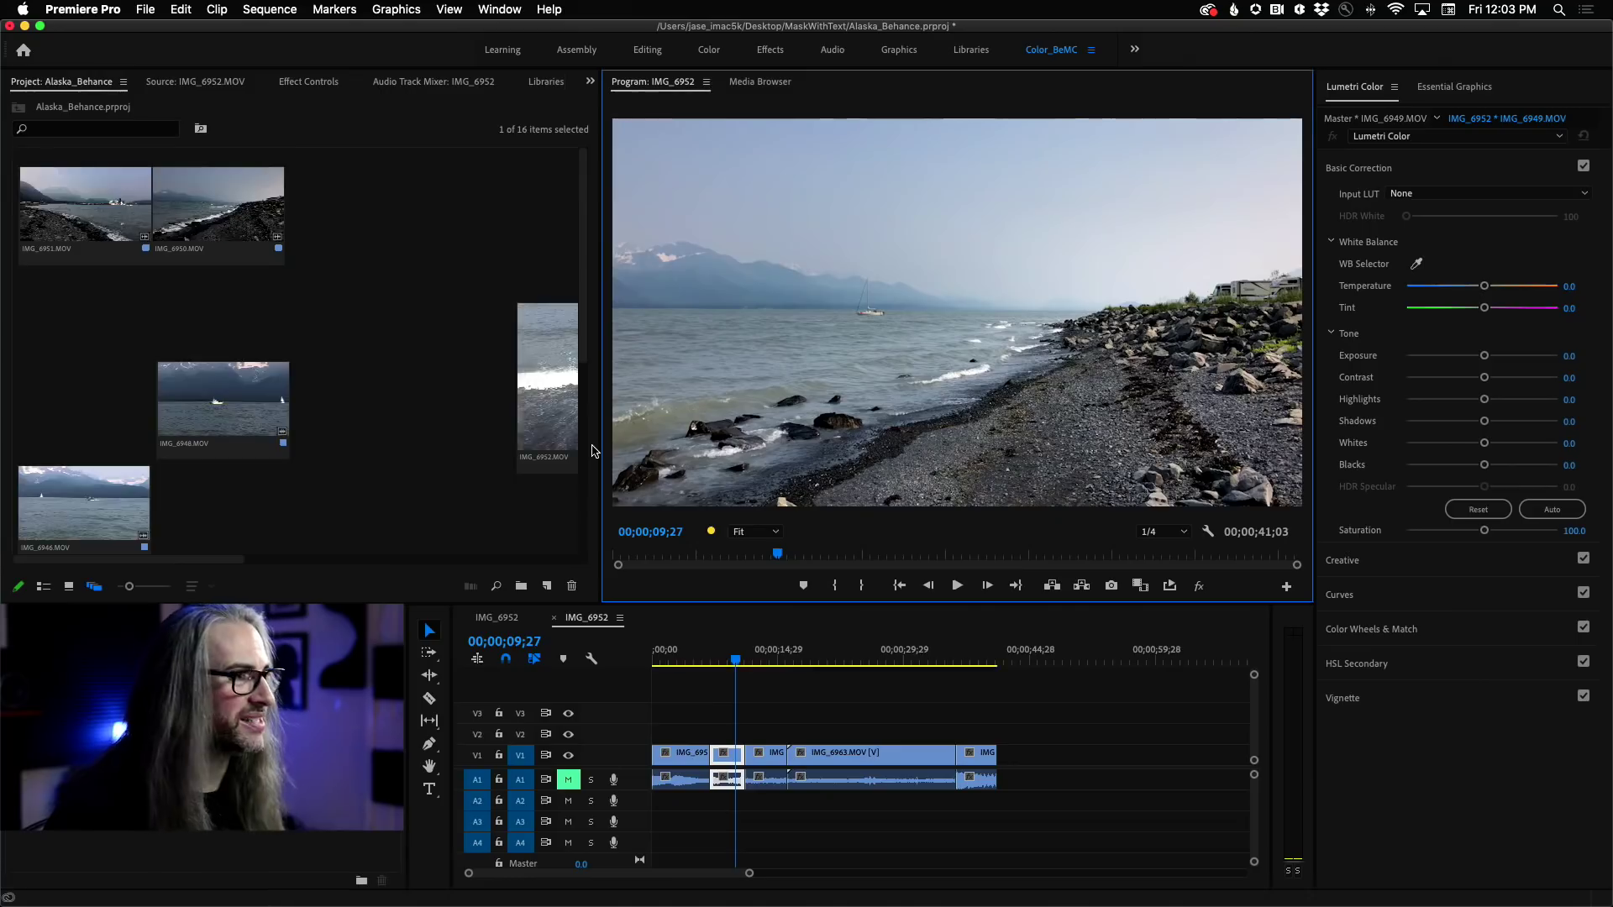
Preview the sequence from the IMG_6952.MOV clip in the maximized Program Monitor, comparing playing and paused image quality, and restore the layout
left_click(679, 659)
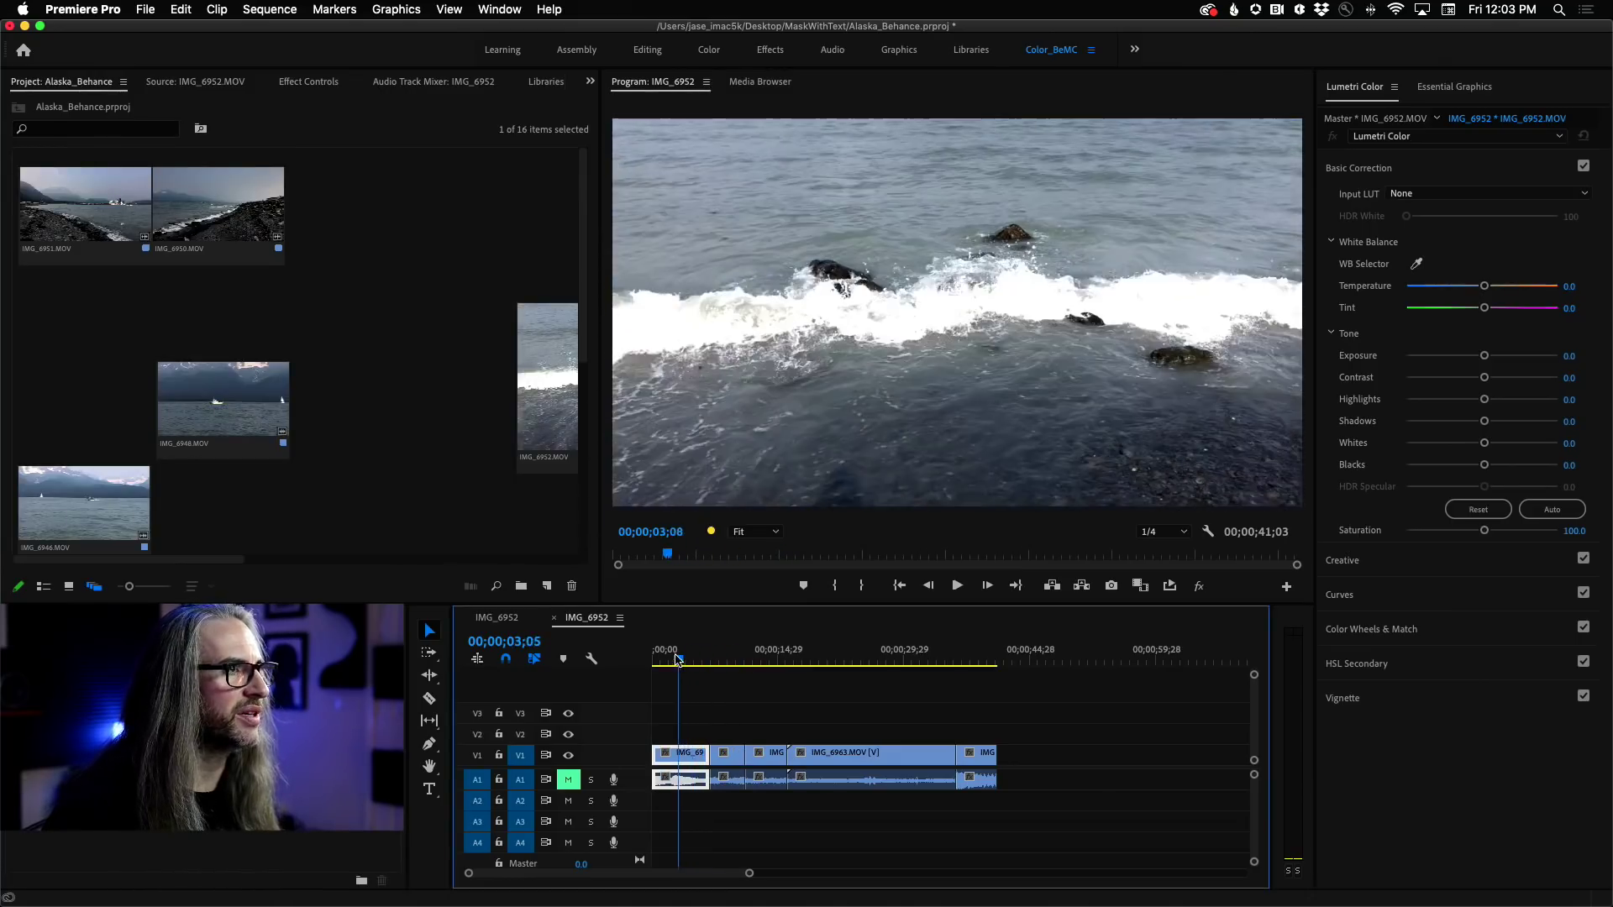
key("grave")
key("space")
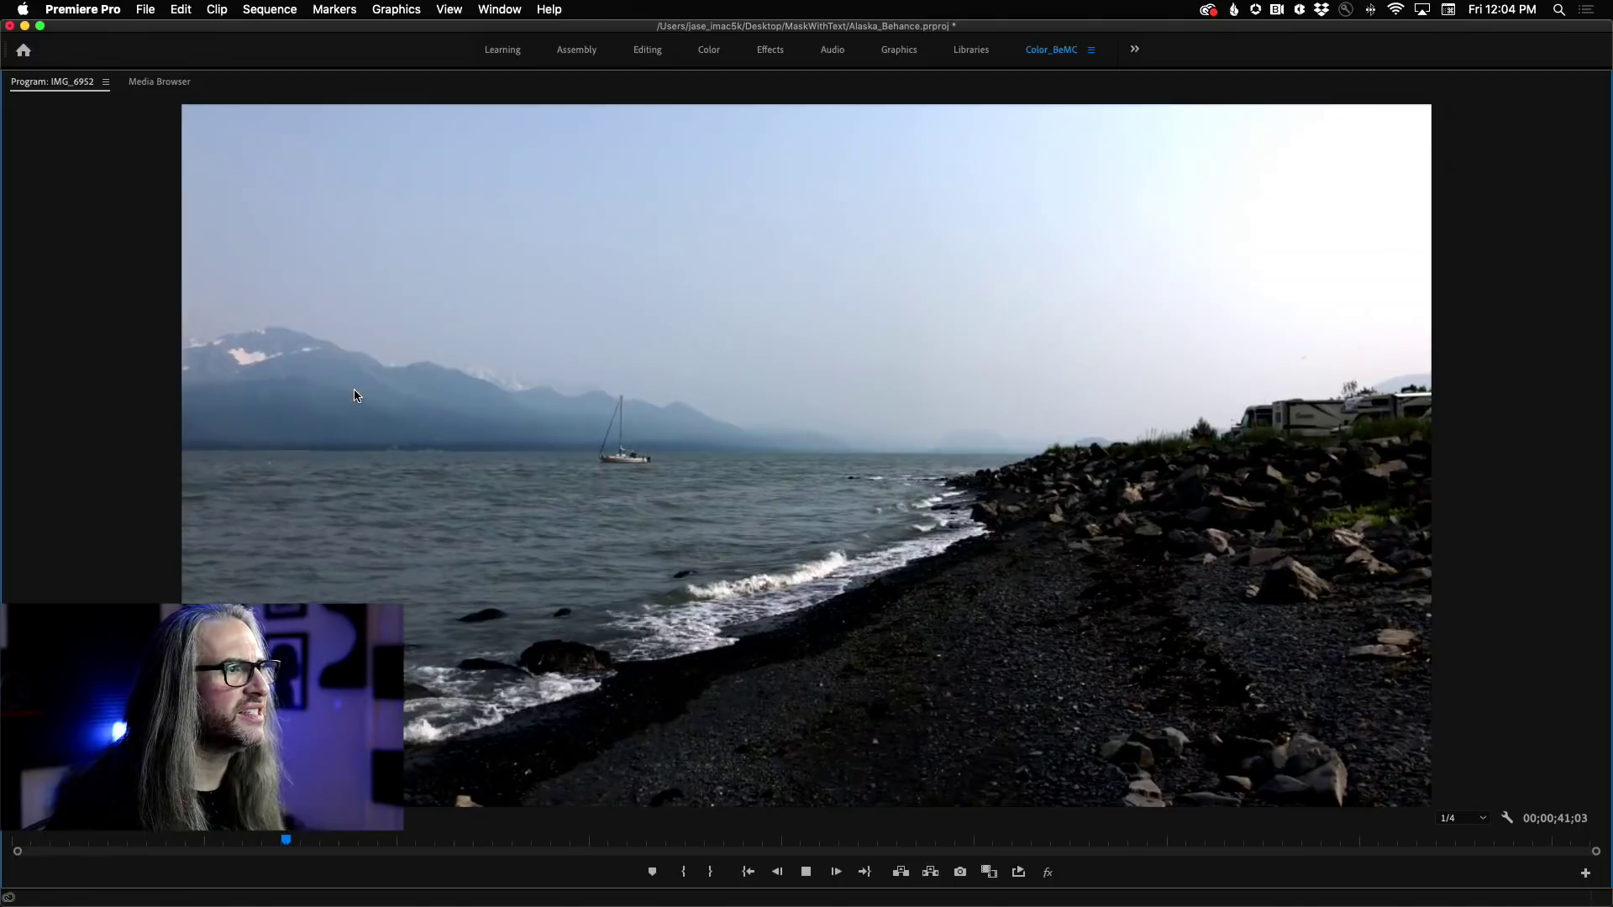
key("space")
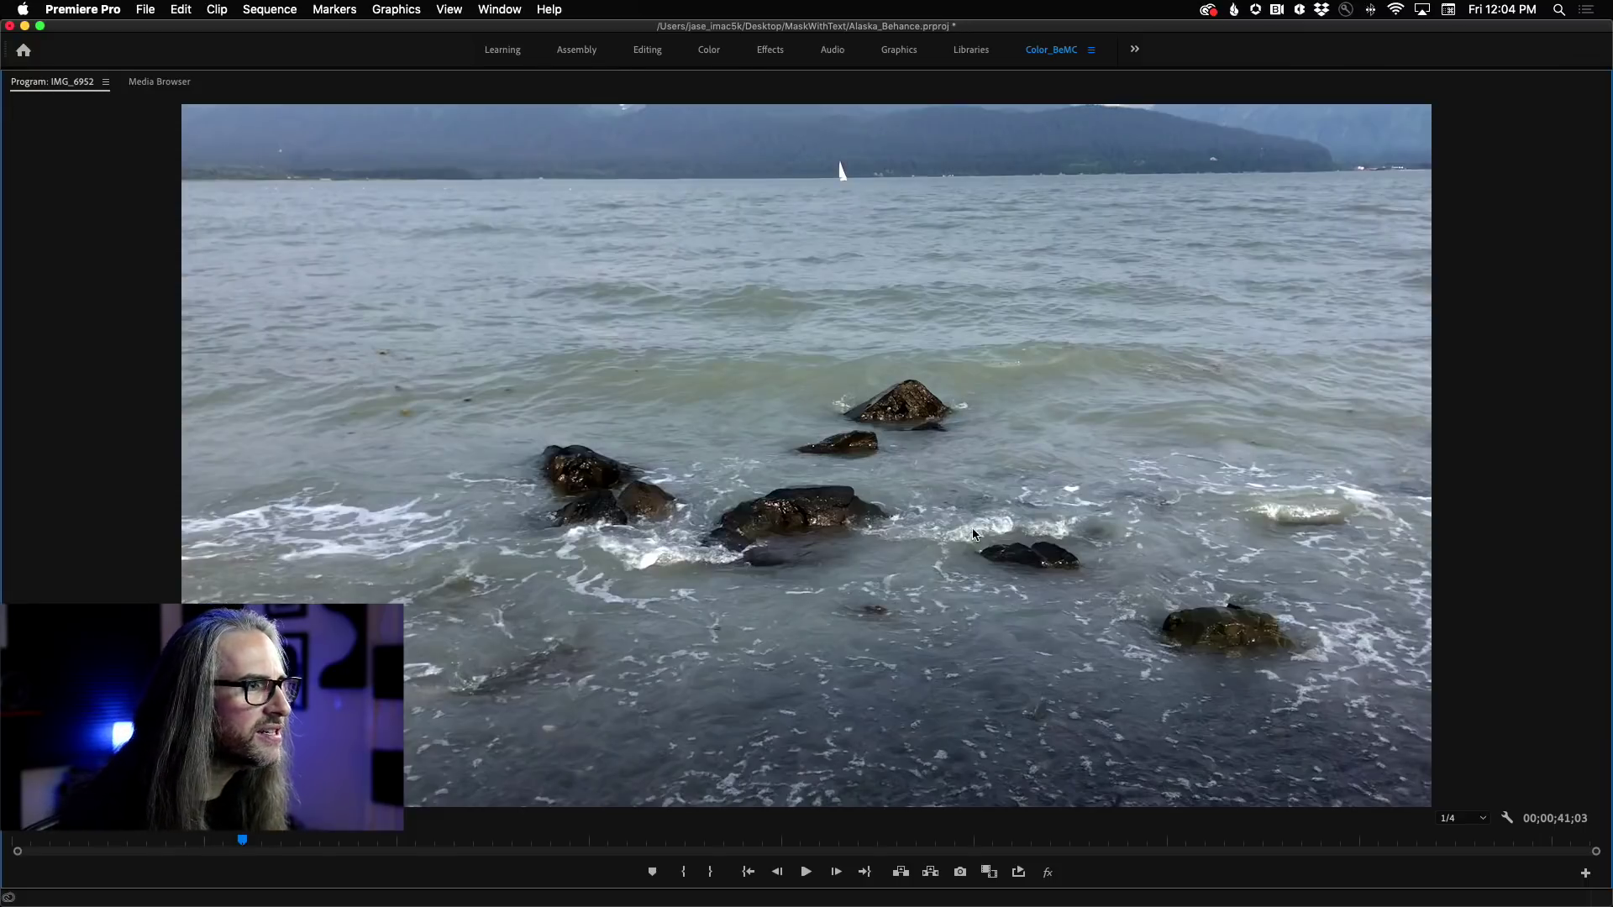
key("space")
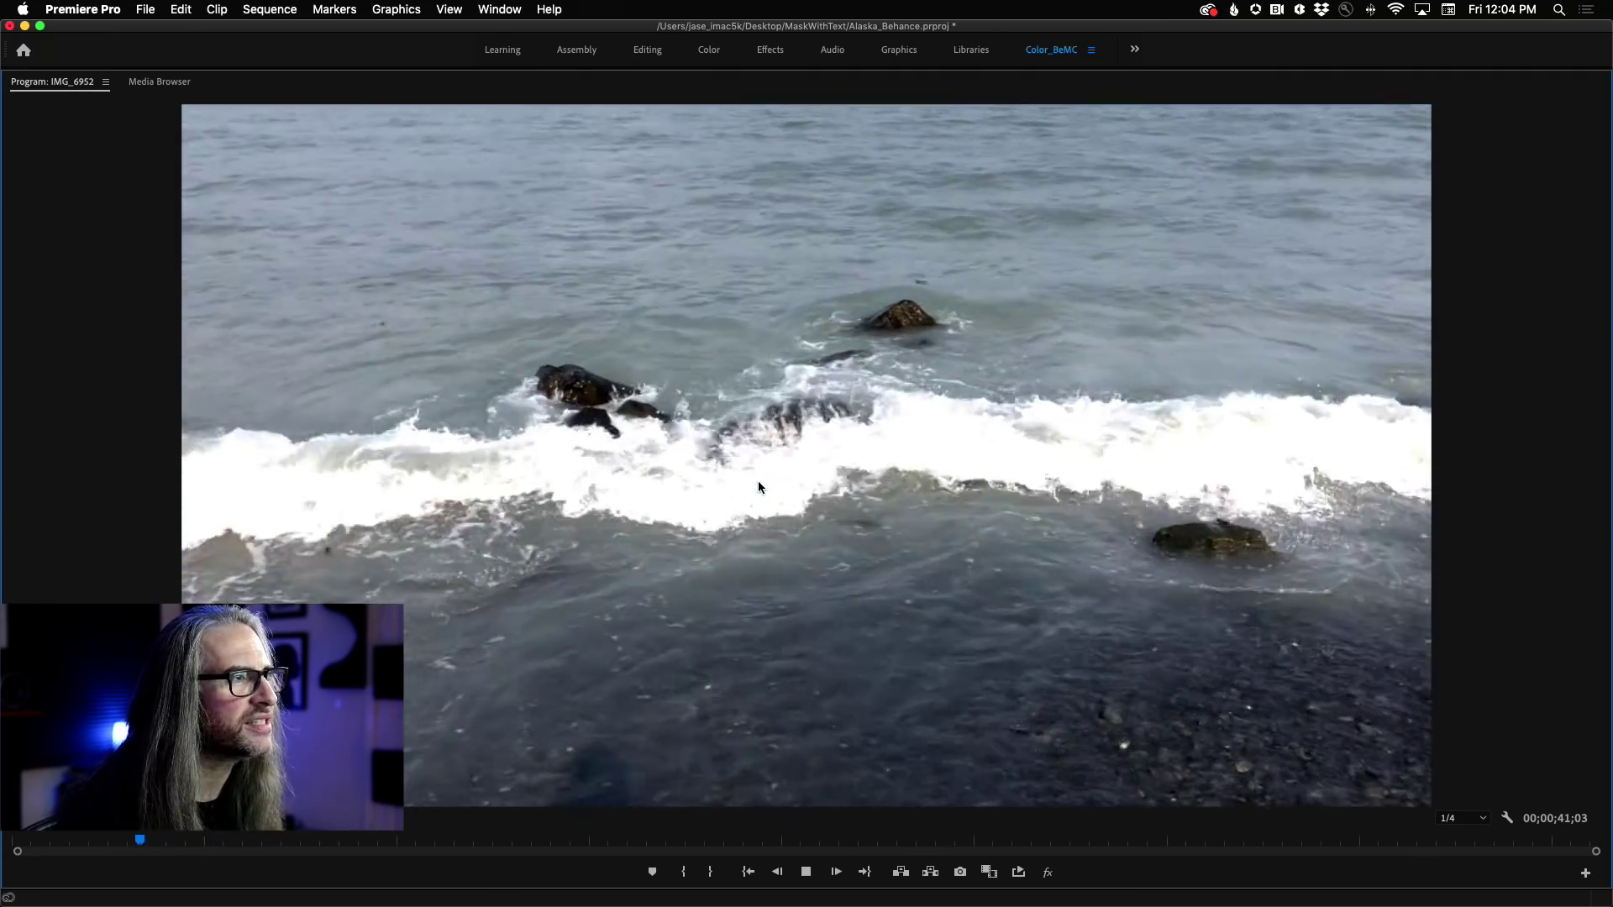
key("space")
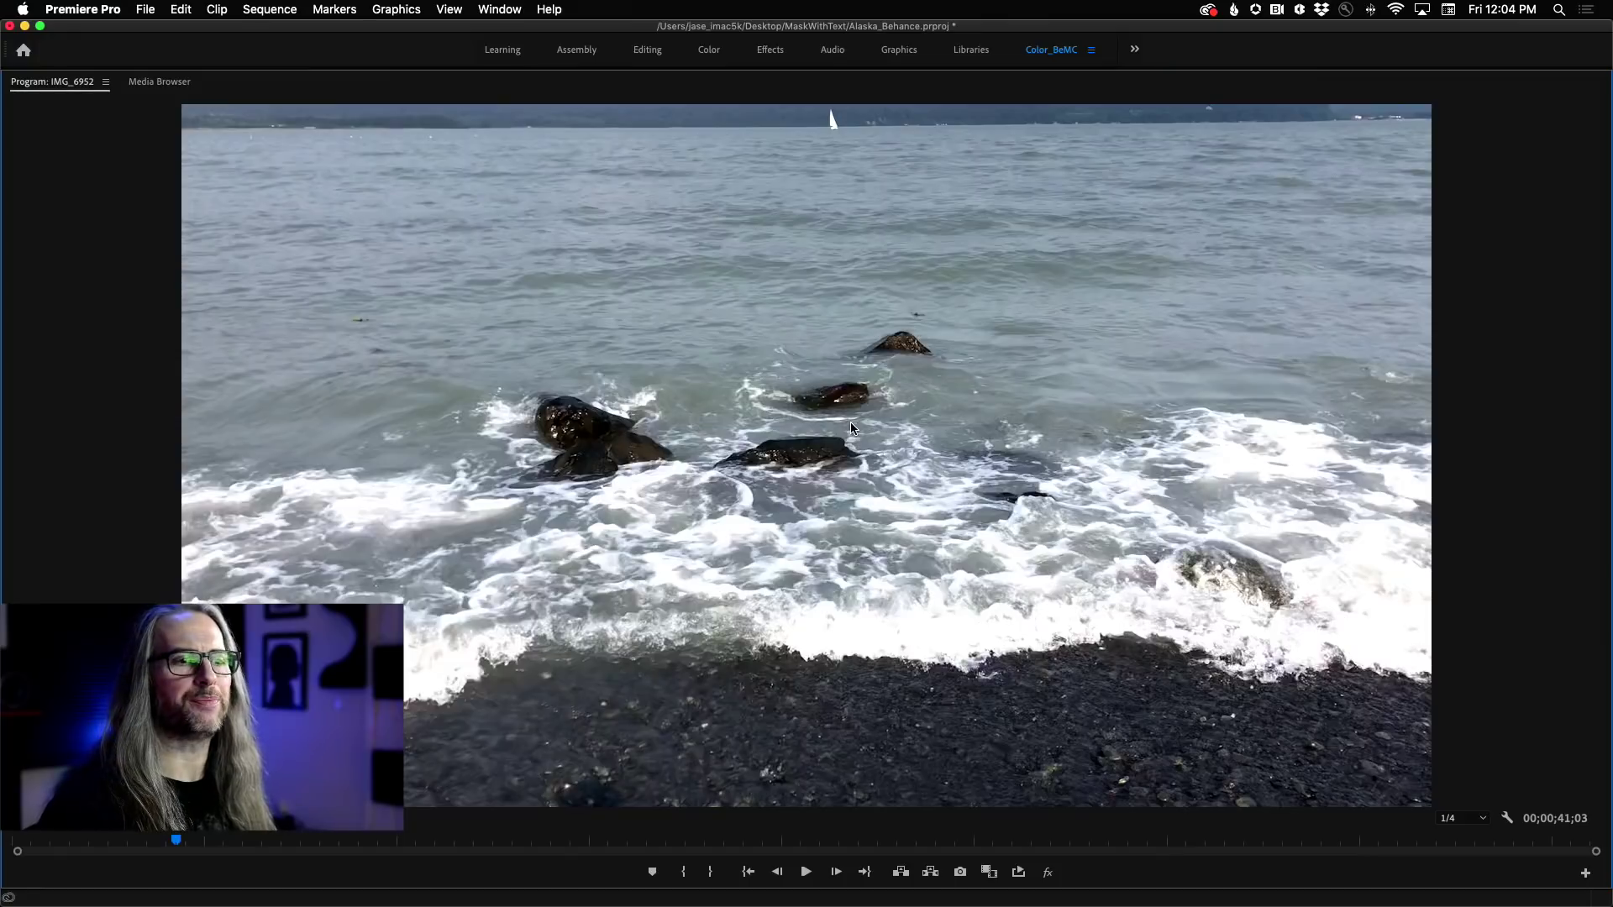
key("grave")
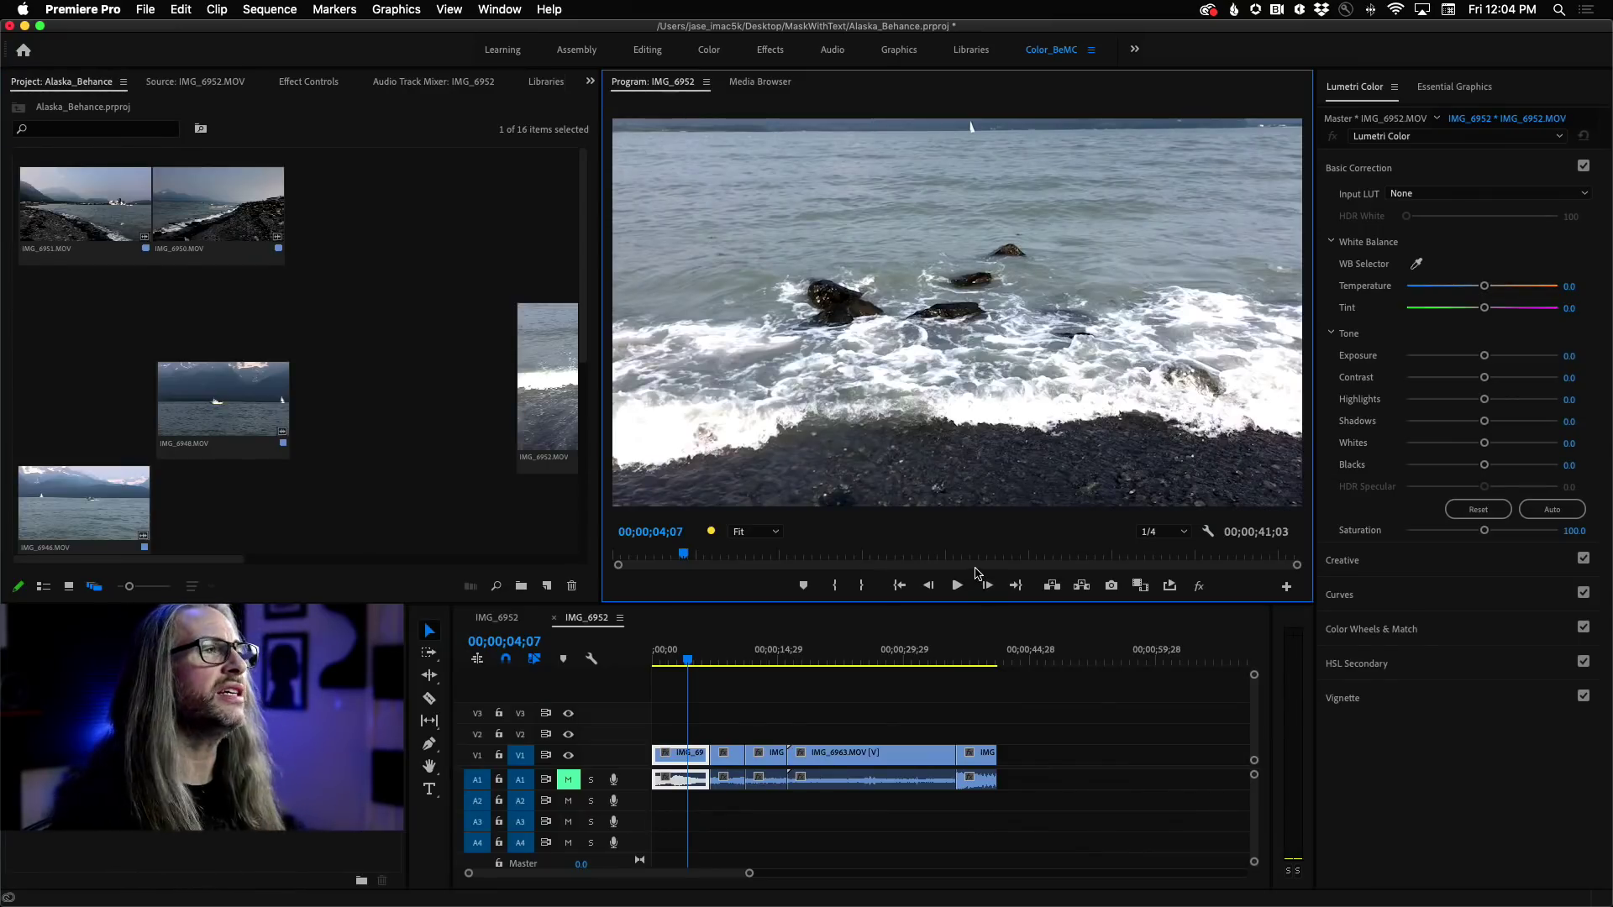
Preview the sequence from 00;00;19;01 in IMG_6963.MOV in the maximized Program Monitor, comparing playing and paused quality, and restore the layout
left_click(676, 659)
left_click_drag(675, 659, 811, 668)
key("space")
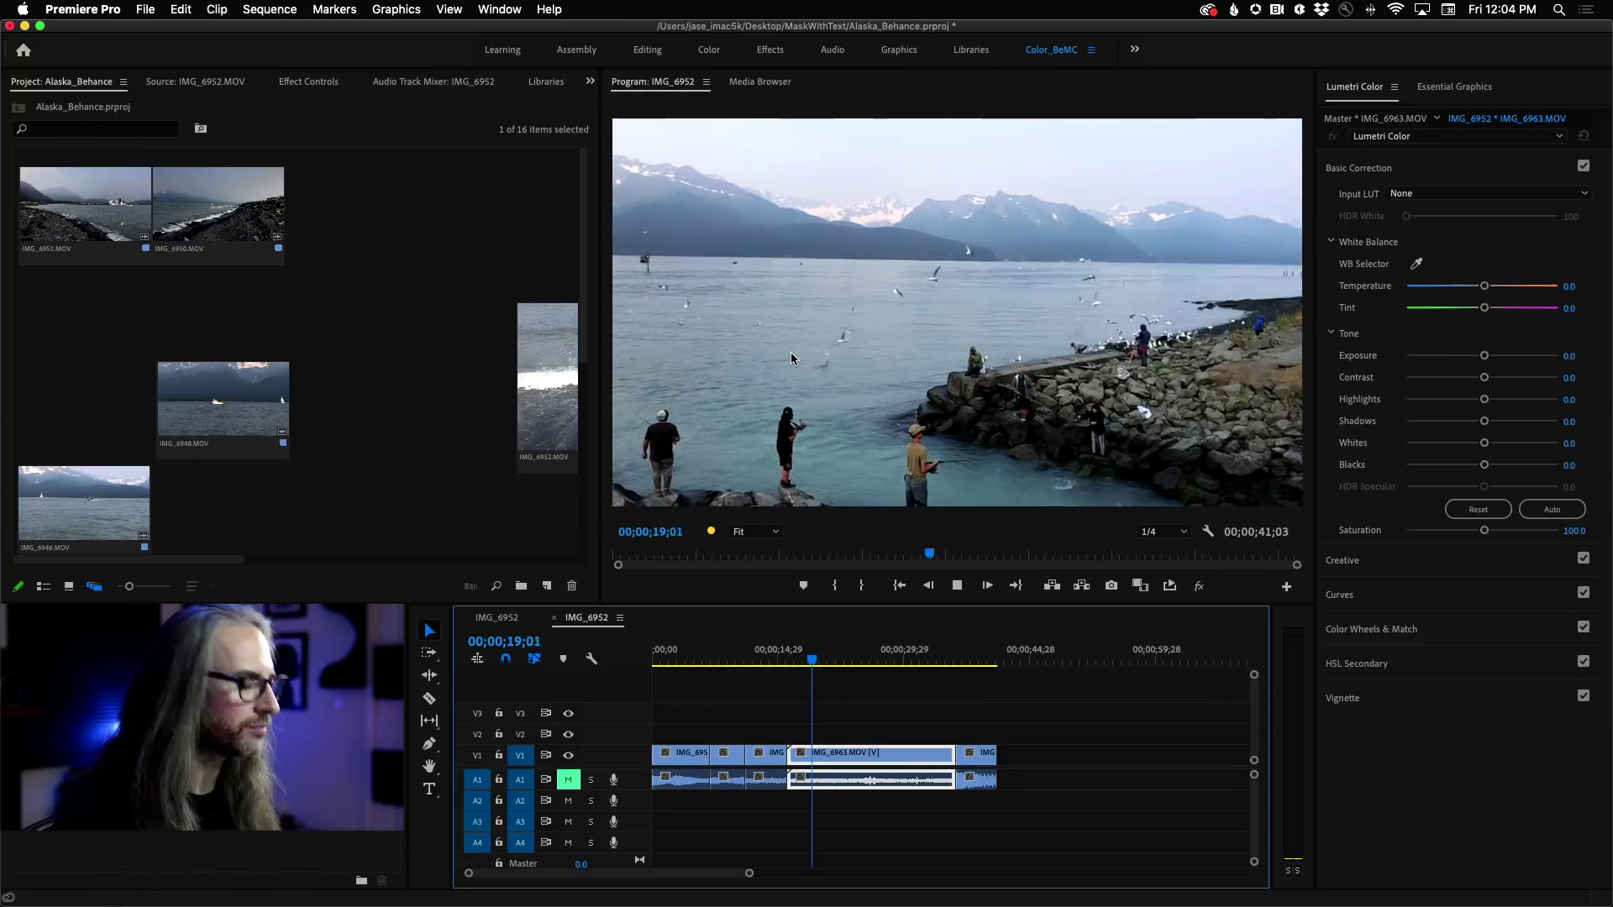
key("grave")
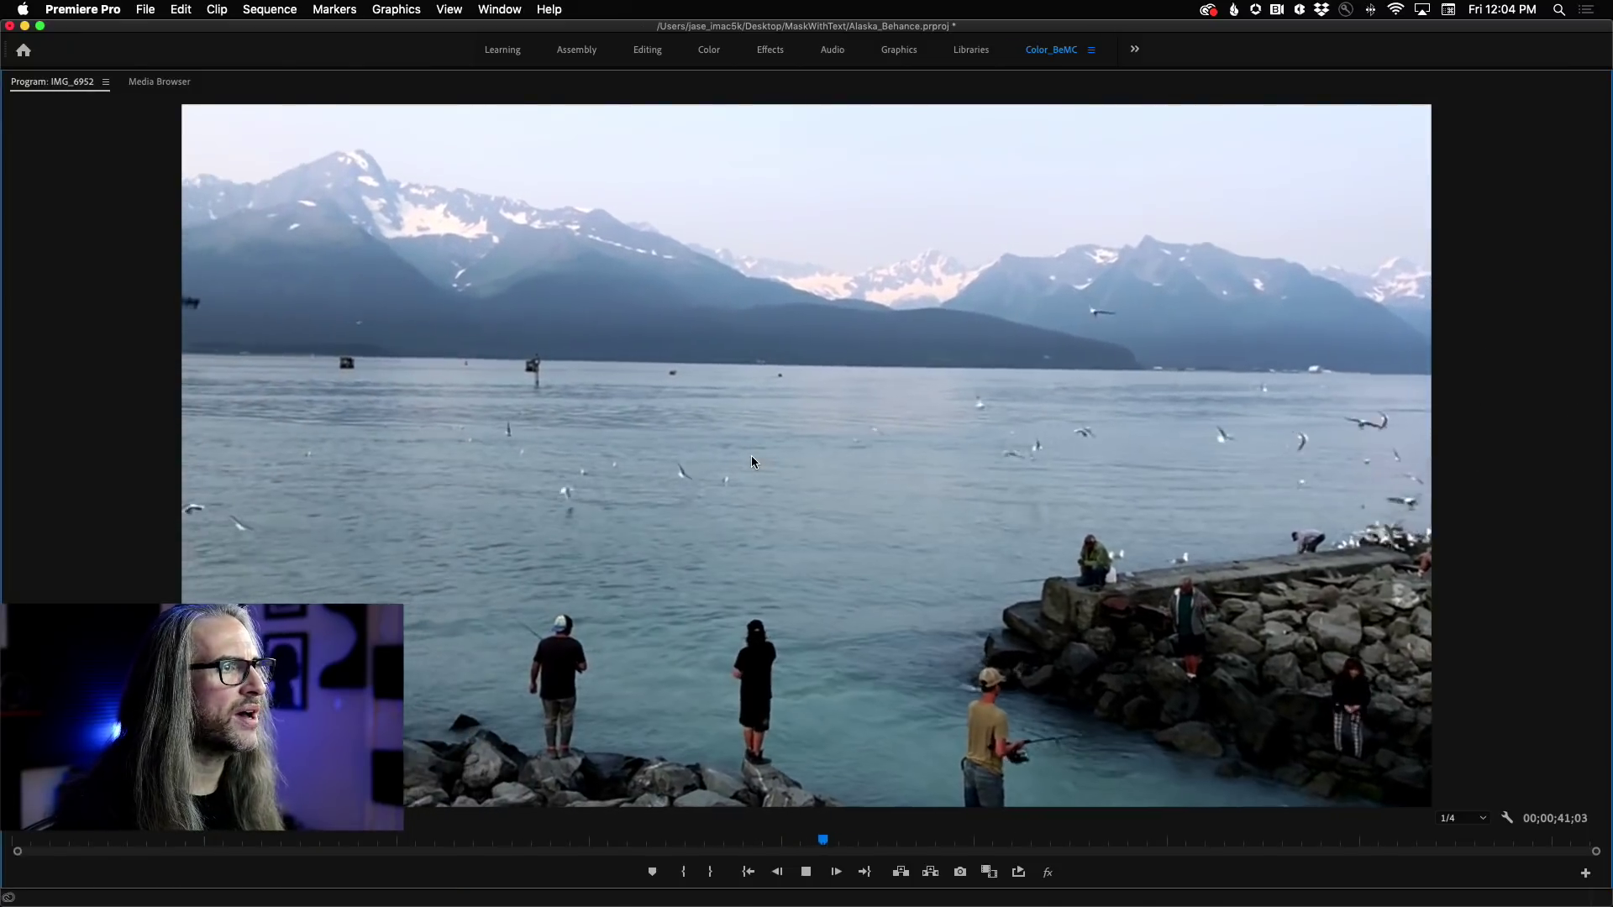
key("space")
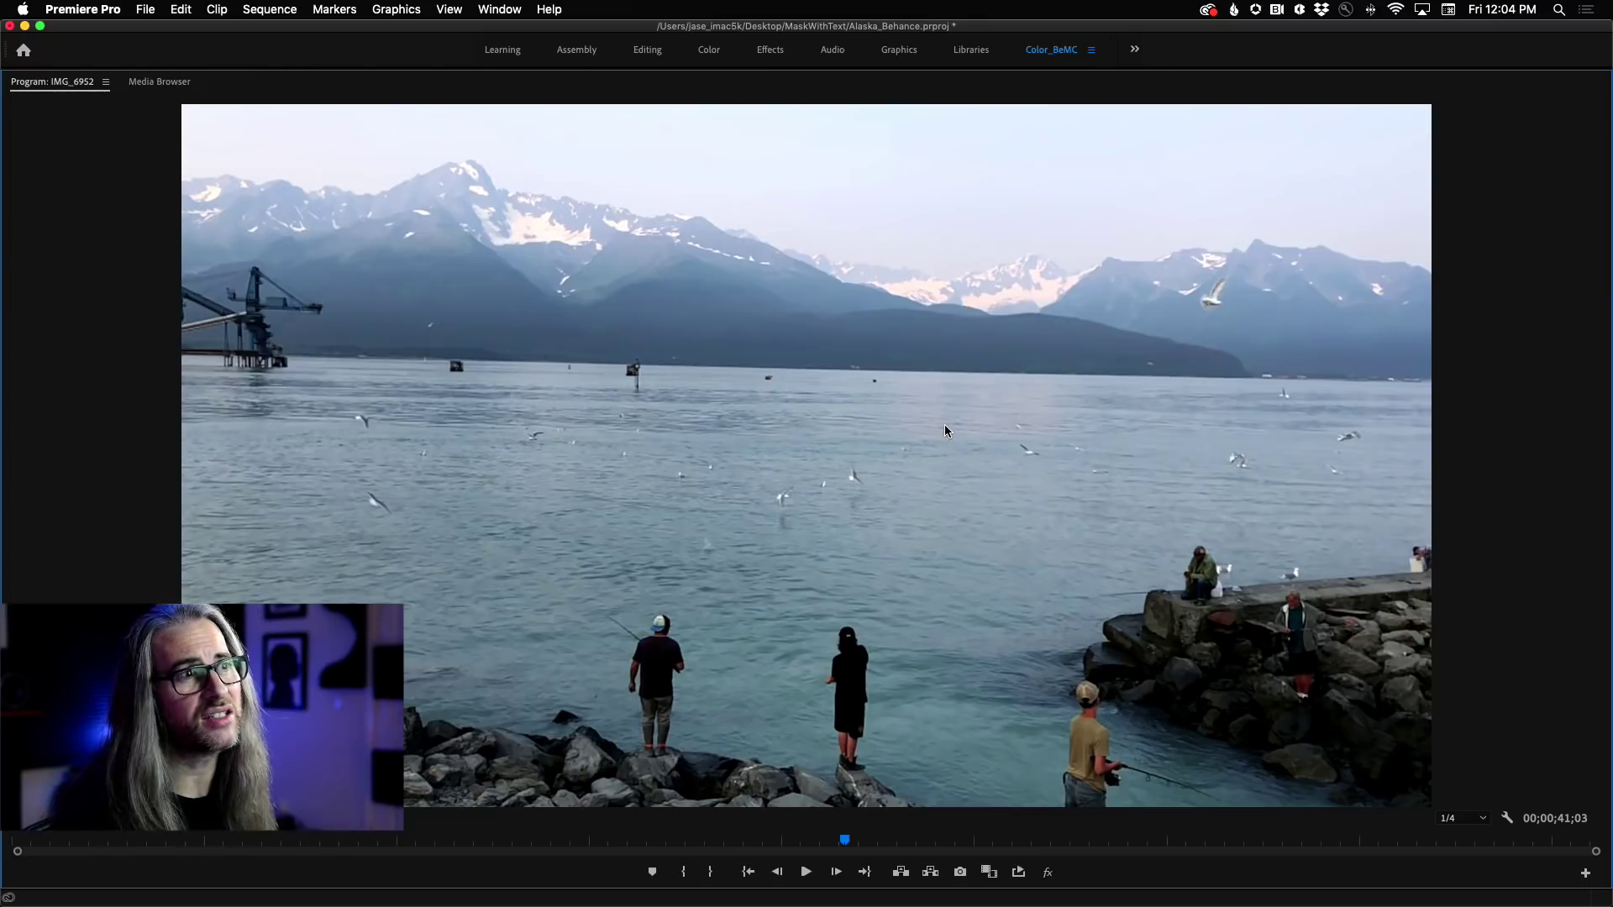
key("space")
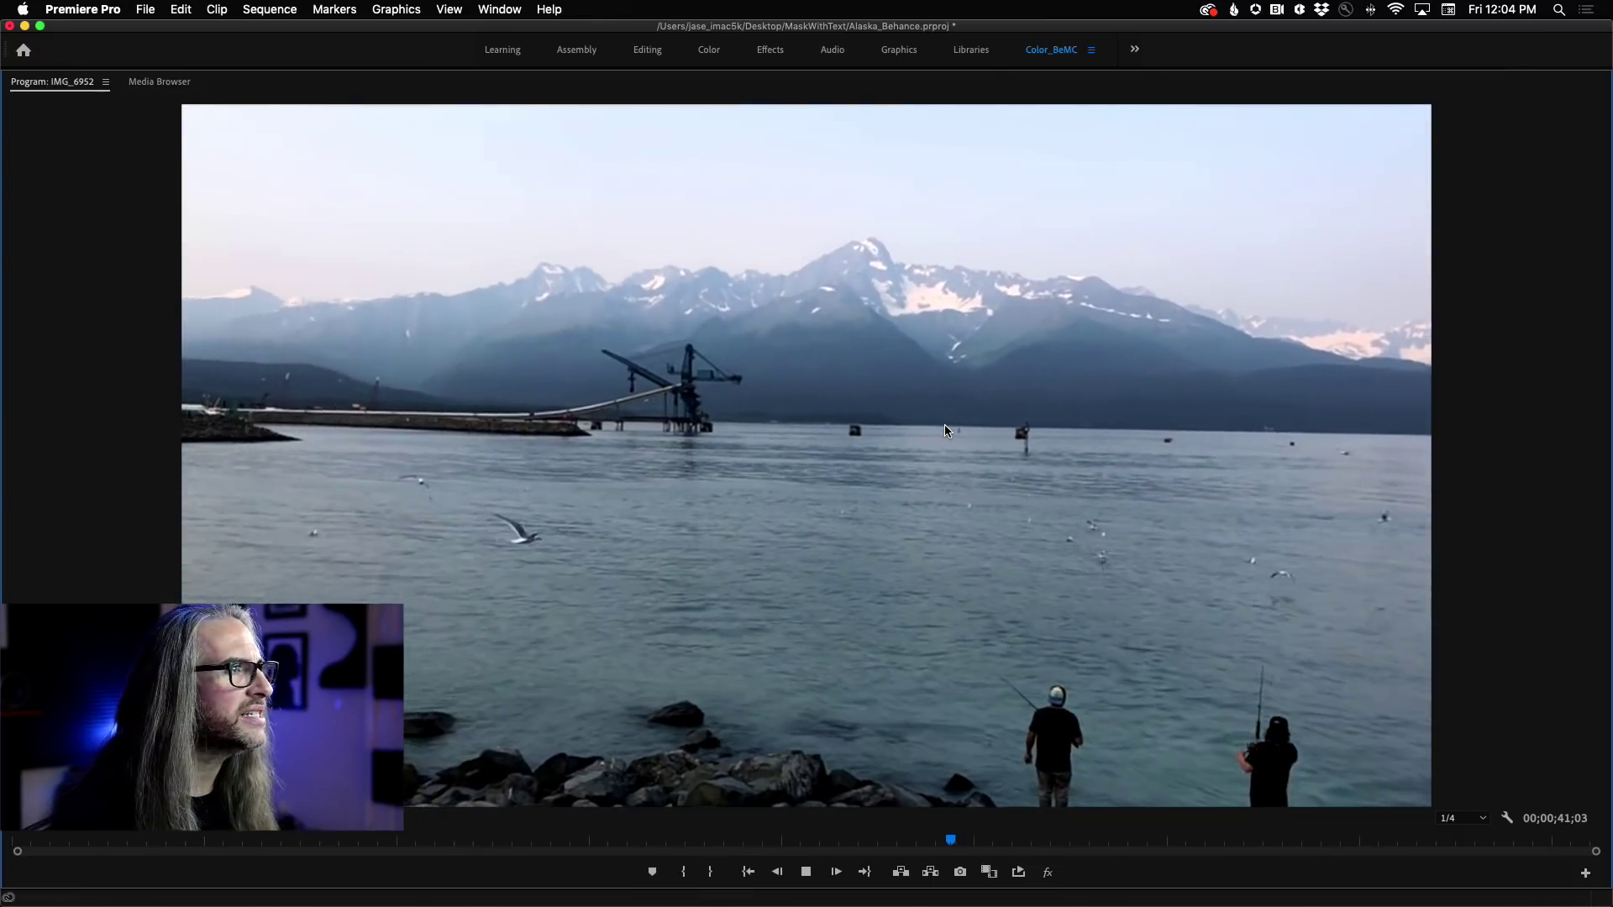
key("space")
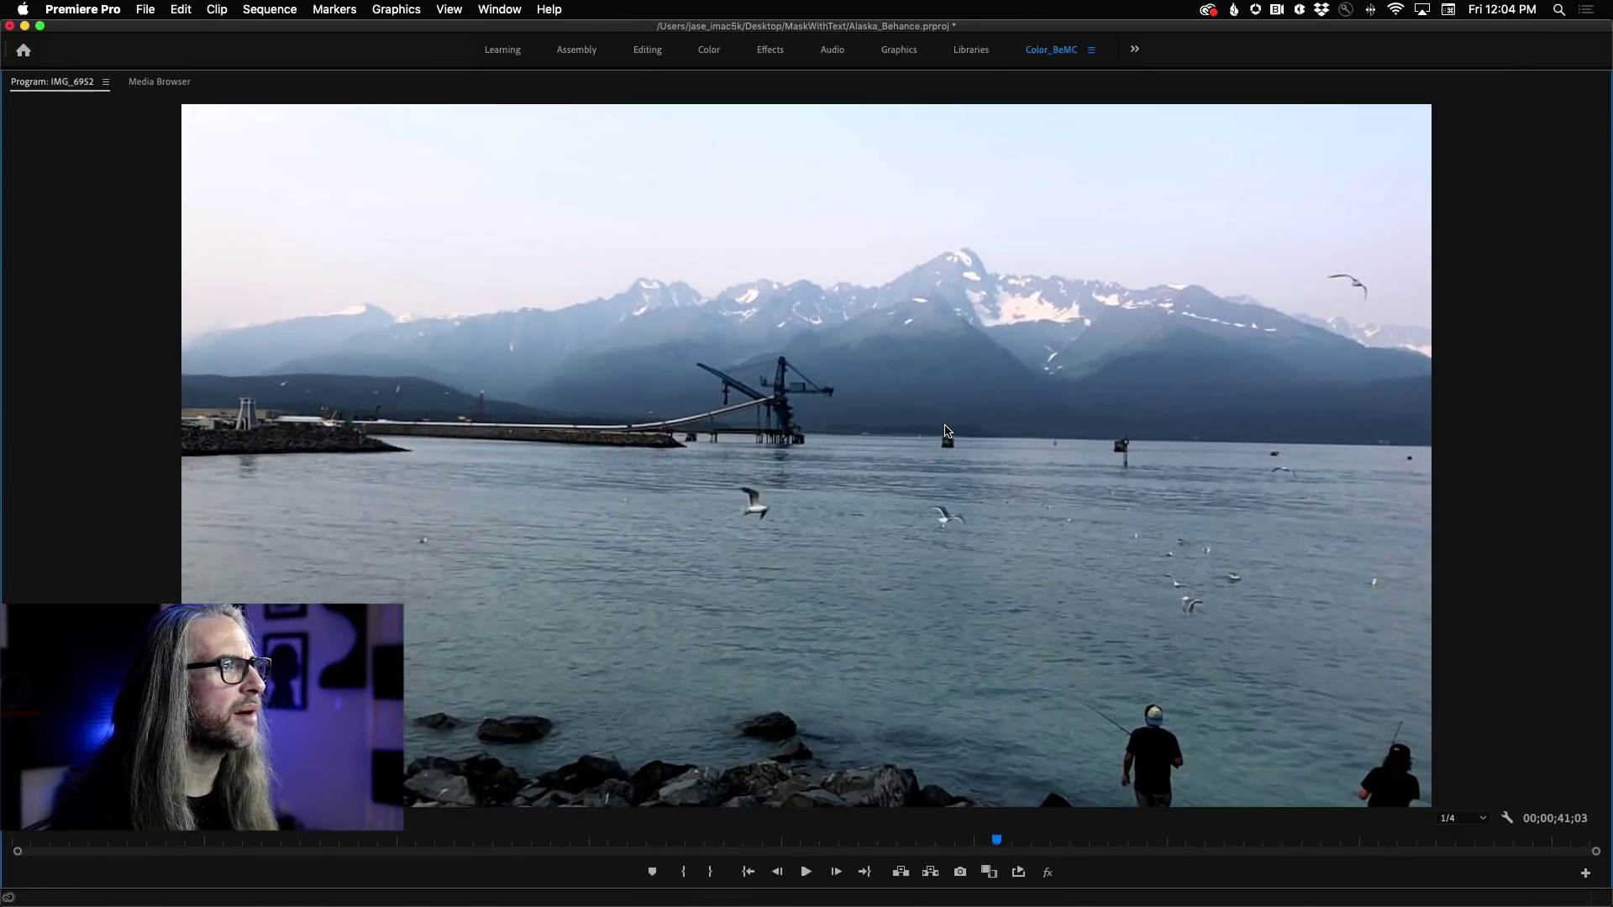
key("grave")
Try the Program Monitor's playback resolution at Full, 1/2 and 1/4 in turn
left_click(1186, 533)
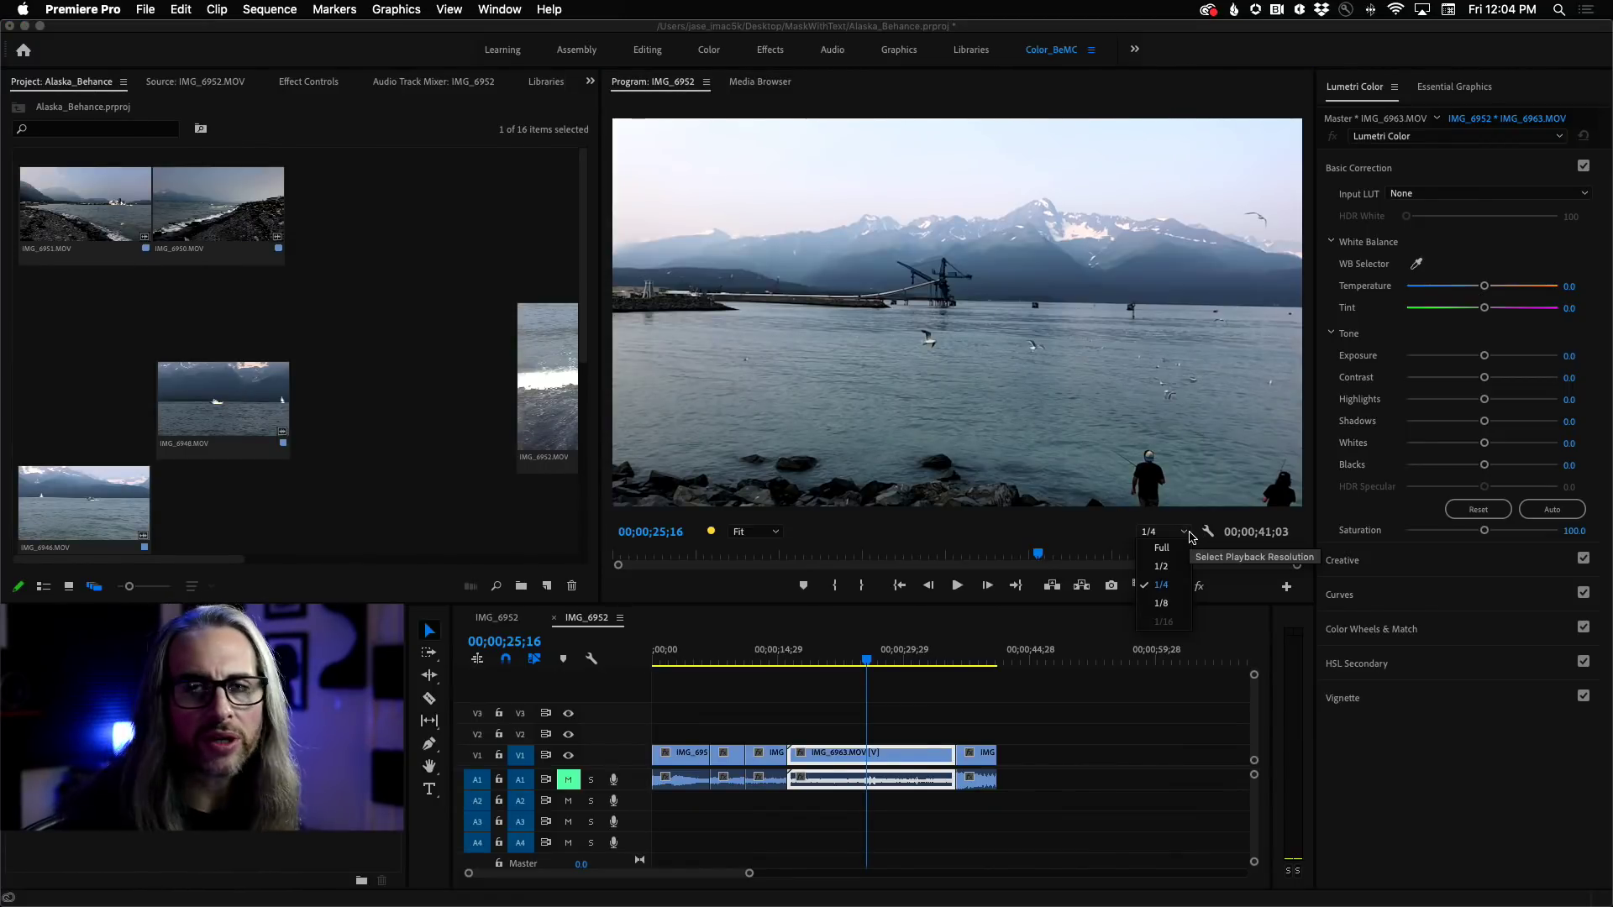
left_click(1177, 550)
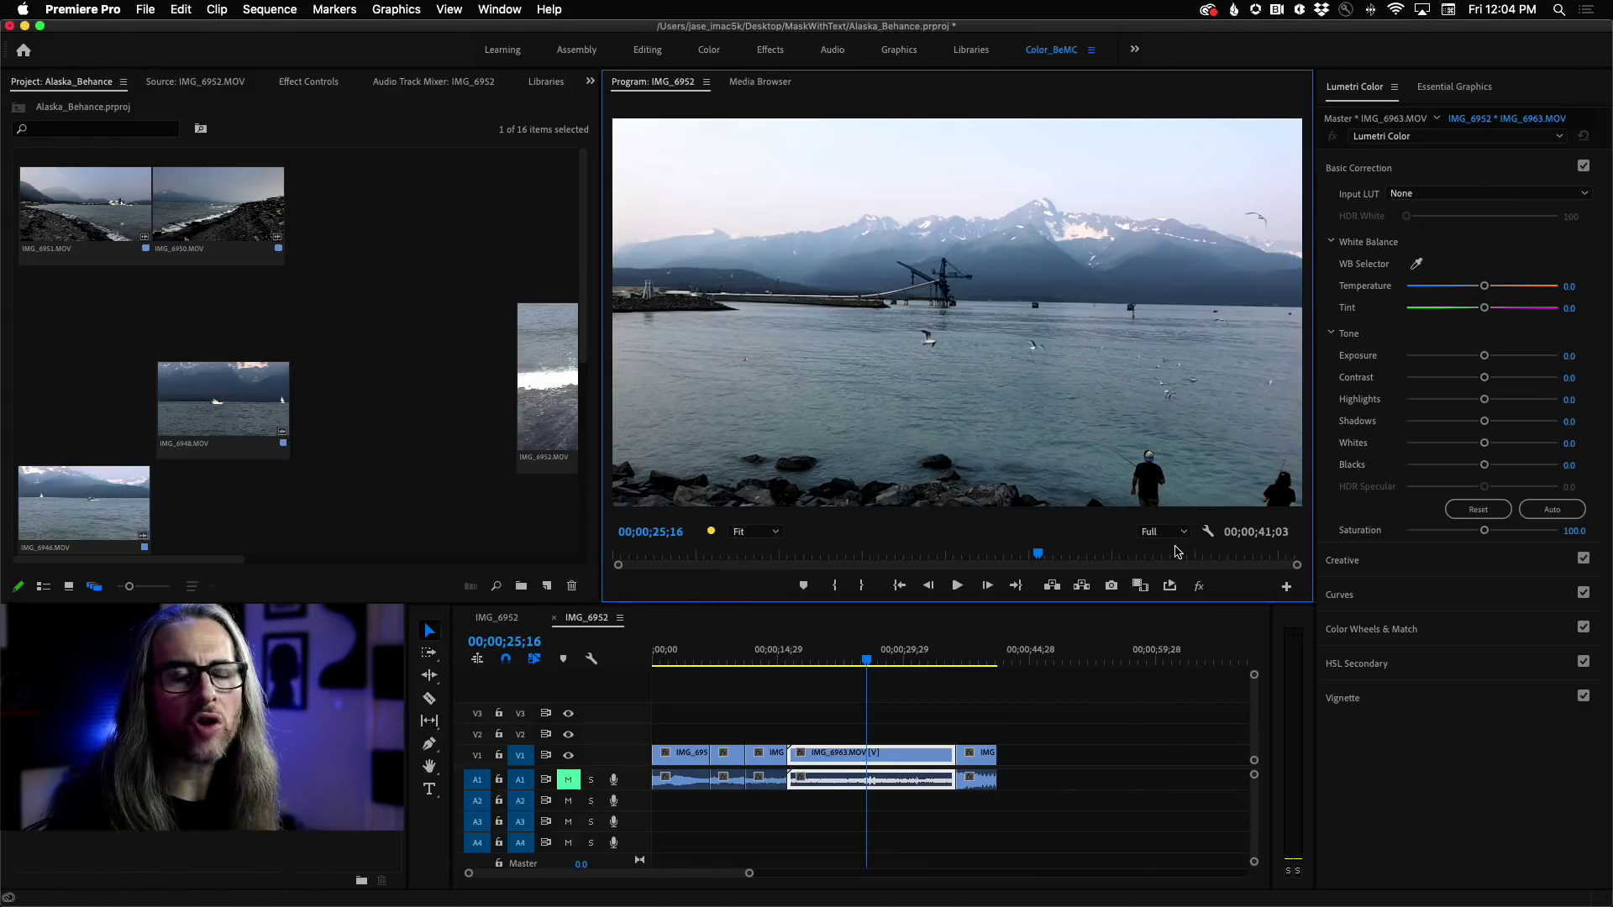
left_click(1166, 532)
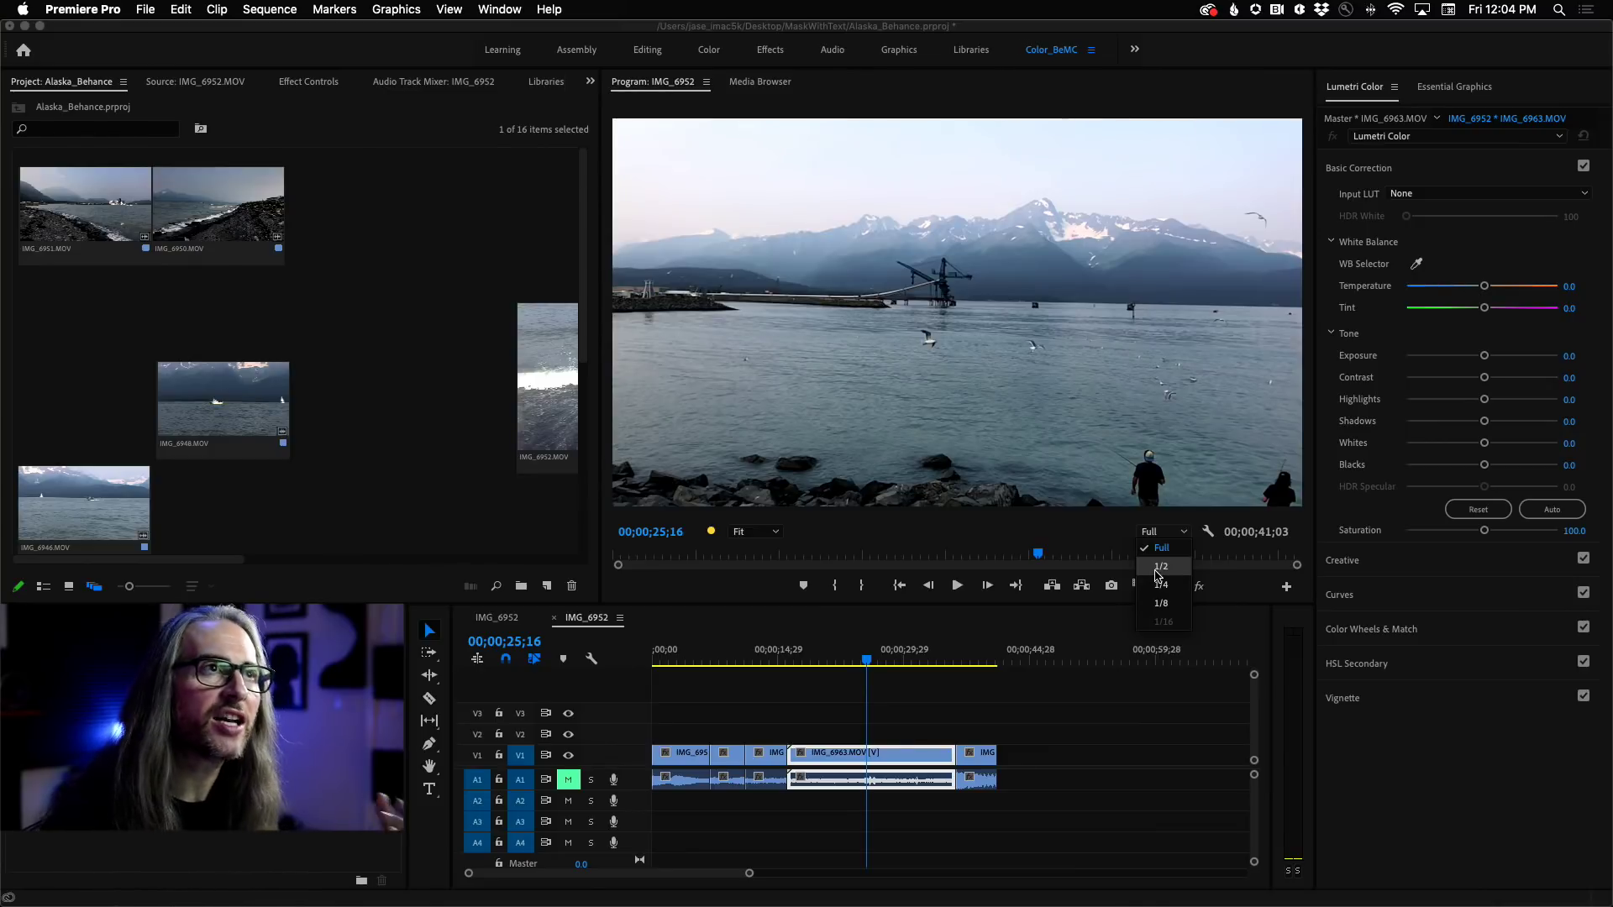
left_click(1161, 567)
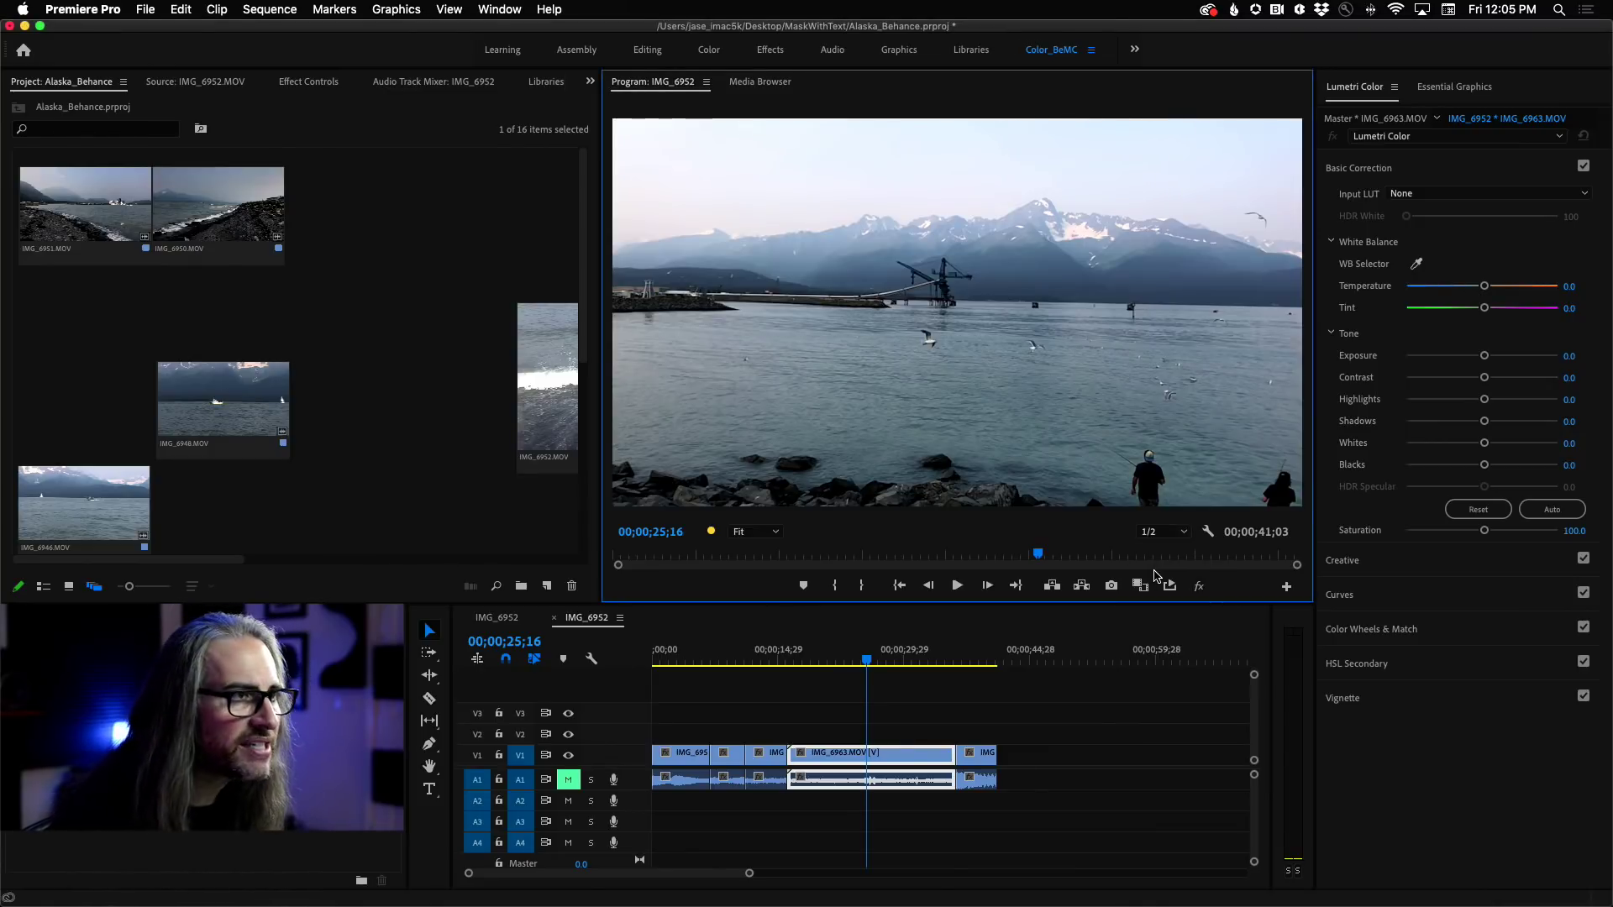
left_click(1160, 531)
left_click(1162, 583)
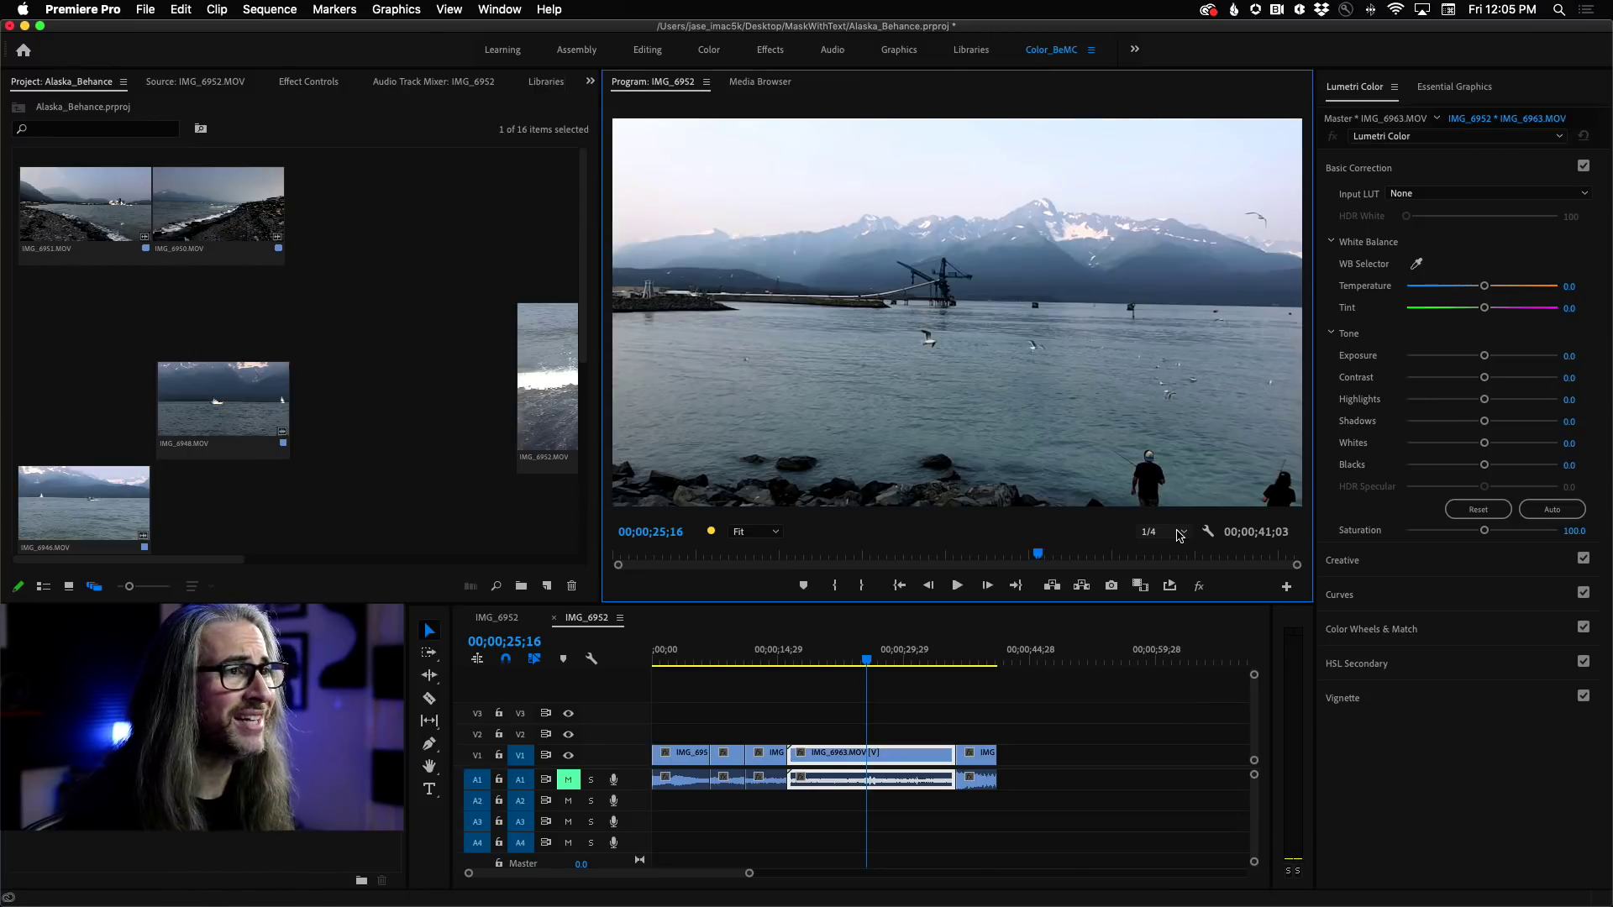
Set the Program Monitor's playback resolution to 1/2 and play the IMG_6963.MOV clip briefly to check it
left_click(1180, 536)
left_click(1160, 556)
key("space")
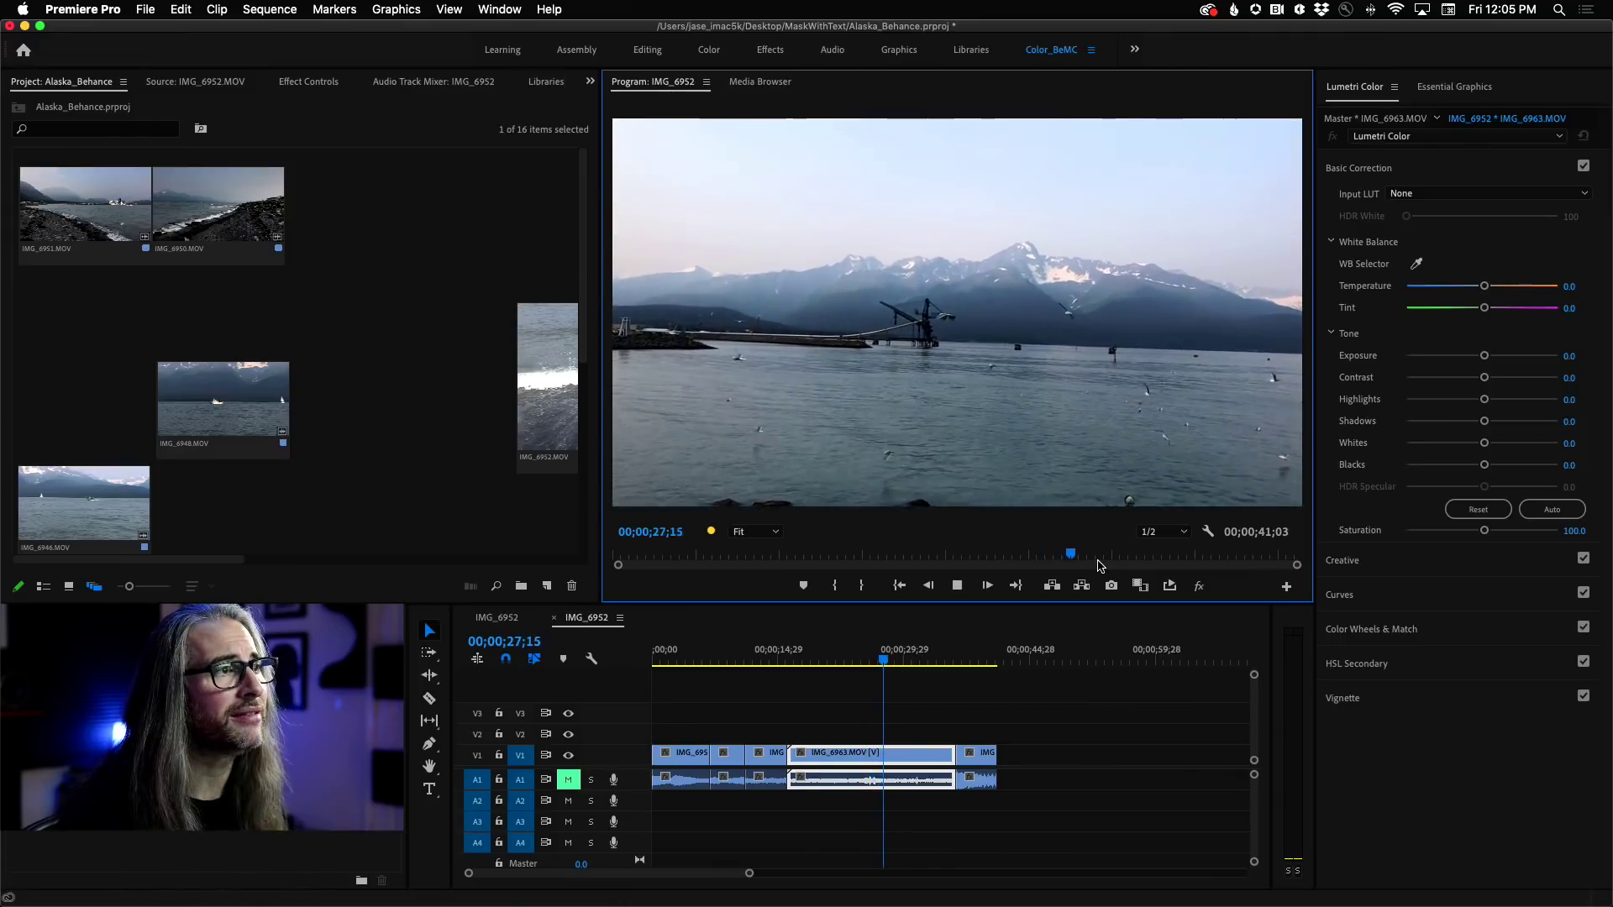
key("space")
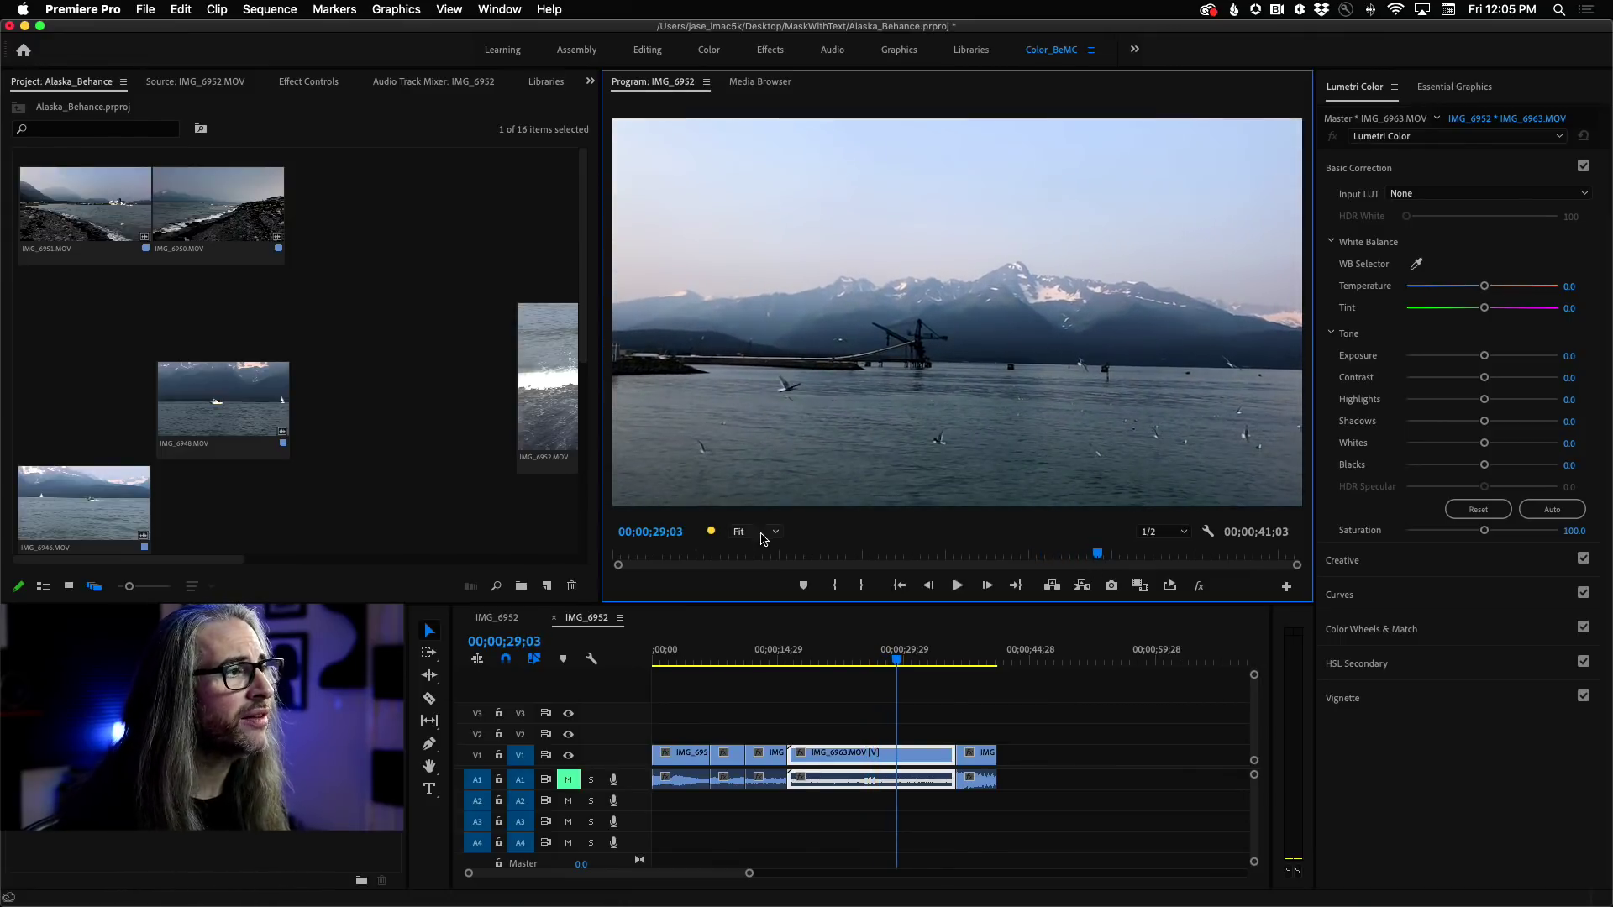
Inspect the sailboat in the IMG_6949.MOV clip at 100% zoom from 00;00;10;23, and return the Program Monitor zoom to Fit
left_click(778, 533)
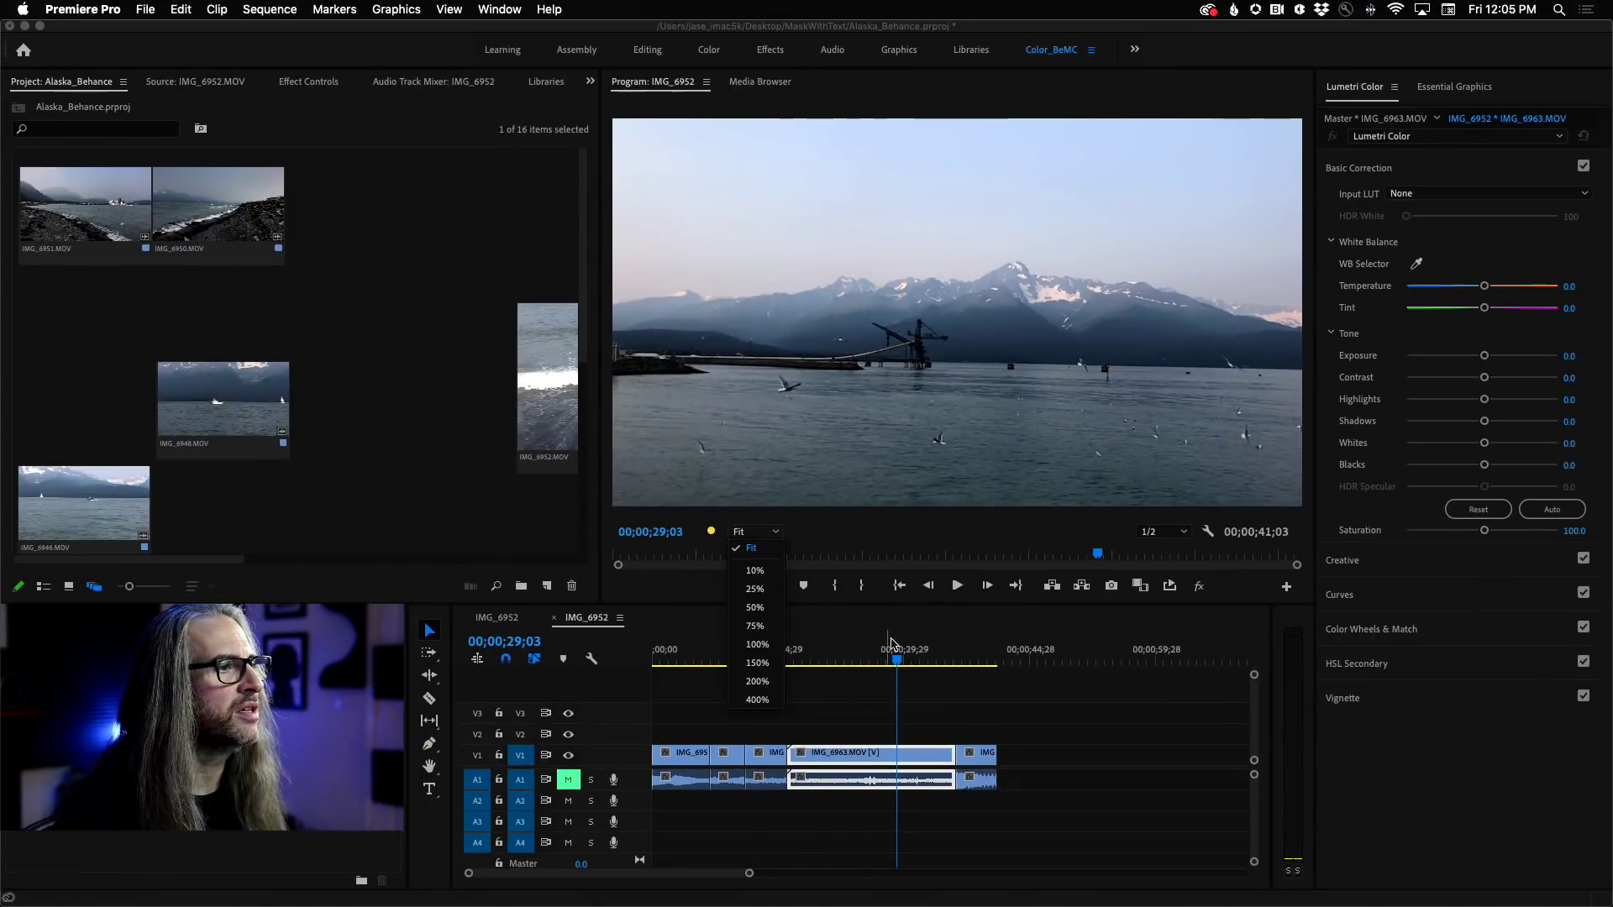
left_click_drag(890, 644, 736, 652)
left_click(744, 532)
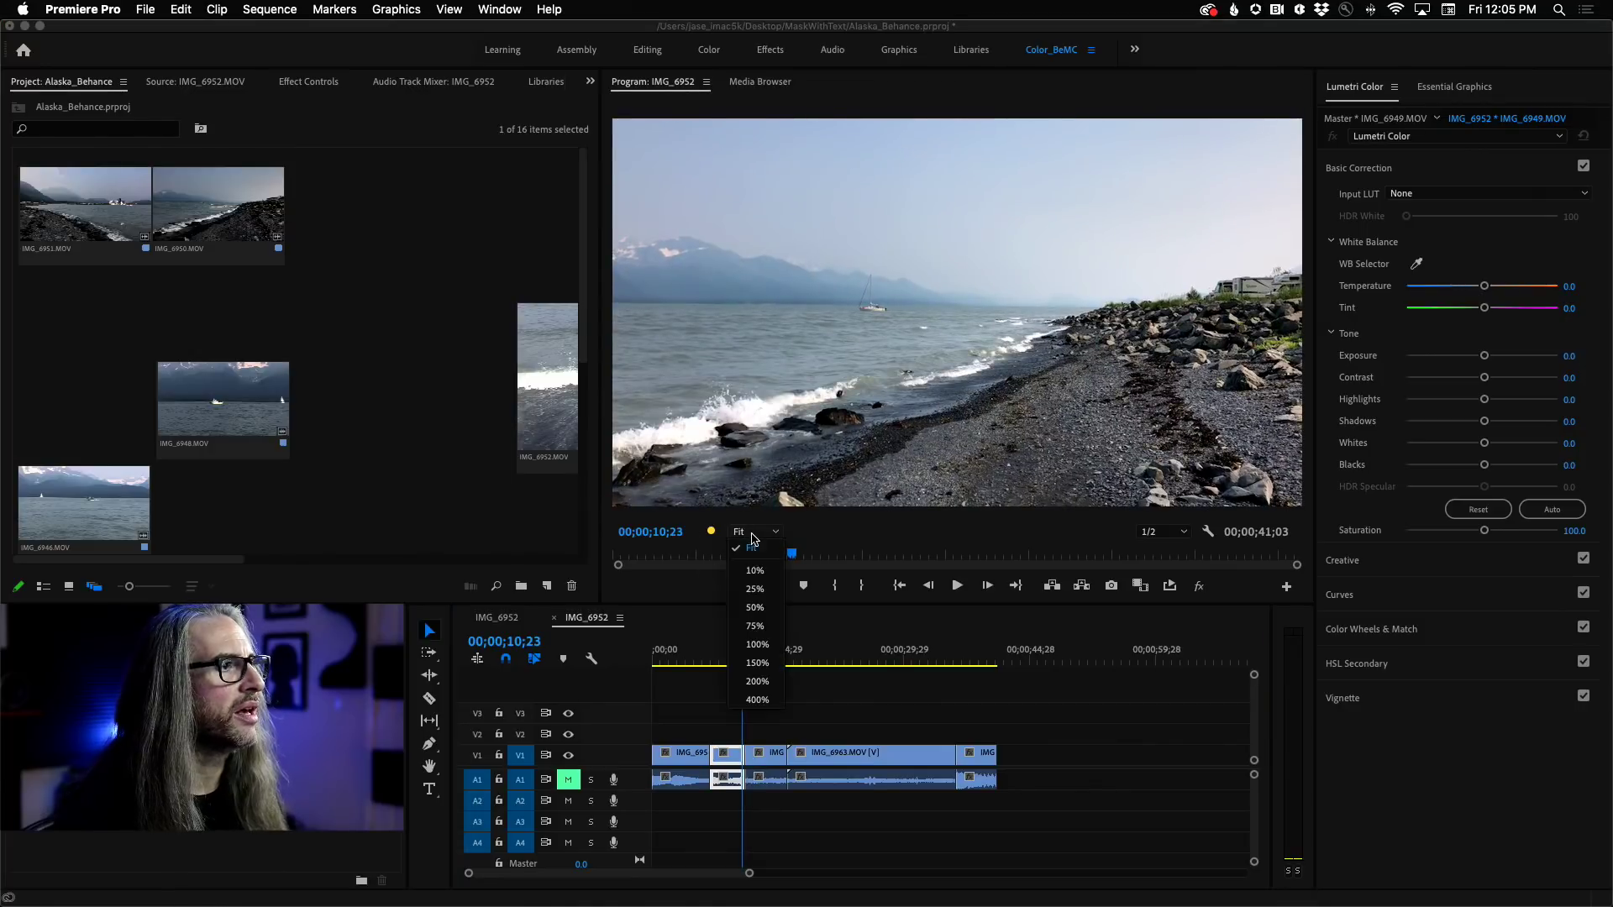
left_click(757, 644)
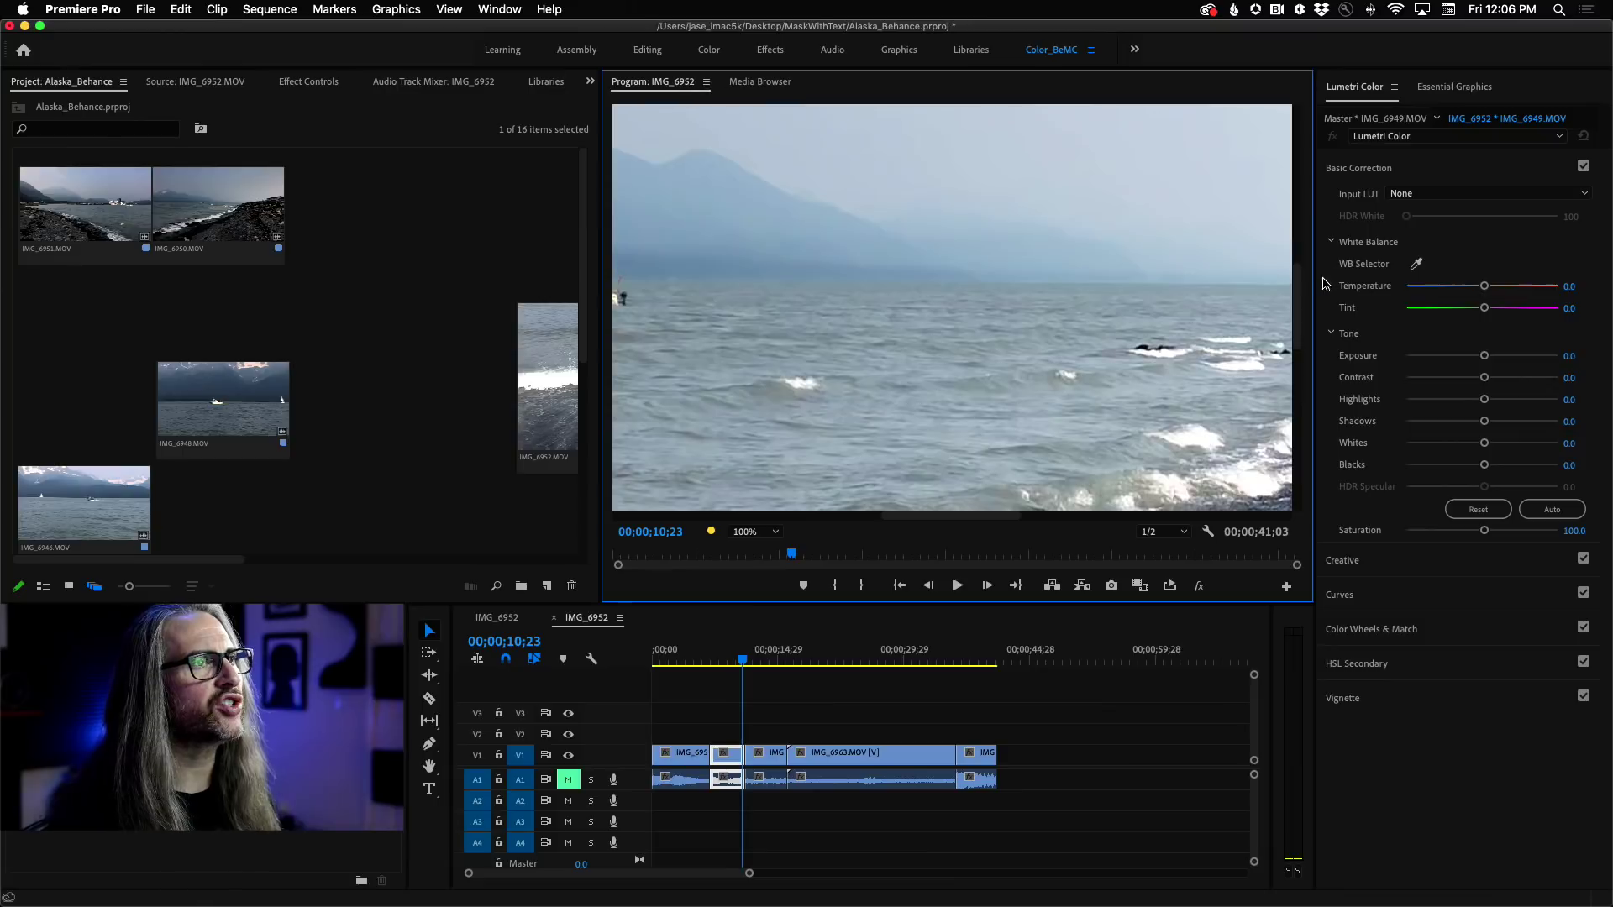
mouse_move(1303, 303)
left_mouse_down()
mouse_move(1300, 200)
mouse_move(1295, 468)
mouse_move(1298, 294)
left_mouse_up()
left_click_drag(995, 516, 922, 516)
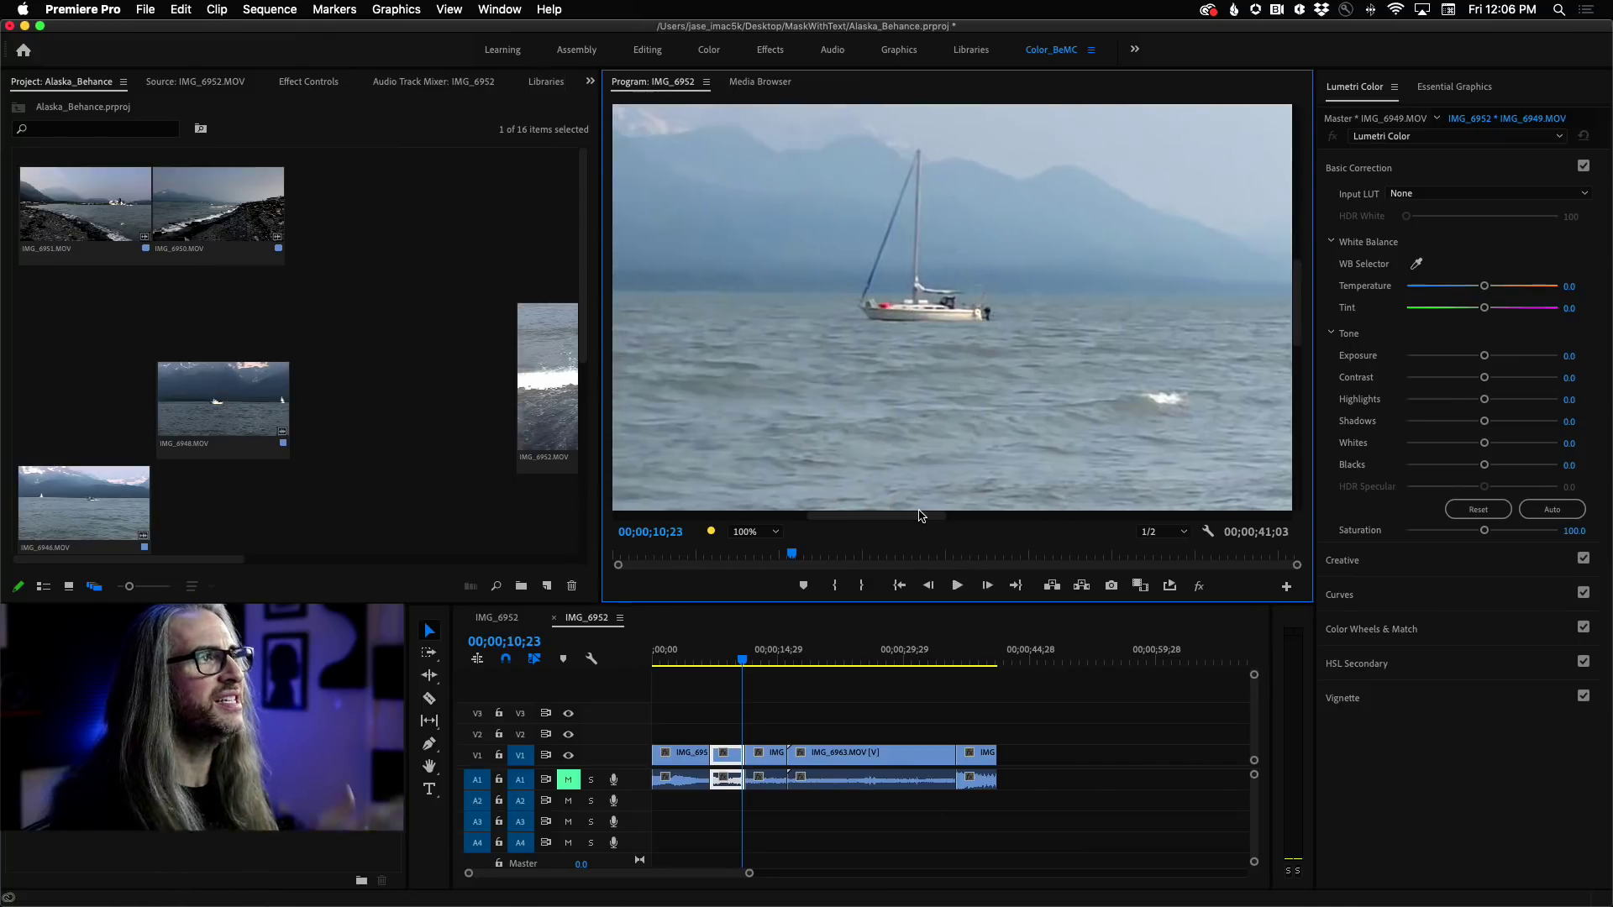
left_click(766, 538)
left_click(759, 556)
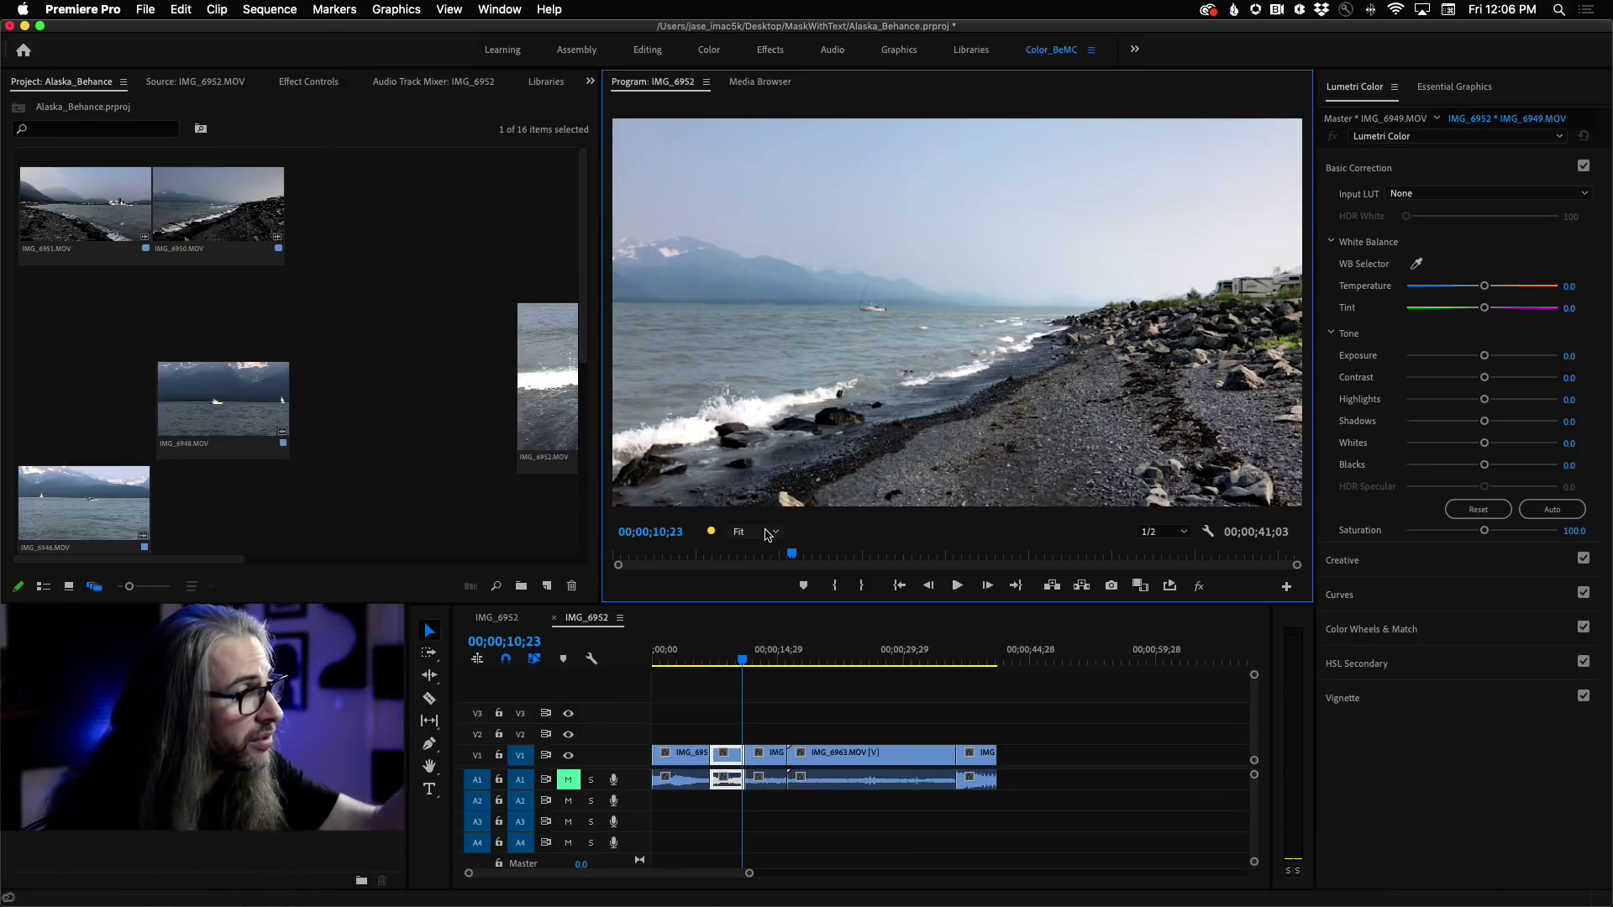
Try the Program Monitor zoom at 50% and at 10% on the IMG_6949.MOV frame
left_click(768, 533)
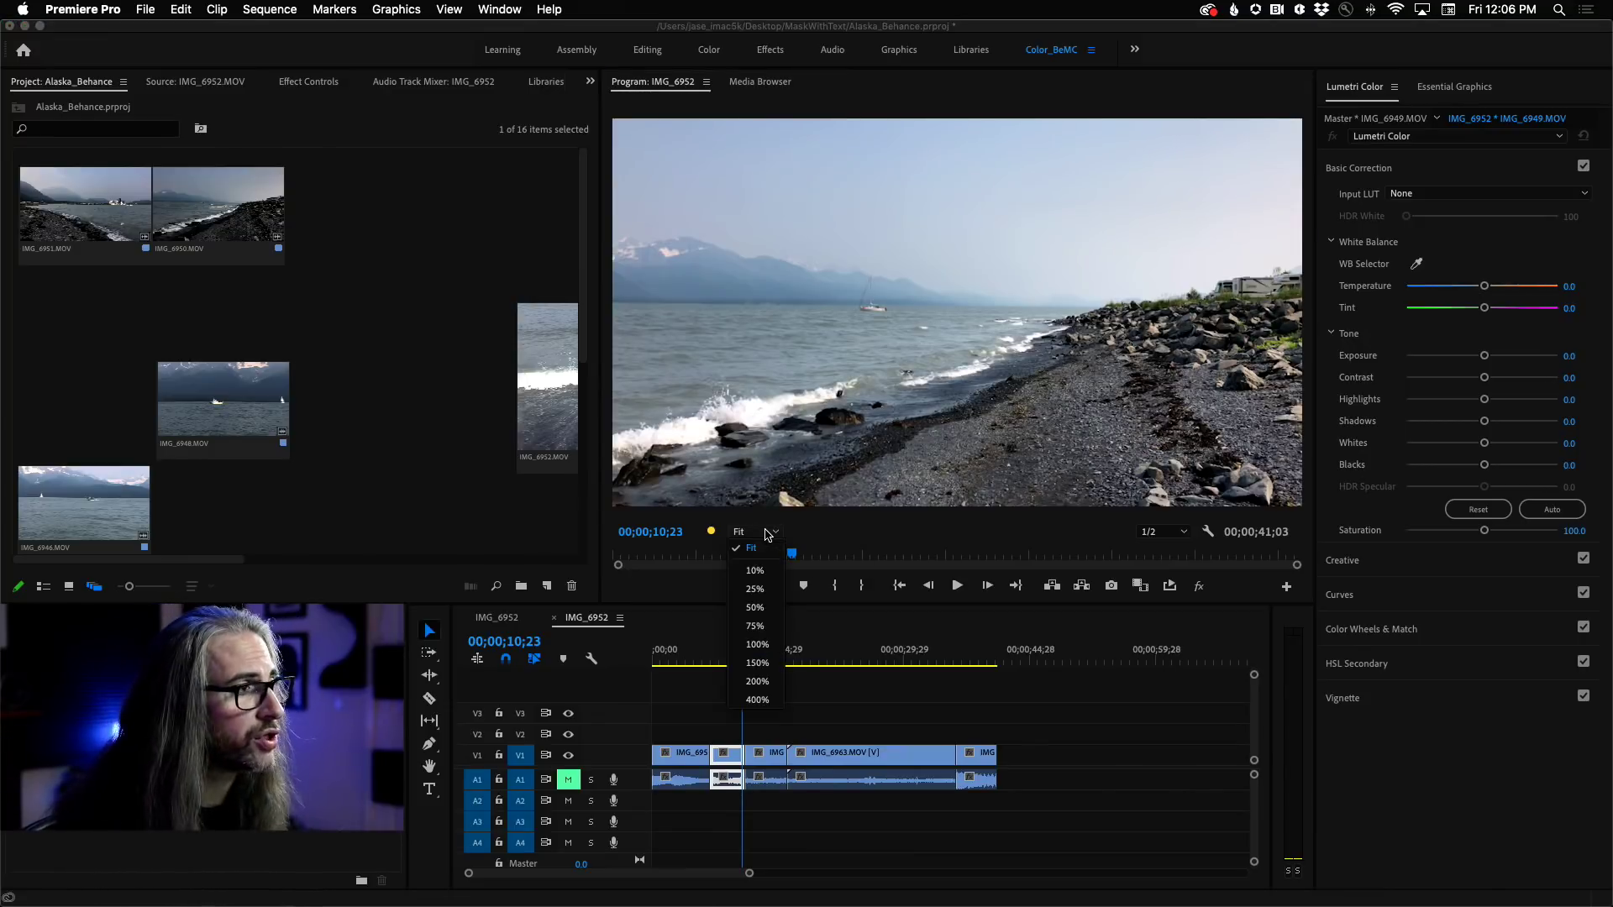
left_click(756, 609)
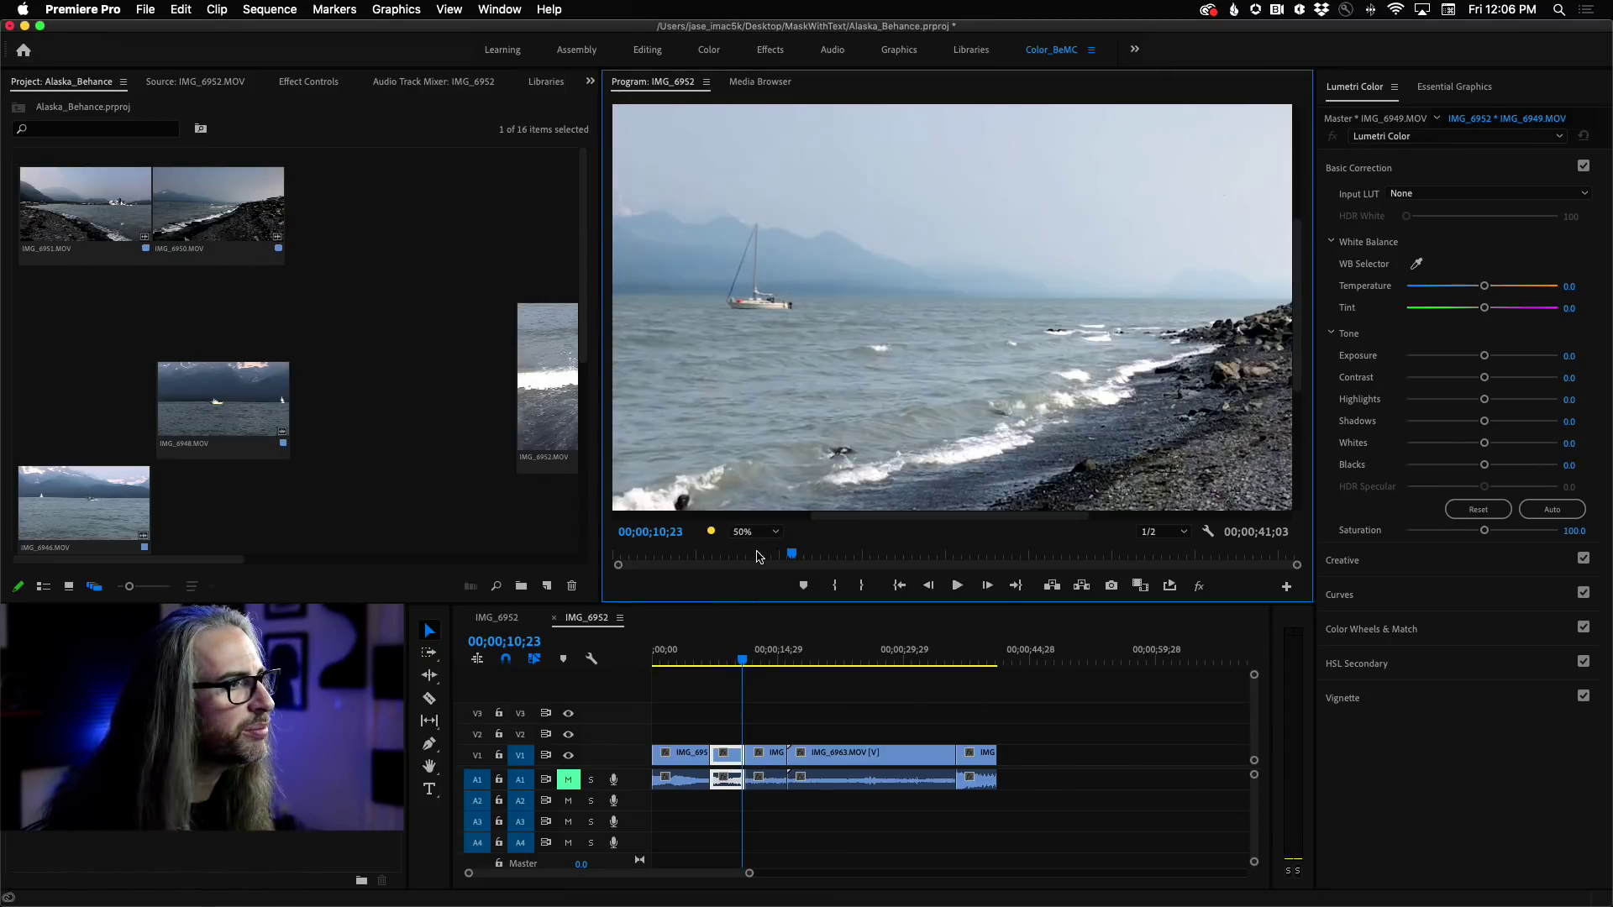
left_click(744, 538)
left_click(755, 573)
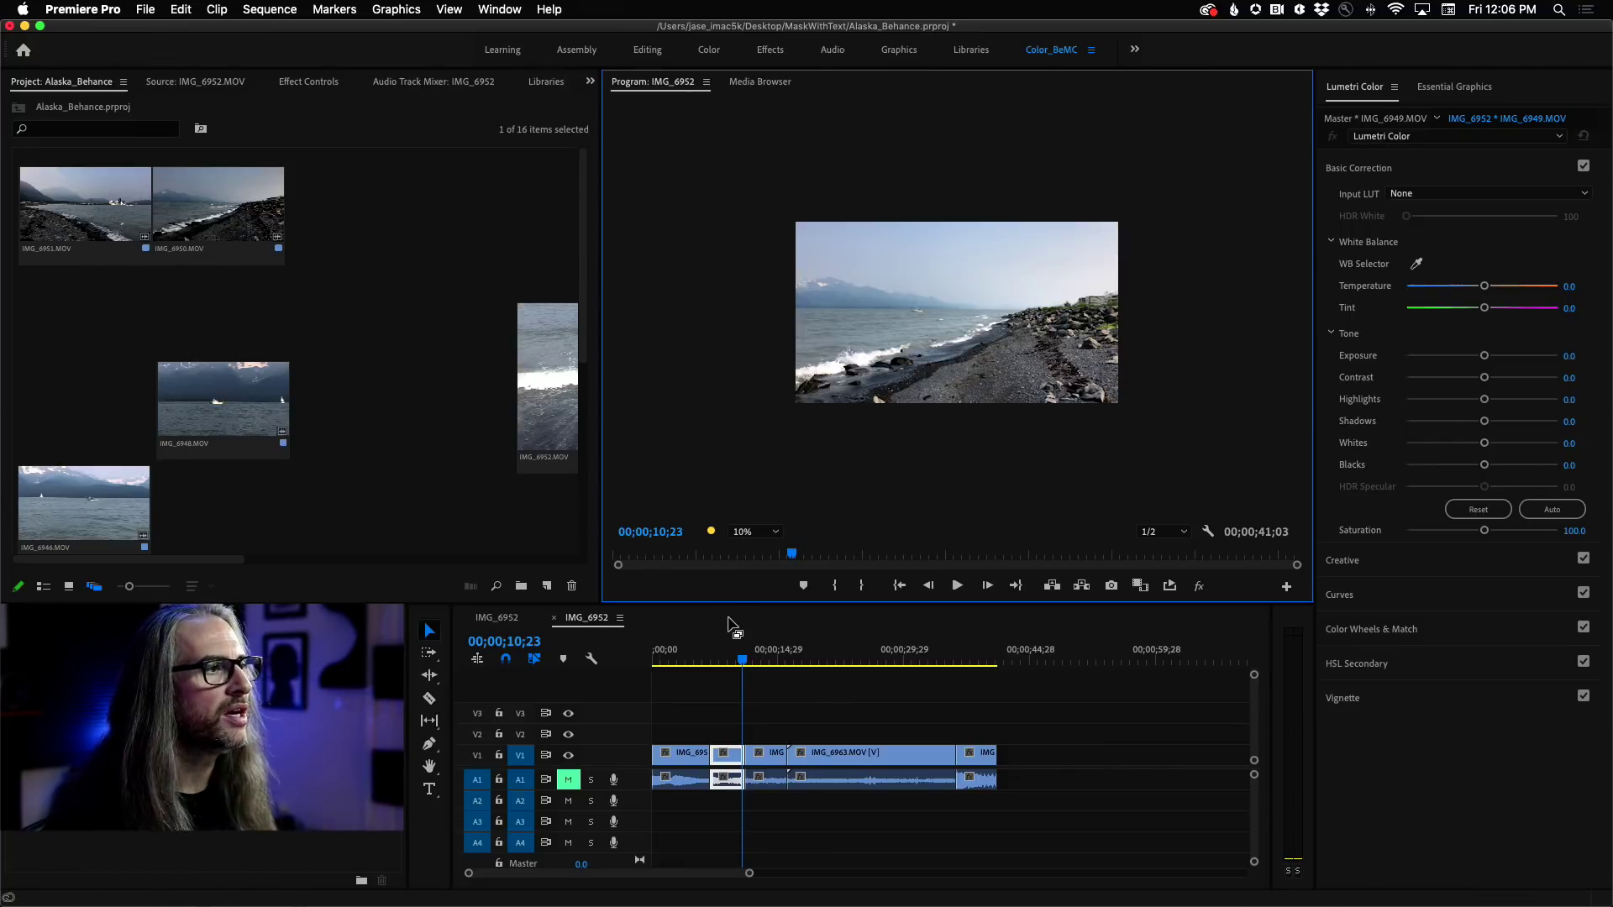
Inspect the rocks in the IMG_6952.MOV clip at 00;00;03;20 with 100% zoom, and return the Program Monitor zoom to Fit
left_click_drag(745, 658, 683, 672)
left_click(754, 532)
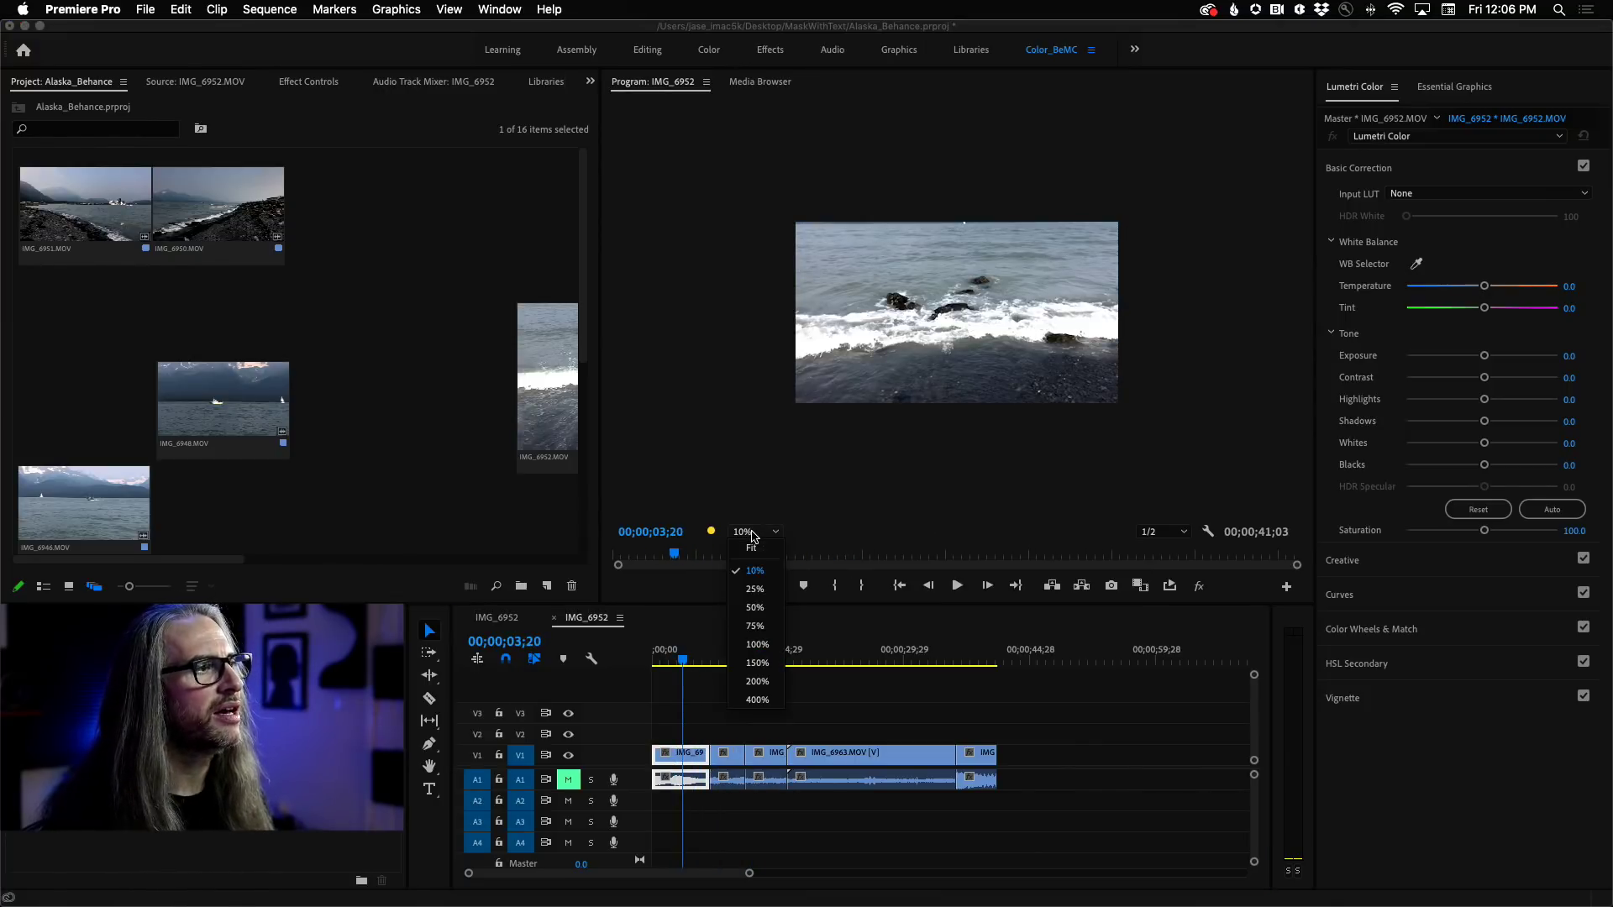
left_click(758, 645)
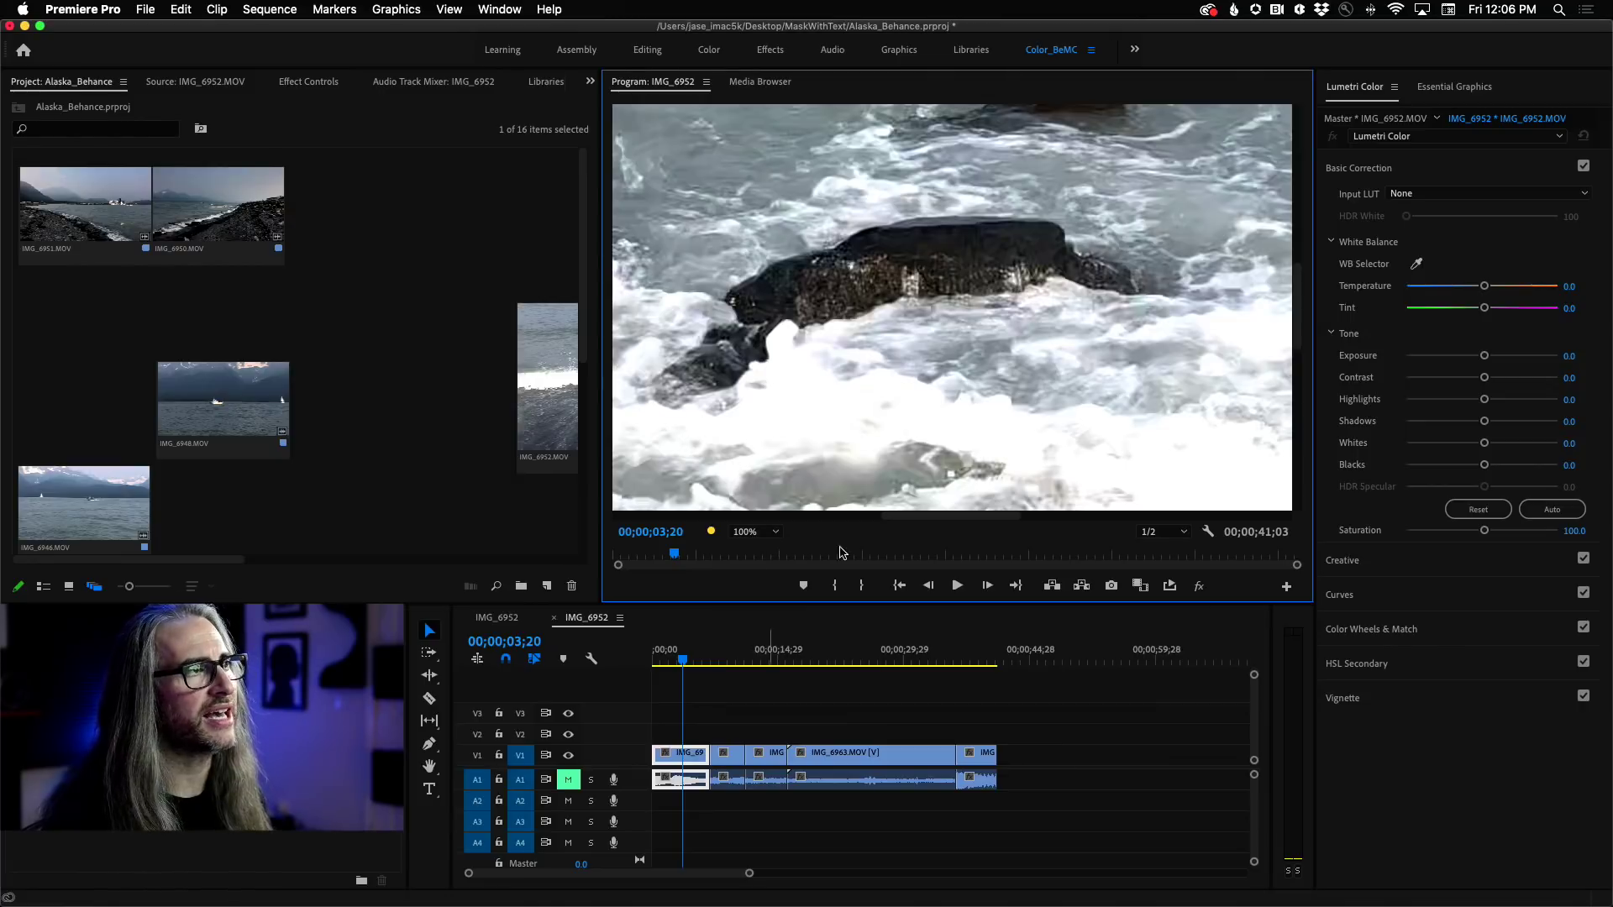
left_click_drag(1298, 302, 1305, 259)
left_click(752, 532)
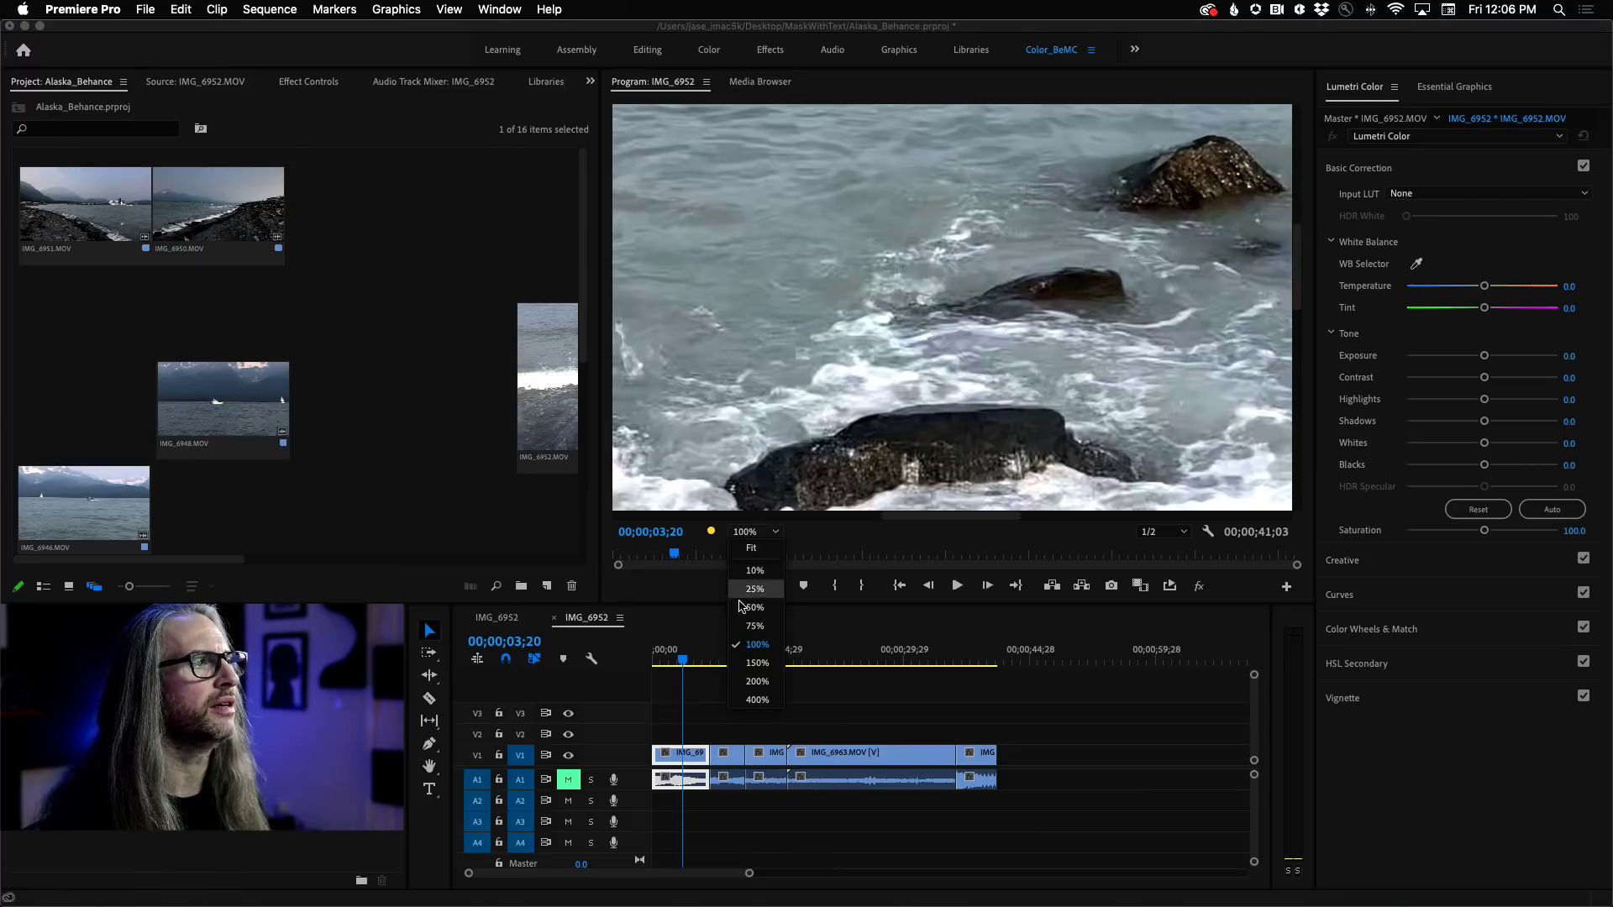
left_click(764, 552)
left_click(763, 552)
Play the sequence into the IMG_6949.MOV clip, and park the playhead at 00;00;08;20
key("space")
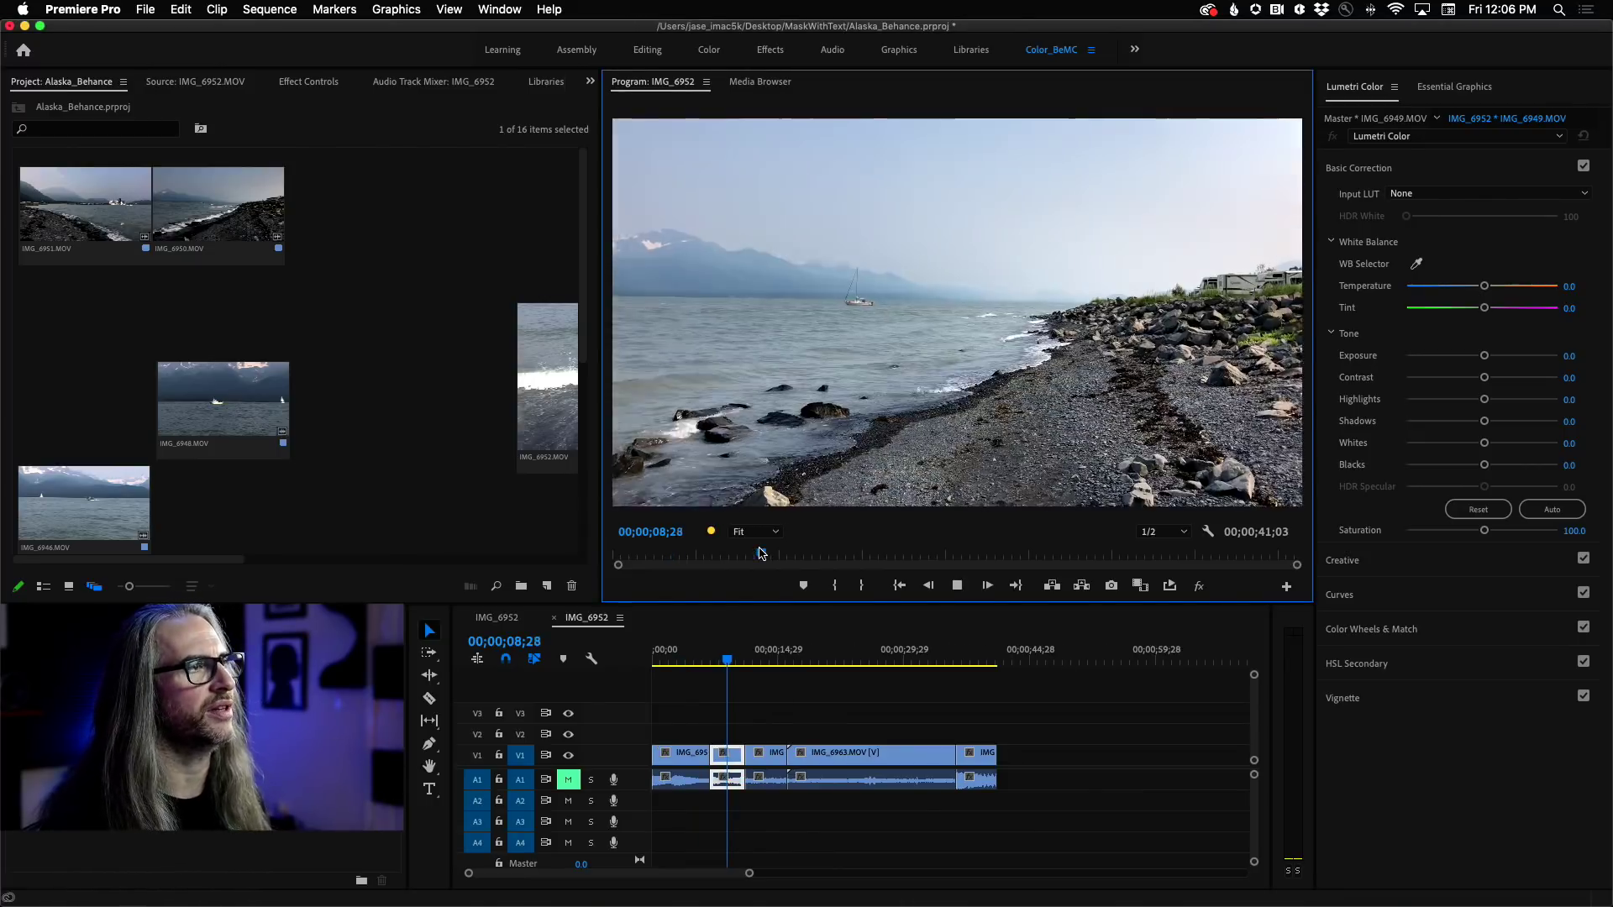
key("space")
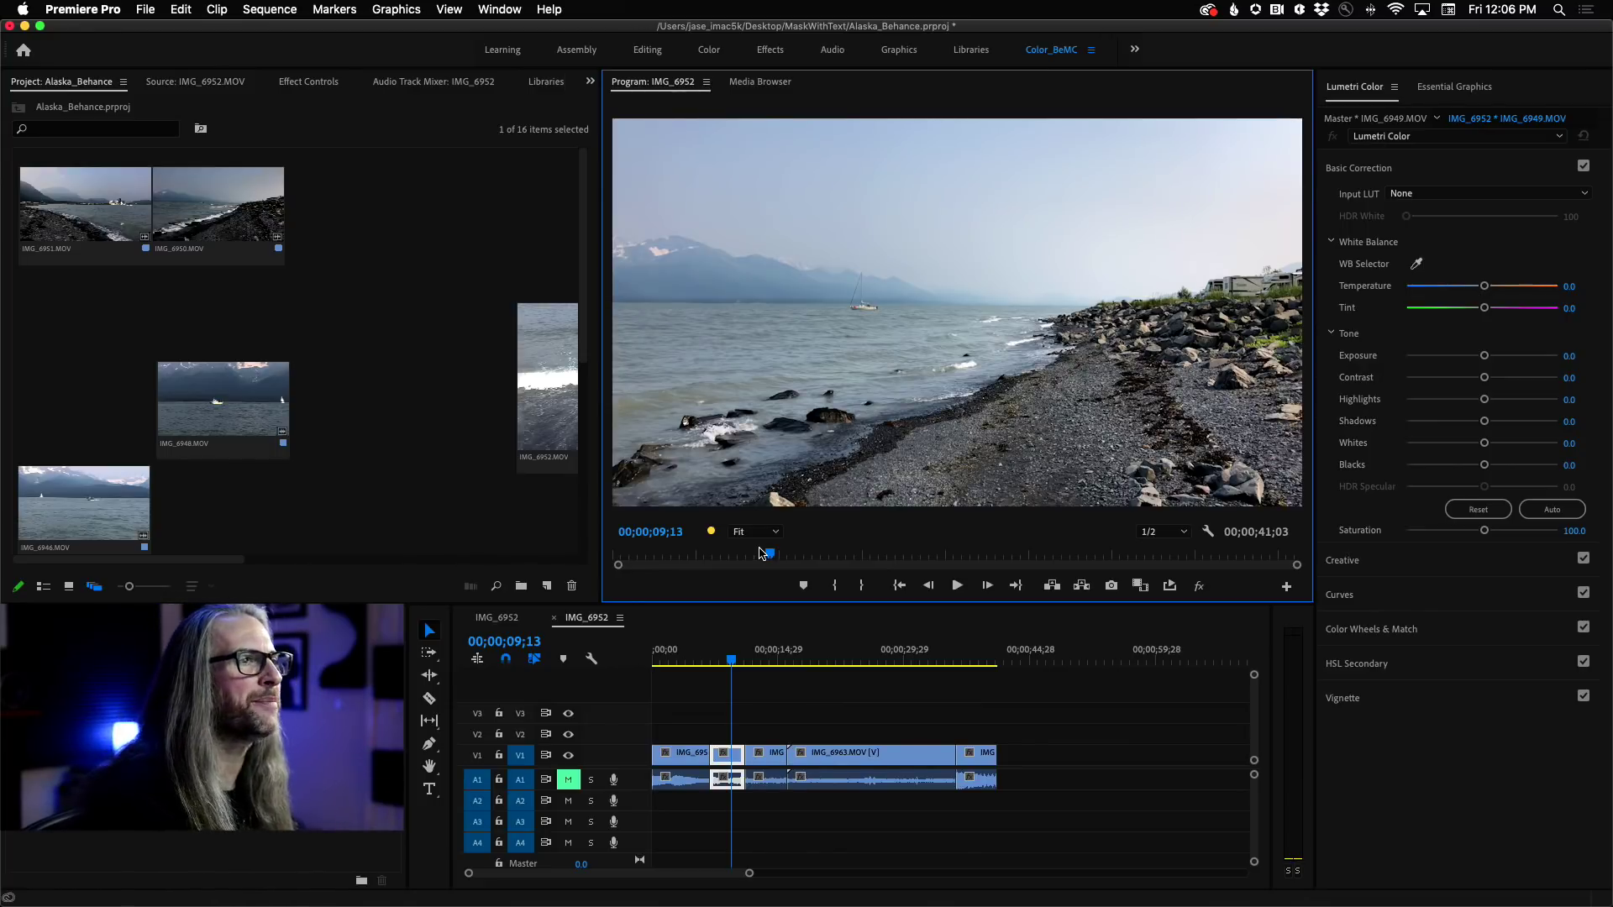
left_click_drag(735, 663, 727, 669)
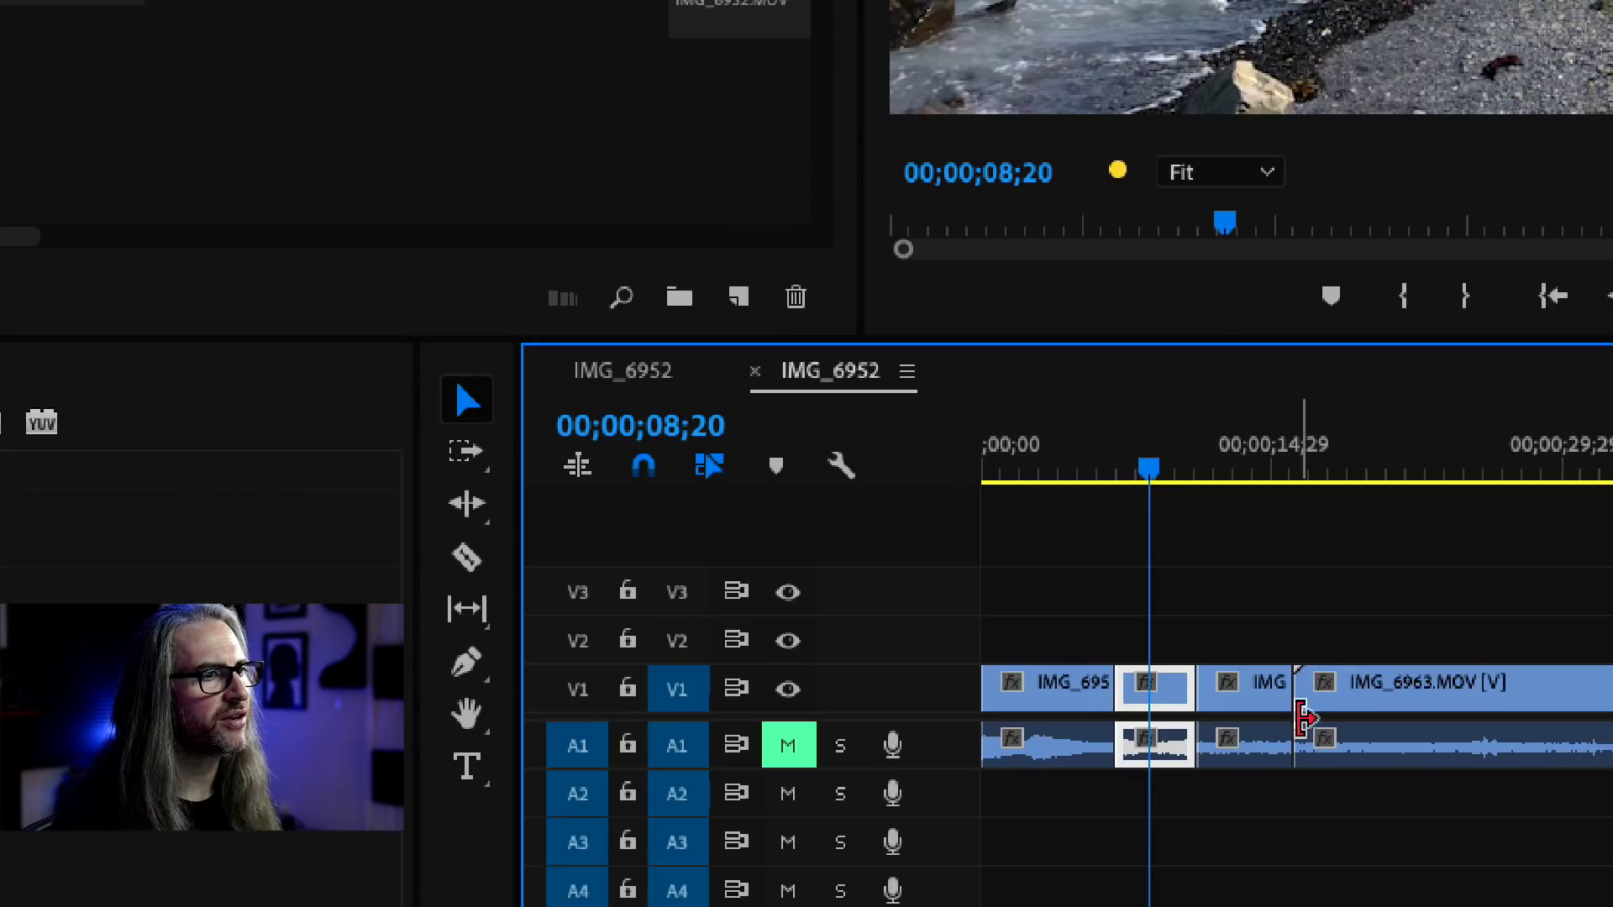
Try trimming the start of the IMG_6963.MOV clip inward in the timeline, and undo the trim
left_click_drag(1303, 684, 1342, 693)
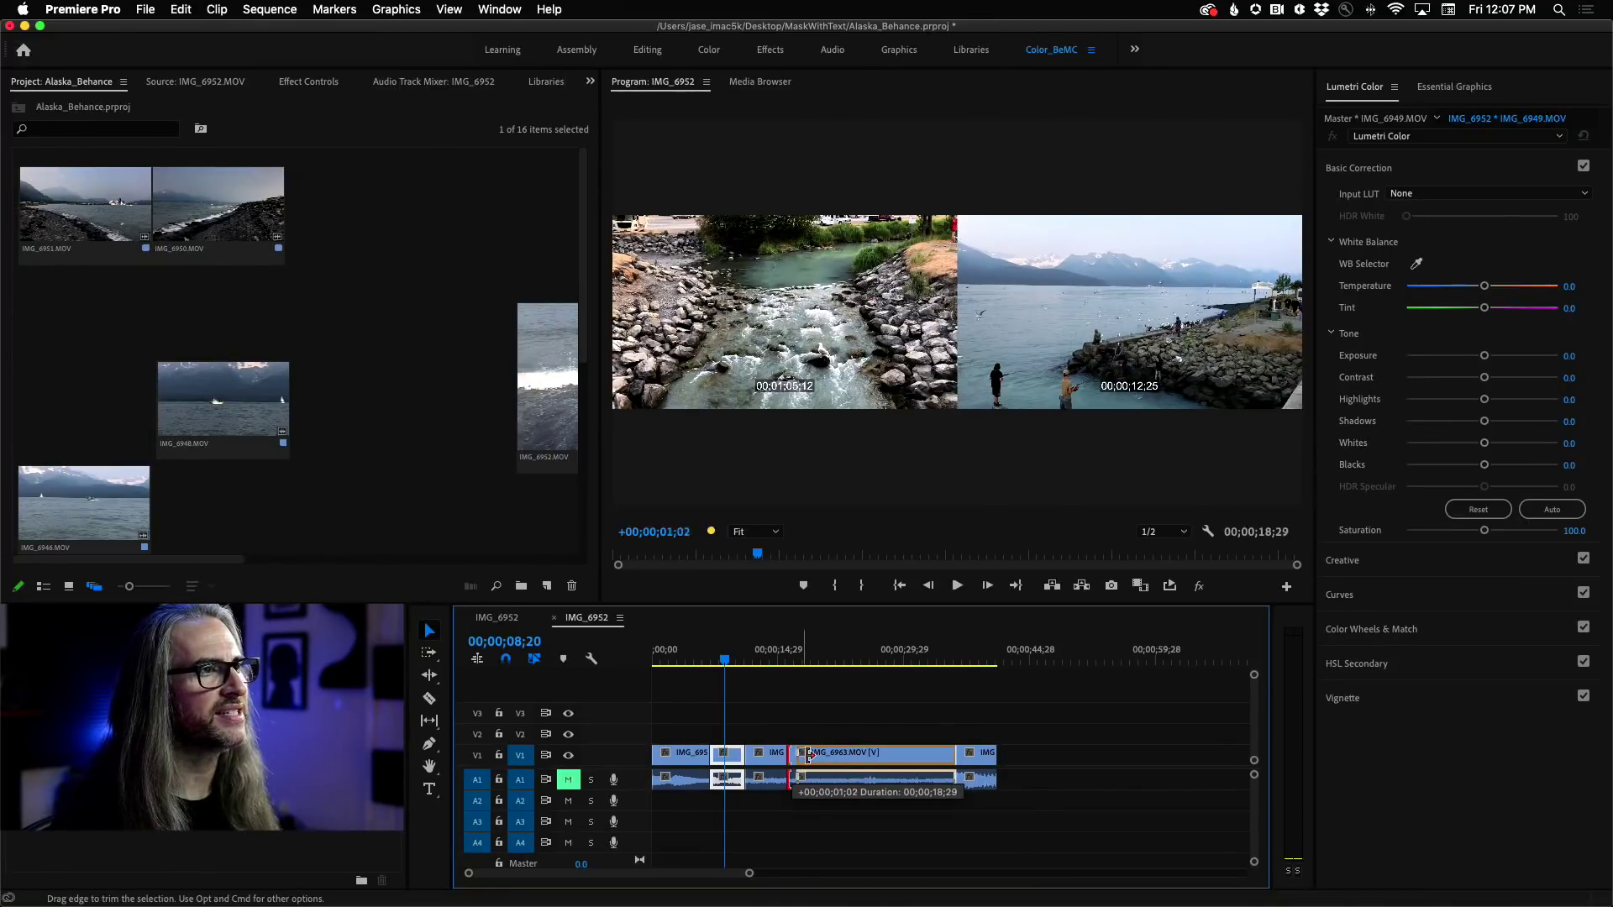
left_click_drag(809, 755, 852, 754)
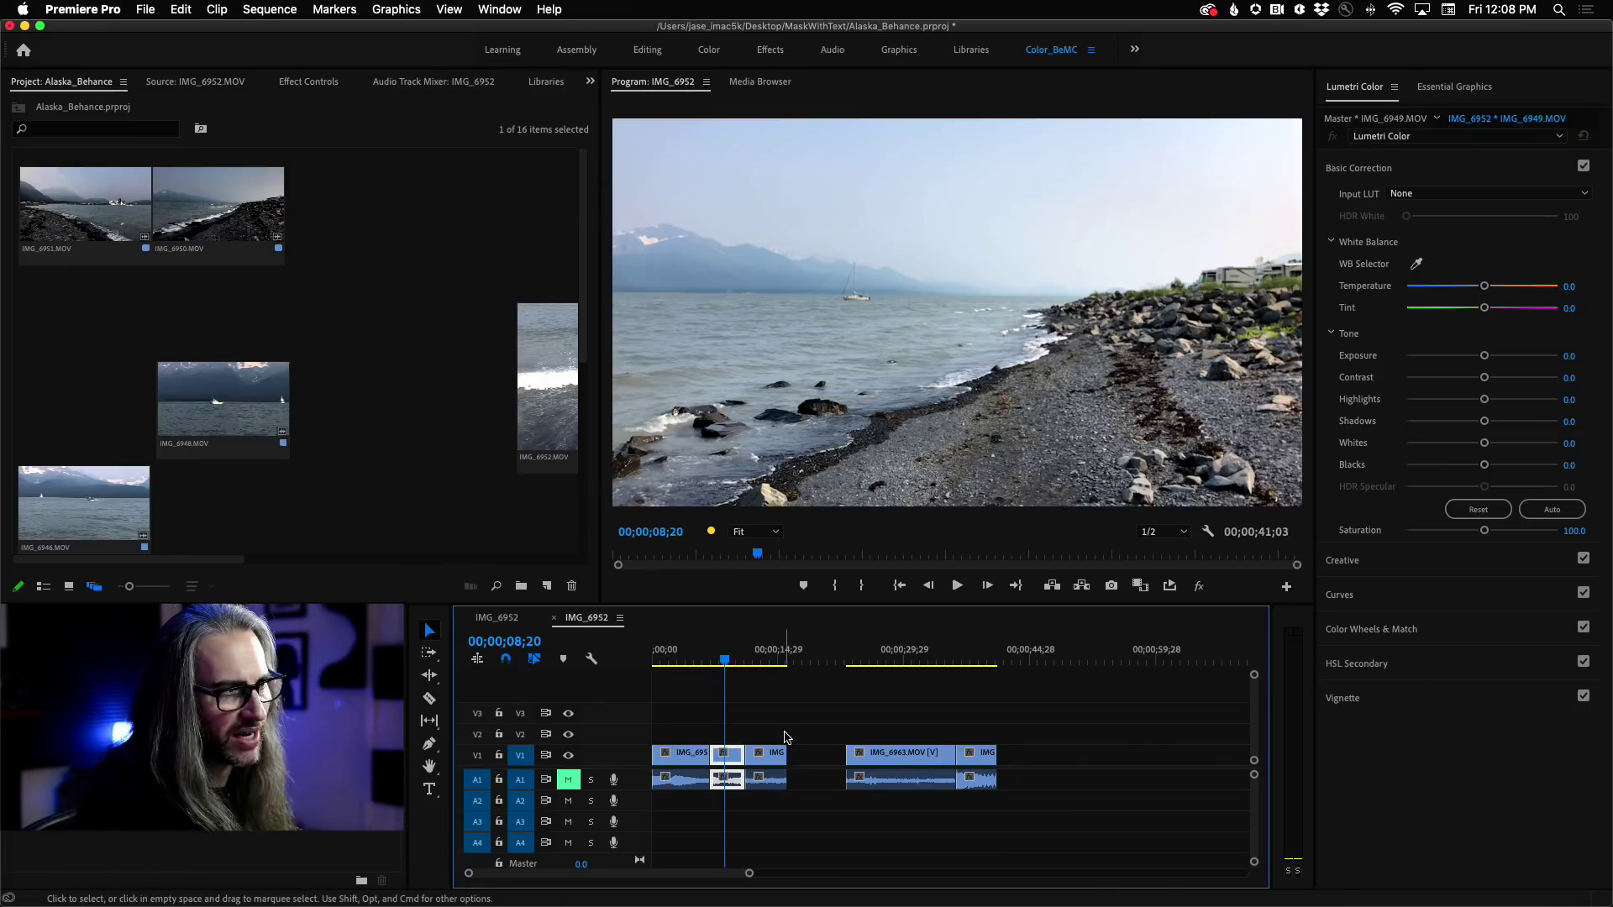
key("super+z")
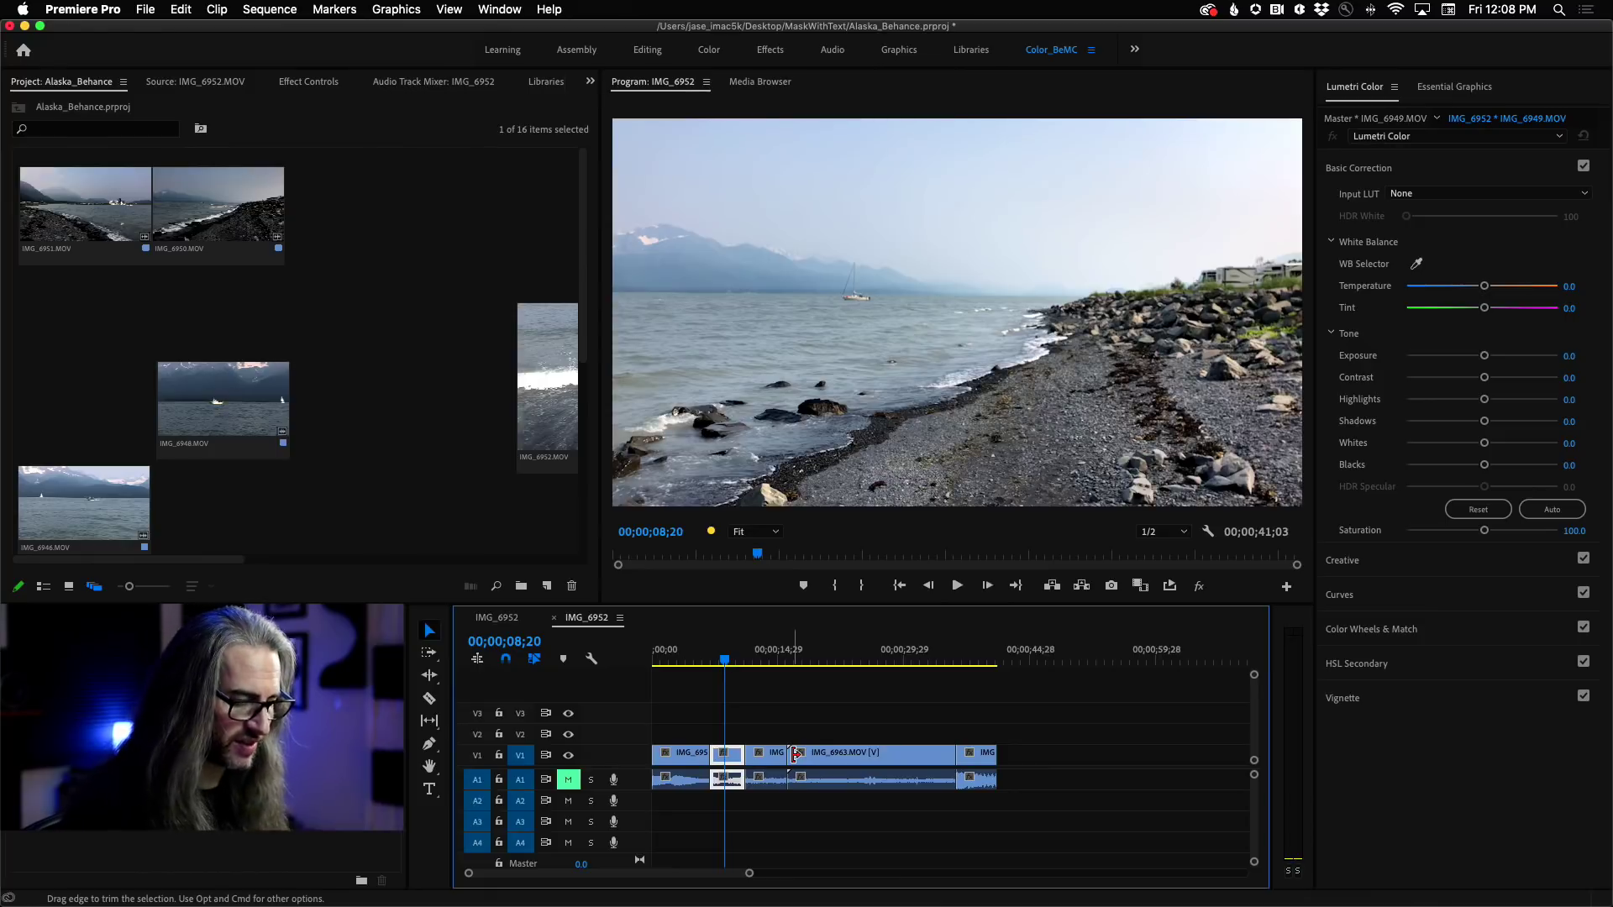
Try a rolling edit on the cut between IMG_6971.MOV and IMG_6963.MOV, and lengthen IMG_6841.MOV to span 00;00;30;26 to 00;00;44;15
key("super")
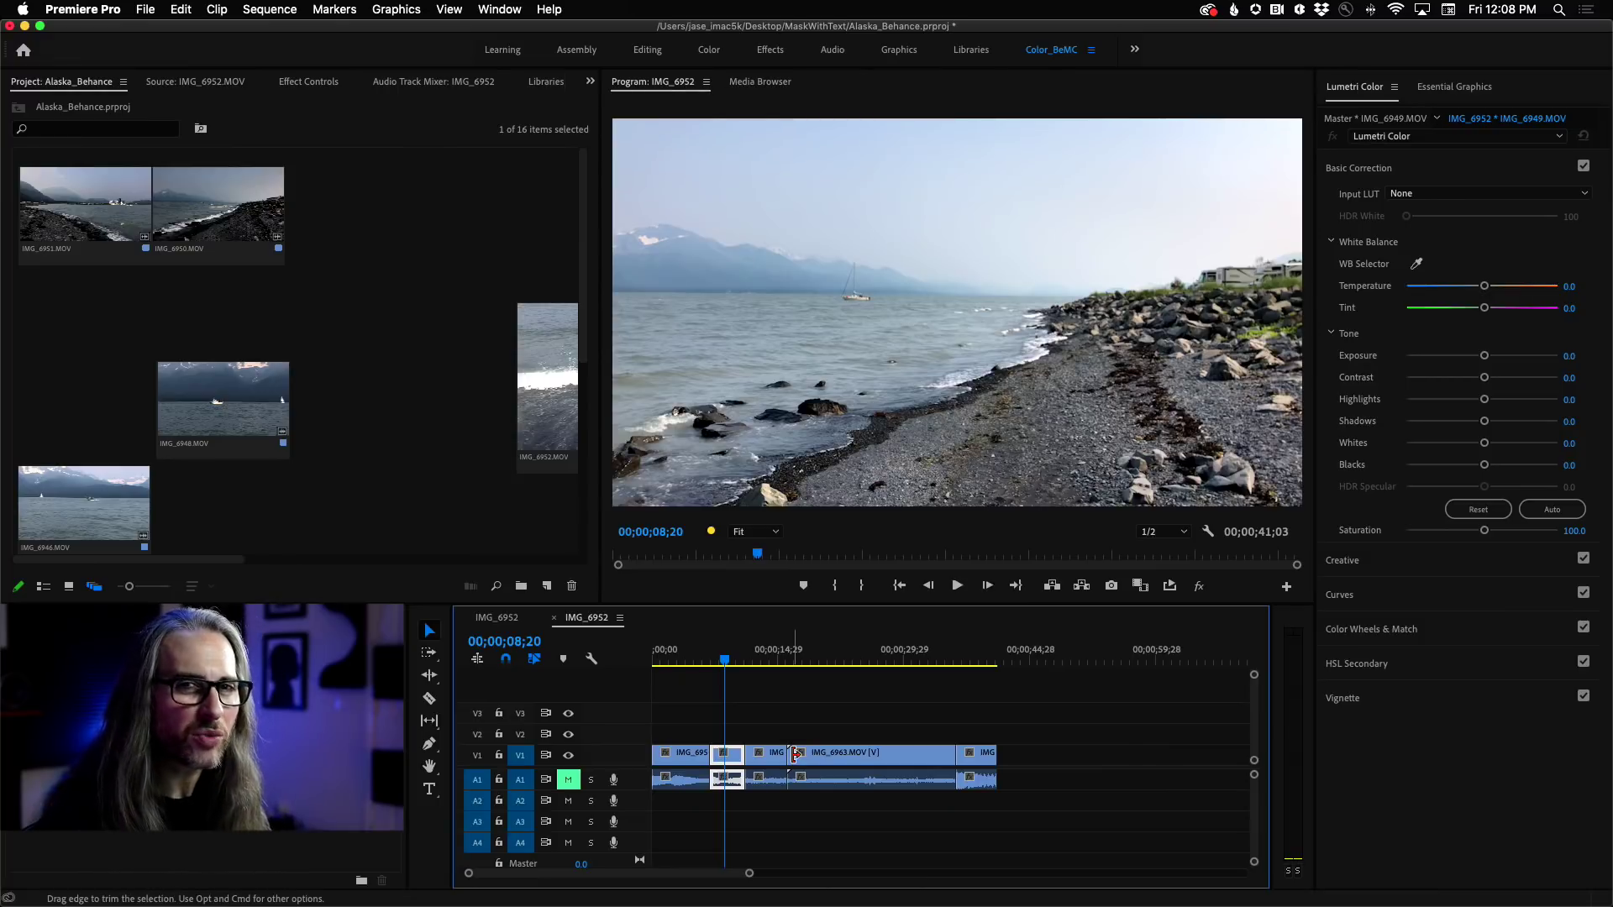
key("super")
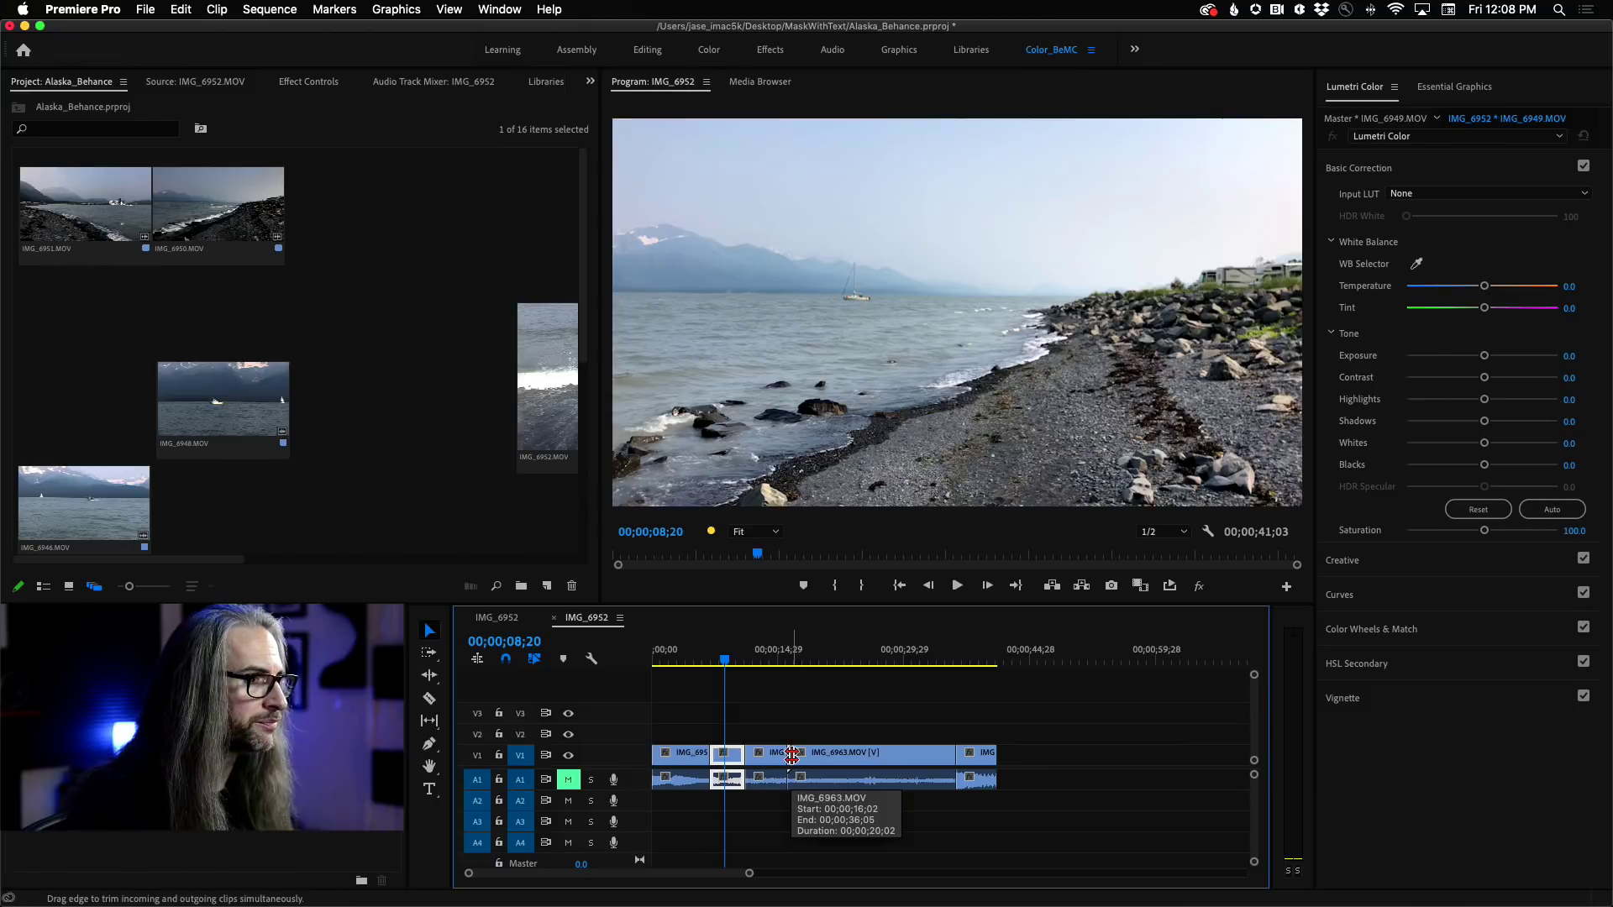
left_click_drag(796, 753, 838, 754)
left_click_drag(797, 657, 762, 663)
left_click_drag(952, 753, 1025, 752)
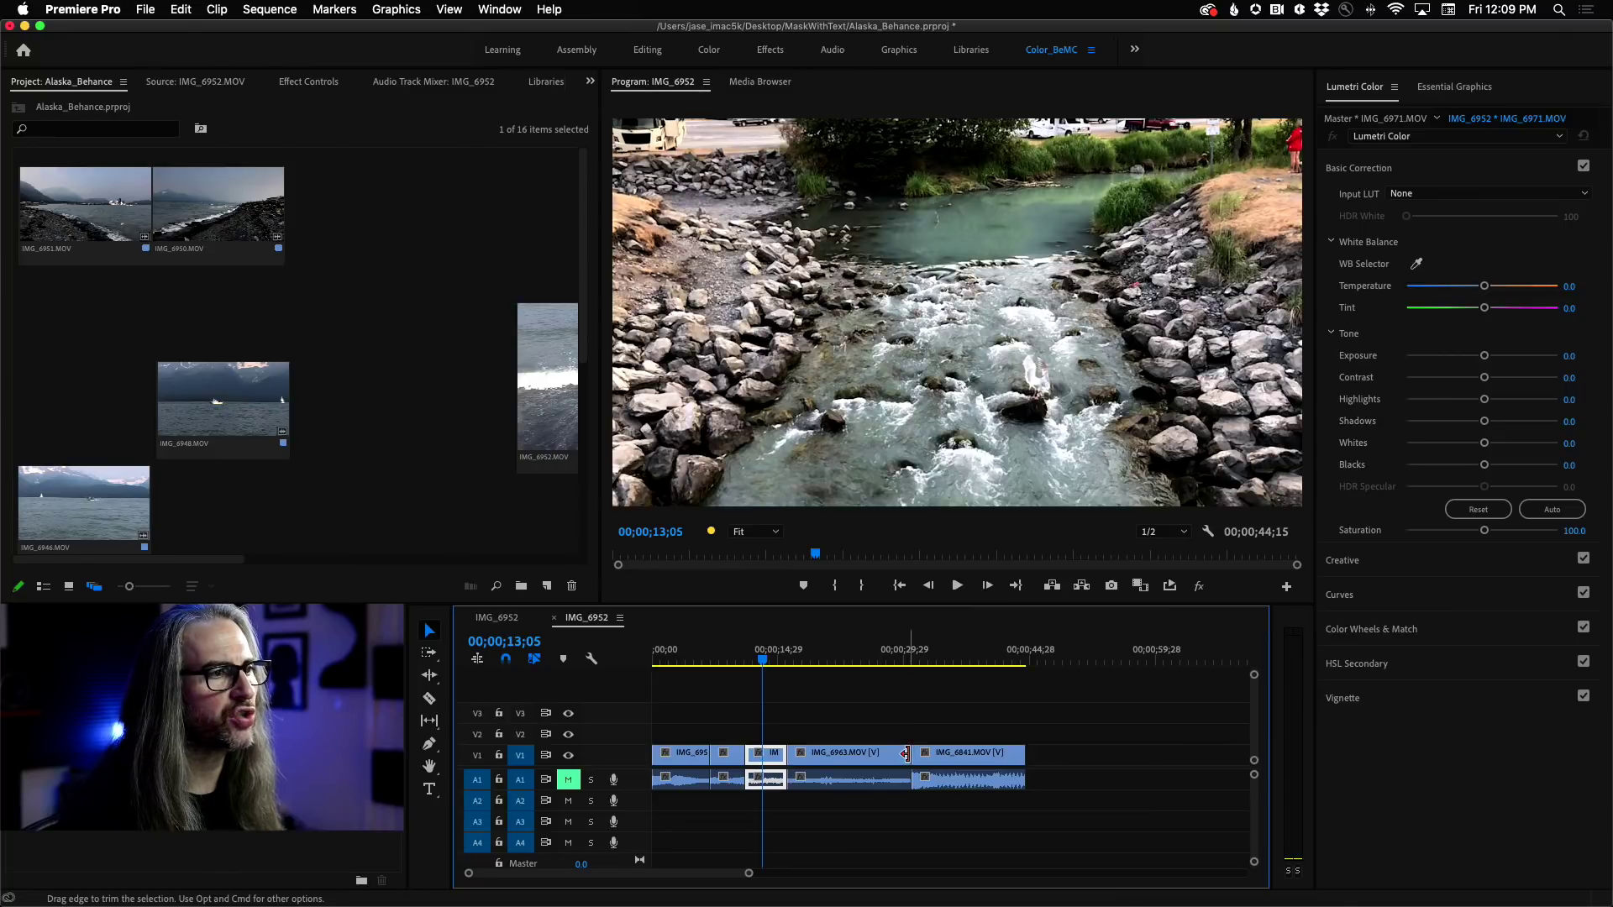
Undo a plain trim of the IMG_6963.MOV clip's end, and ripple-trim that end by about 3 seconds instead
left_click_drag(904, 754, 870, 753)
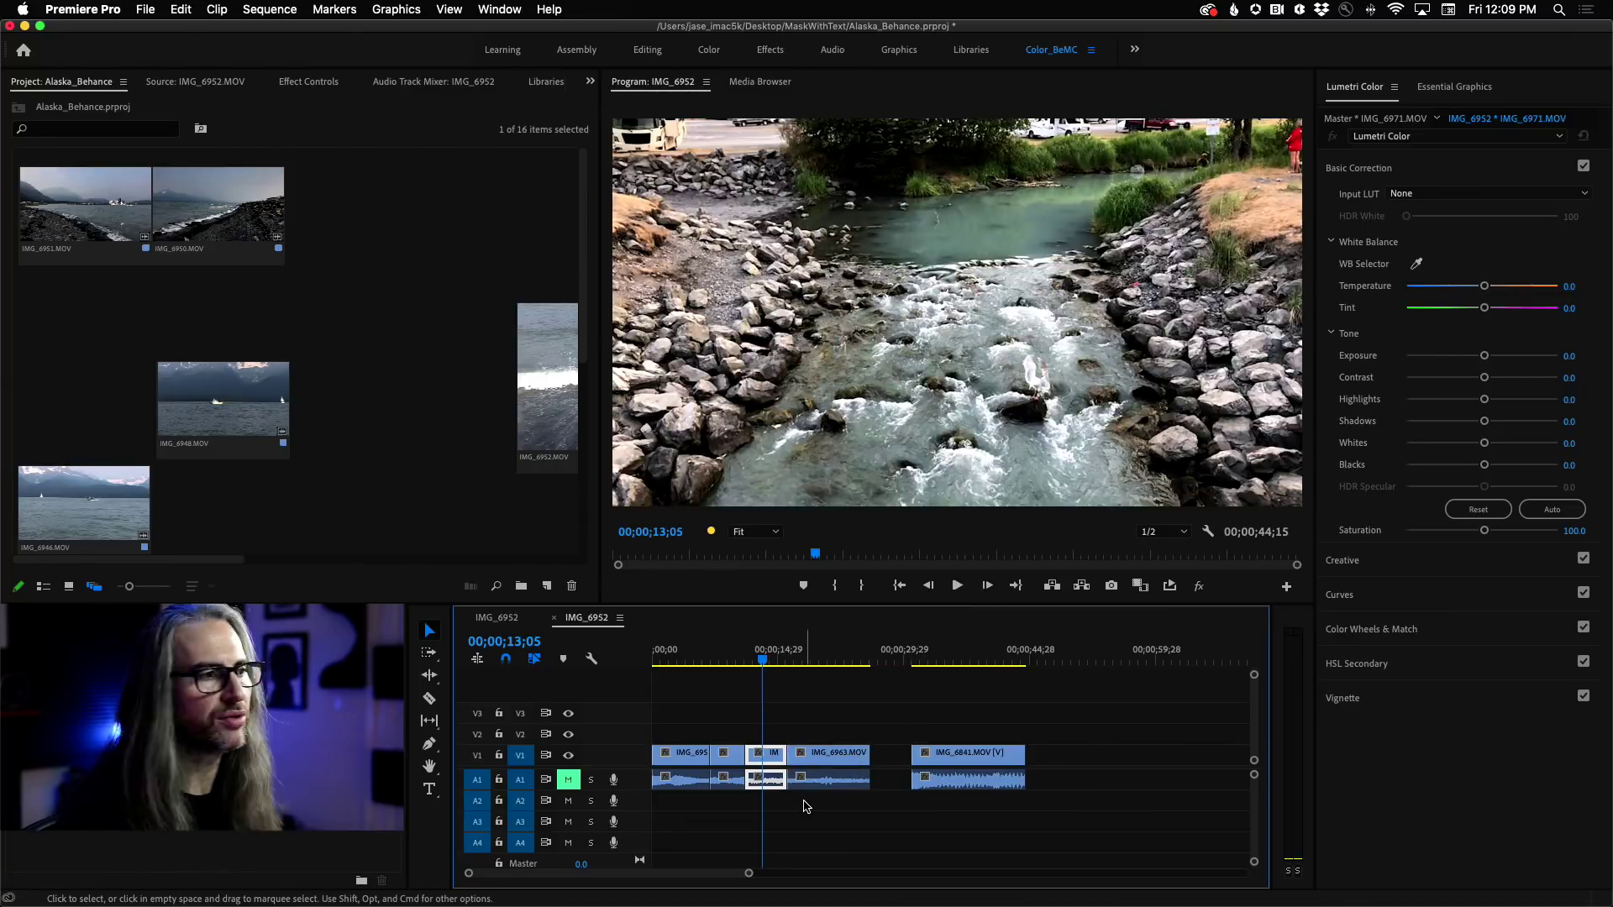
key("super+z")
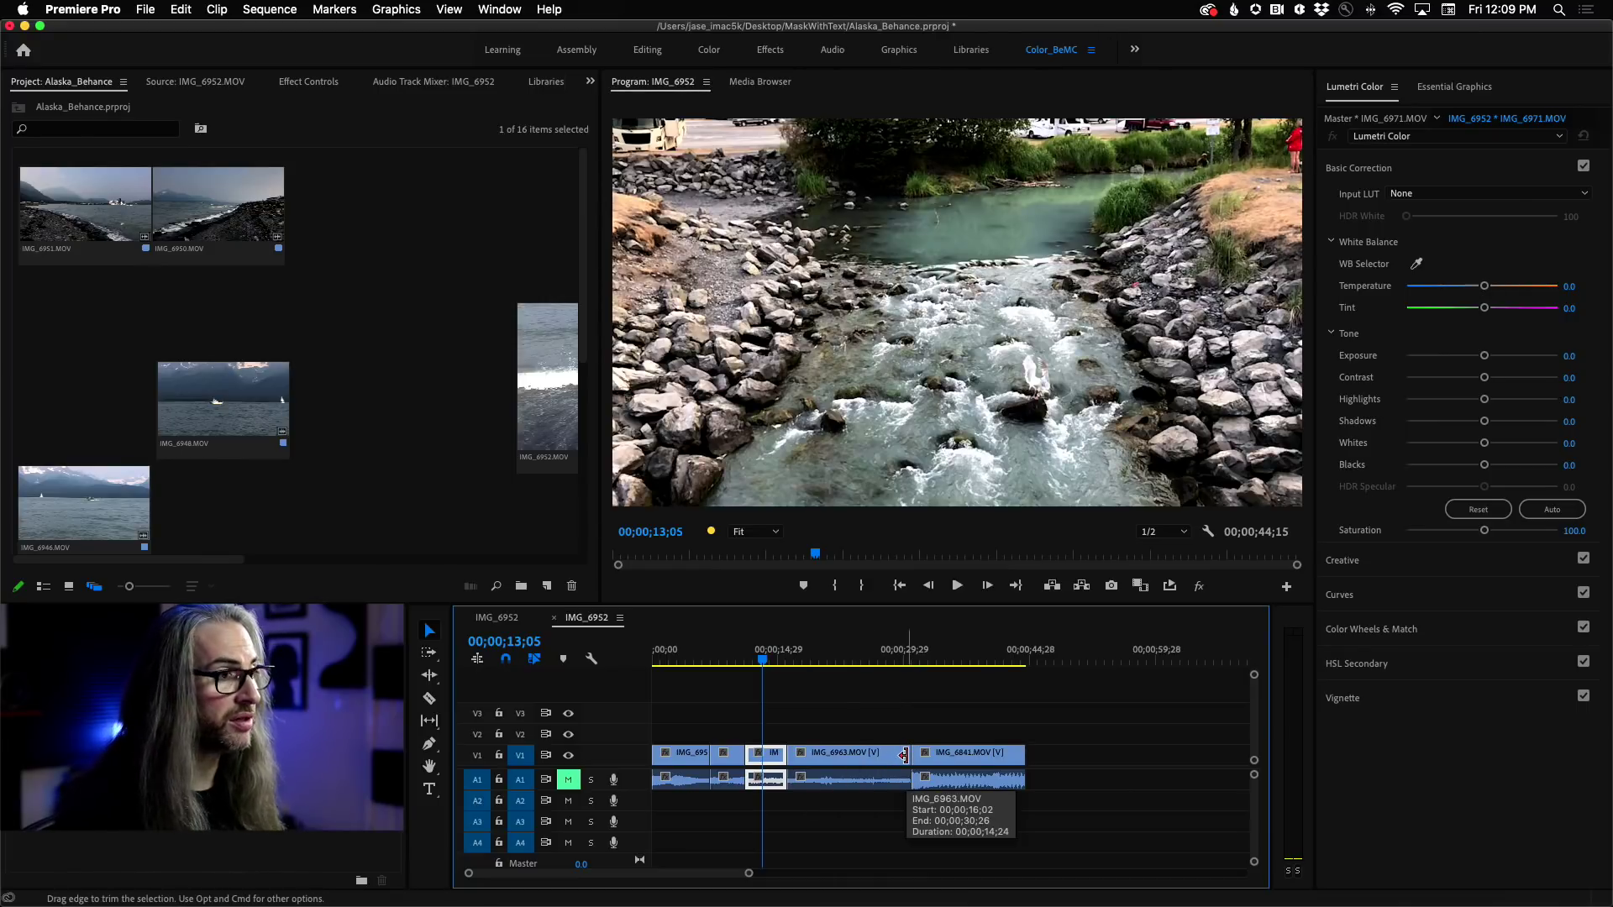
mouse_move(904, 755)
left_mouse_down()
mouse_move(833, 754)
mouse_move(879, 754)
left_mouse_up()
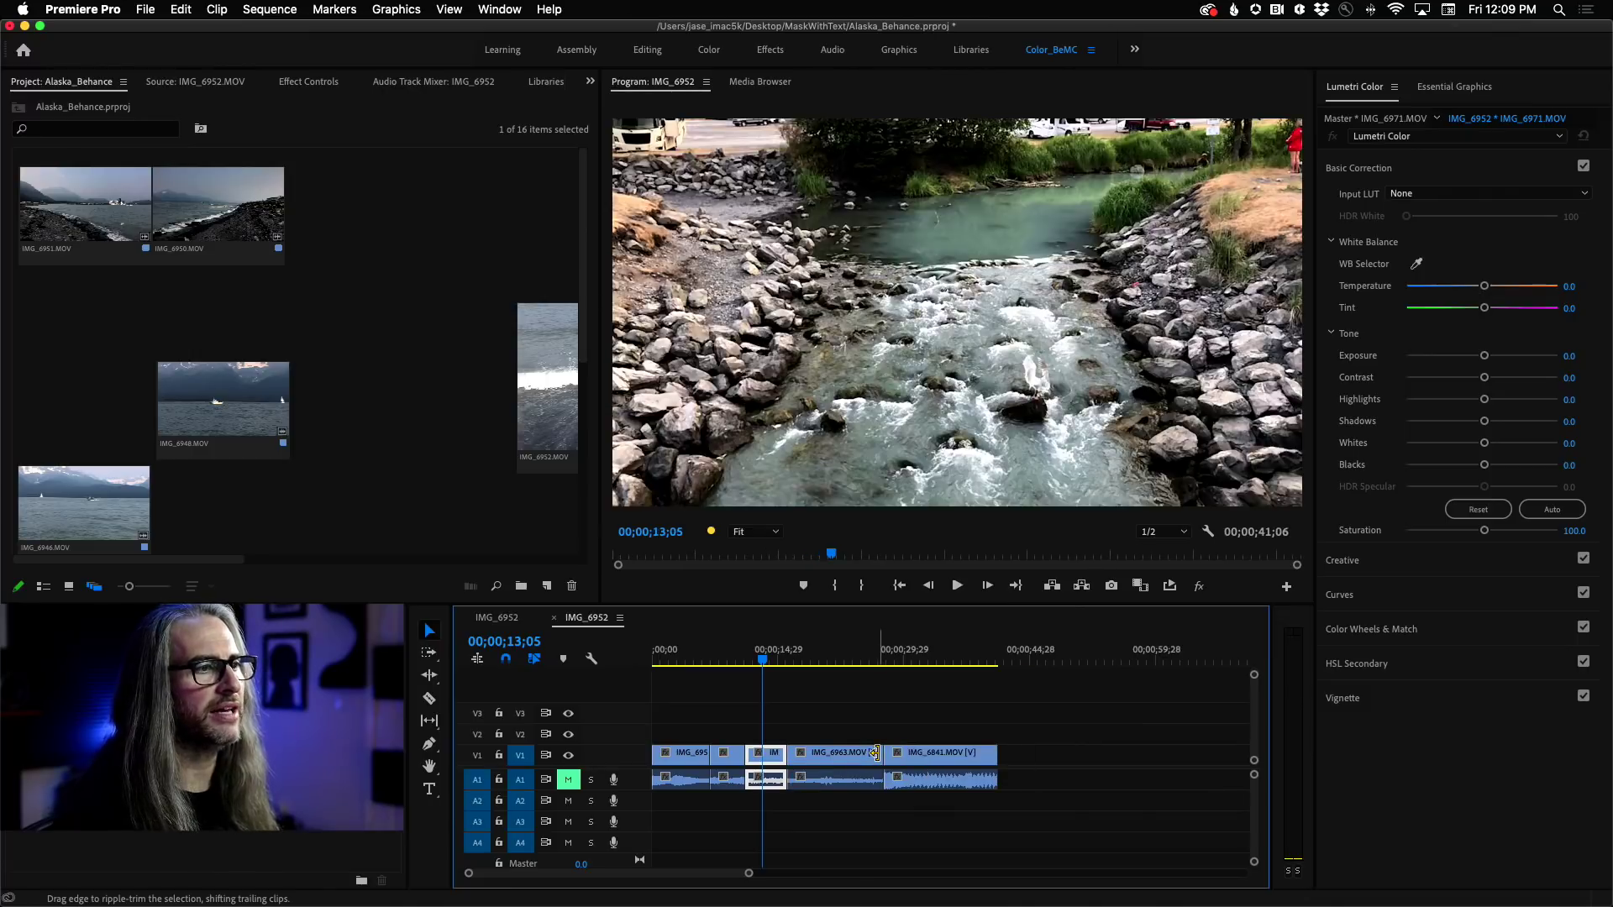
Play the sequence across the cut from IMG_6963.MOV into IMG_6841.MOV, and stop at 00;00;29;04
left_click(855, 663)
key("space")
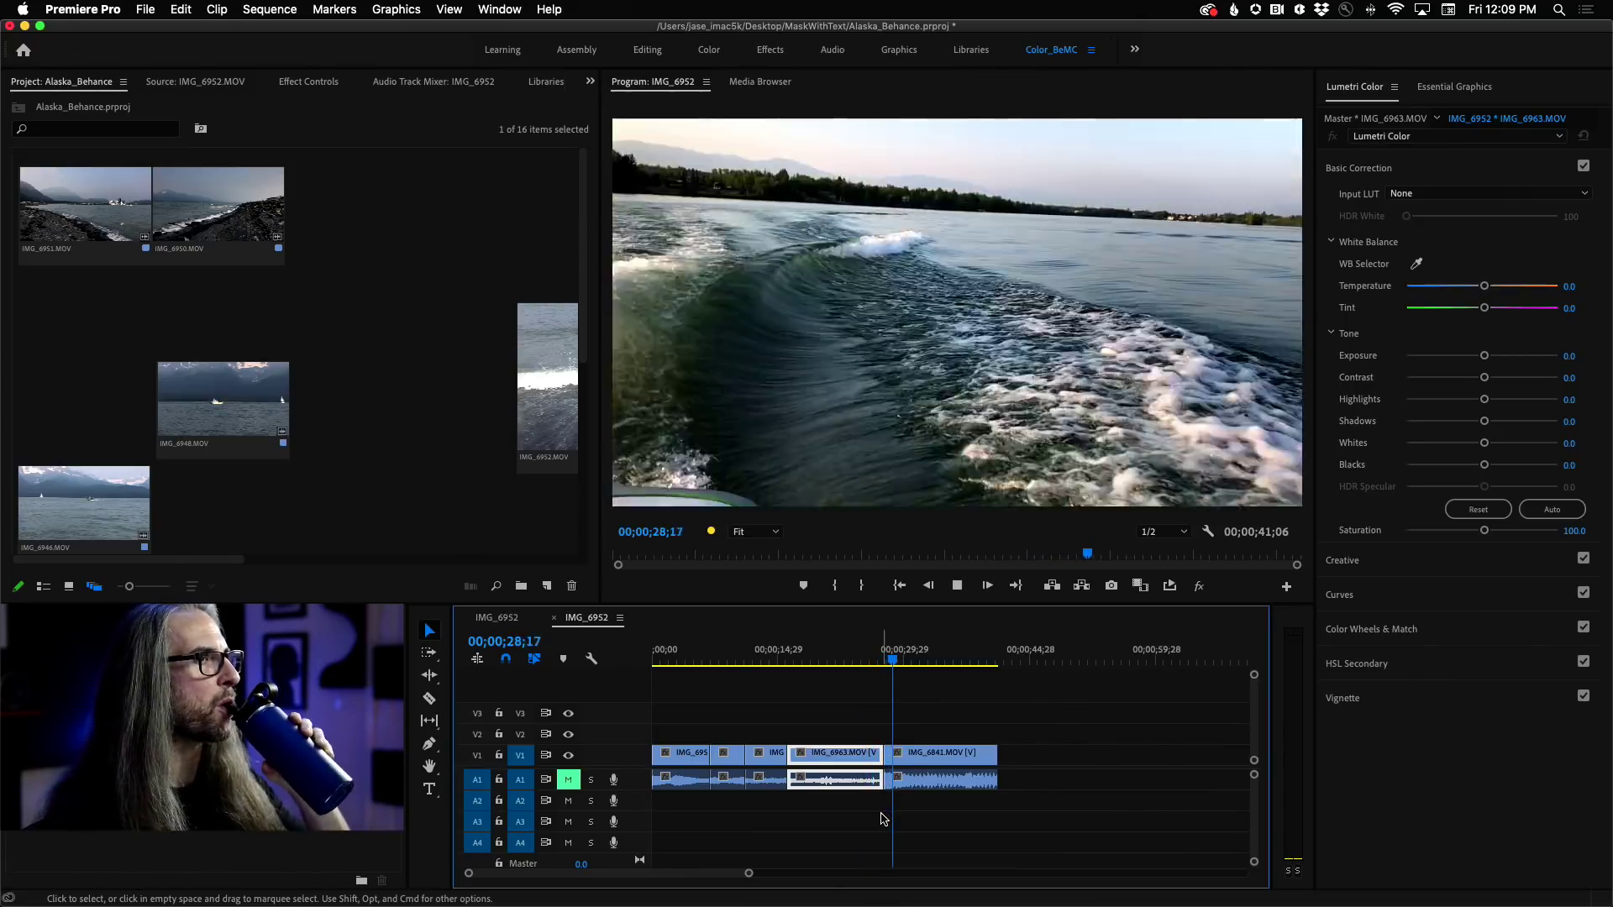
key("space")
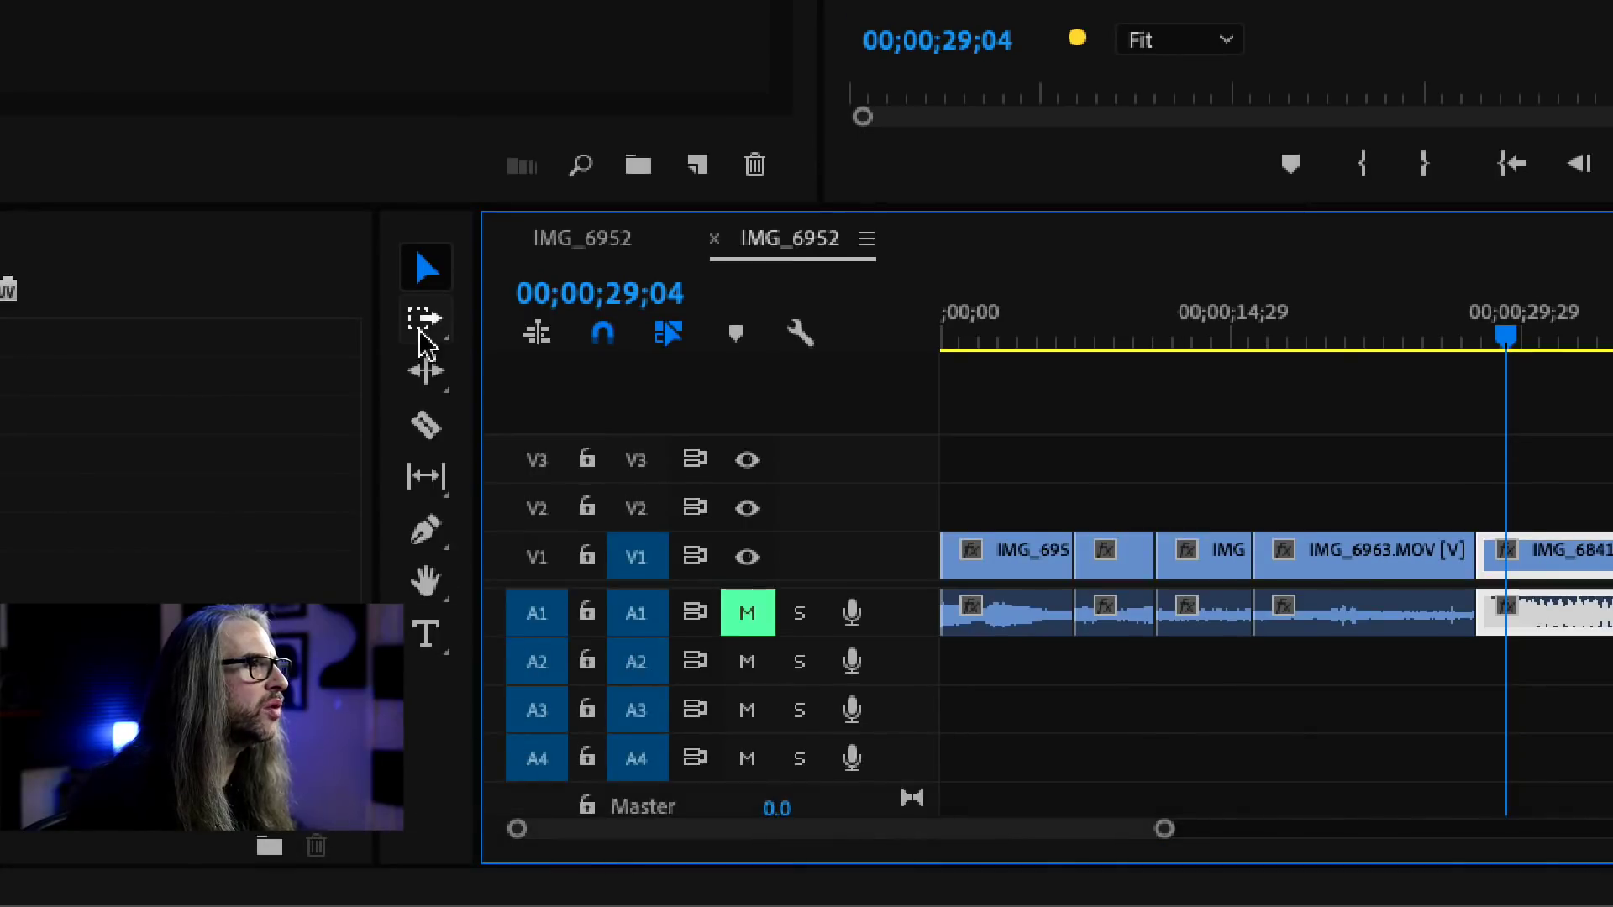
Try the Ripple Edit tool on the end of the first visible clip on track V1
left_click(429, 374)
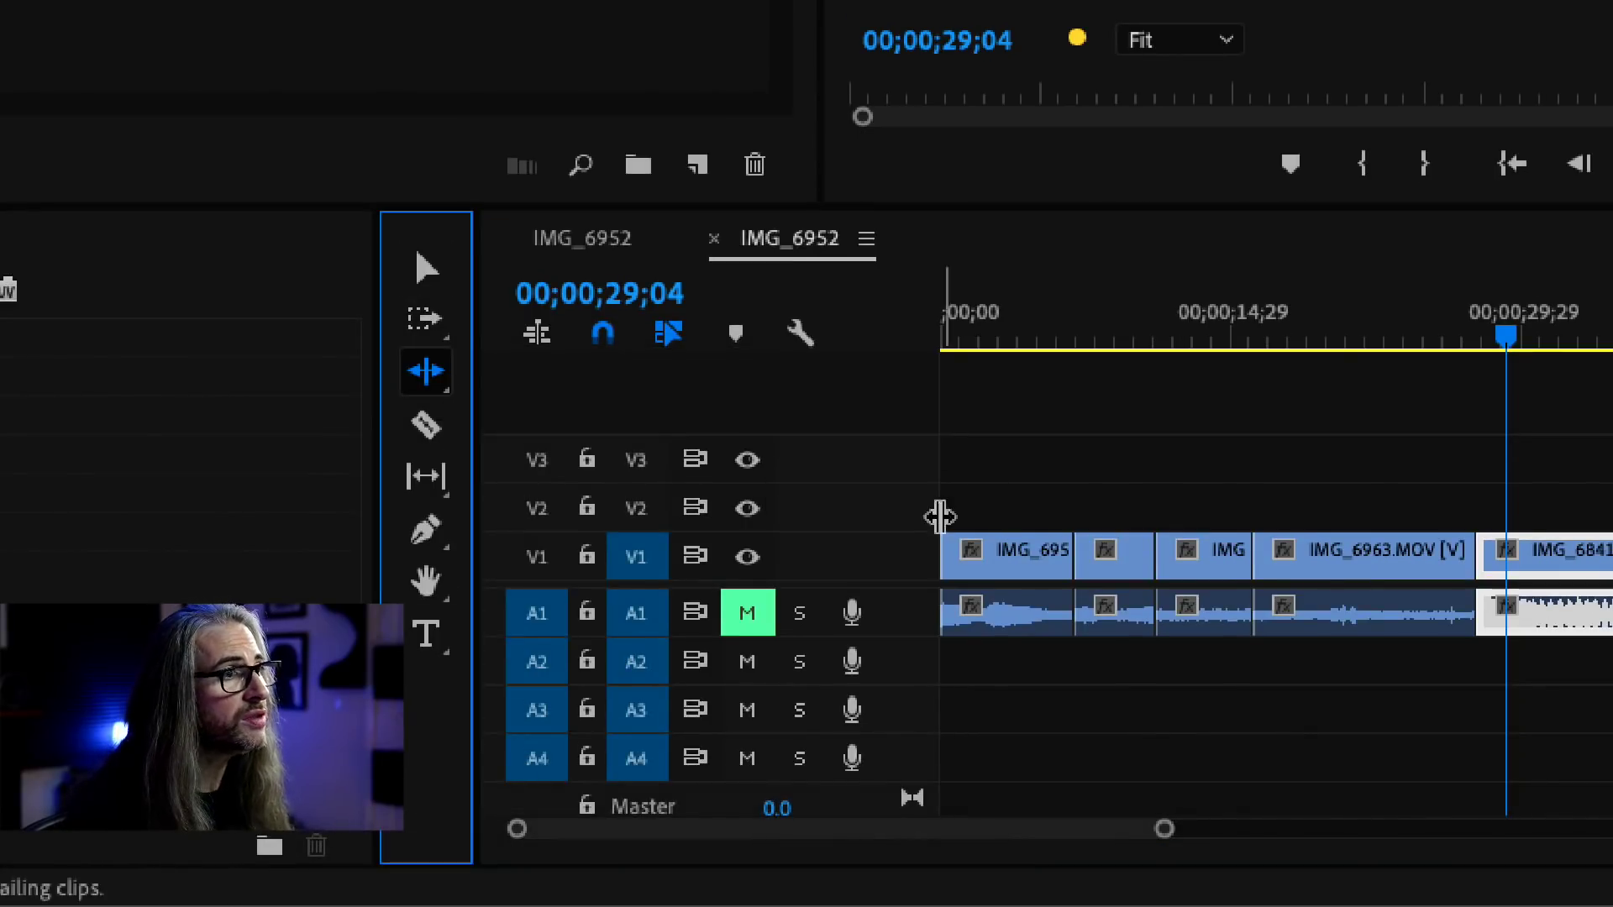
mouse_move(1057, 556)
left_mouse_down()
mouse_move(1155, 556)
mouse_move(1063, 559)
left_mouse_up()
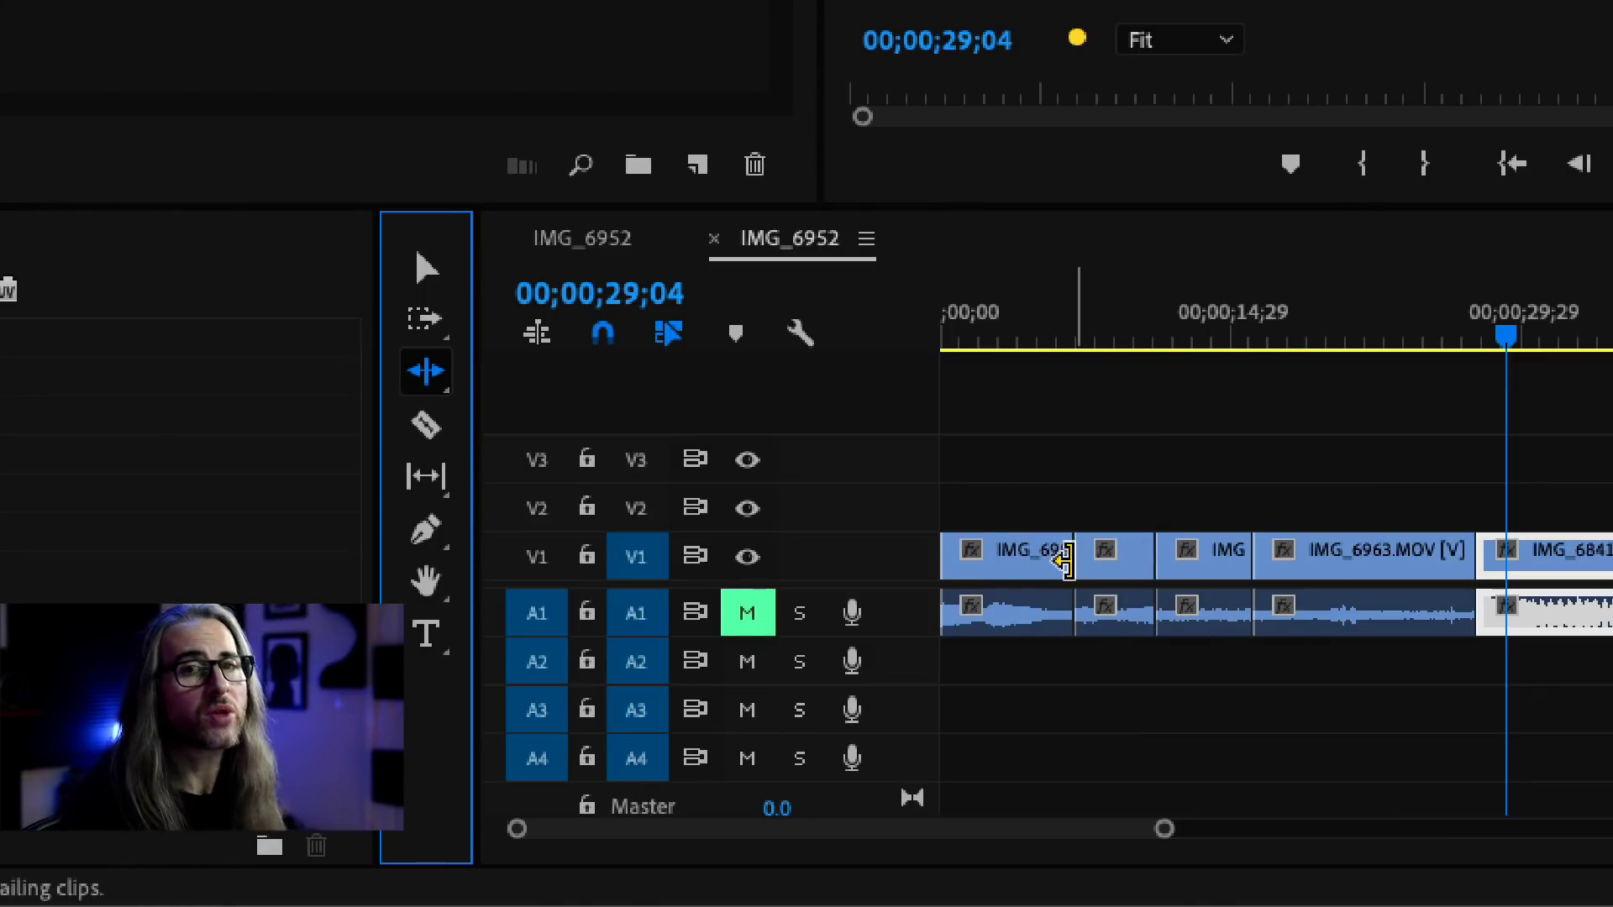
Split the IMG_6841.MOV clip at 00;00;34;22 with the Razor tool, and select its second piece
left_click(424, 428)
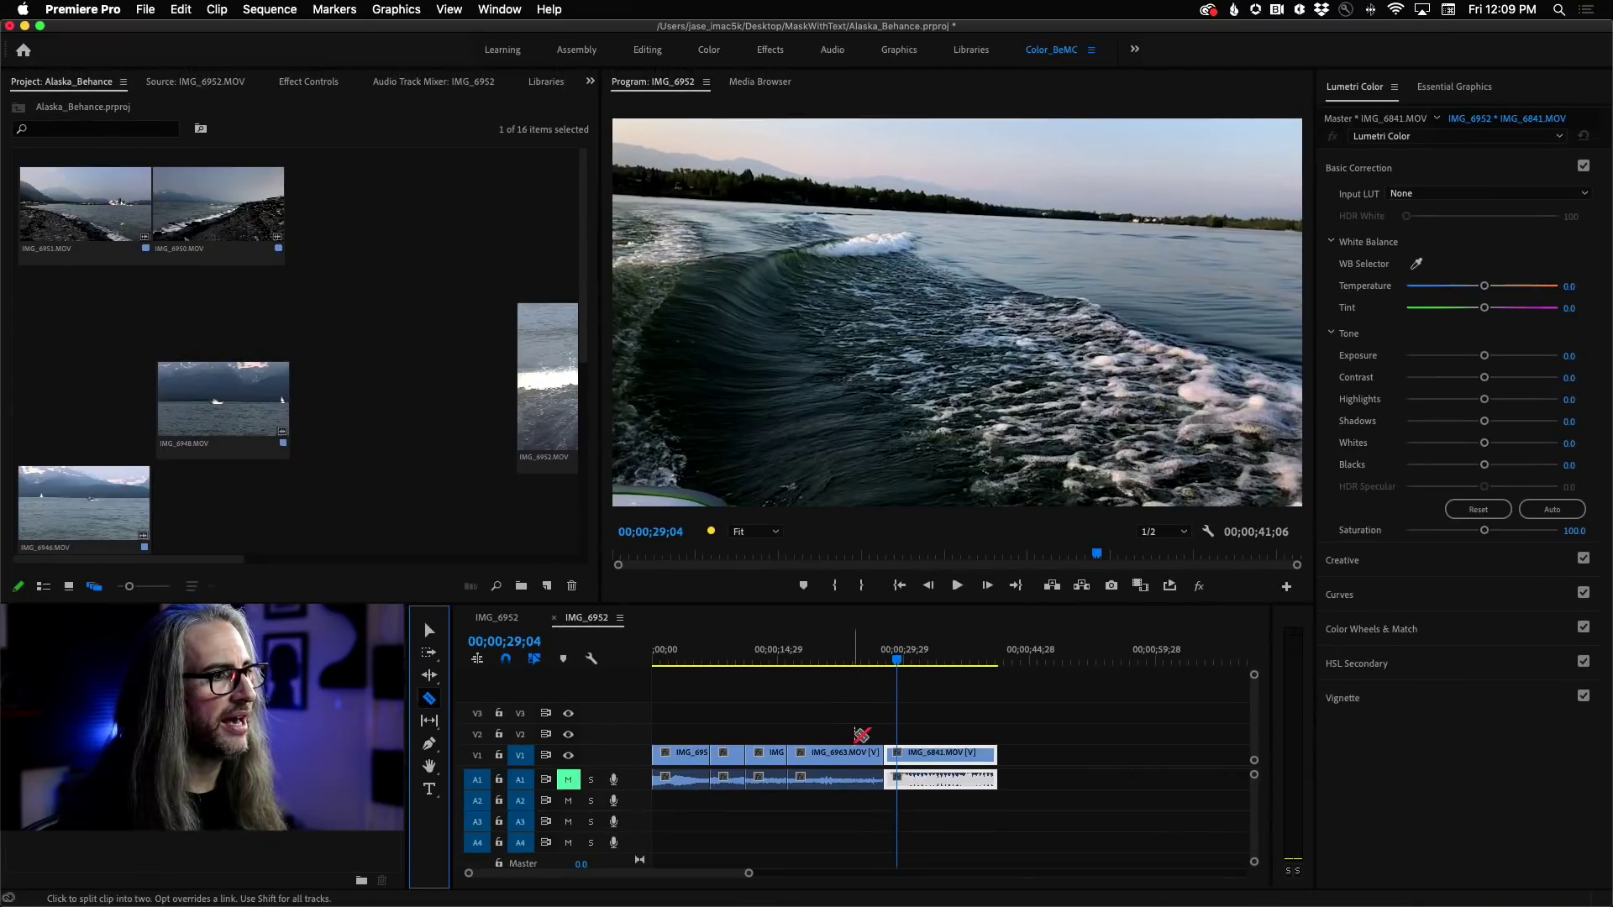
left_click_drag(897, 661, 944, 659)
scroll(927, 641, "down", 3)
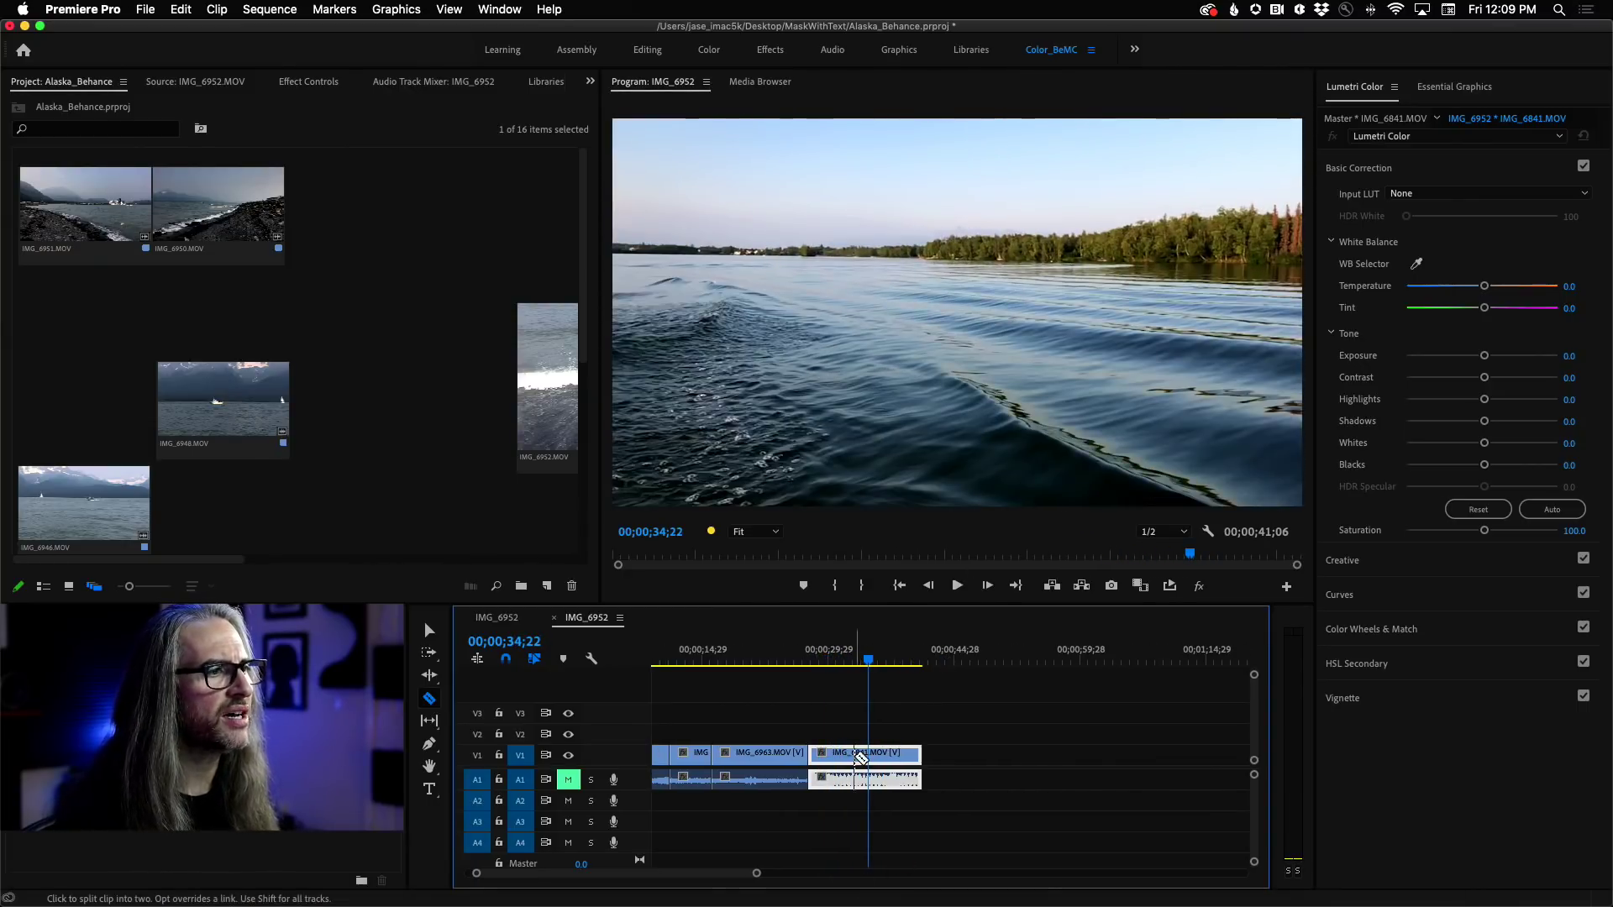
scroll(866, 756, "down", 1)
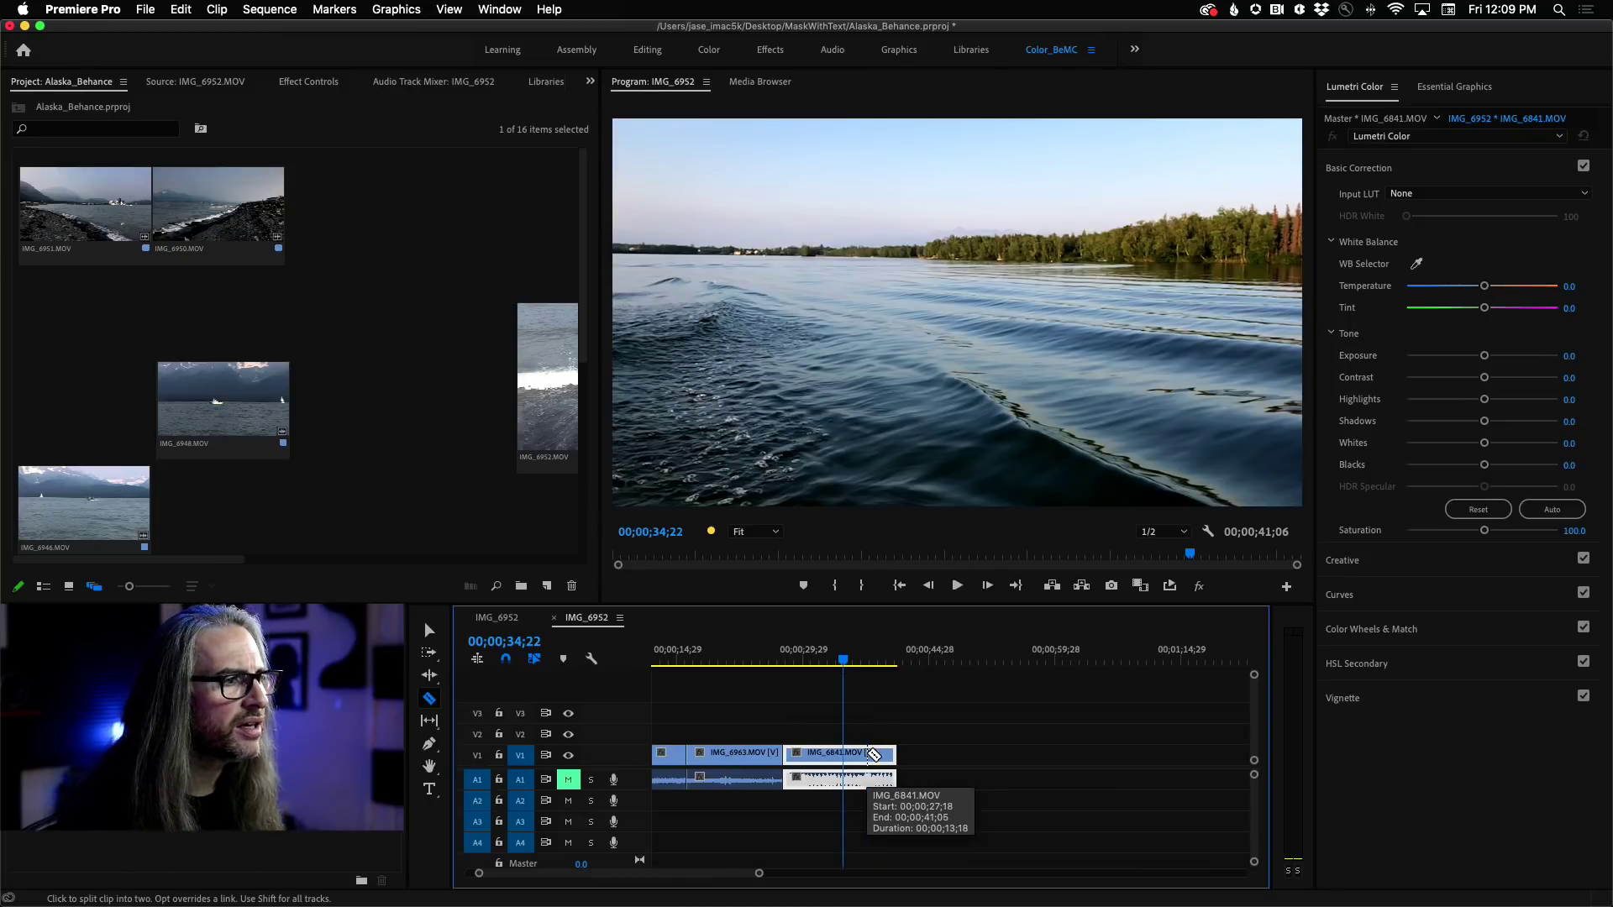
left_click(847, 753)
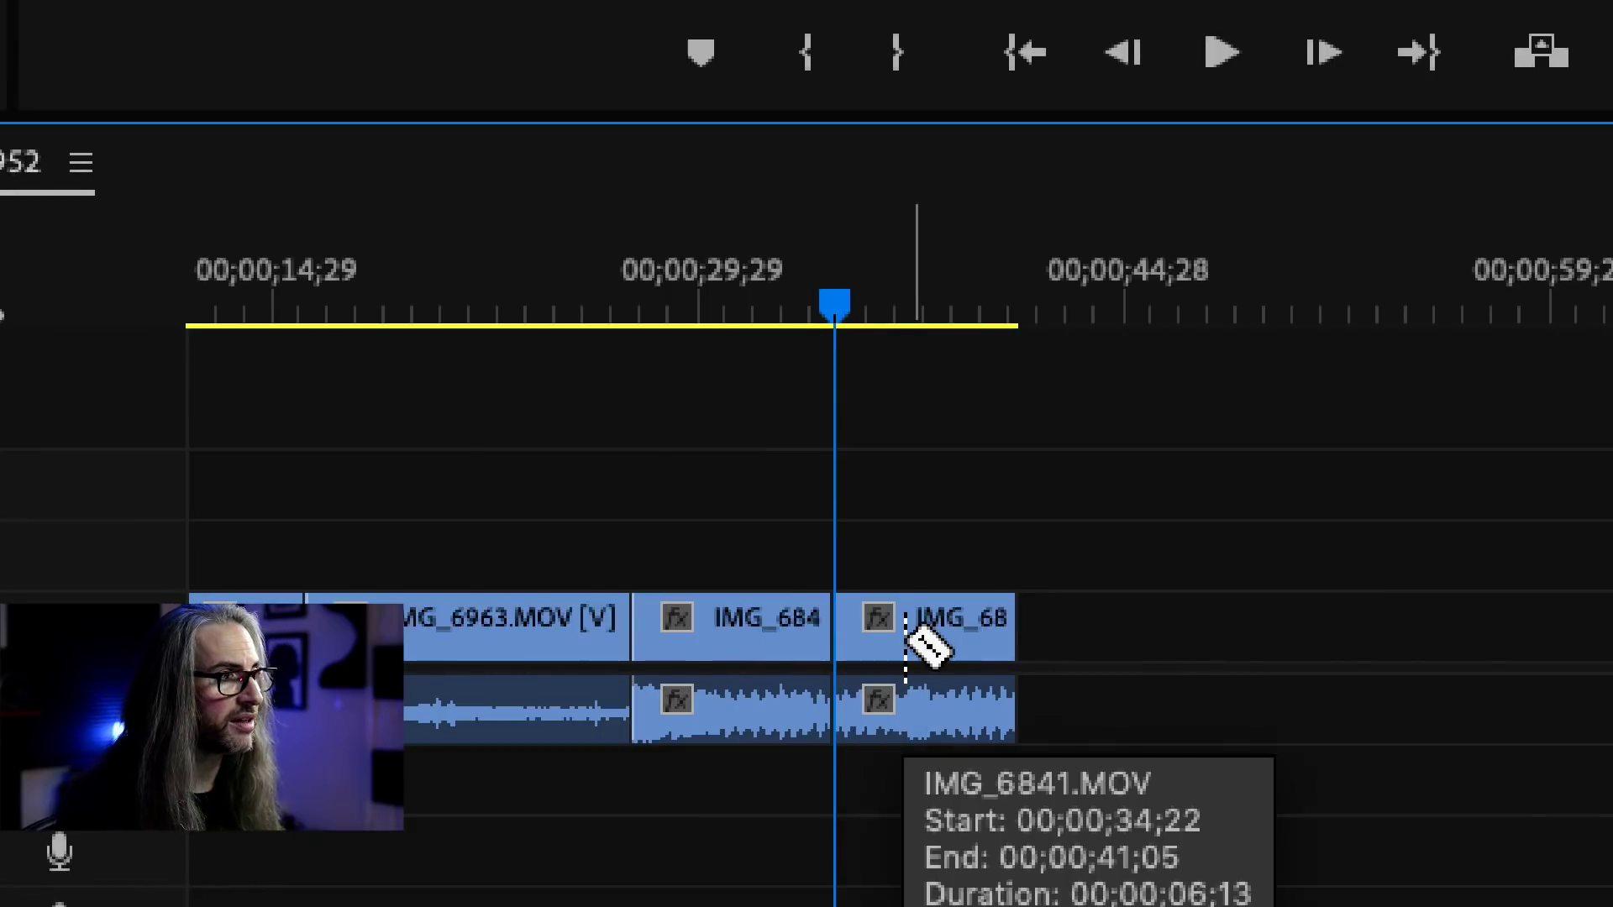
key("v")
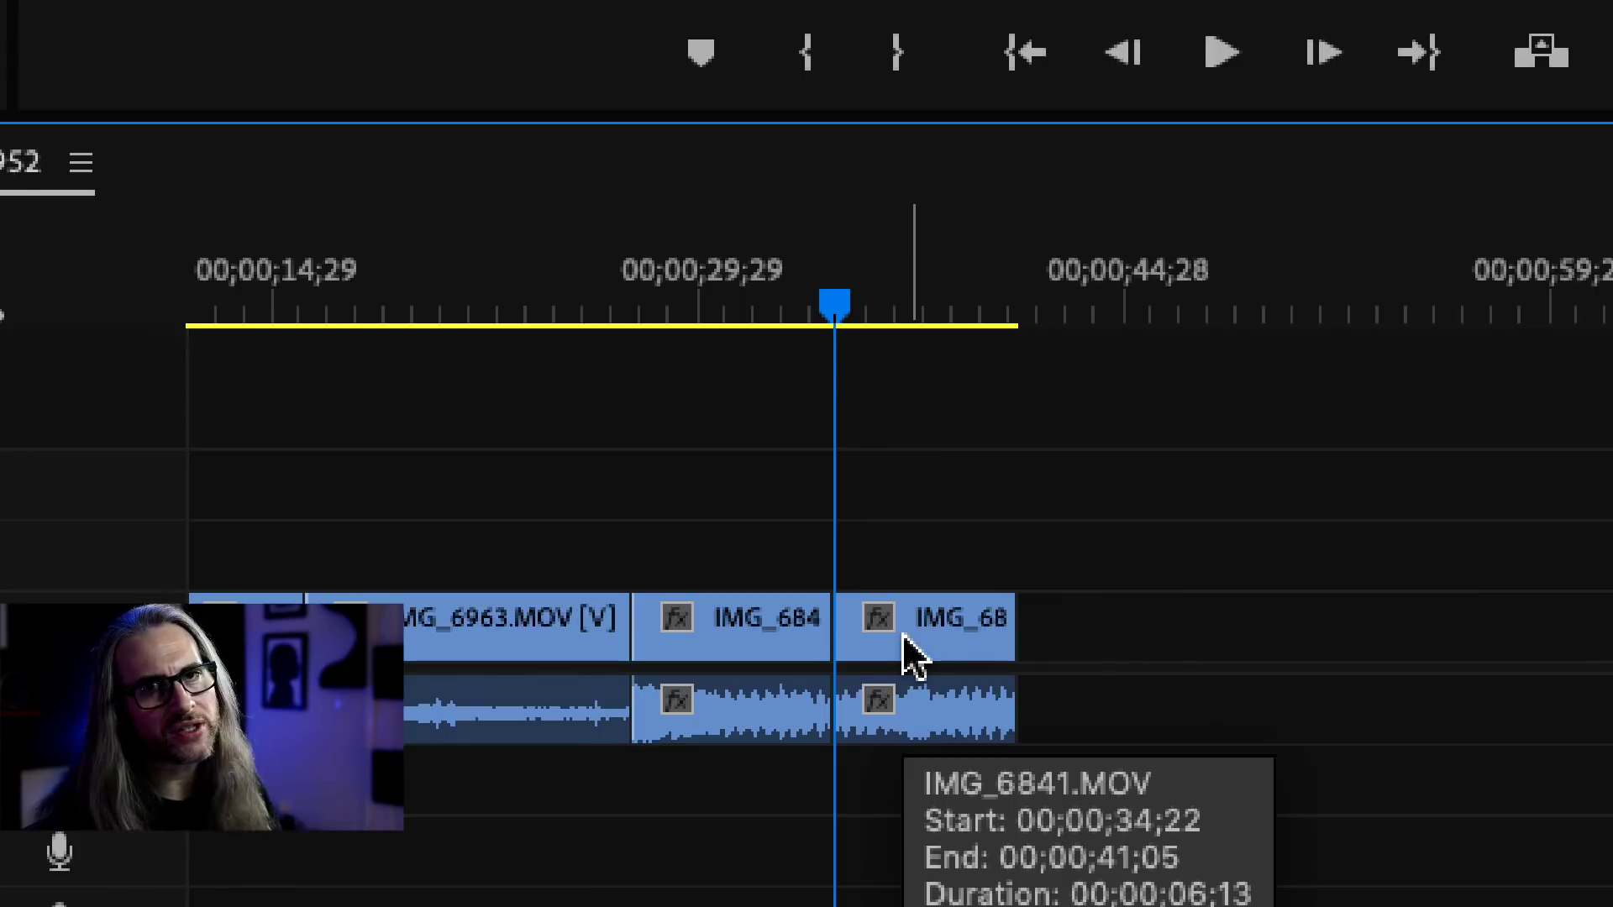
mouse_move(915, 626)
left_mouse_down()
mouse_move(1157, 634)
mouse_move(1162, 616)
mouse_move(1145, 652)
mouse_move(966, 658)
mouse_move(937, 629)
mouse_move(994, 659)
mouse_move(1242, 633)
mouse_move(1016, 659)
mouse_move(936, 648)
left_mouse_up()
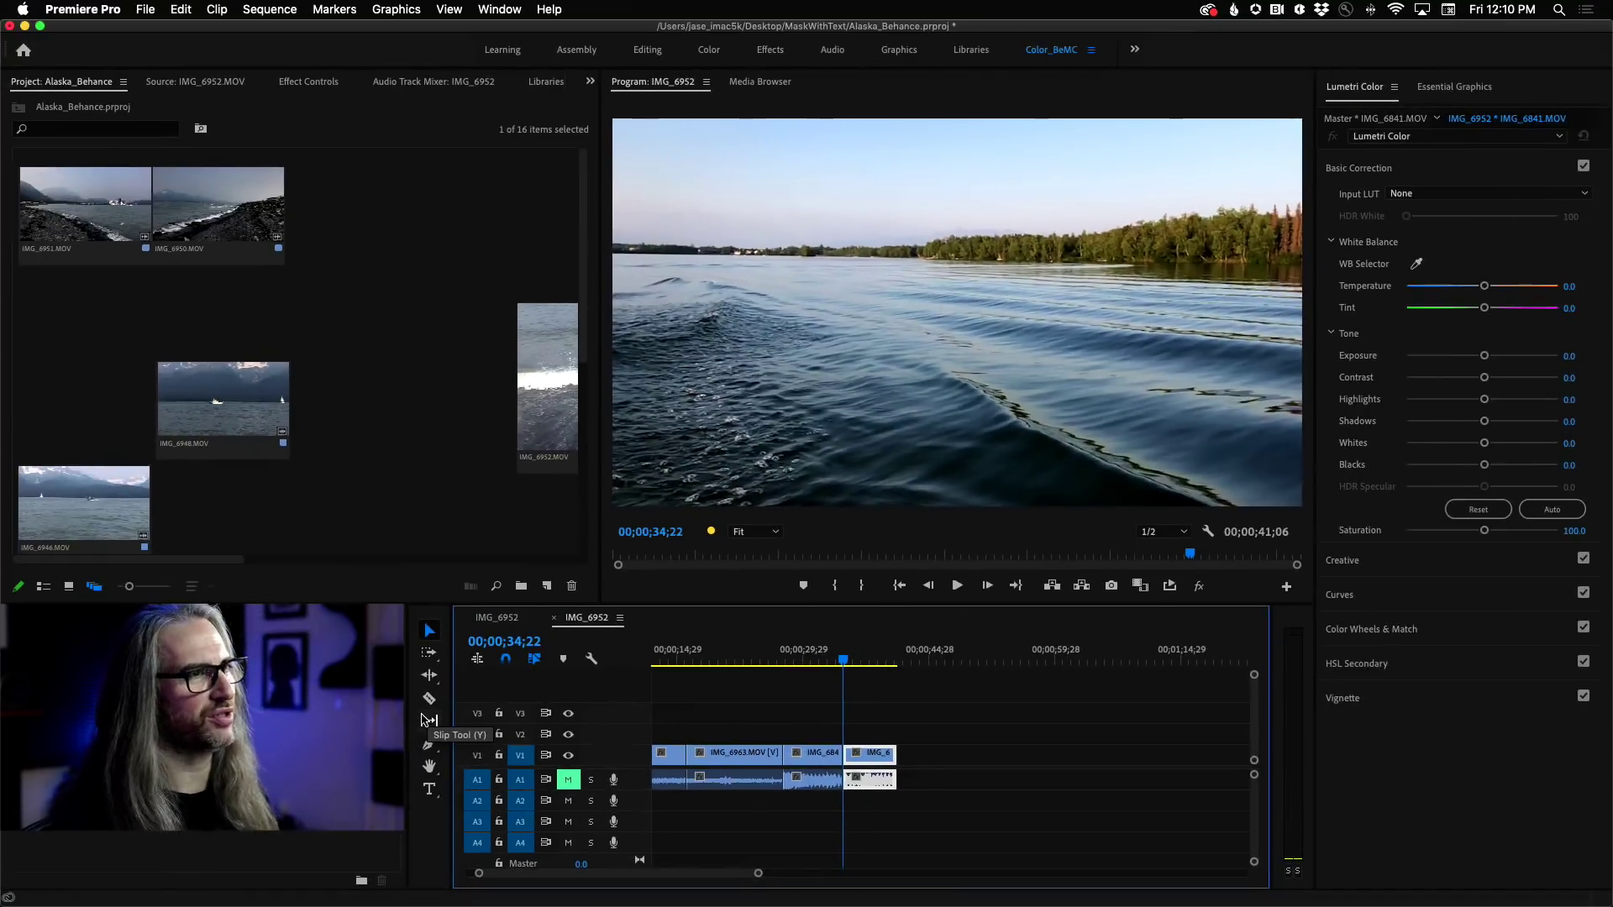
Slip the footage inside the first IMG_6841.MOV piece without moving the clip, and check it with the playhead at 00;00;32;04
mouse_move(844, 660)
left_mouse_down()
mouse_move(739, 666)
mouse_move(816, 669)
left_mouse_up()
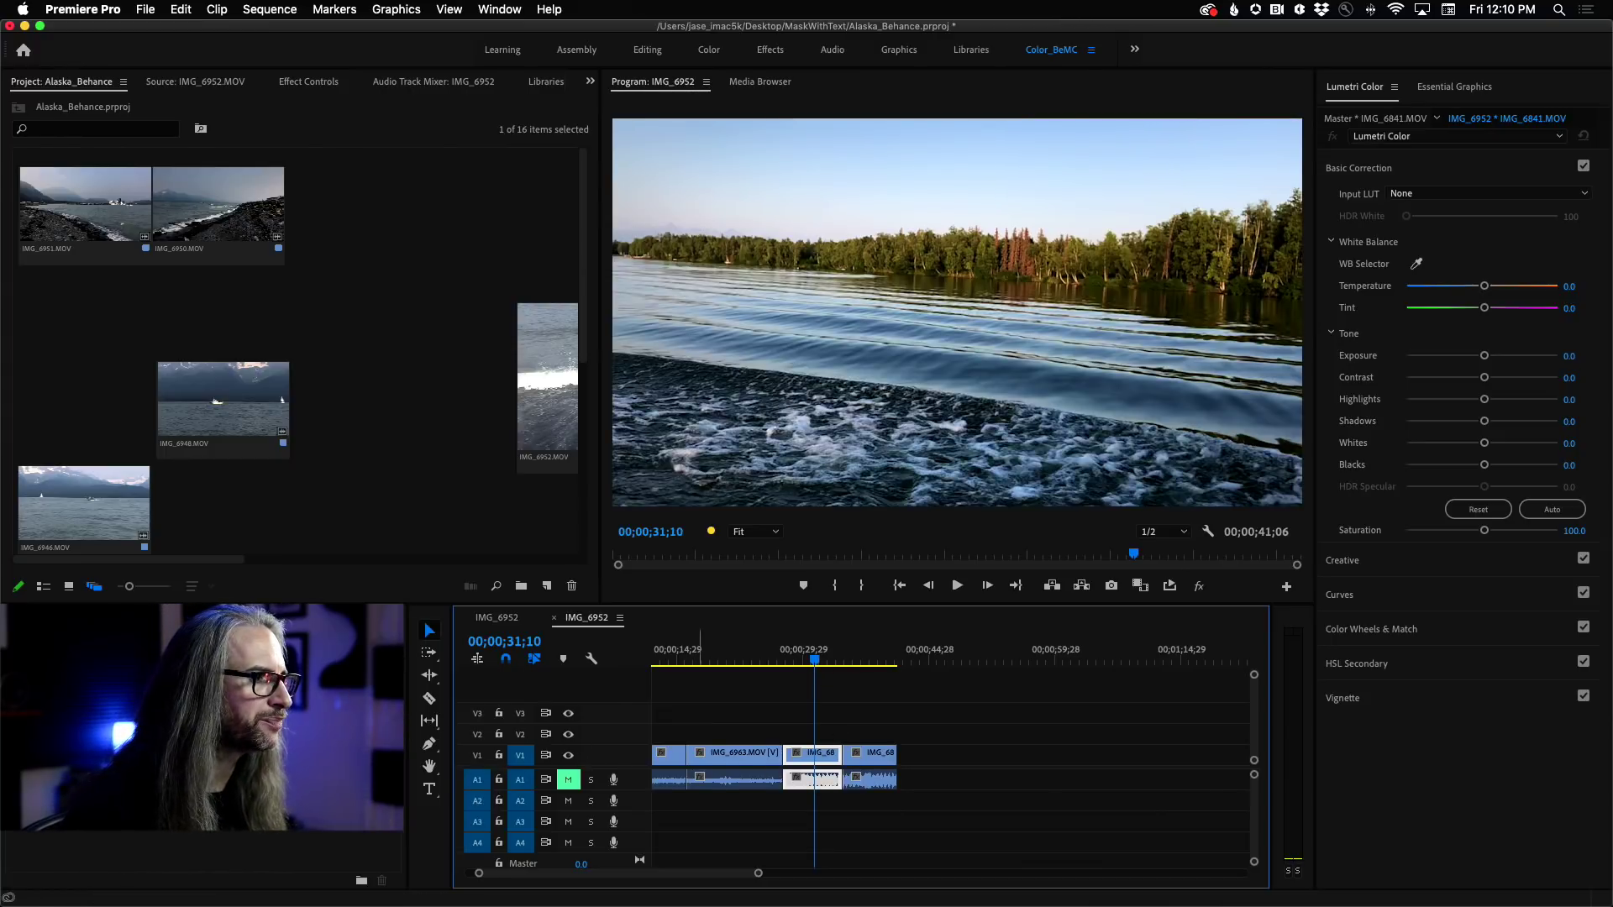
left_click(431, 724)
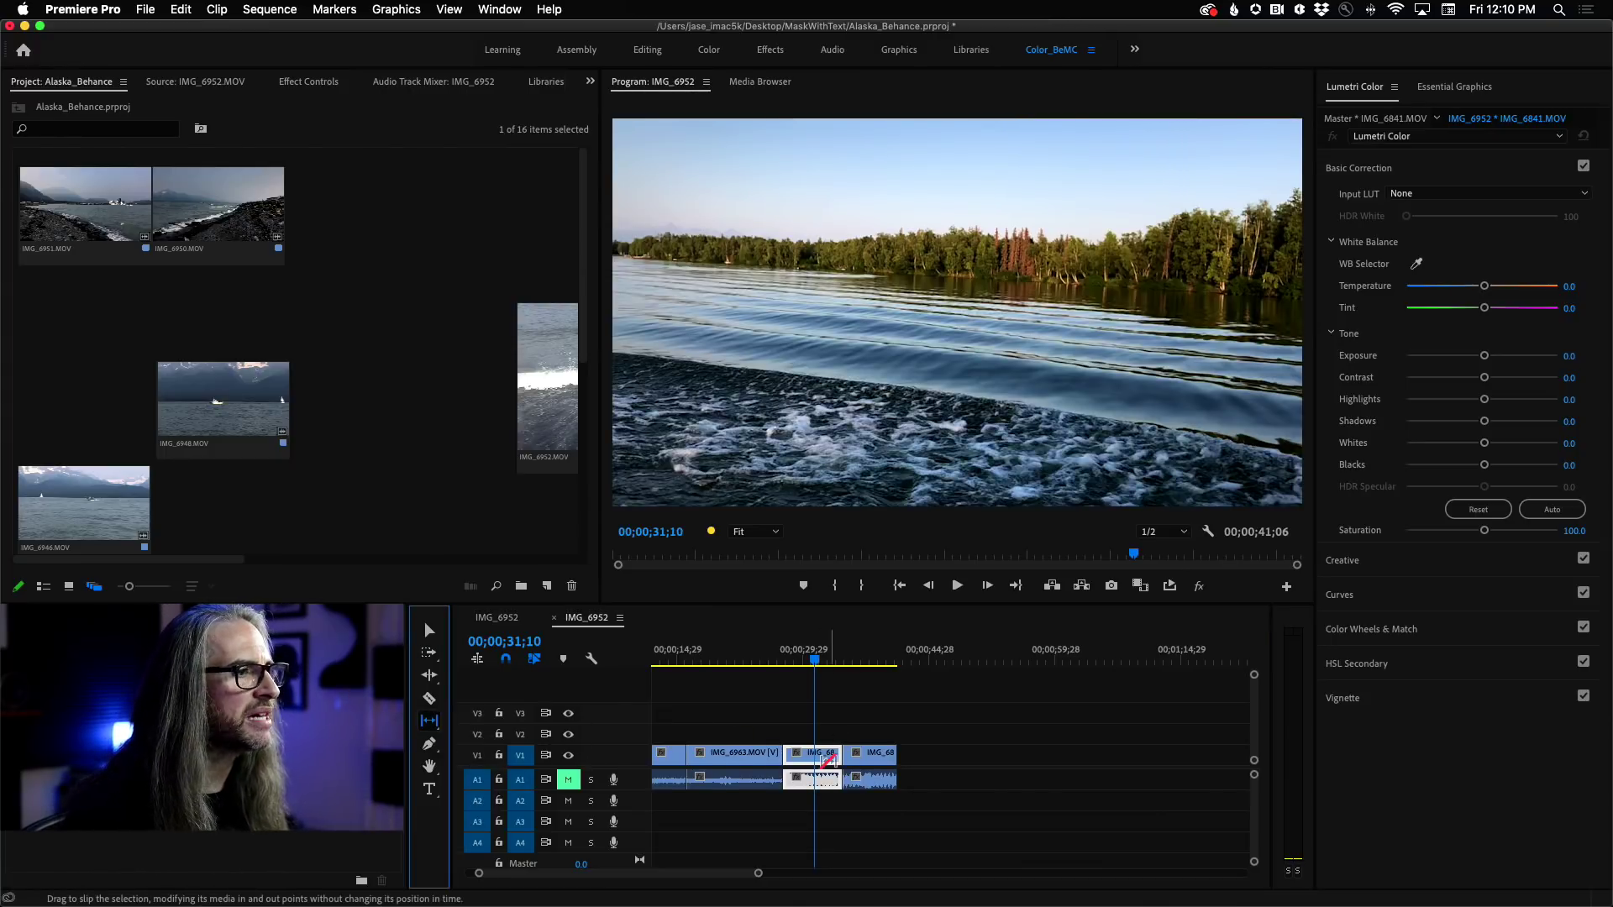
mouse_move(806, 756)
left_mouse_down()
mouse_move(831, 754)
mouse_move(788, 756)
left_mouse_up()
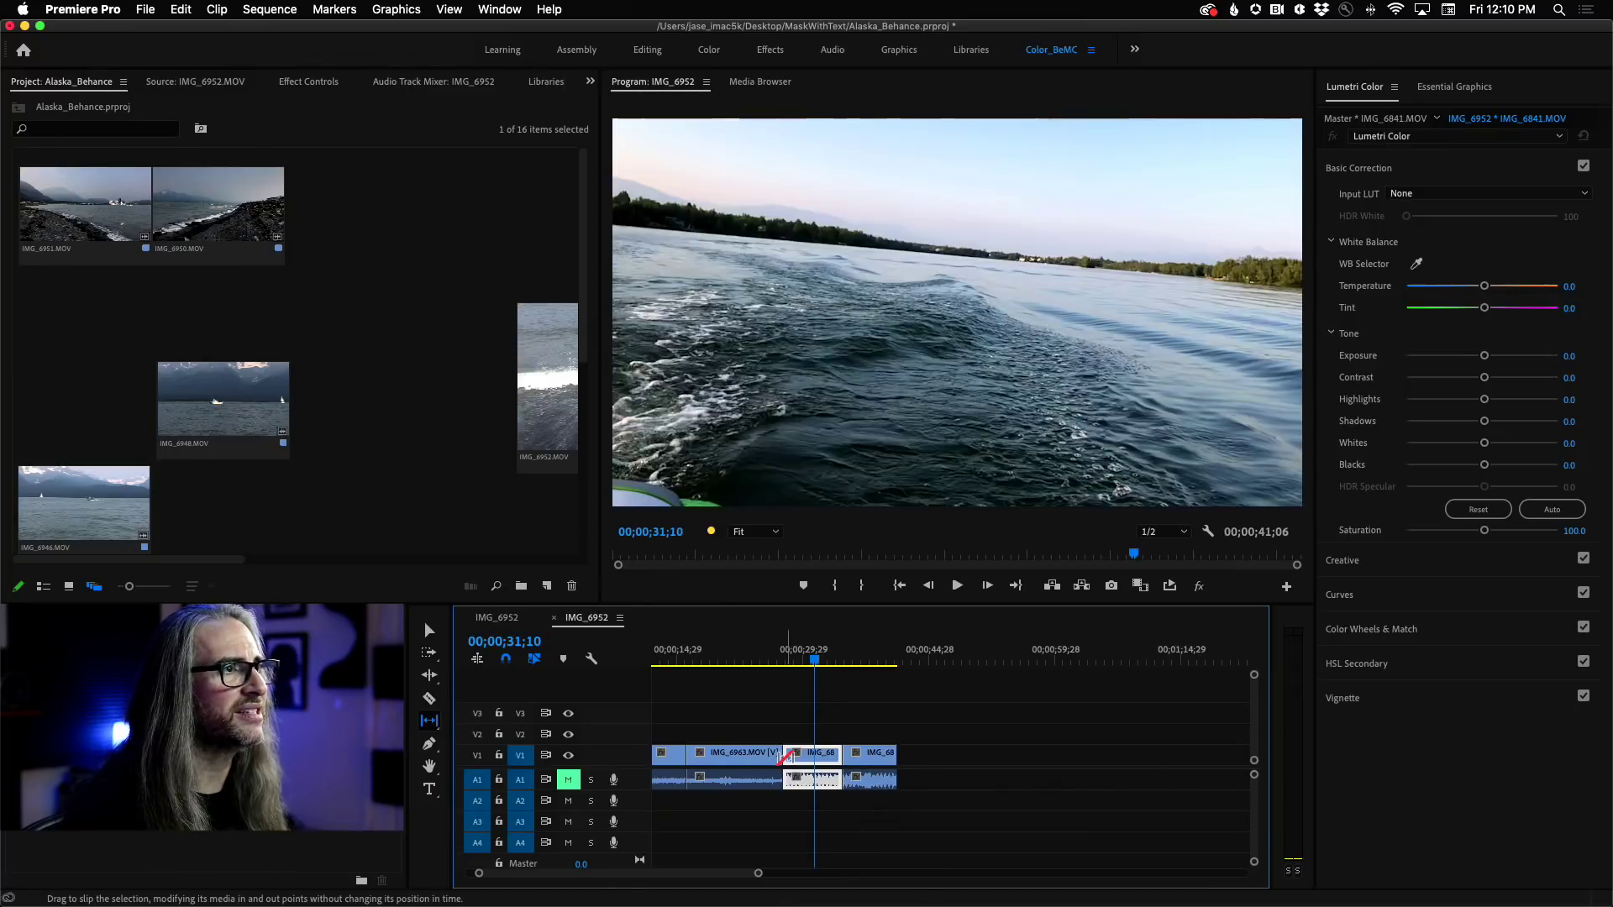
mouse_move(814, 666)
left_mouse_down()
mouse_move(785, 665)
mouse_move(826, 668)
left_mouse_up()
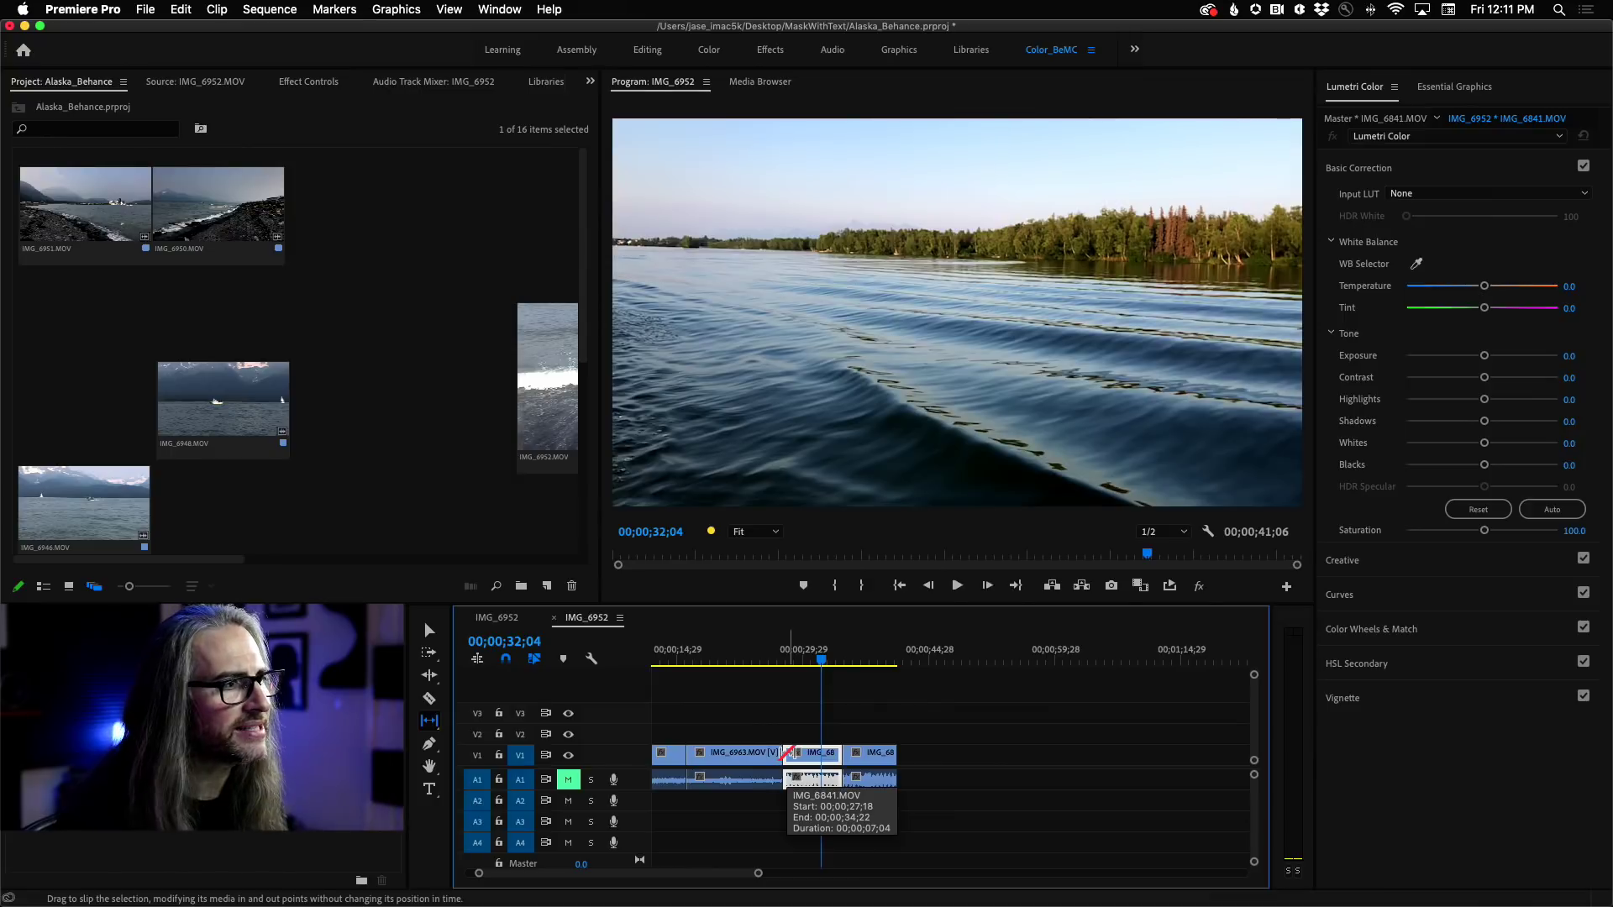
left_click(430, 630)
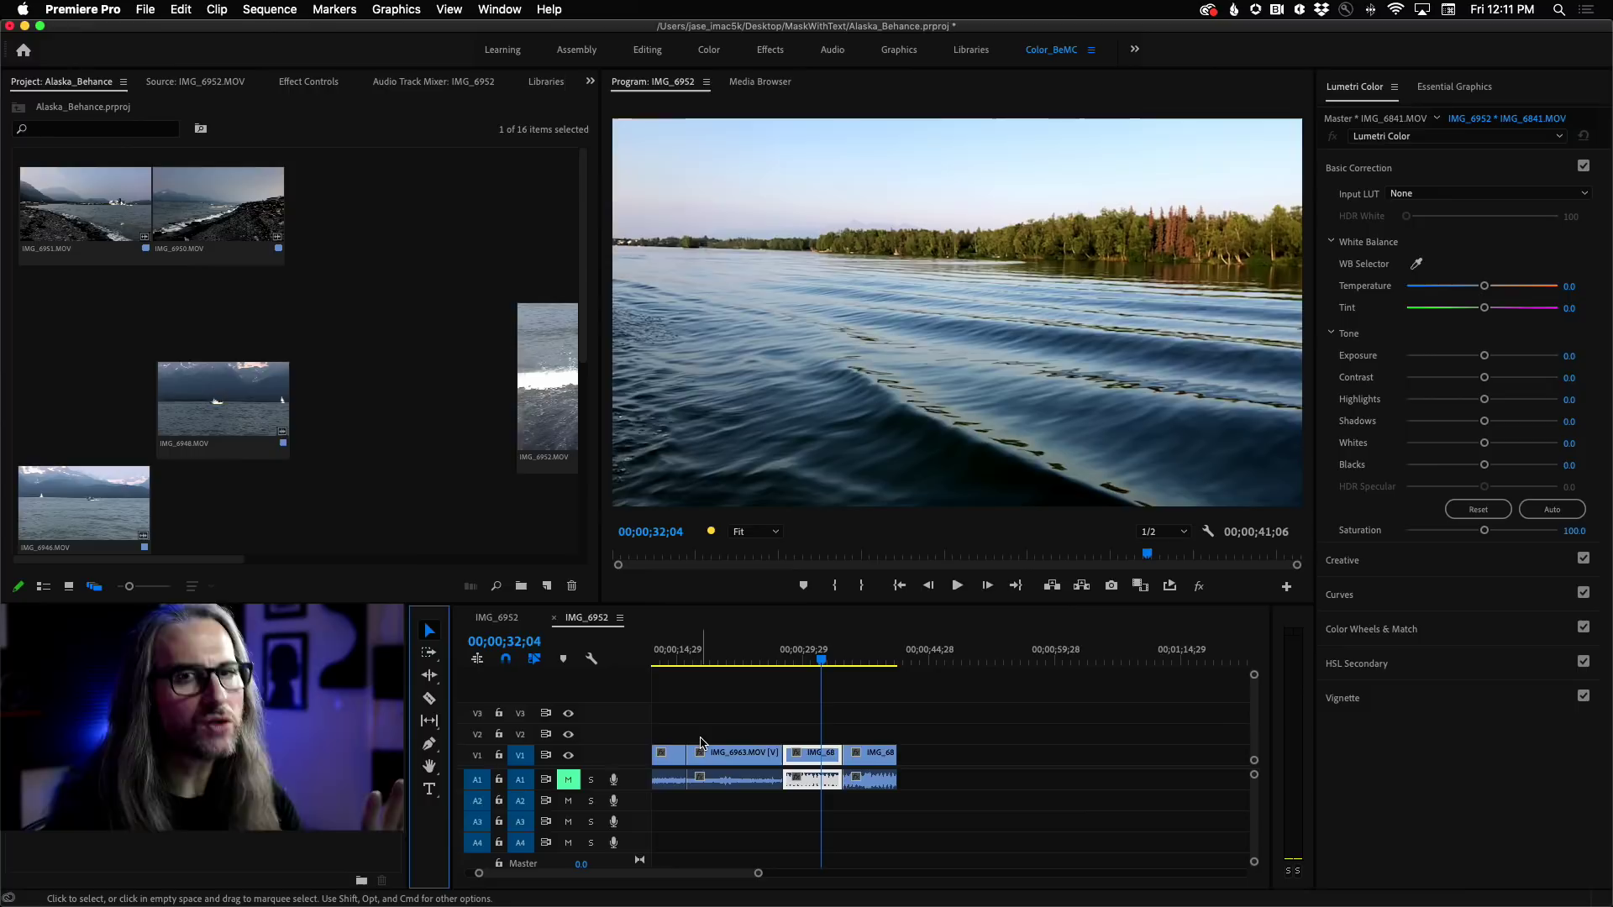
Place IMG_6950.MOV on tracks V2 and A2, snapped to the end of the last IMG_6841.MOV piece at 00;00;41;06
left_click(742, 753)
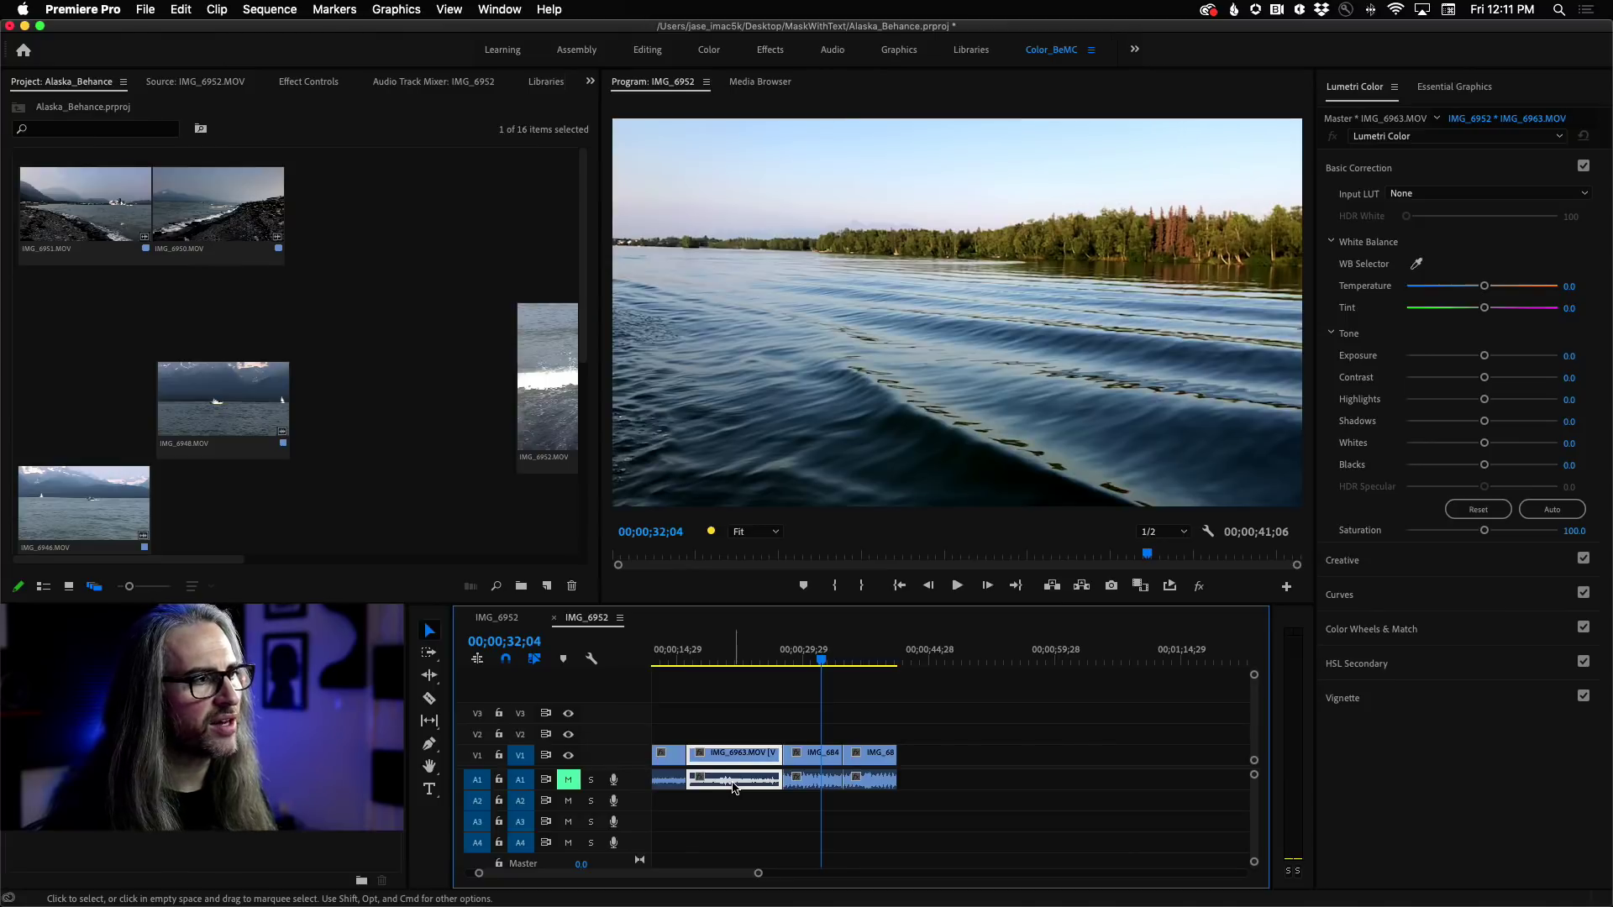
left_click(221, 191)
left_click_drag(217, 225, 909, 732)
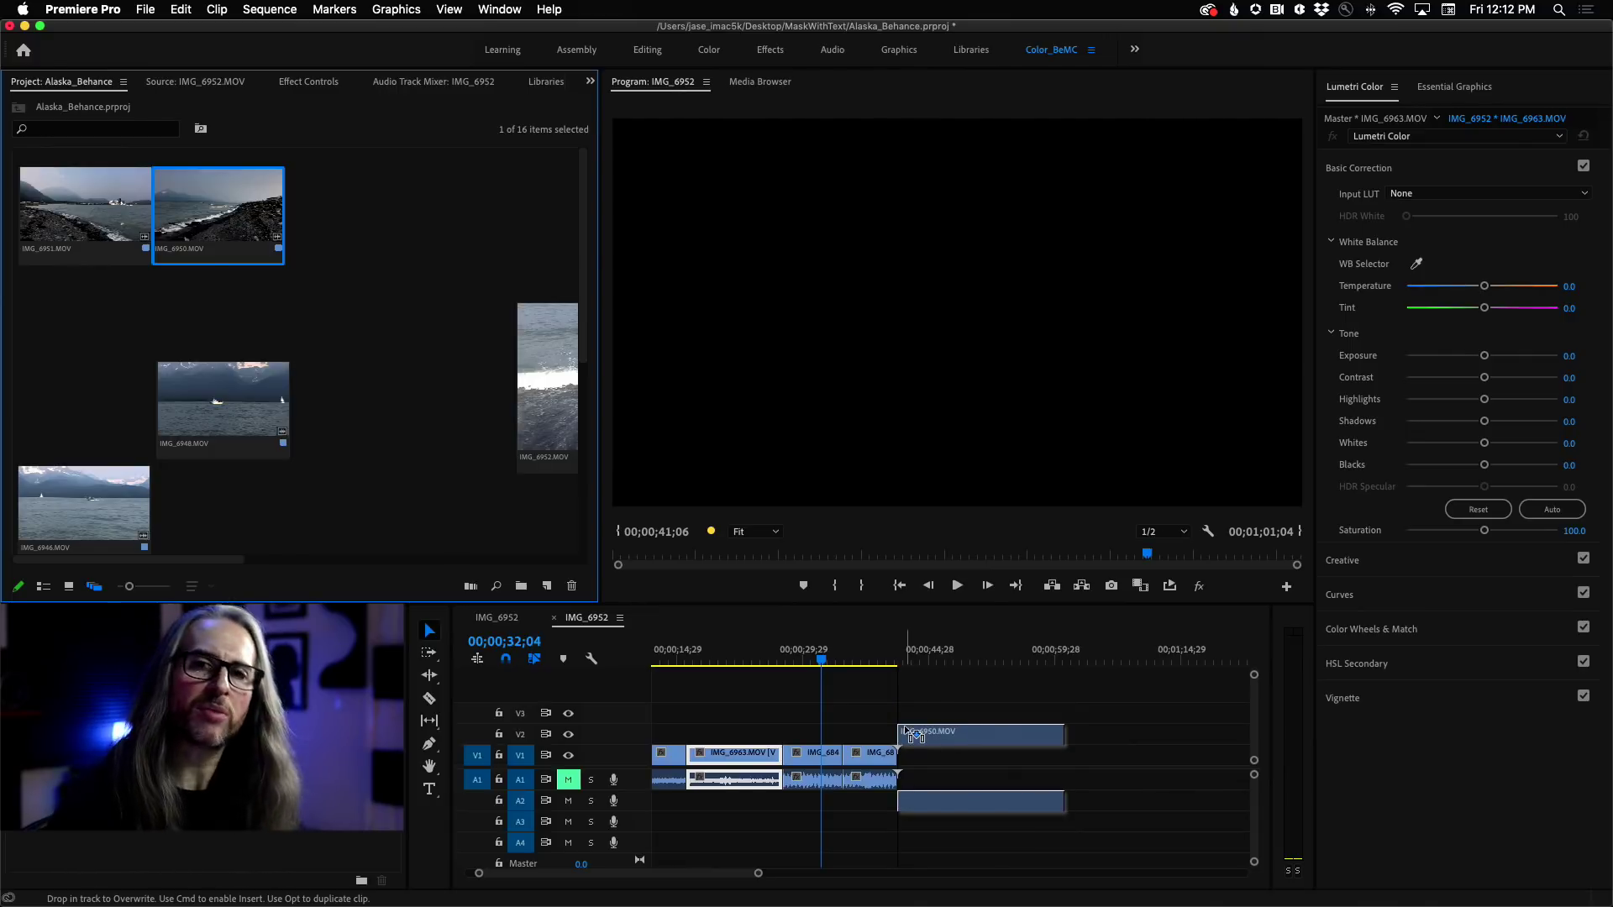
mouse_move(913, 736)
left_mouse_down()
mouse_move(904, 690)
mouse_move(903, 732)
left_mouse_up()
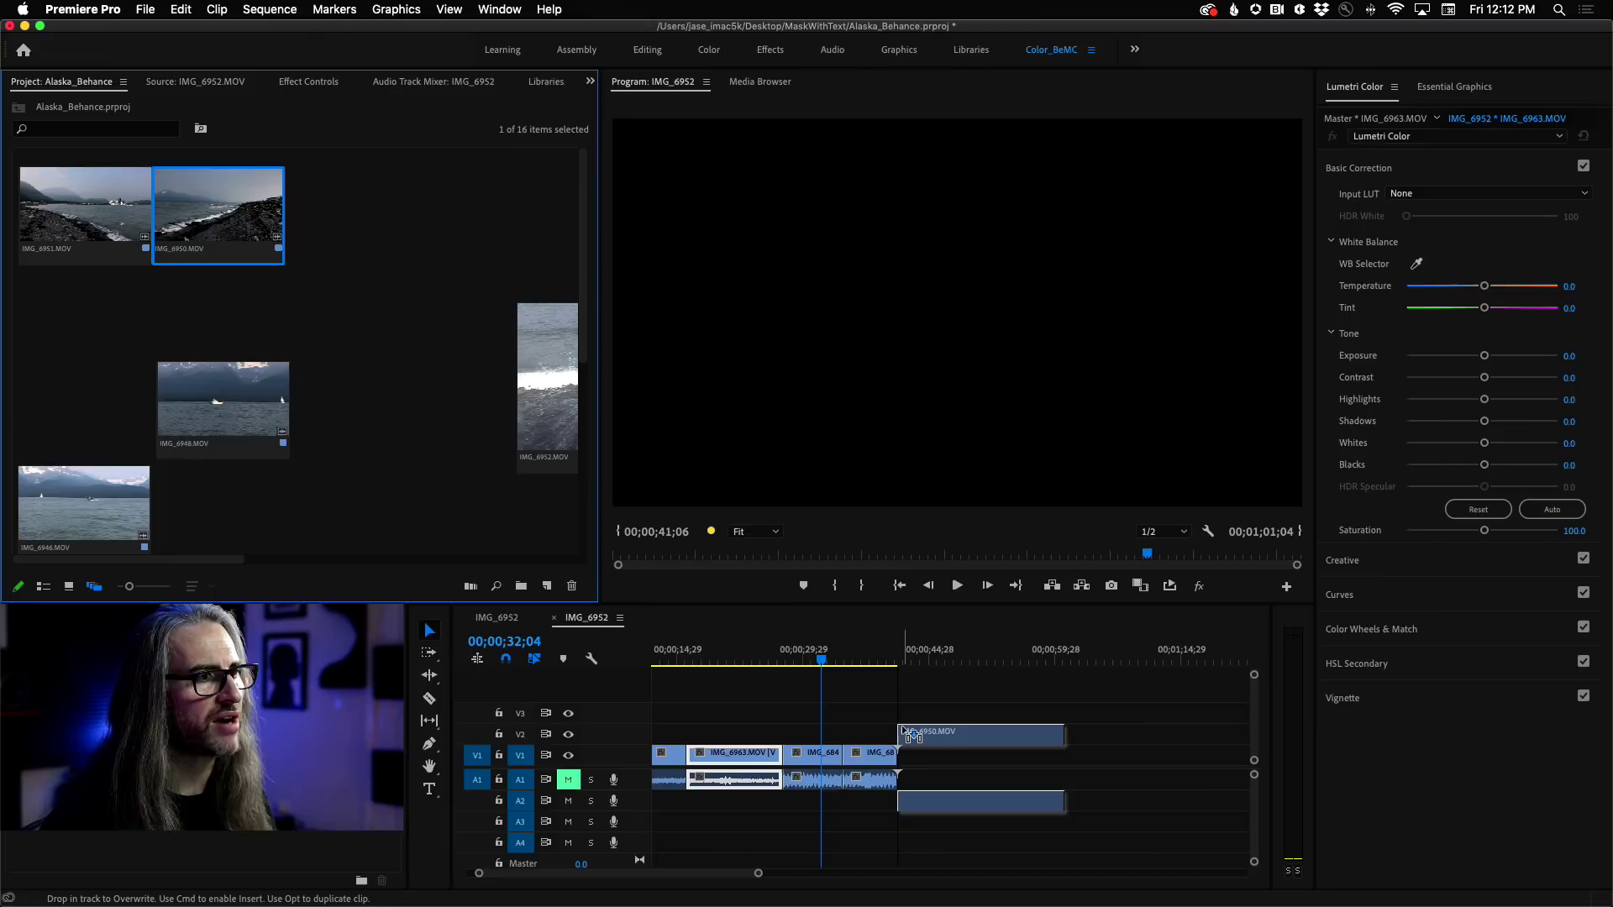
mouse_move(903, 731)
left_mouse_down()
mouse_move(920, 734)
mouse_move(906, 737)
left_mouse_up()
mouse_move(975, 739)
left_mouse_down()
mouse_move(905, 740)
mouse_move(950, 740)
left_mouse_up()
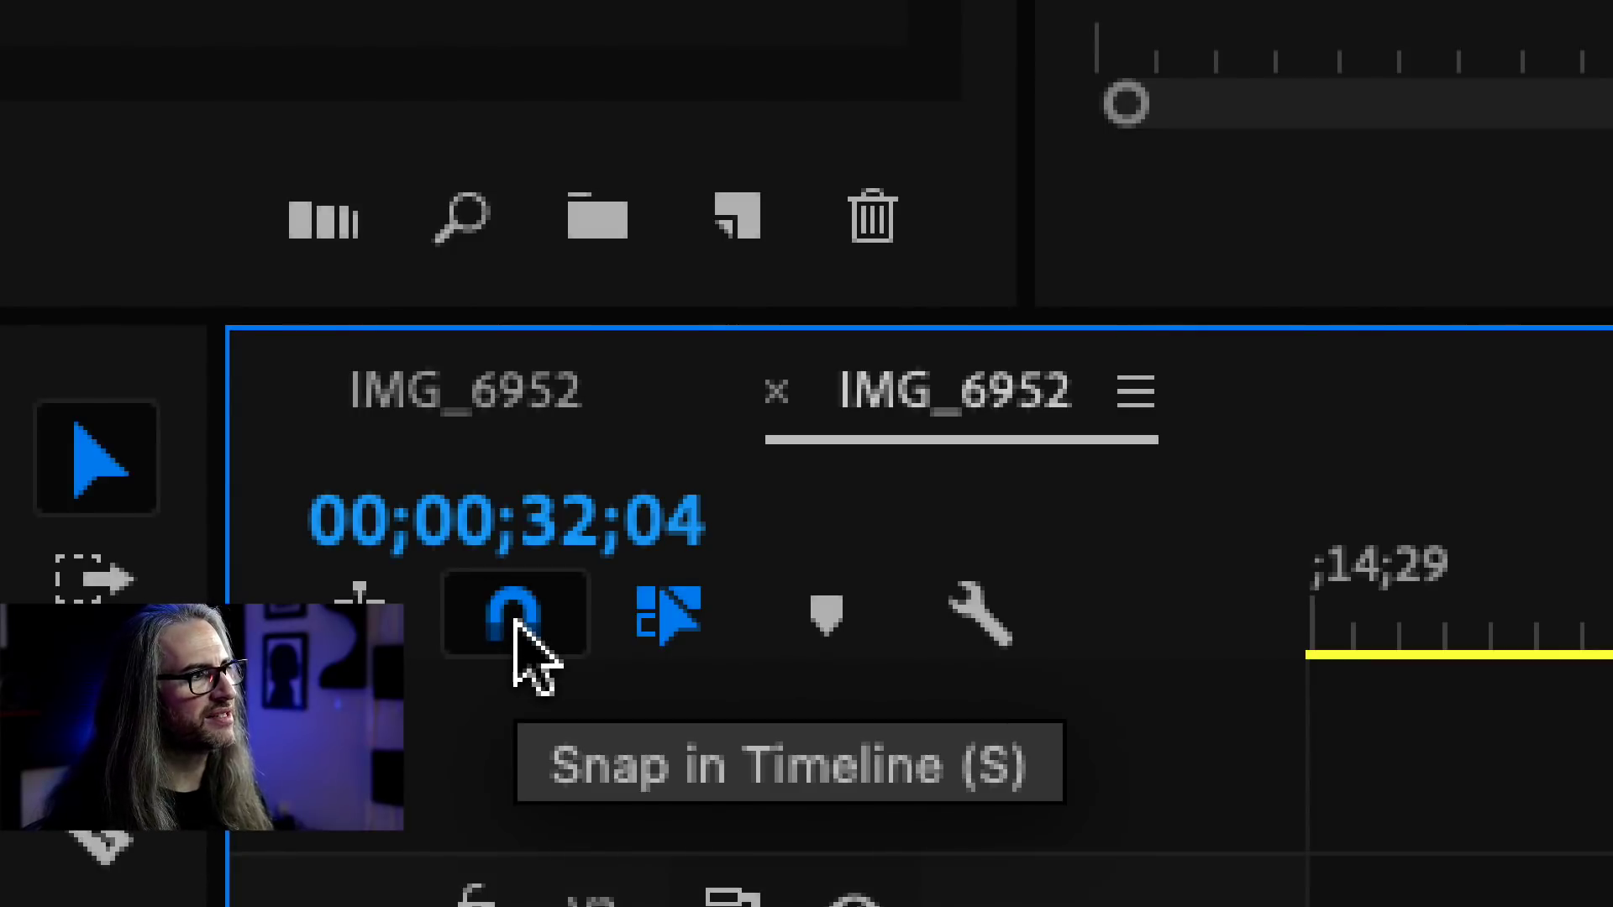
Turn off timeline snapping, try moving the IMG_6950.MOV clip freely, and turn snapping back on
left_click(515, 626)
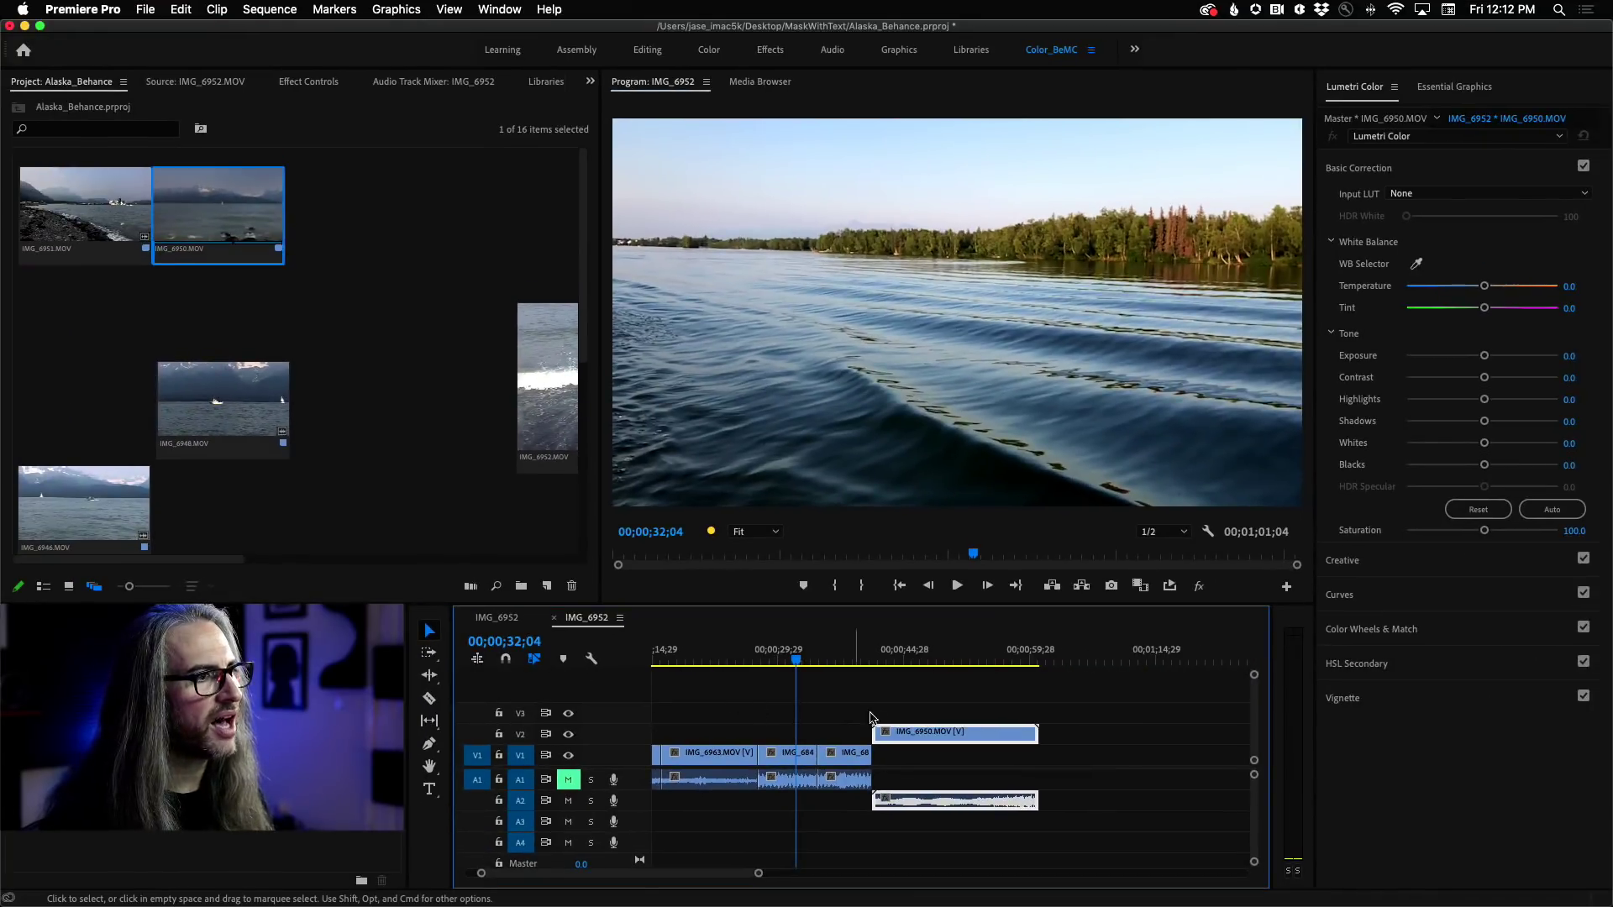
mouse_move(906, 740)
left_mouse_down()
mouse_move(882, 742)
mouse_move(959, 743)
mouse_move(852, 743)
mouse_move(967, 736)
mouse_move(810, 723)
mouse_move(1011, 739)
mouse_move(927, 730)
left_mouse_up()
left_click(506, 660)
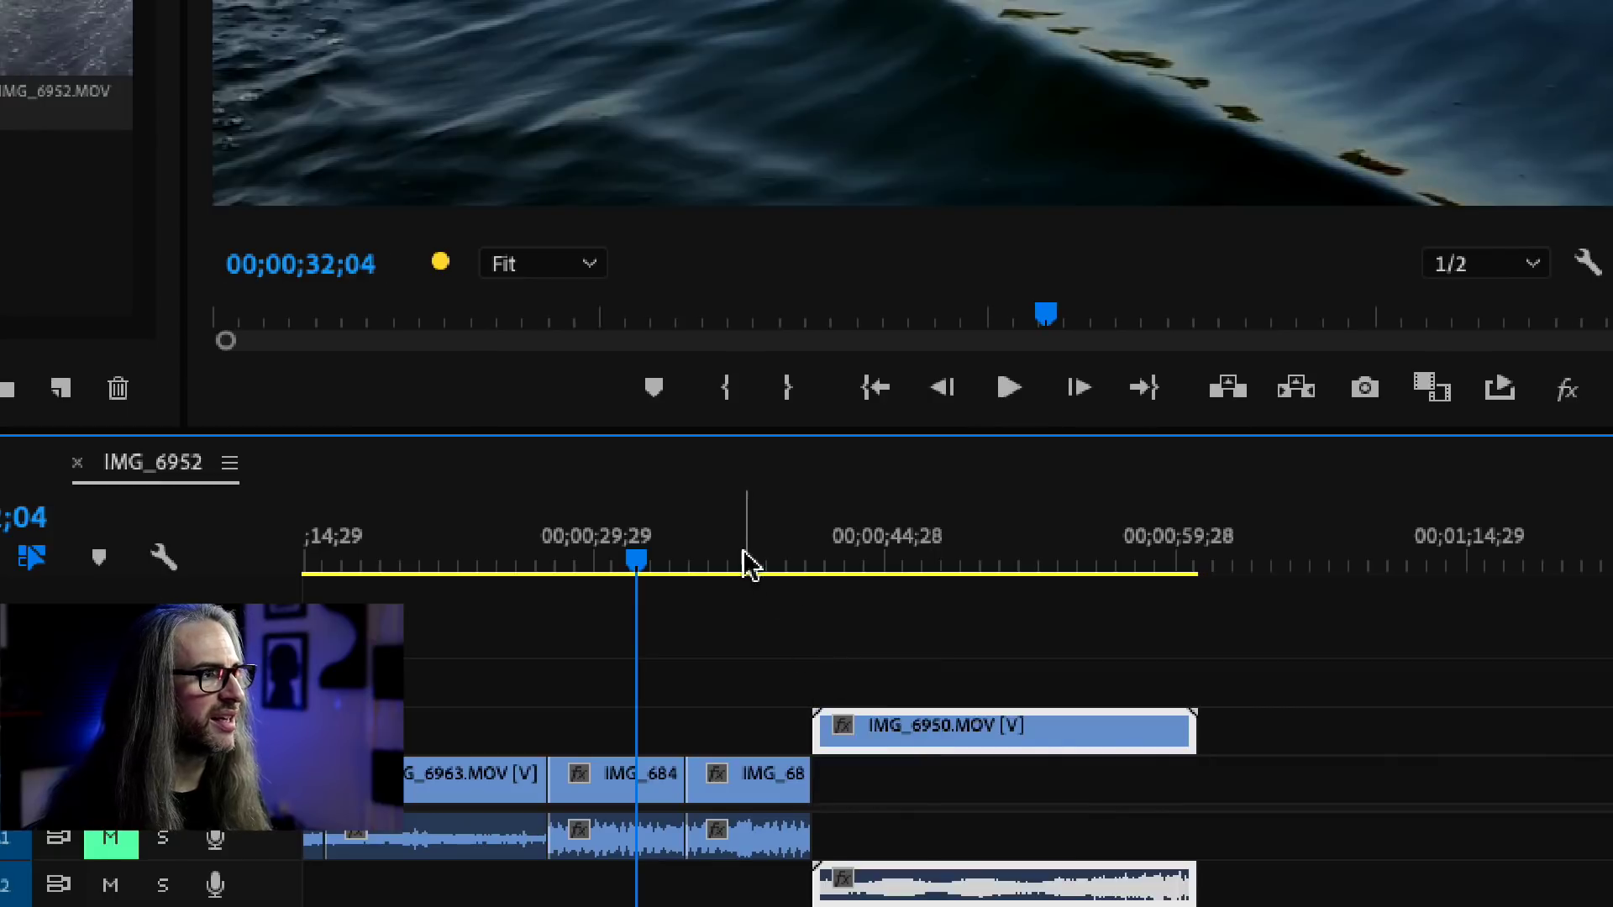
Mute audio track A2, and play the sequence from 00;00;37;13 into the IMG_6950.MOV clip, stopping at 00;00;43;29
left_click(742, 558)
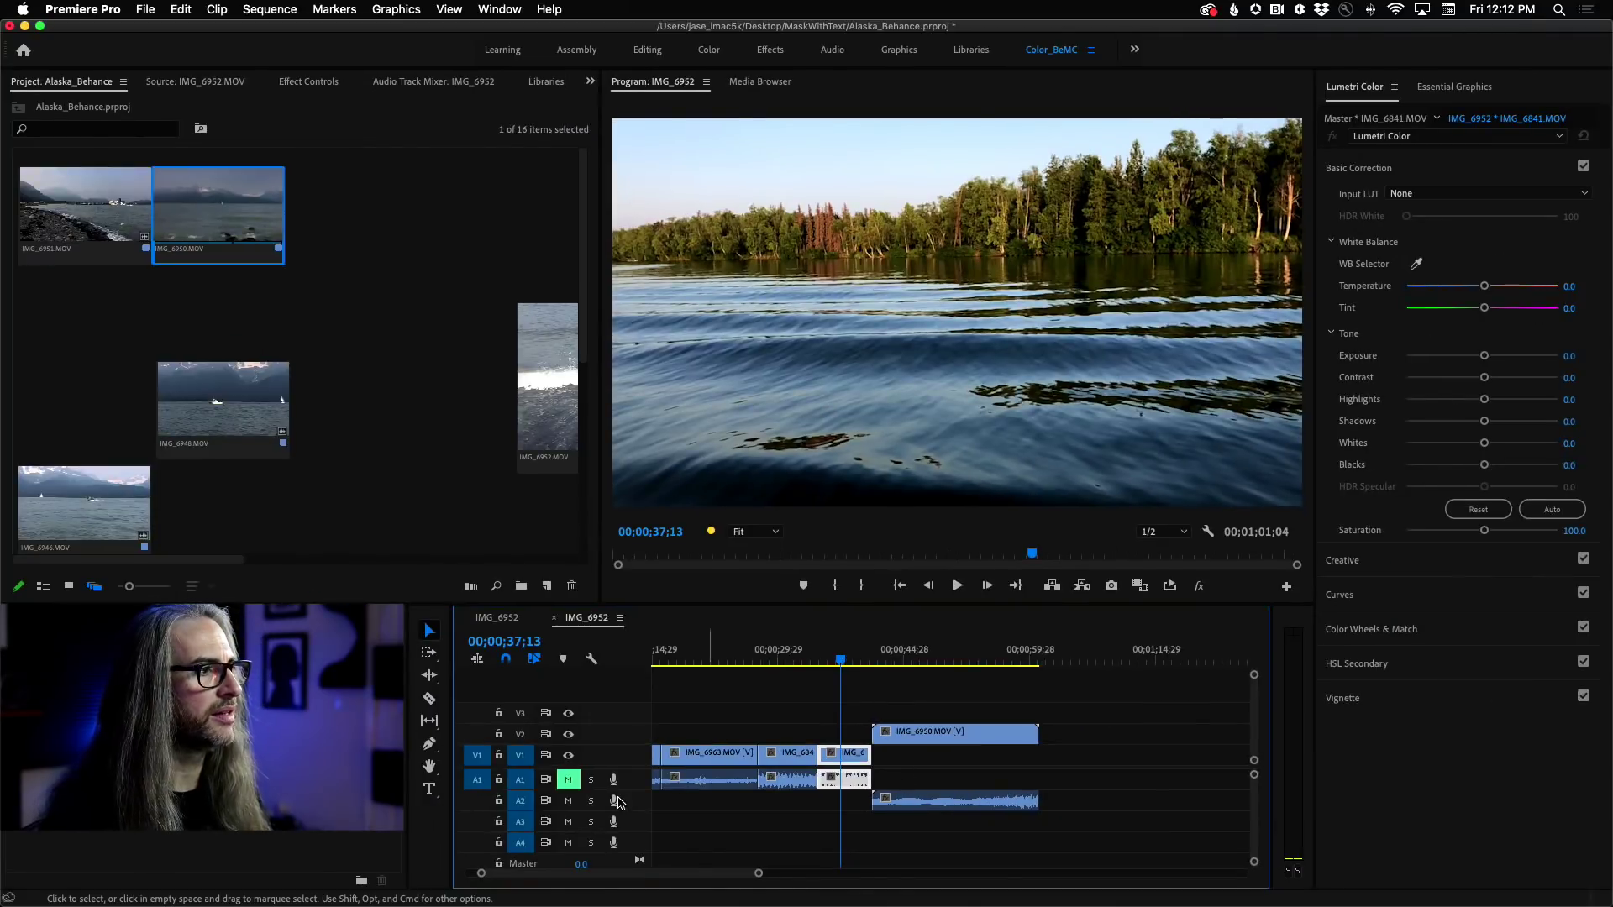
left_click(110, 885)
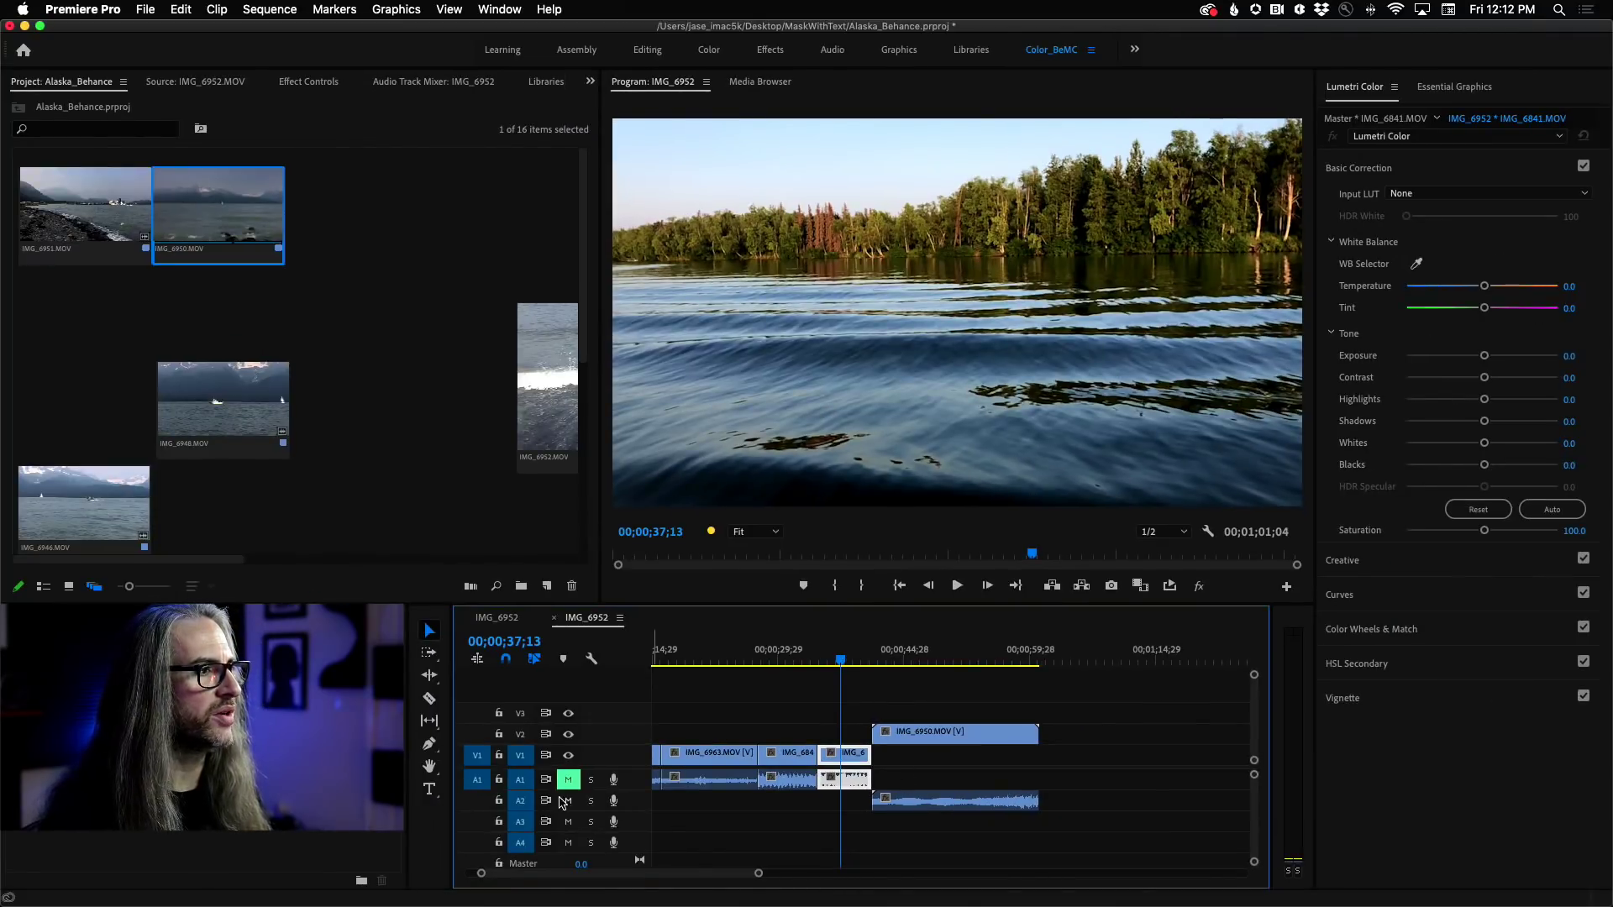
key("space")
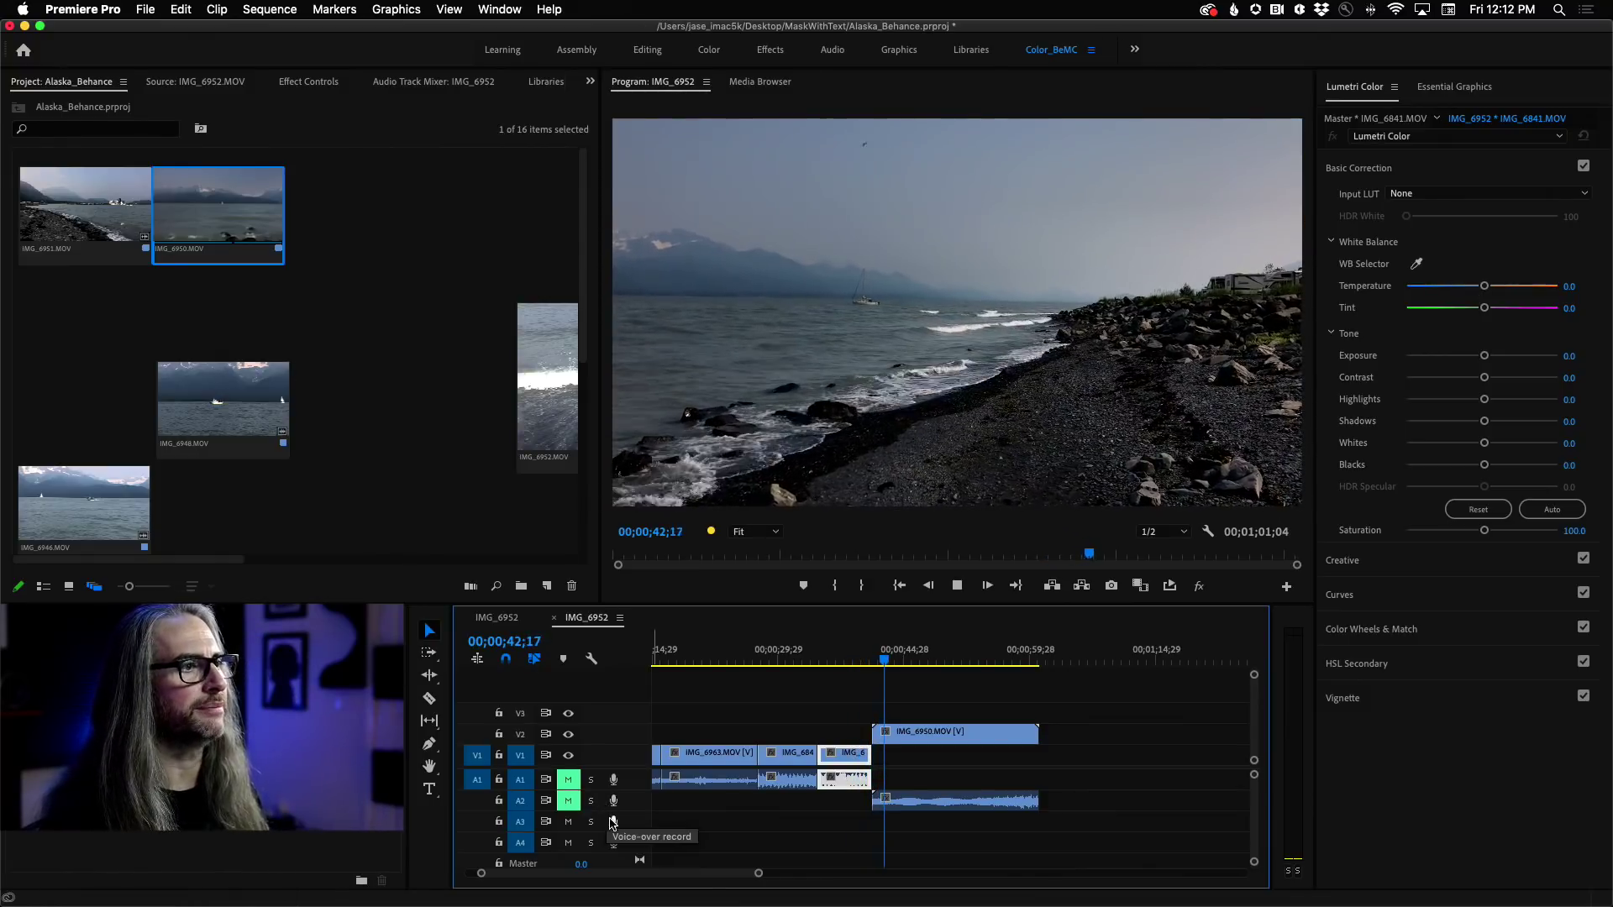
key("space")
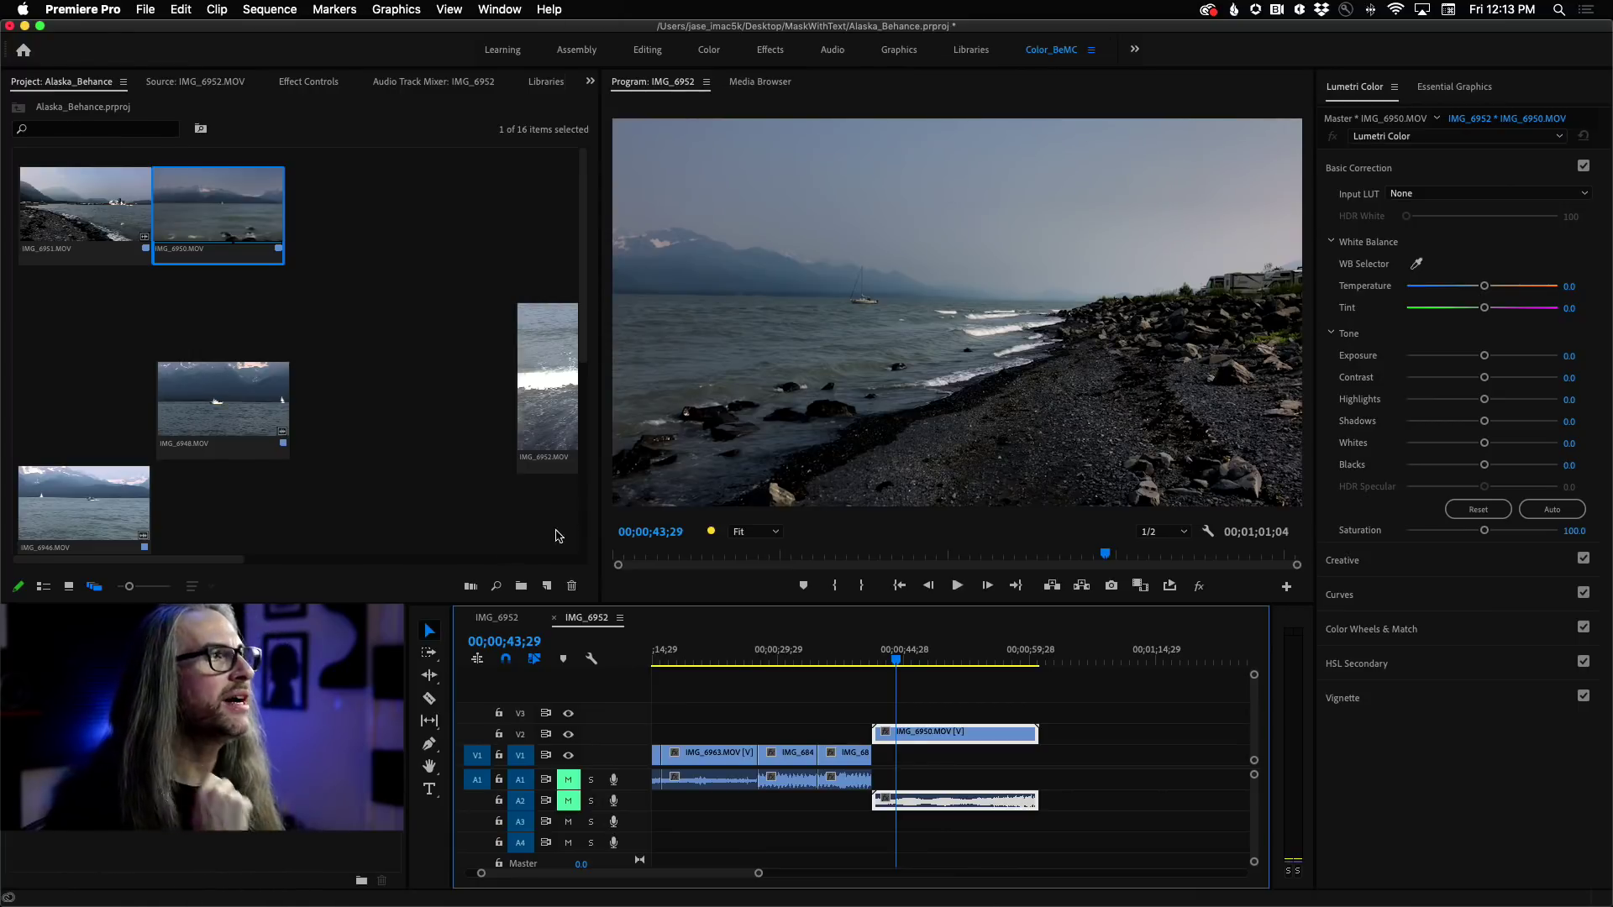
Undock the Program monitor into a floating window, and move that window lower over the workspace
left_click(707, 82)
left_click(707, 88)
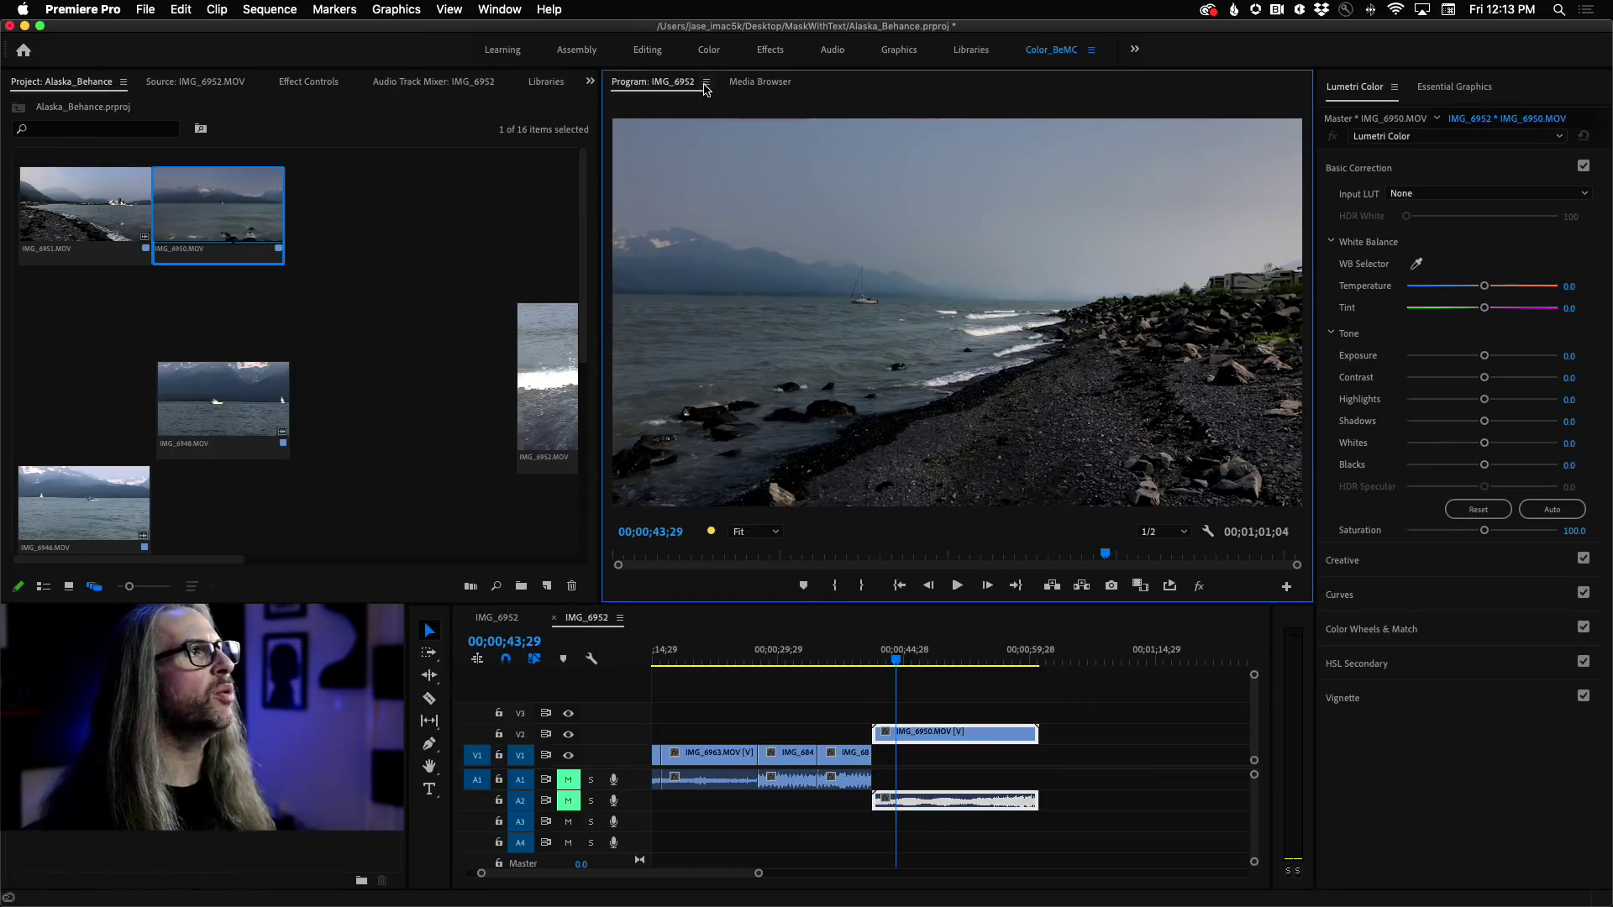
left_click(750, 84)
left_click(672, 84)
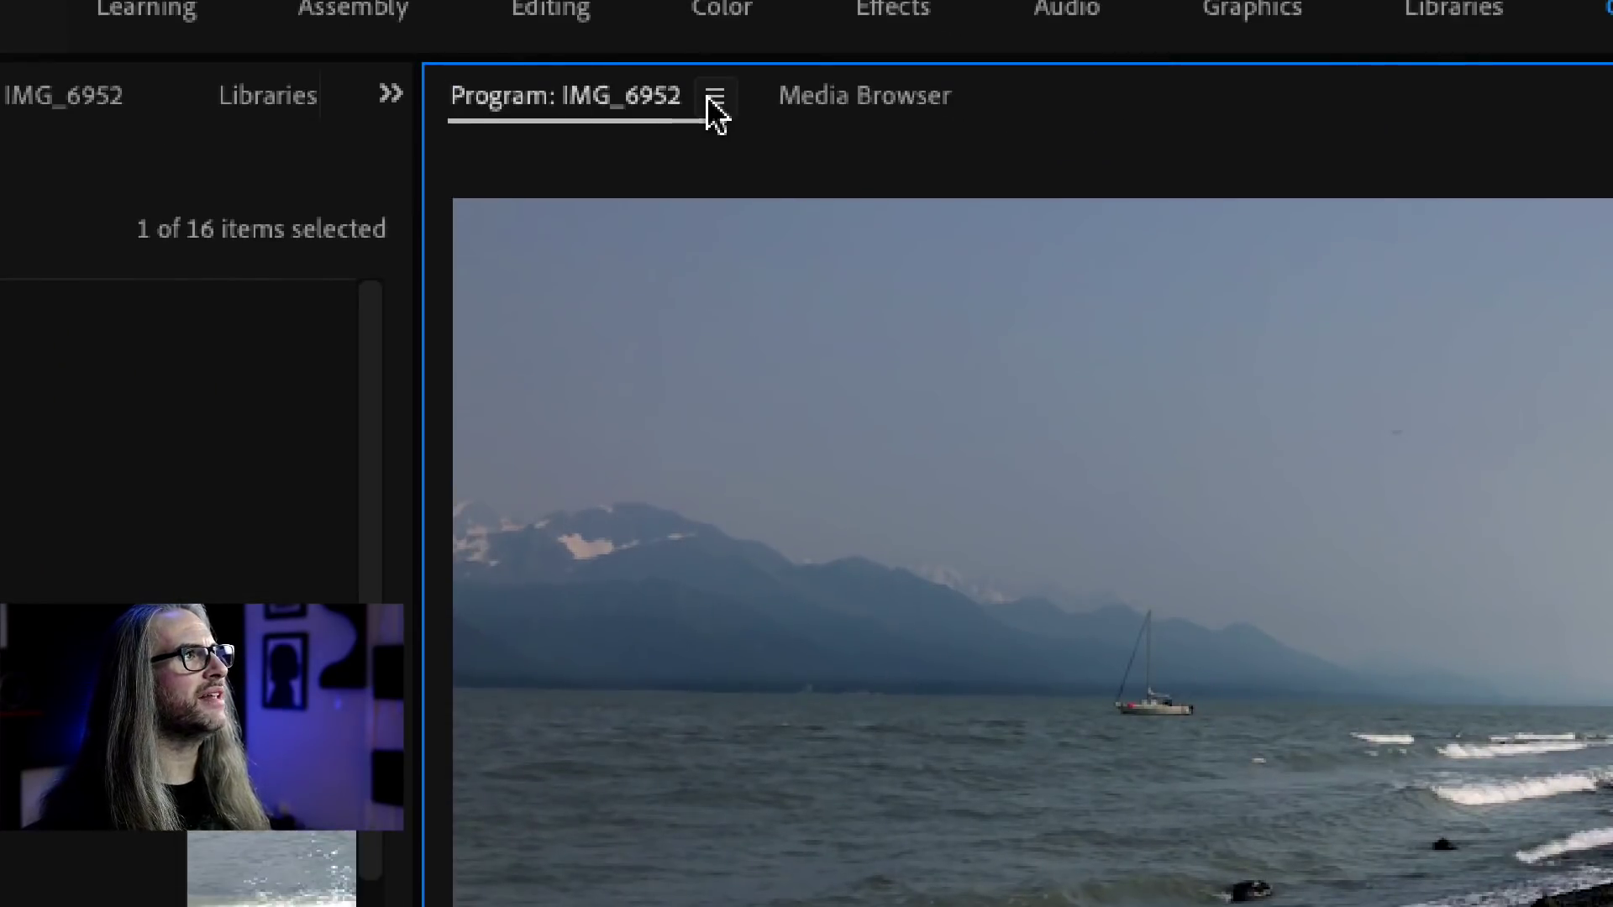
left_click(713, 98)
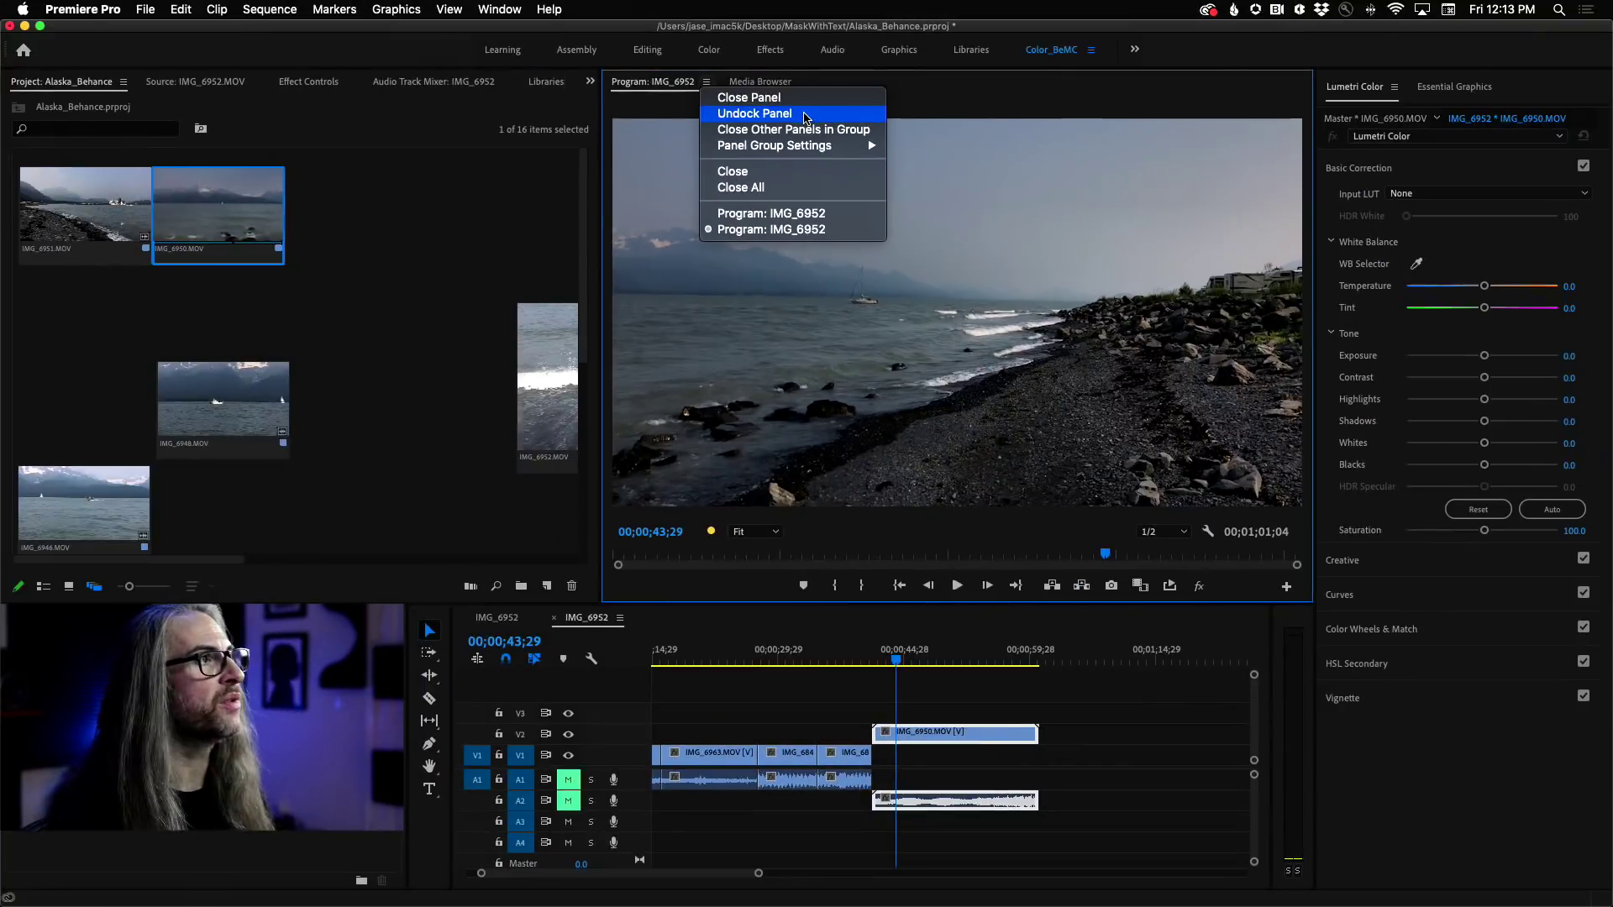
left_click(754, 114)
left_click_drag(769, 77, 689, 212)
left_click_drag(938, 203, 927, 236)
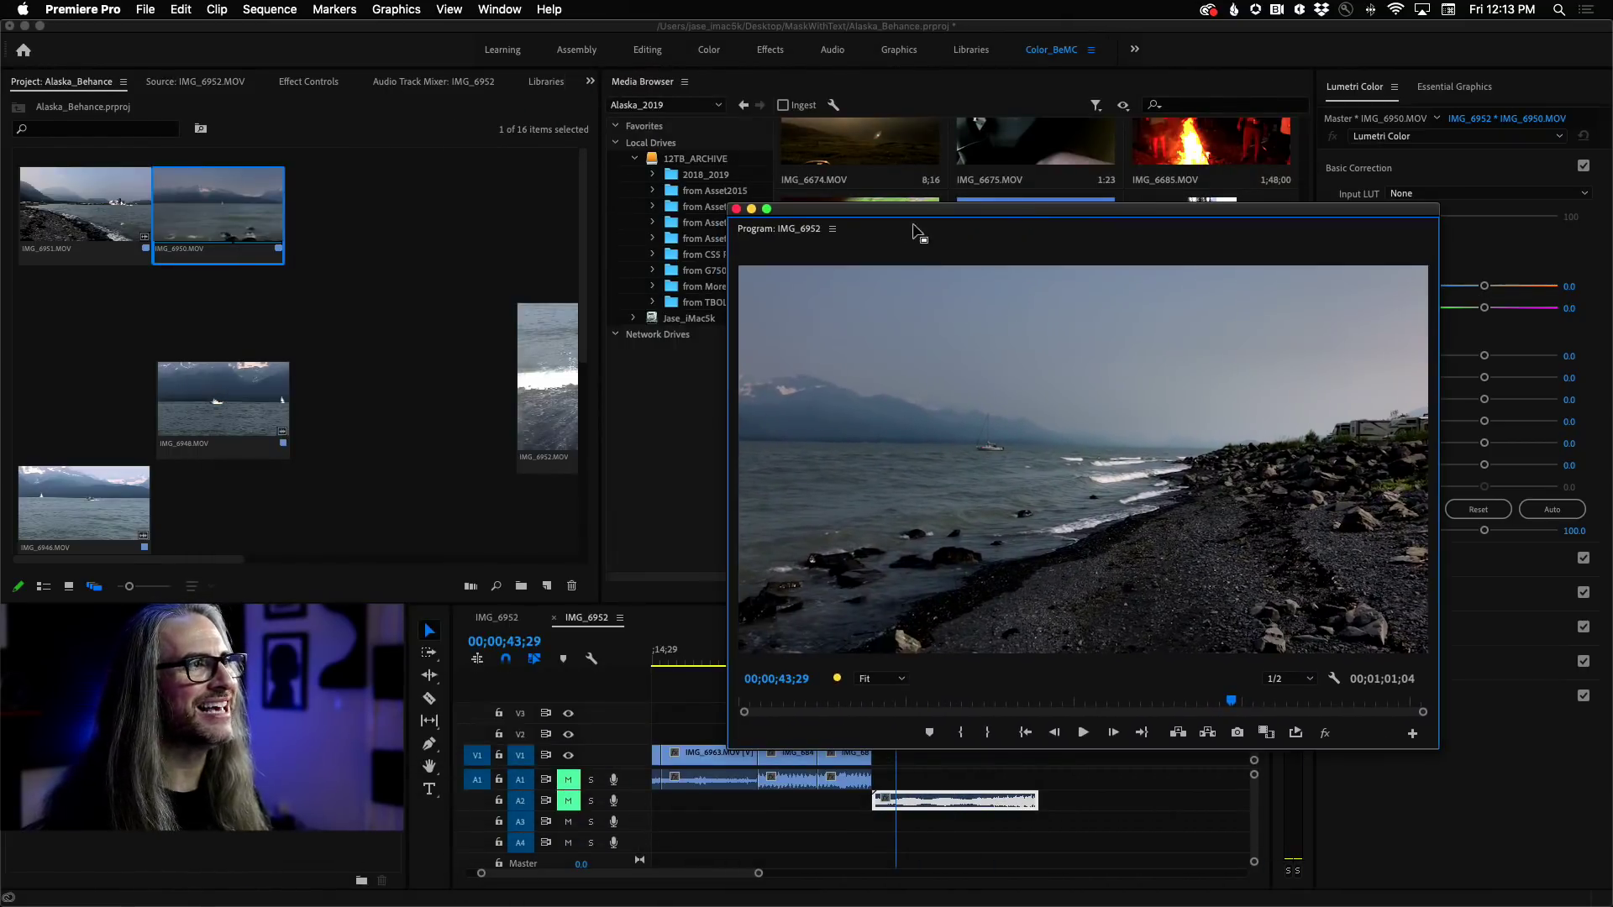
Dock the Program monitor back beside the Media Browser, reorder it to come first in the group, and bring it to the front
left_click_drag(826, 216, 781, 205)
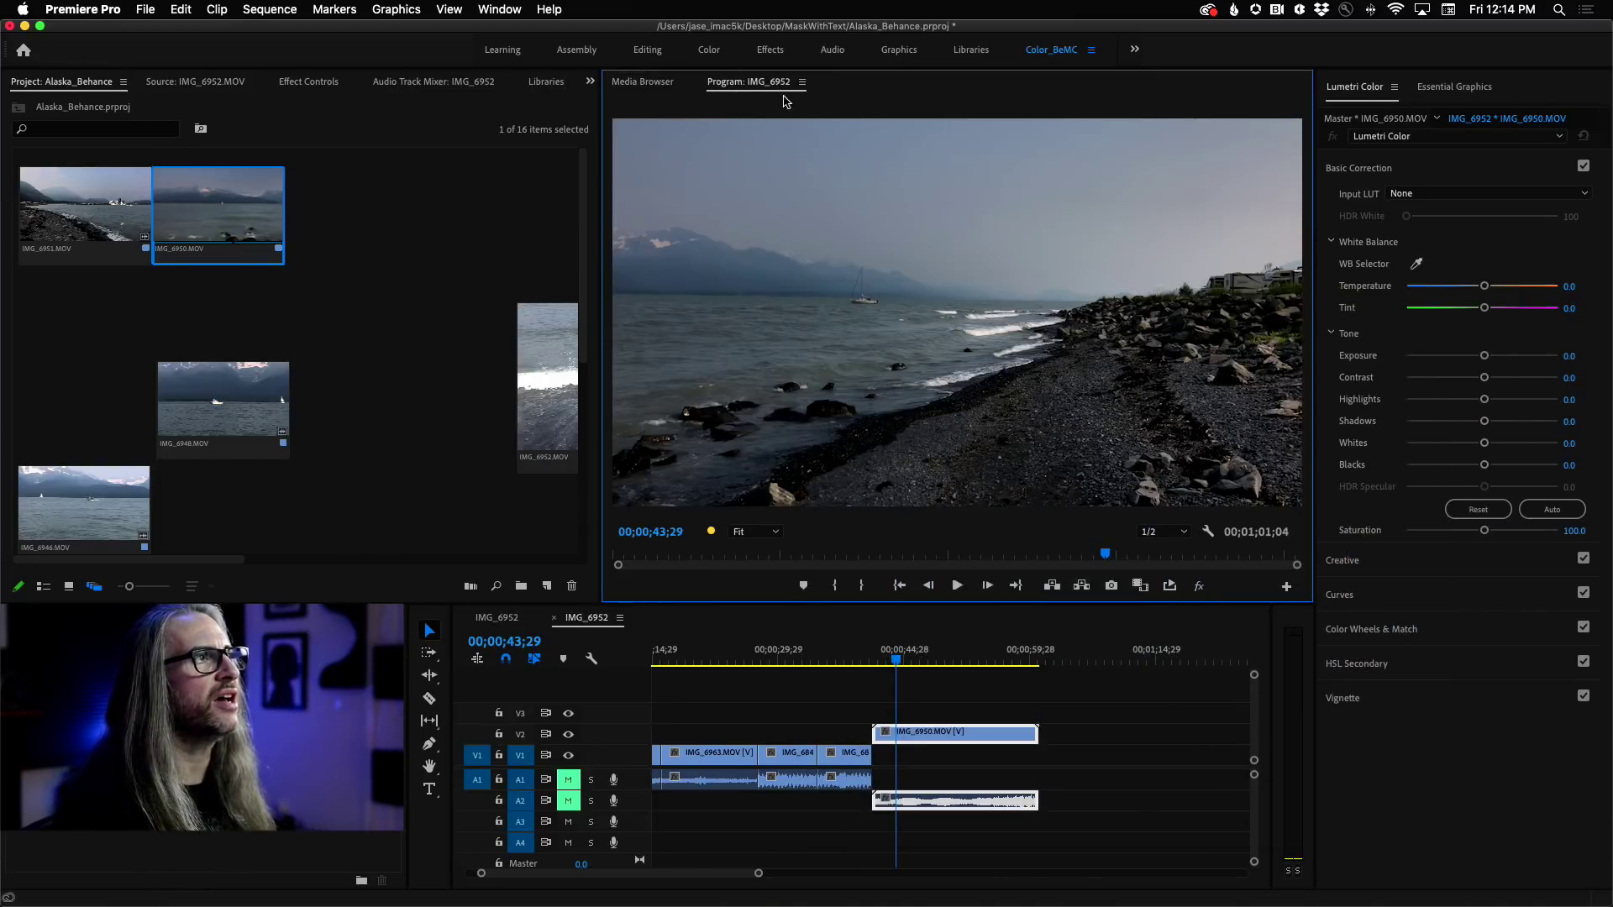
left_click_drag(769, 87, 657, 81)
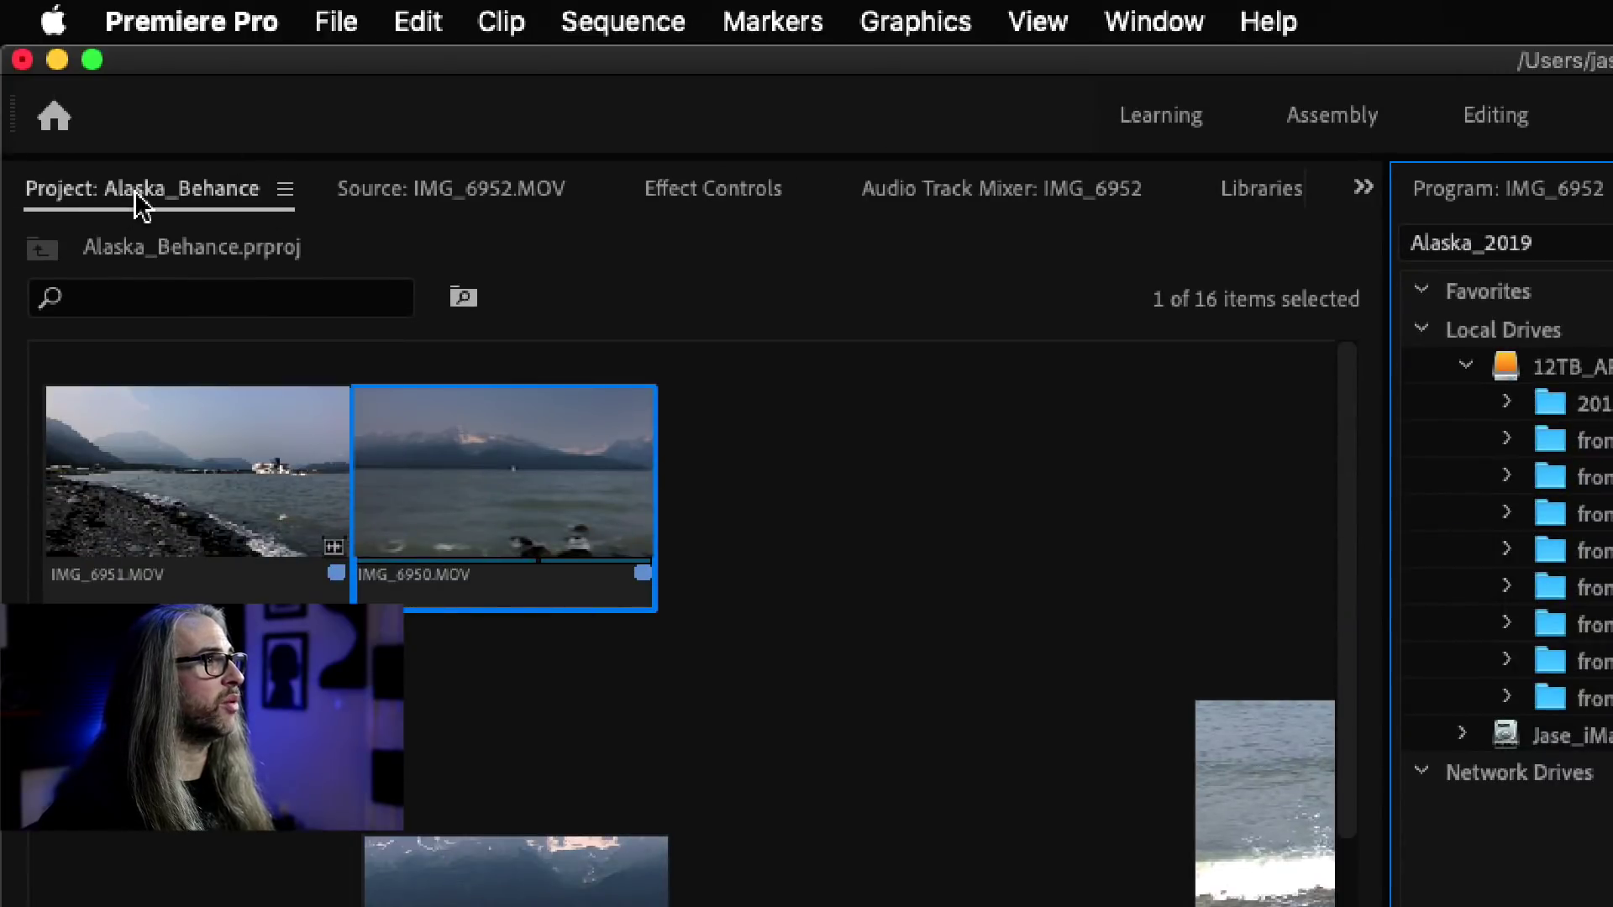
mouse_move(136, 193)
left_mouse_down()
mouse_move(743, 190)
mouse_move(101, 188)
mouse_move(136, 185)
left_mouse_up()
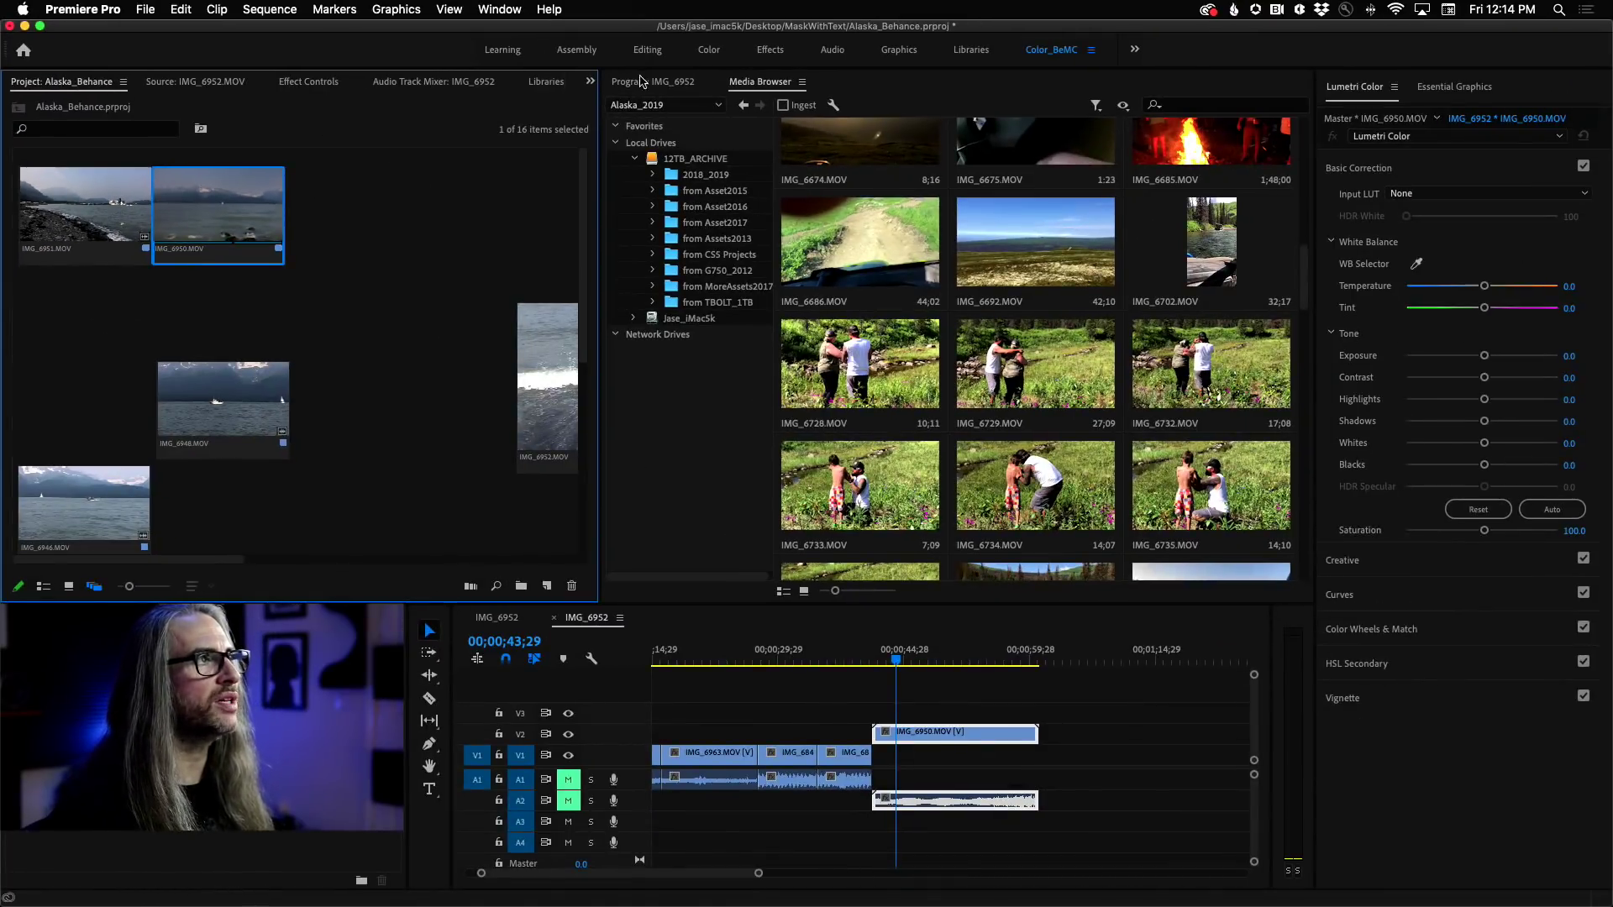
left_click(641, 81)
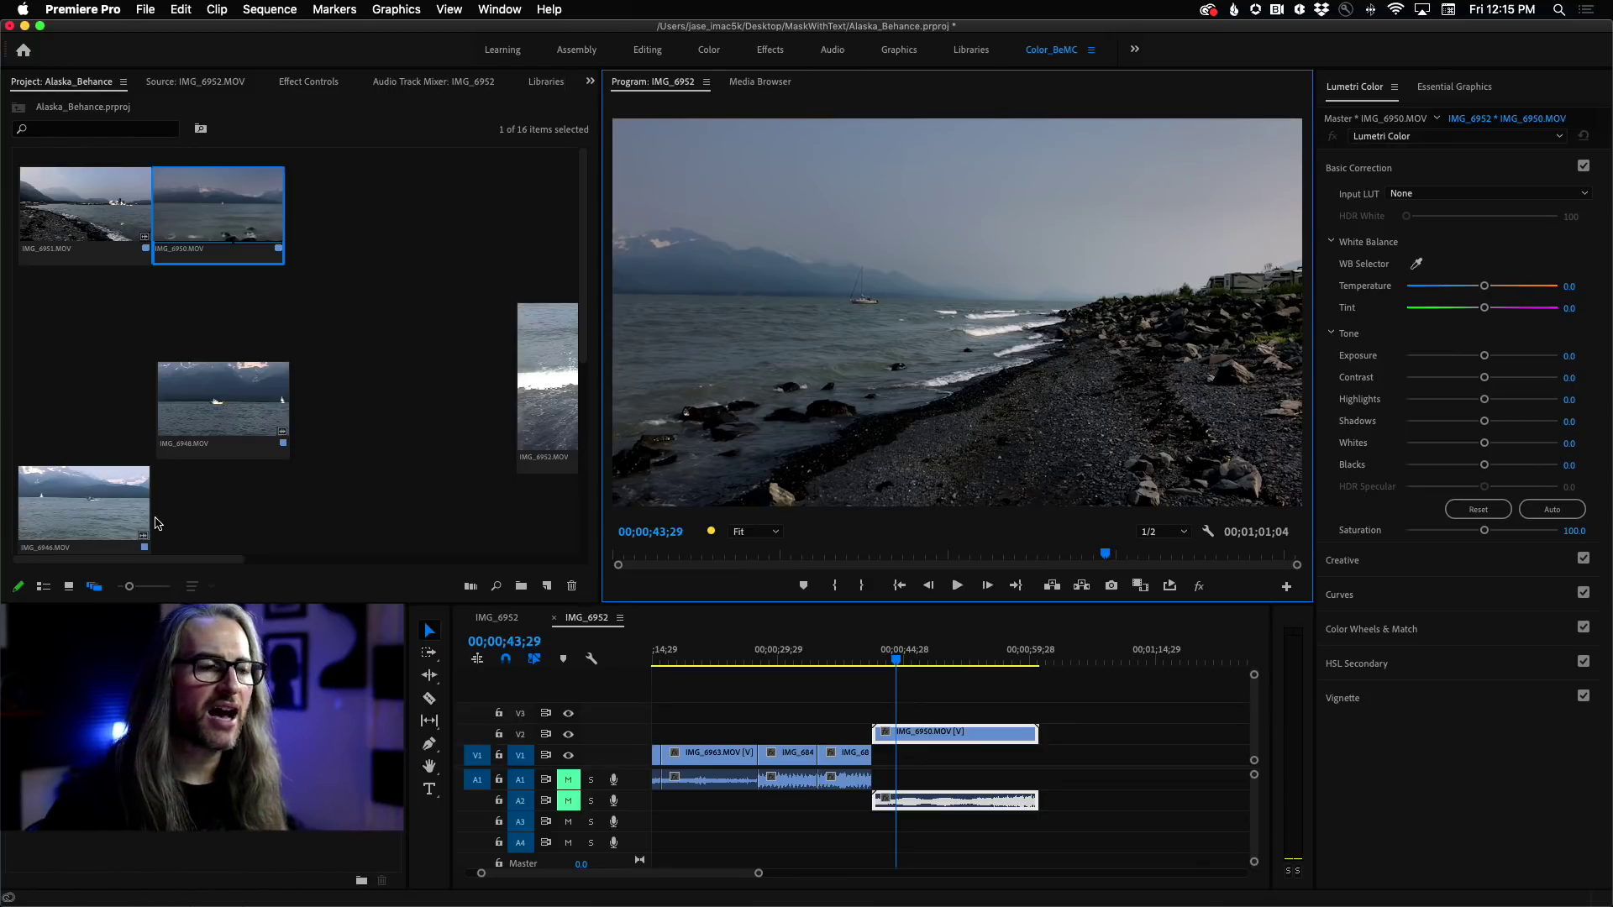
scroll(155, 523, "down", 10)
scroll(155, 523, "right", 3)
scroll(227, 487, "right", 3)
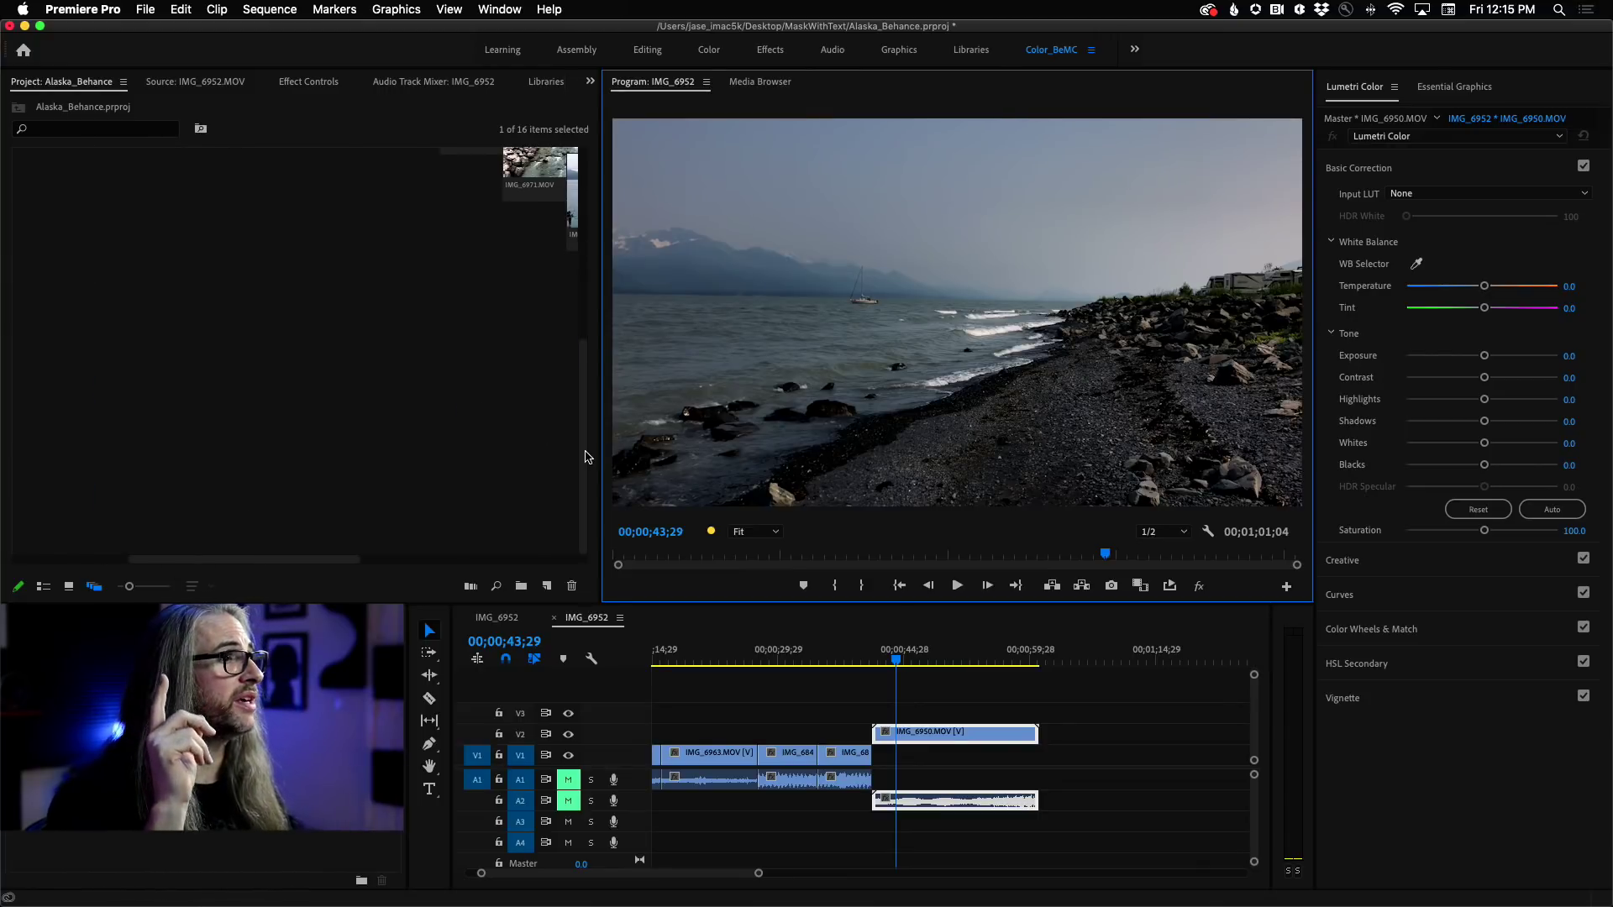
scroll(585, 456, "up", 10)
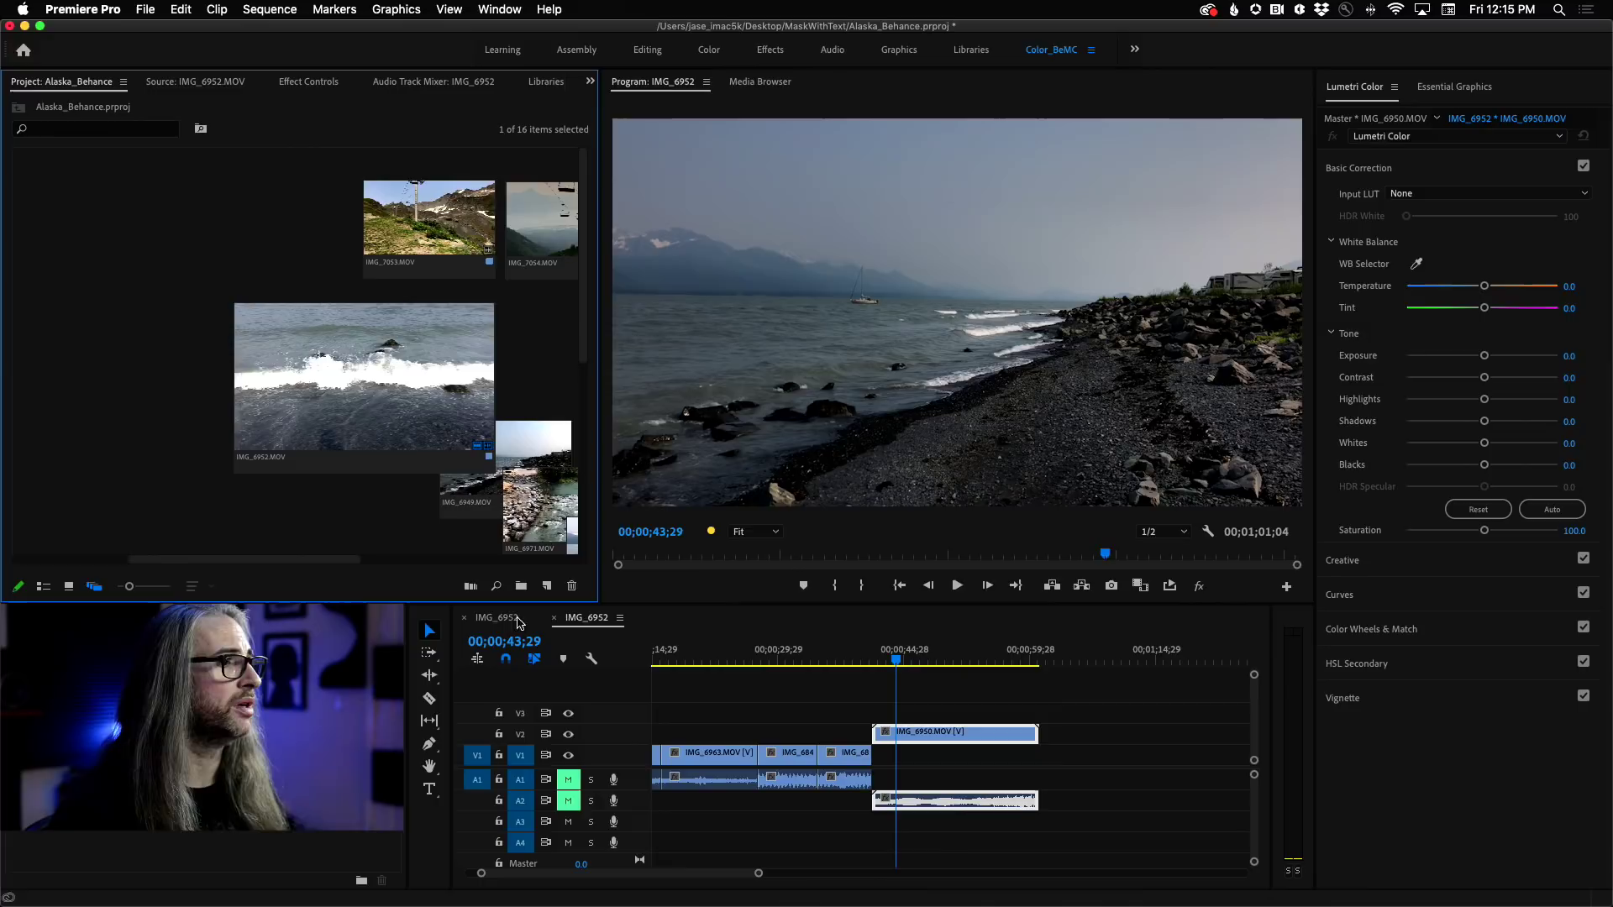
In the other IMG_6952 sequence, delete the IMG_6952.MOV clip, place IMG_6841.MOV at the start, and change the sequence settings to match it
left_click(497, 619)
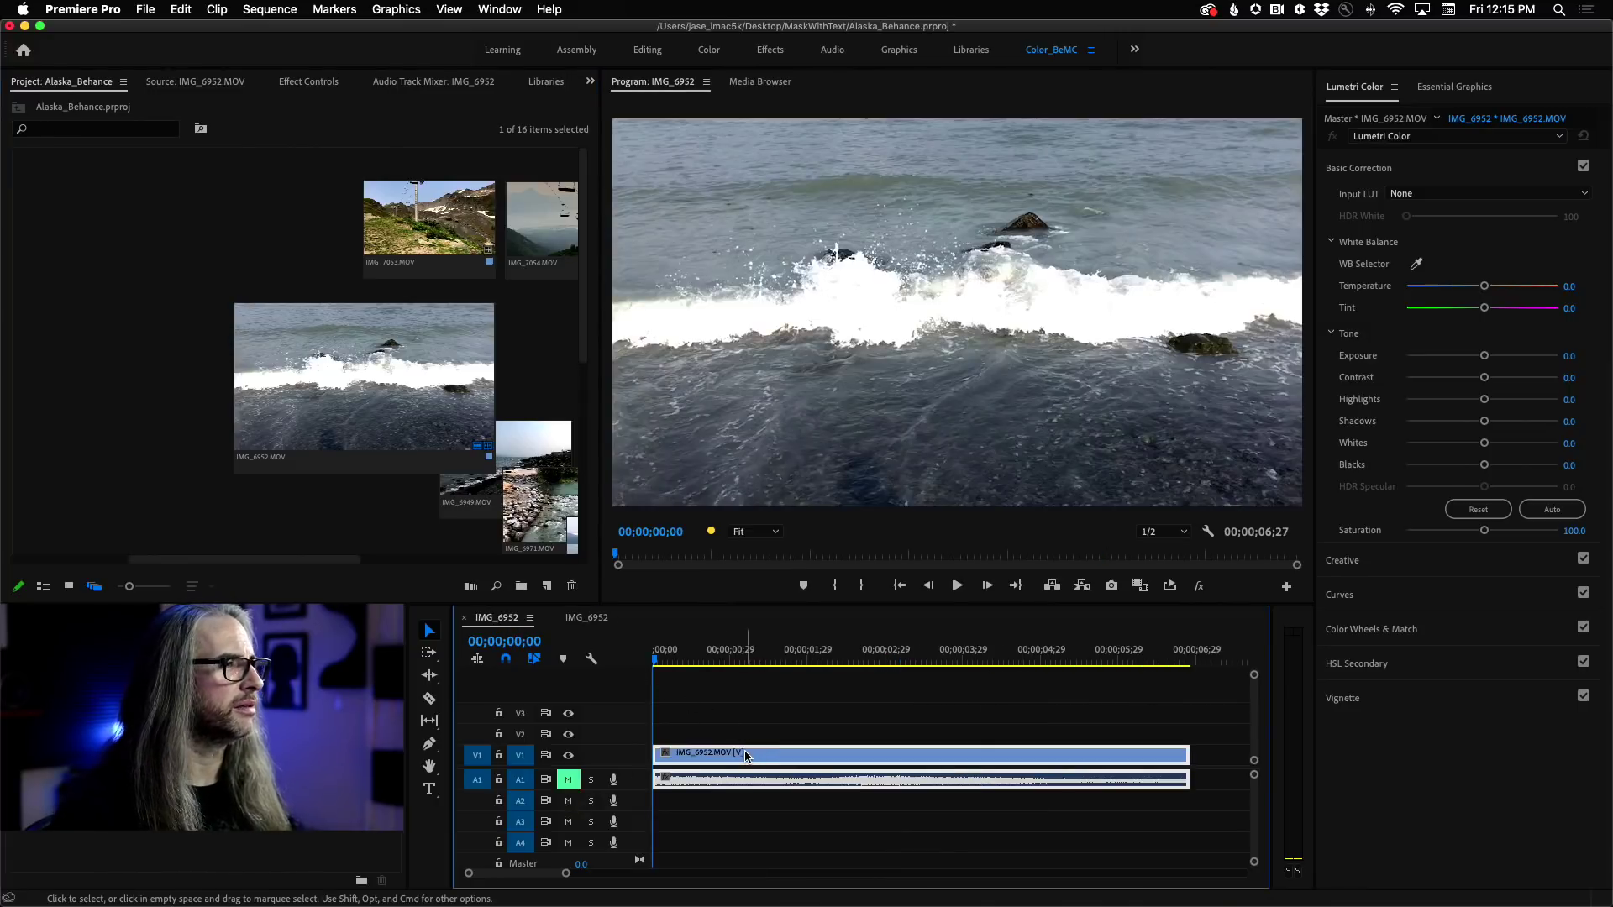
key("Delete")
left_click_drag(288, 560, 425, 563)
scroll(443, 479, "right", 5)
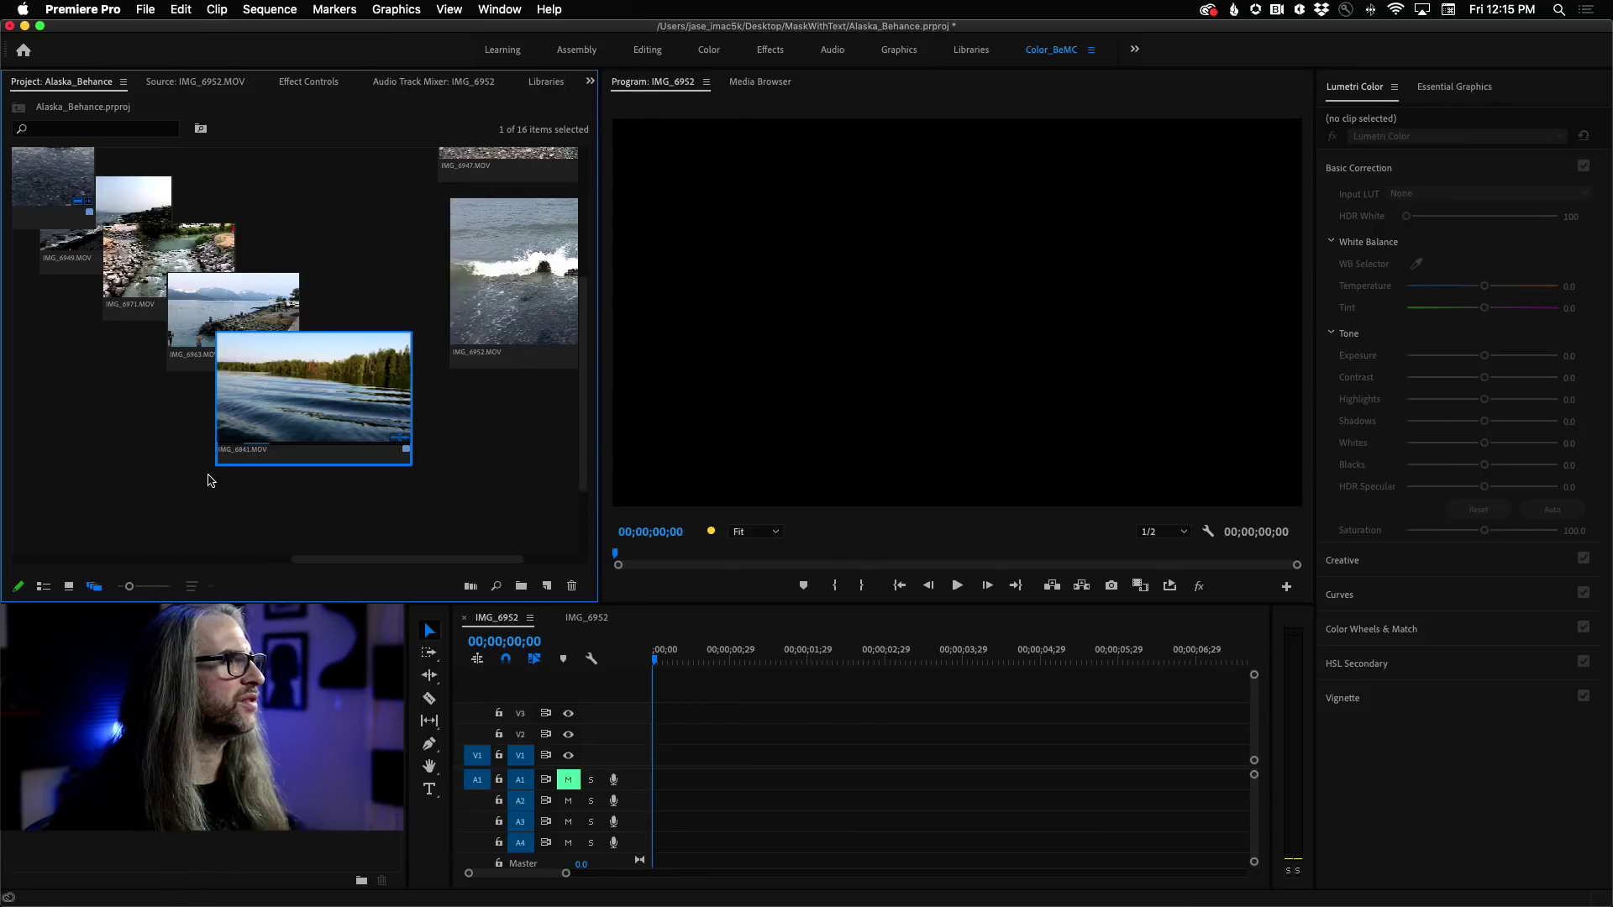
left_click_drag(362, 395, 660, 766)
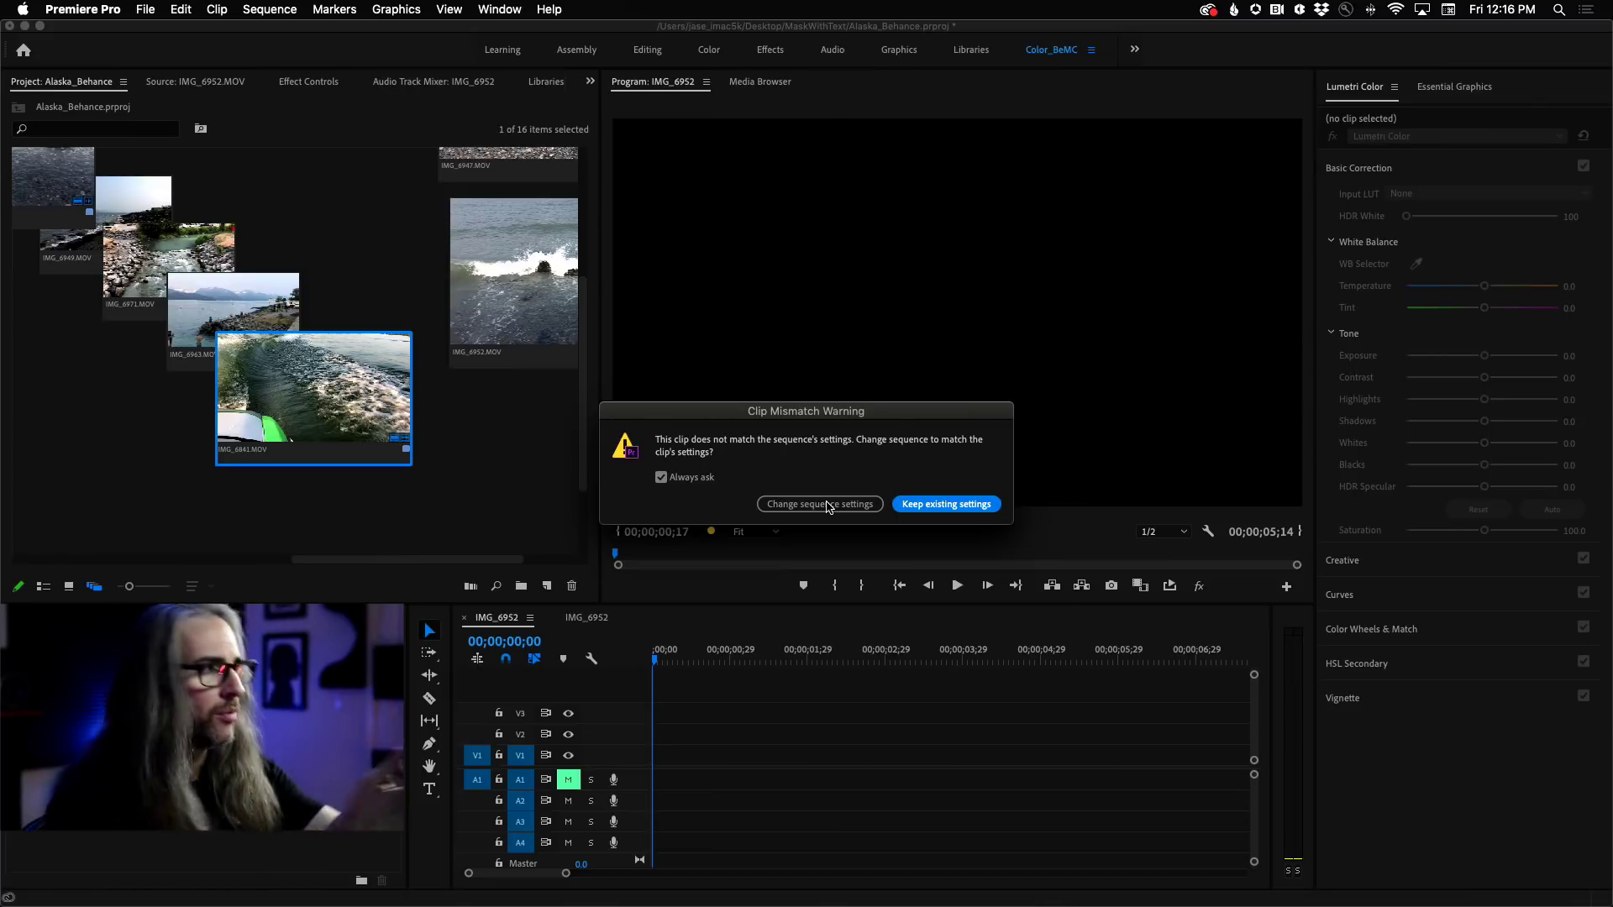
left_click(820, 504)
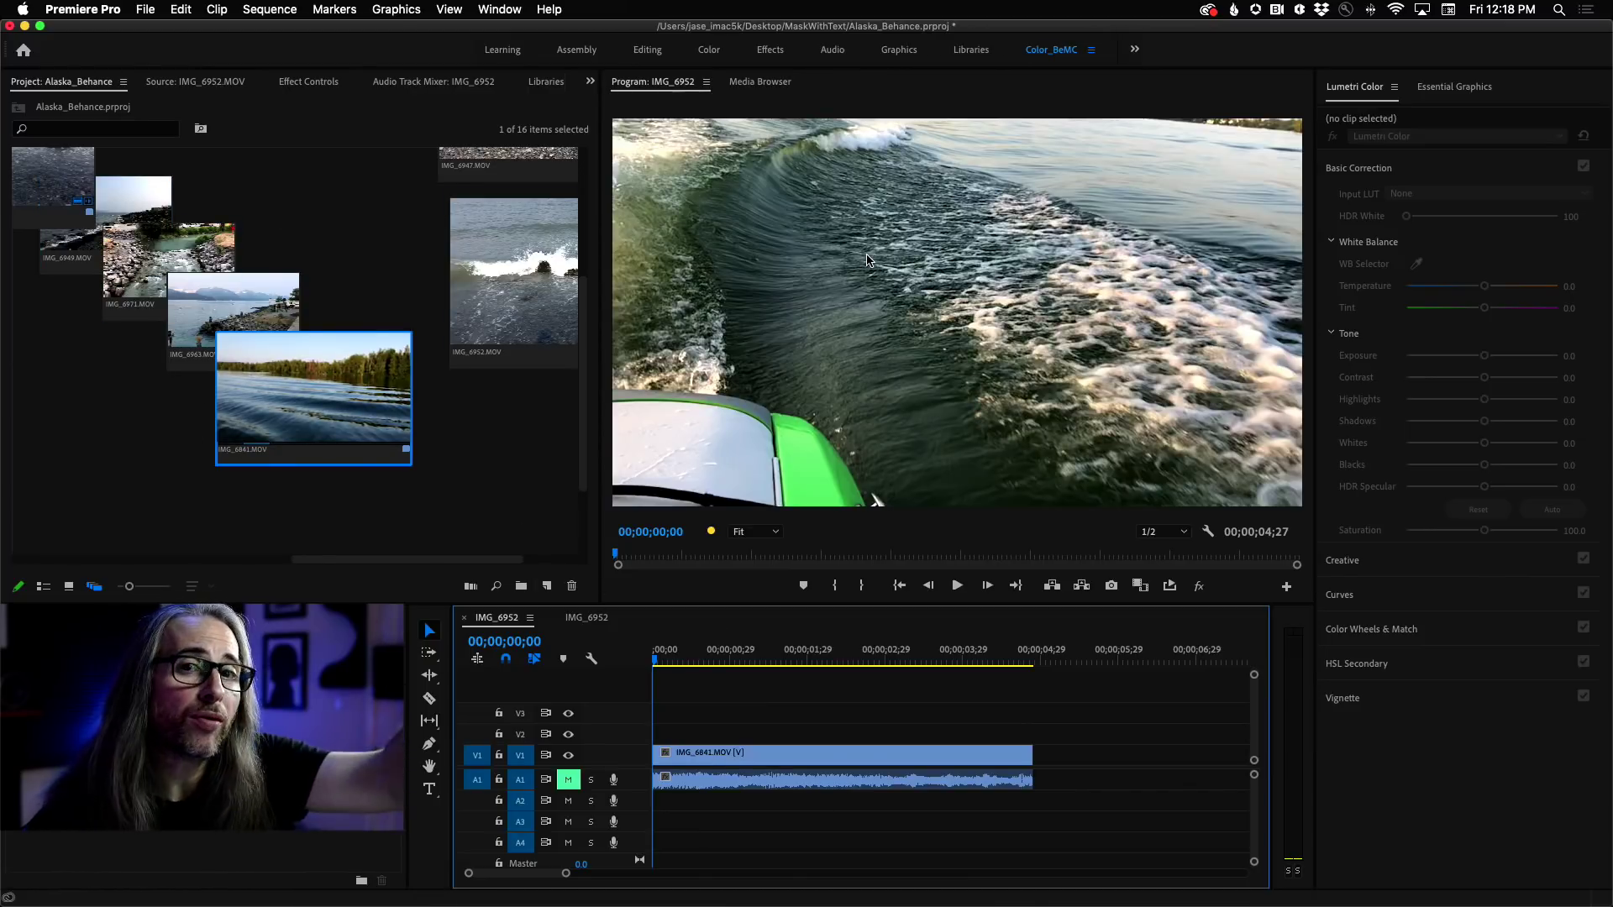
Hold a clip over the Program monitor to examine the Insert, Insert Before, Insert After, Overlay, Replace and Overwrite drop zones
left_click(206, 332)
left_click_drag(206, 332, 932, 203)
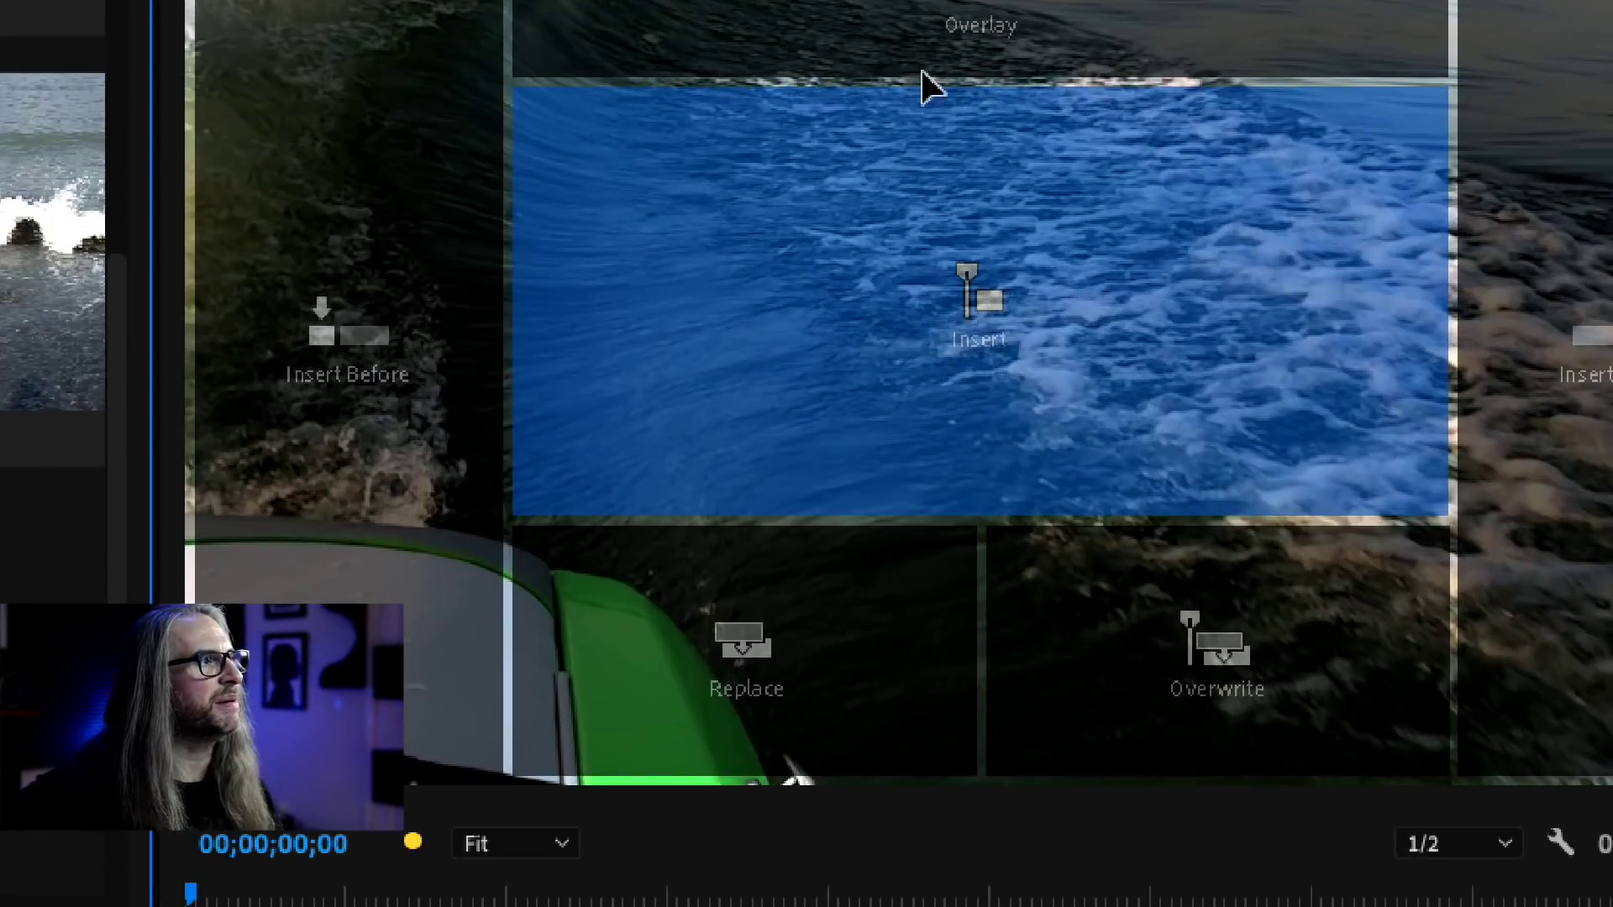
left_click_drag(933, 84, 932, 546)
left_click_drag(930, 805, 304, 346)
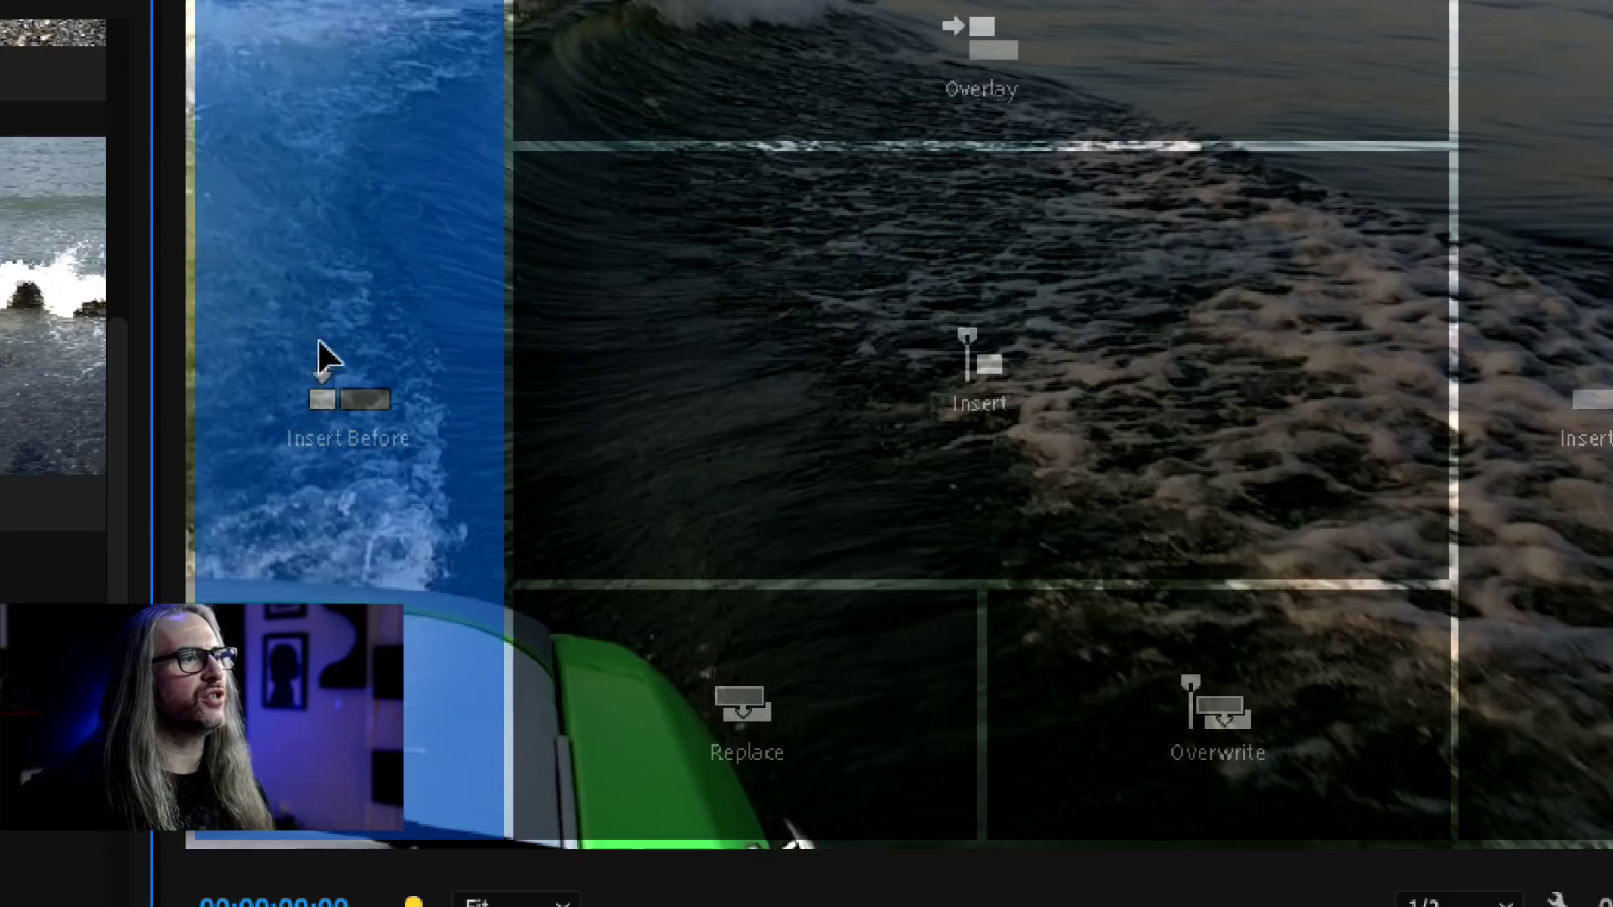
left_click_drag(318, 341, 1609, 525)
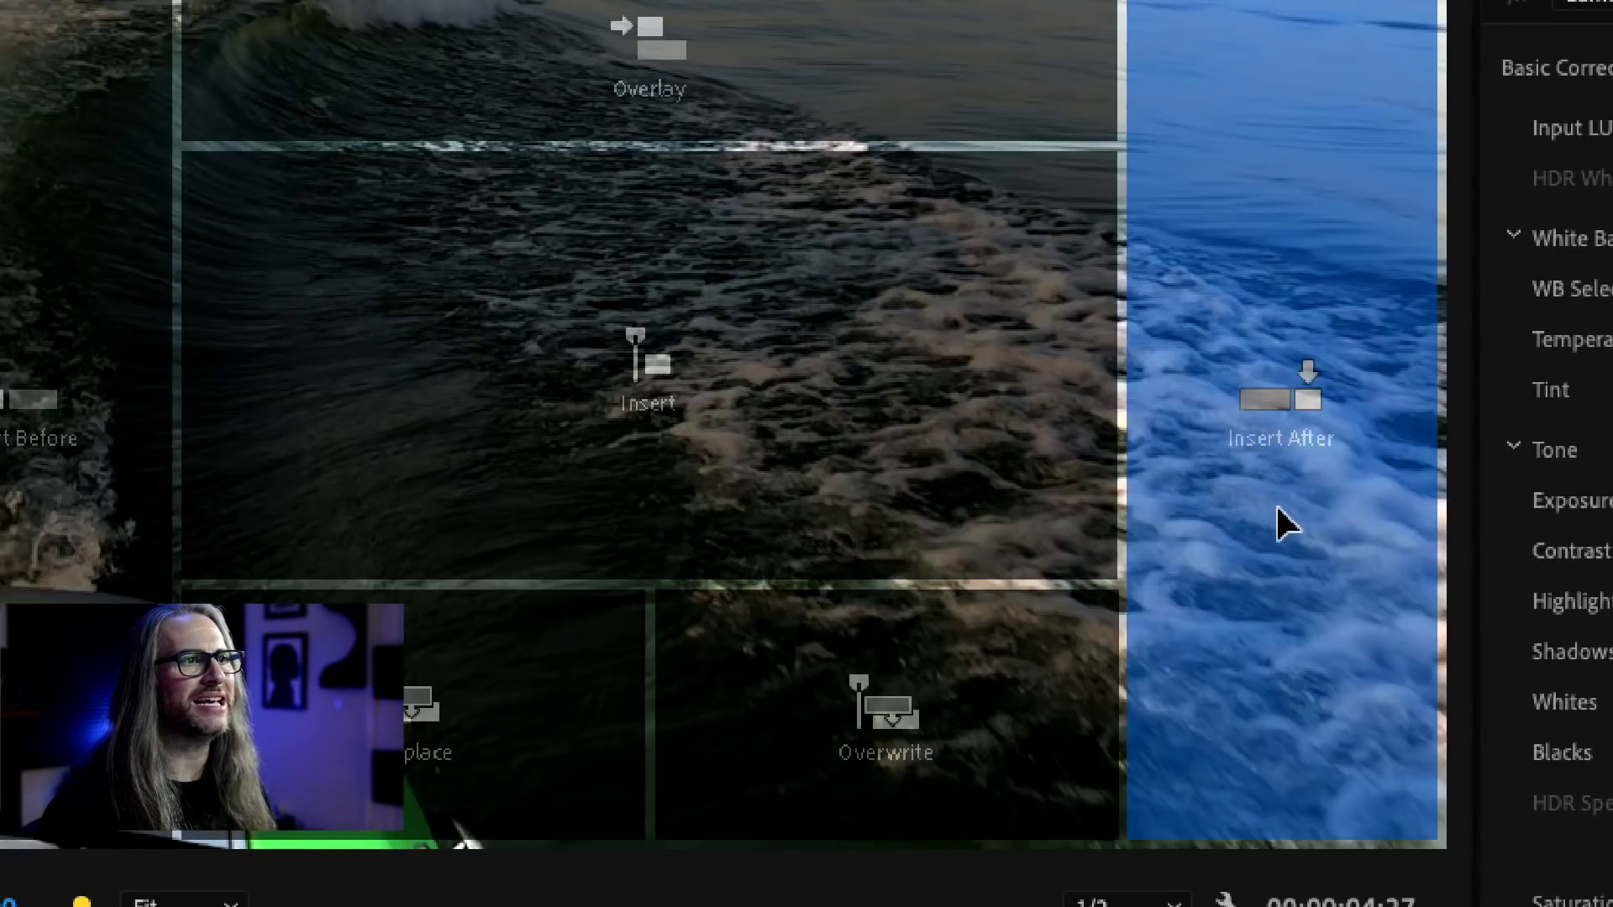
Insert IMG_6963.MOV before the IMG_6841.MOV clip through the Program monitor's drop zones, and undo the insertion
left_click_drag(1278, 507, 21, 433)
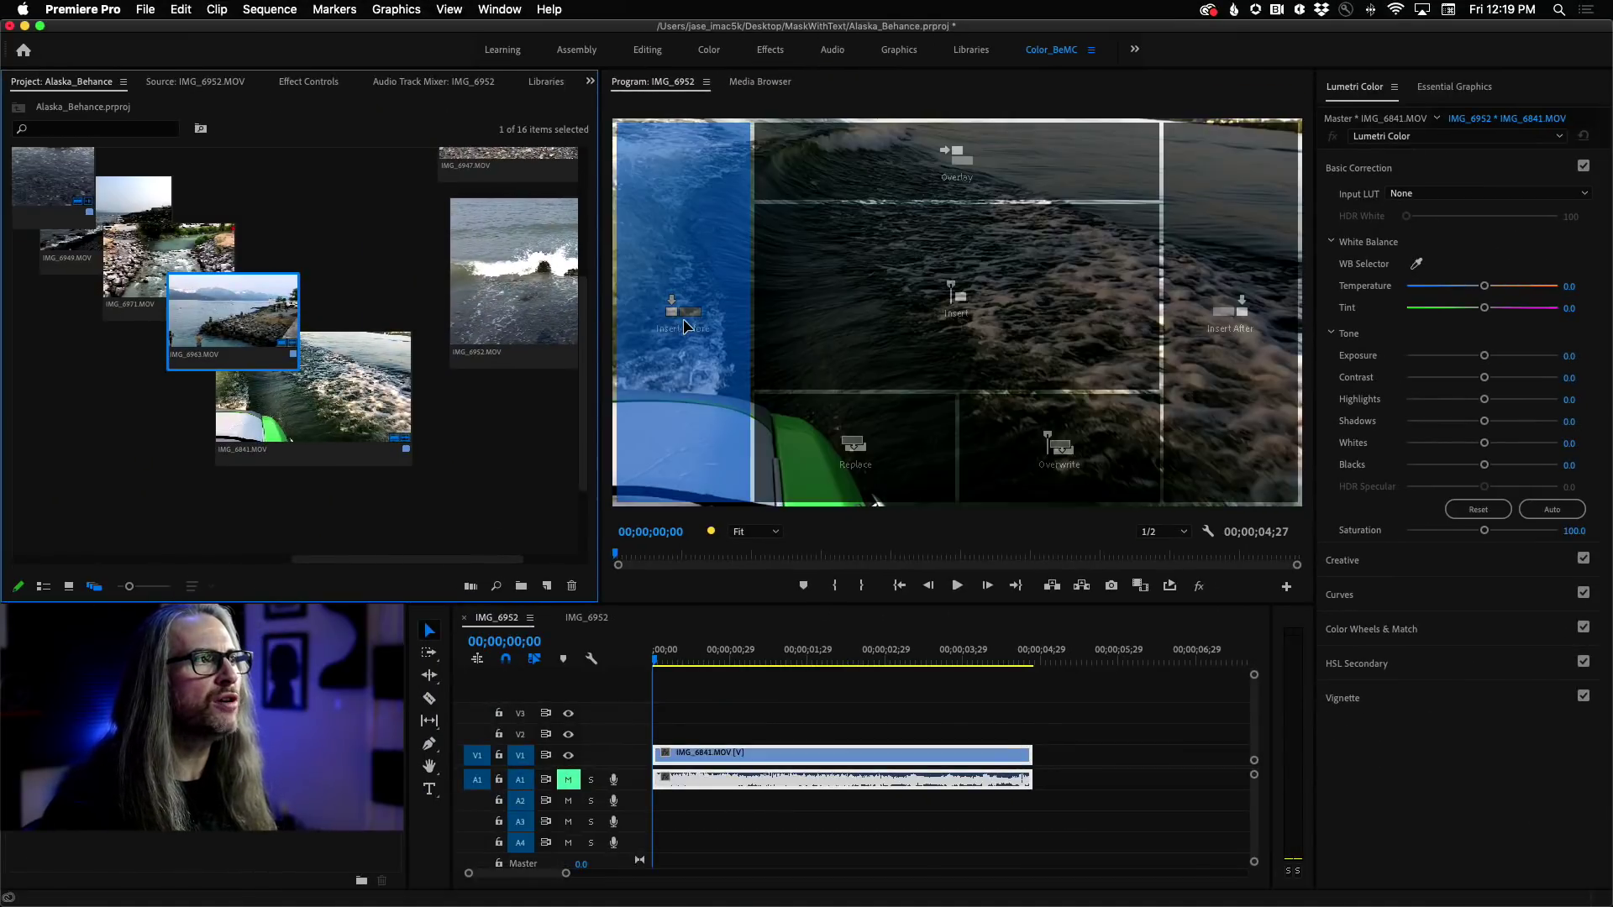
mouse_move(685, 326)
left_mouse_down()
mouse_move(1184, 315)
mouse_move(710, 316)
mouse_move(672, 331)
left_mouse_up()
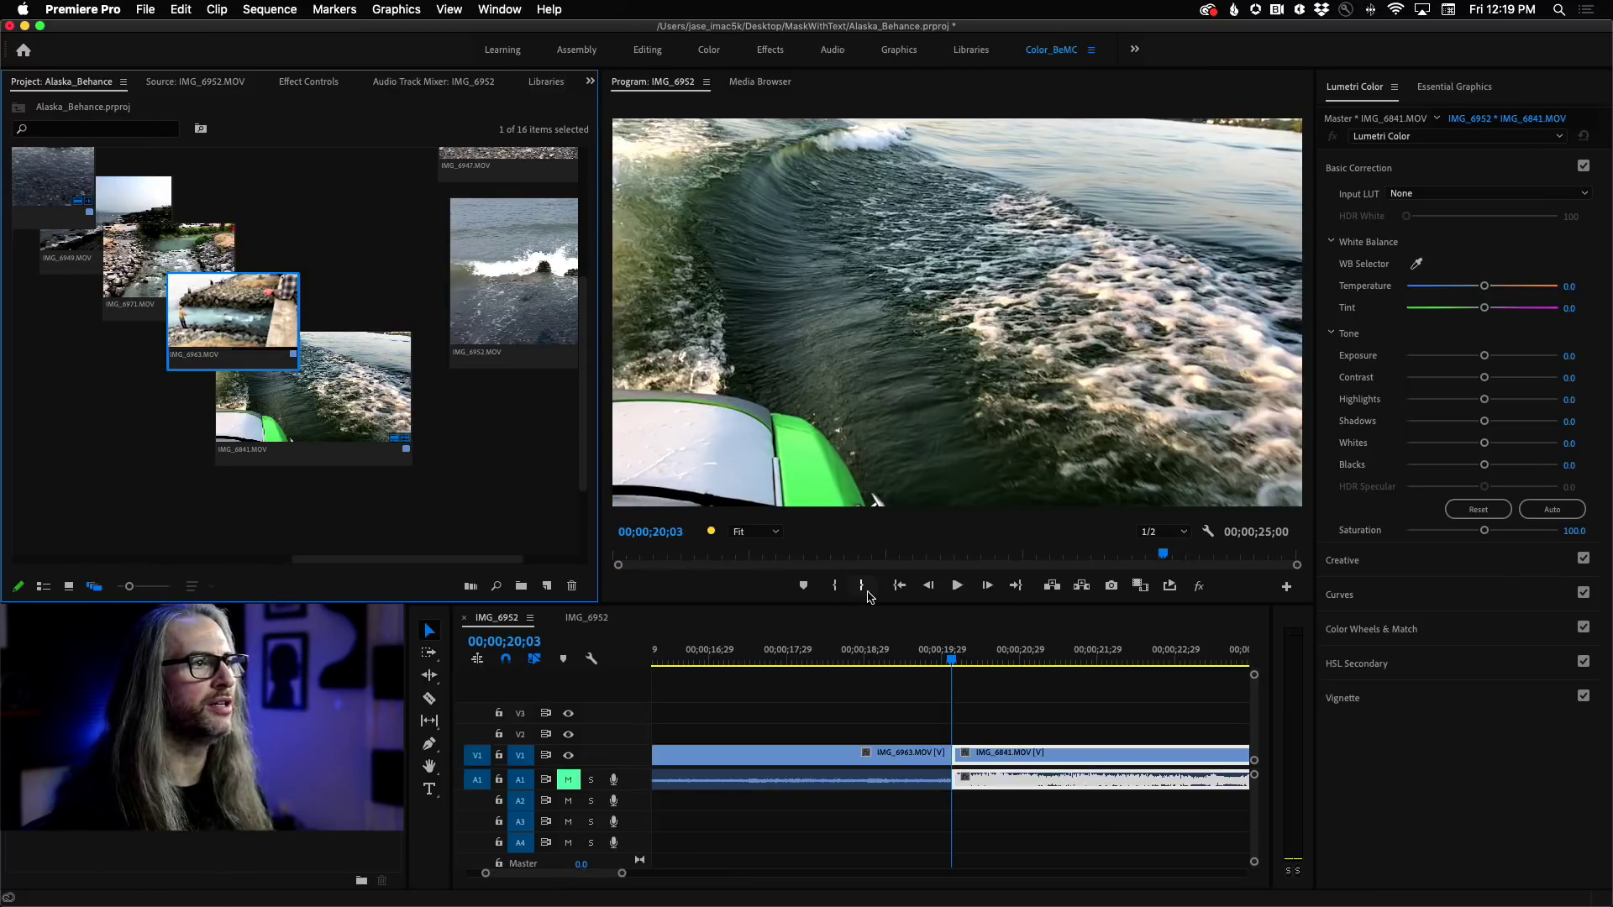
left_click_drag(936, 661, 1047, 659)
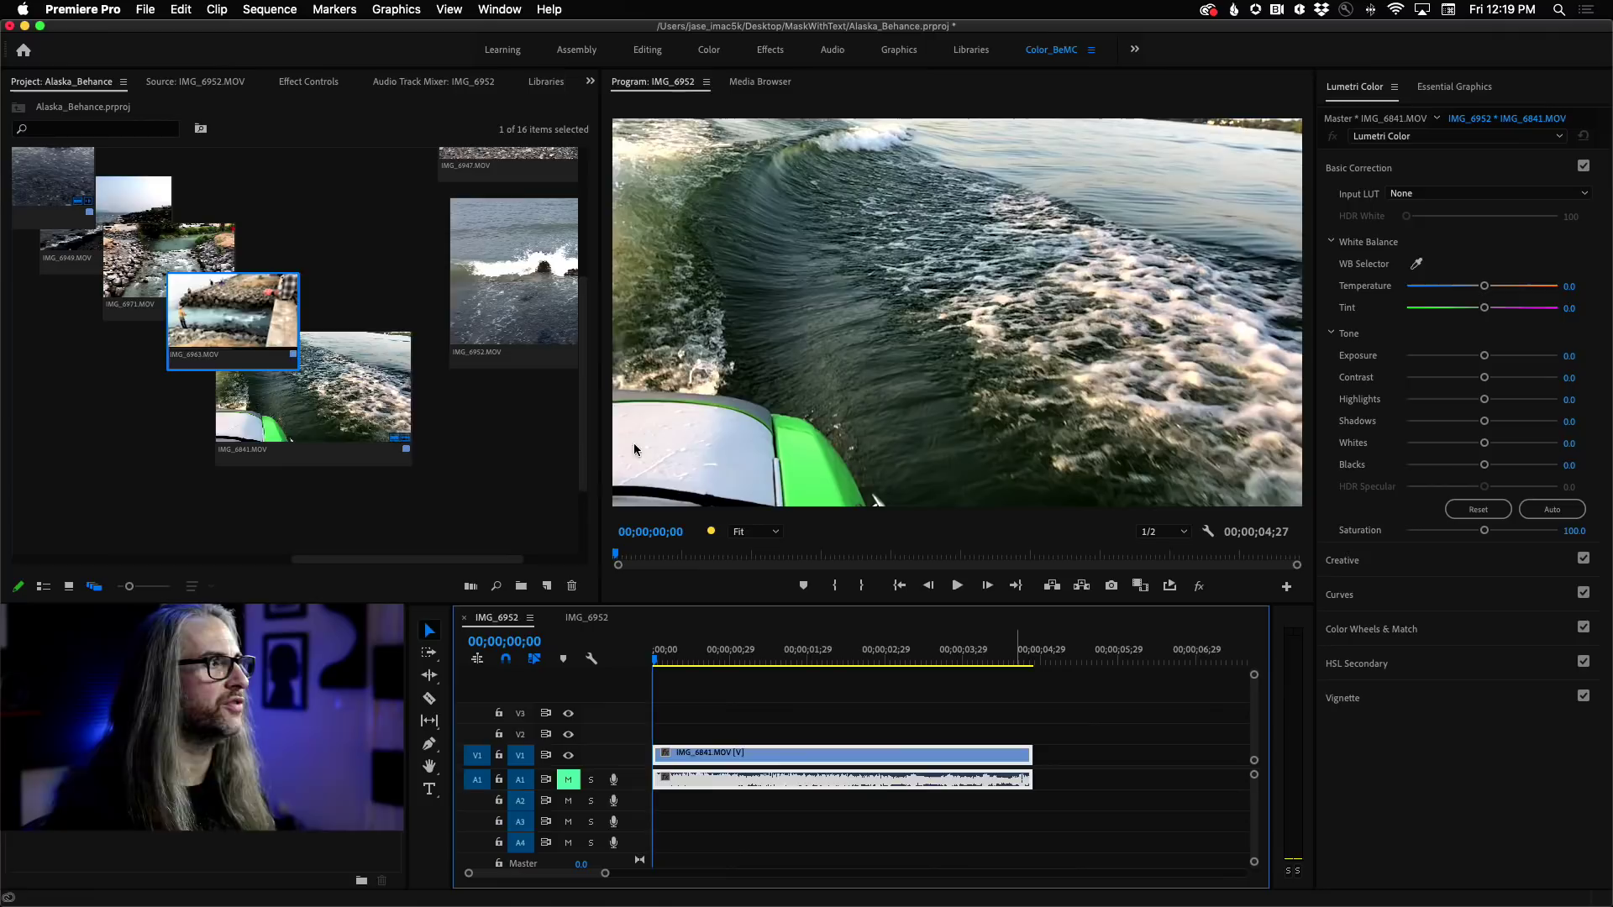
Insert IMG_6963.MOV after the IMG_6841.MOV clip through the Program monitor's drop zones, and fit the whole sequence in the timeline
left_click_drag(223, 311, 898, 321)
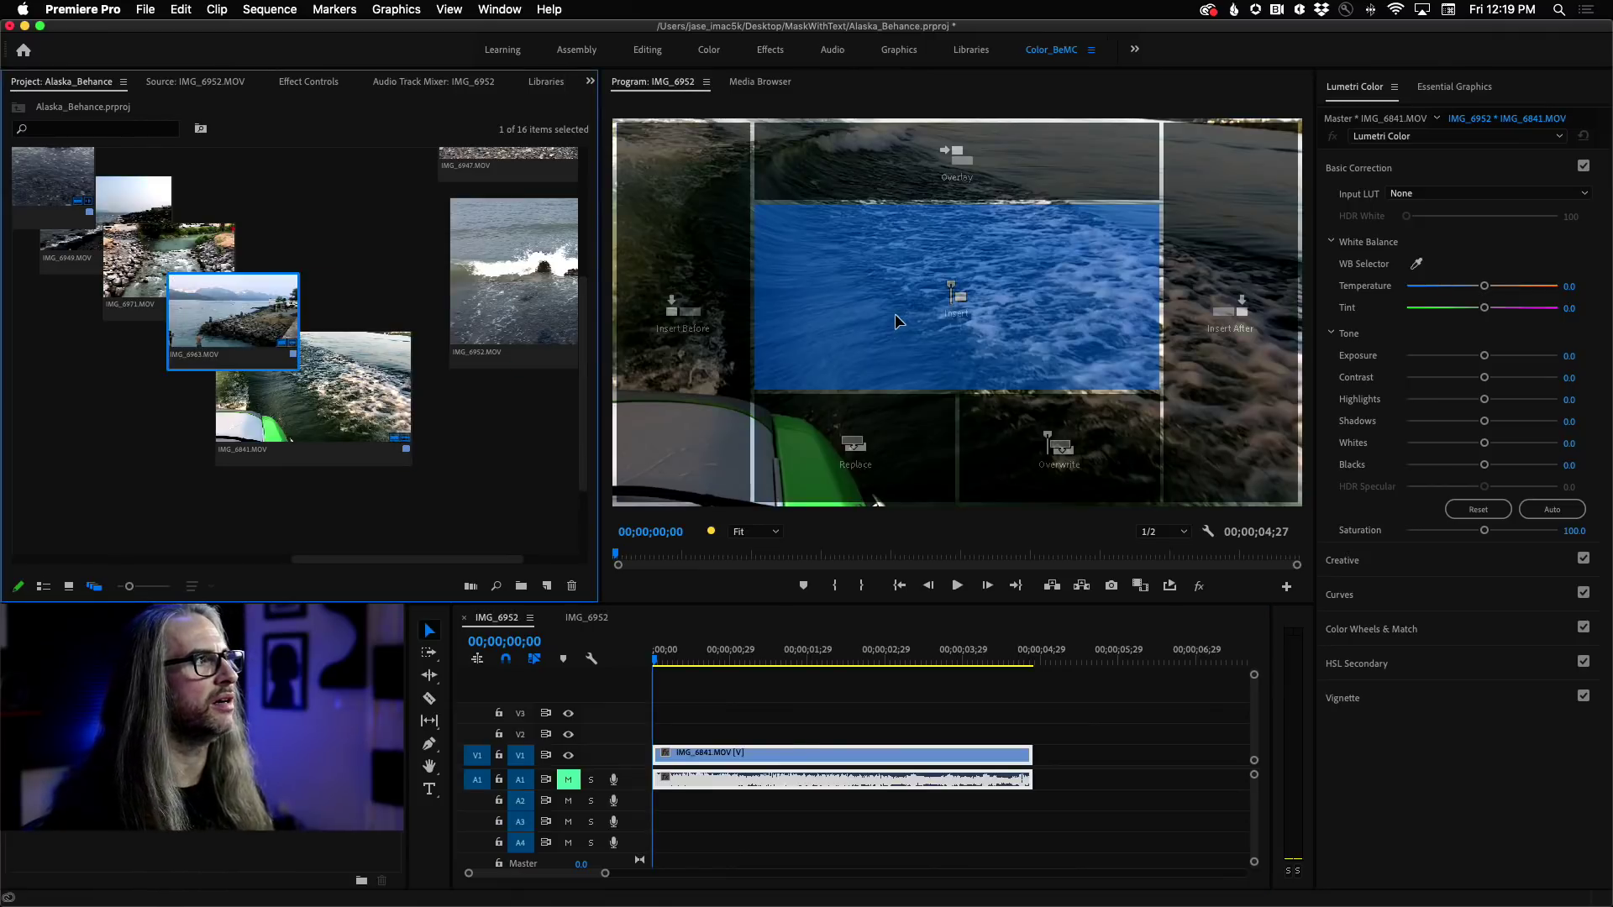
left_click_drag(1184, 322, 1206, 320)
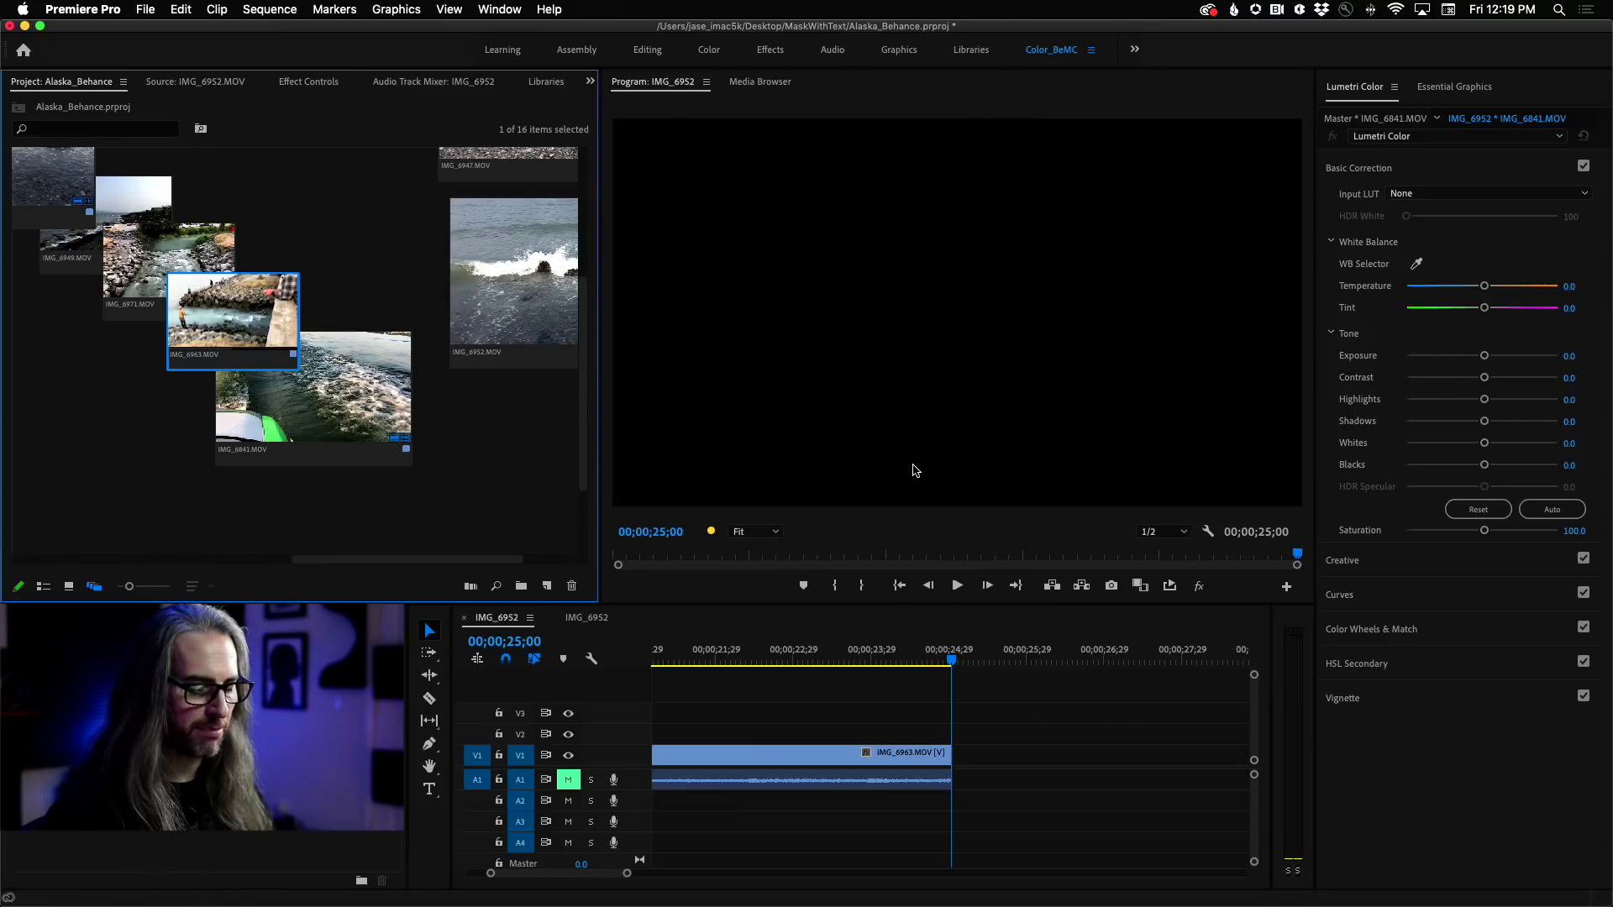
key("backslash")
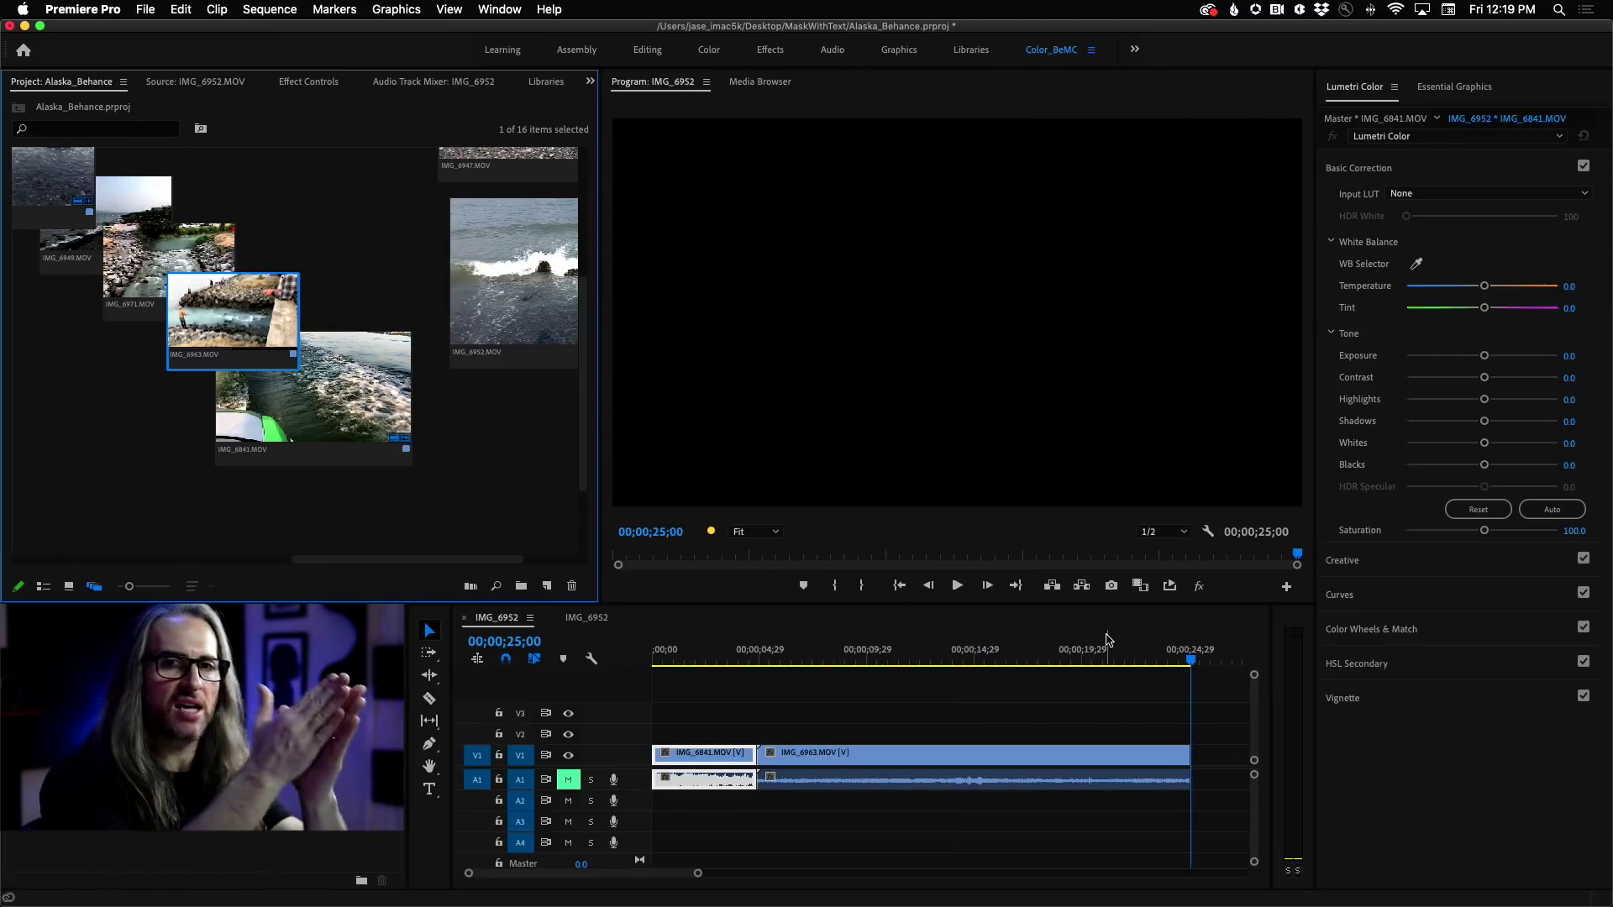
Place the playhead near the end of the IMG_6841.MOV clip and overlay IMG_6971.MOV there through the Program monitor's drop zones
left_click_drag(1197, 661, 738, 647)
scroll(739, 714, "down", 2)
left_click_drag(139, 254, 860, 144)
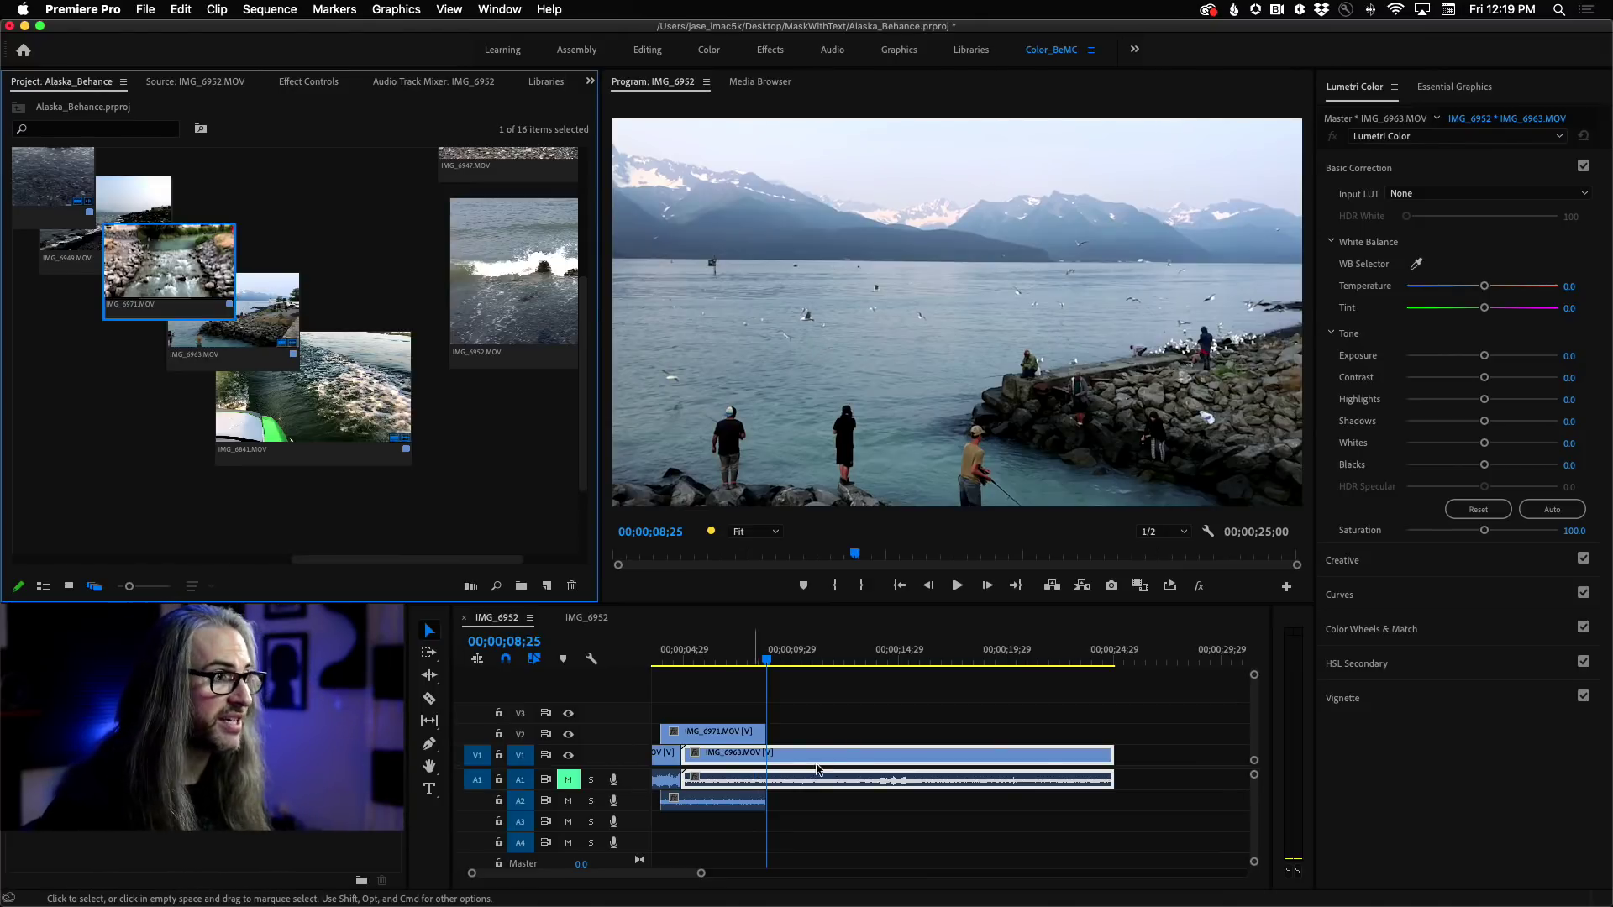
Play the sequence through the overlaid IMG_6971.MOV clip, stopping at 00;00;10;19
left_click_drag(780, 672, 716, 669)
key("space")
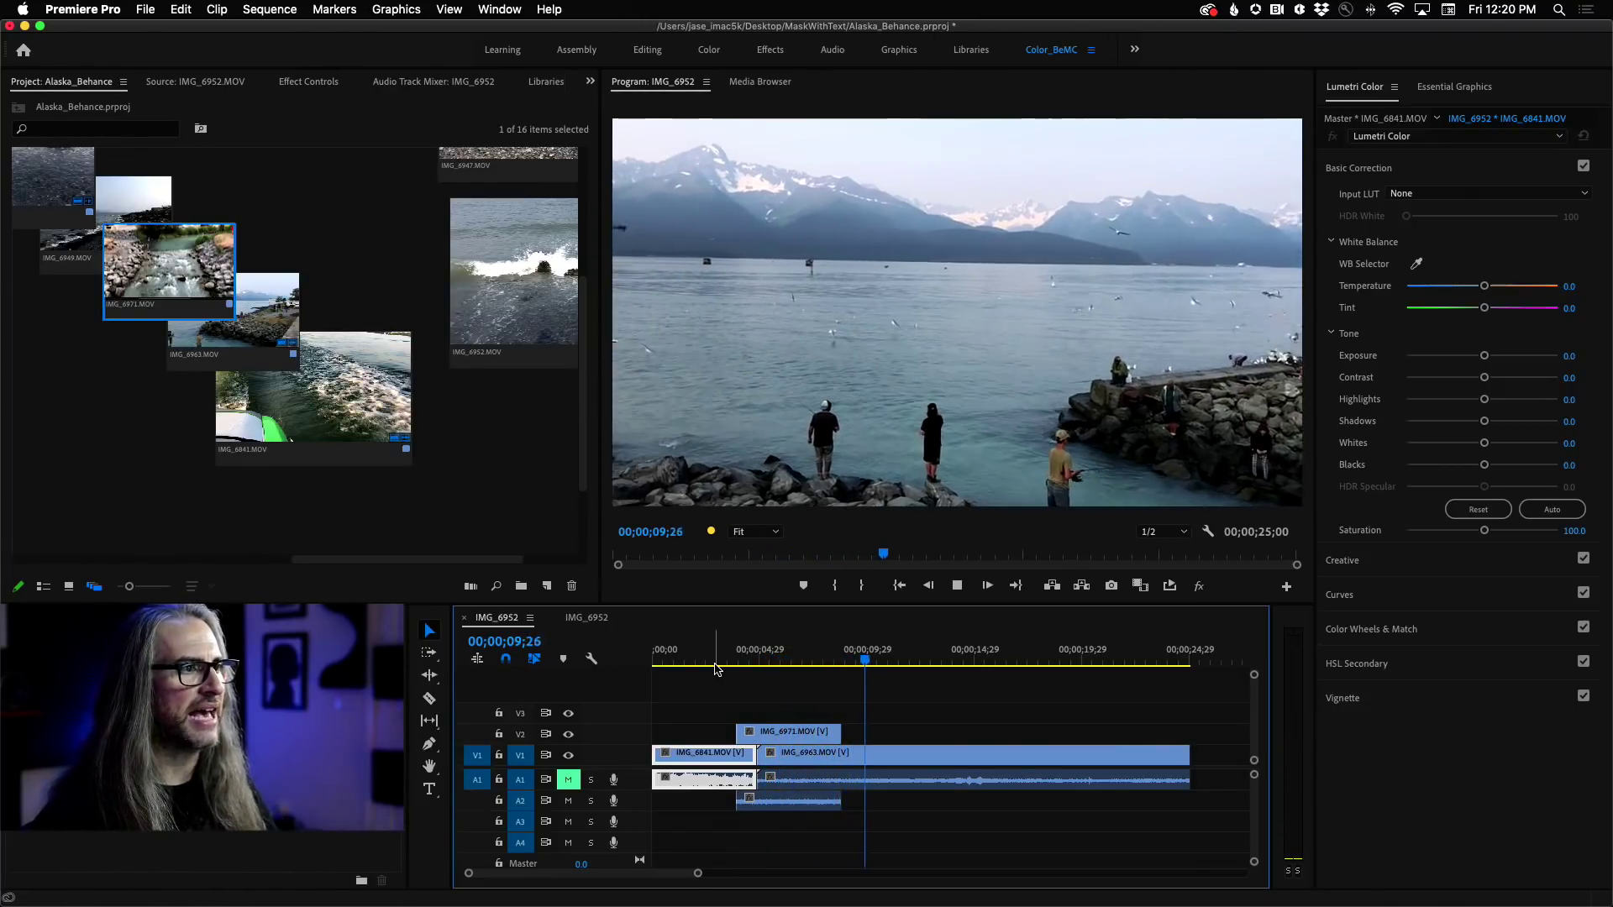
key("space")
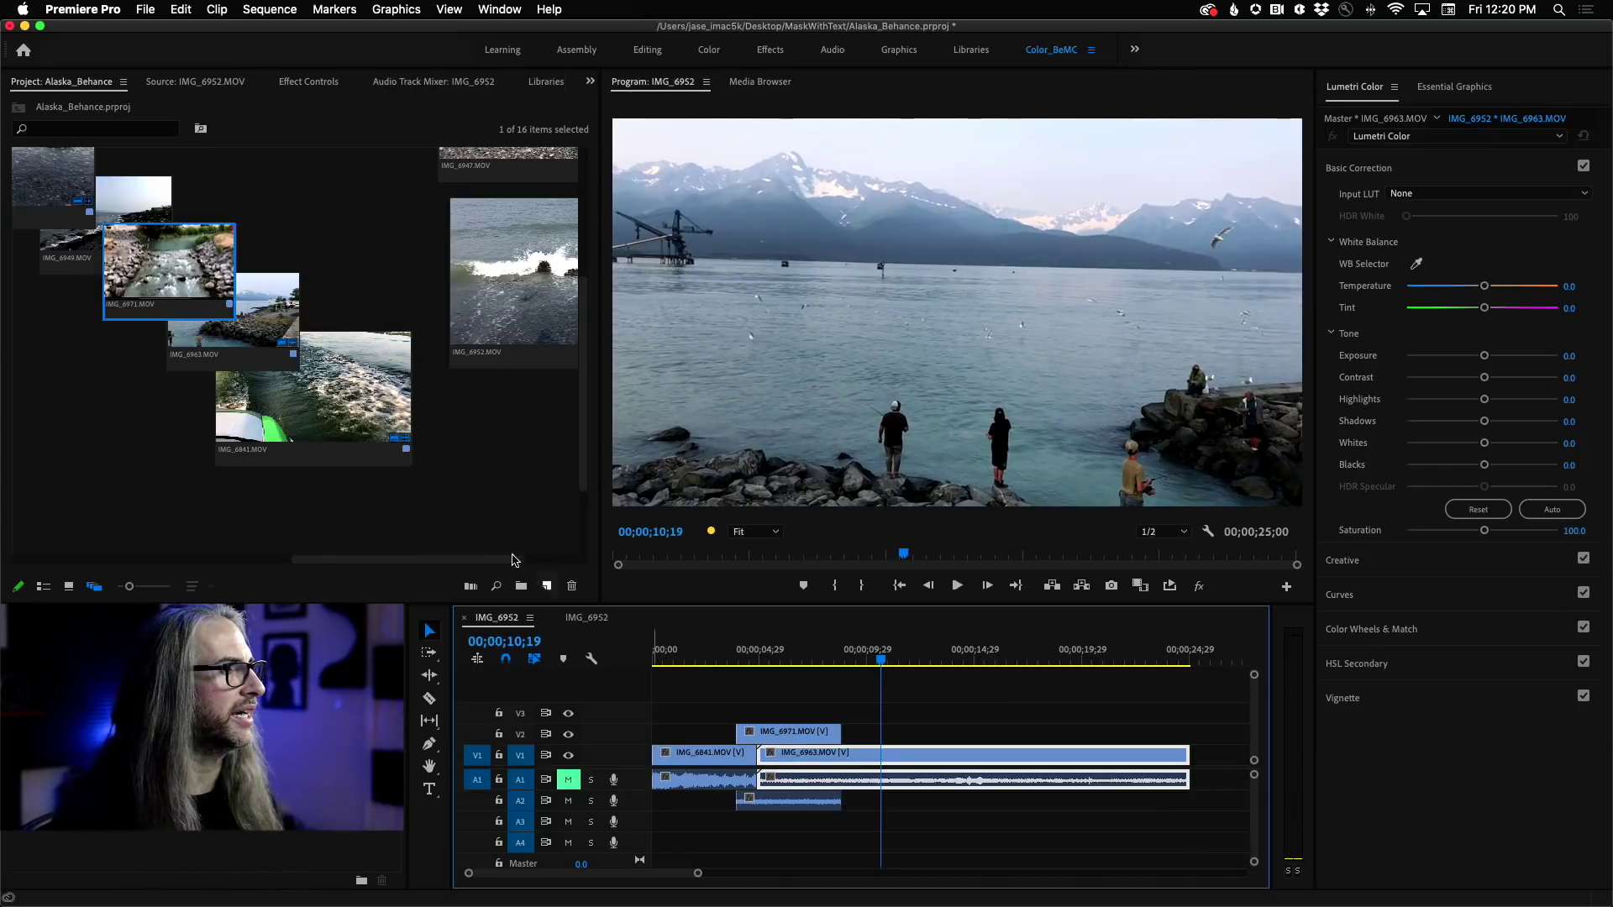
Replace the IMG_6963.MOV clip in the timeline with IMG_6949.MOV through the Program monitor's drop zones, and place the playhead at 00;00;08;09
scroll(38, 252, "left", 2)
left_click_drag(60, 244, 25, 323)
left_click_drag(73, 216, 905, 462)
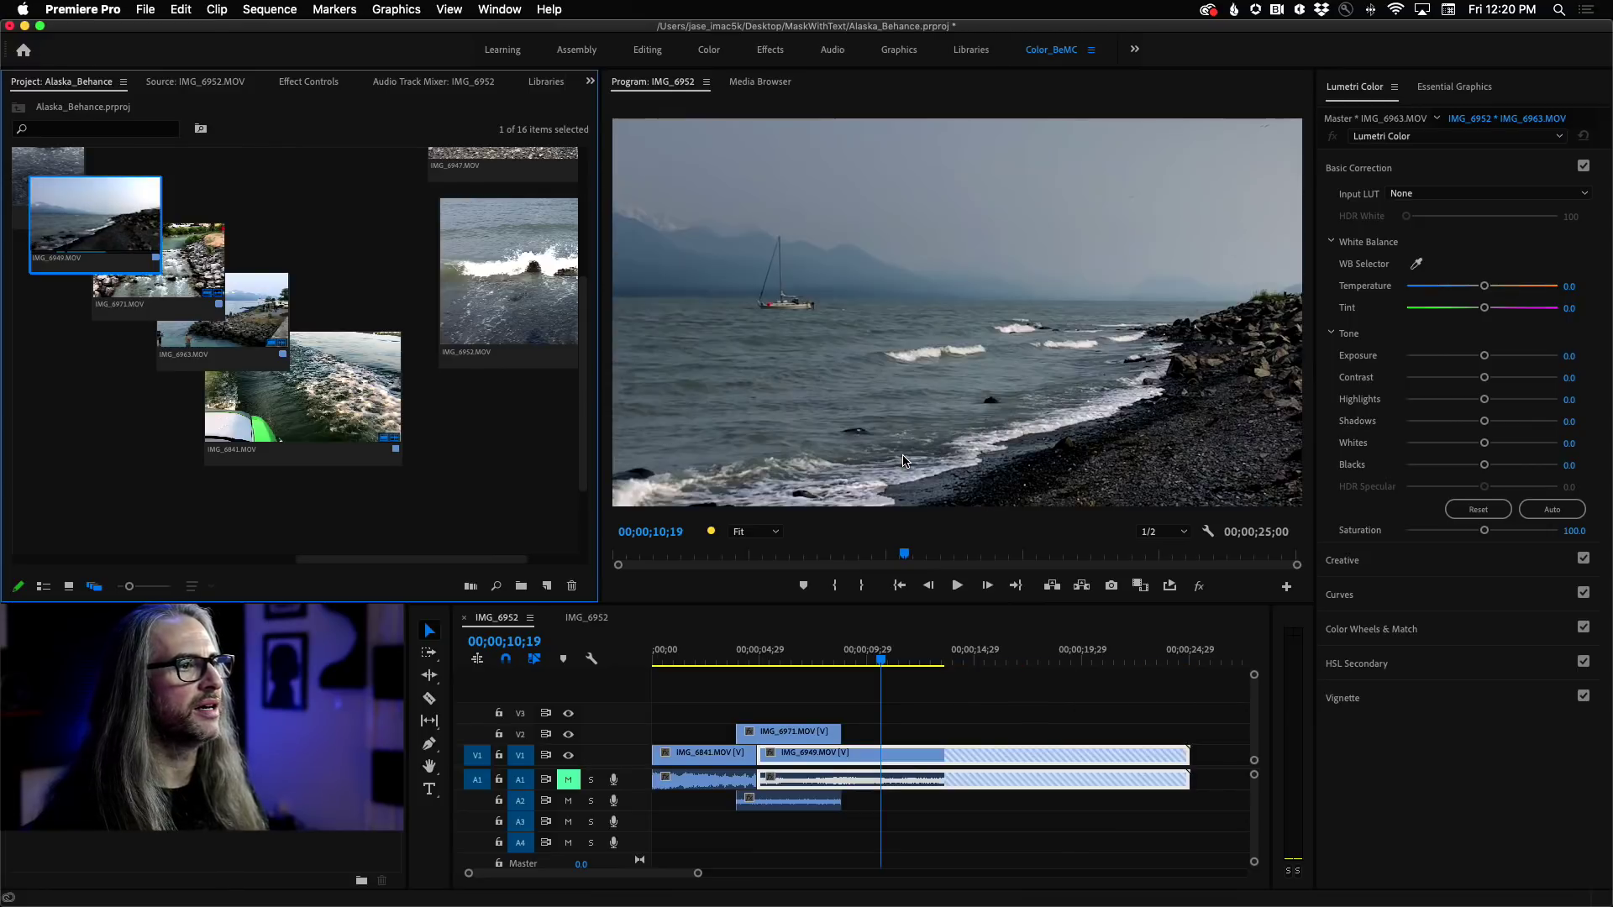
left_click_drag(868, 661, 831, 692)
Switch the project's media display from freeform thumbnails to a list
left_click_drag(470, 268, 438, 472)
scroll(437, 468, "down", 1)
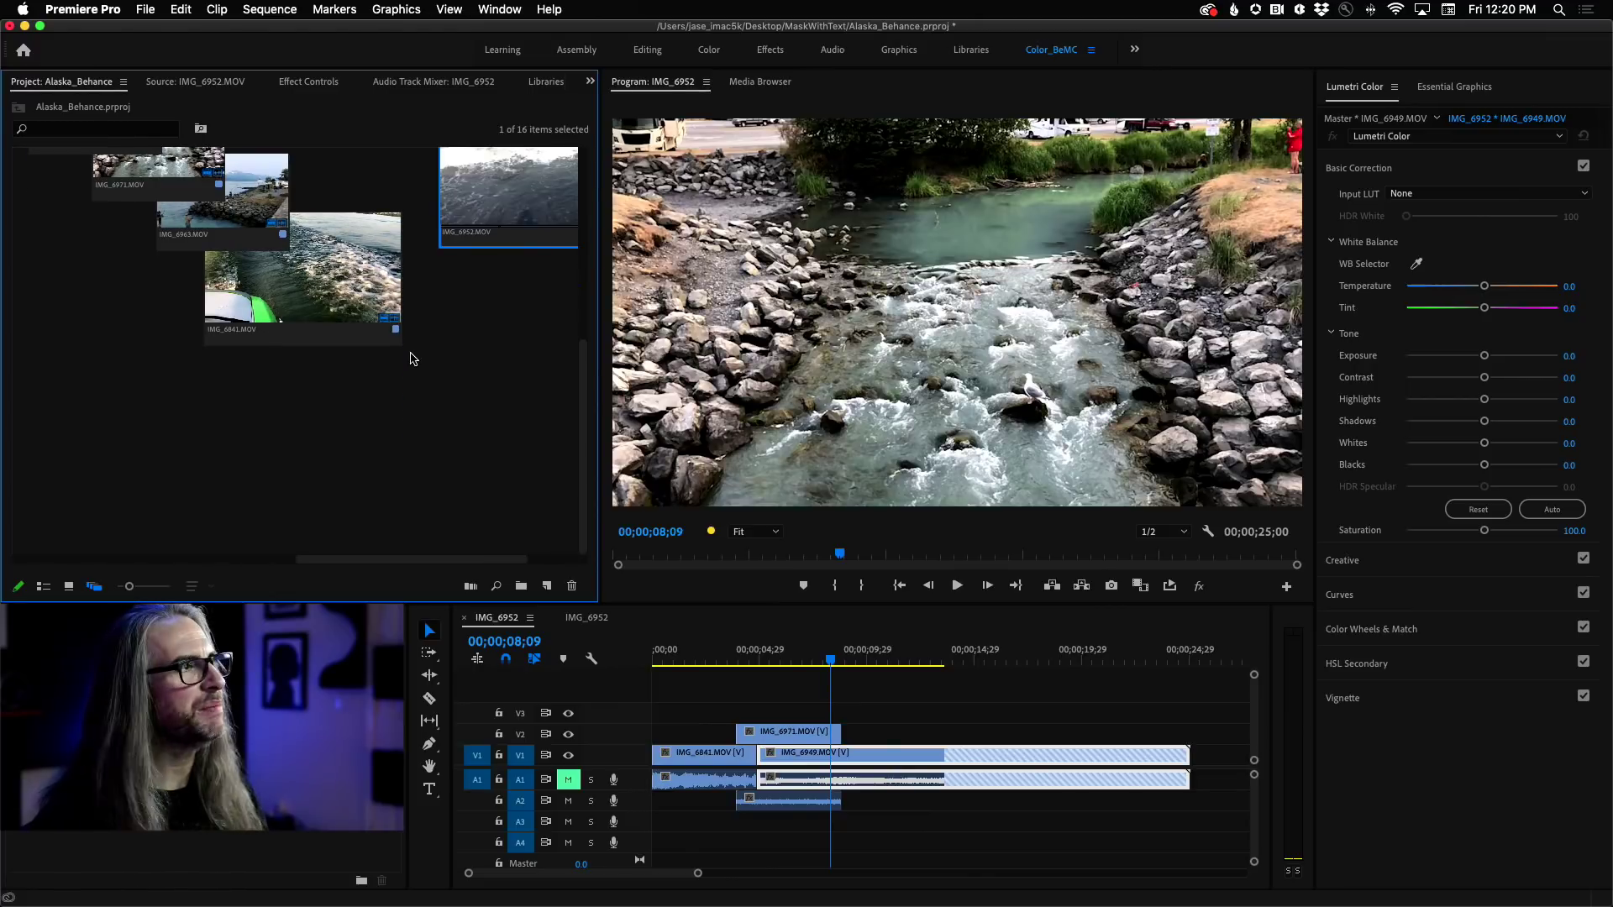
scroll(409, 354, "up", 3)
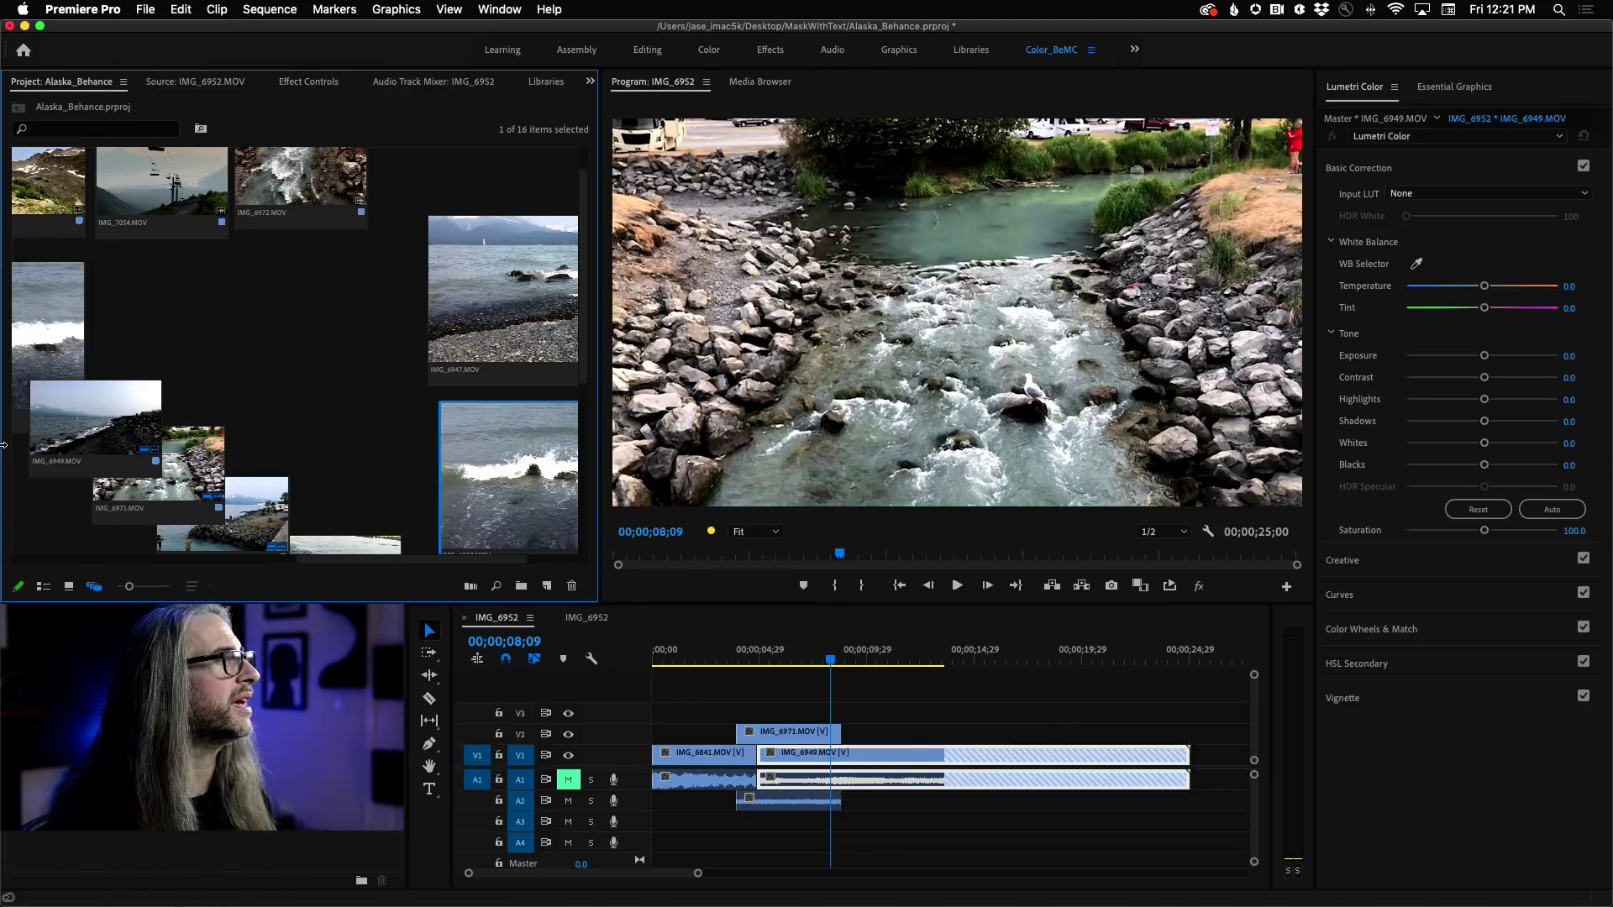
left_click(43, 588)
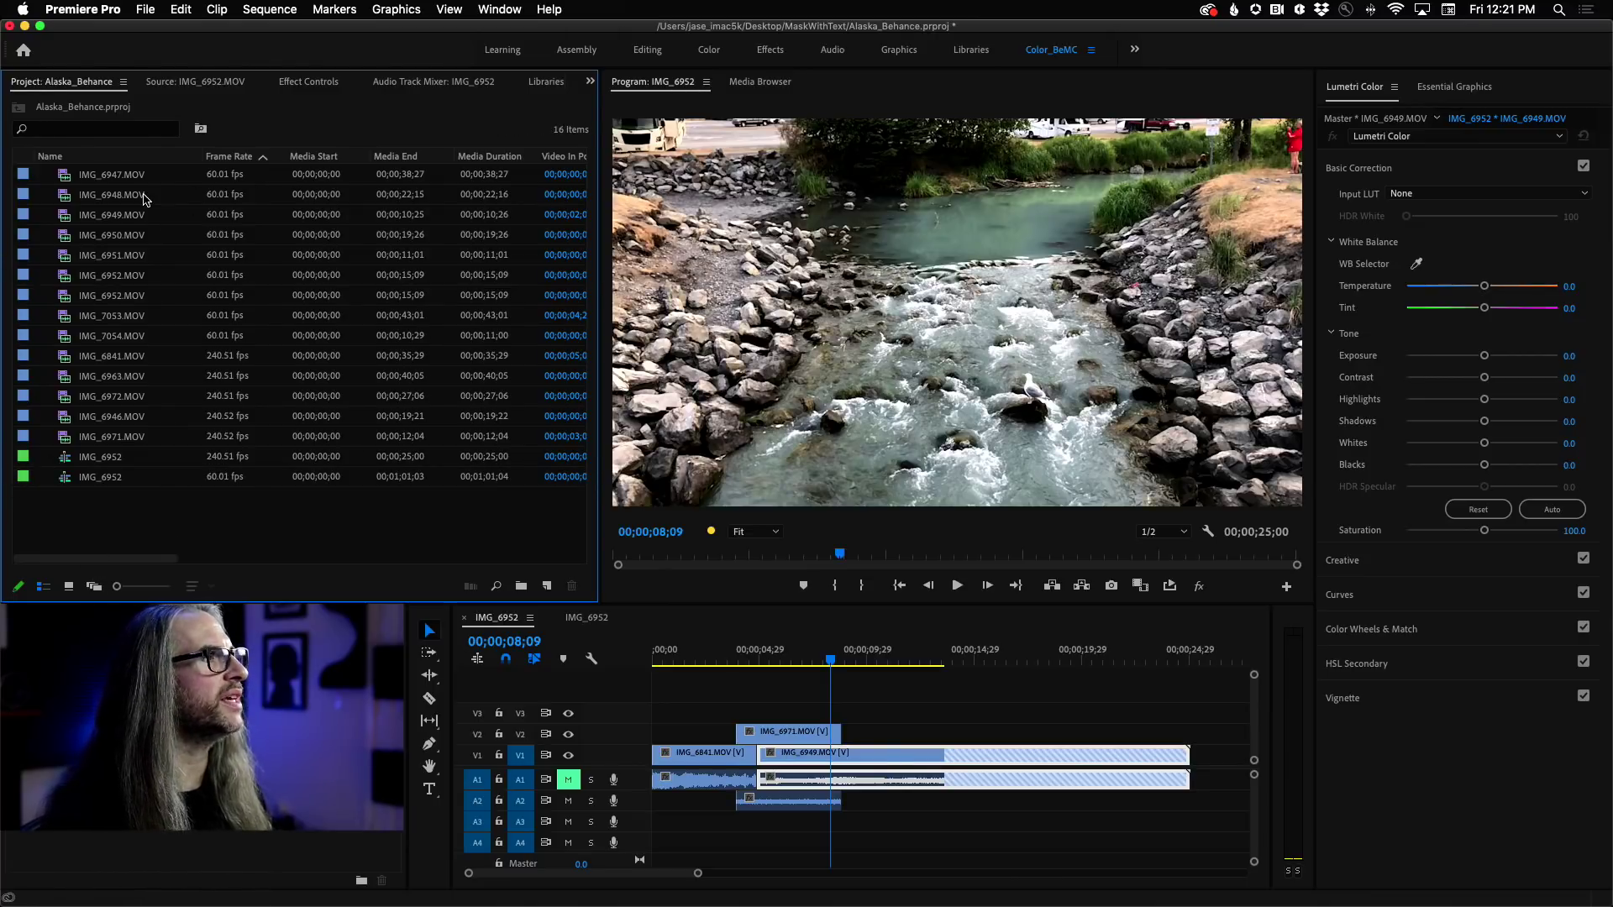
Maximize the Project panel, examine the frame rates and frame sizes of the clips and sequences, and restore the panel's size
key("grave")
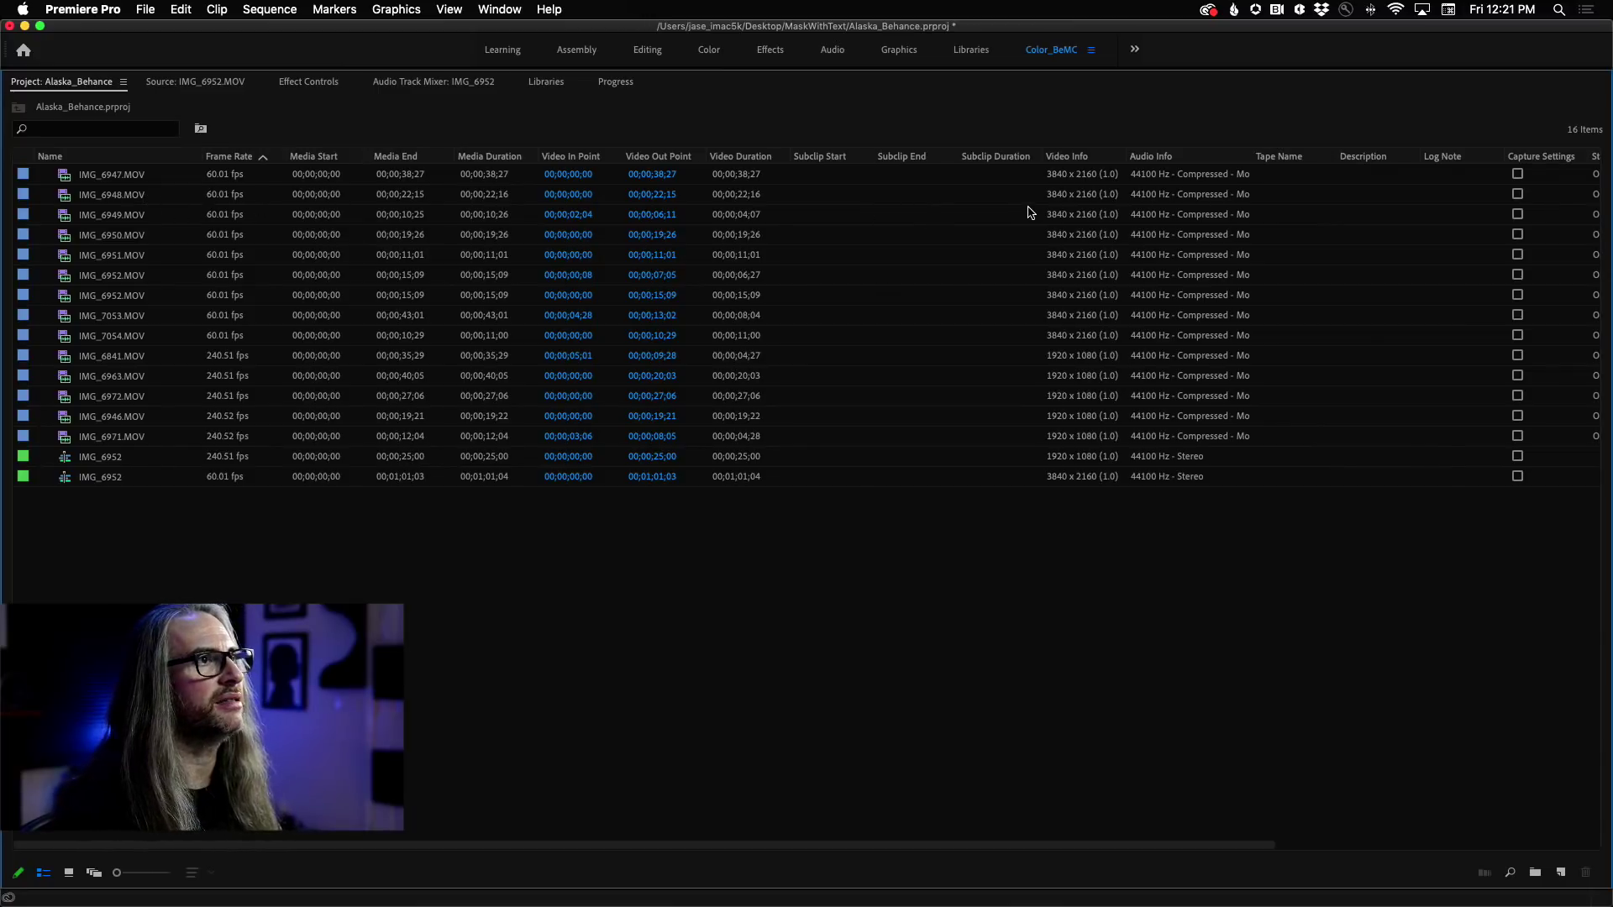
left_click_drag(637, 849, 336, 850)
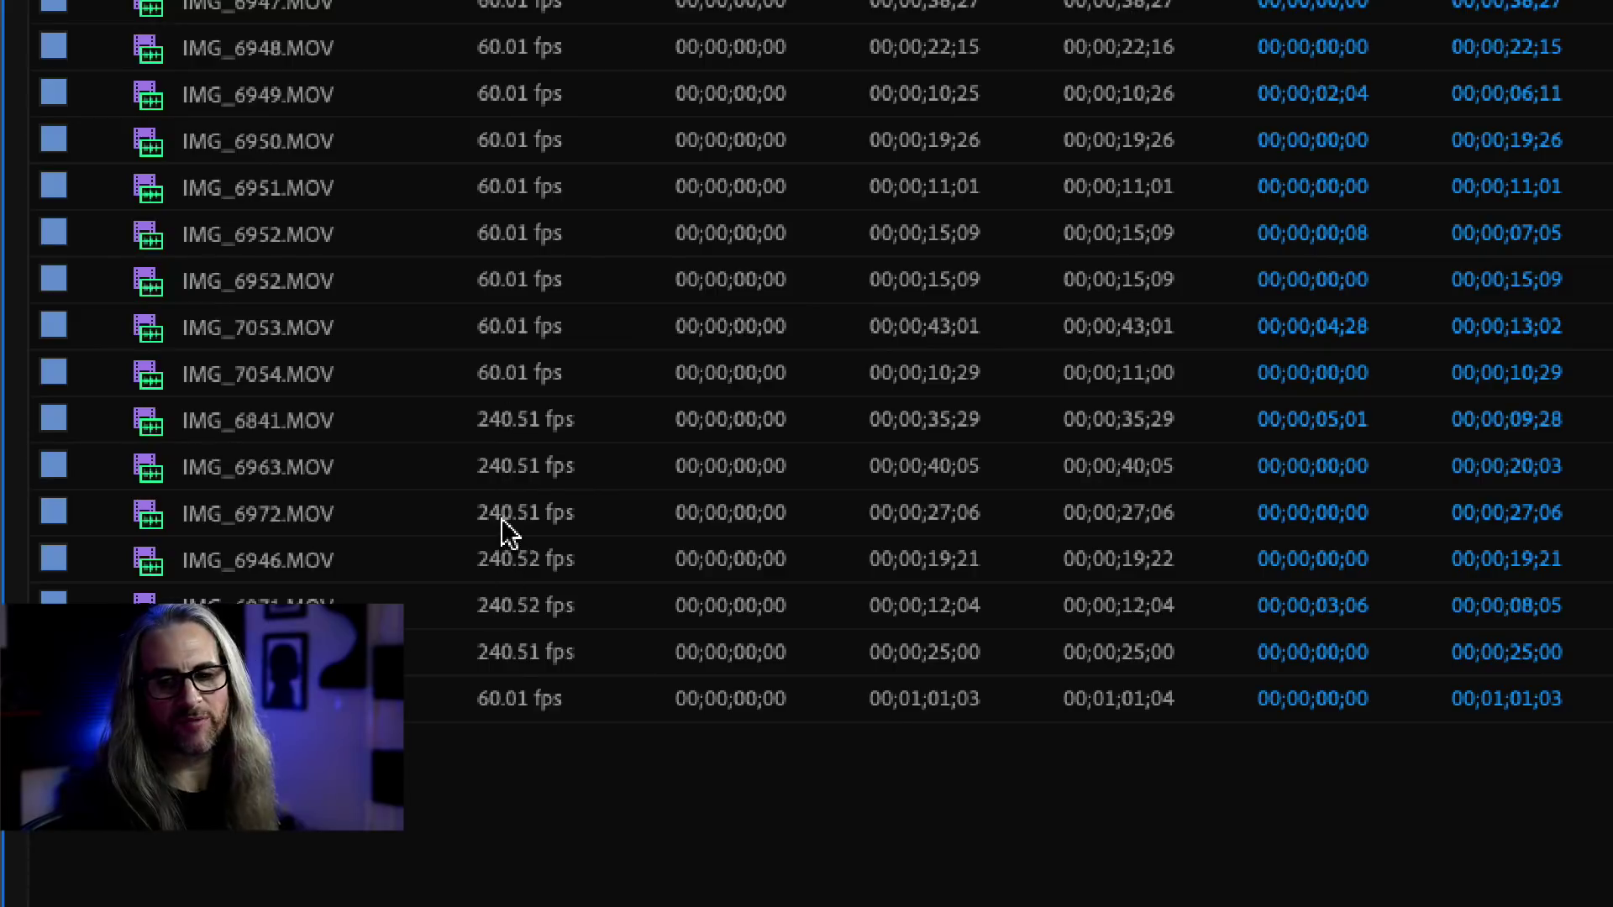
mouse_move(502, 521)
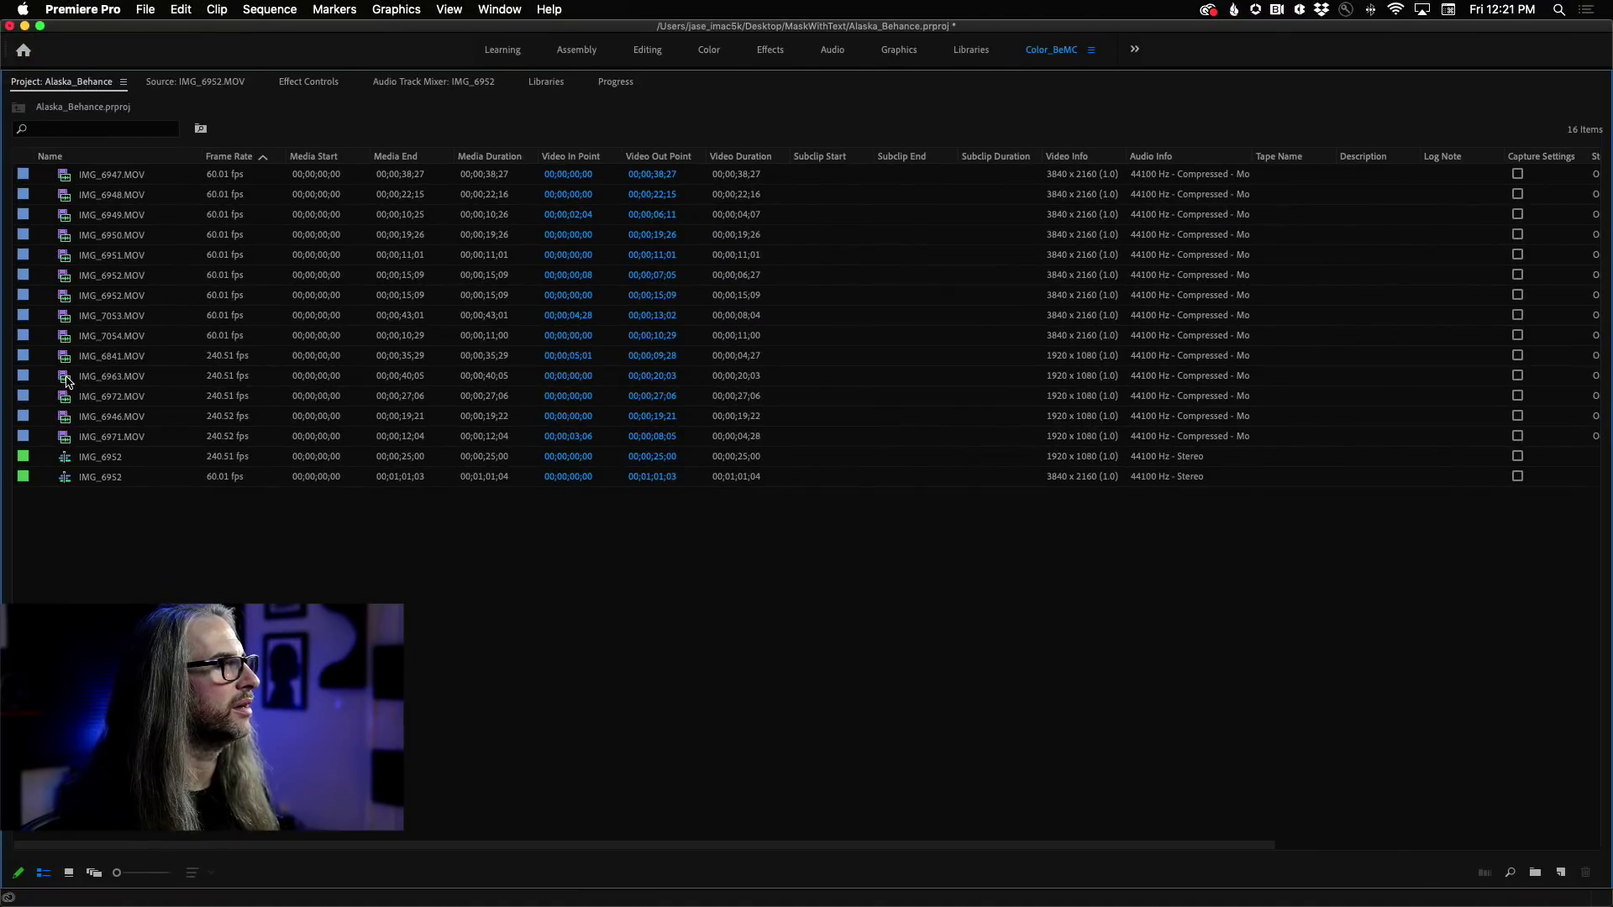
mouse_move(67, 382)
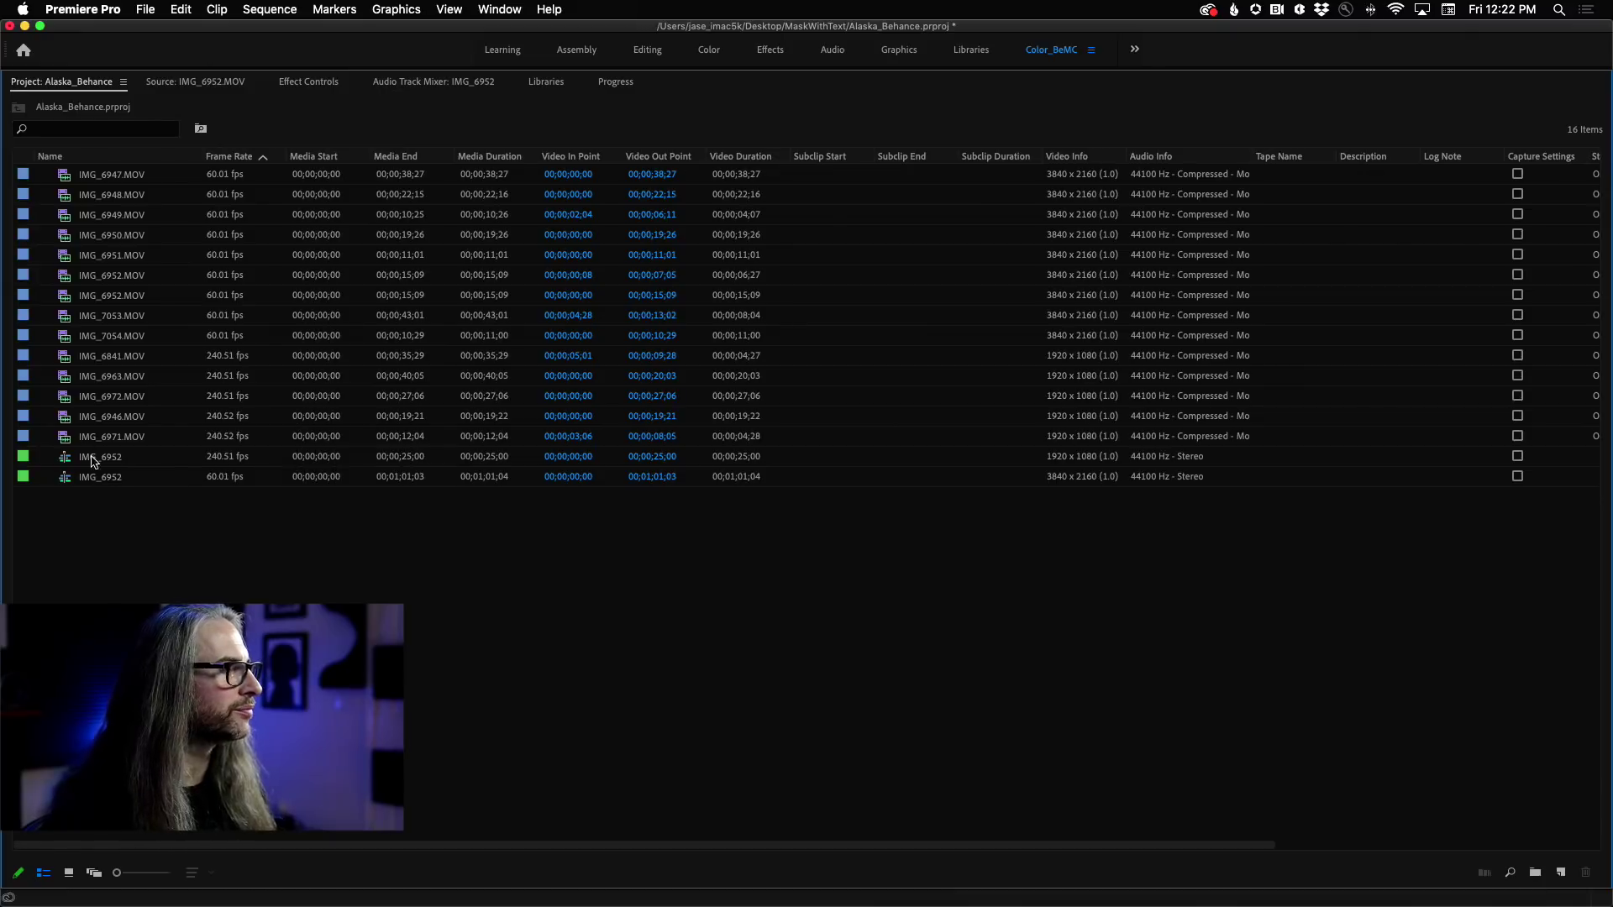
key("grave")
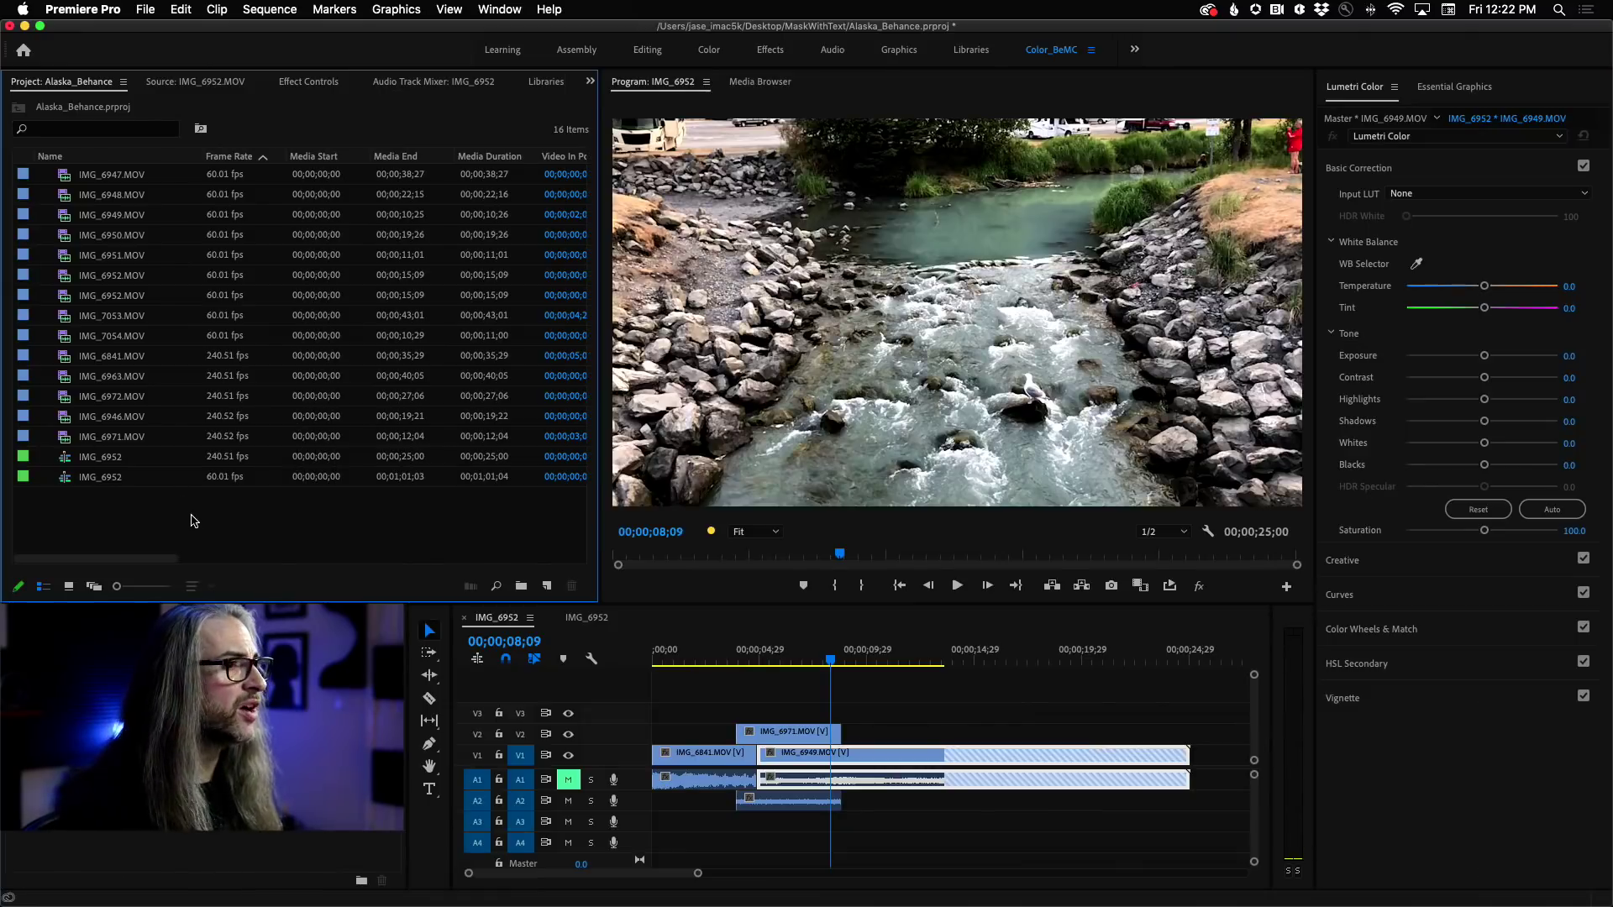
Compare the two IMG_6952 sequences, play the opening of the one starting with IMG_6841.MOV, and return its playhead to the start
left_click(588, 621)
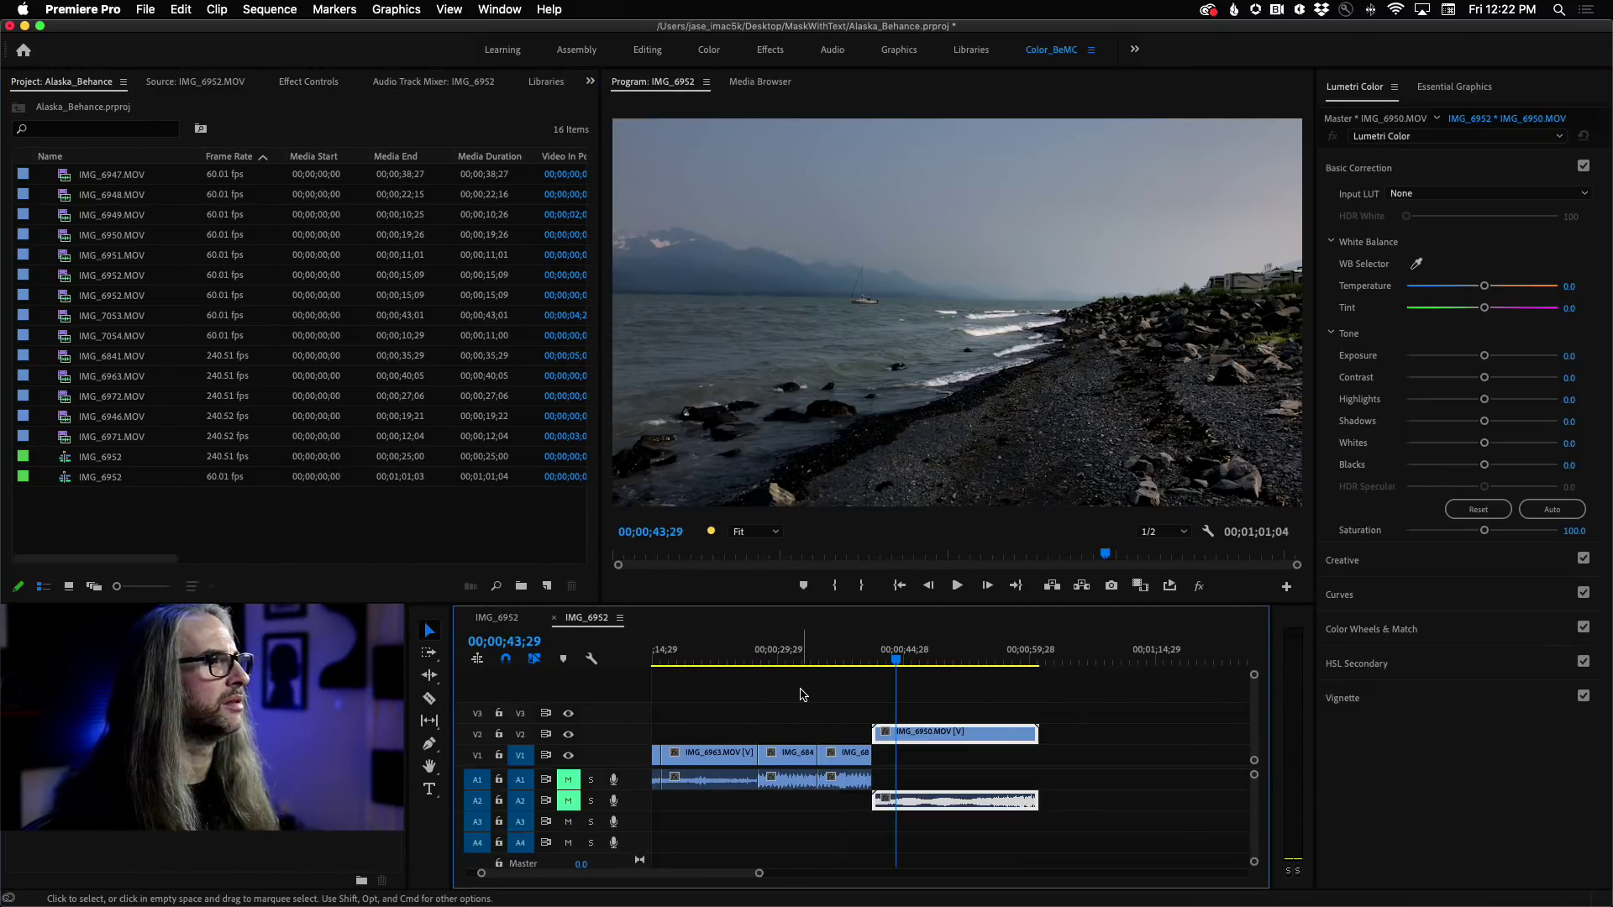
left_click(497, 617)
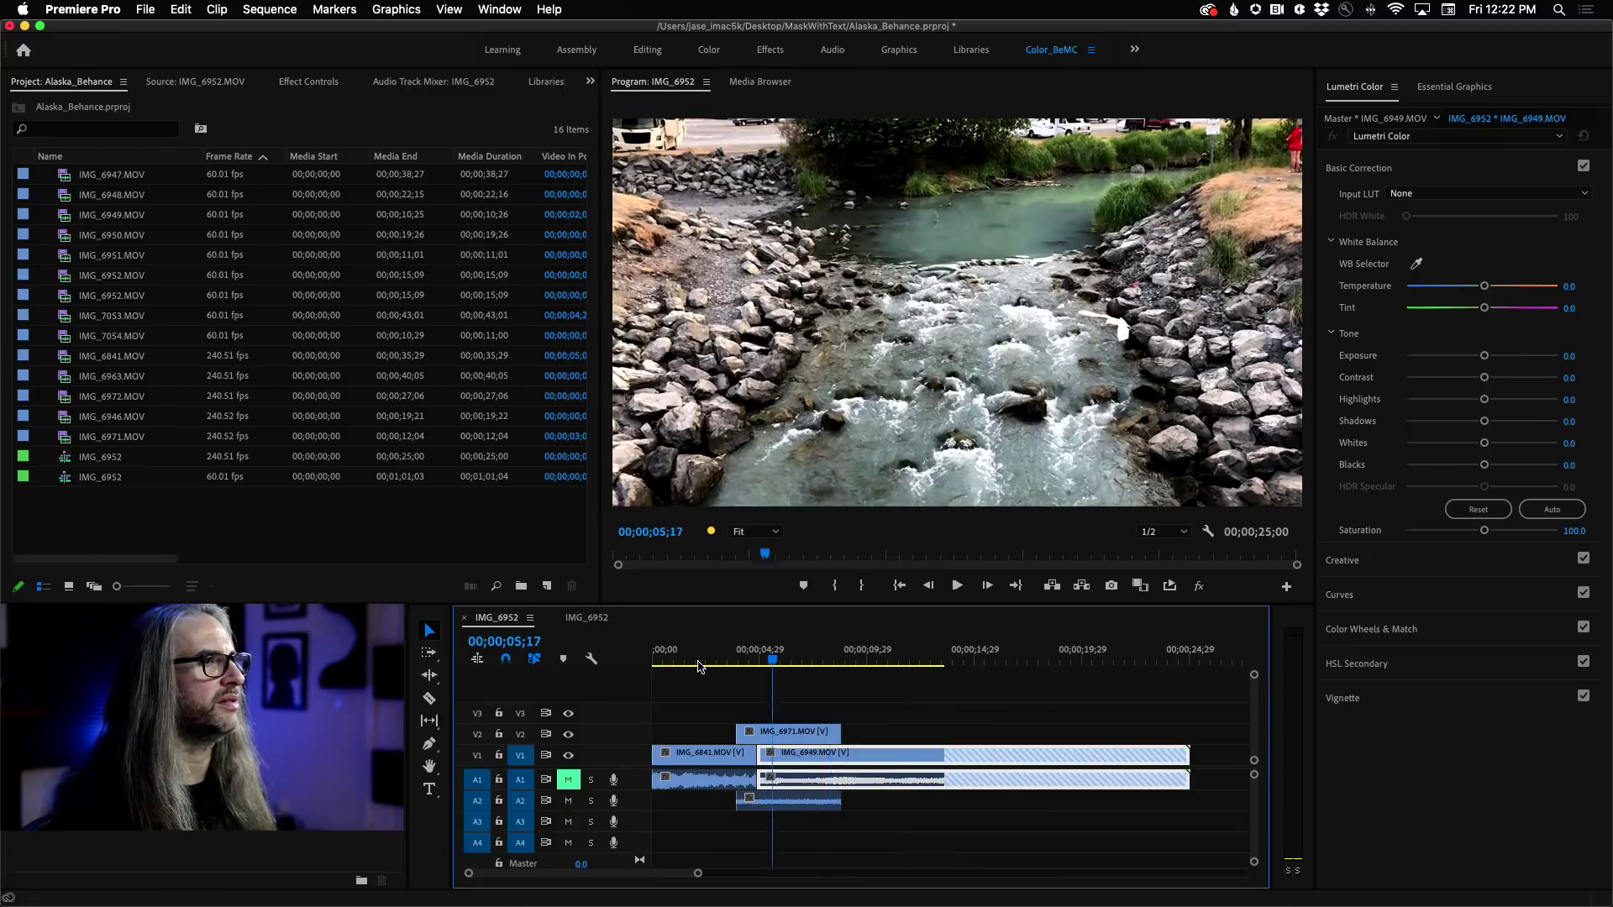
left_click(659, 664)
key("space")
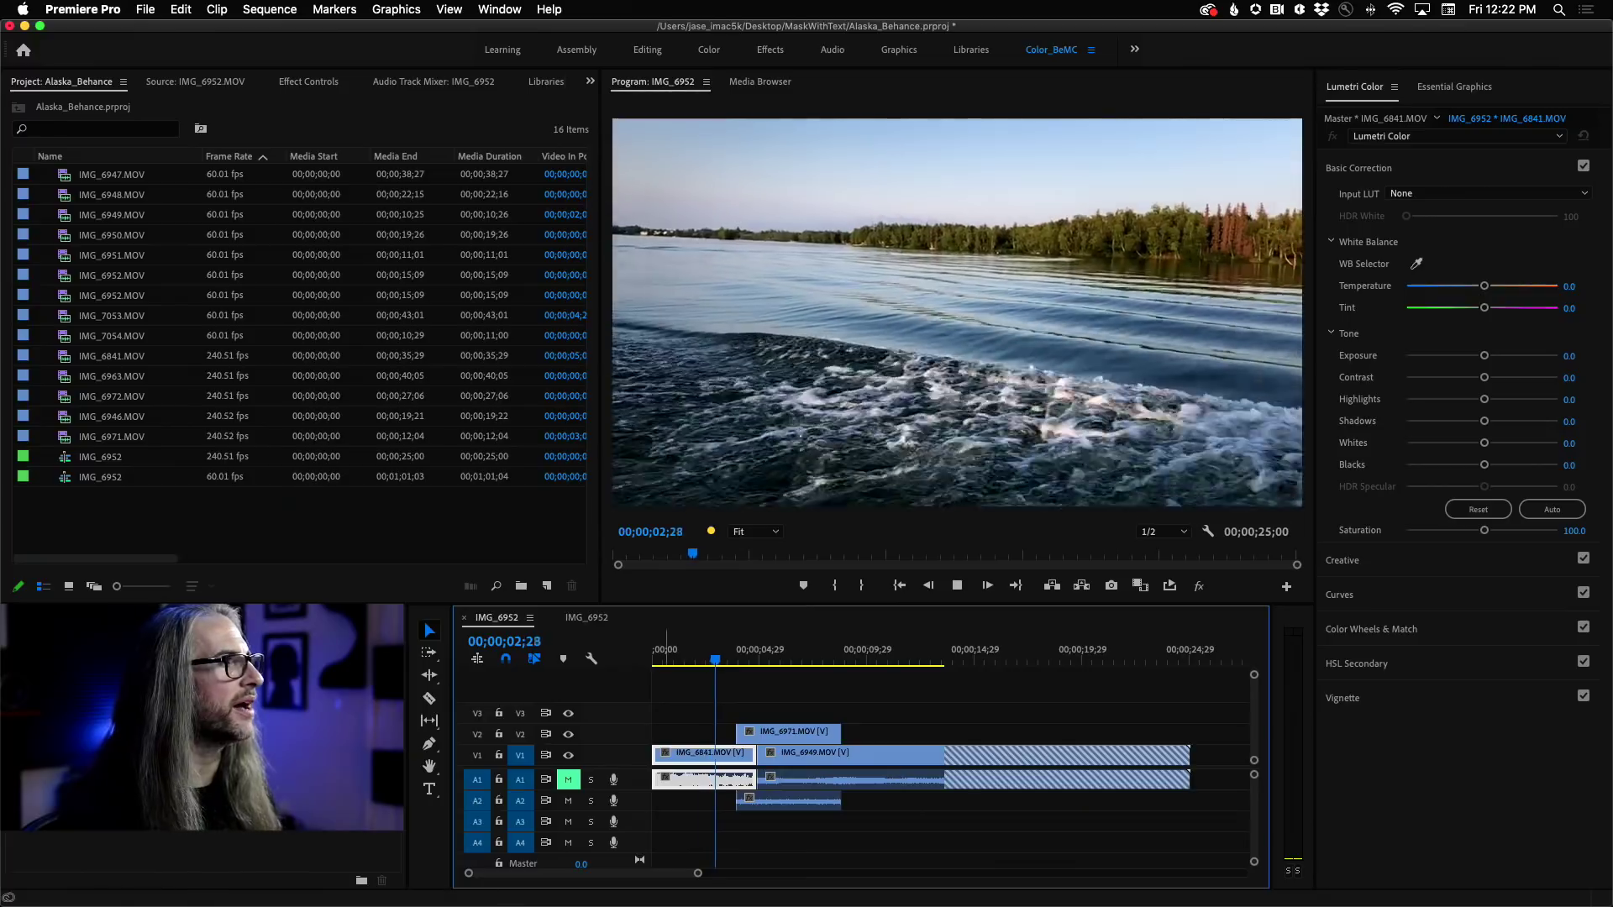
key("space")
key("Home")
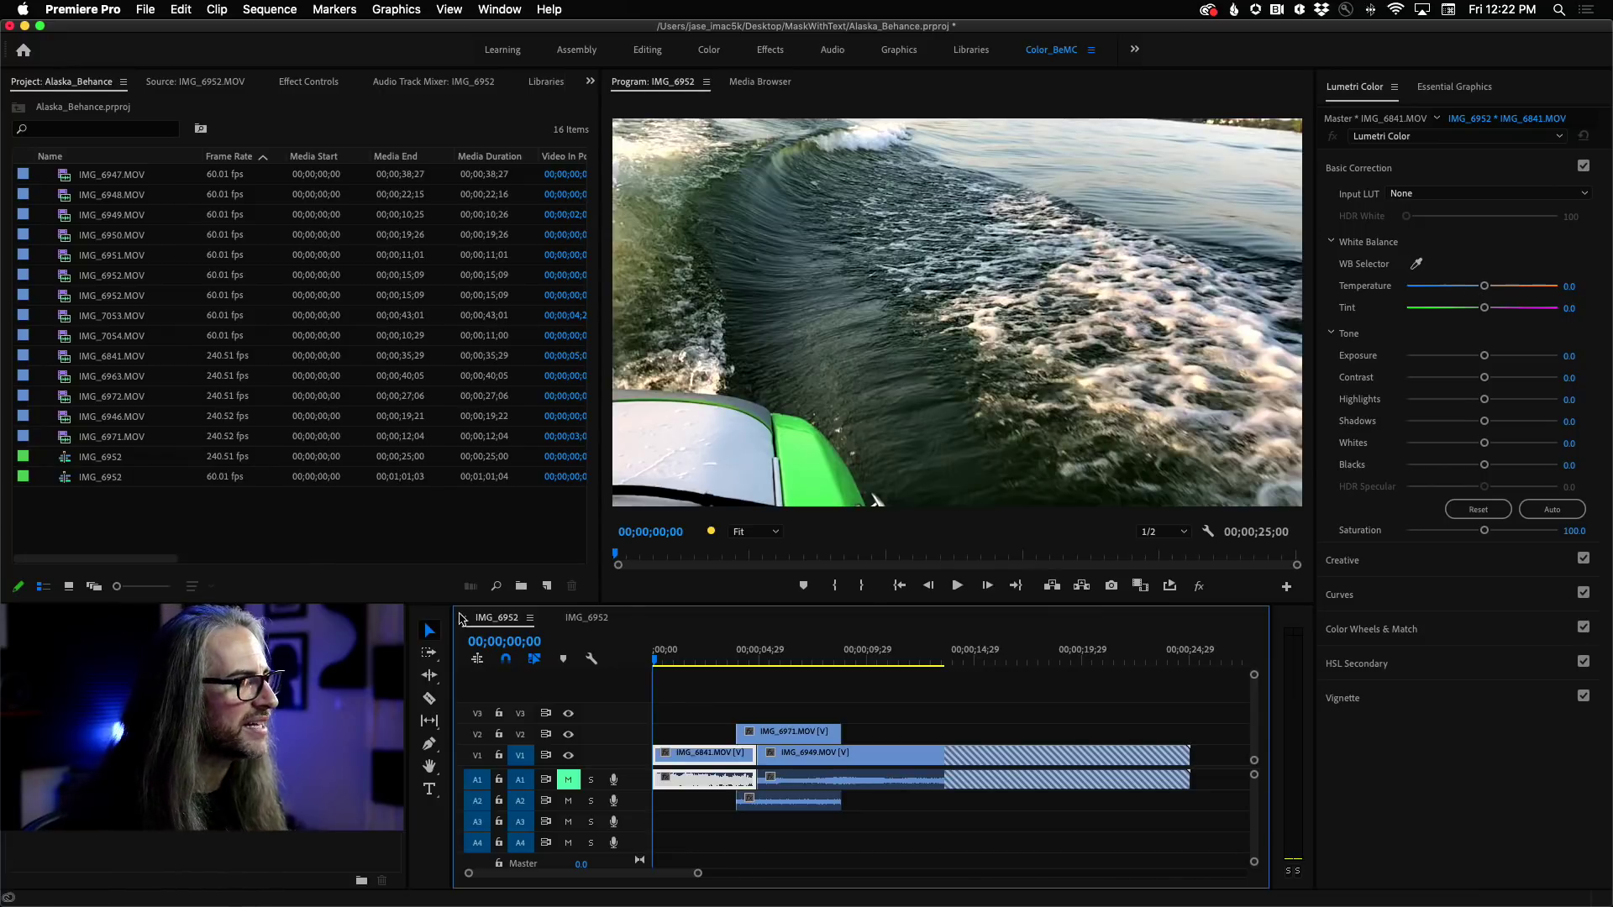
Interpret the IMG_6841.MOV footage at an assumed frame rate of 24 fps, and play the sequence from the start
right_click(67, 362)
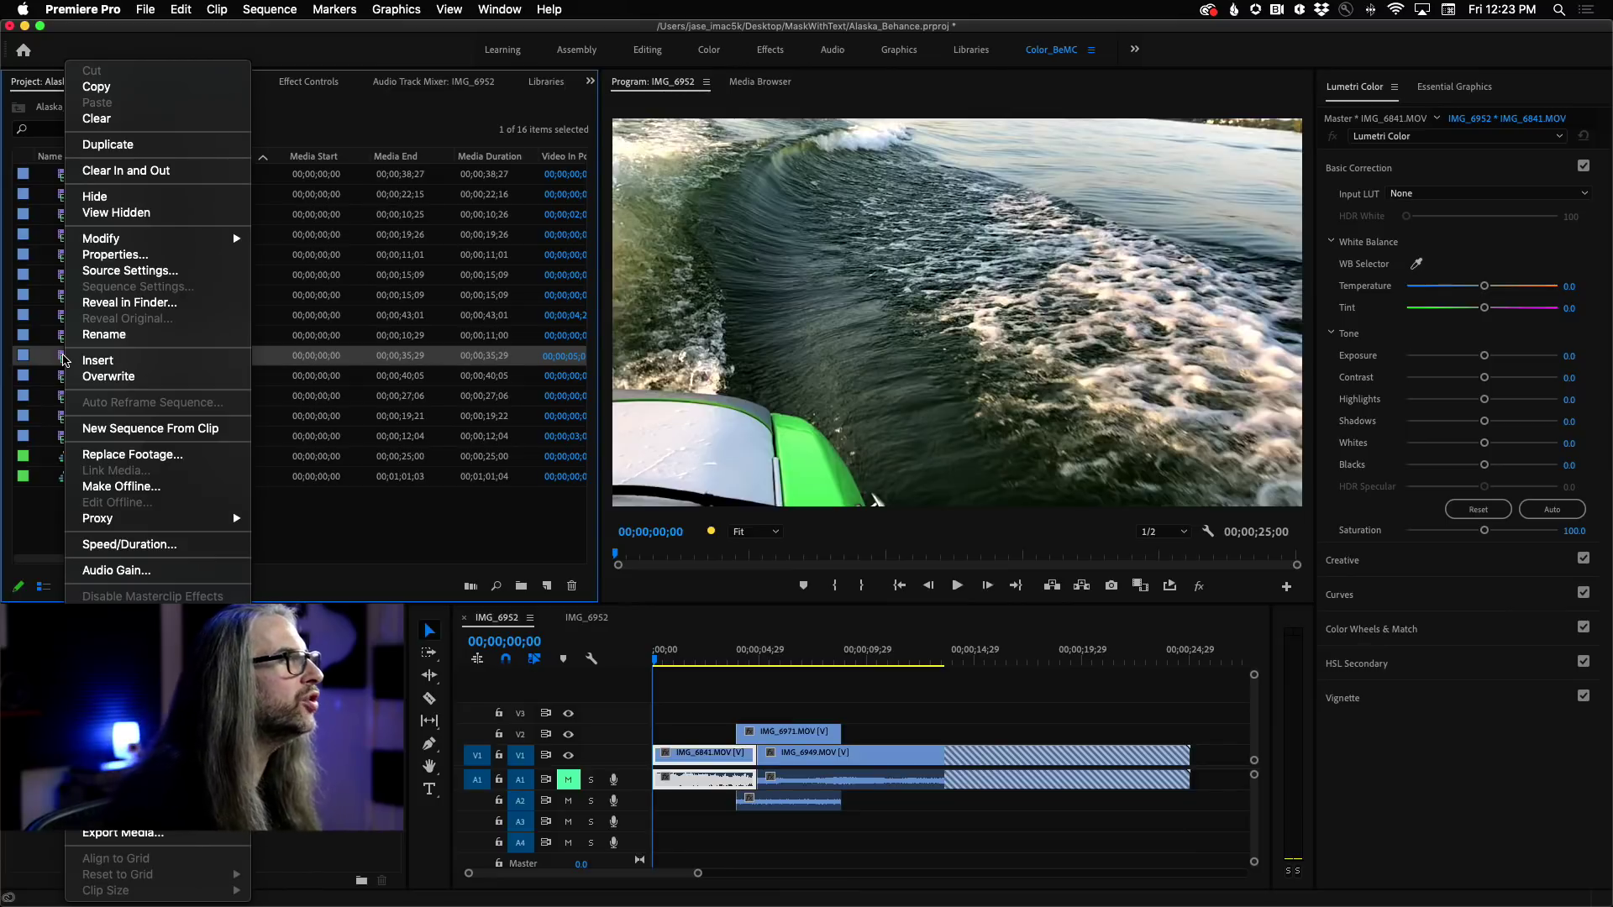
mouse_move(142, 244)
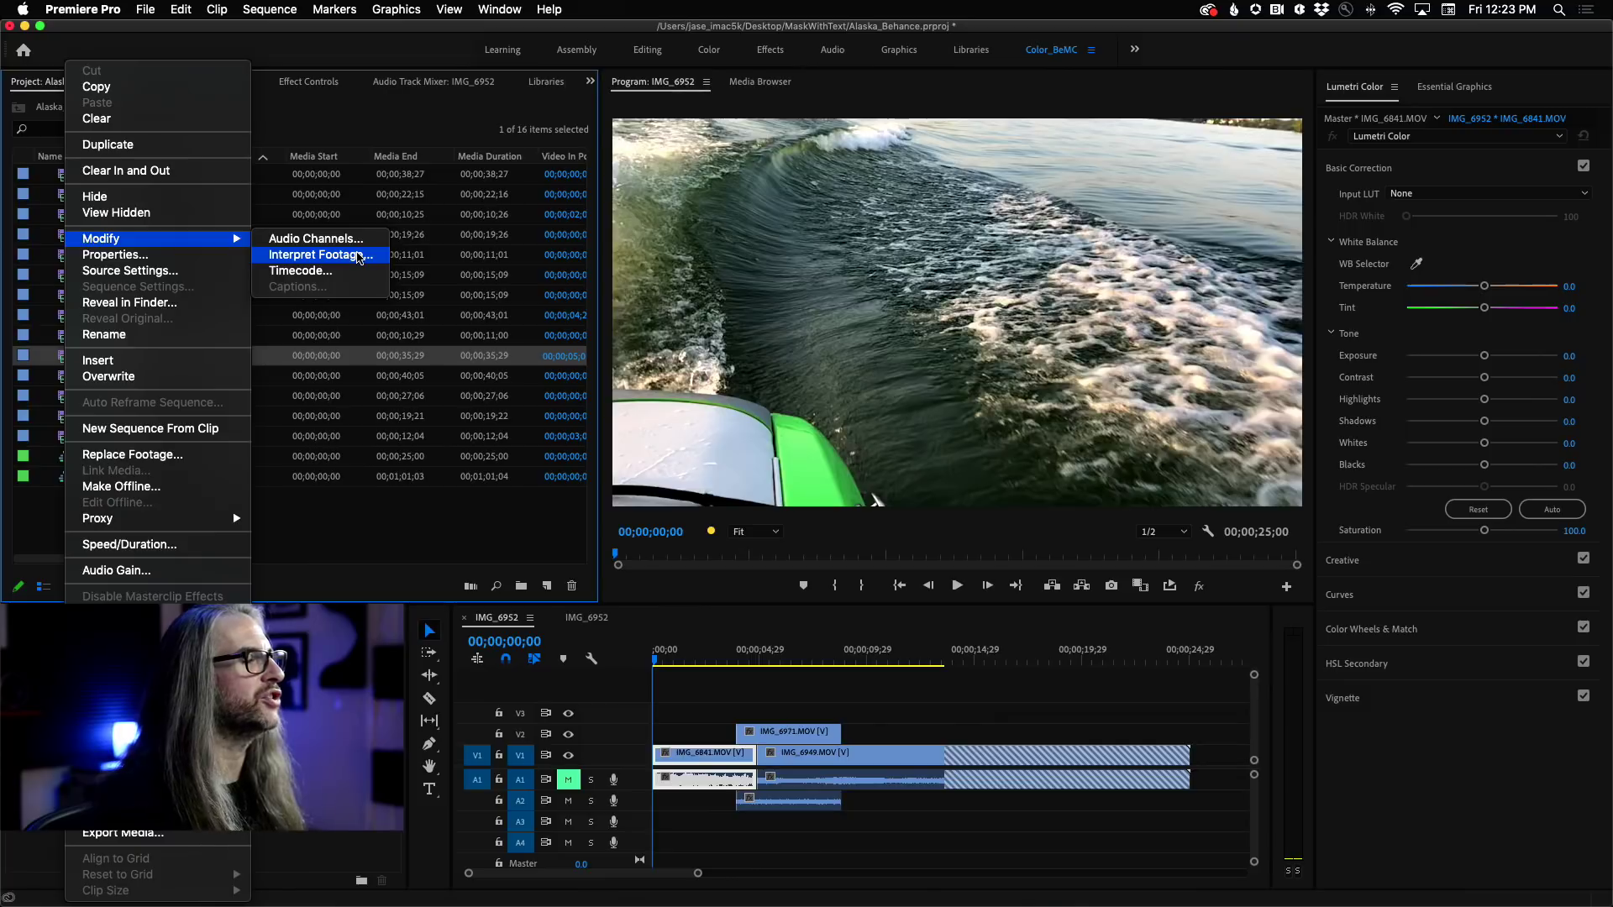
left_click(359, 258)
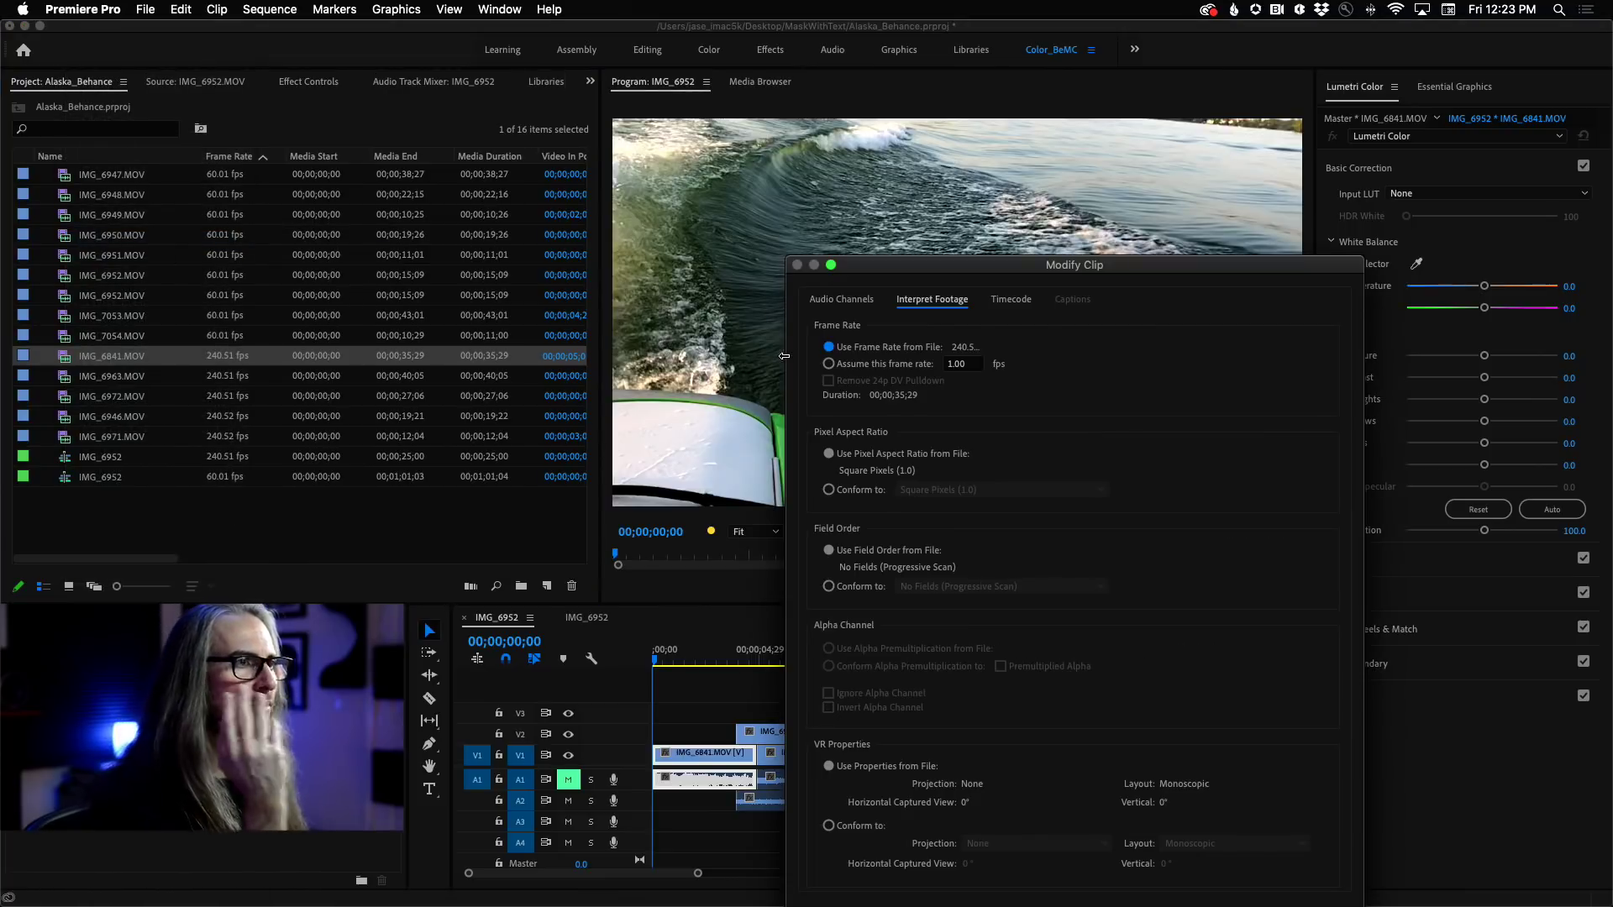
left_click(973, 365)
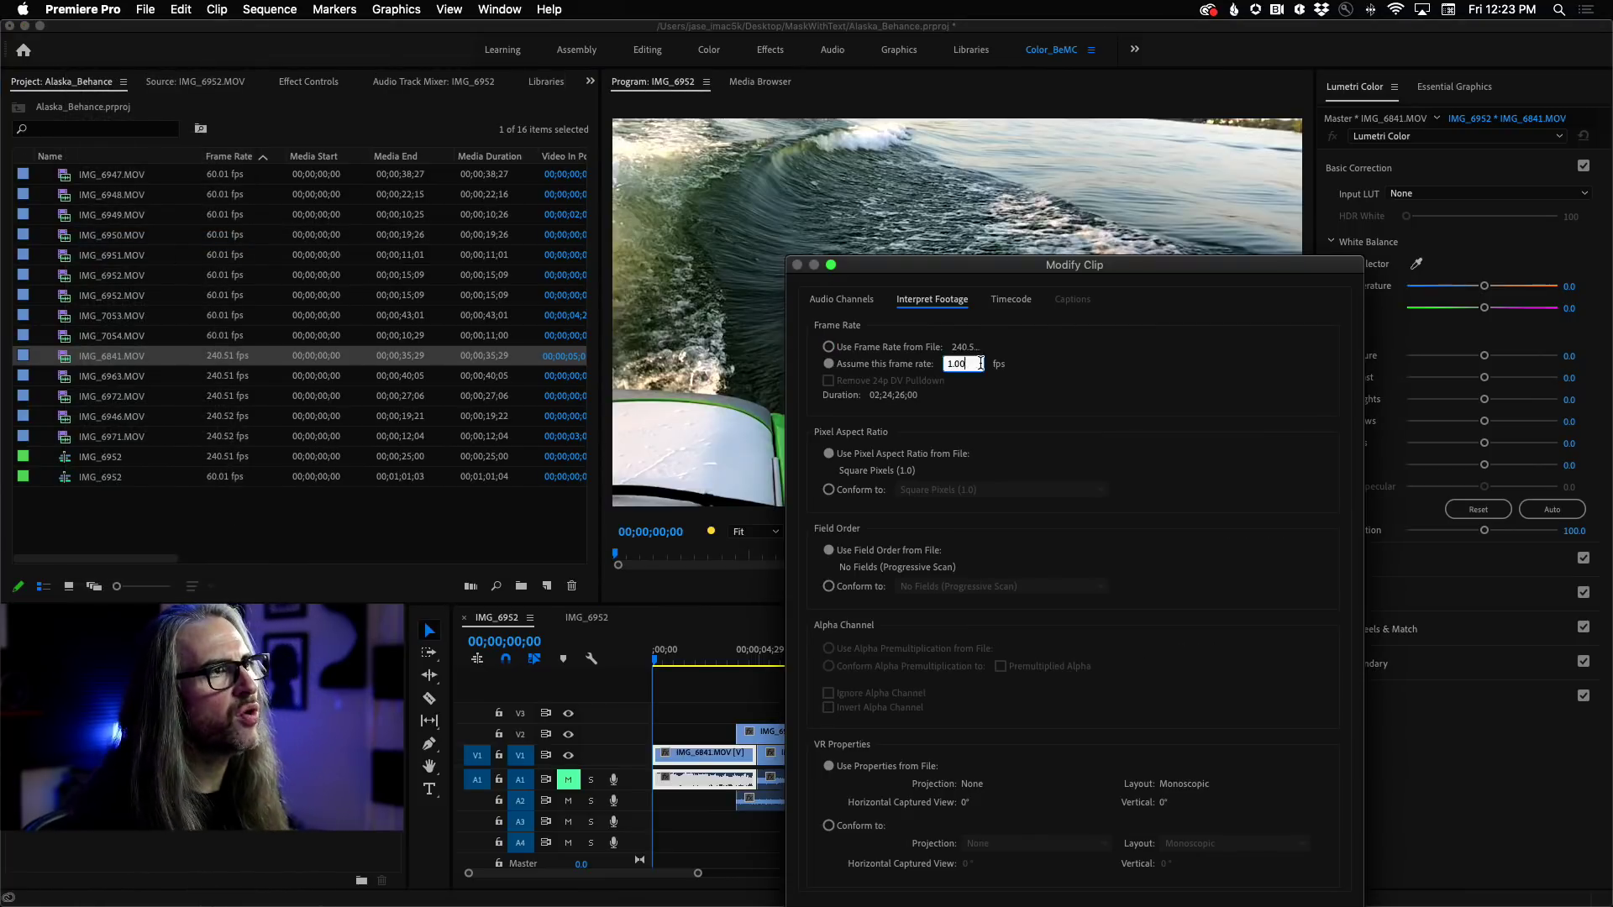
type("24")
left_click(1103, 368)
left_click_drag(1033, 273, 1012, 110)
left_click(1274, 755)
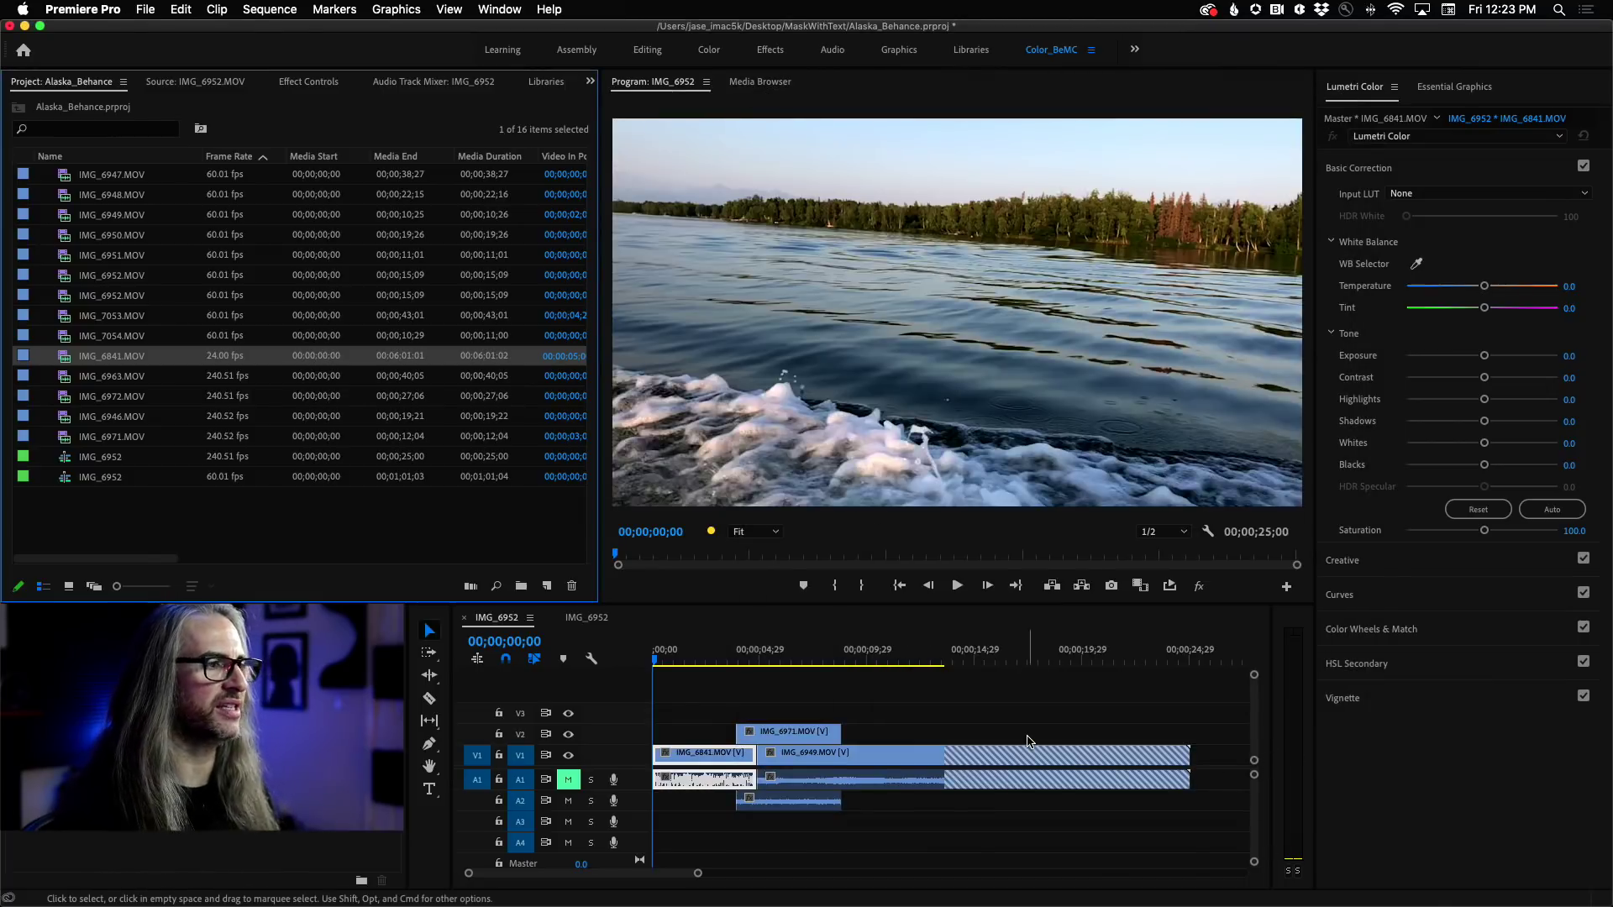
key("space")
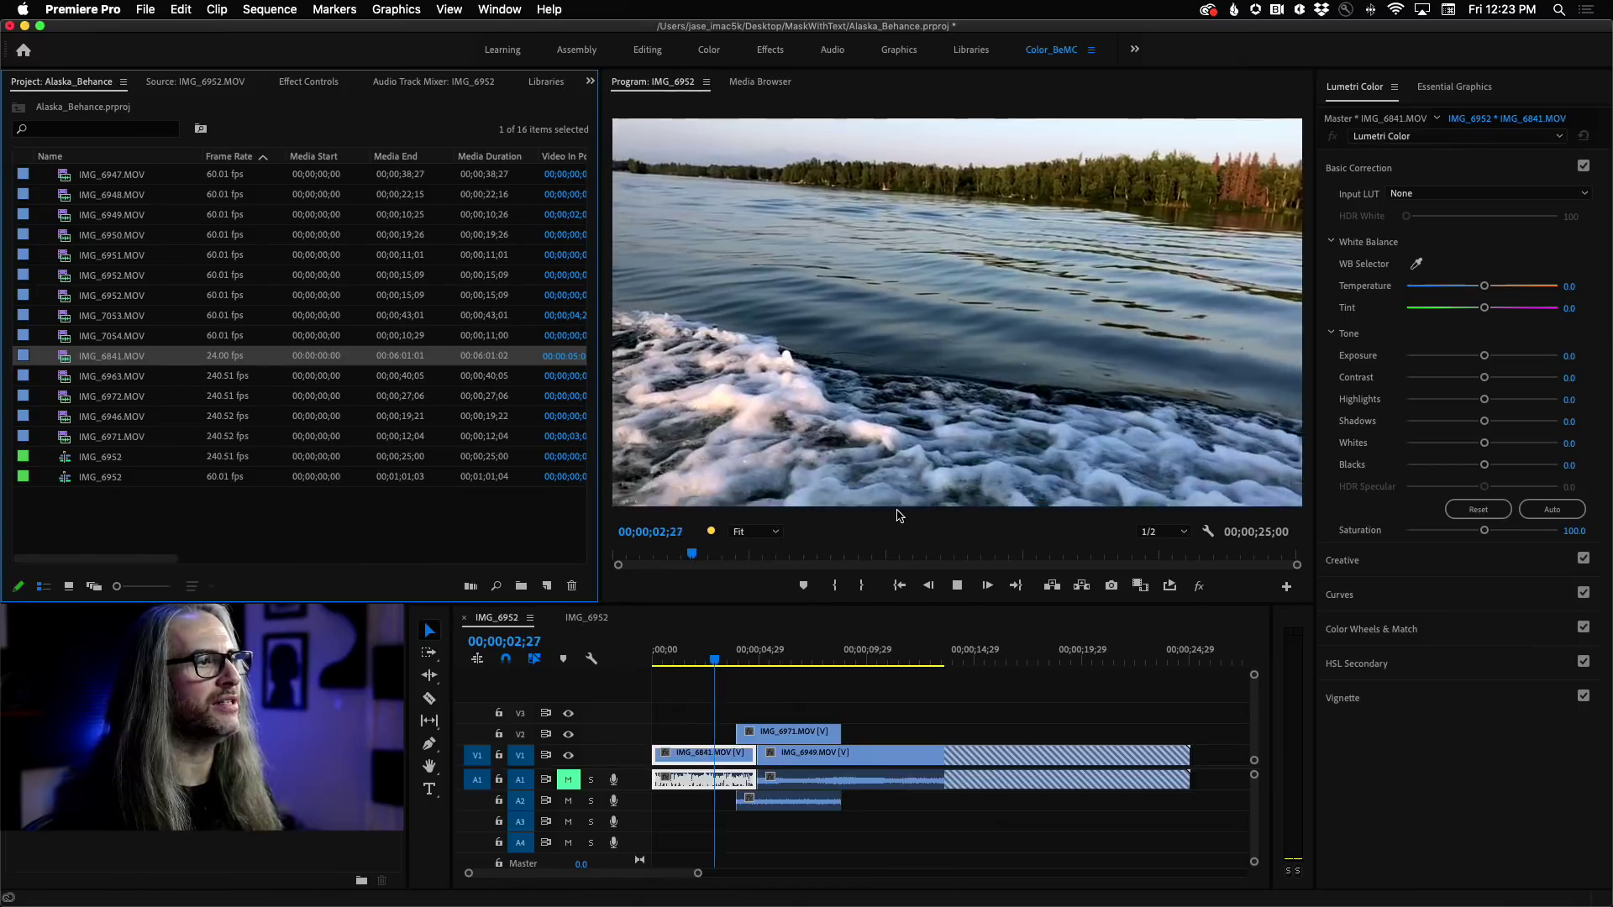
Play the sequence across the cut after IMG_6841.MOV, return the playhead to the start, and replay the slowed opening
key("space")
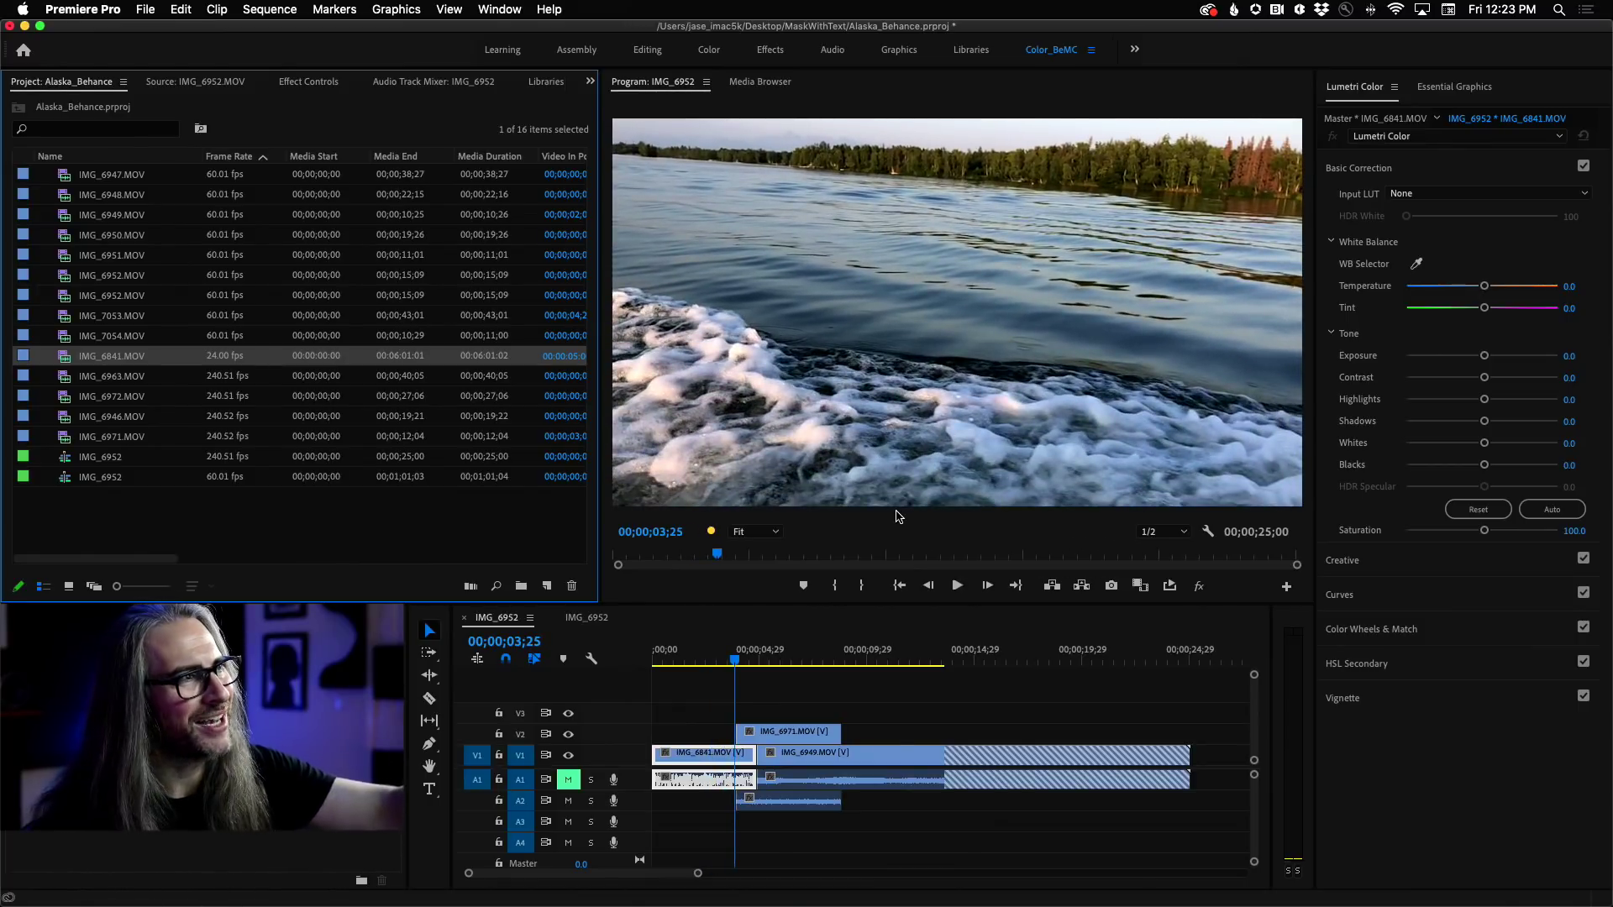
key("space")
key("space")
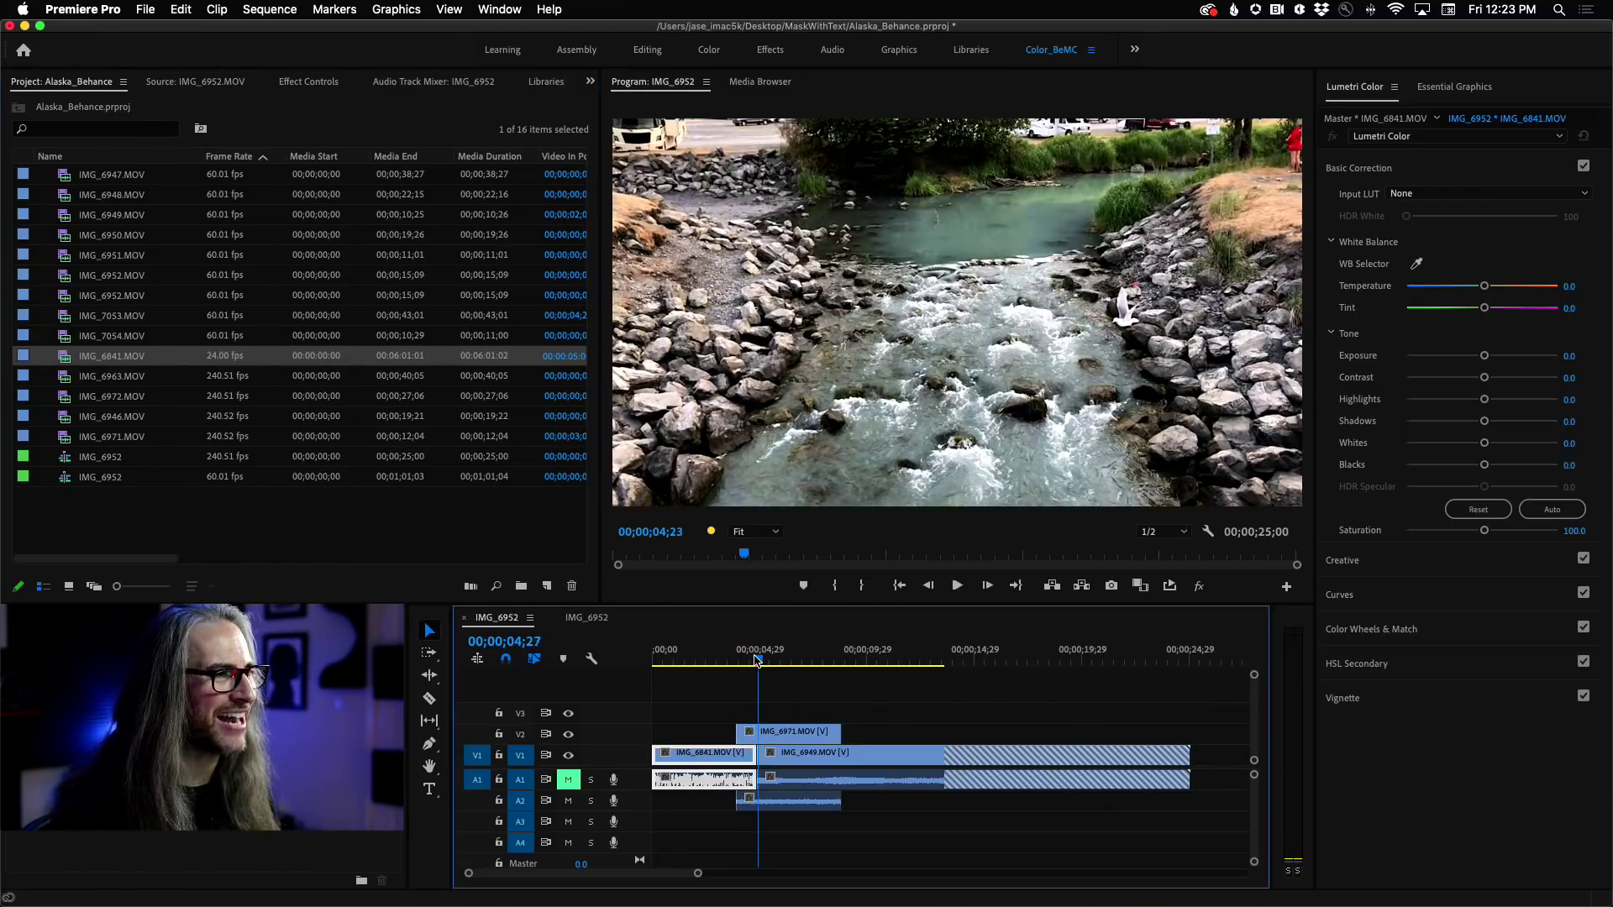
left_click(658, 661)
left_click(655, 661)
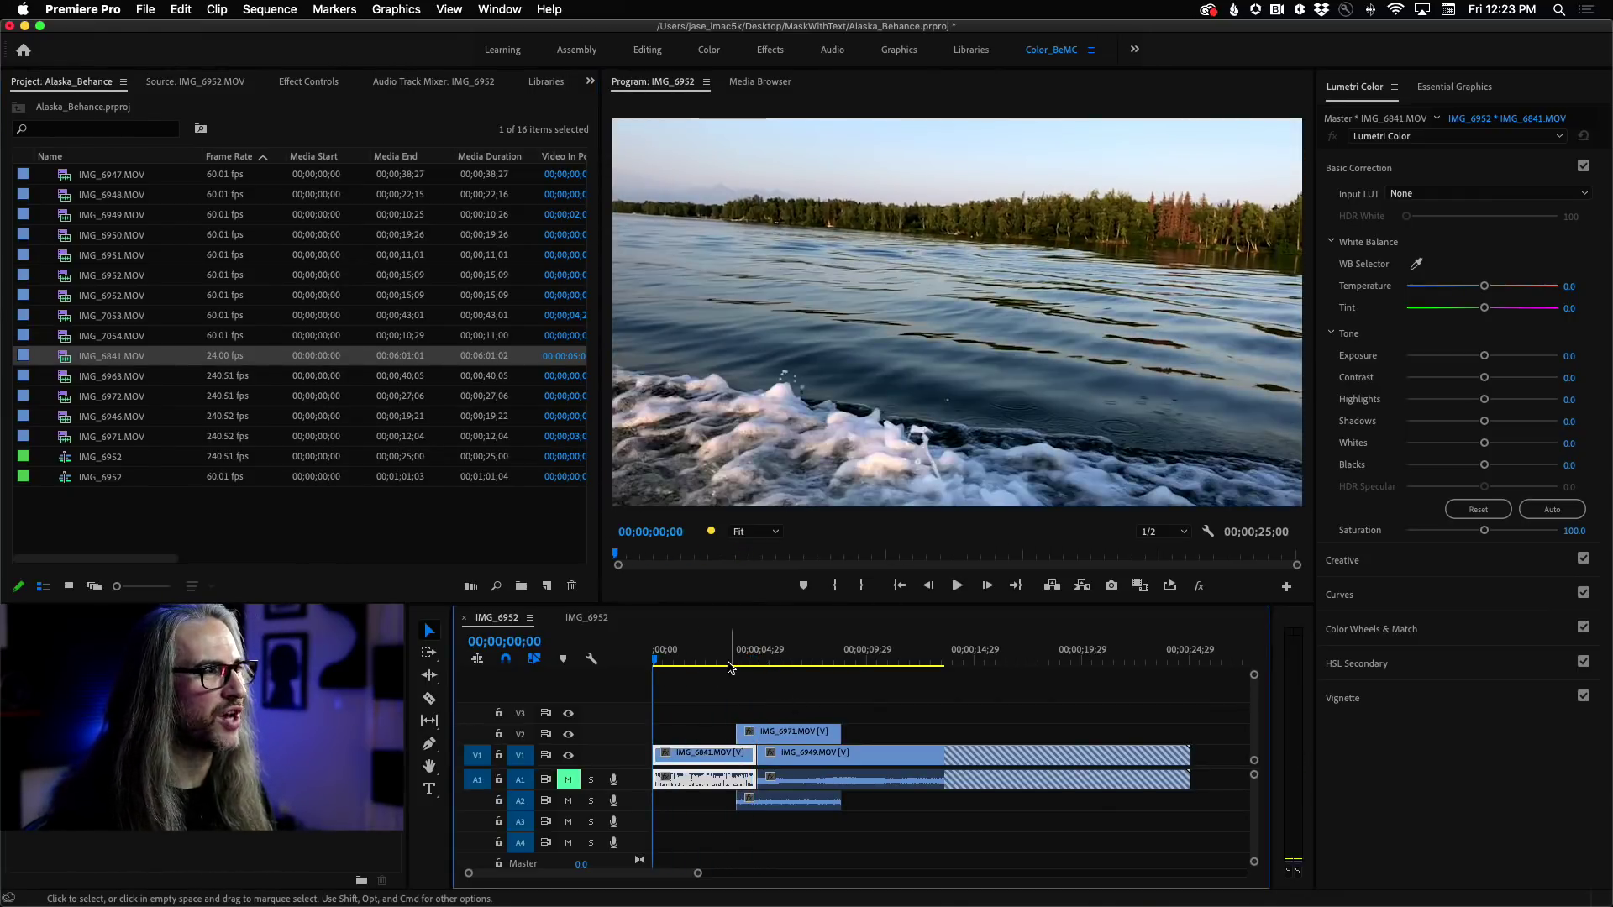
key("space")
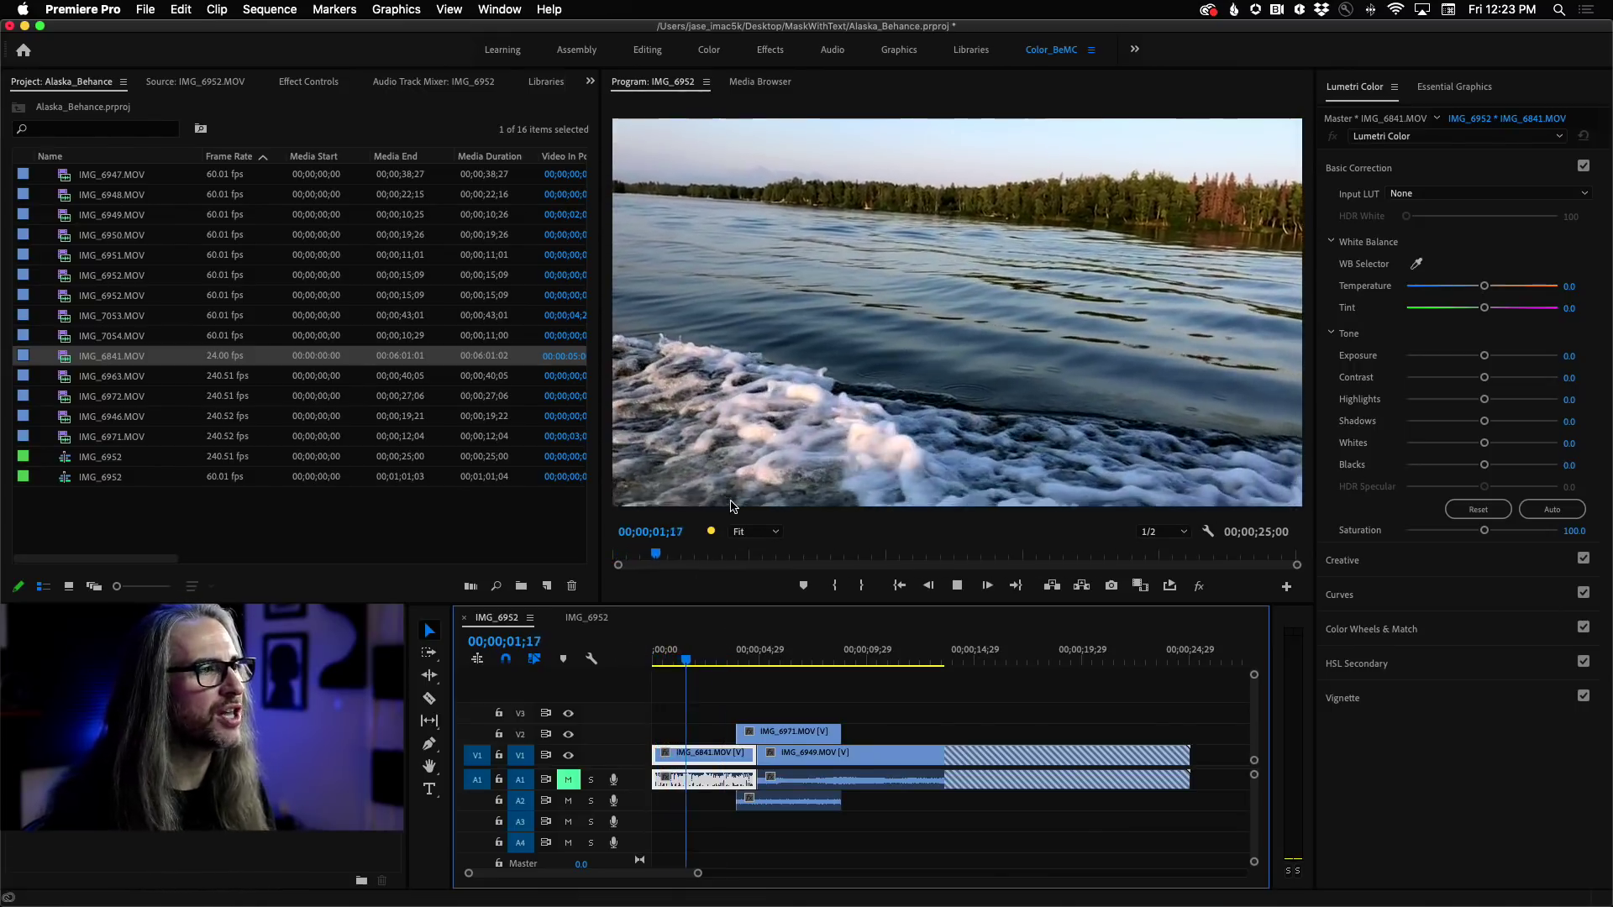
key("space")
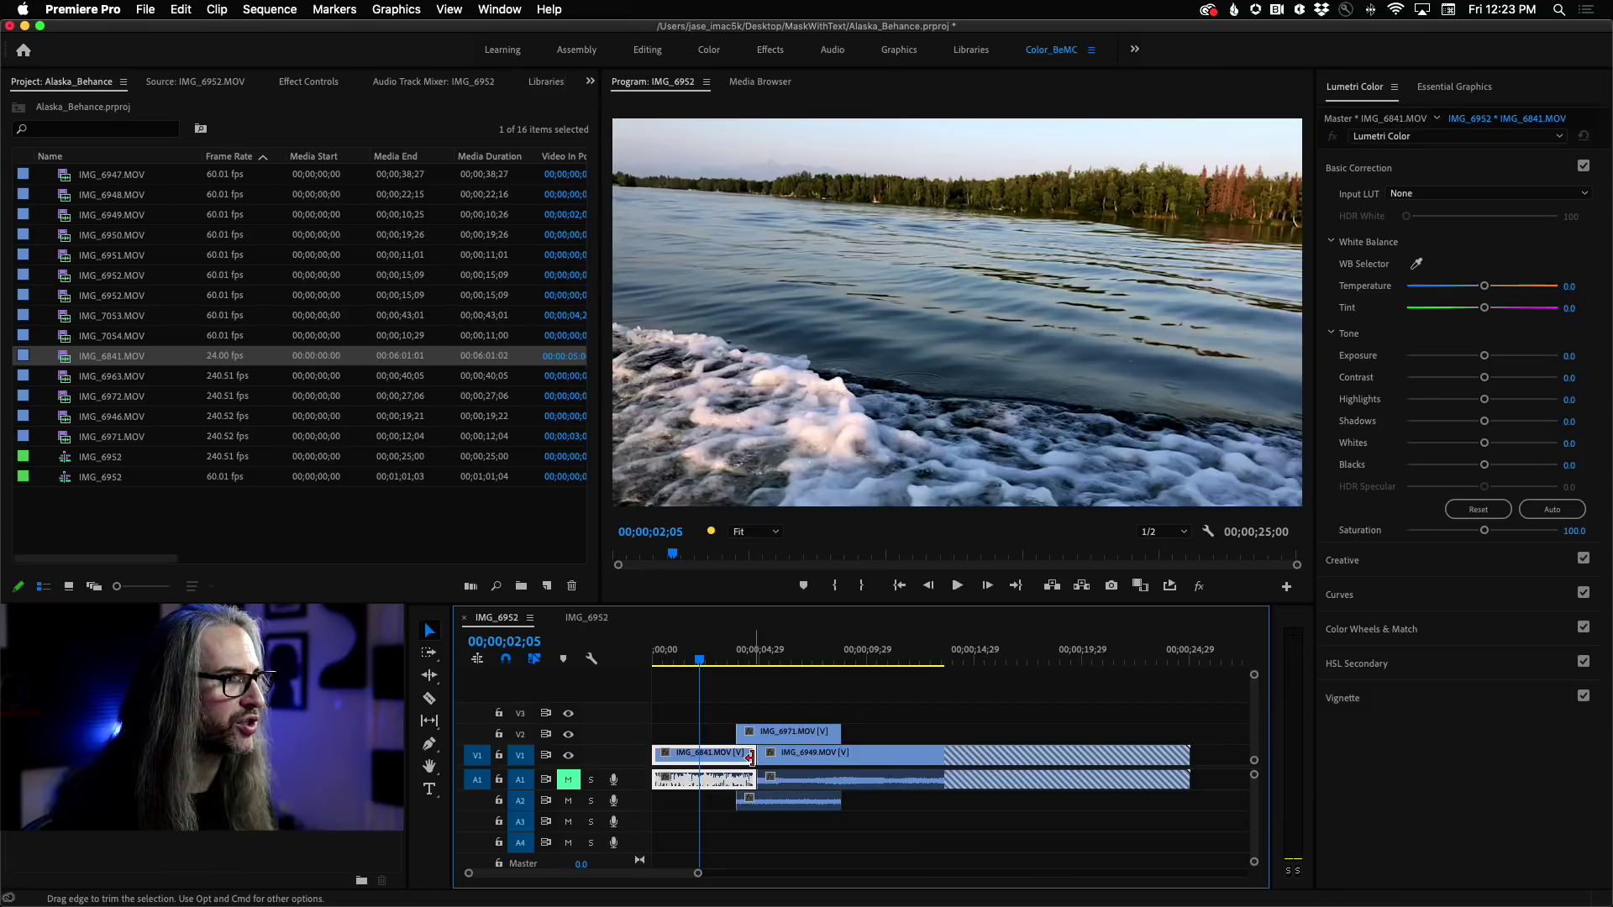
Ripple-extend the end of the IMG_6841.MOV clip by about 9 seconds and shift the IMG_6971.MOV clip on V2 later to match
left_click_drag(750, 759, 950, 757)
left_click_drag(760, 739, 941, 740)
Play the sequence from the start, watch the slow-motion clip in the maximized Program monitor, restore its size, and stop playback
key("Home")
key("space")
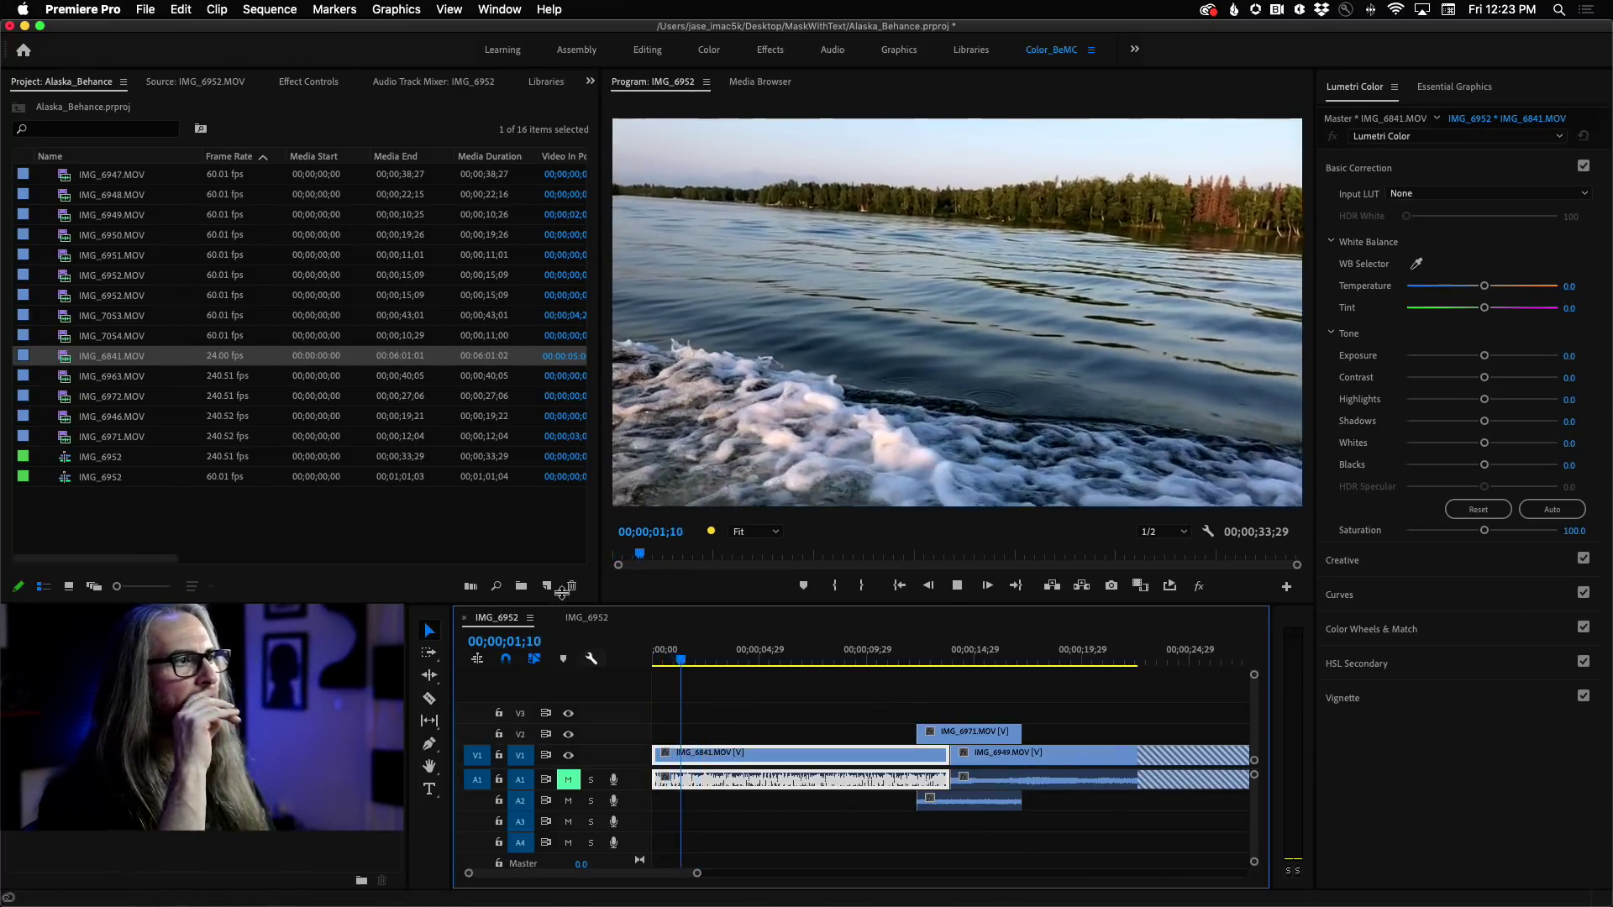
key("grave")
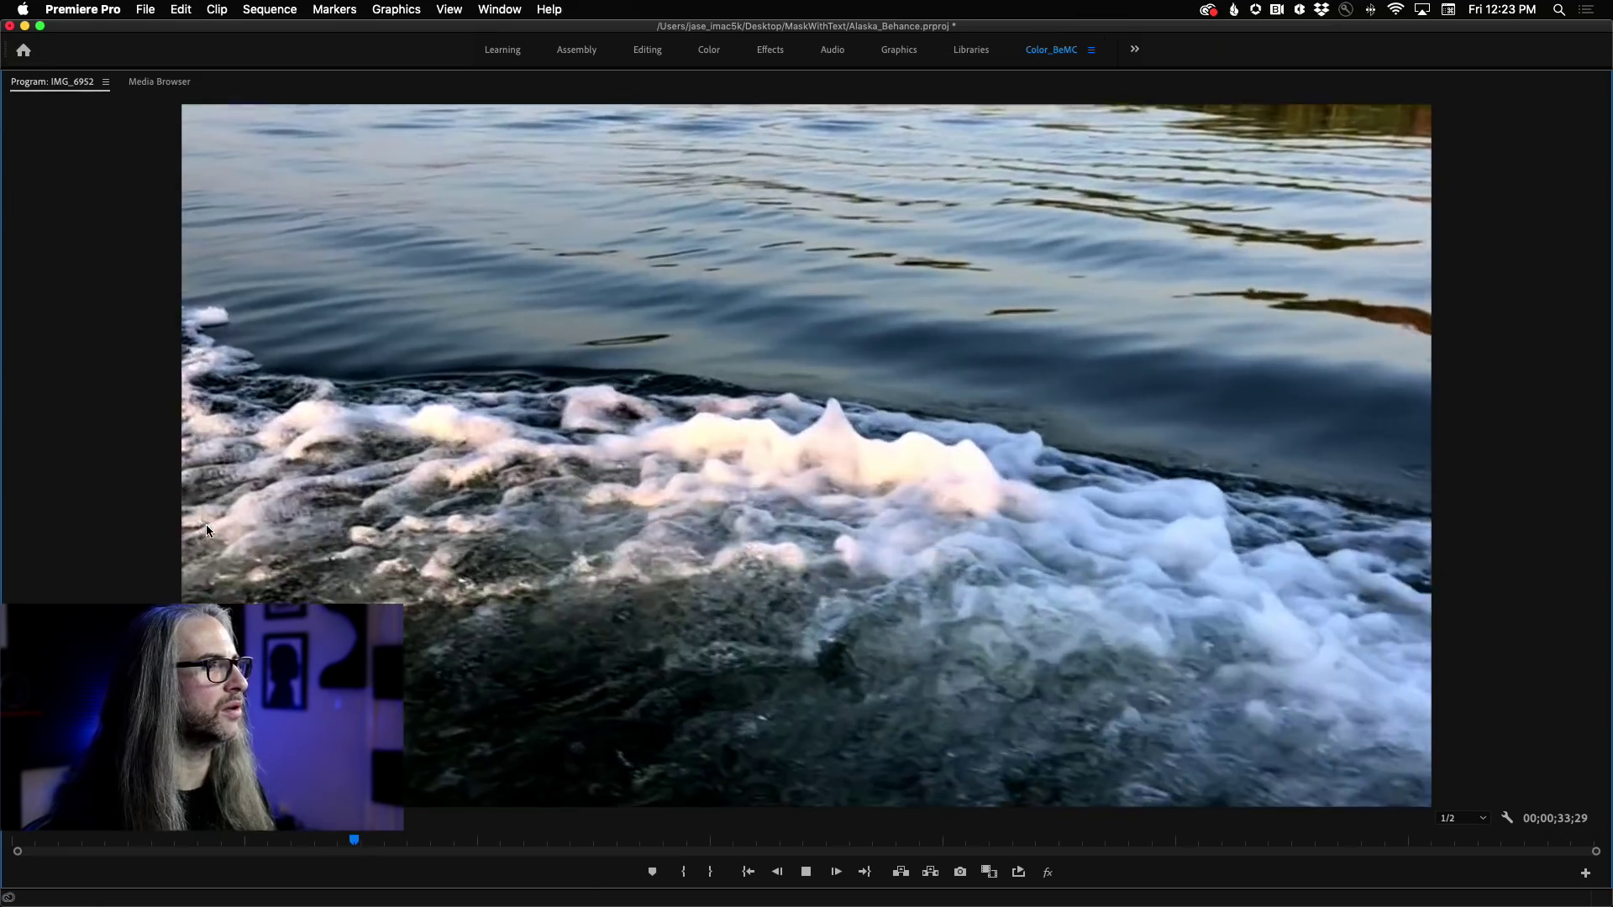
key("grave")
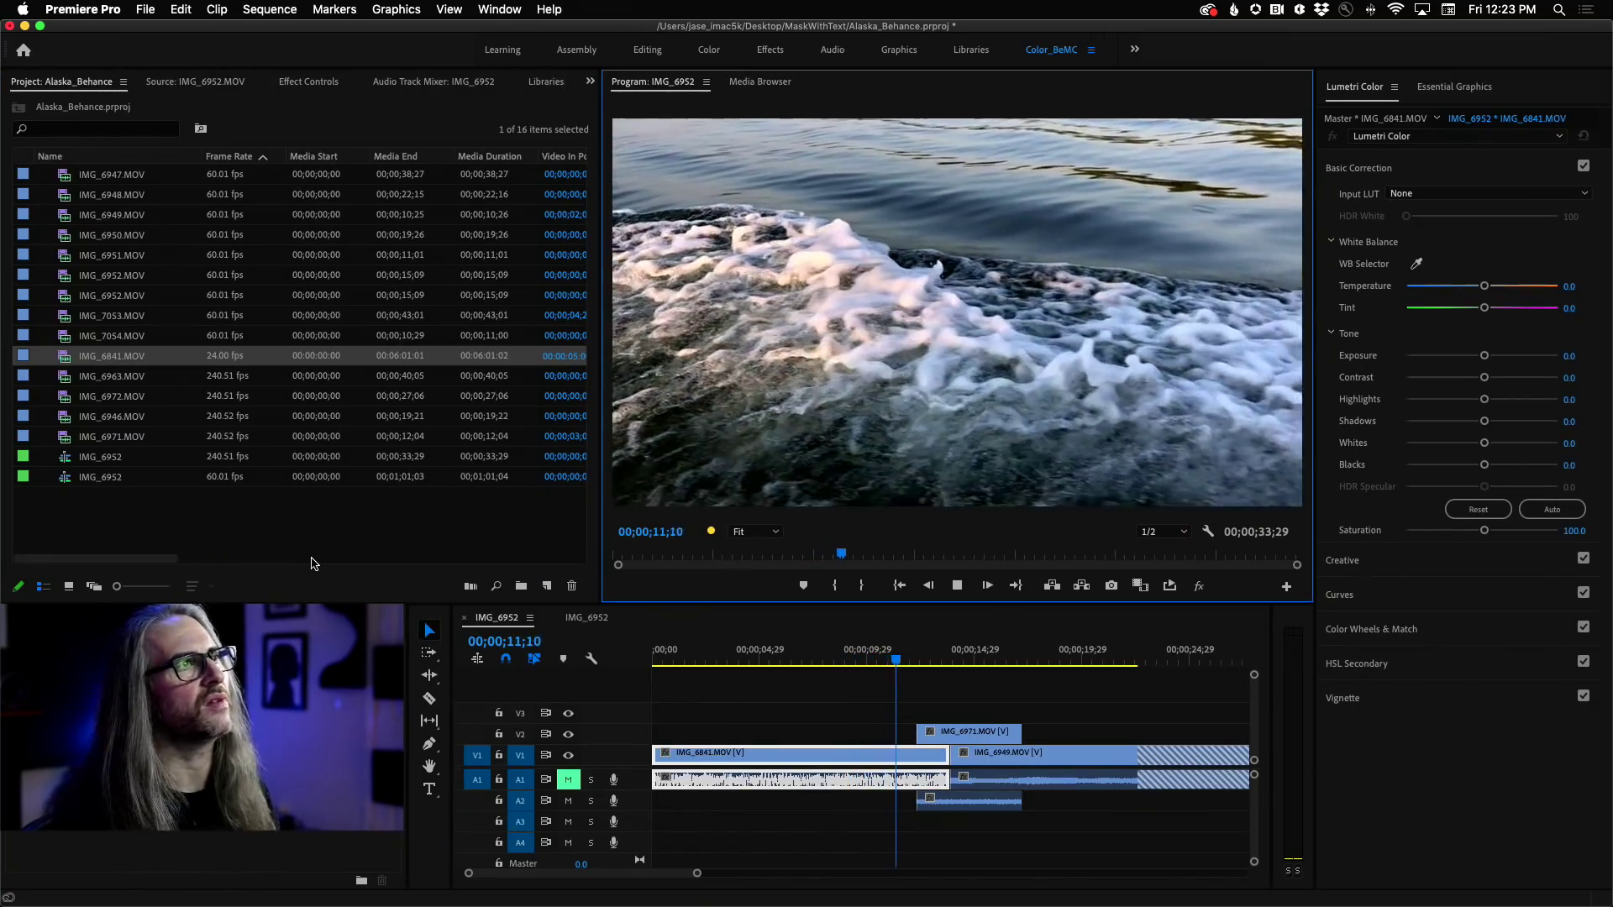
key("space")
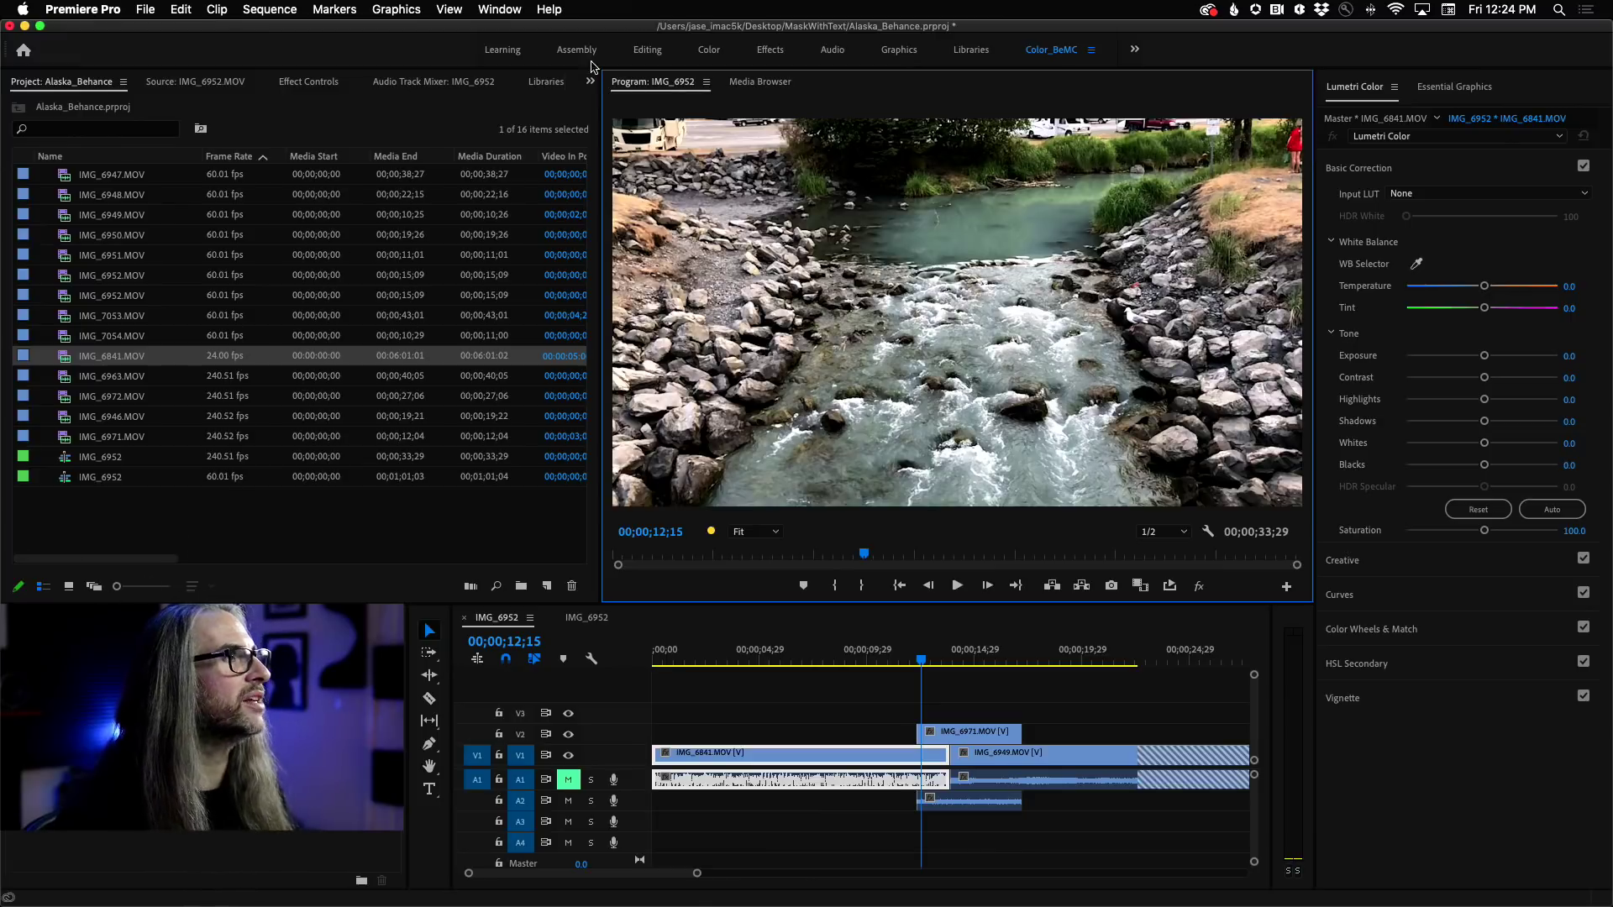
Switch the project's media display to freeform thumbnails, and look over the layout with the Project panel maximized before restoring its size
left_click(761, 81)
left_click(672, 82)
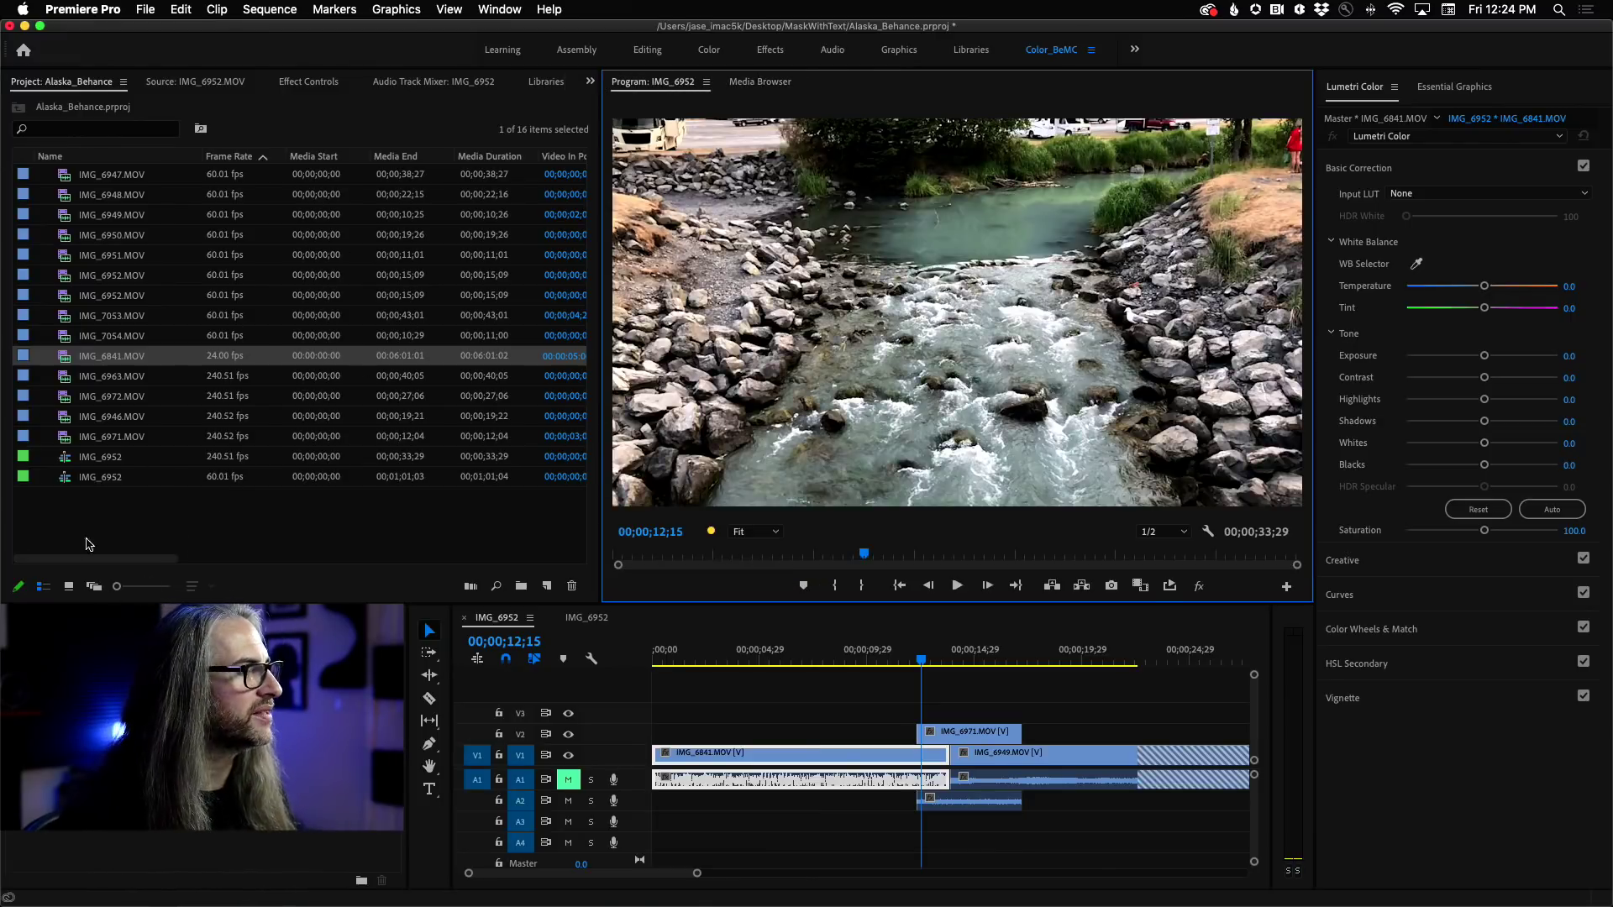
left_click(94, 587)
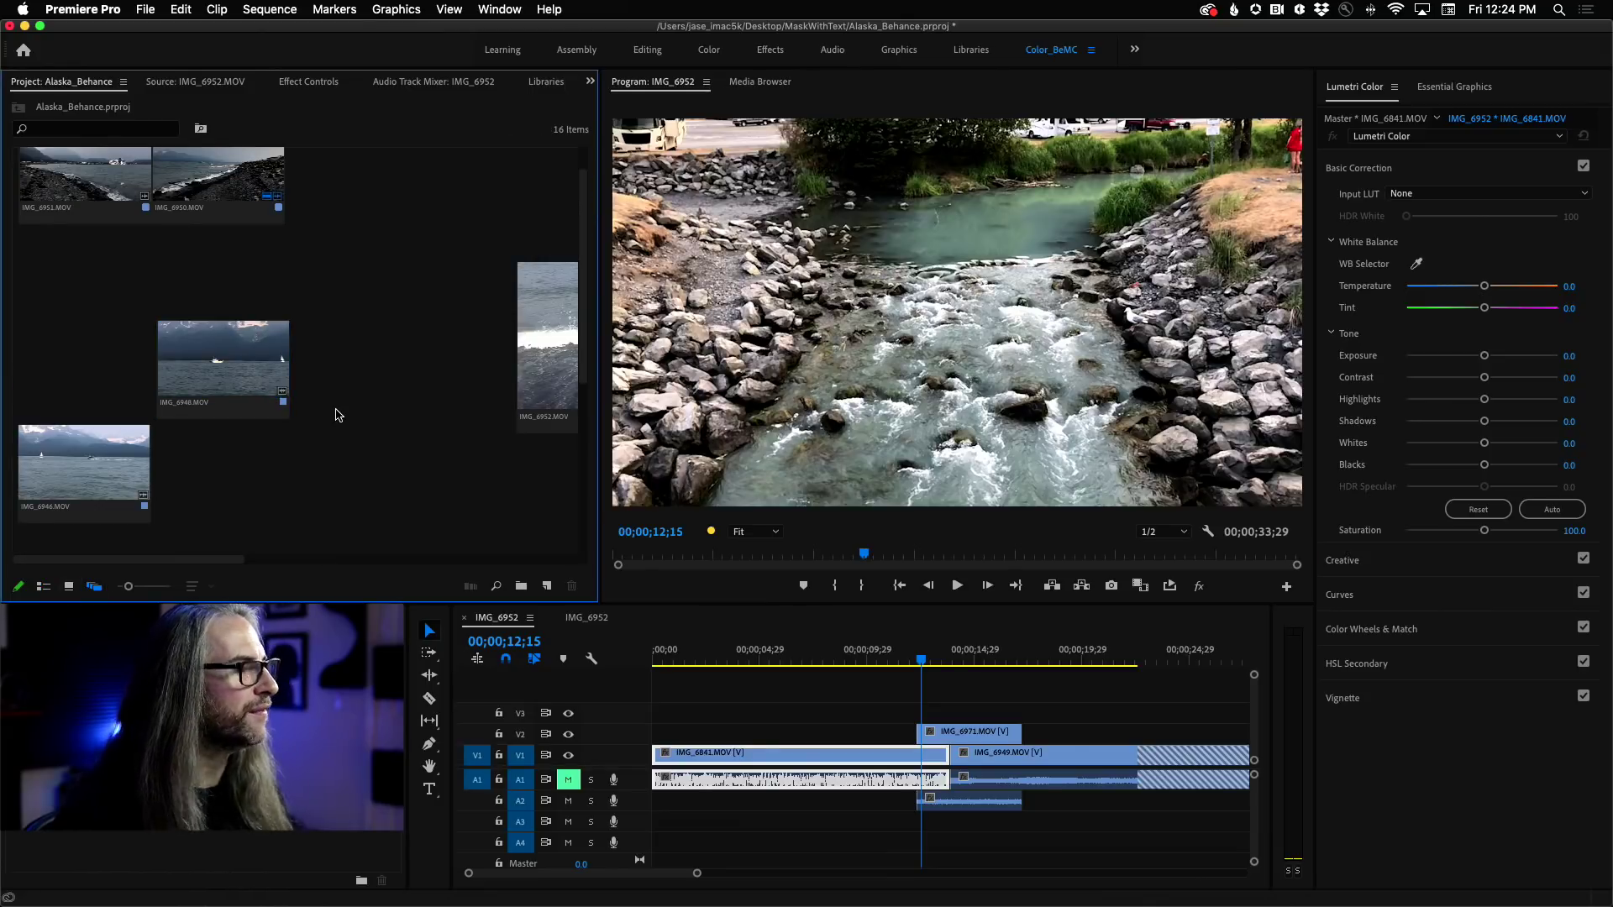
key("grave")
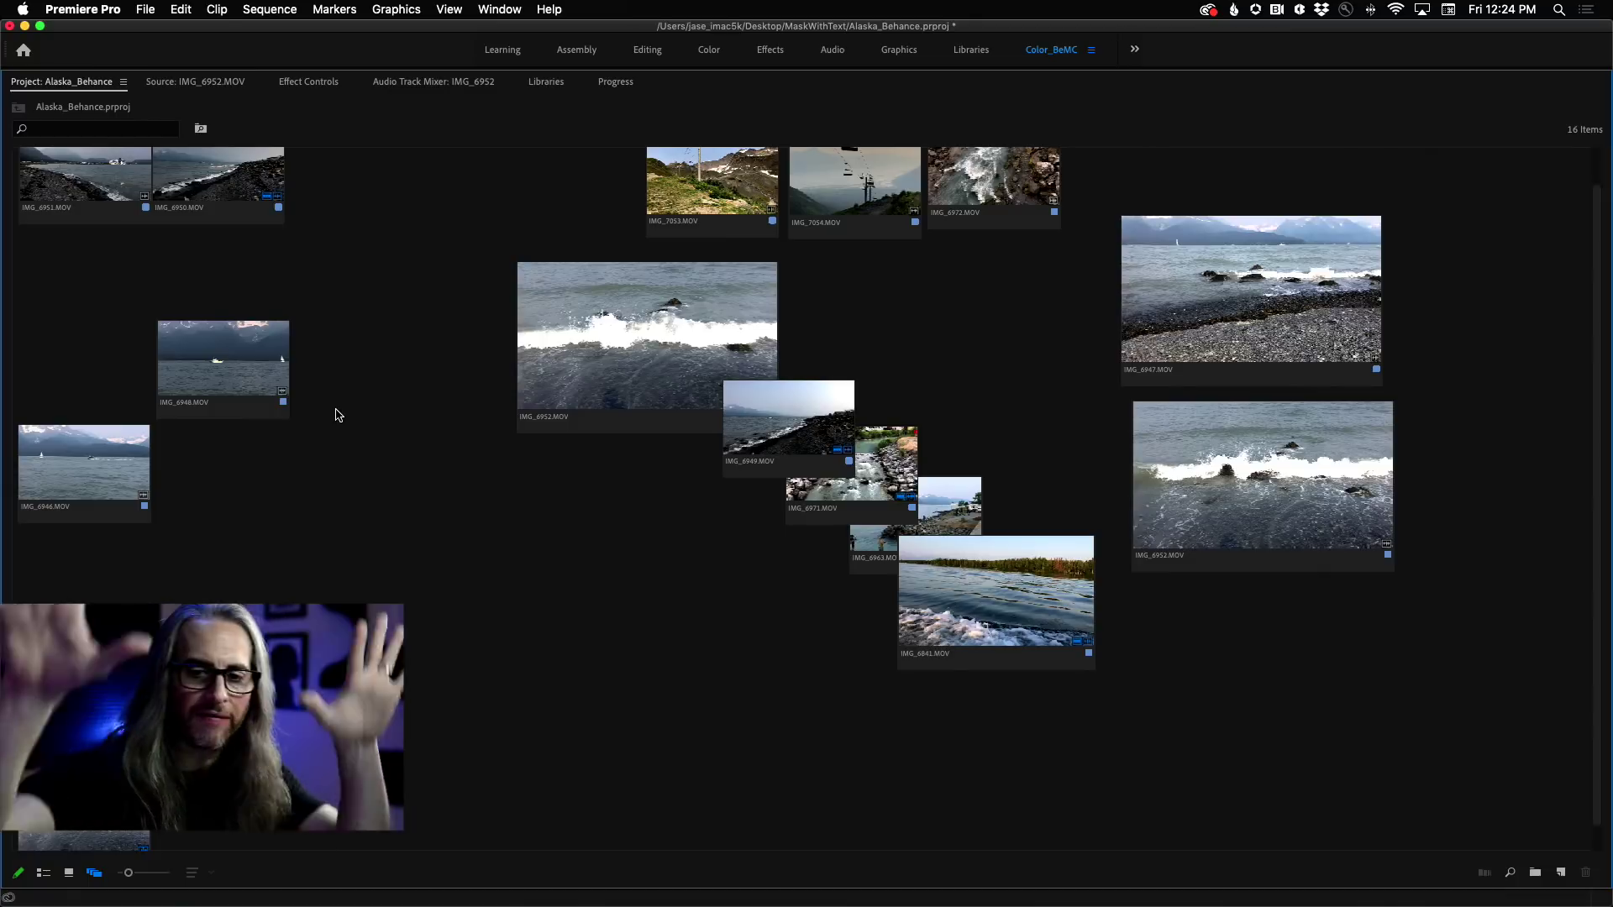
key("grave")
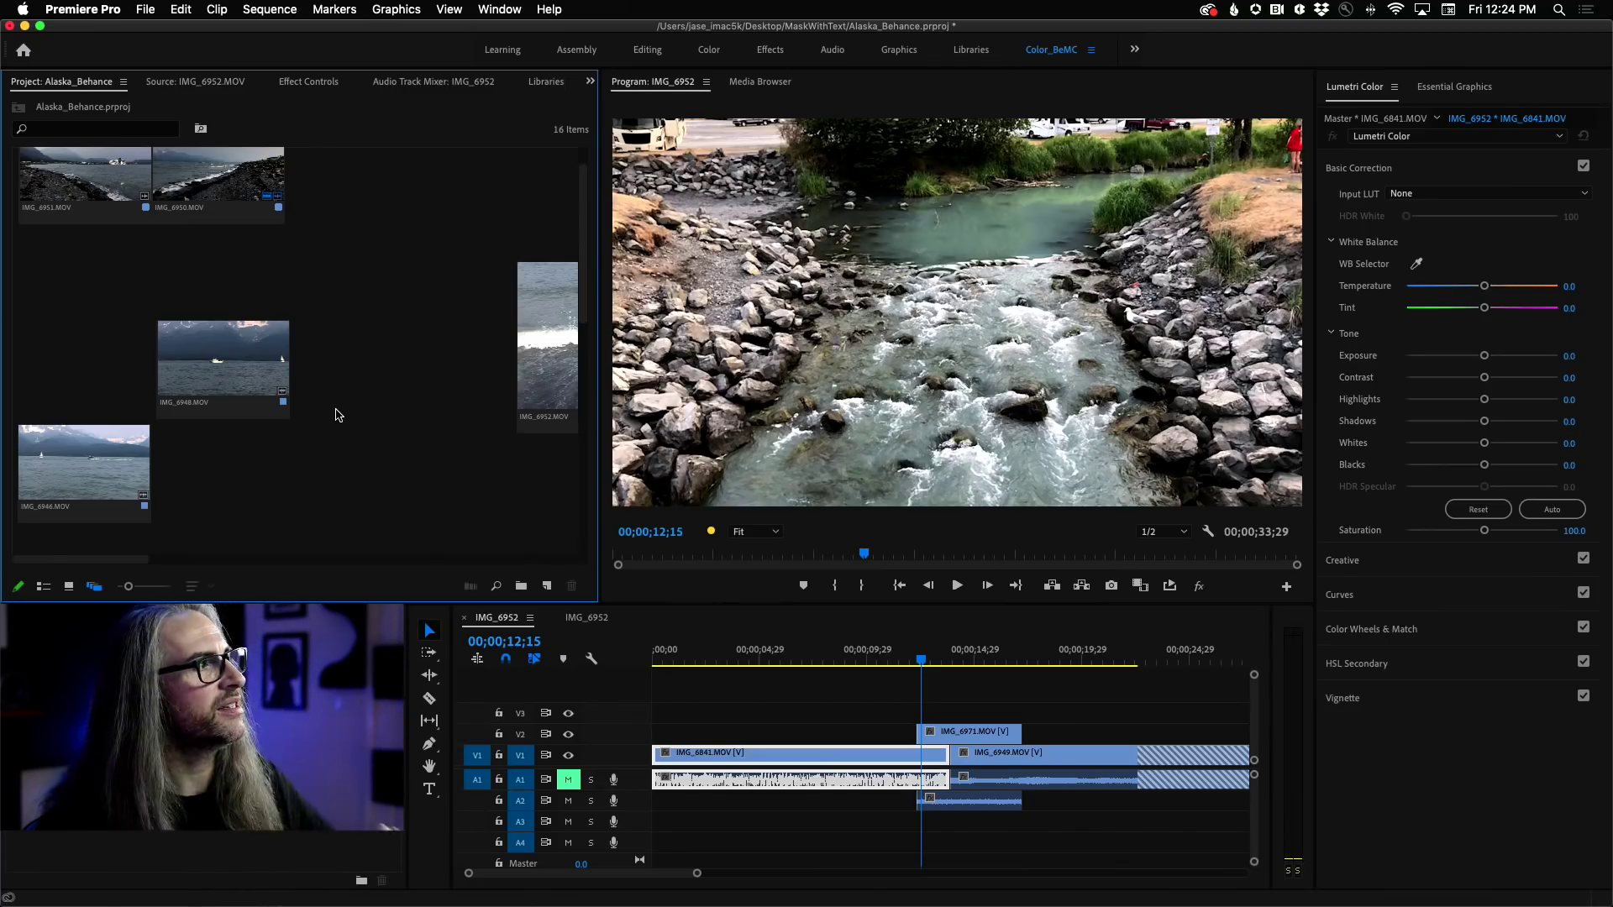
left_click(283, 397)
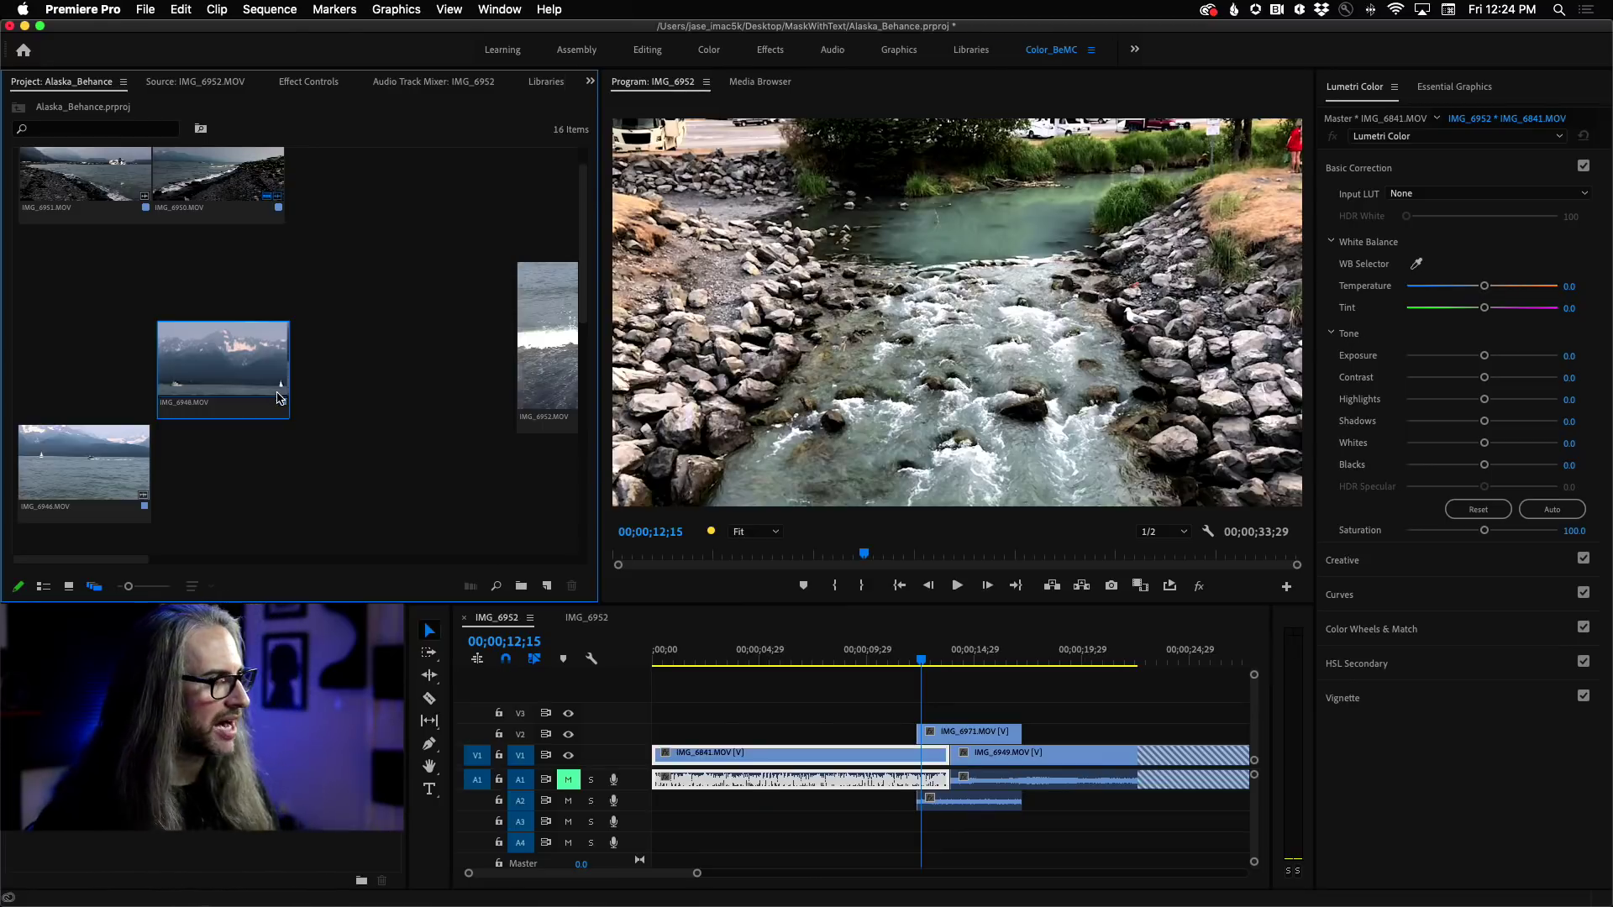
left_click(549, 584)
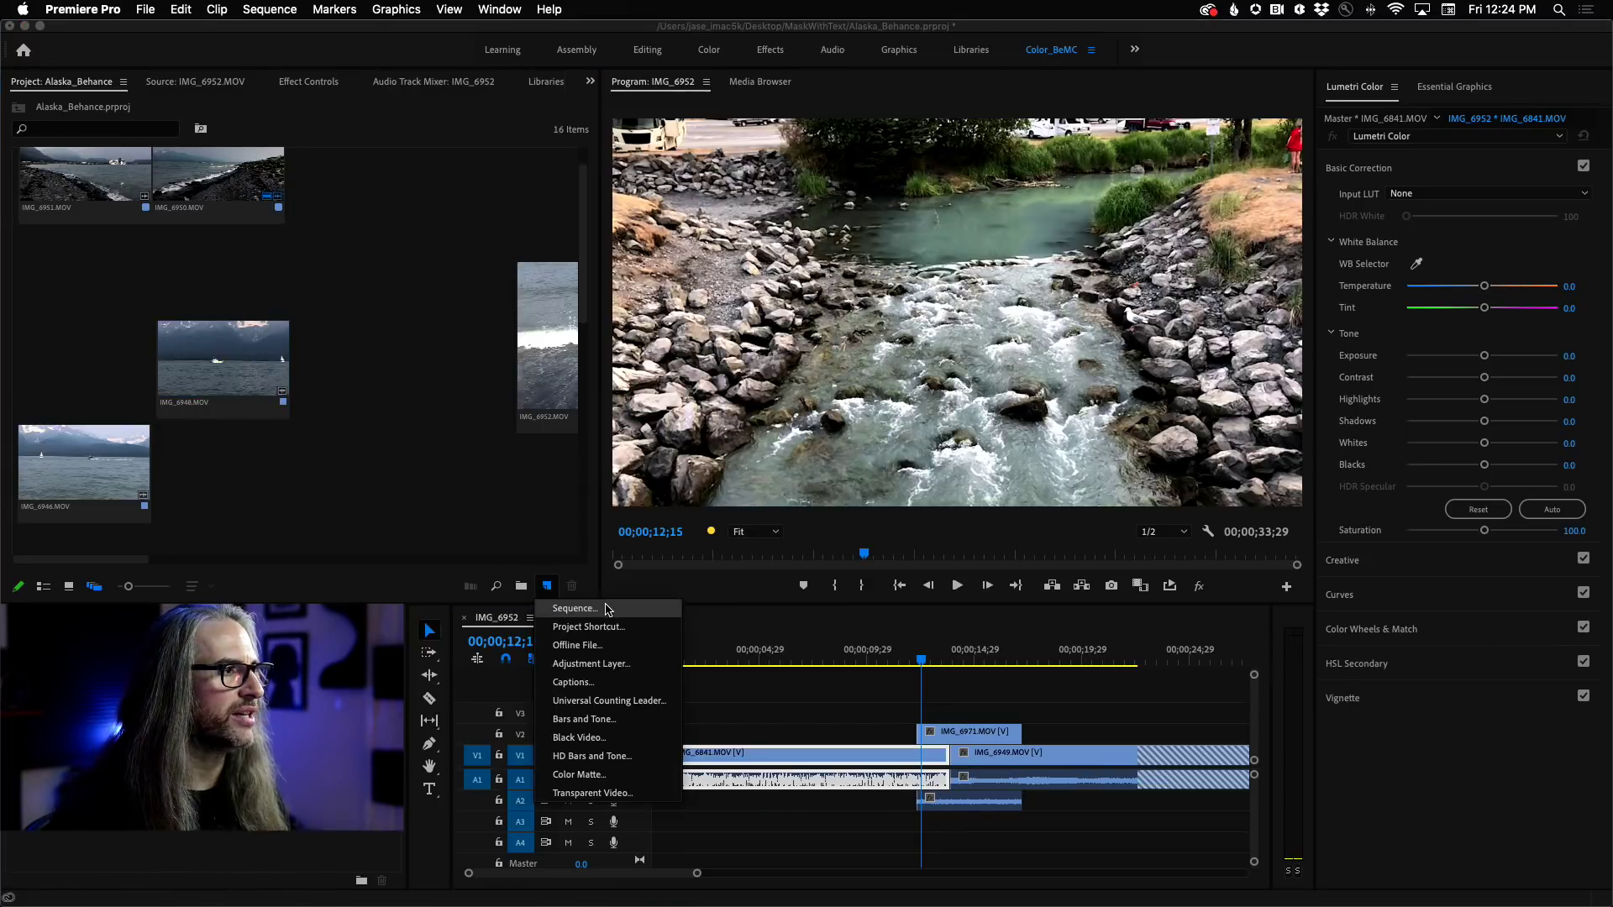
left_click(407, 508)
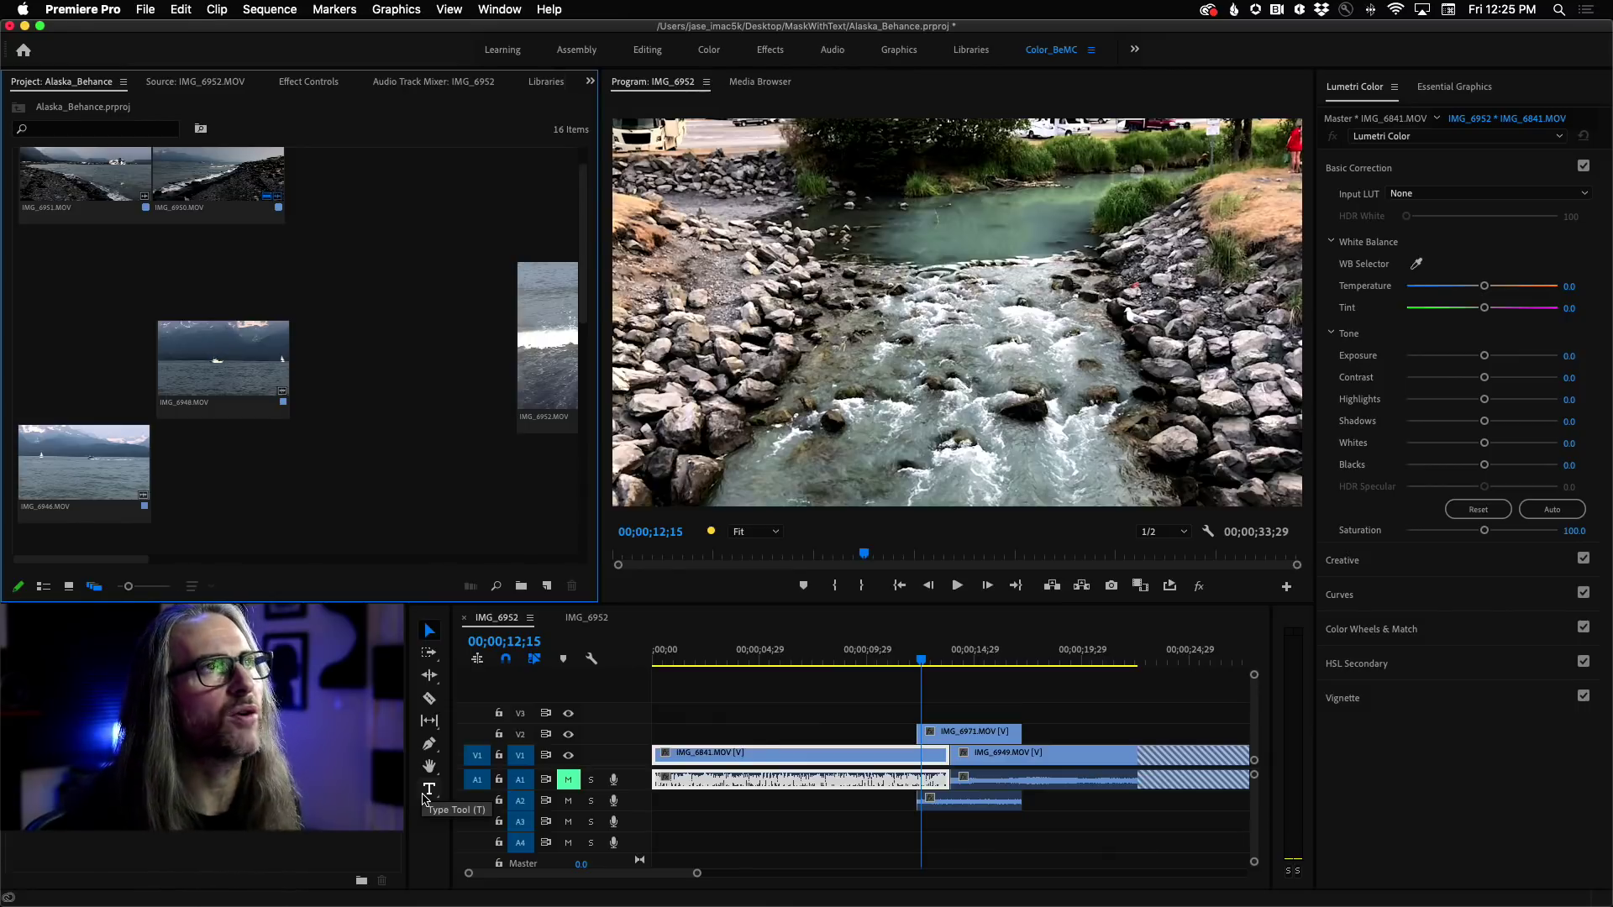
Zoom out the timeline to show the whole sequence
key("minus")
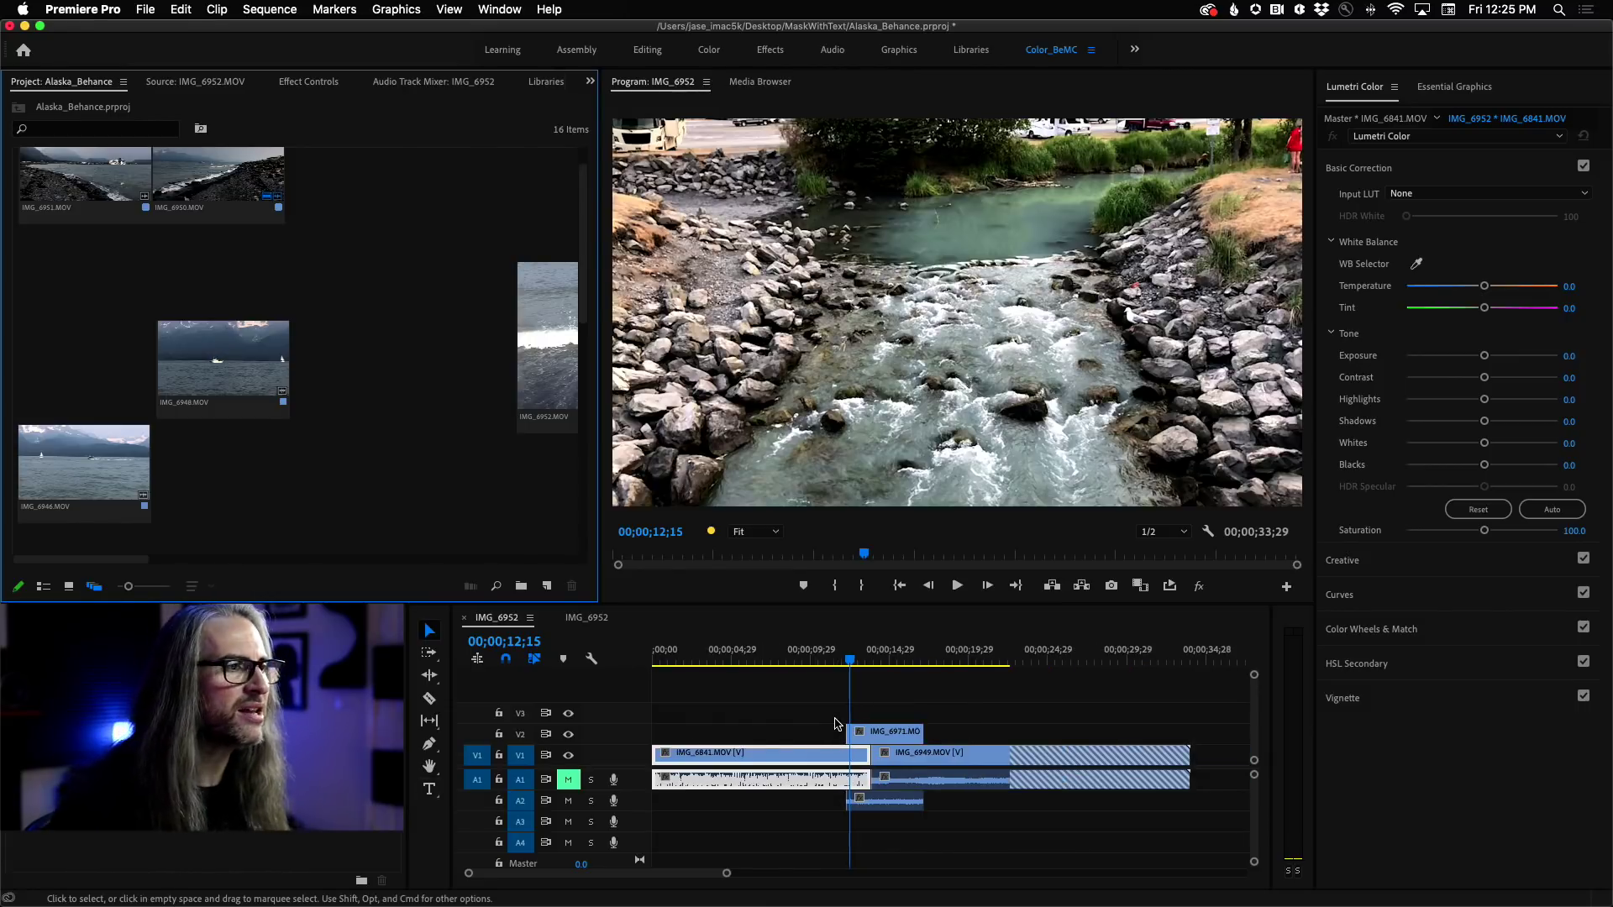